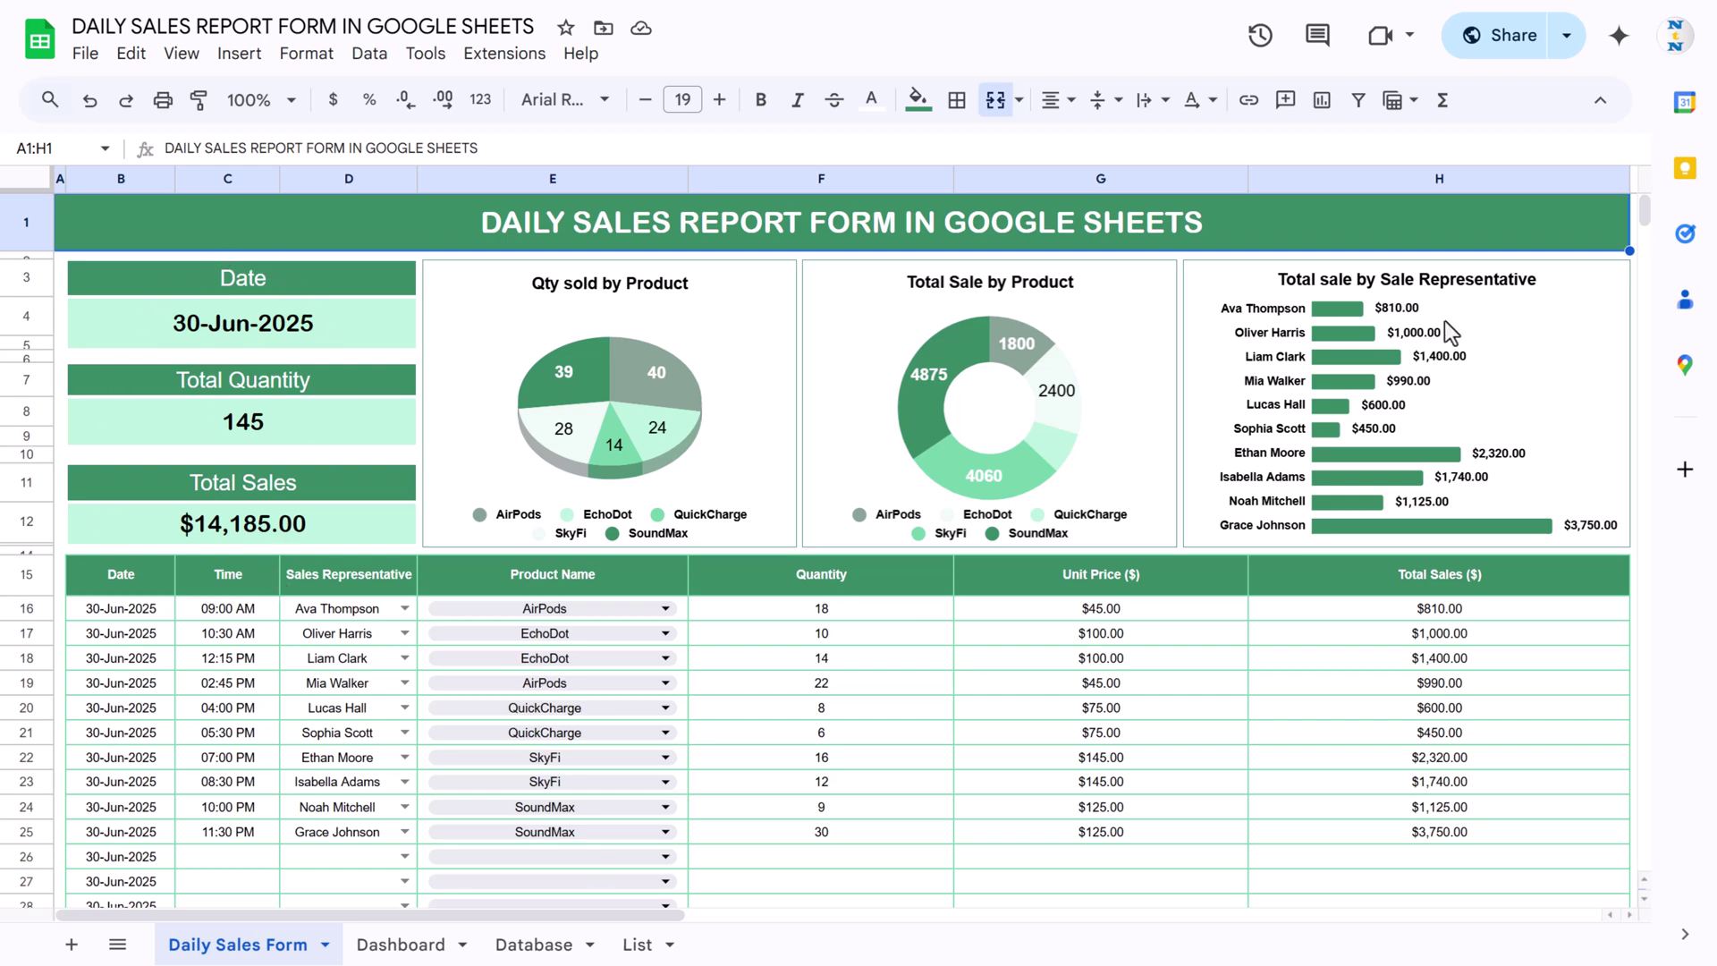
Review the report date, Total Quantity, Total Sales and first Date entry formulas.
click(240, 288)
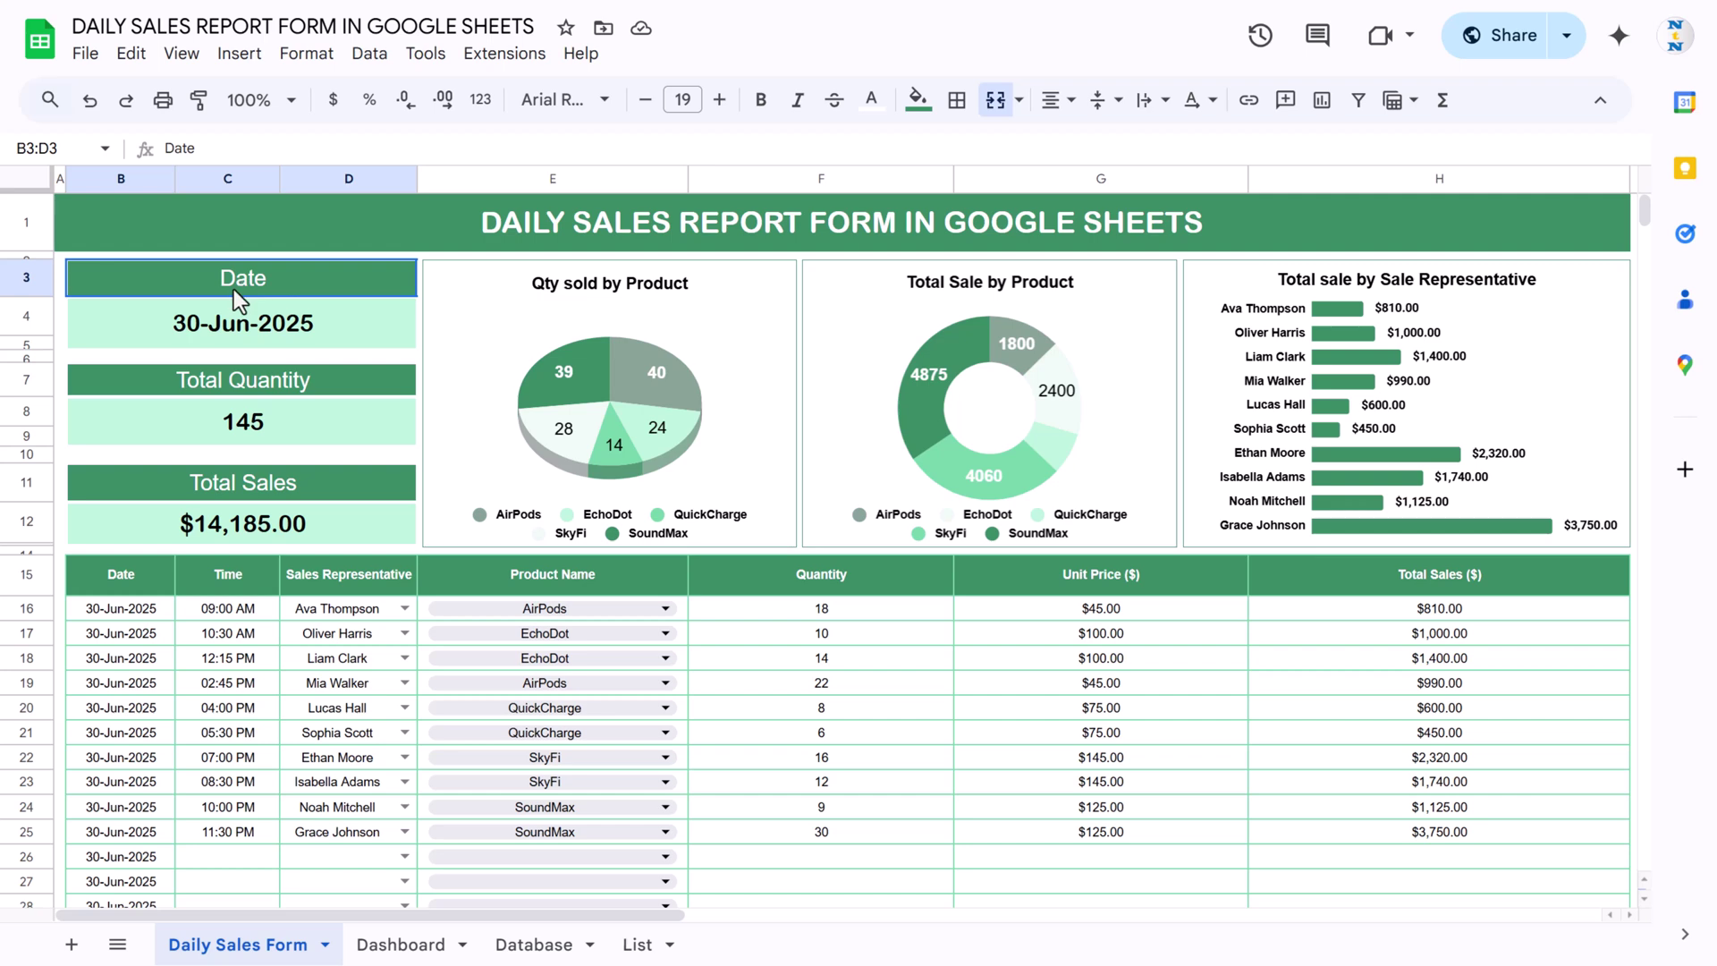
click(242, 335)
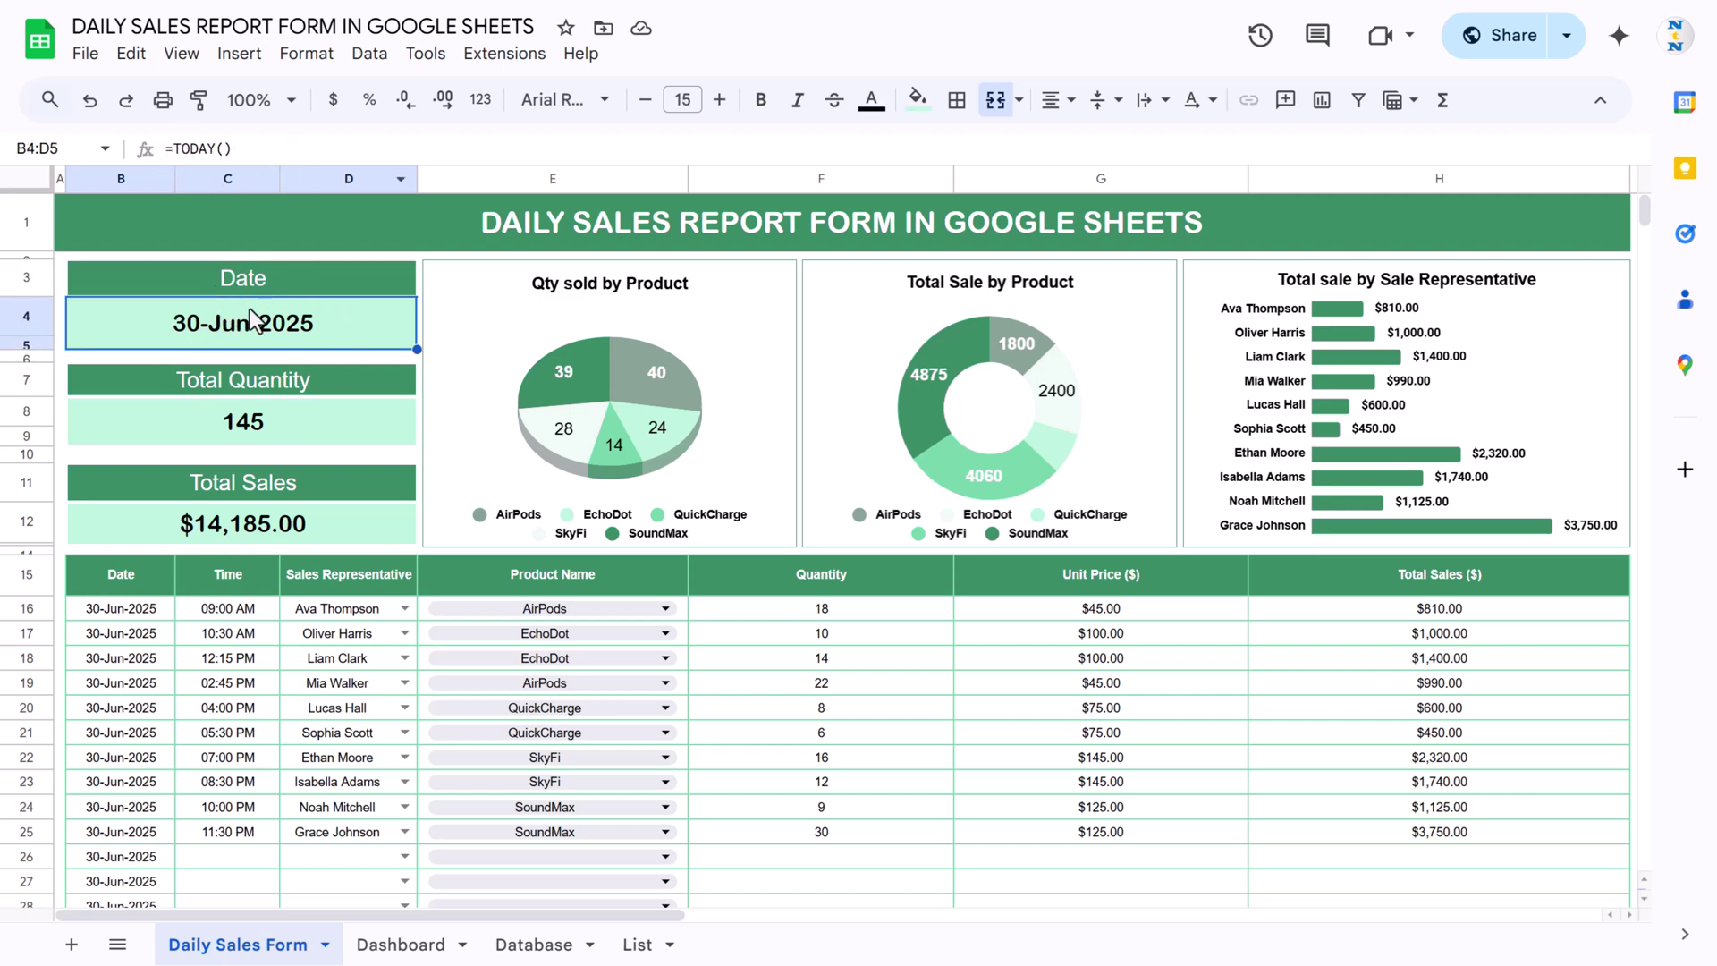
click(270, 420)
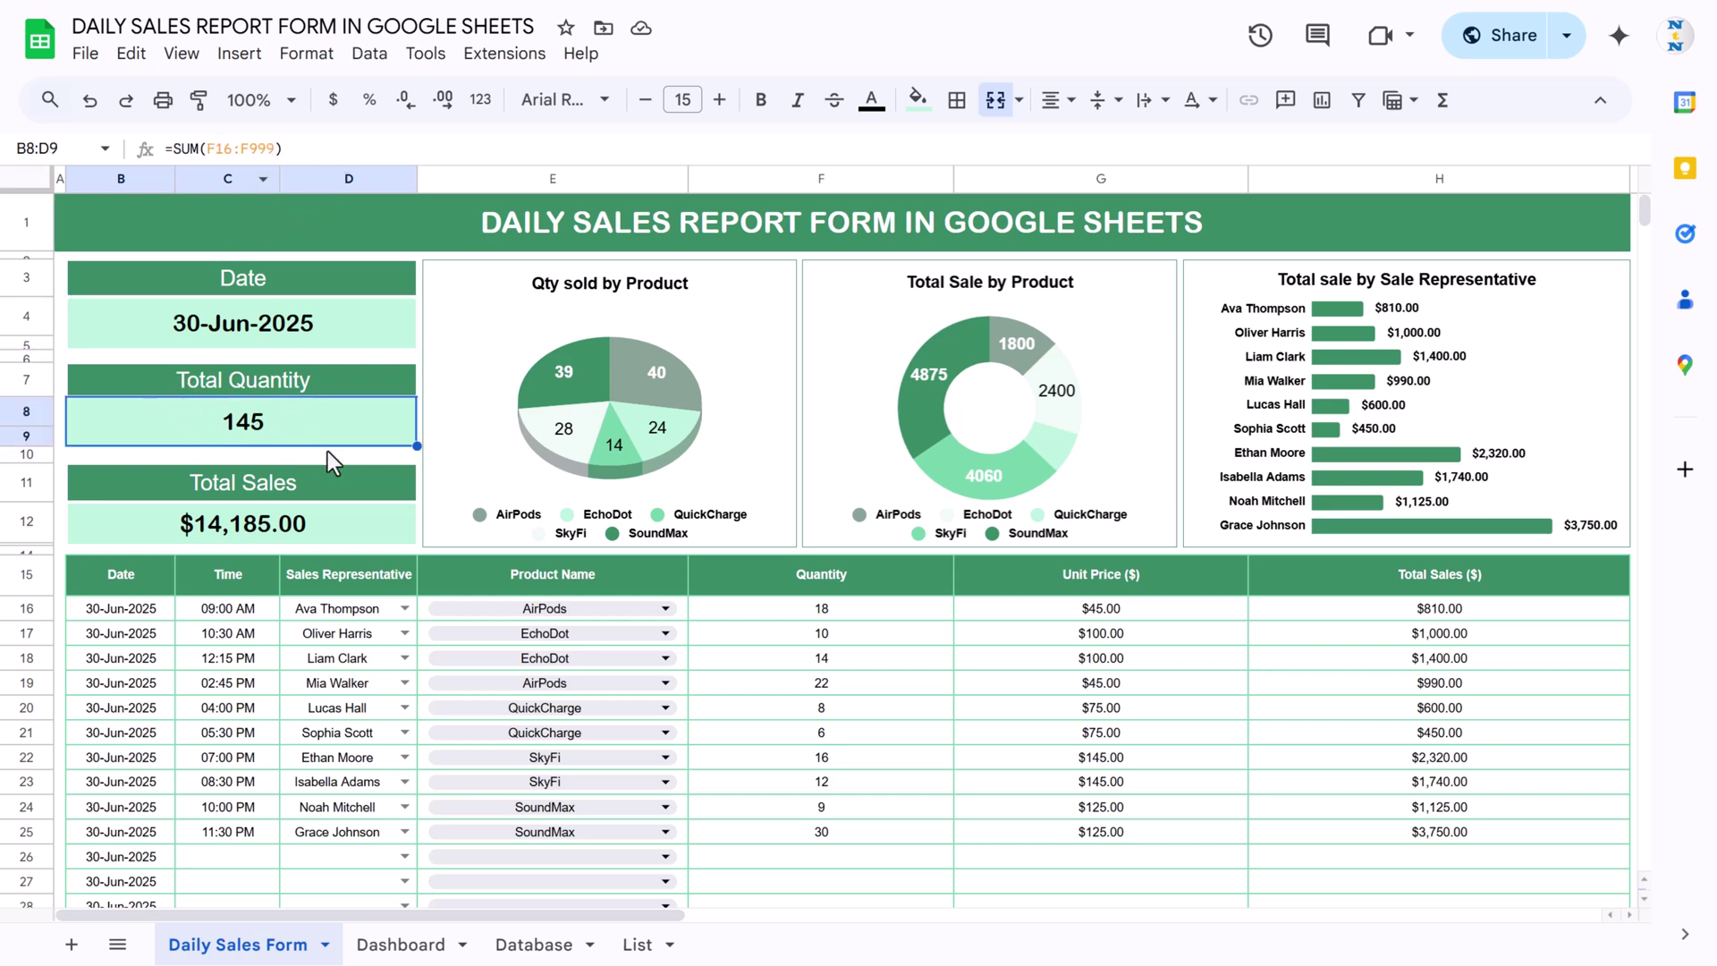
click(291, 525)
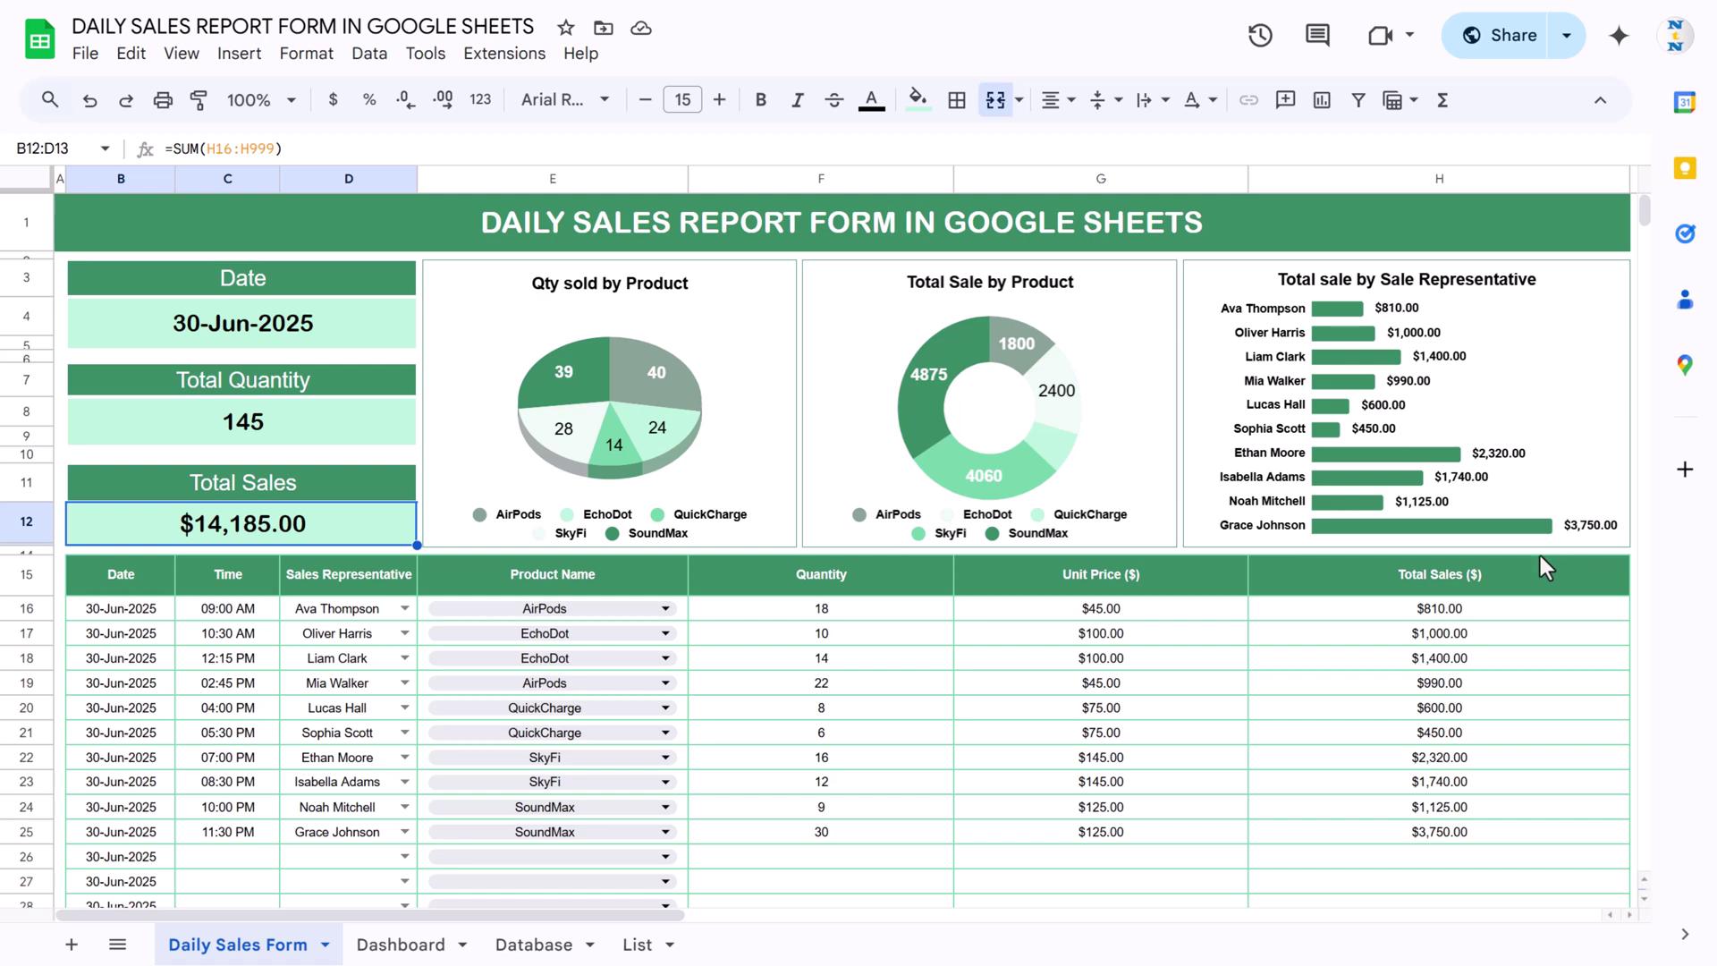
scroll(948, 601, down, 3)
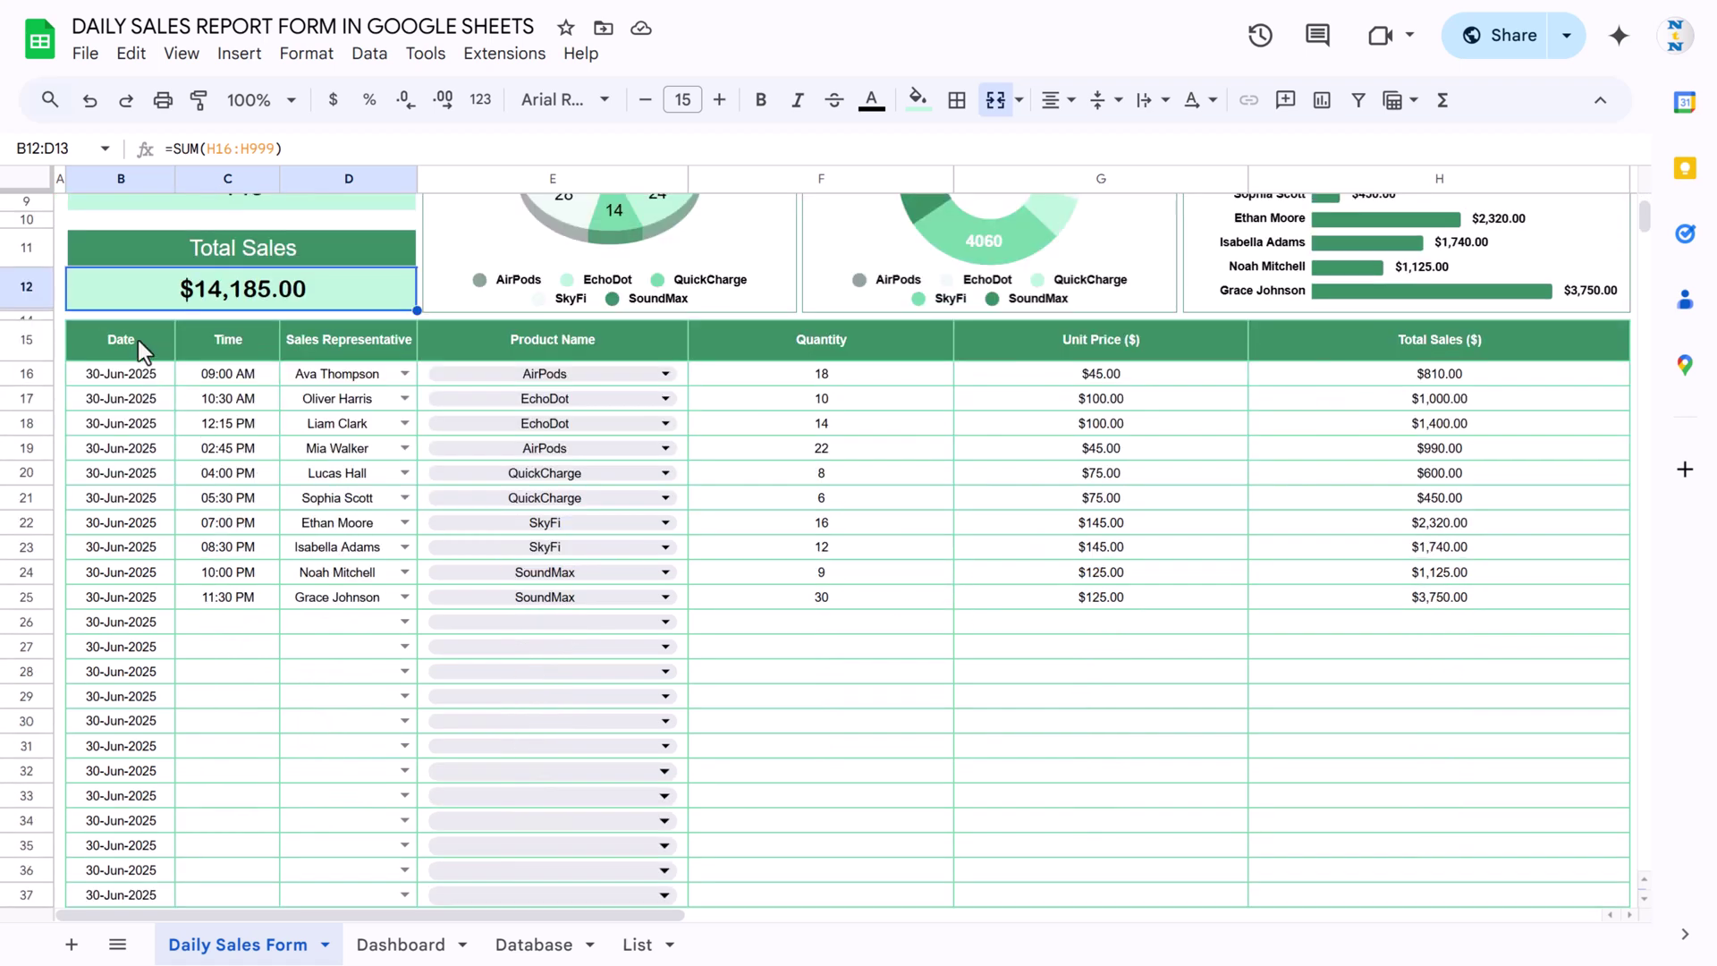
click(134, 372)
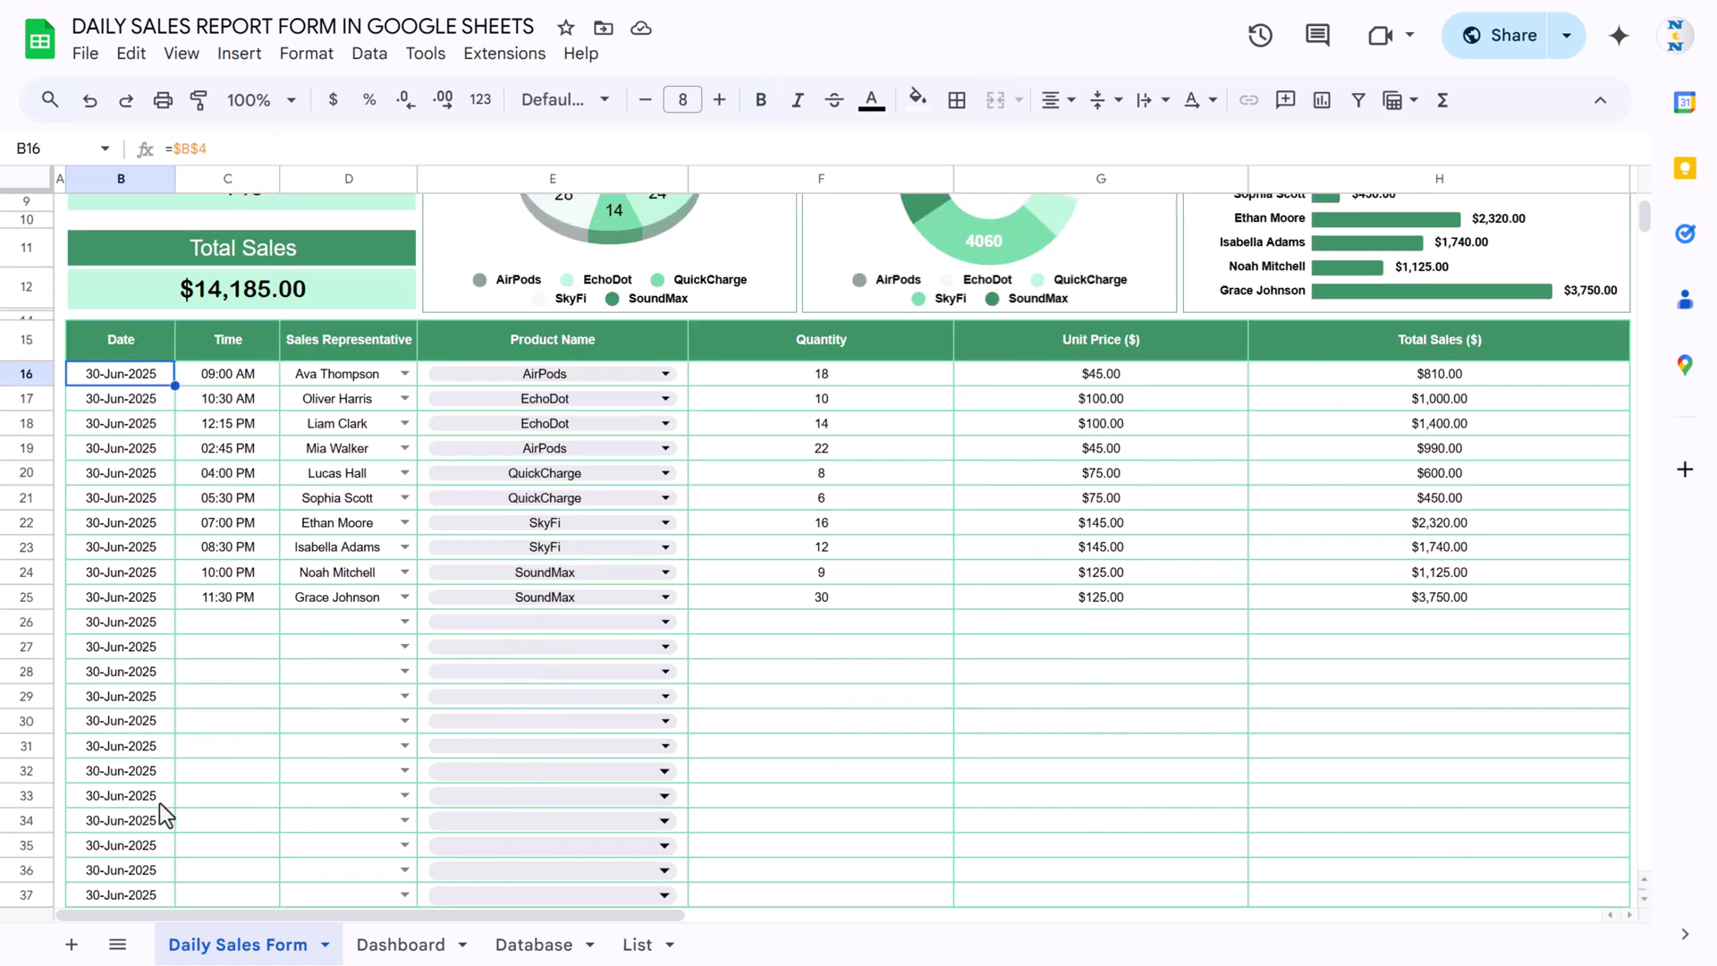
scroll(159, 800, down, 10)
scroll(157, 792, up, 8)
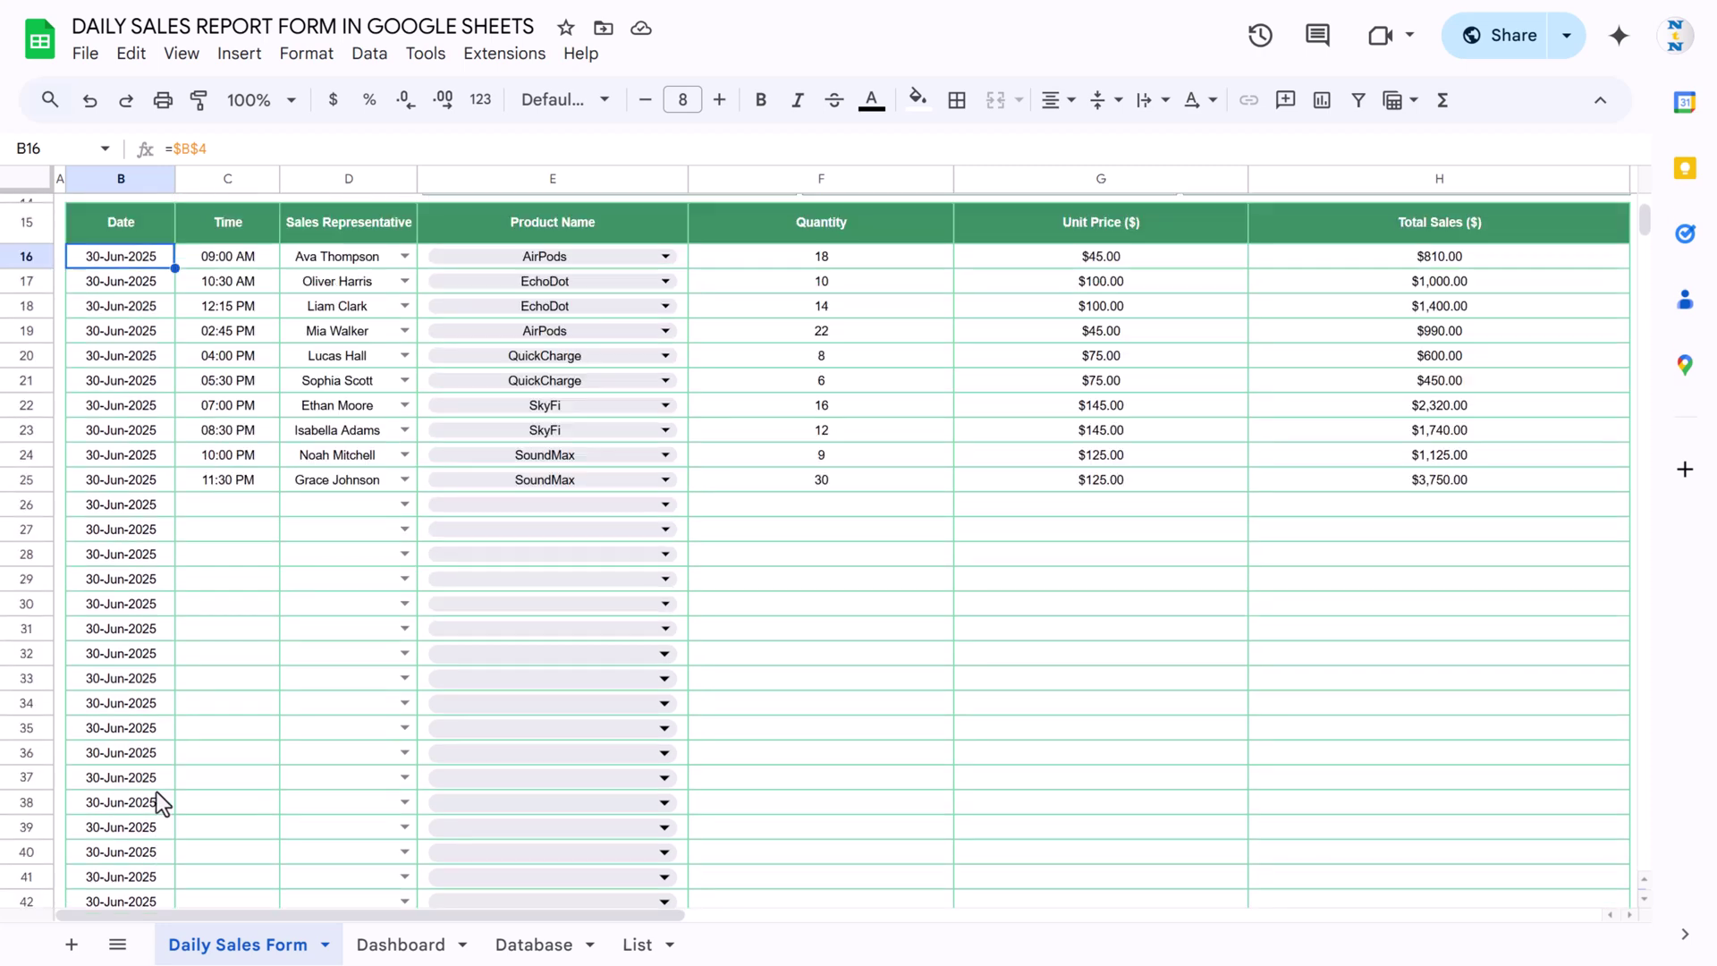
scroll(158, 791, up, 5)
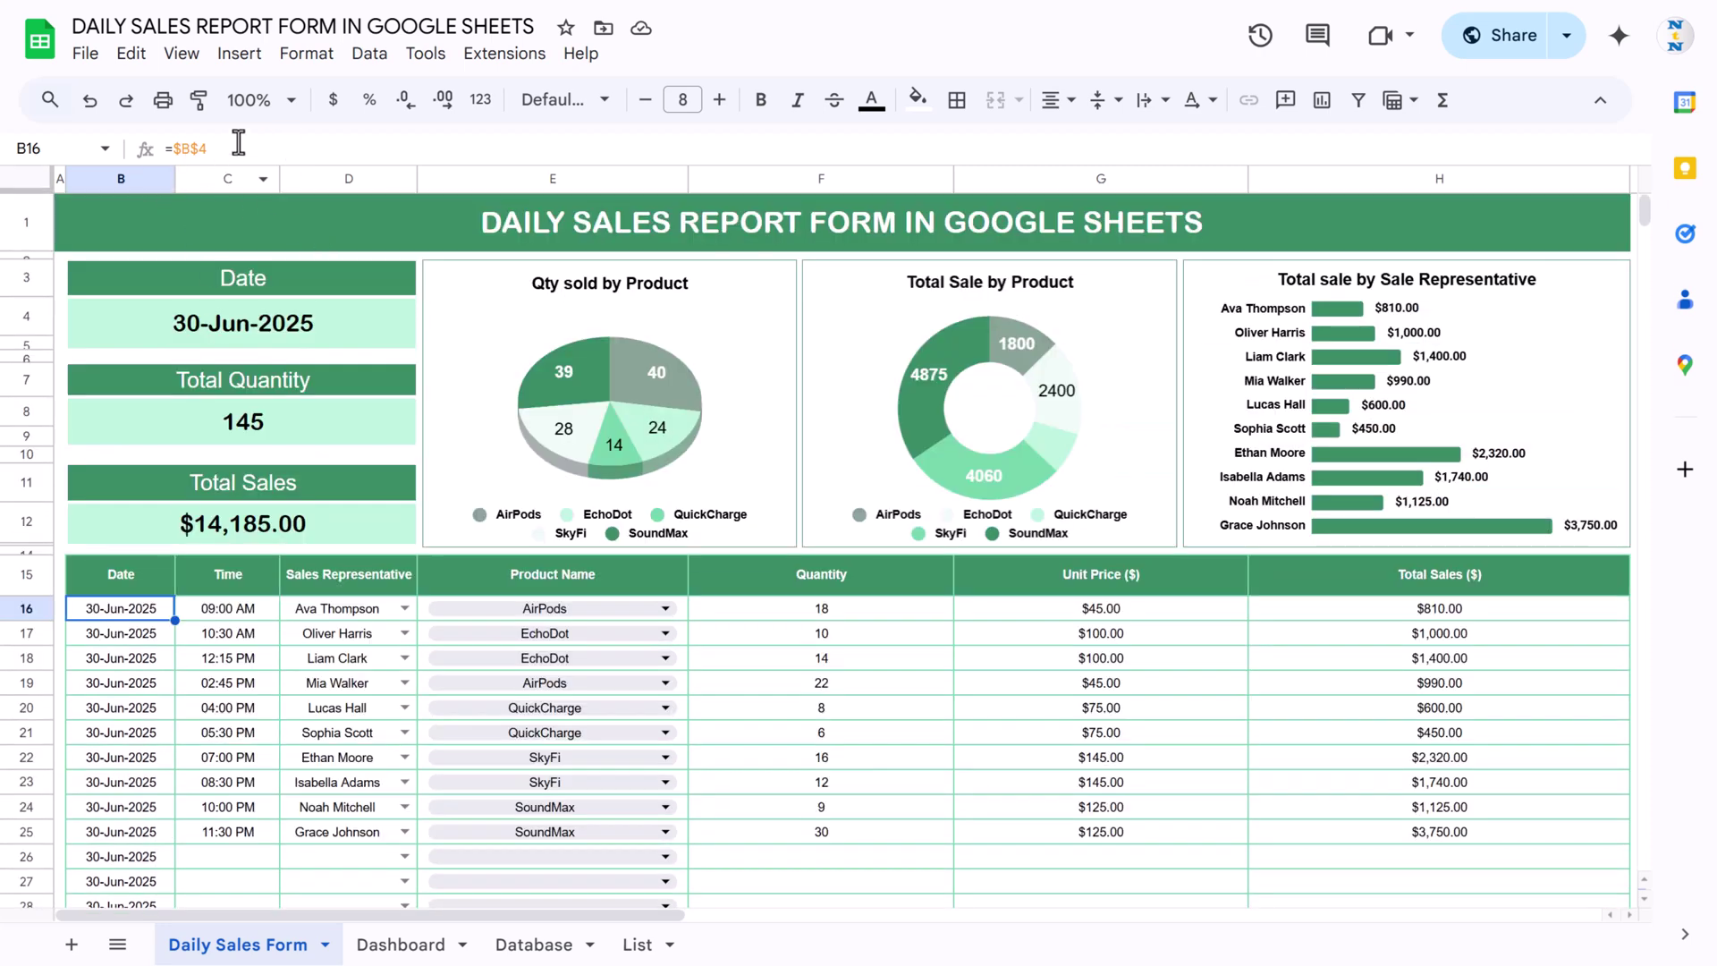
click(229, 616)
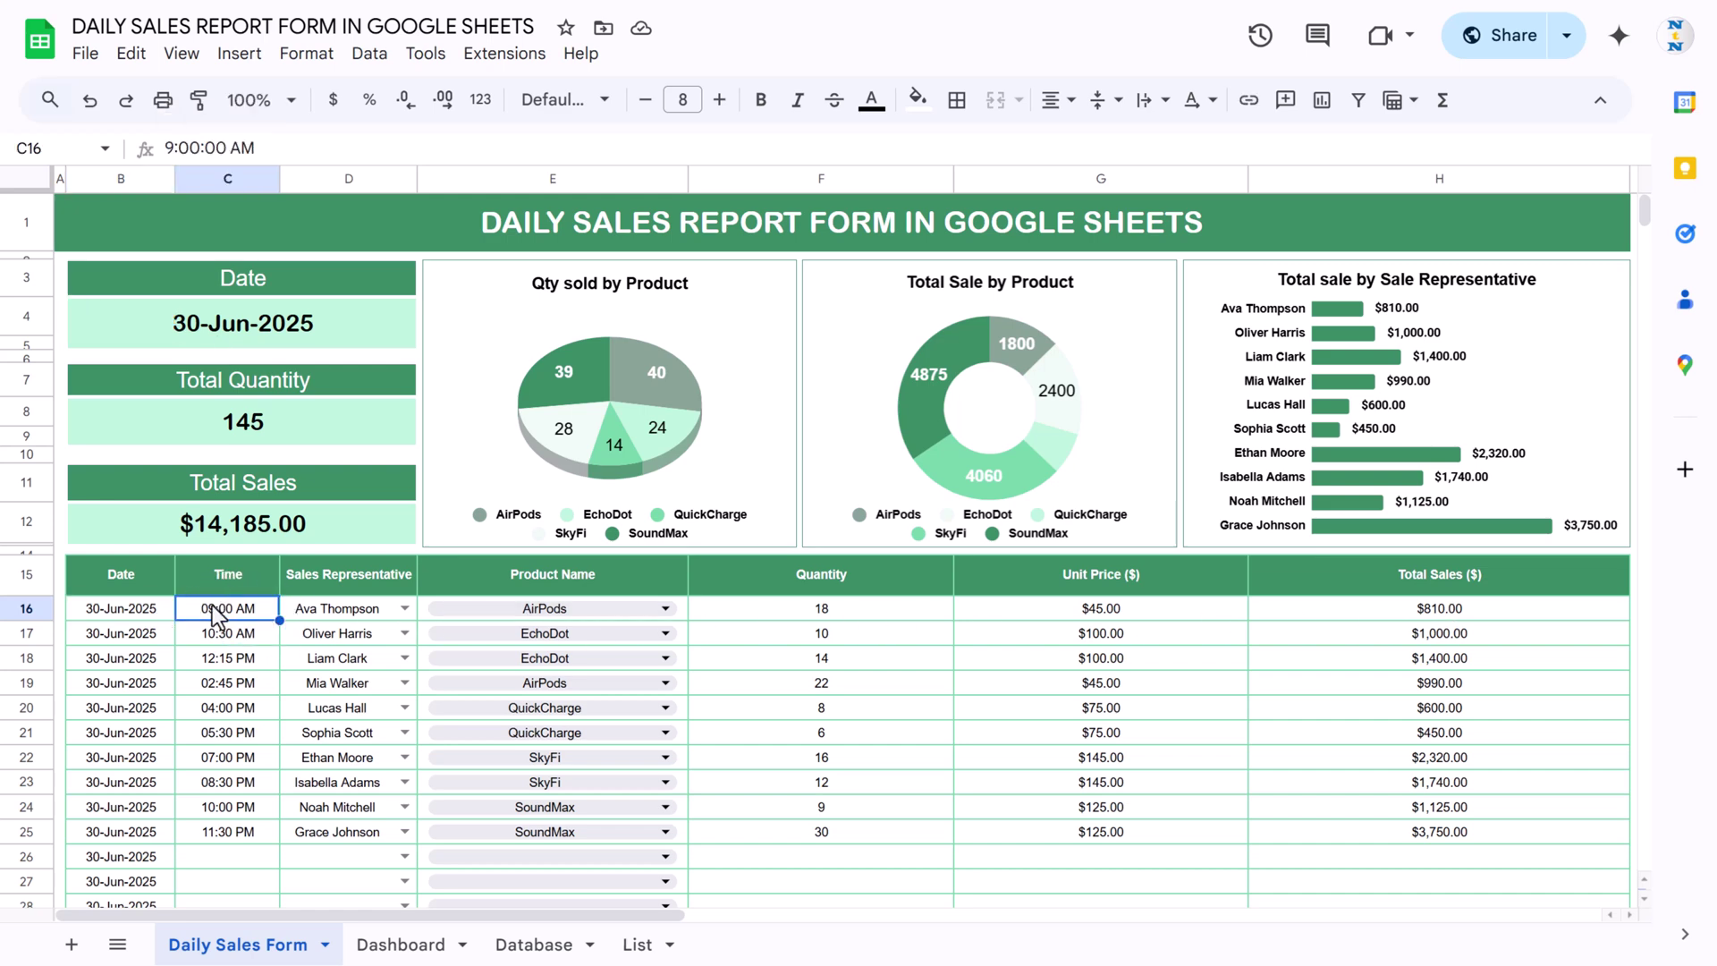
Select the sample Time-to-Quantity entries in C16:F25 and delete them.
drag(228, 616, 237, 810)
drag(353, 608, 355, 832)
drag(679, 608, 679, 815)
drag(892, 604, 893, 828)
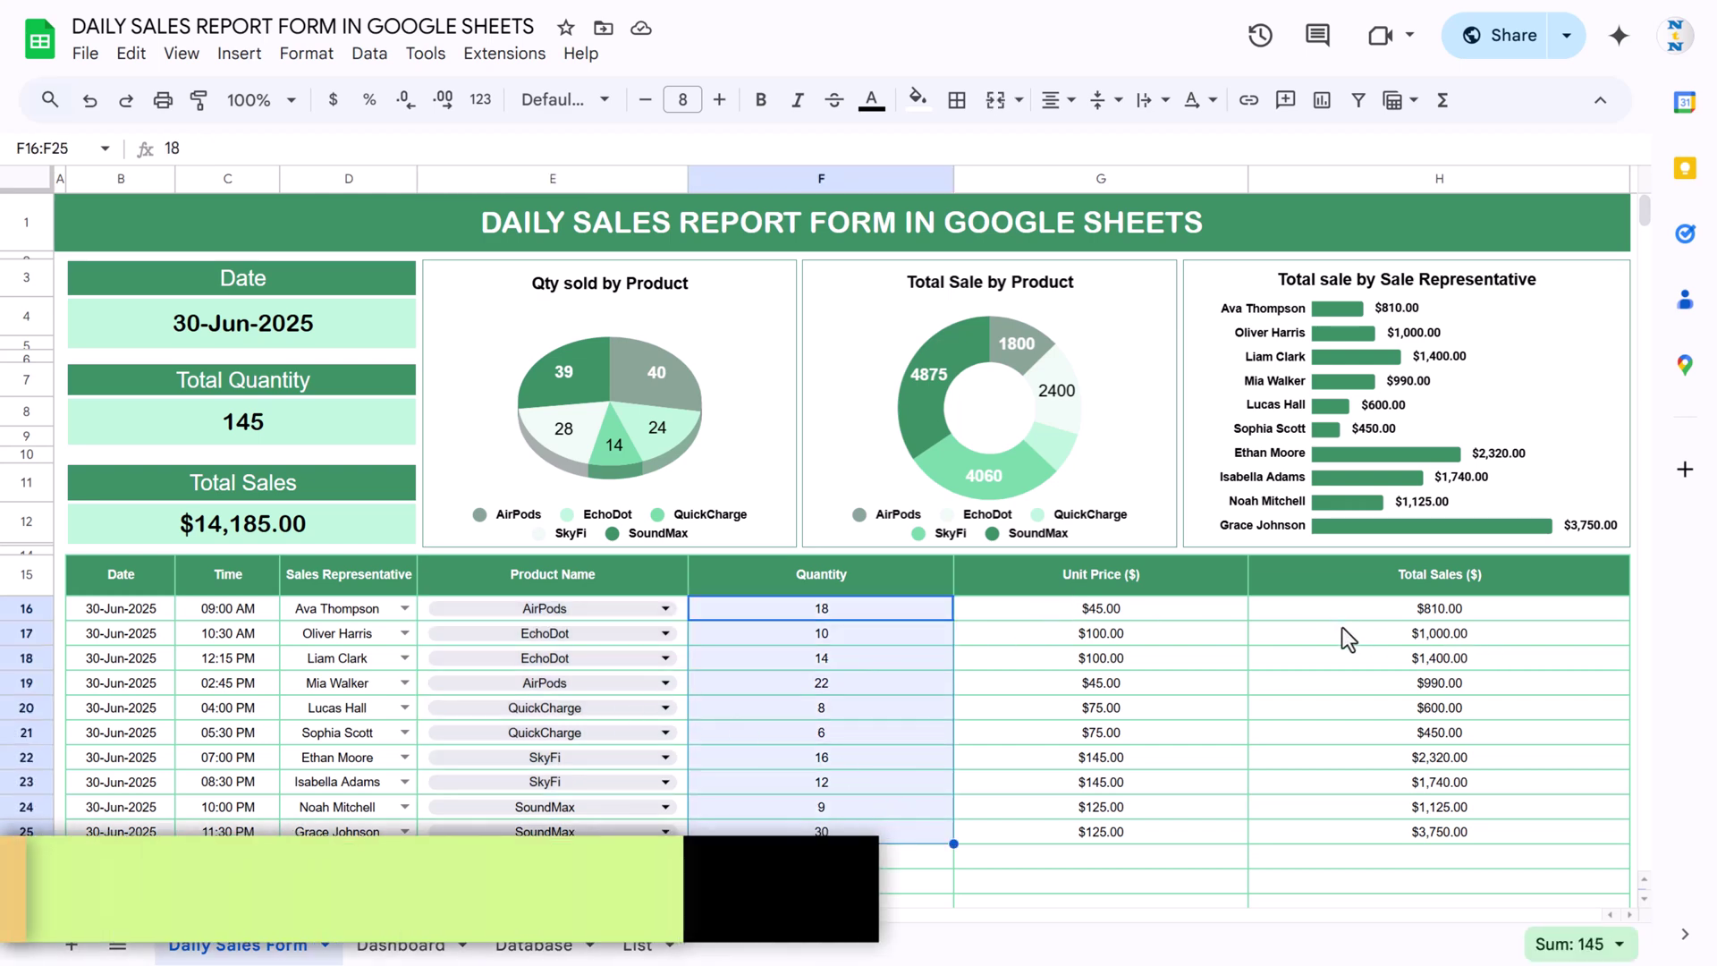
drag(228, 608, 290, 764)
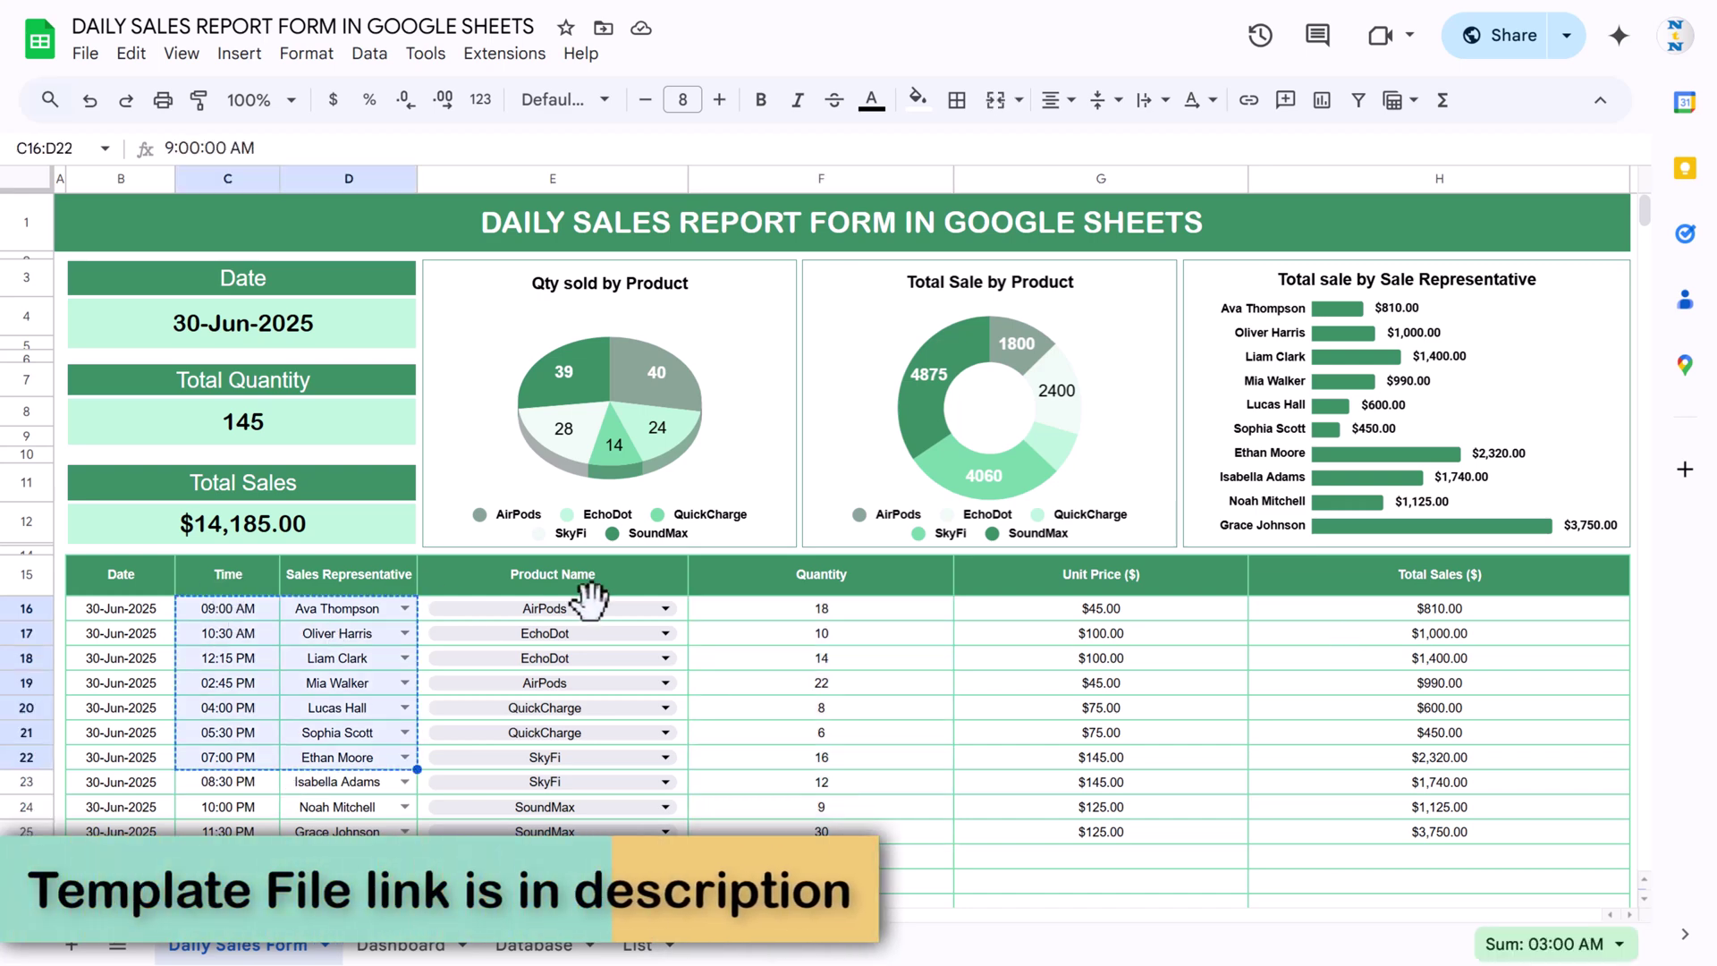
click(1034, 610)
drag(1236, 684, 1360, 834)
drag(804, 606, 823, 633)
drag(867, 754, 245, 834)
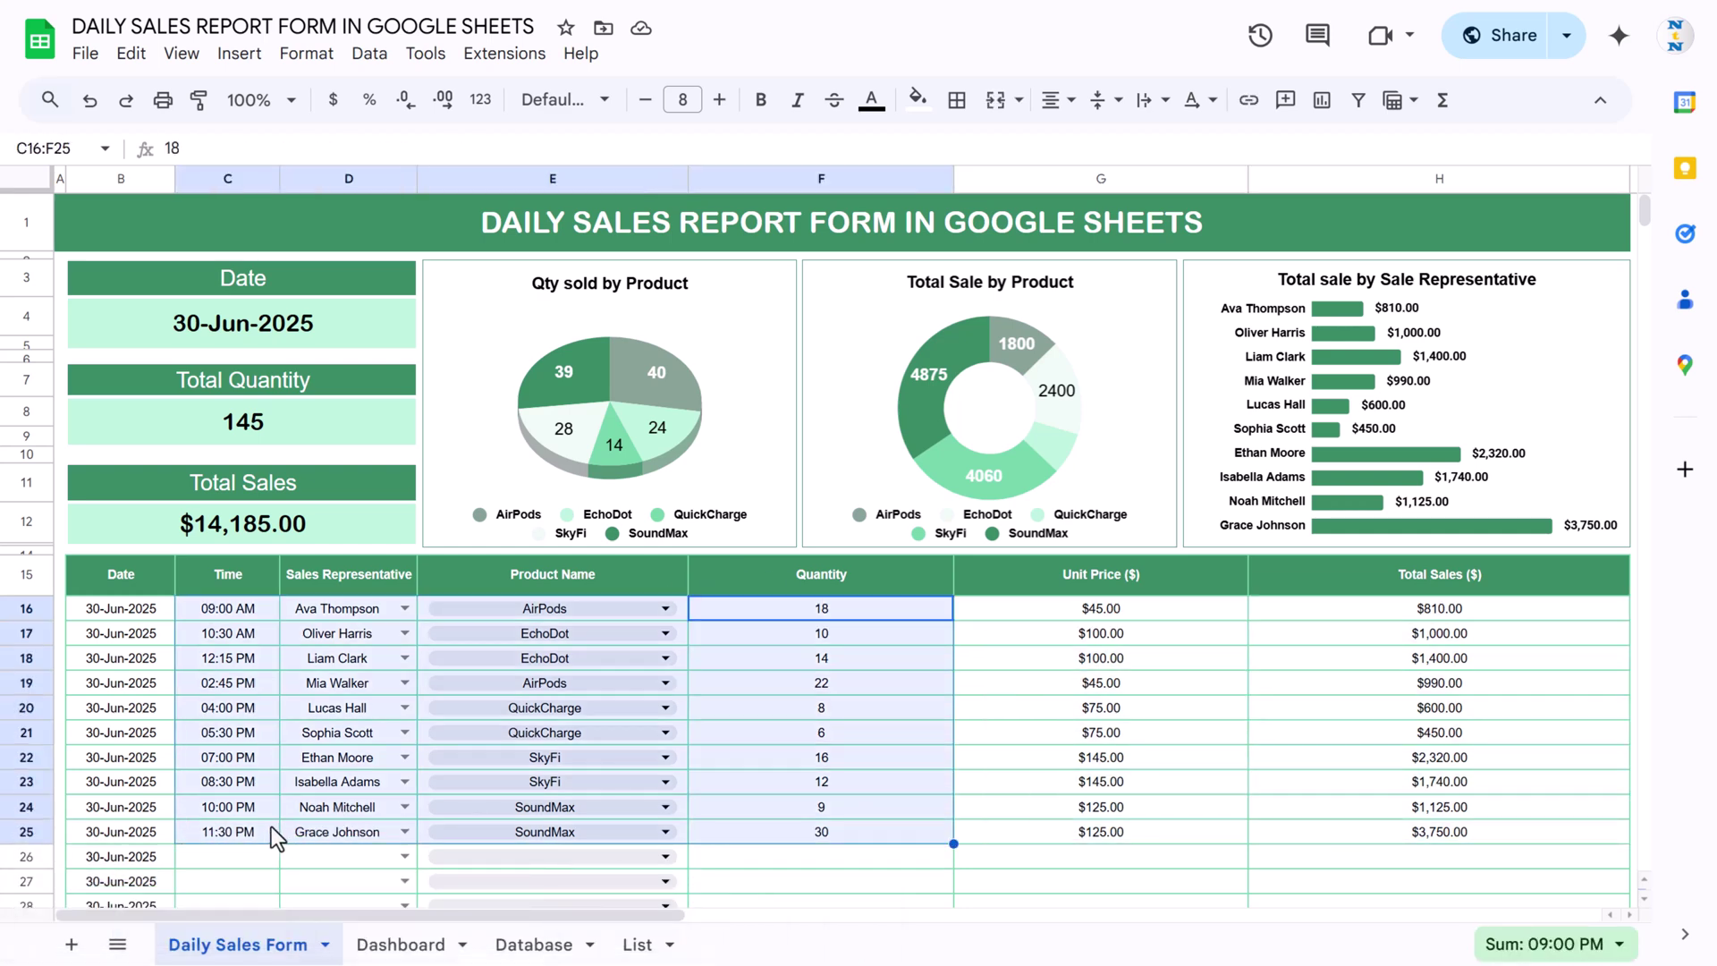
key(Delete)
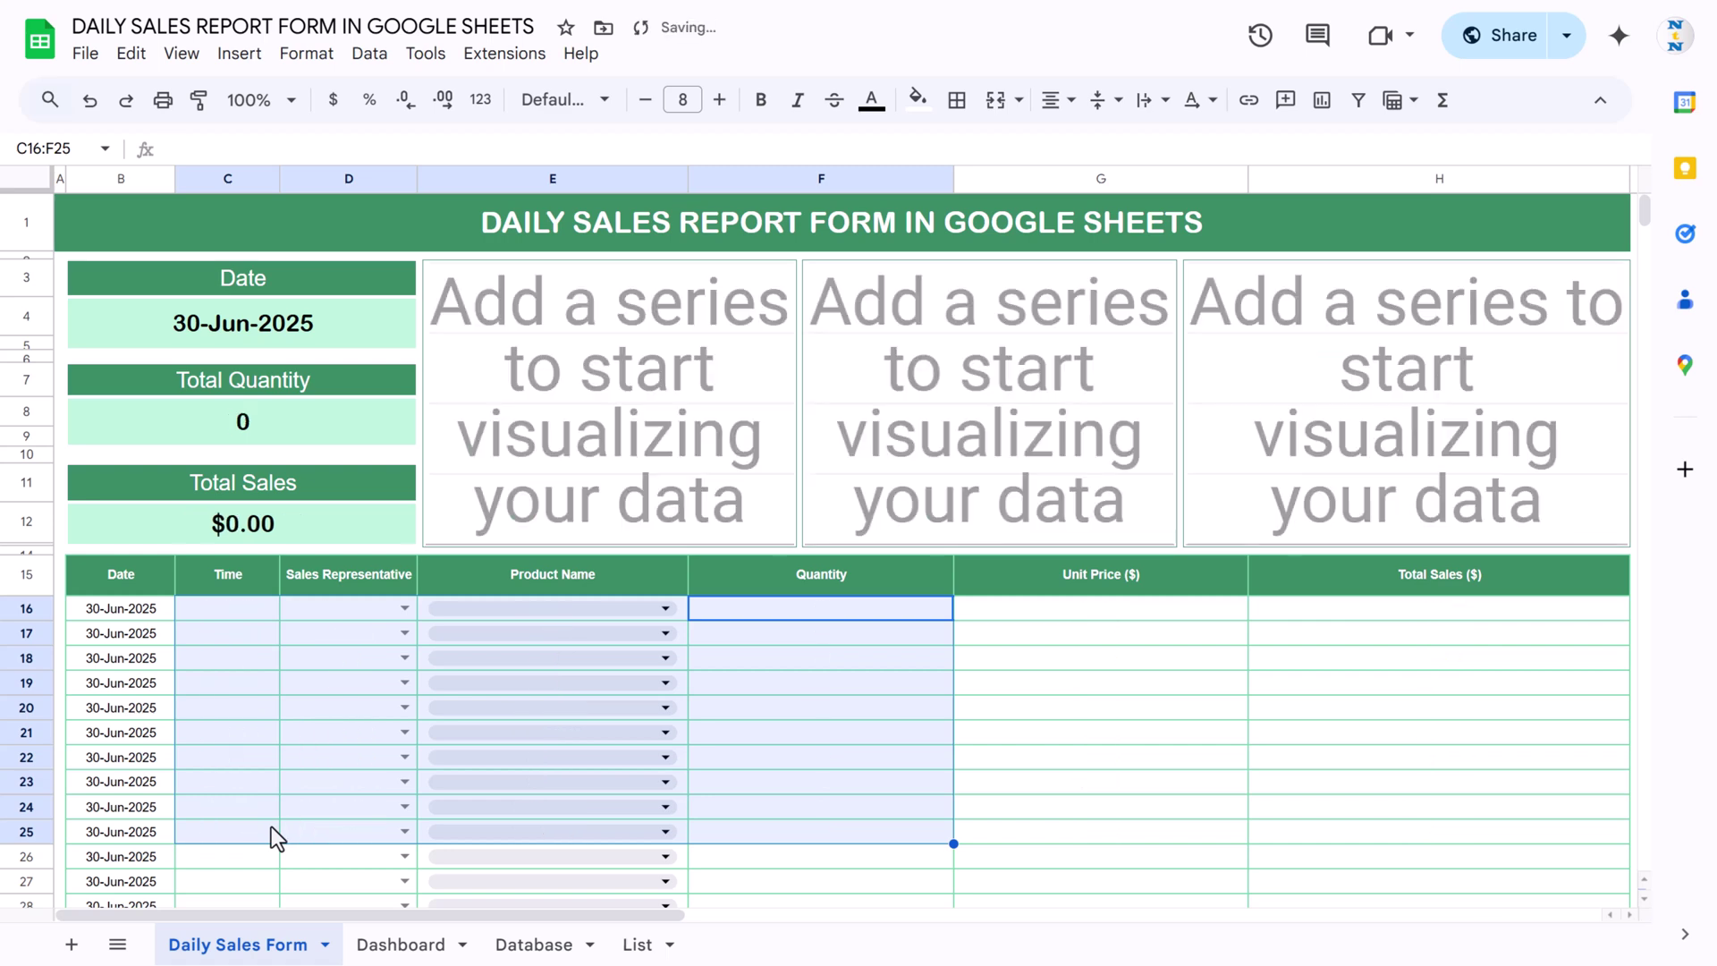
Fill row 16 with 09:00 AM, the first listed sales rep, AirPods and quantity 2.
click(238, 608)
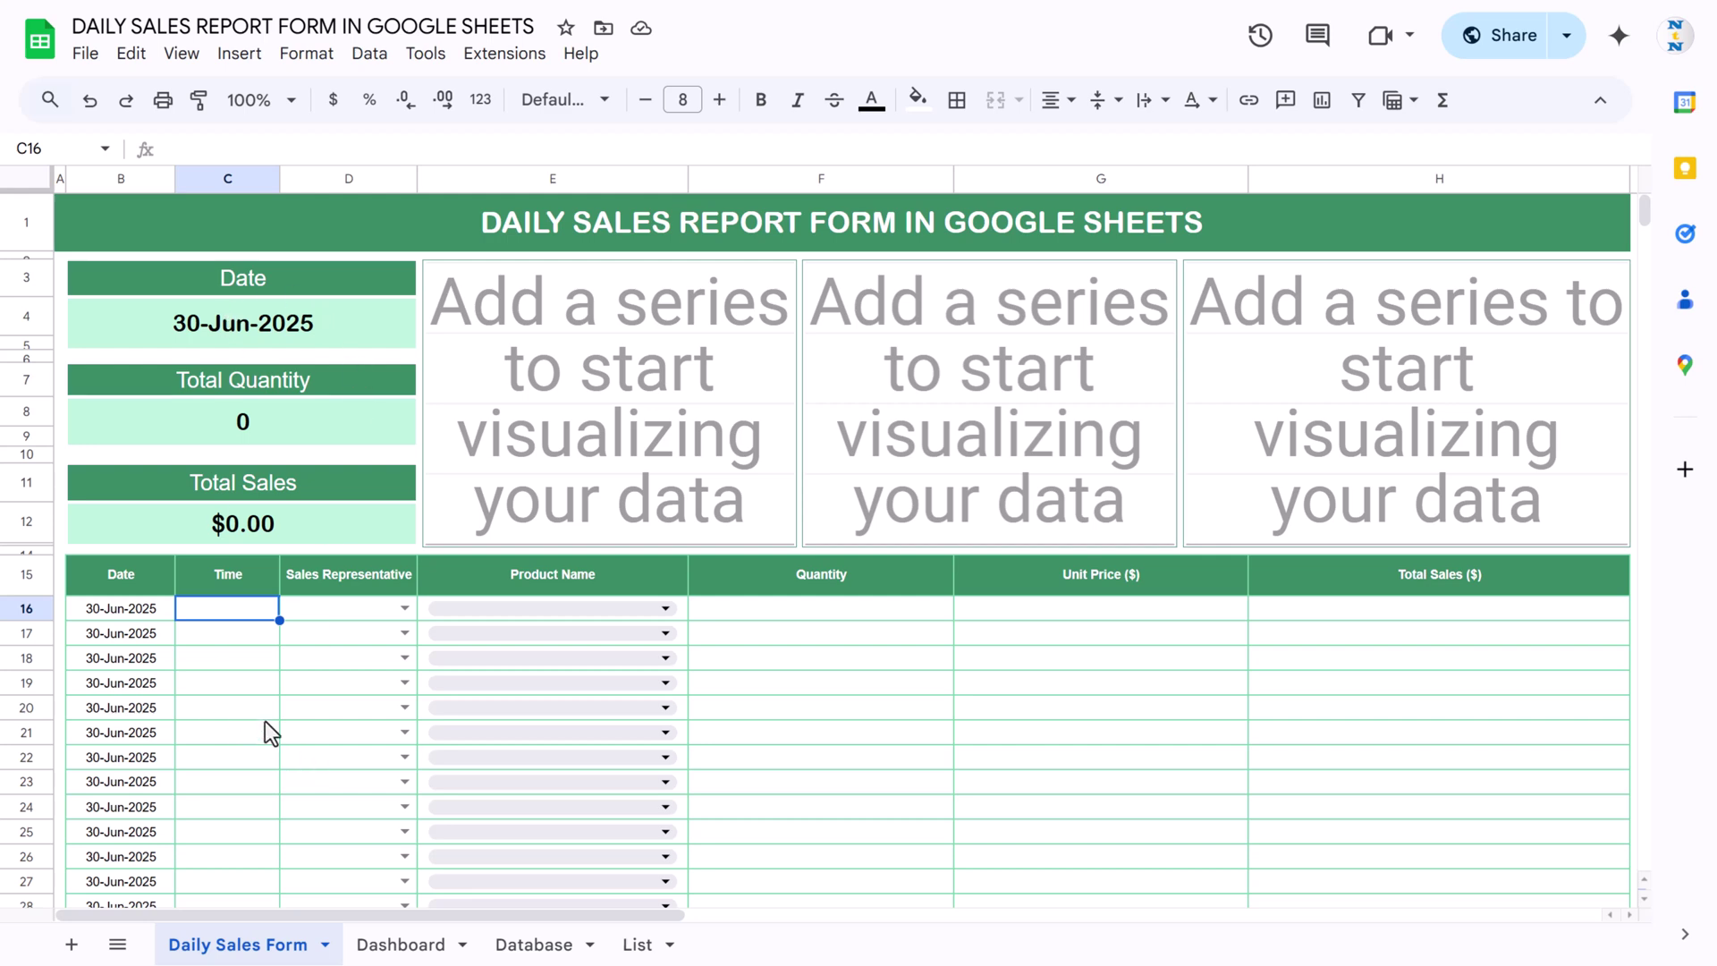
text(9 am)
key(Return)
key(Up)
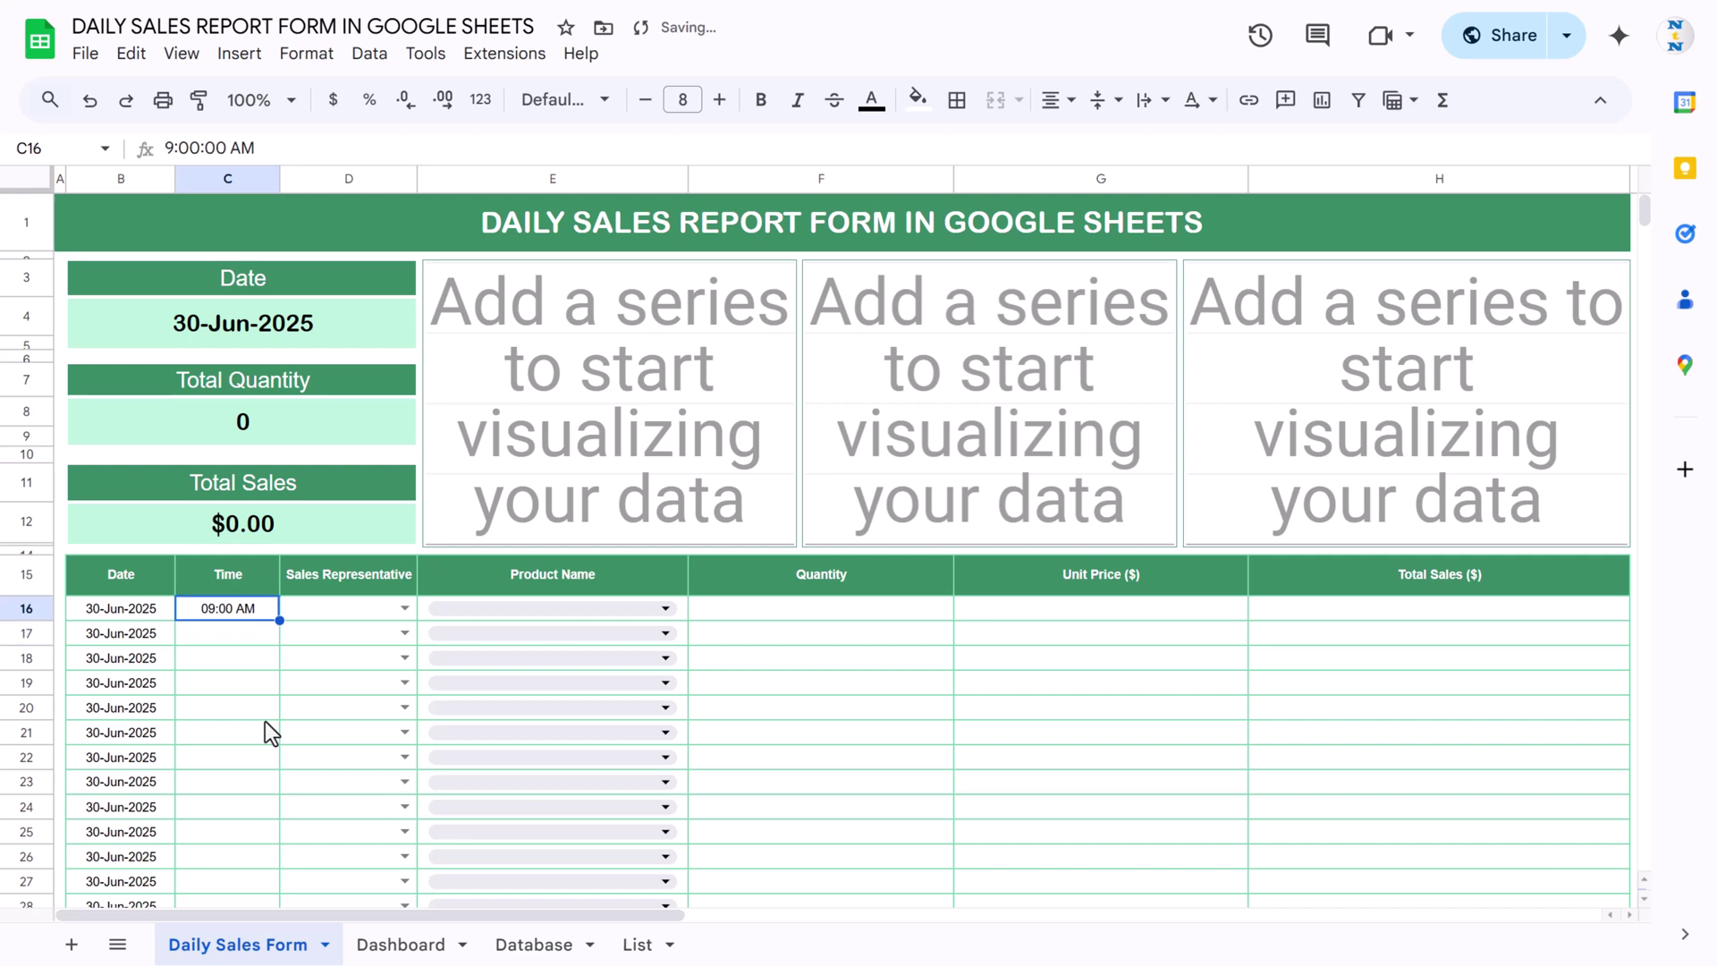
click(403, 608)
click(324, 637)
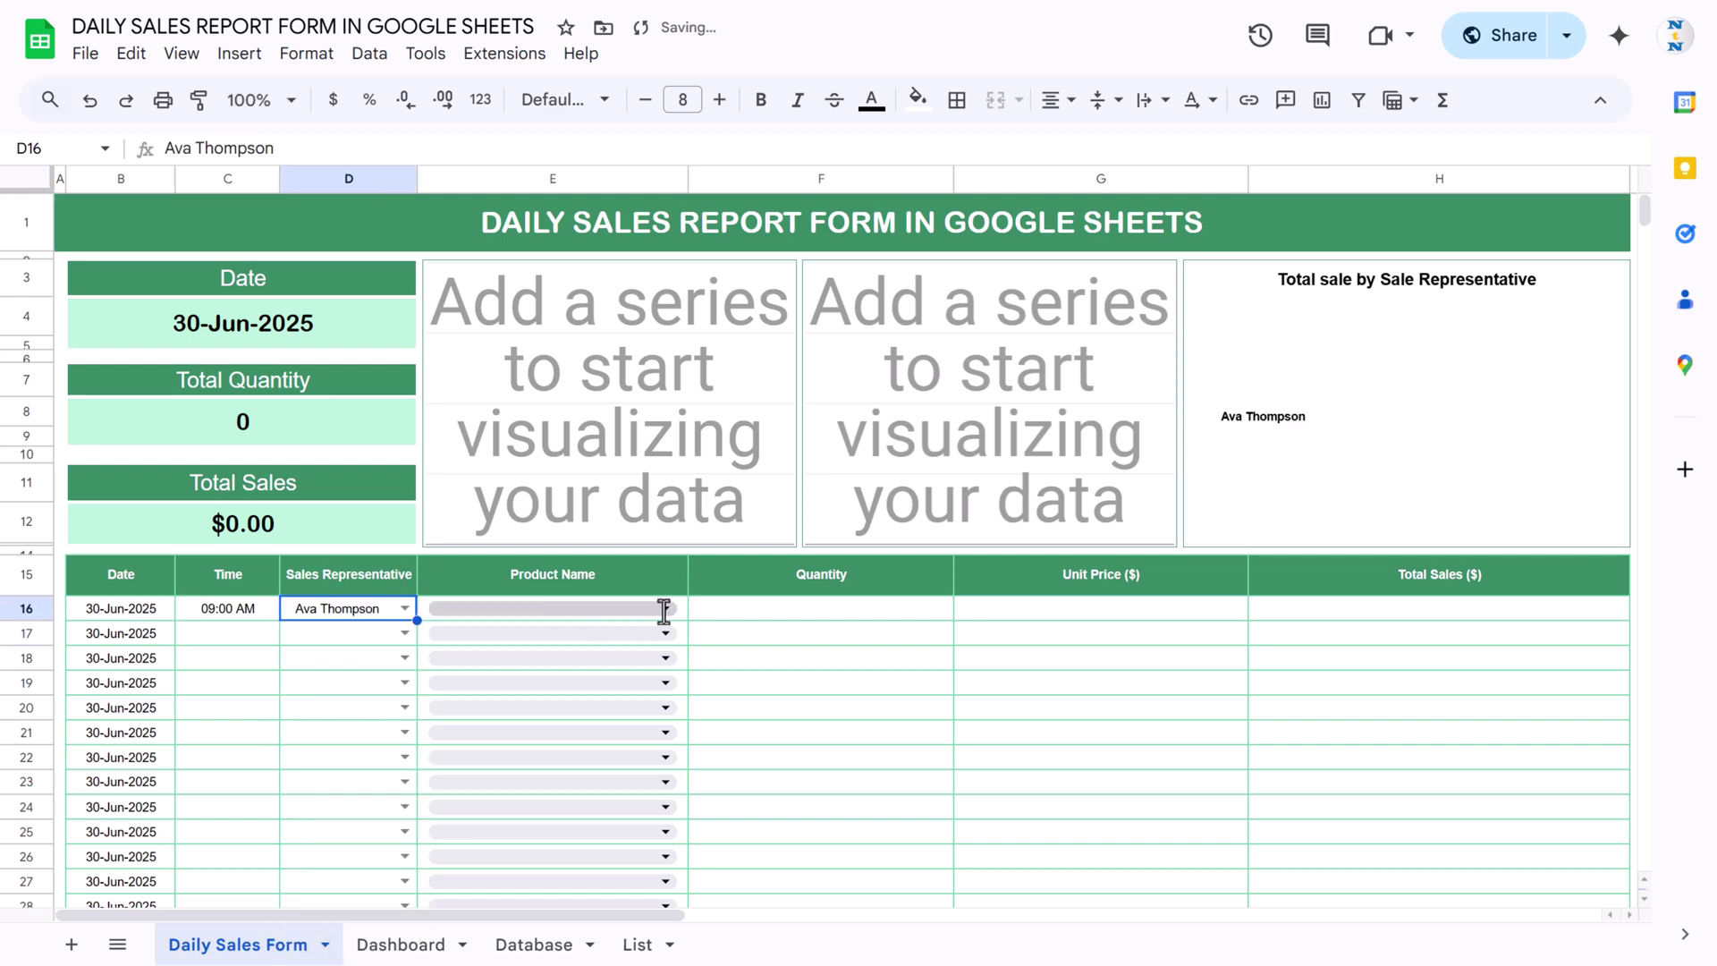
click(666, 609)
click(474, 648)
click(821, 608)
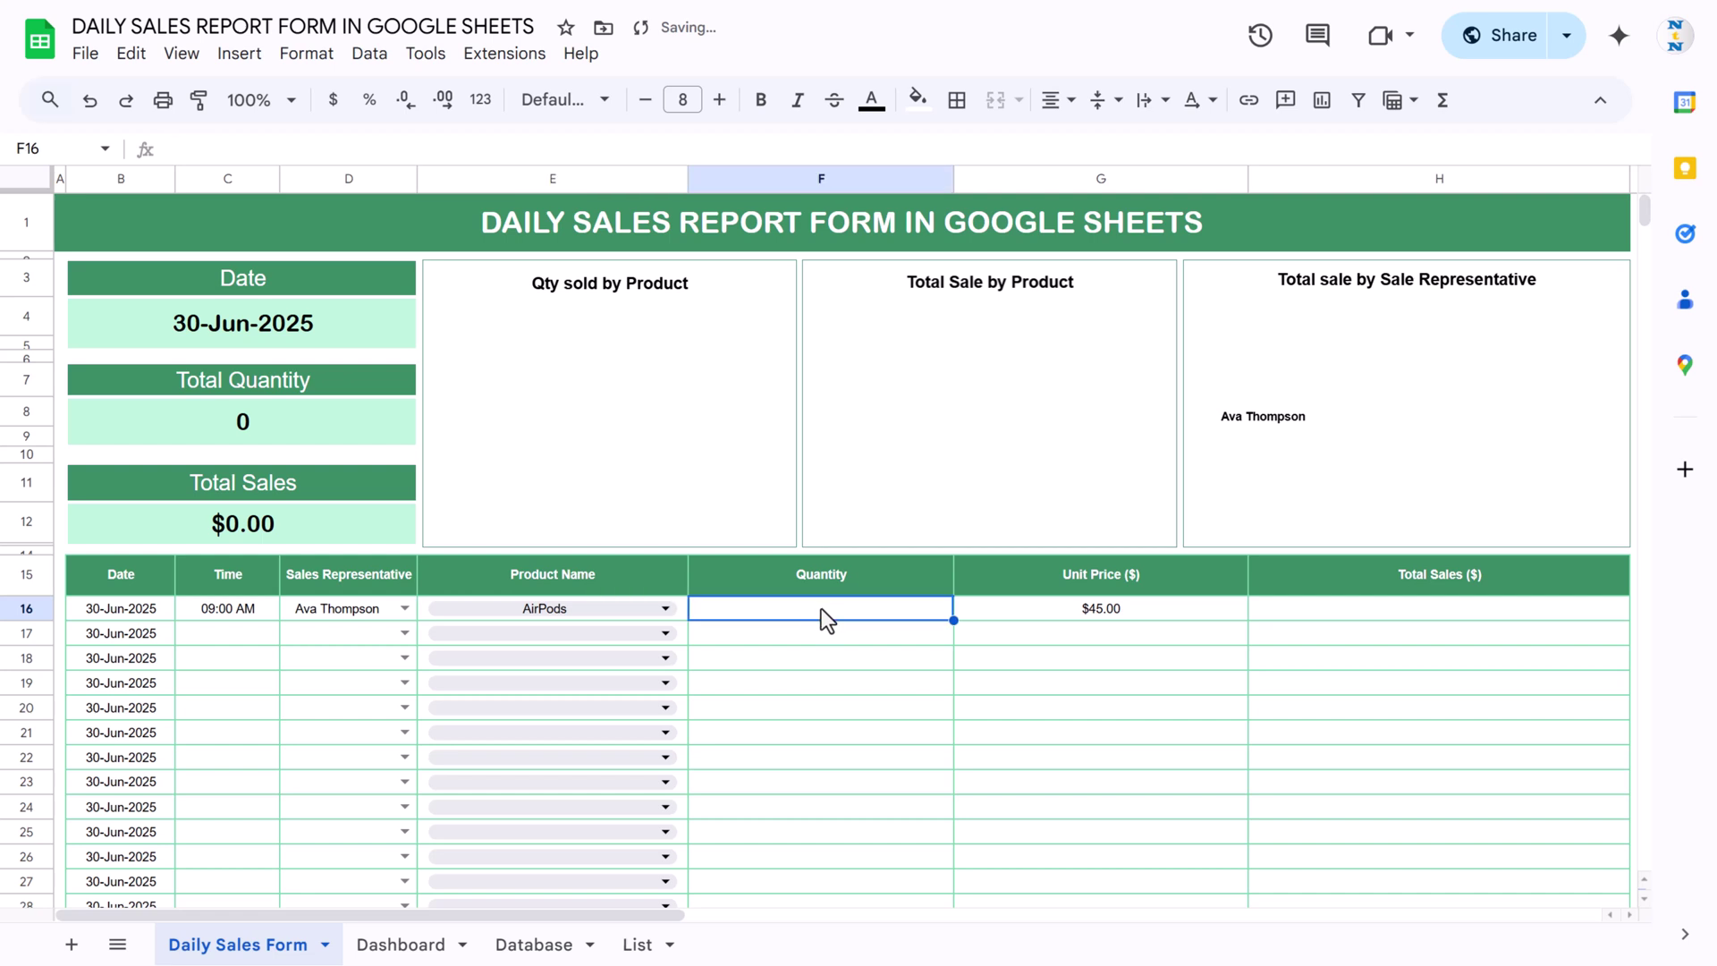
text(2)
key(Return)
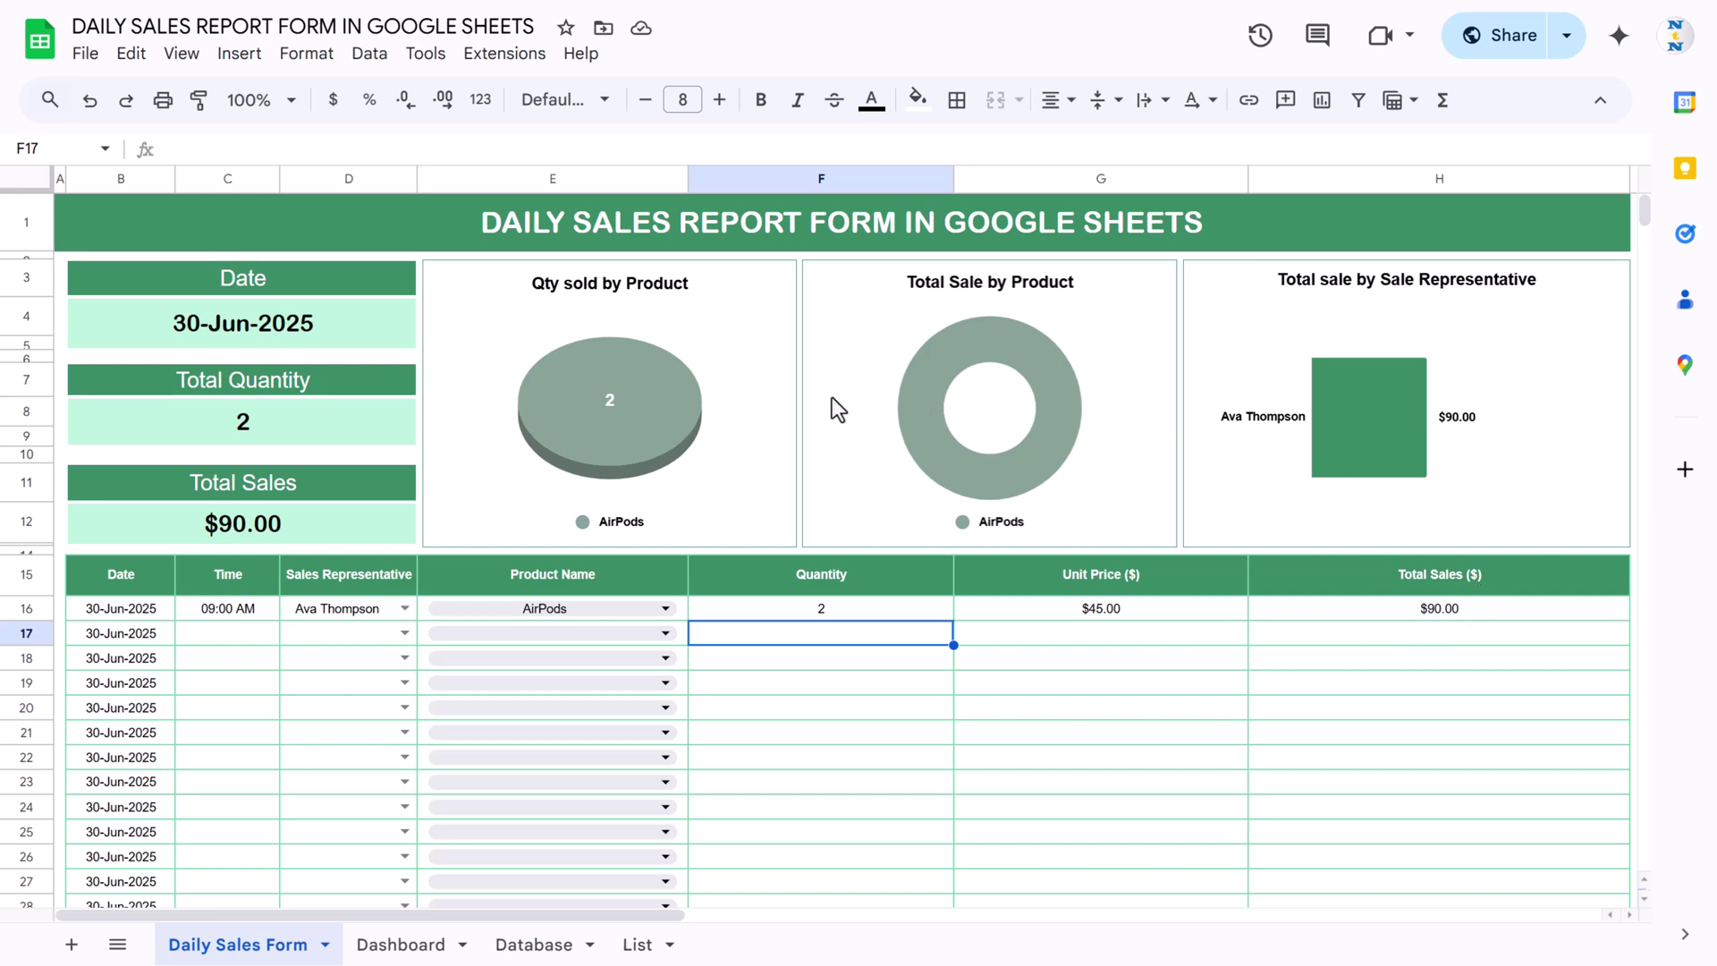
Log the row 17 sale: 09:20 AM, a sales rep, FitPro, quantity 1.
click(226, 636)
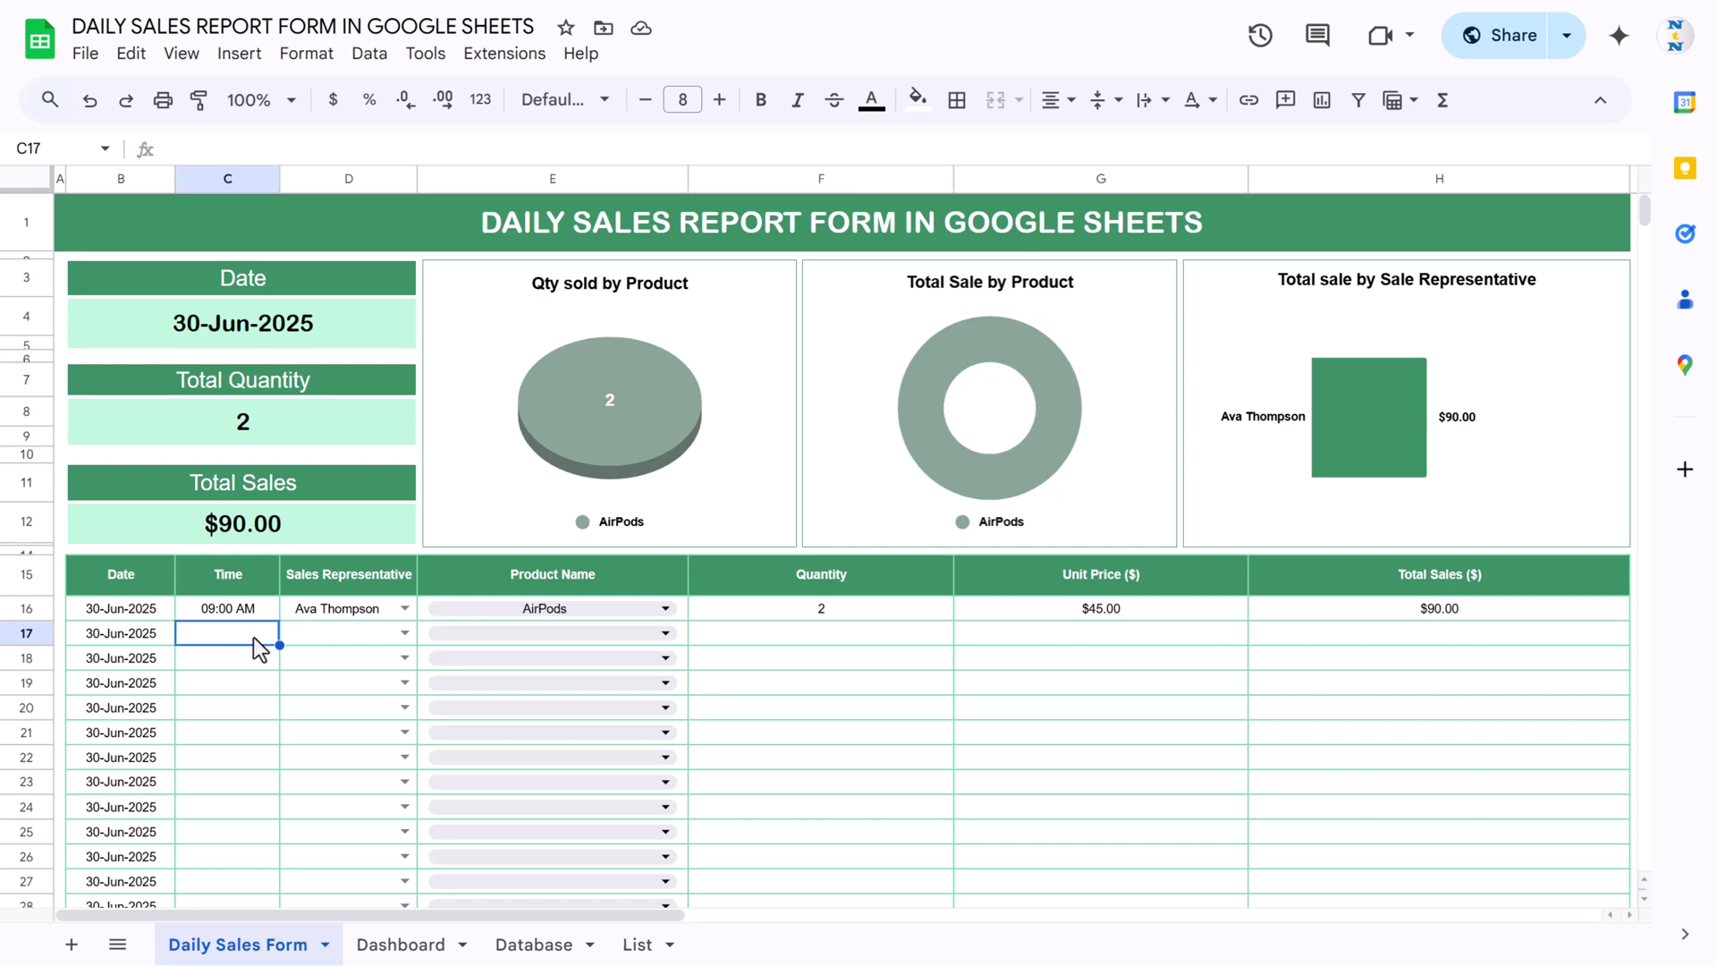
text(9:20)
key(Return)
click(403, 633)
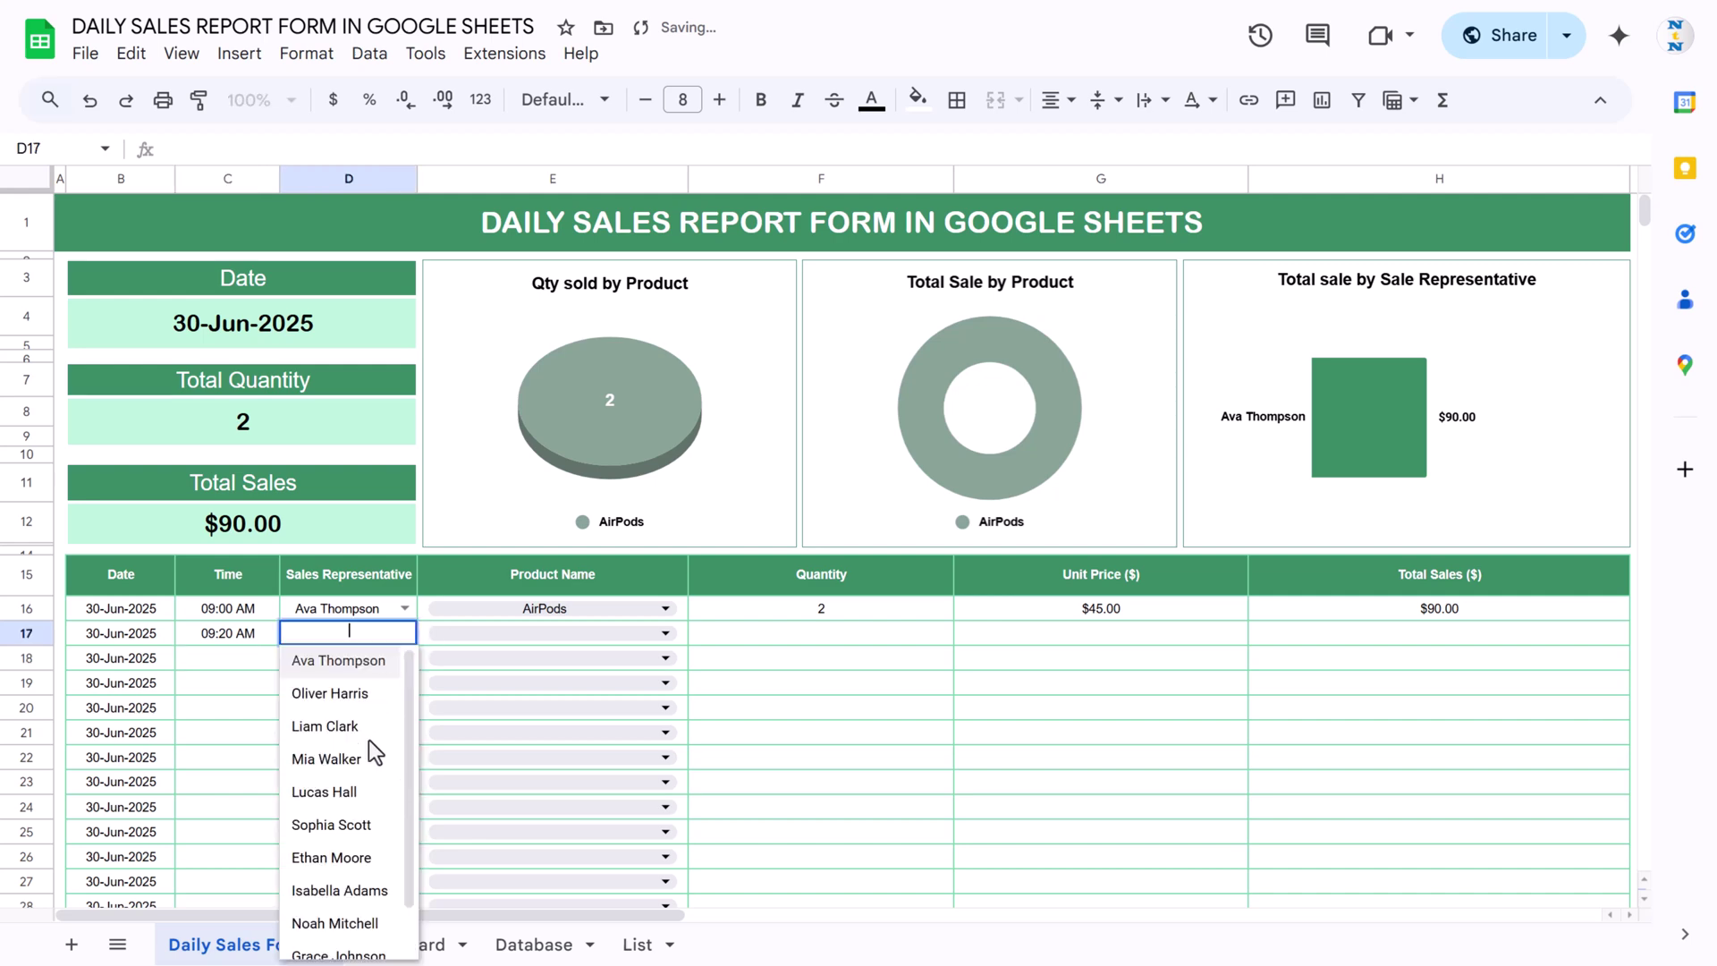
click(351, 732)
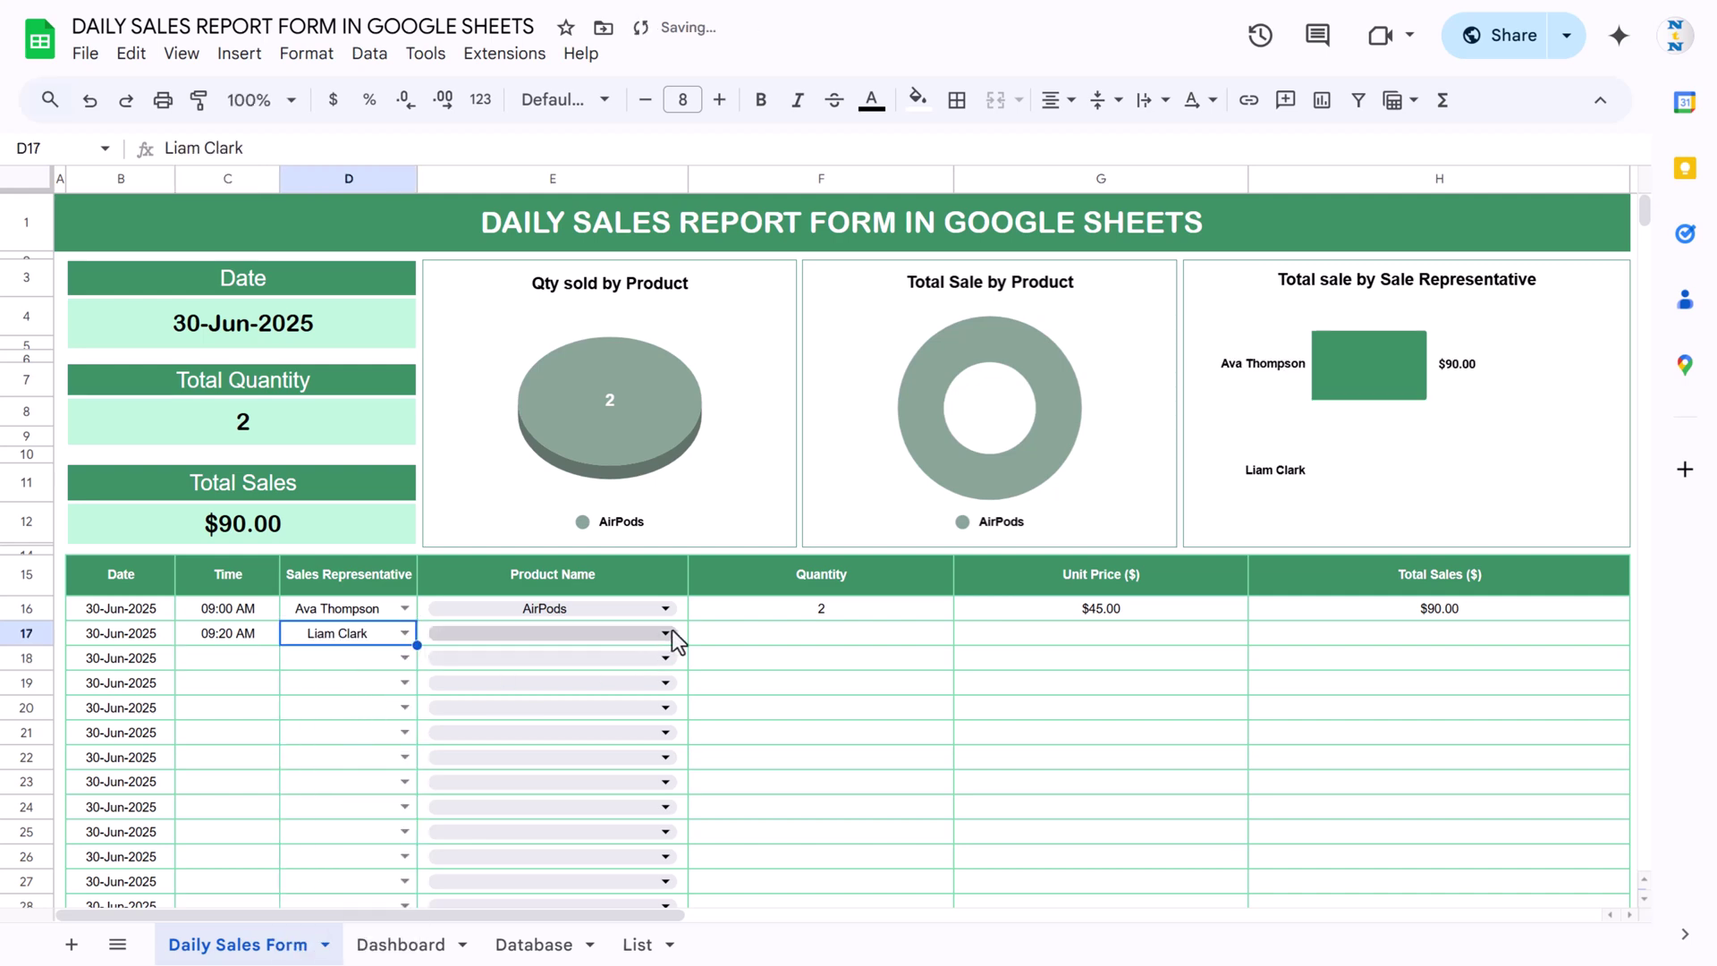
click(667, 635)
click(462, 744)
click(850, 633)
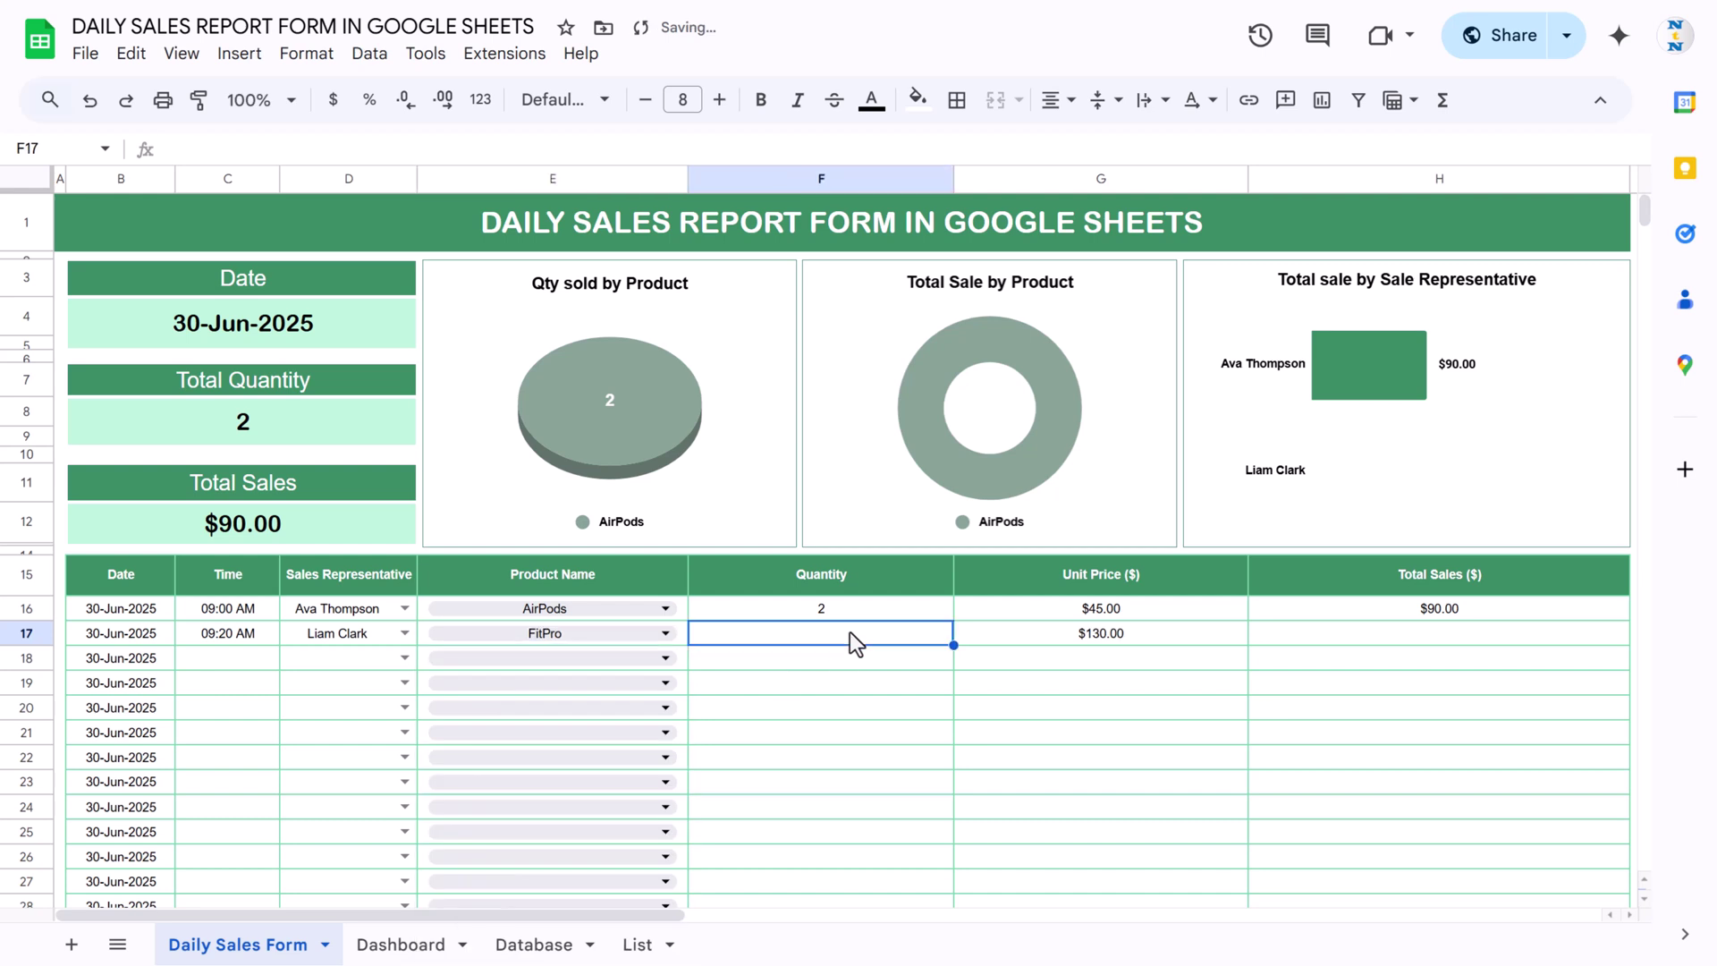
text(1)
key(Return)
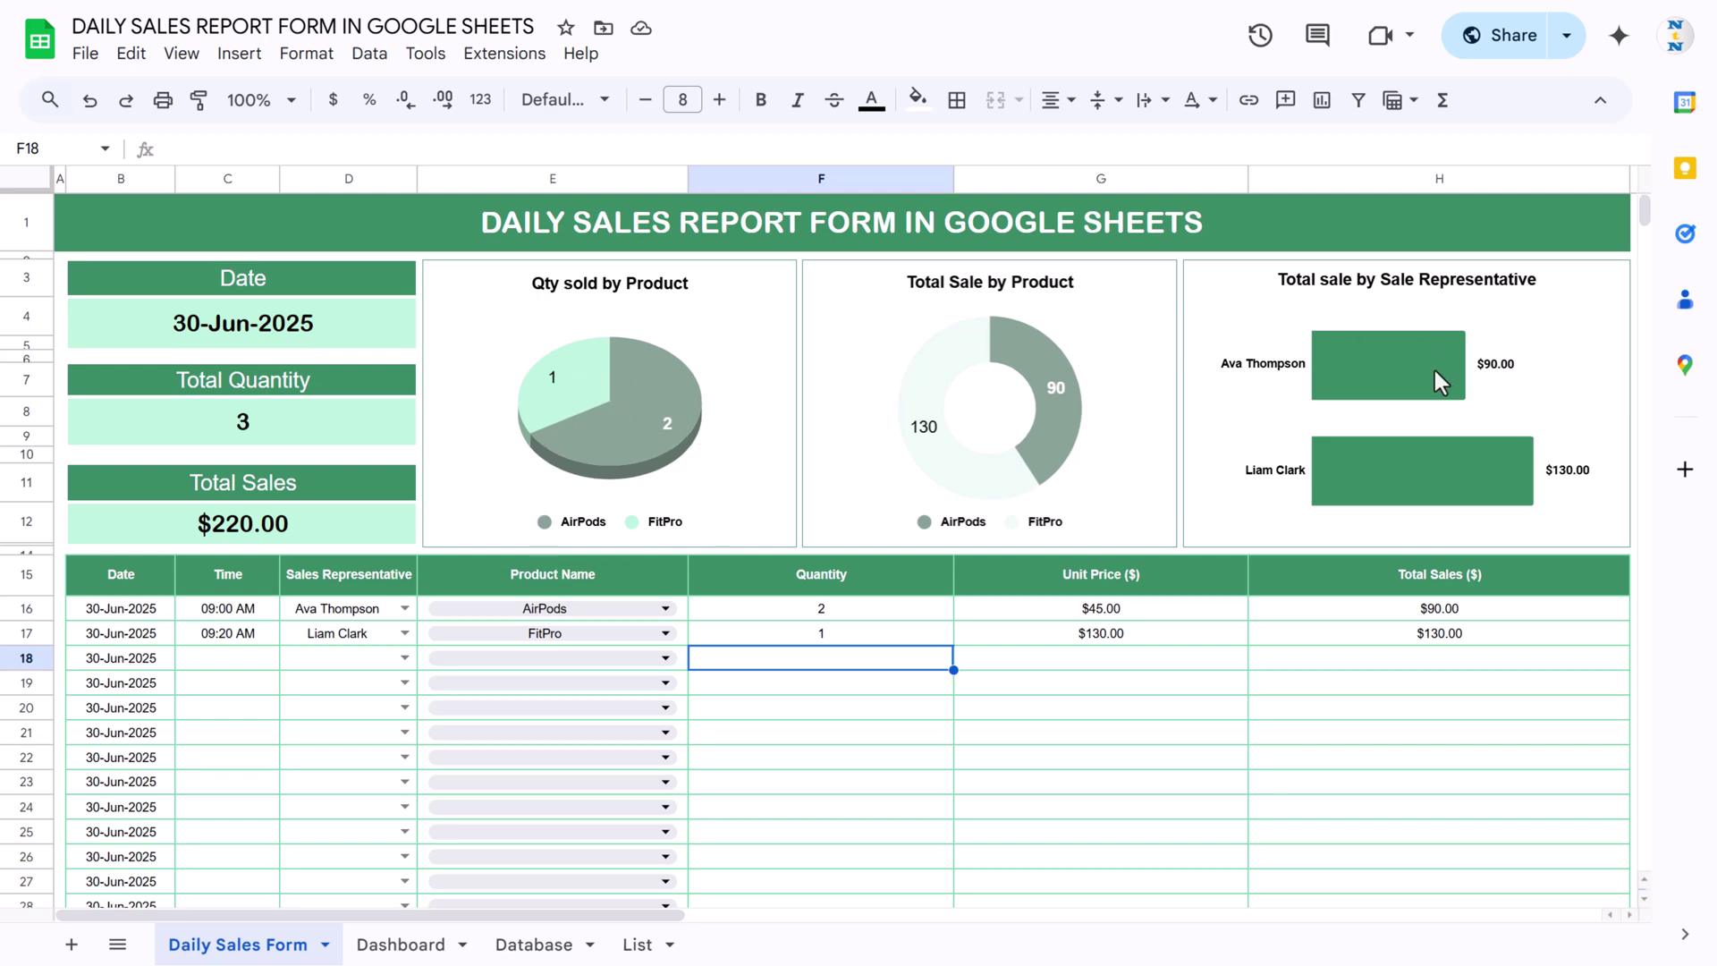
Log the row 18 sale: 10:00 AM, a sales rep, ZapCam, quantity 4.
click(240, 677)
text(10 am)
key(Return)
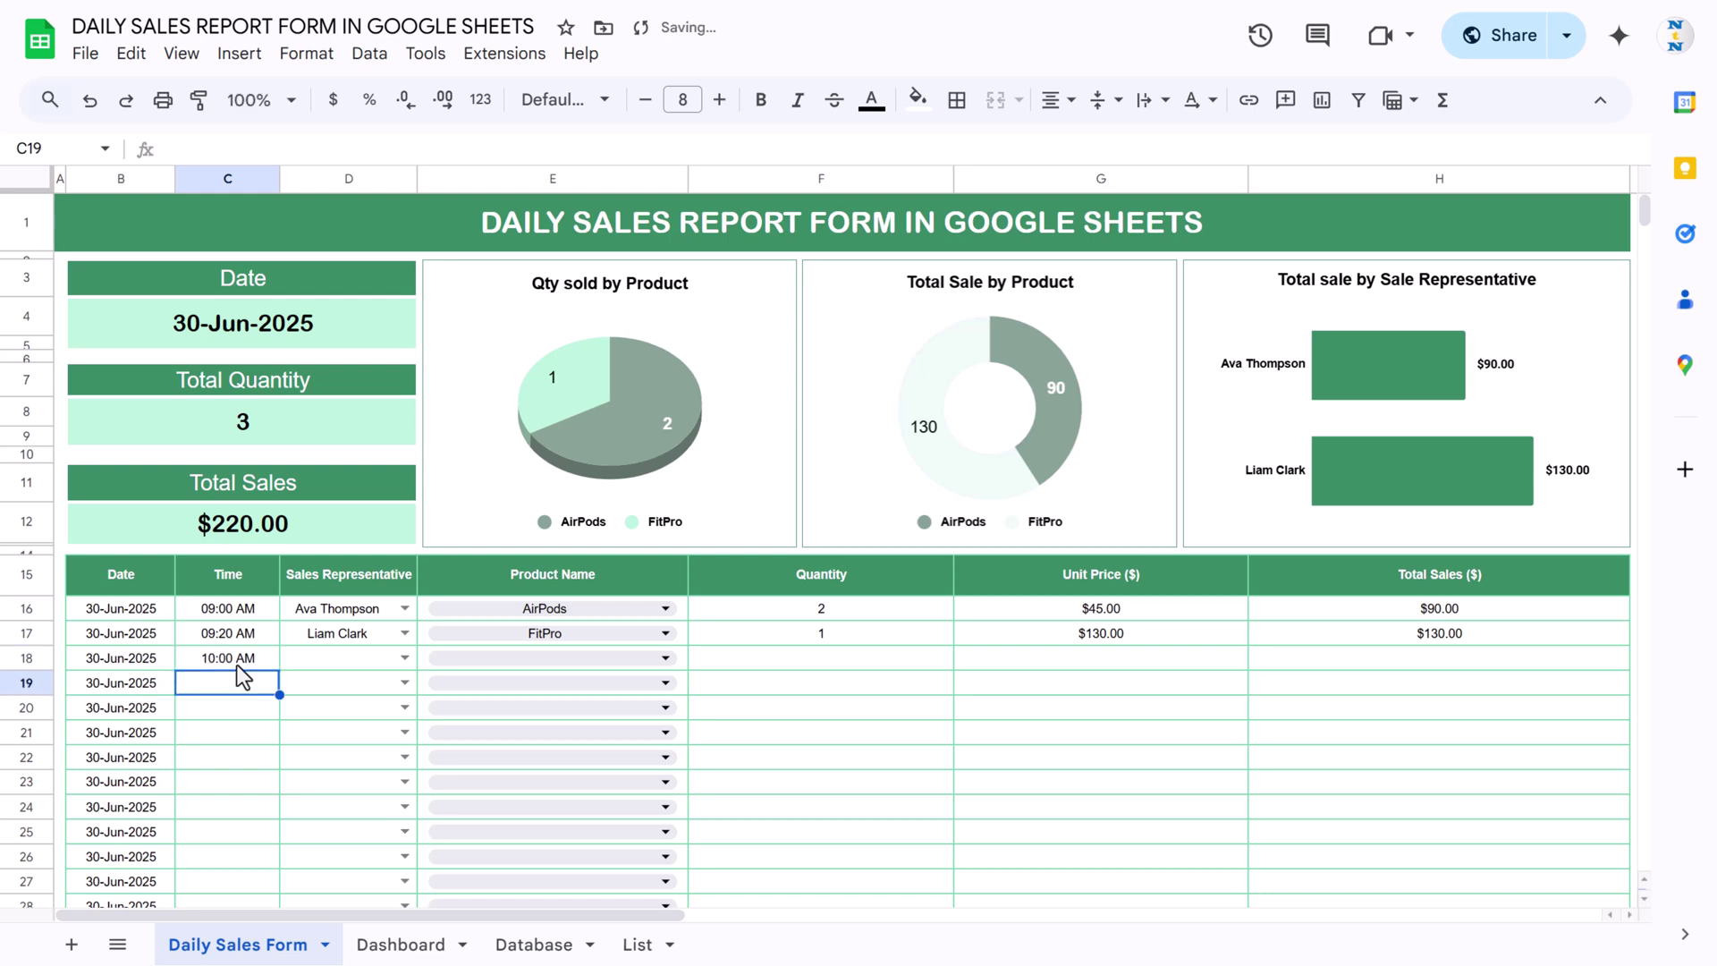
click(396, 661)
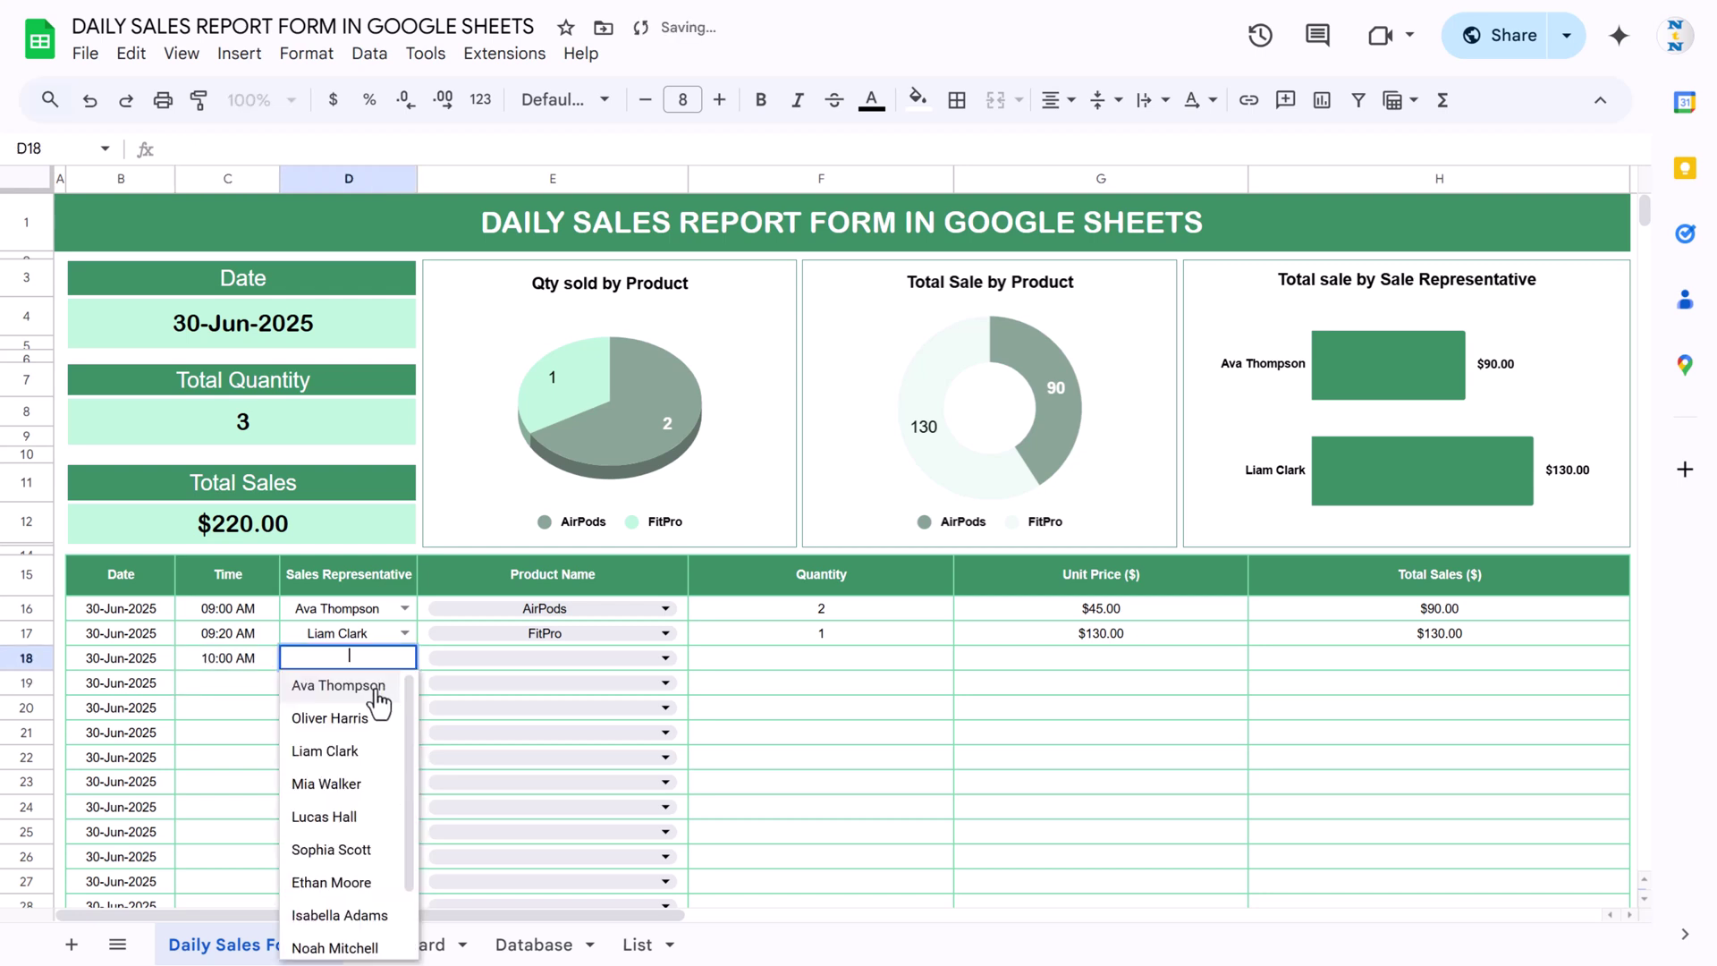
click(332, 787)
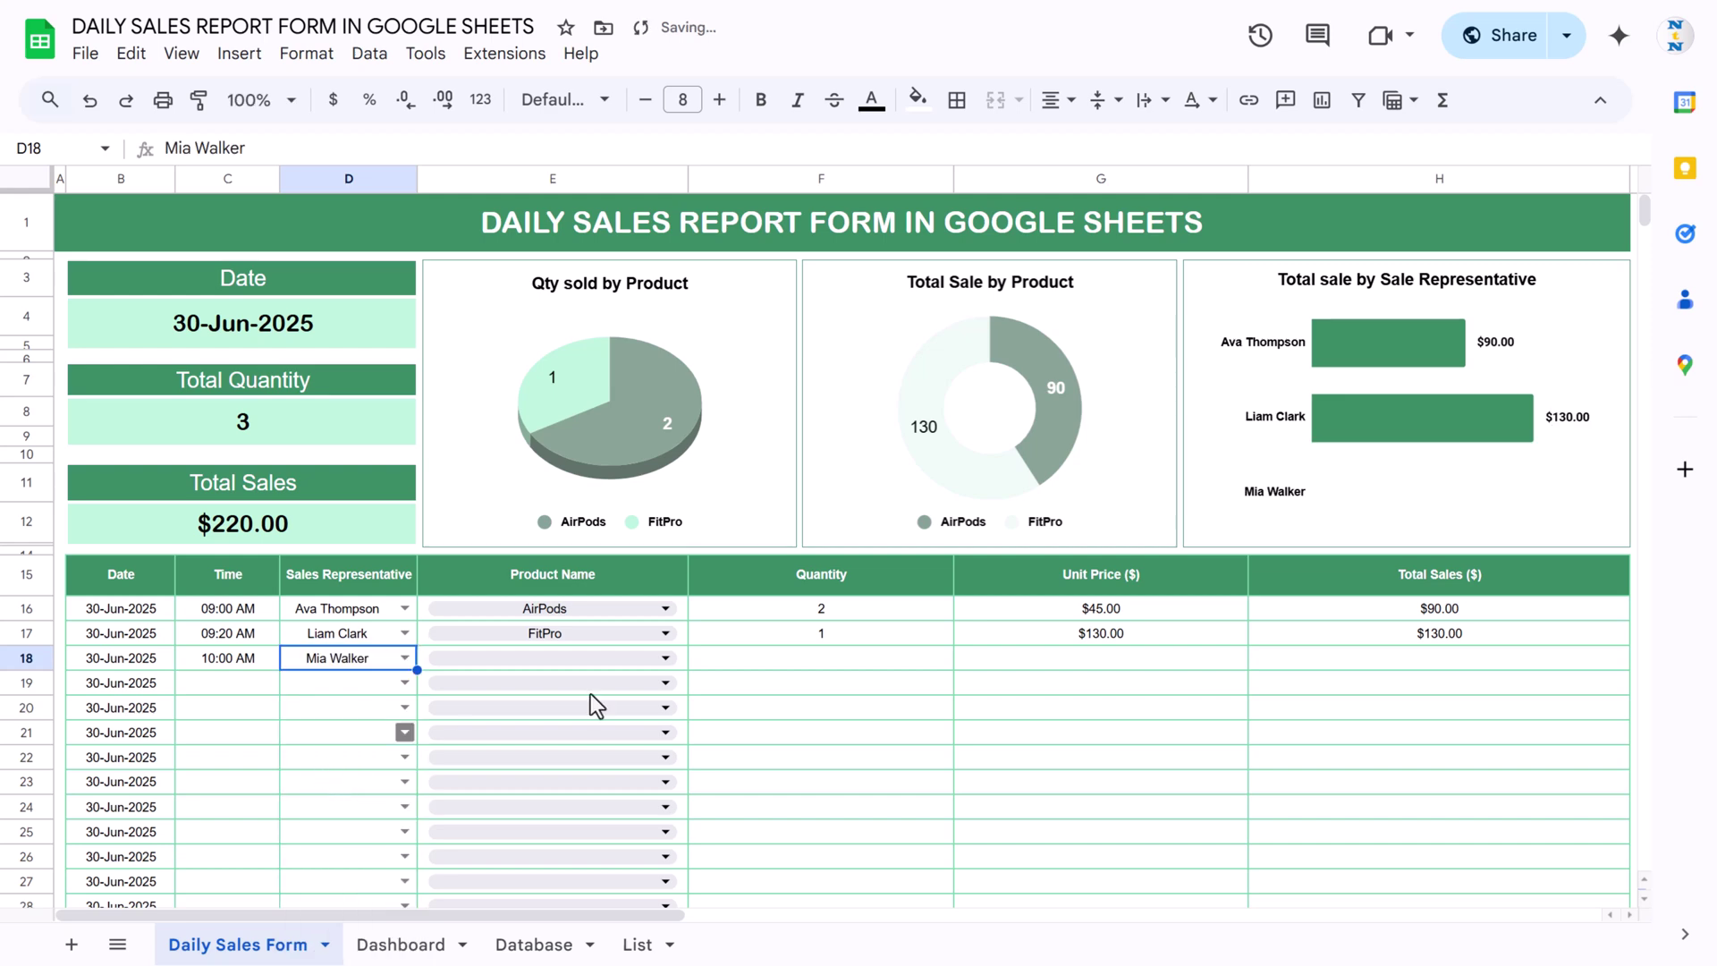
click(666, 658)
click(487, 843)
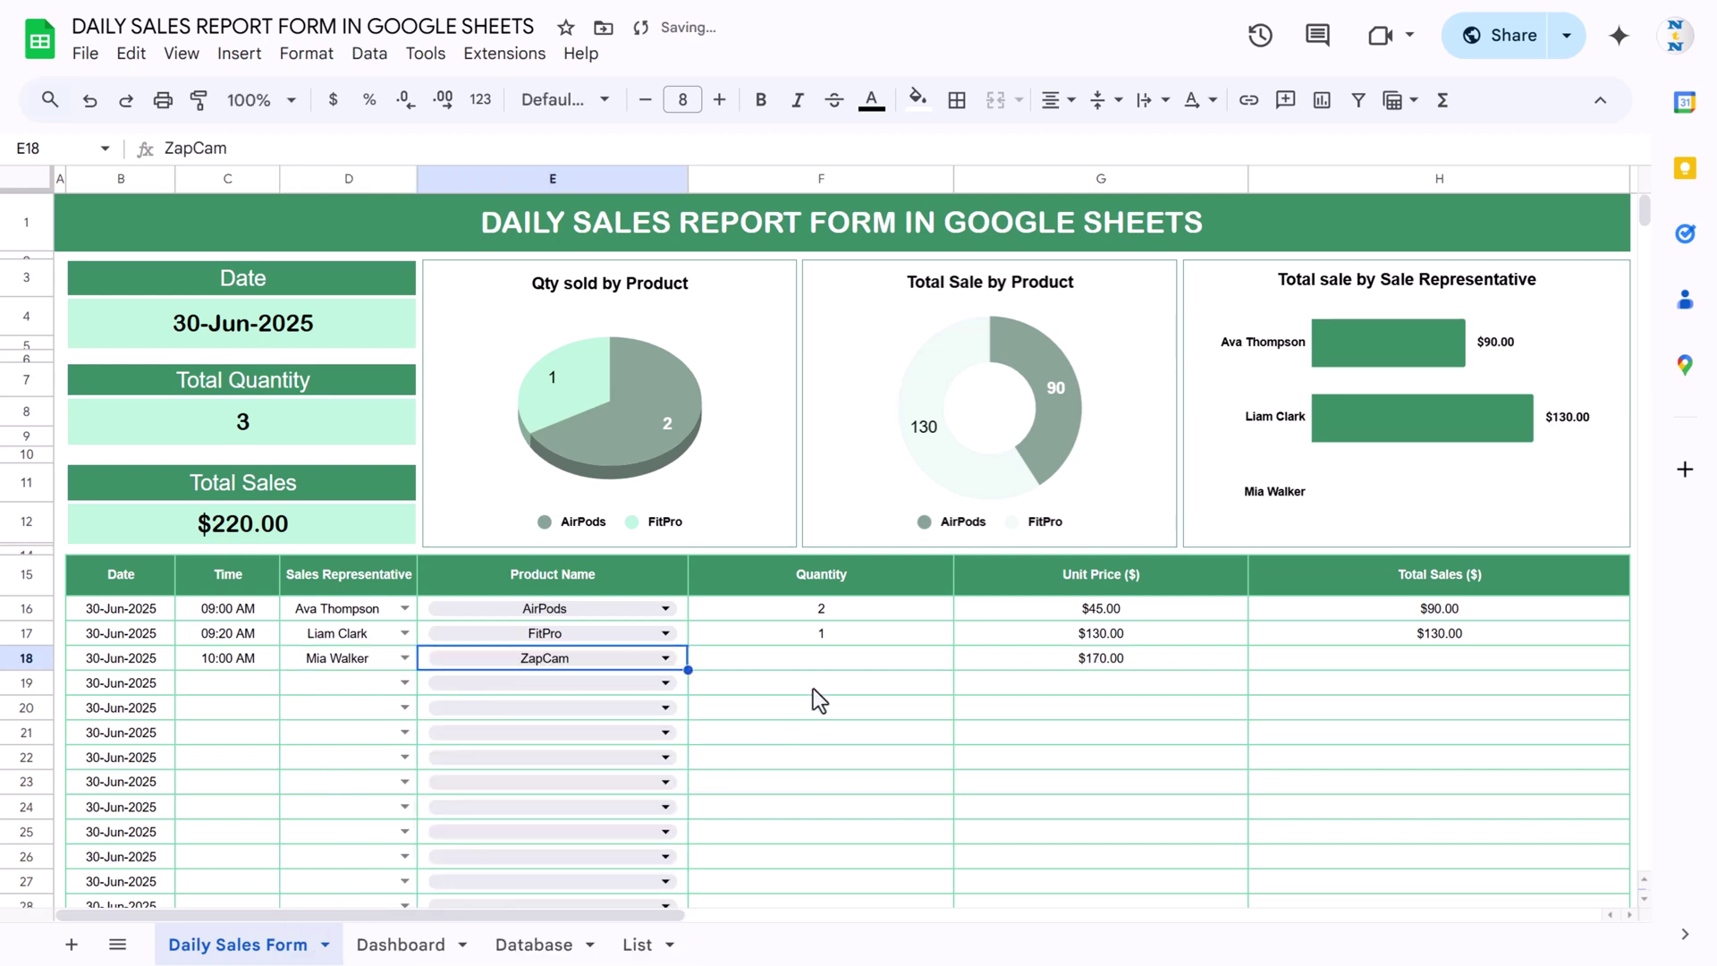
click(866, 662)
text(4)
key(Return)
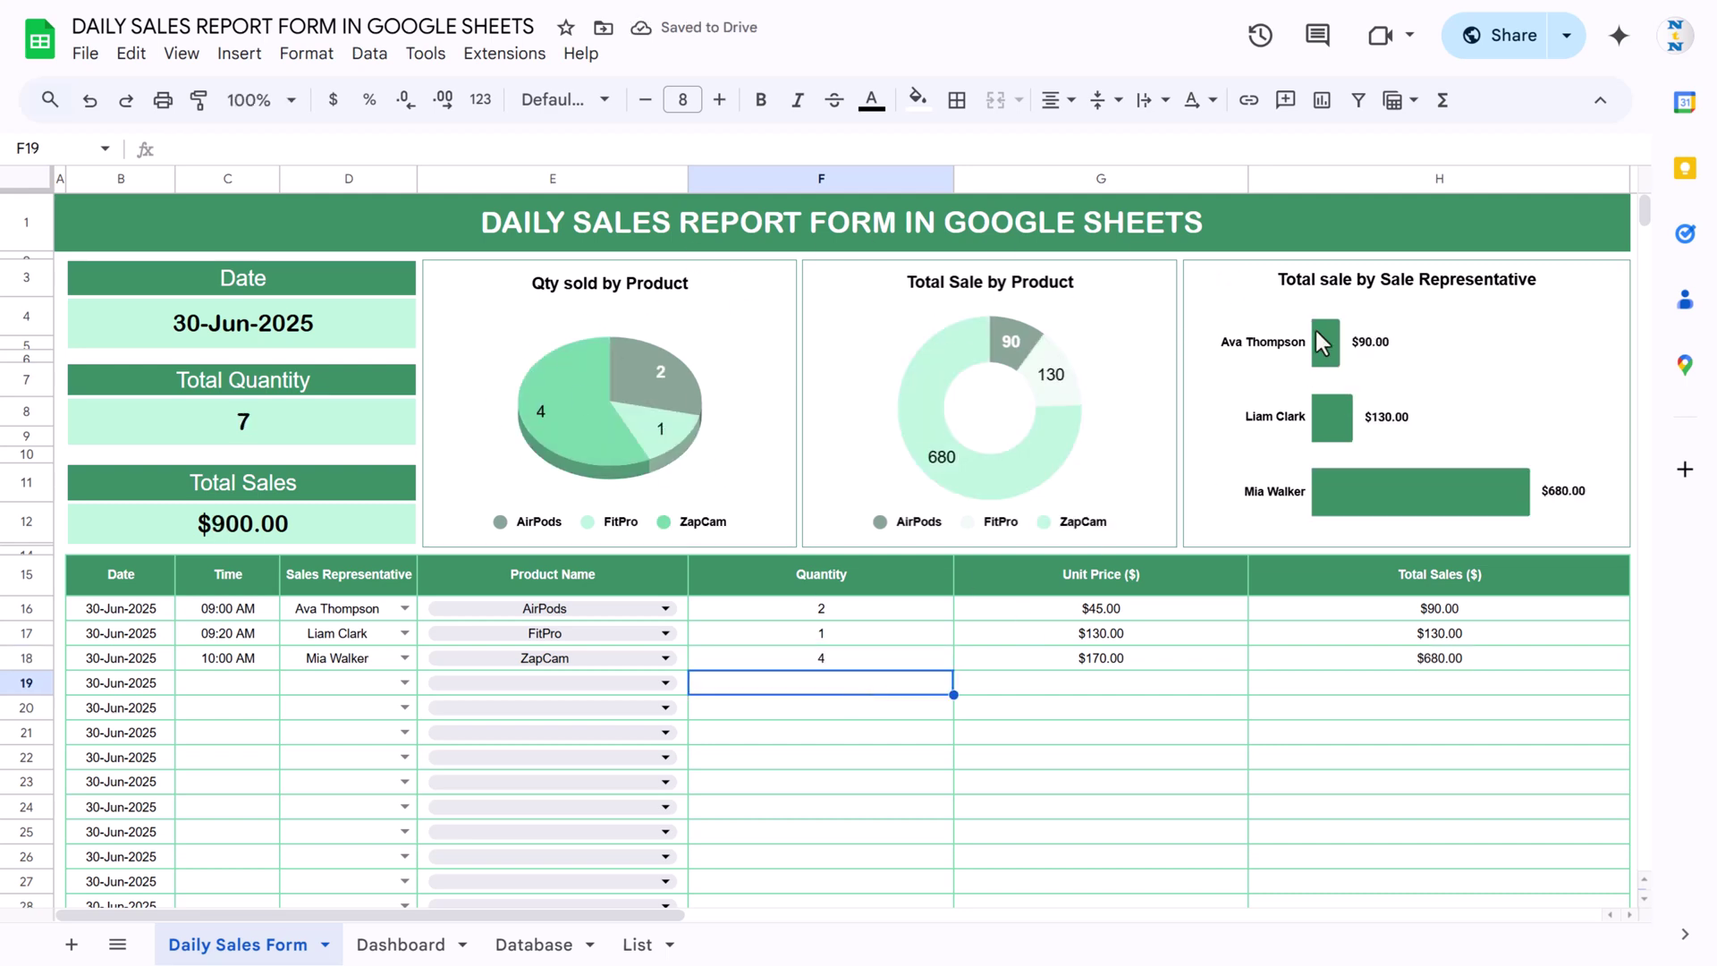
Log the row 19 sale: 11:00 AM, another sales rep, EchoDot, quantity 2.
click(244, 681)
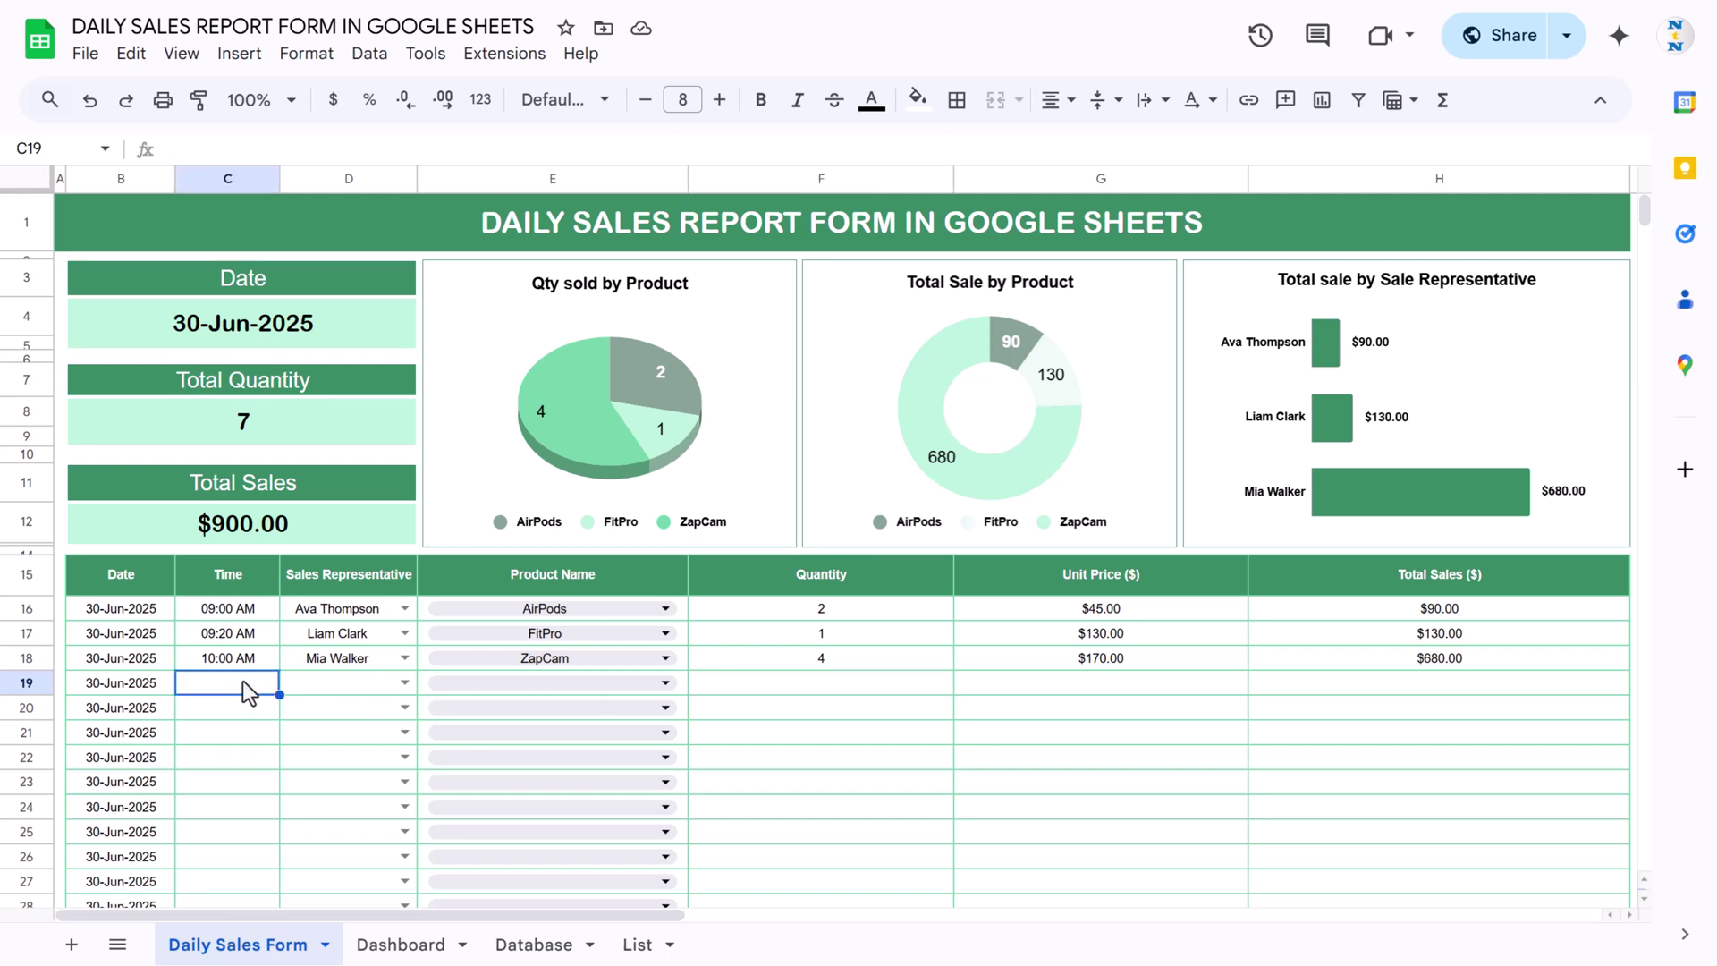
text(11)
text(:00)
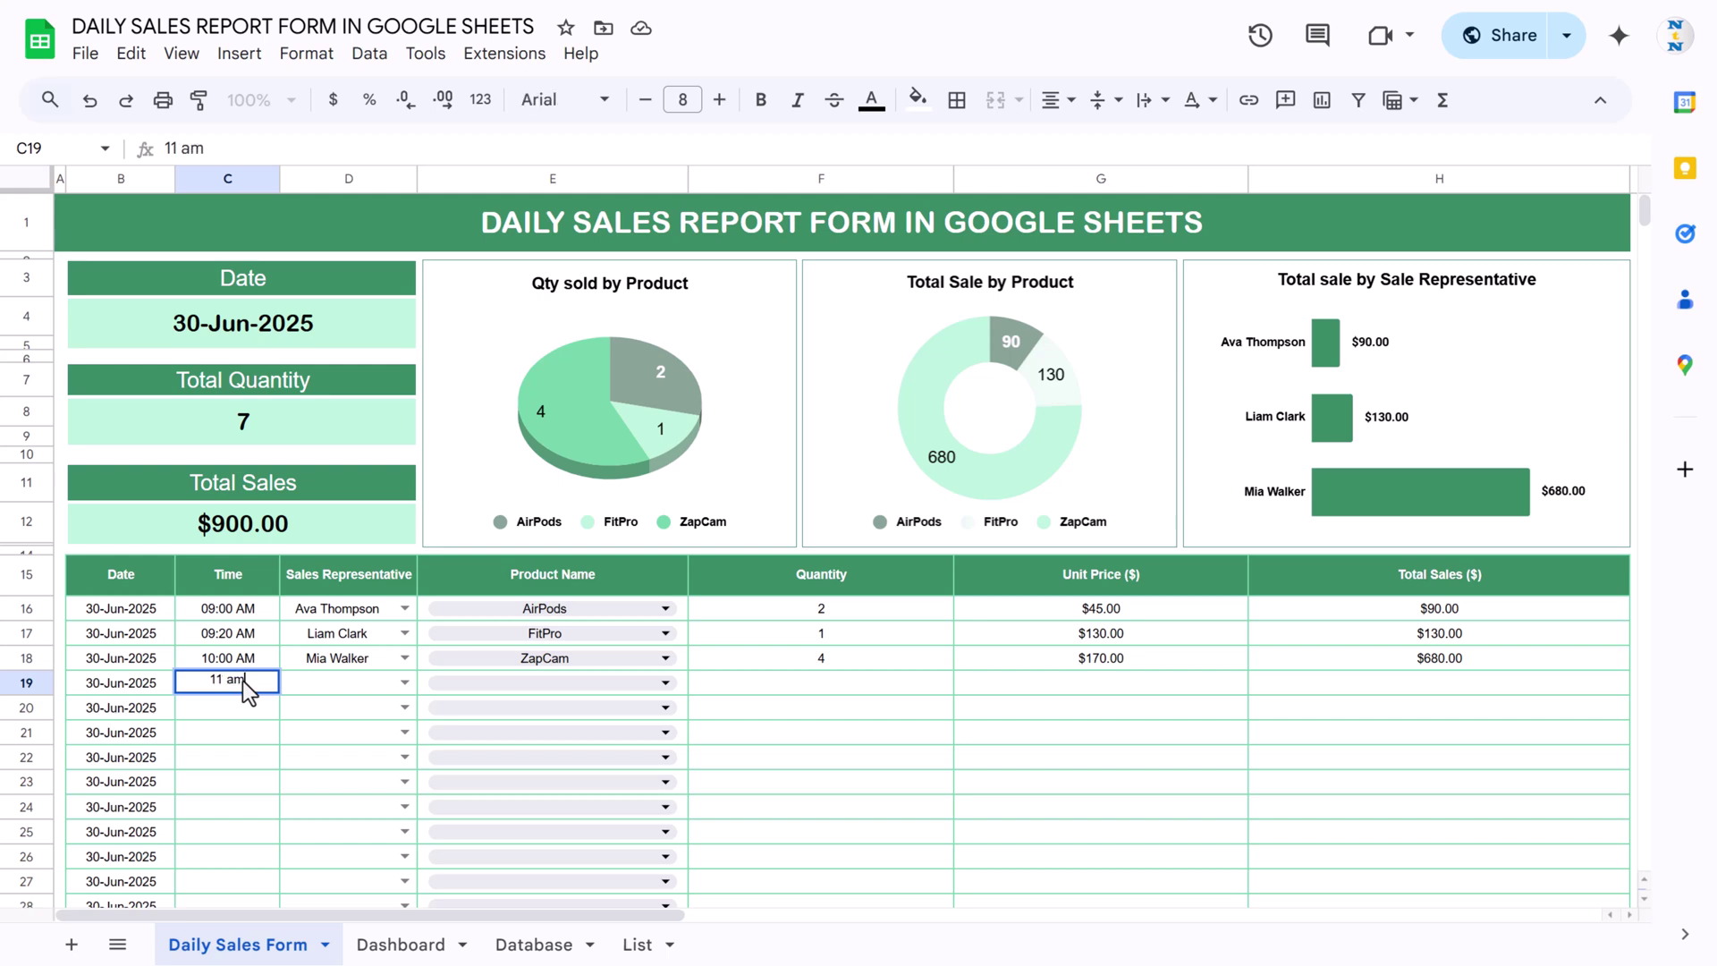
key(Return)
click(402, 683)
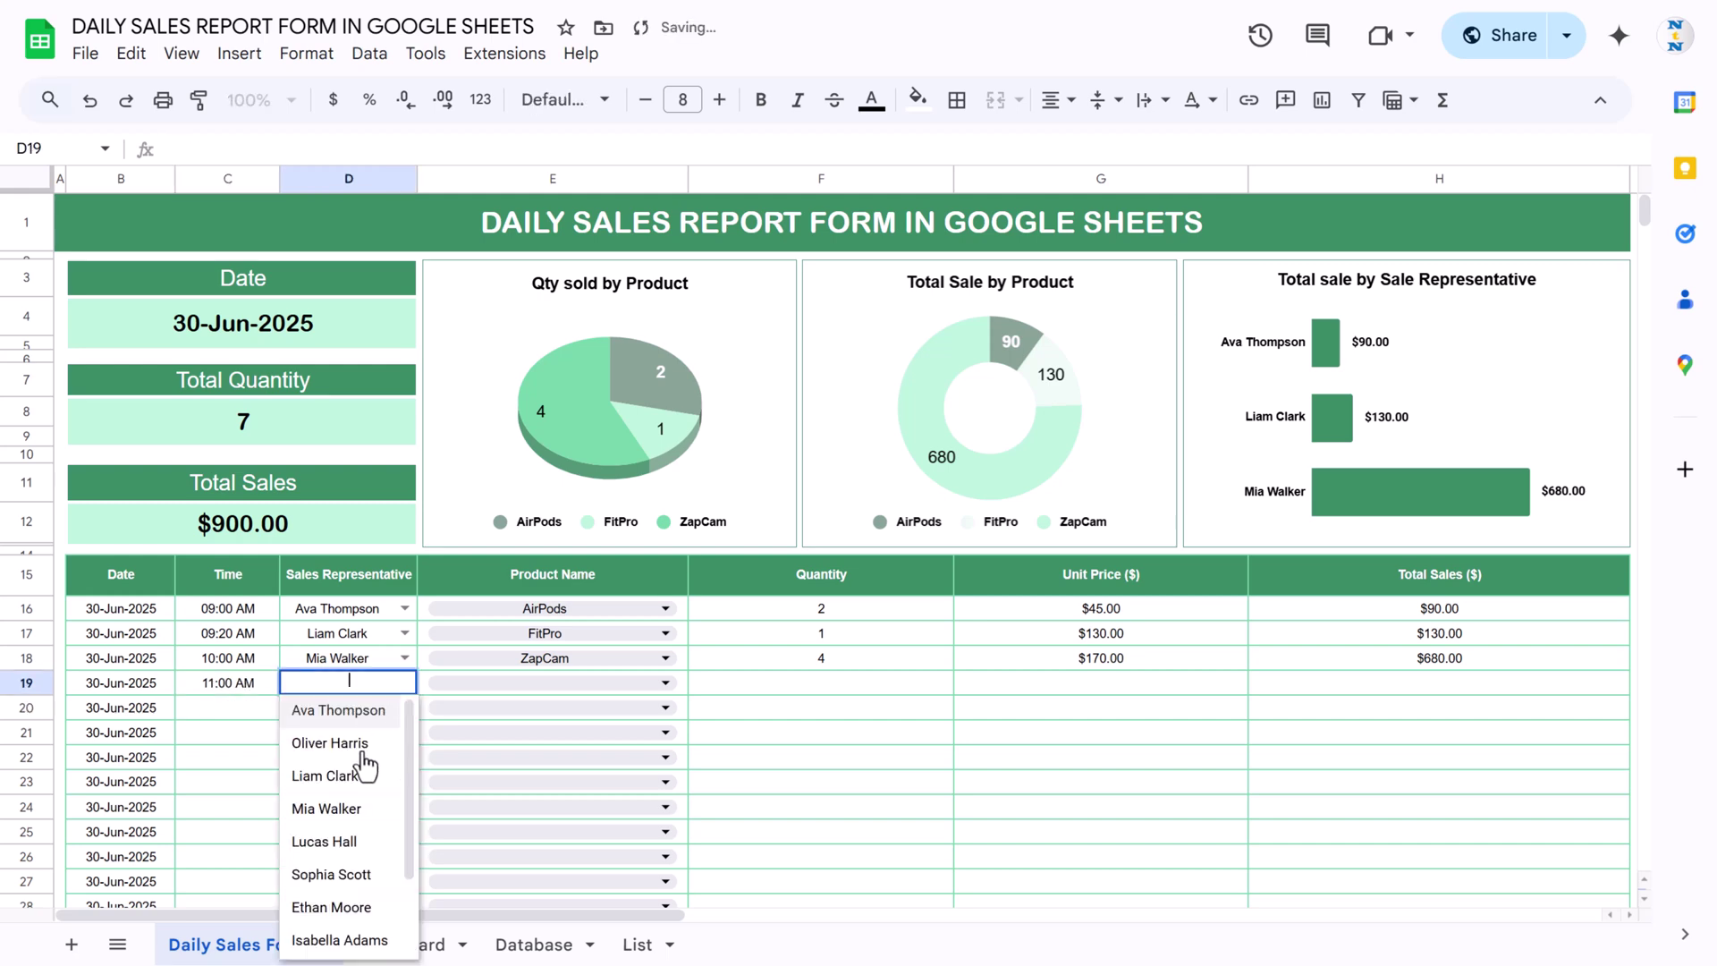
click(330, 875)
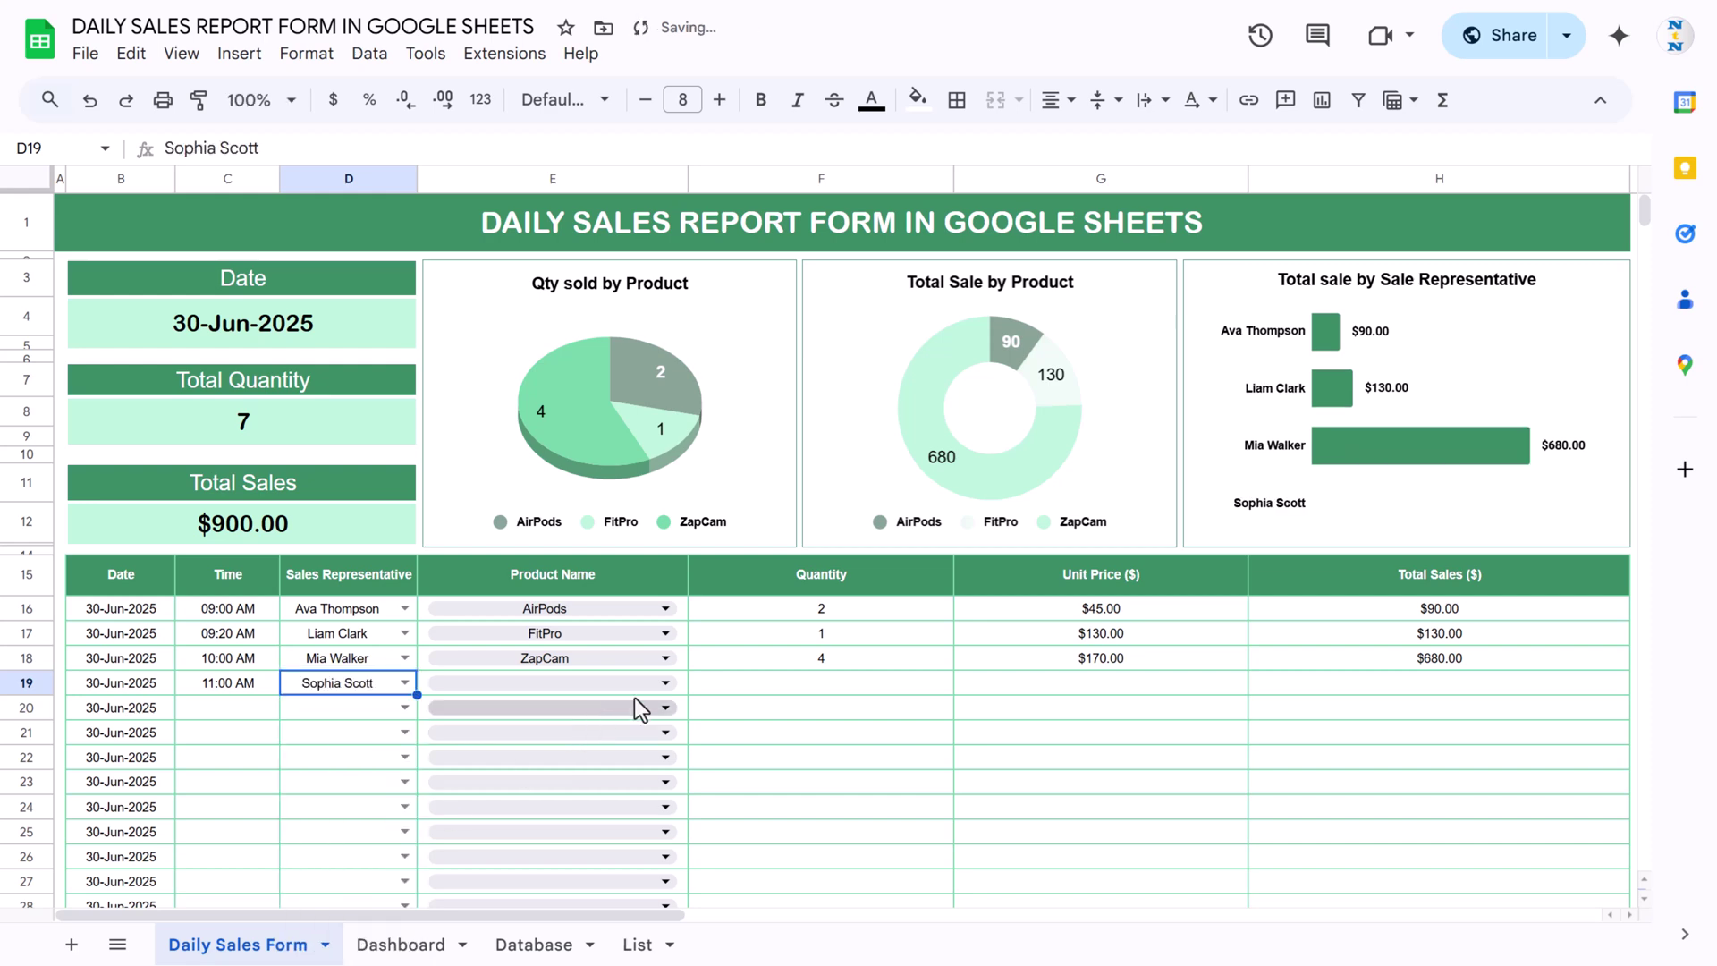
click(666, 683)
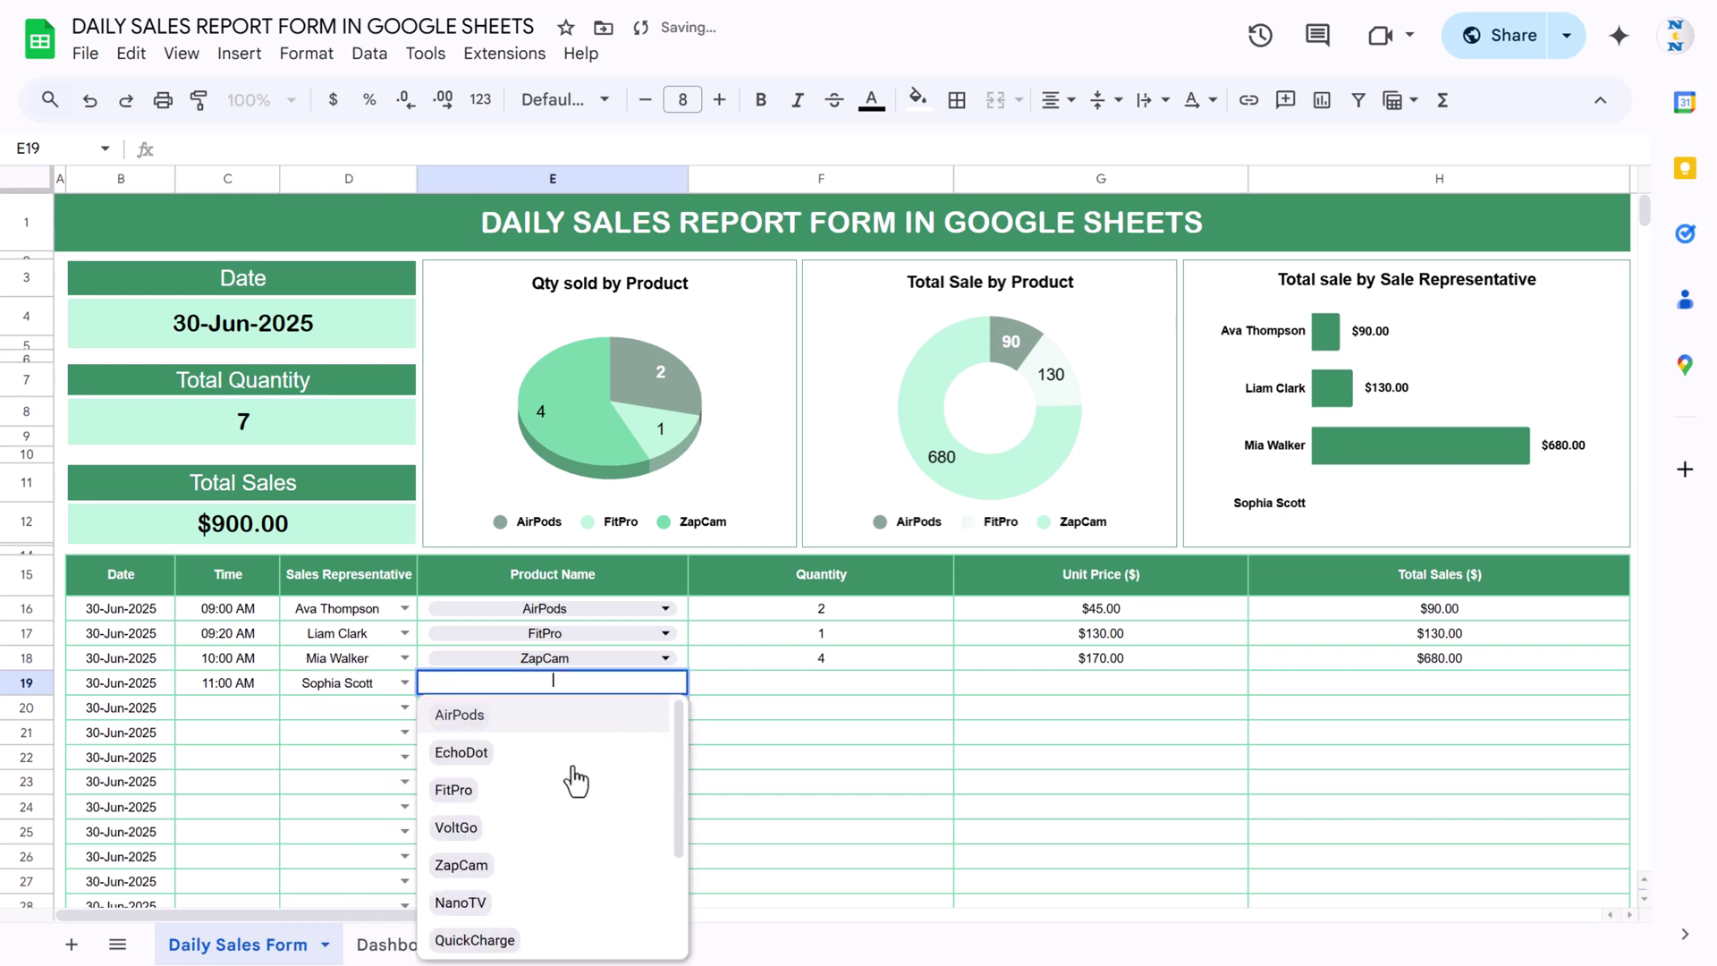
click(463, 754)
click(847, 682)
text(2)
key(Return)
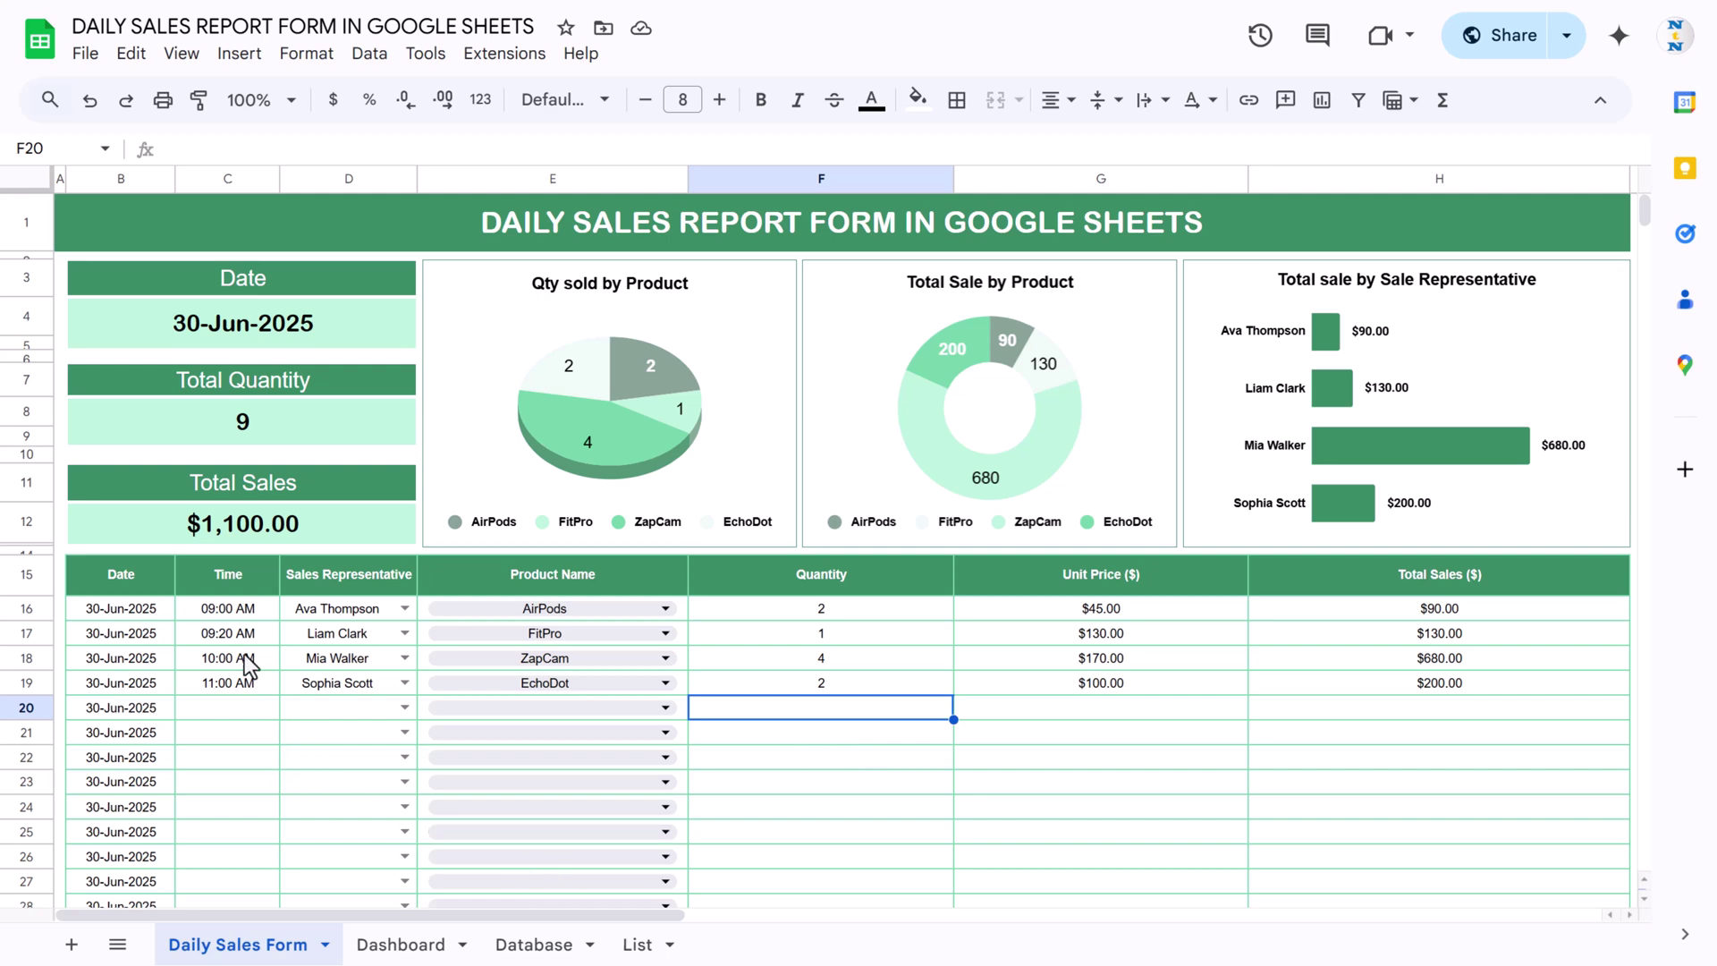
Copy the four sale rows B16:H19.
drag(223, 617, 384, 687)
drag(94, 613, 1368, 694)
key(ctrl+c)
Paste the four copied sales into the first empty Database row, A512.
click(403, 950)
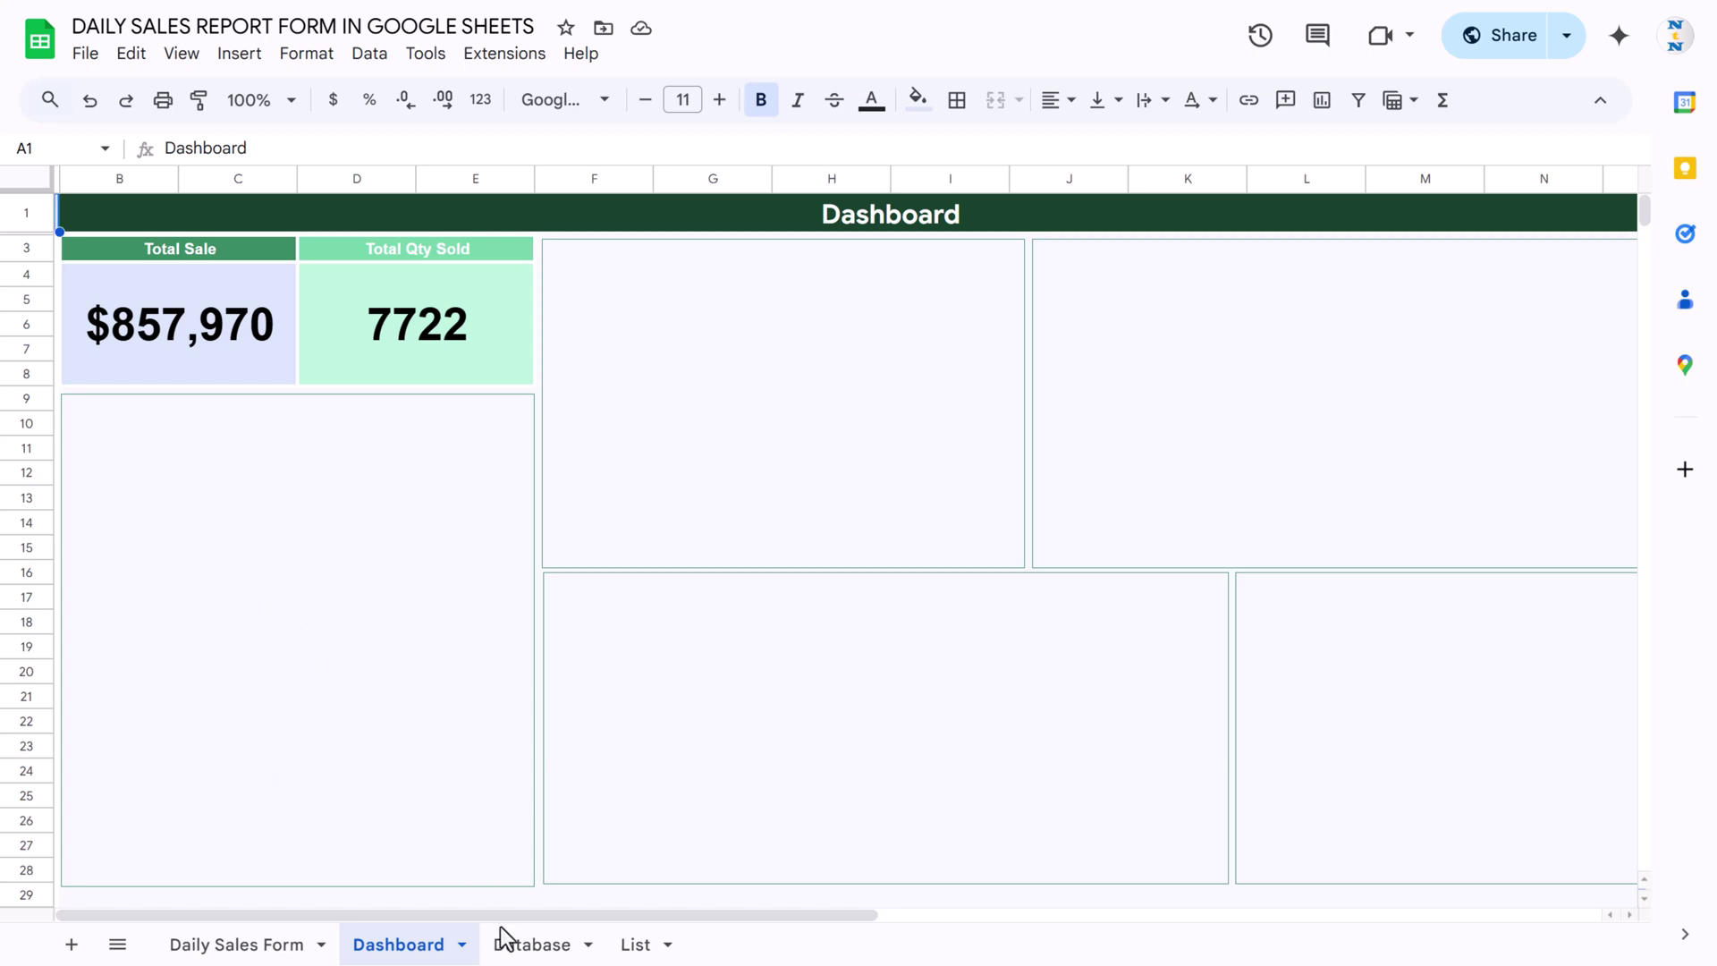
click(527, 947)
scroll(394, 710, down, 10)
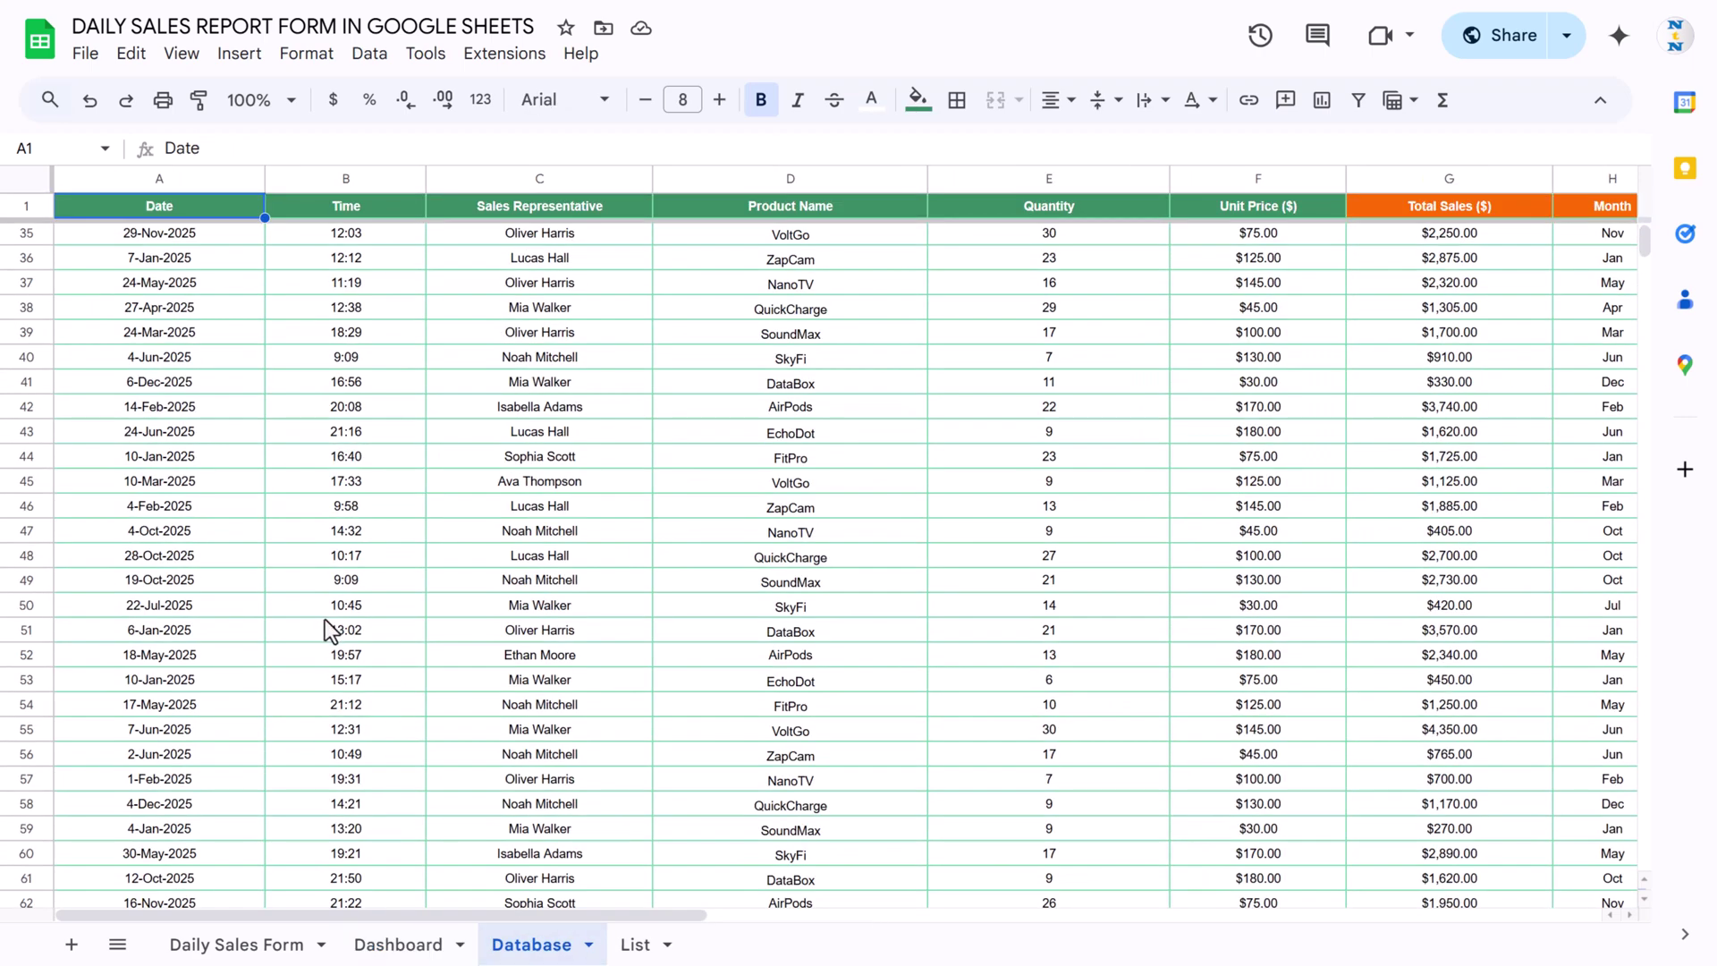
click(325, 615)
key(ctrl+Down)
key(ctrl+Down)
key(ctrl+Up)
key(Down)
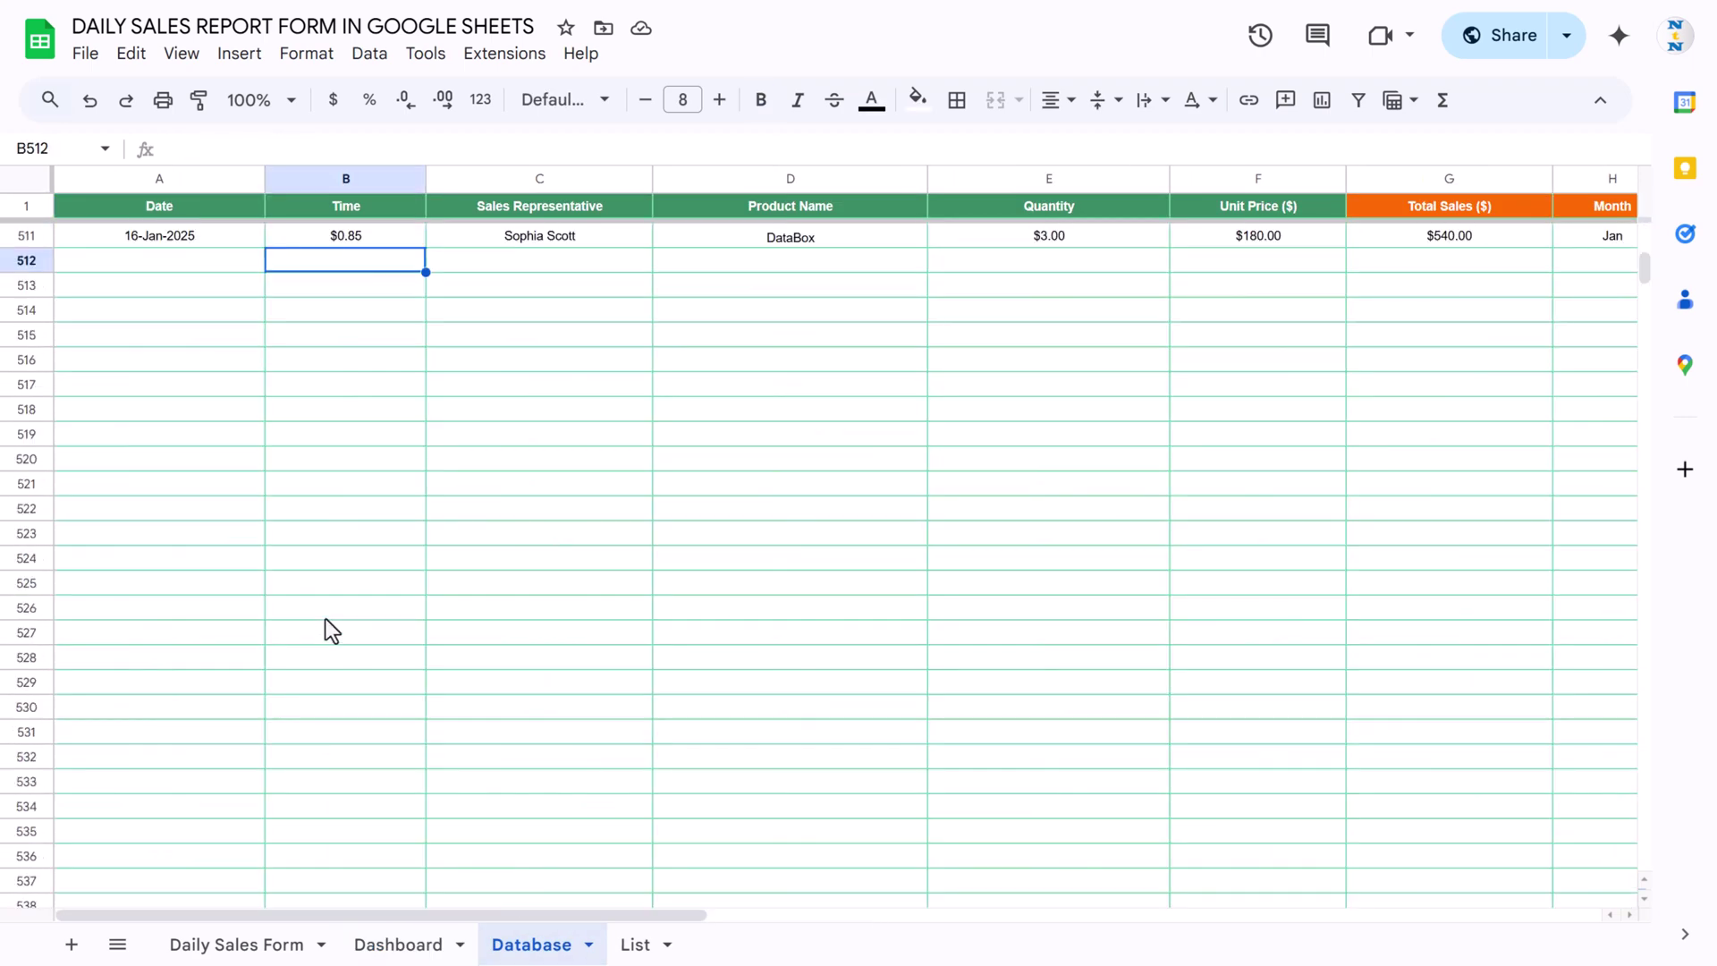
key(Left)
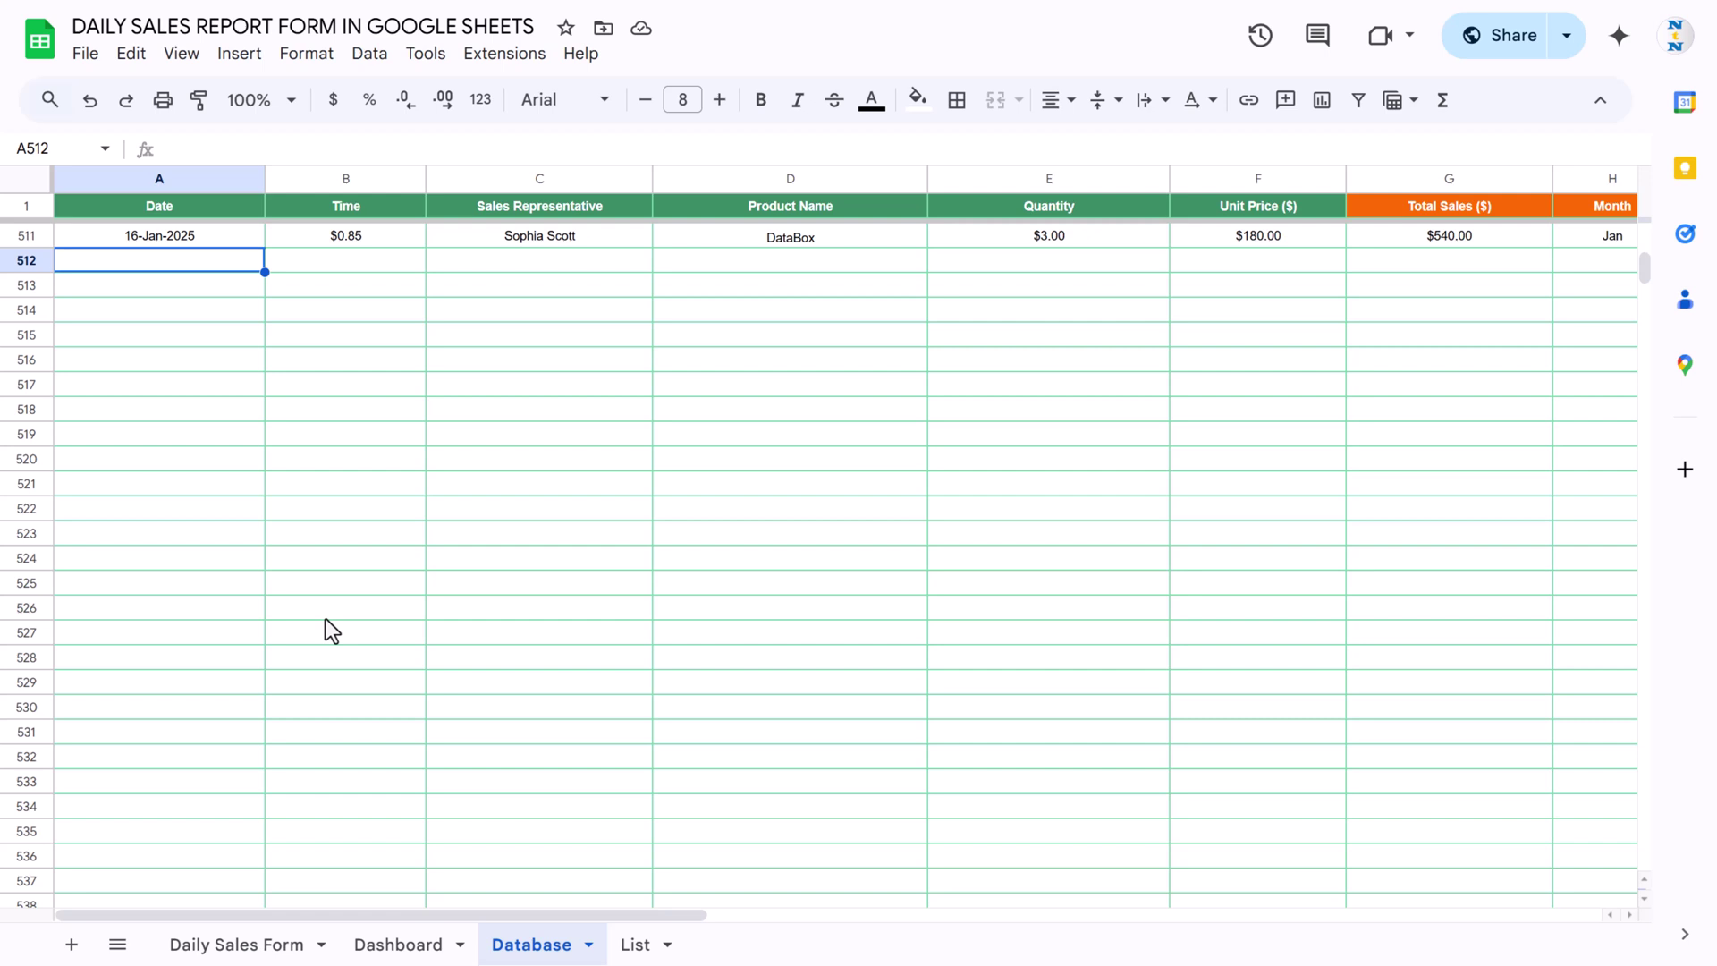
key(ctrl+v)
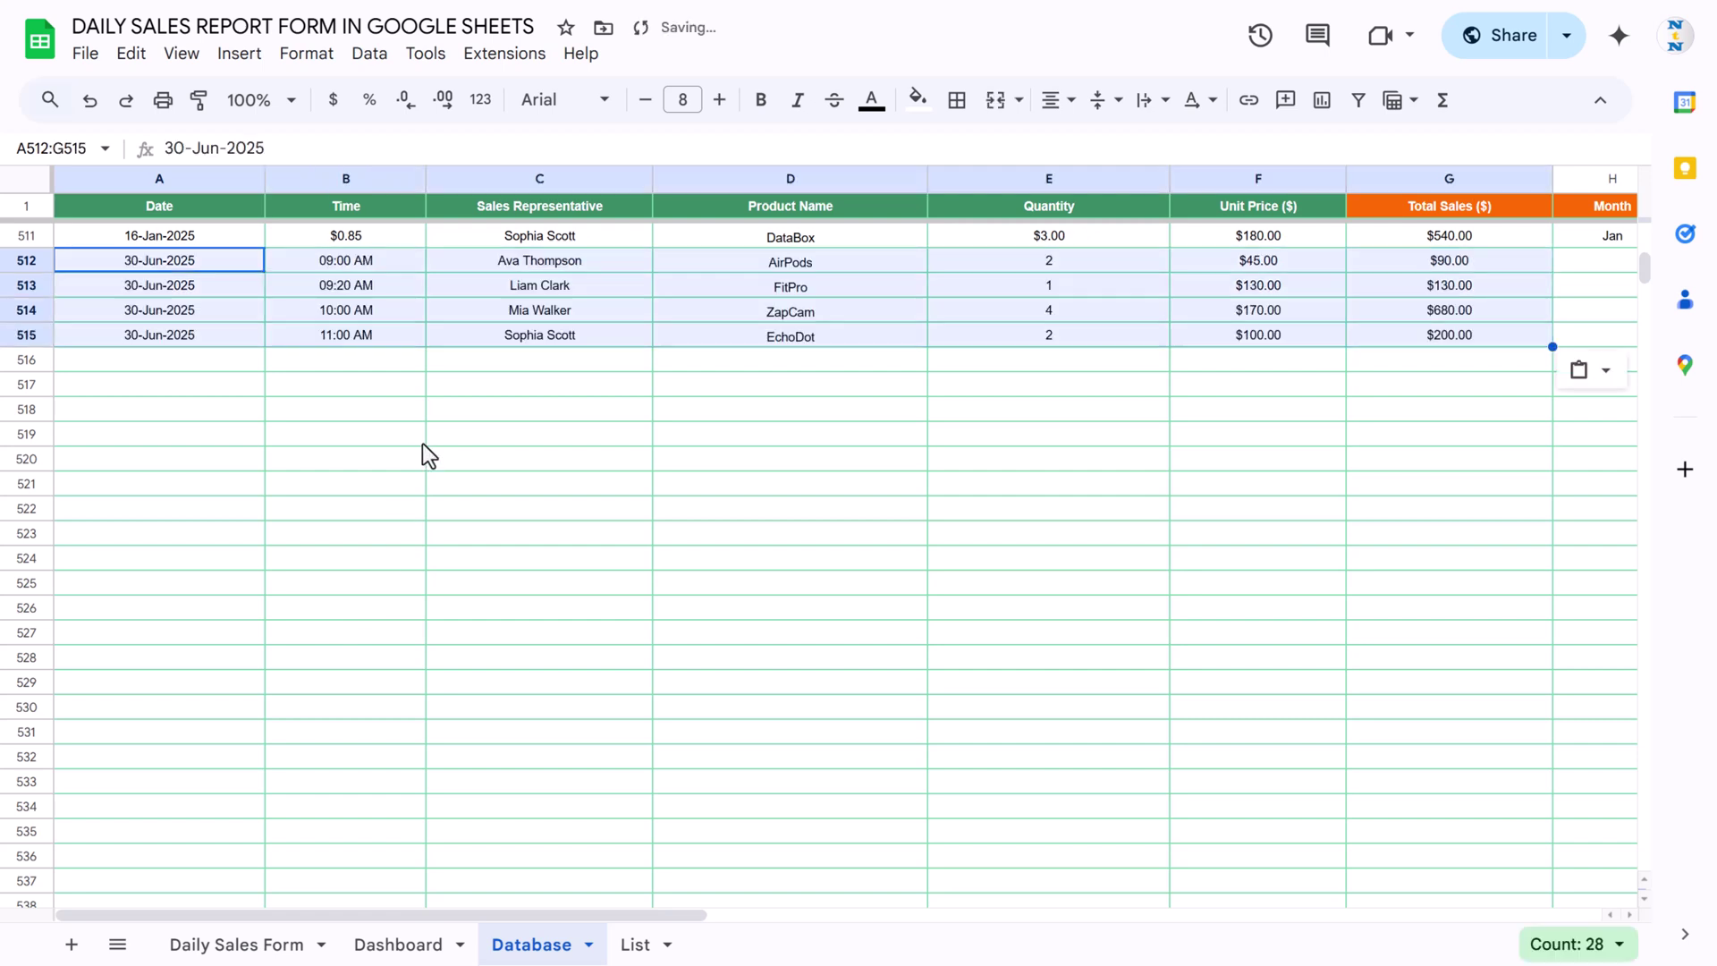
click(439, 434)
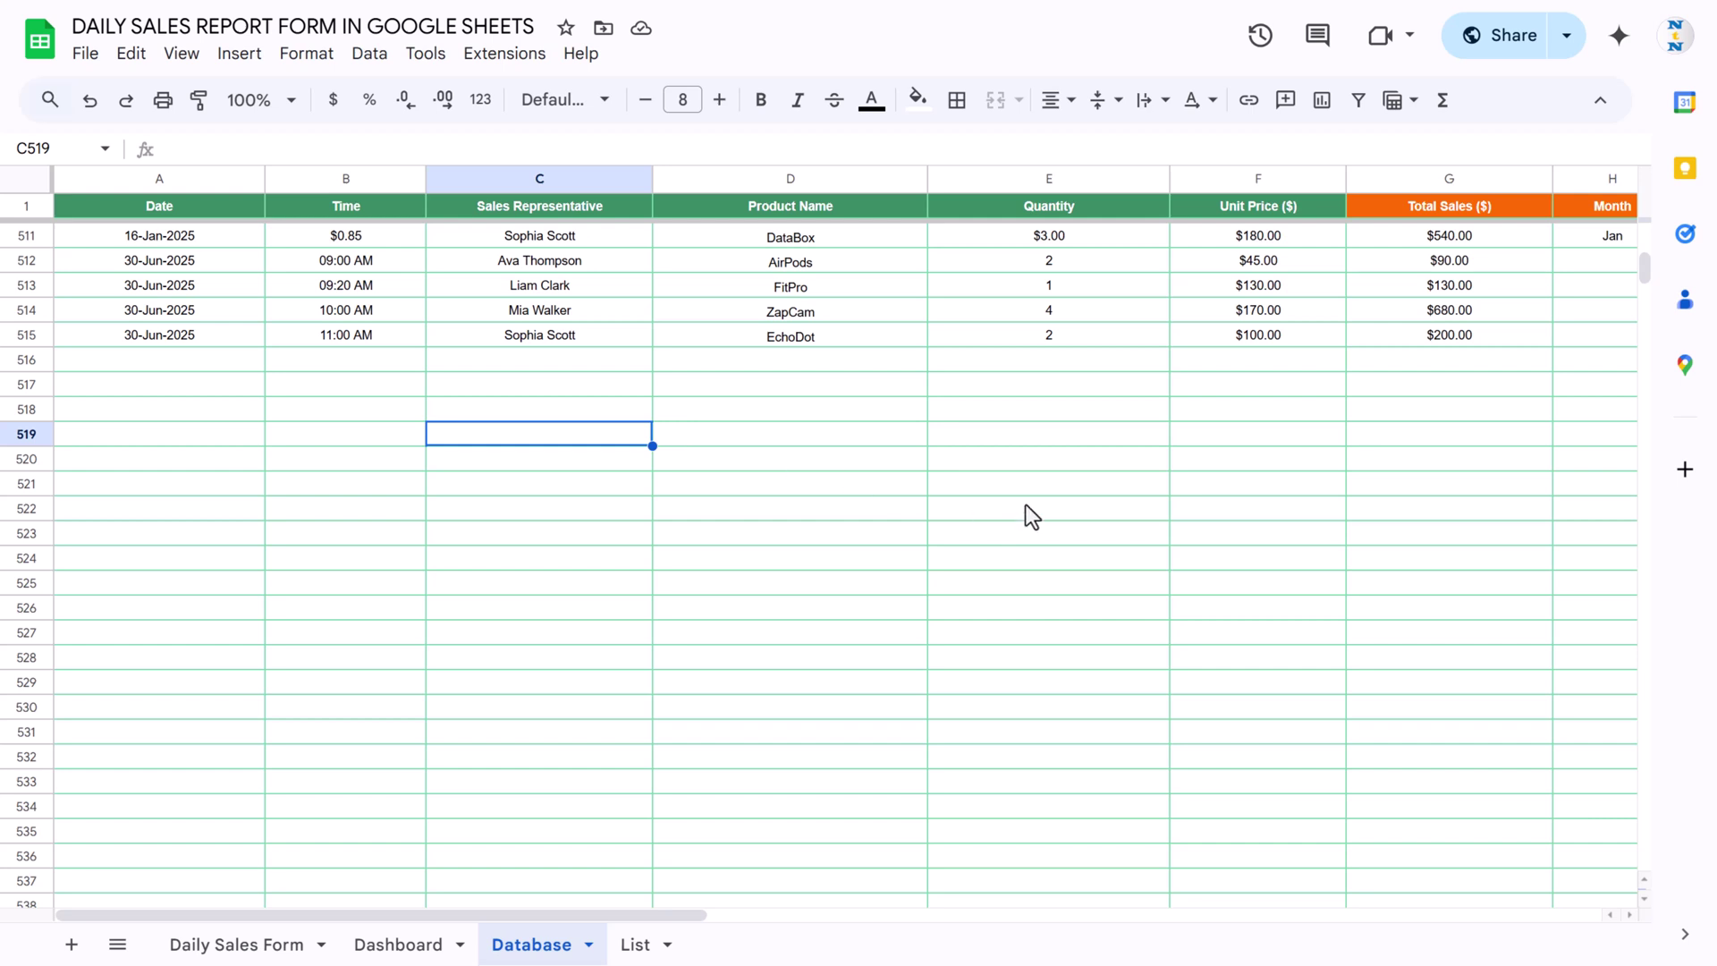
Fill the Month formula from H511 down to H515.
scroll(1449, 402, right, 3)
click(1324, 343)
scroll(1329, 347, up, 2)
click(1334, 360)
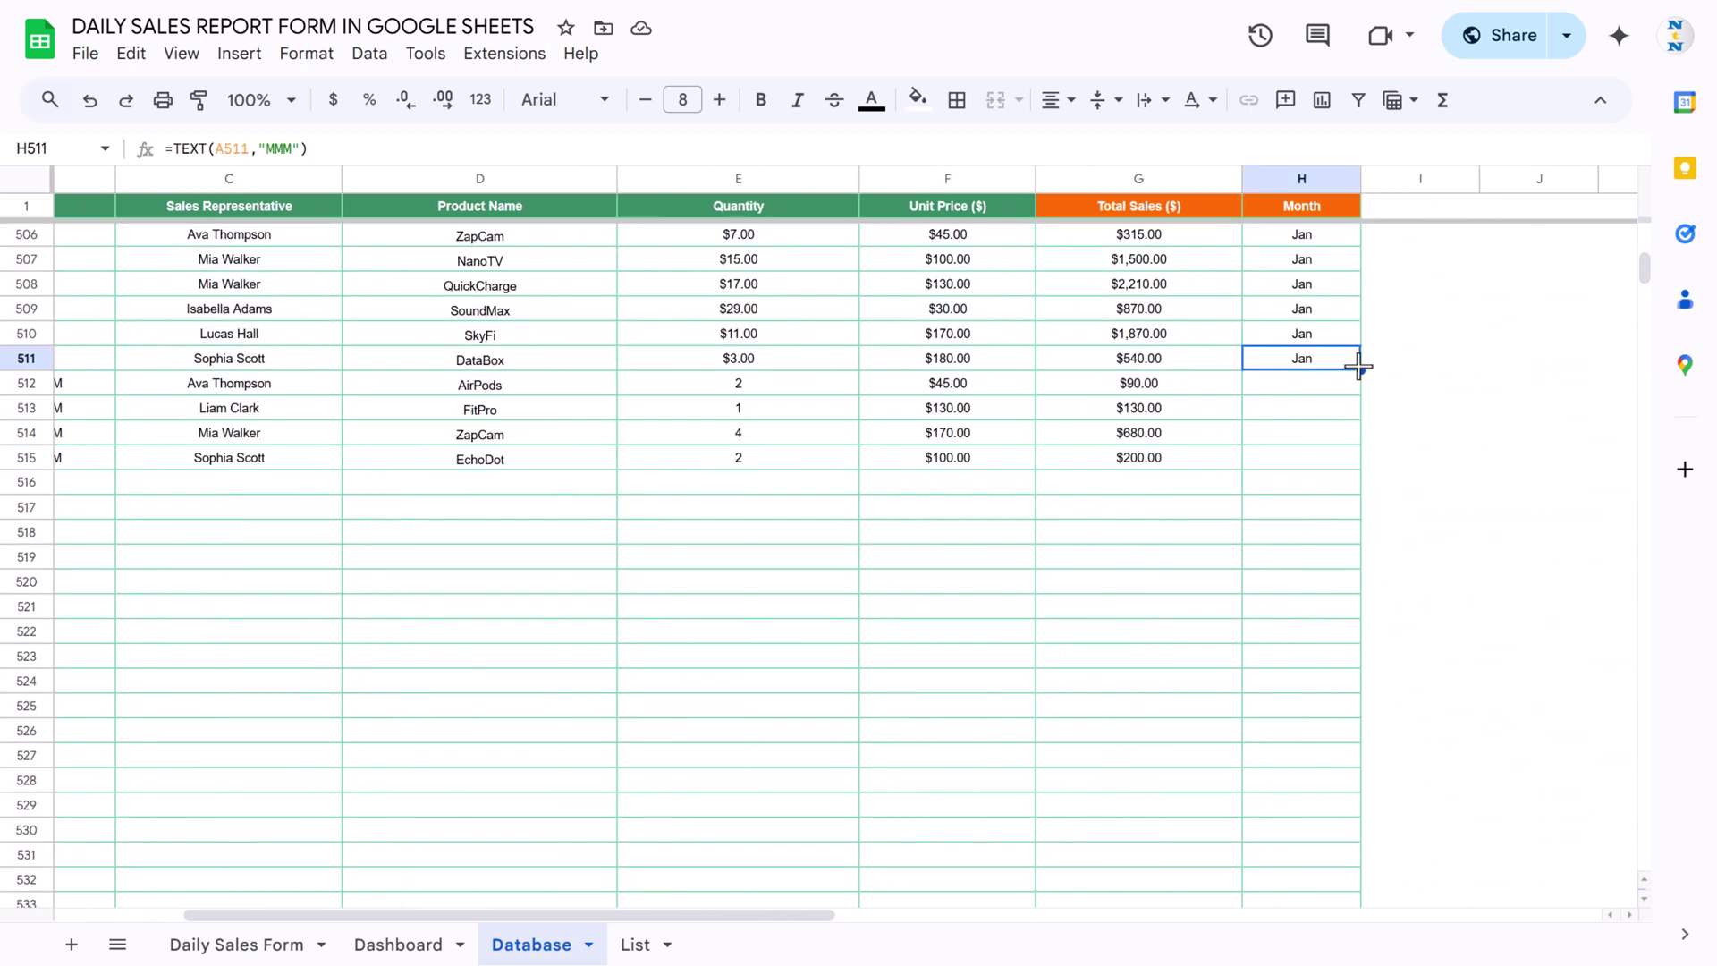
drag(1359, 366, 1366, 467)
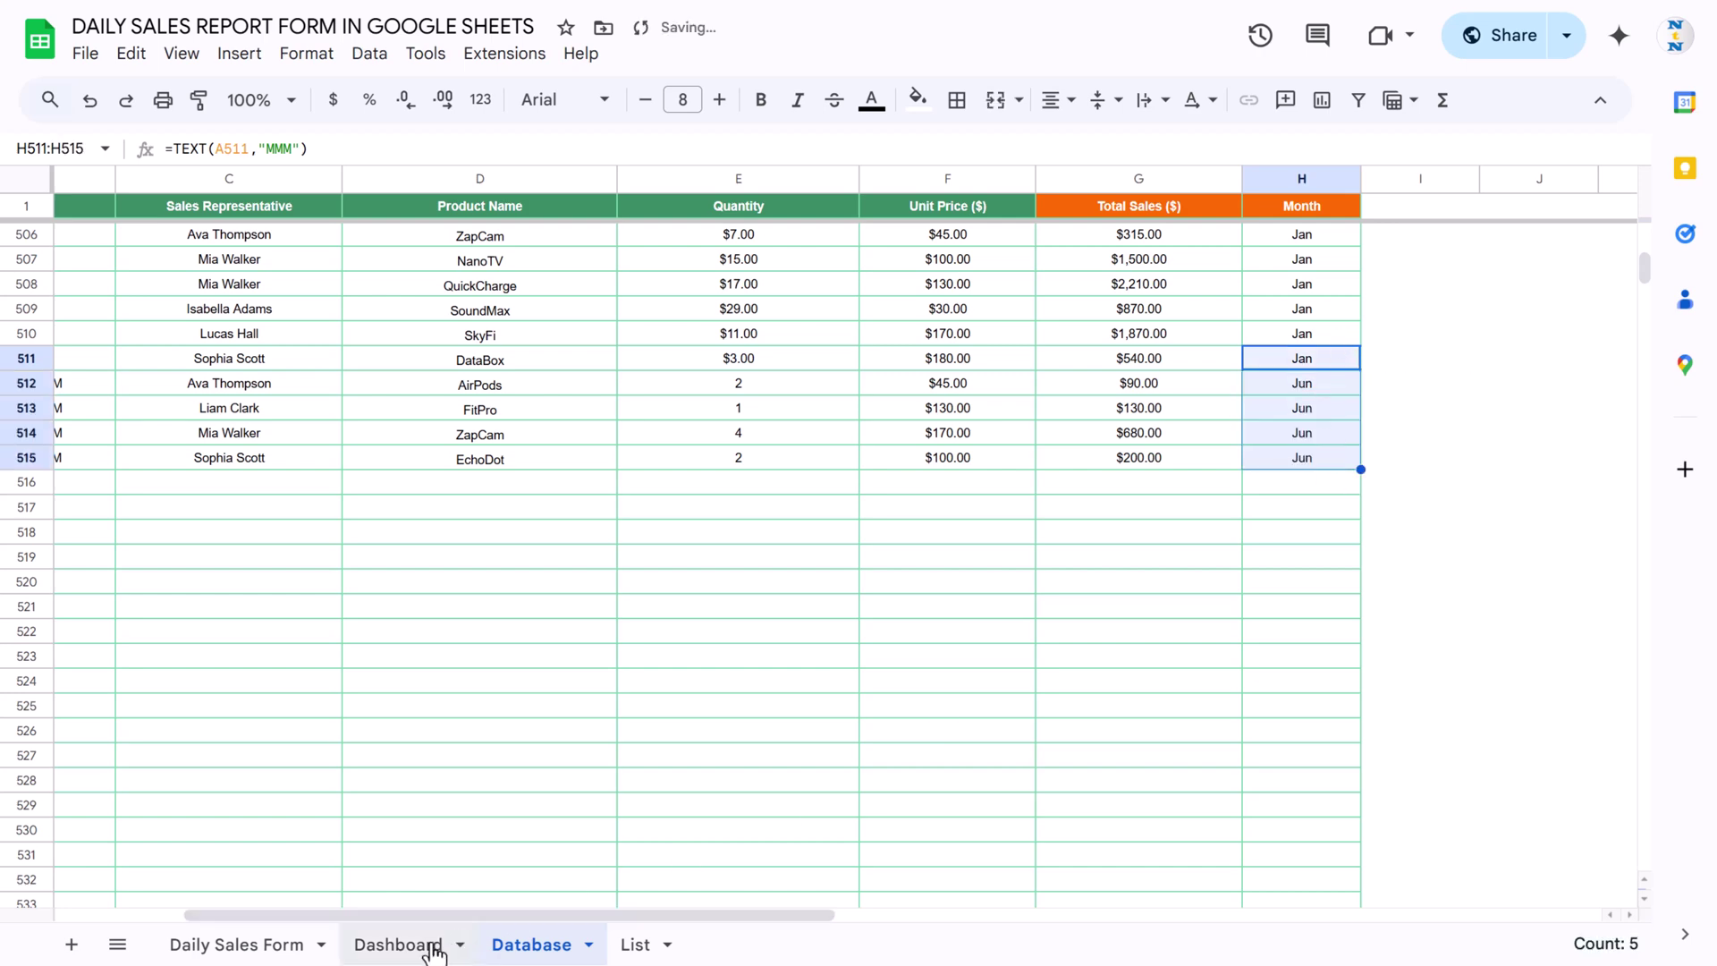
Check the updated Dashboard totals, then return to the Daily Sales Form.
click(397, 944)
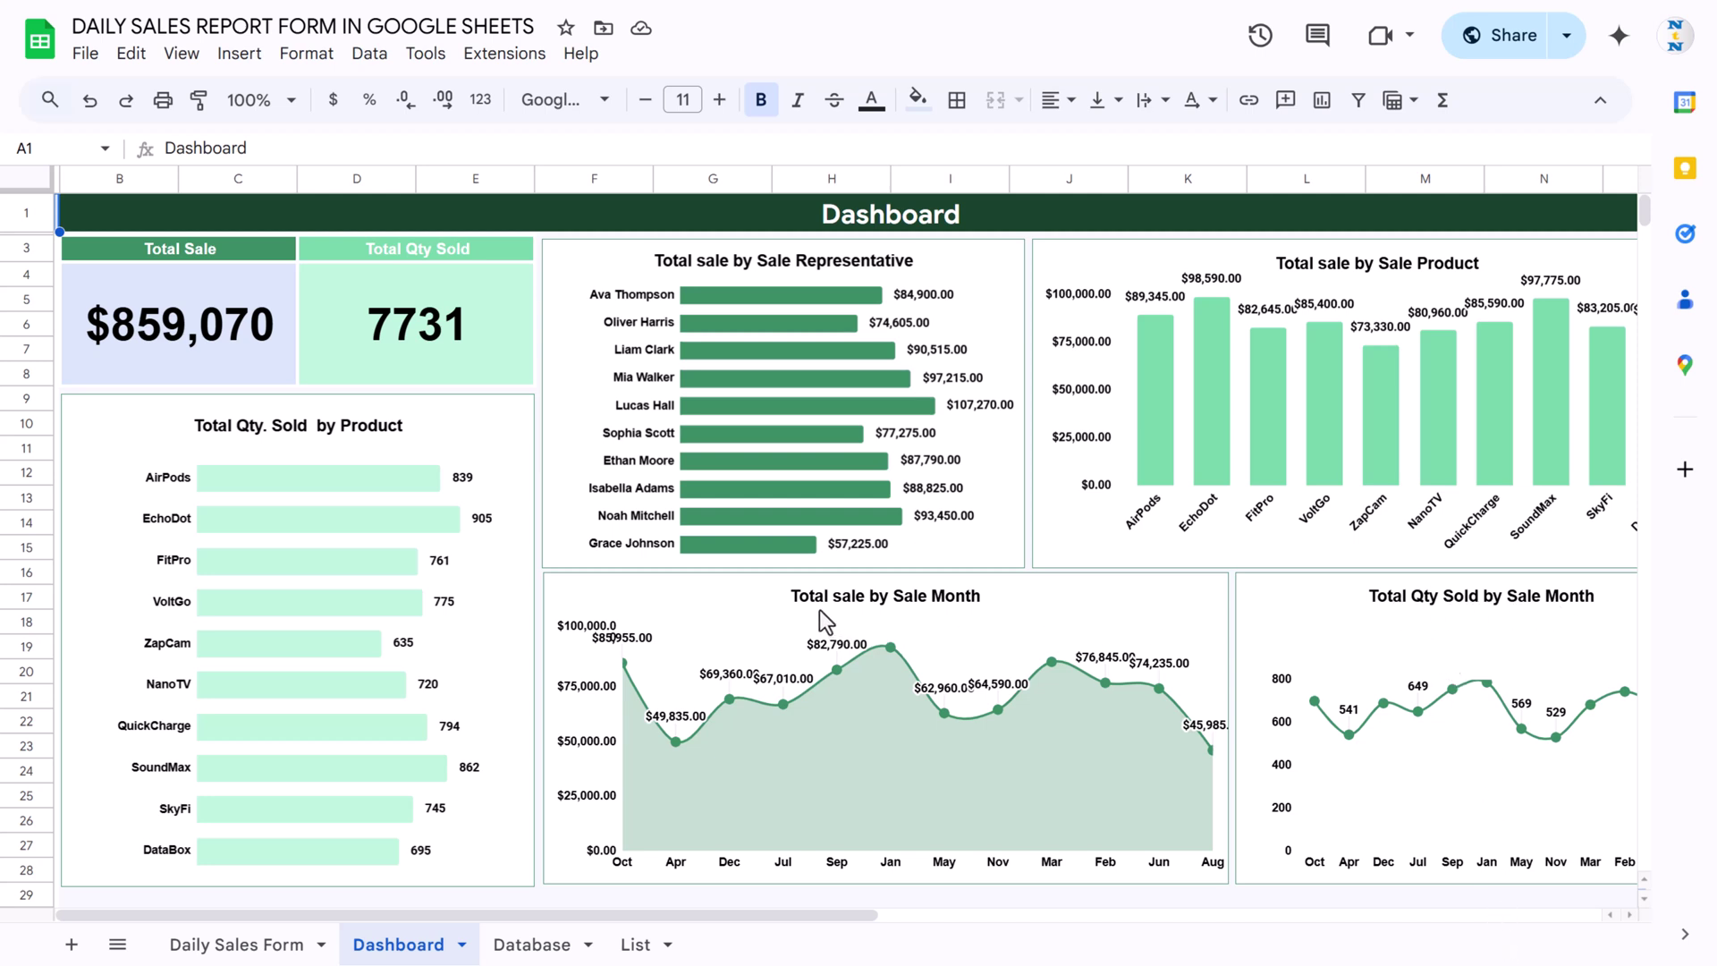
scroll(936, 606, down, 3)
scroll(935, 606, up, 3)
click(532, 945)
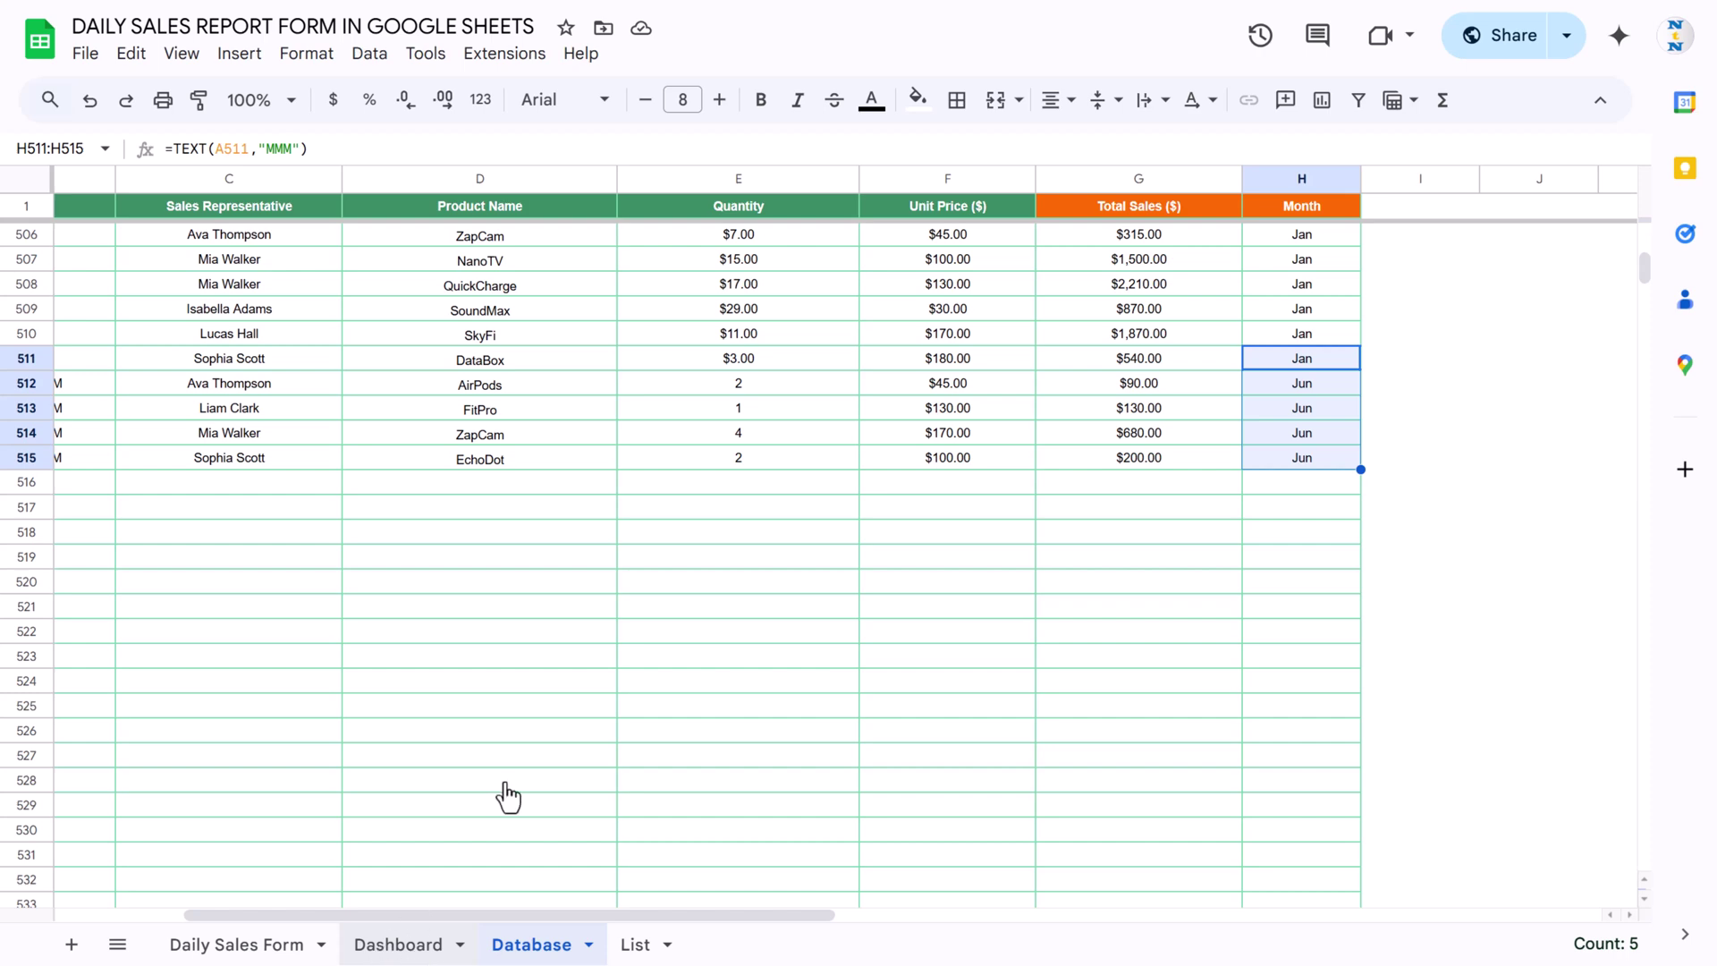
click(398, 944)
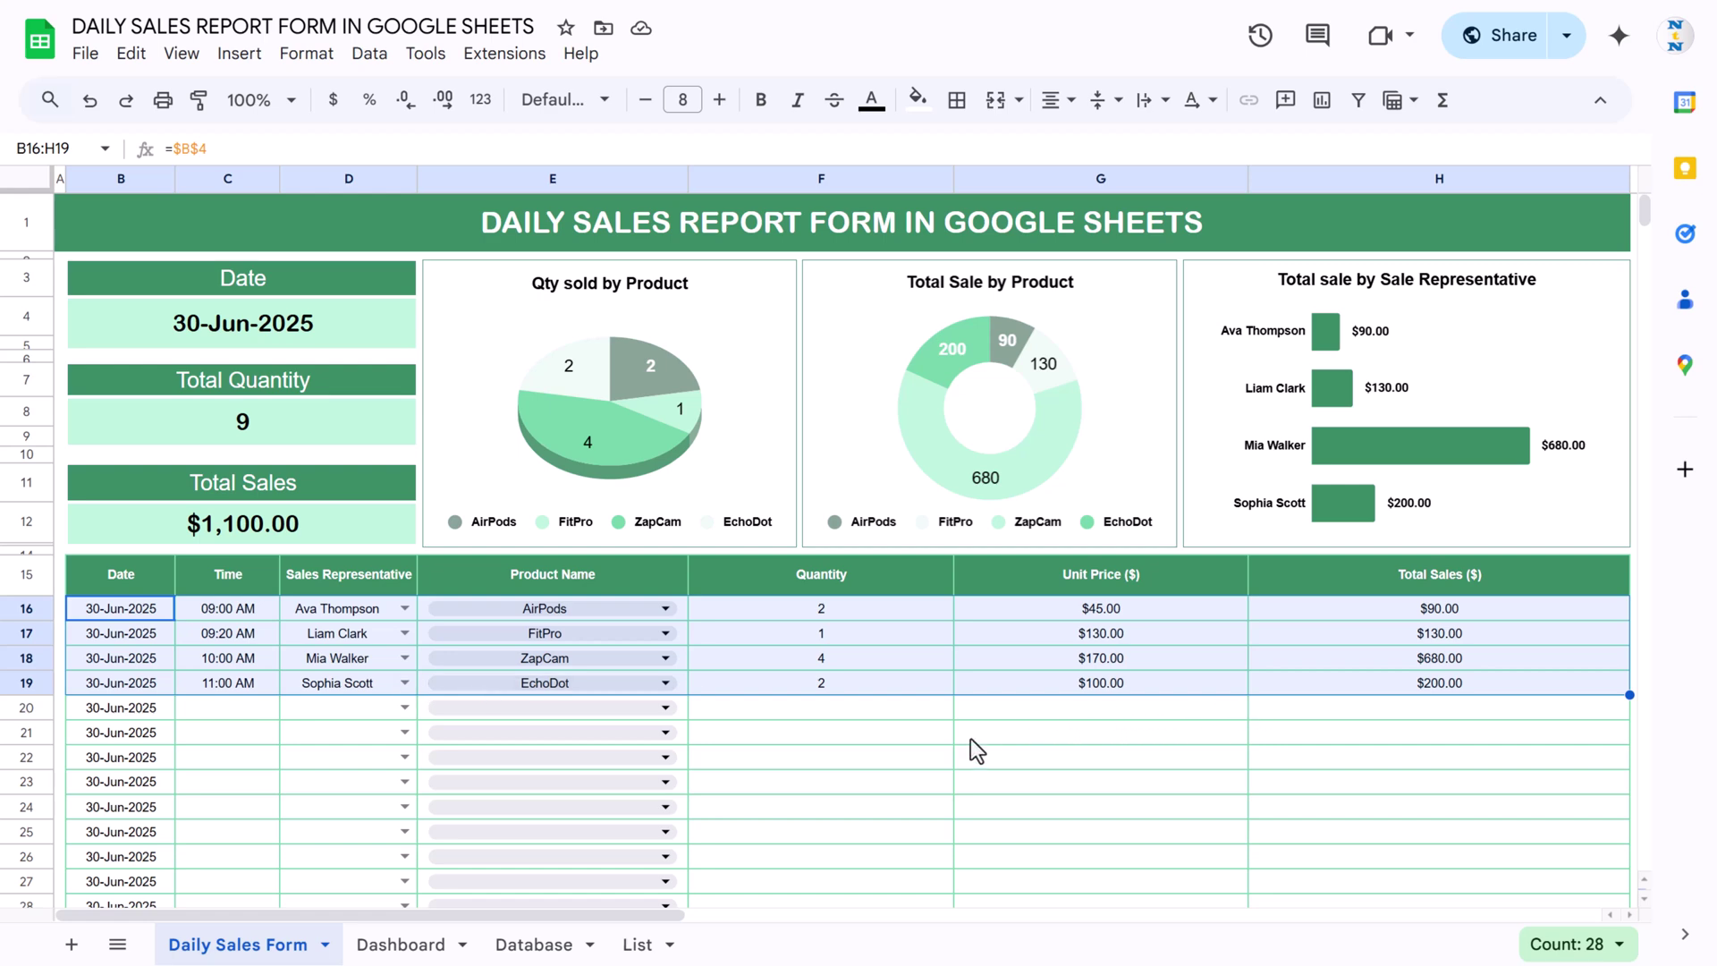
Glance at the Dashboard, then review the date cell's TODAY formula on the Daily Sales Form.
click(851, 738)
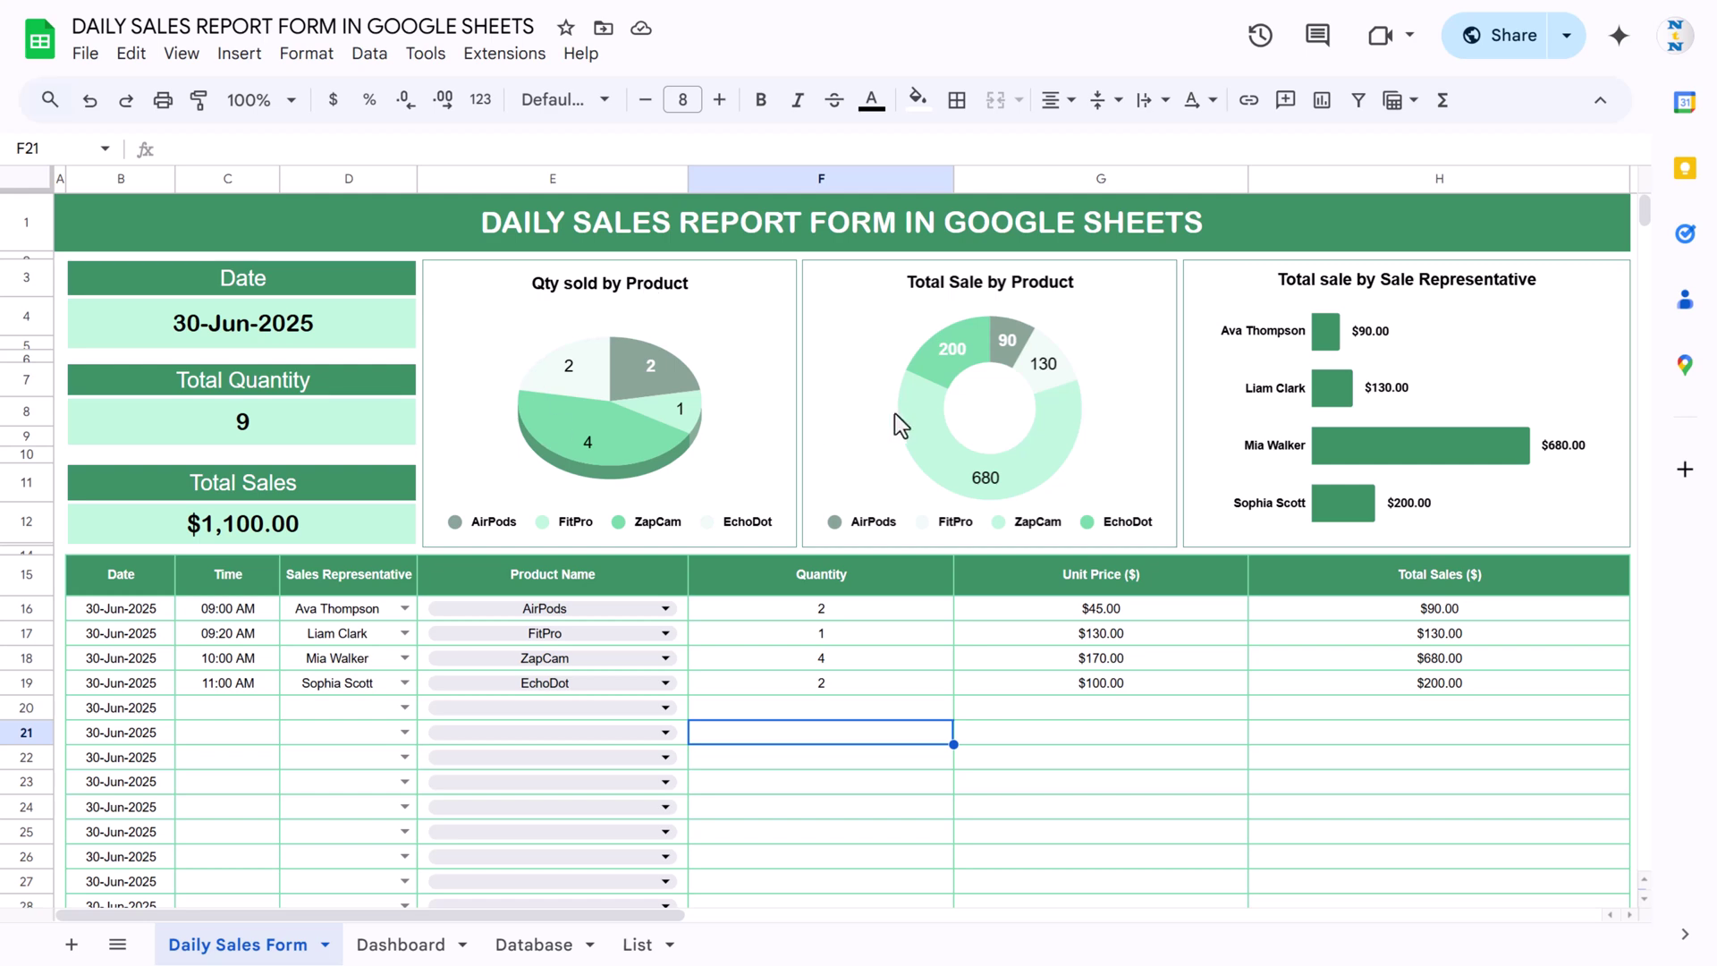
click(398, 948)
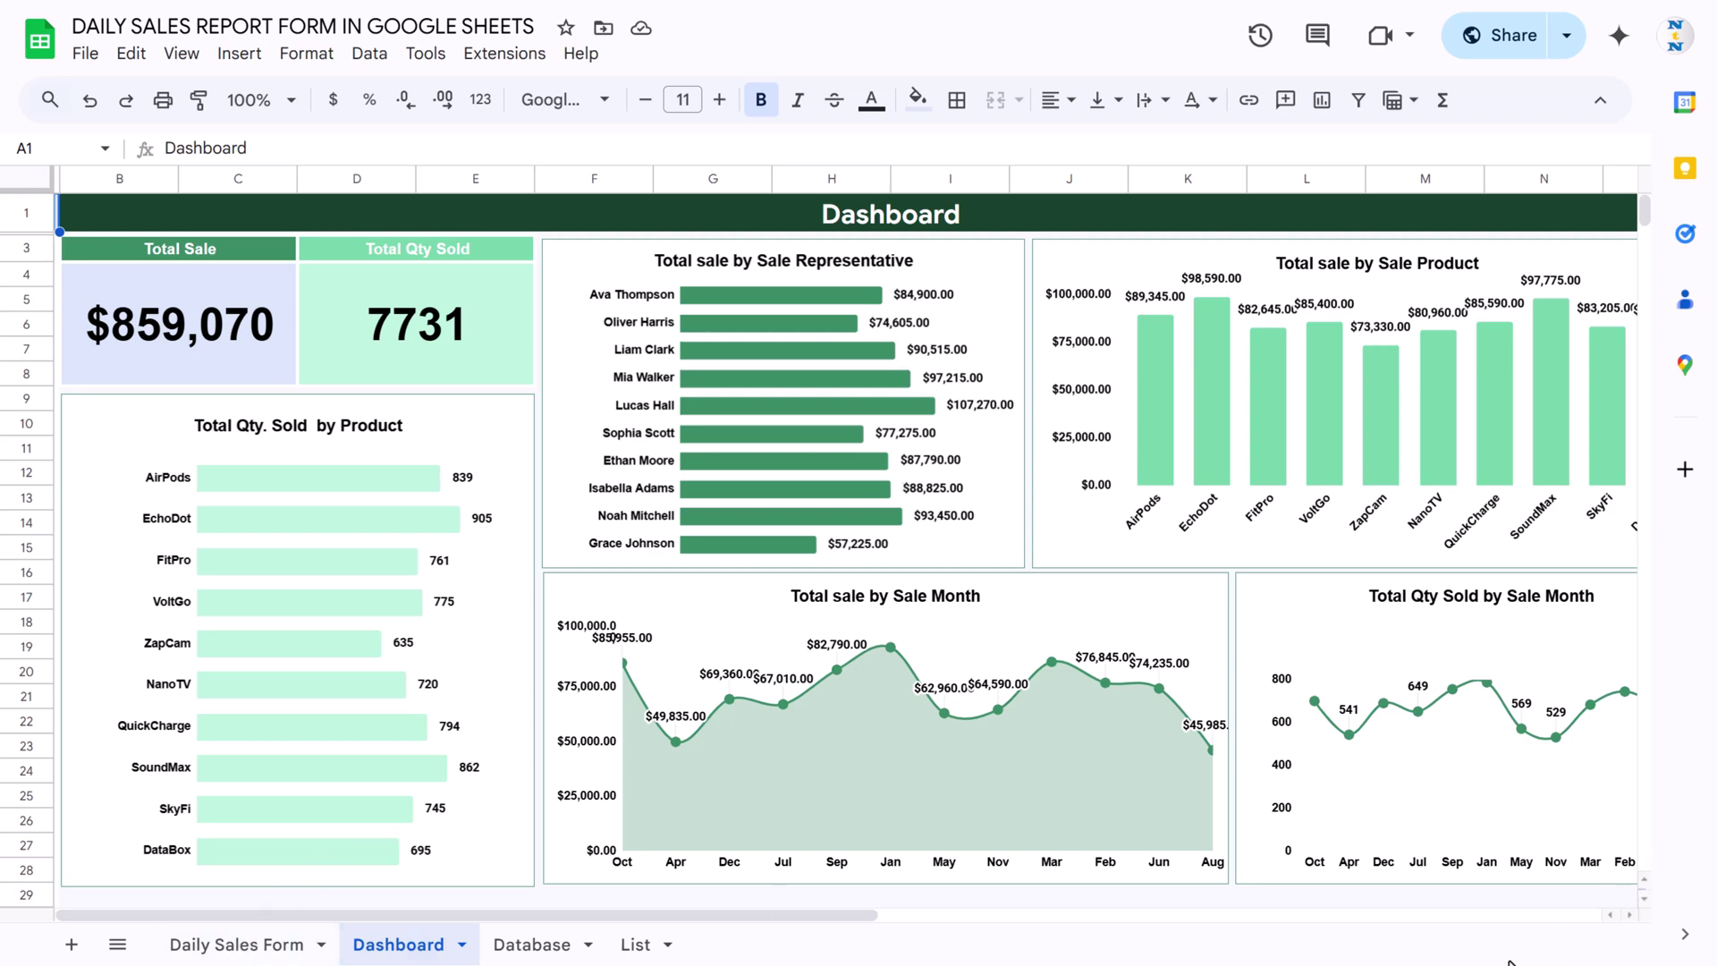
click(237, 944)
click(276, 571)
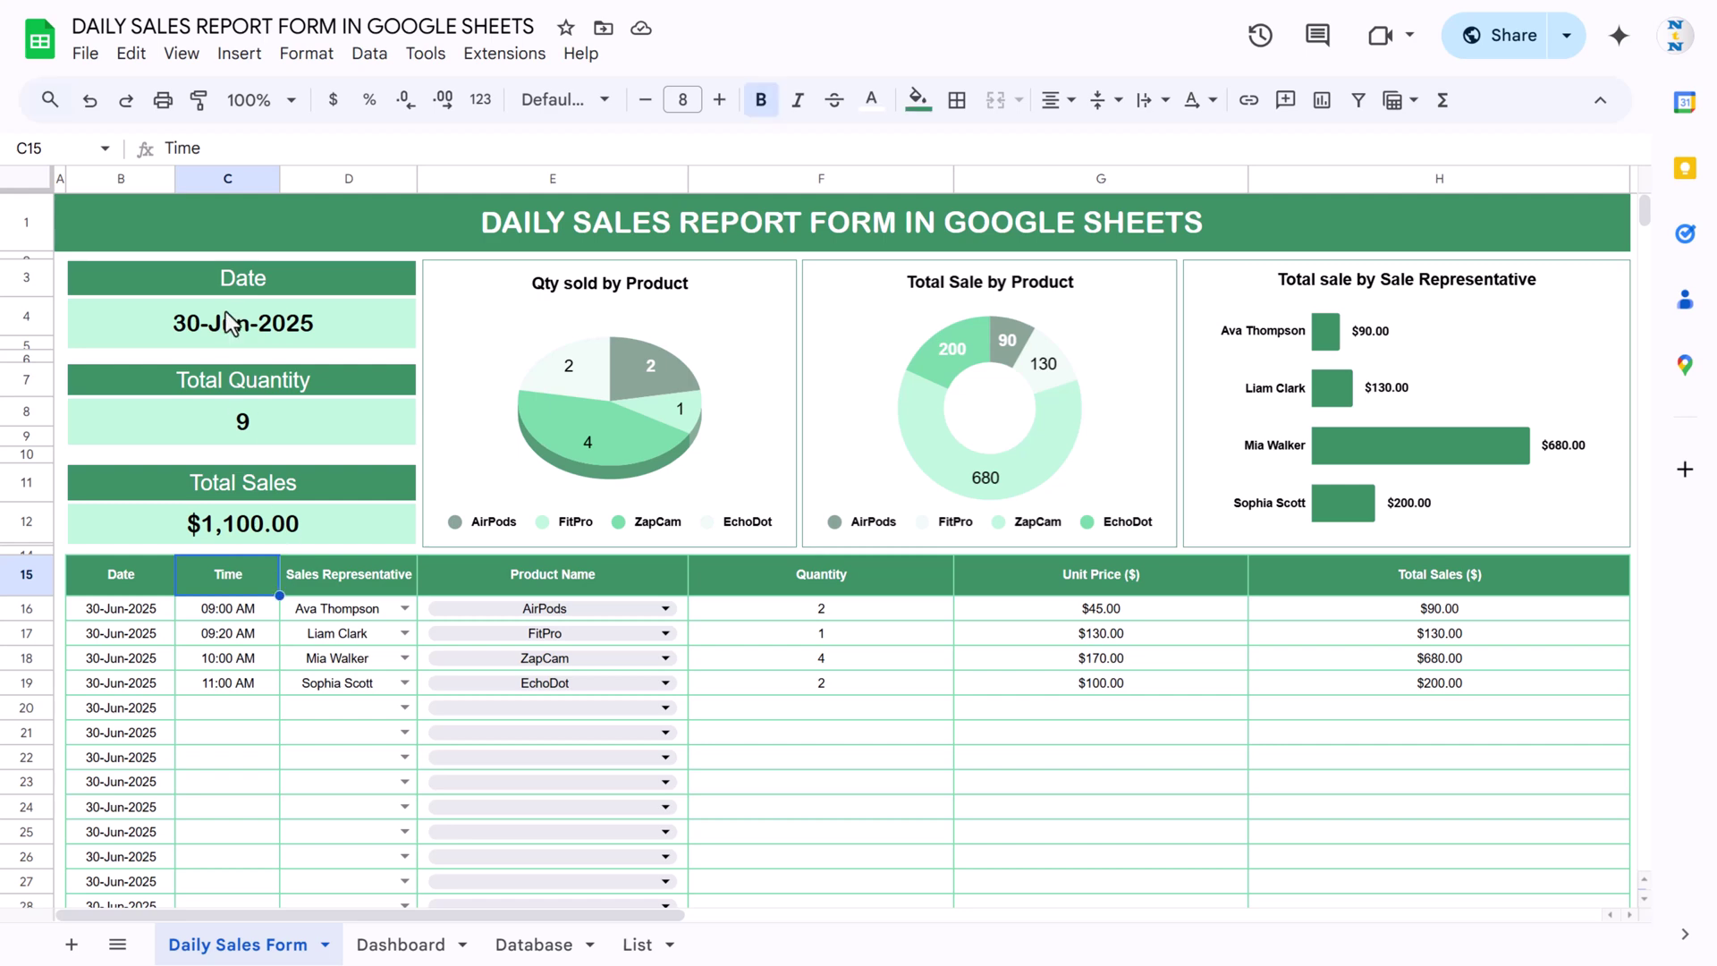
click(268, 326)
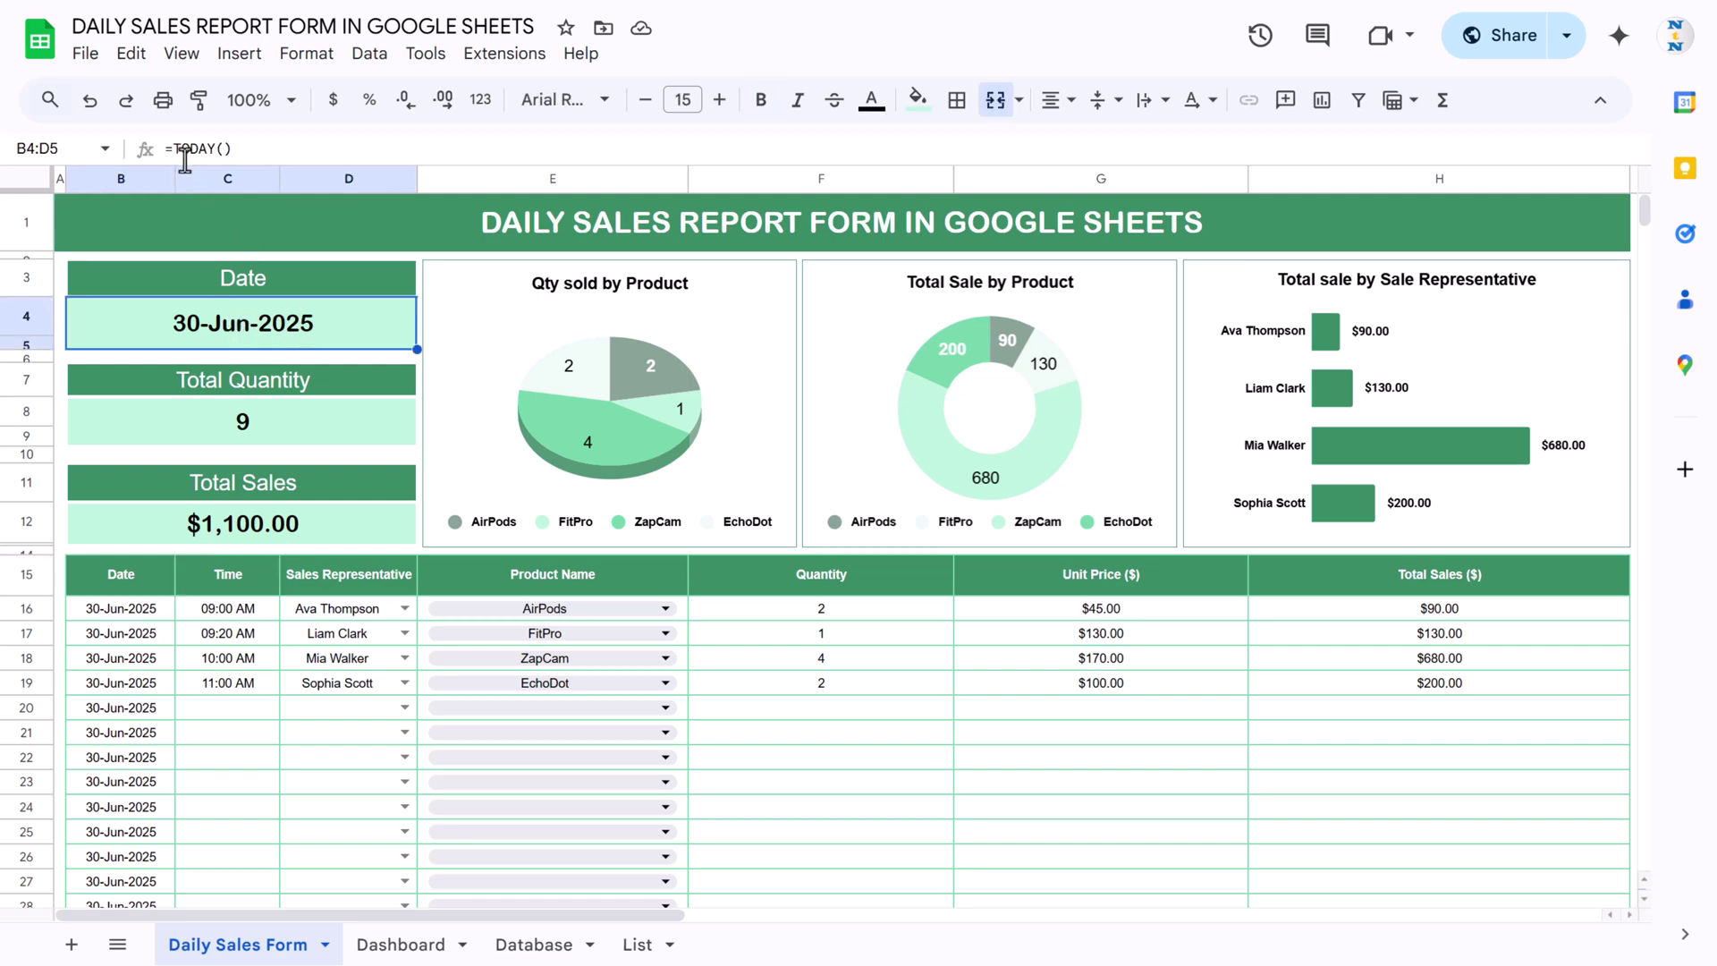
click(266, 286)
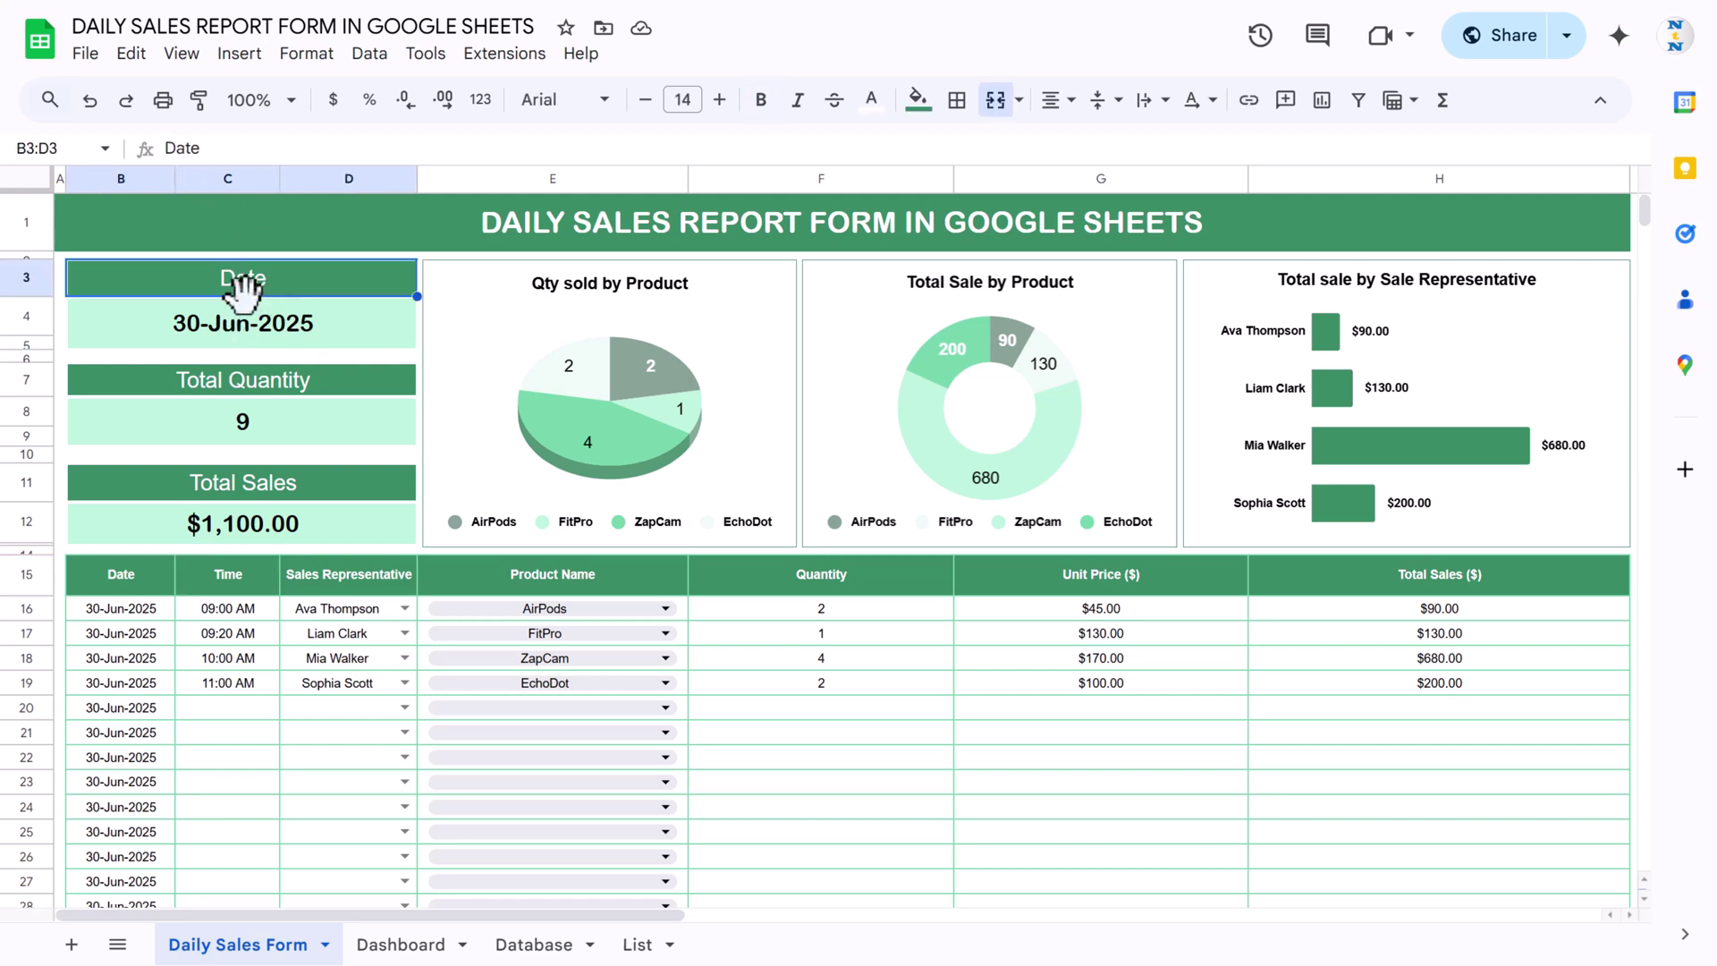
click(275, 326)
click(250, 146)
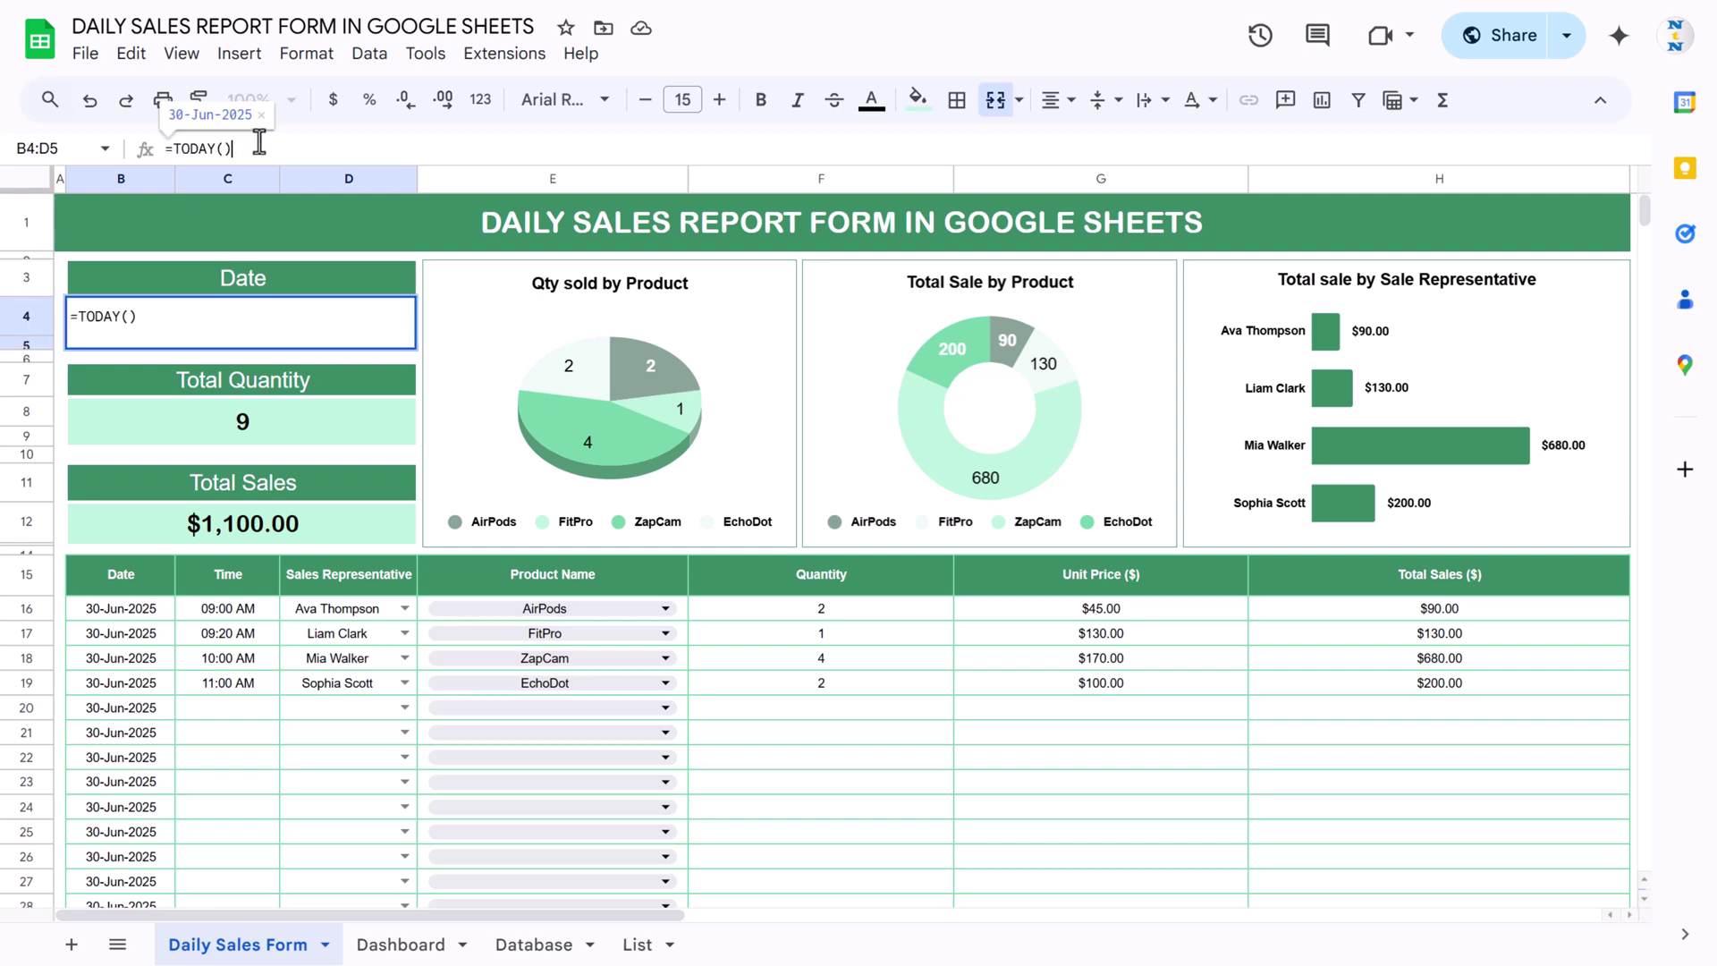
key(Escape)
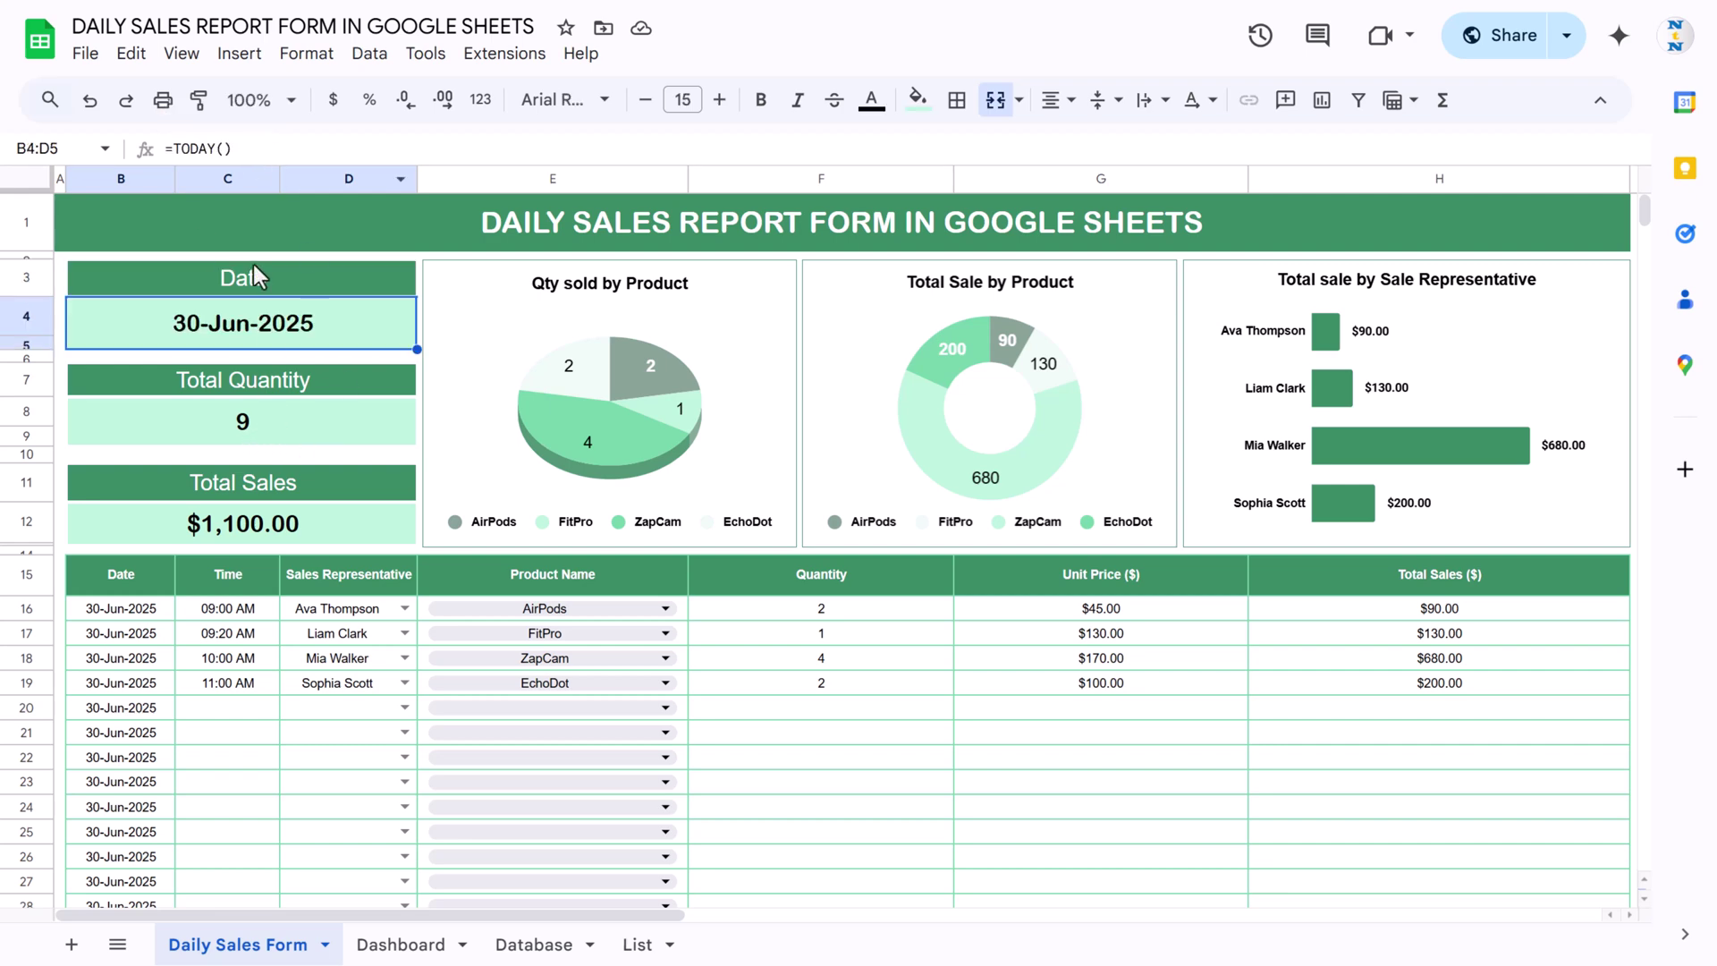
Check the Total Quantity and Total Sales SUM formulas against the Quantity values.
click(261, 432)
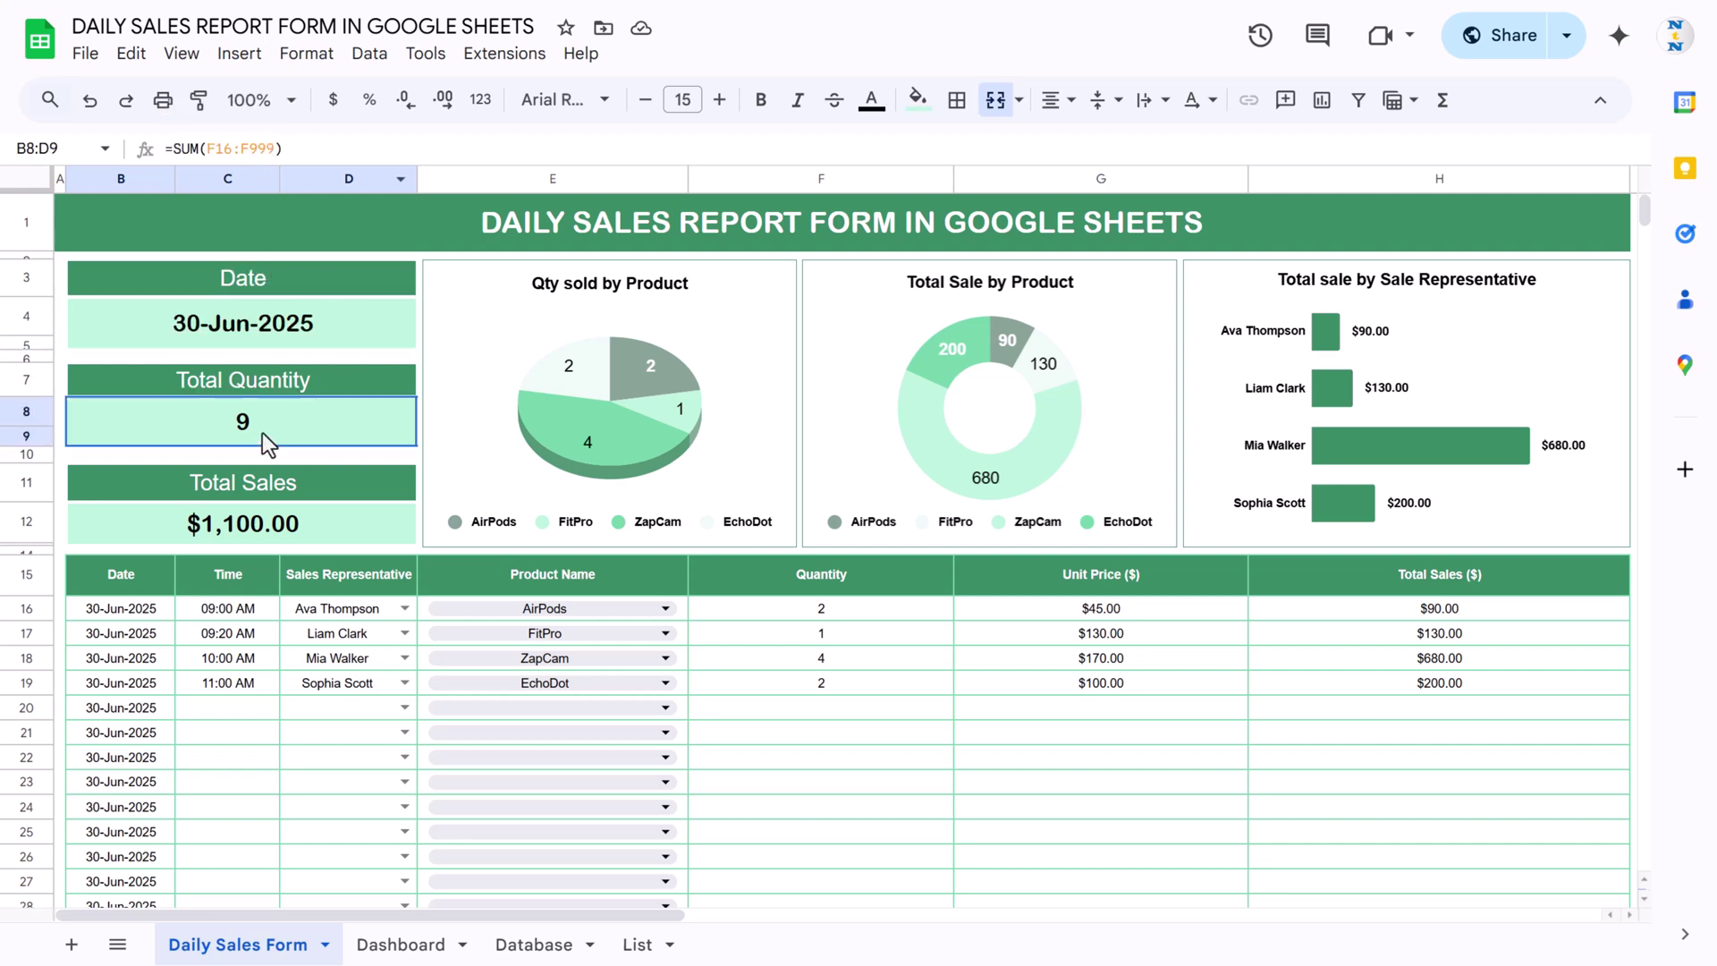
click(312, 149)
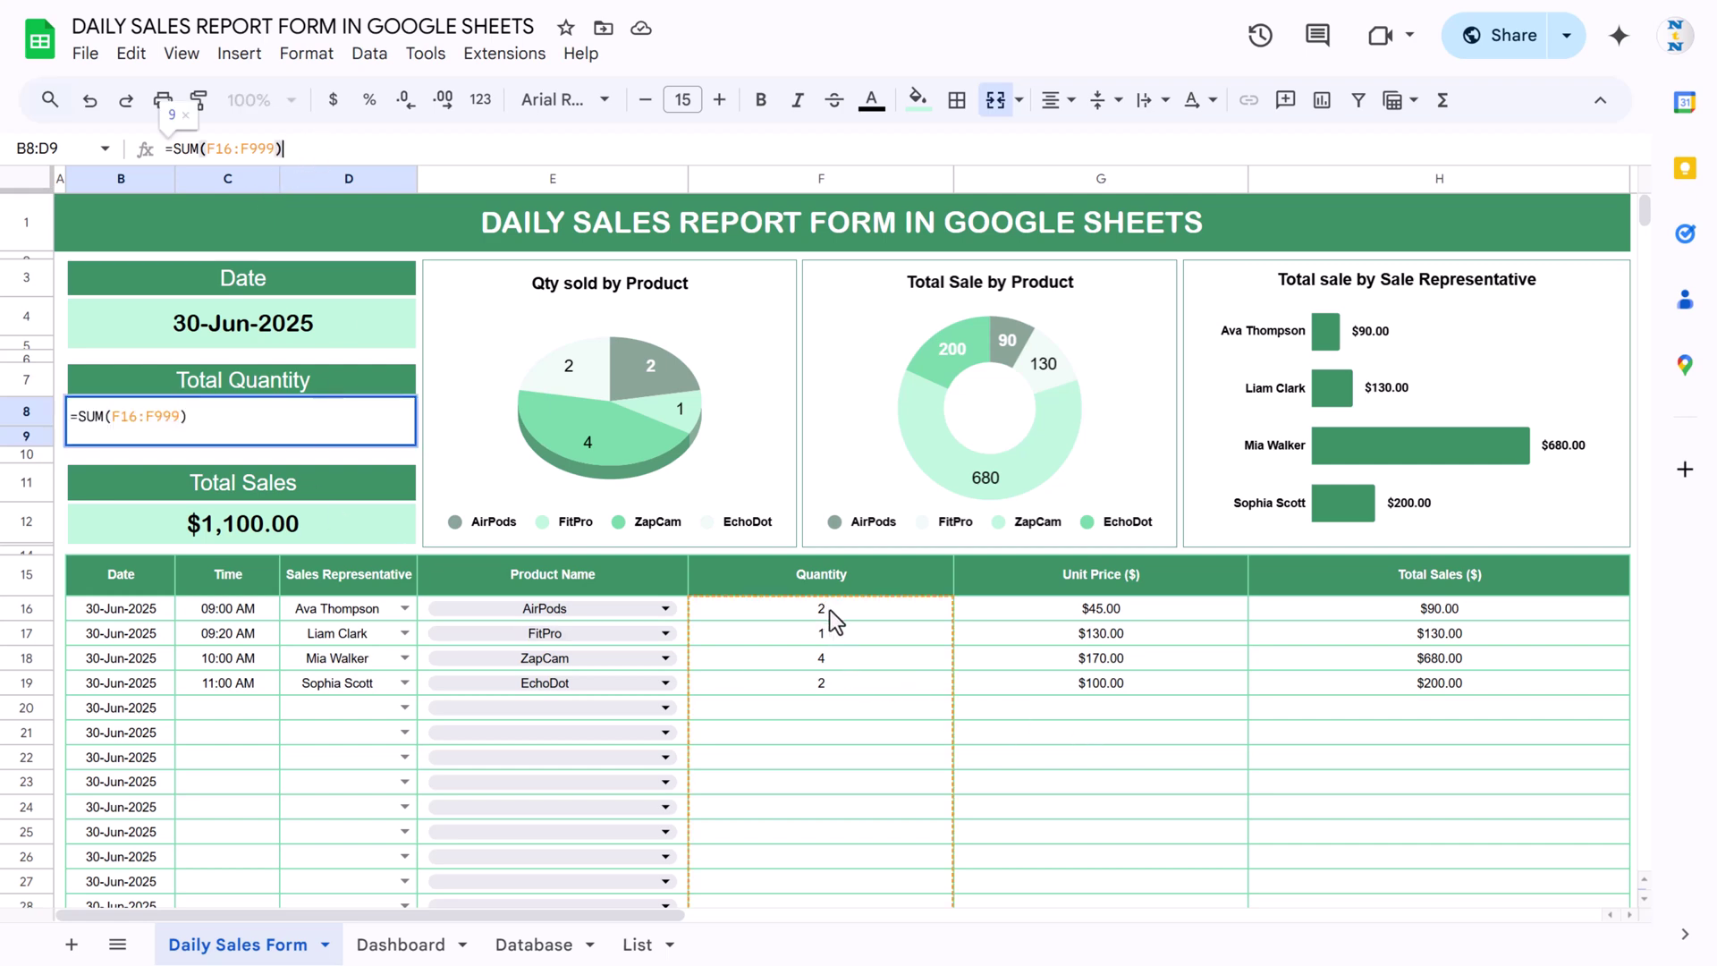
key(Escape)
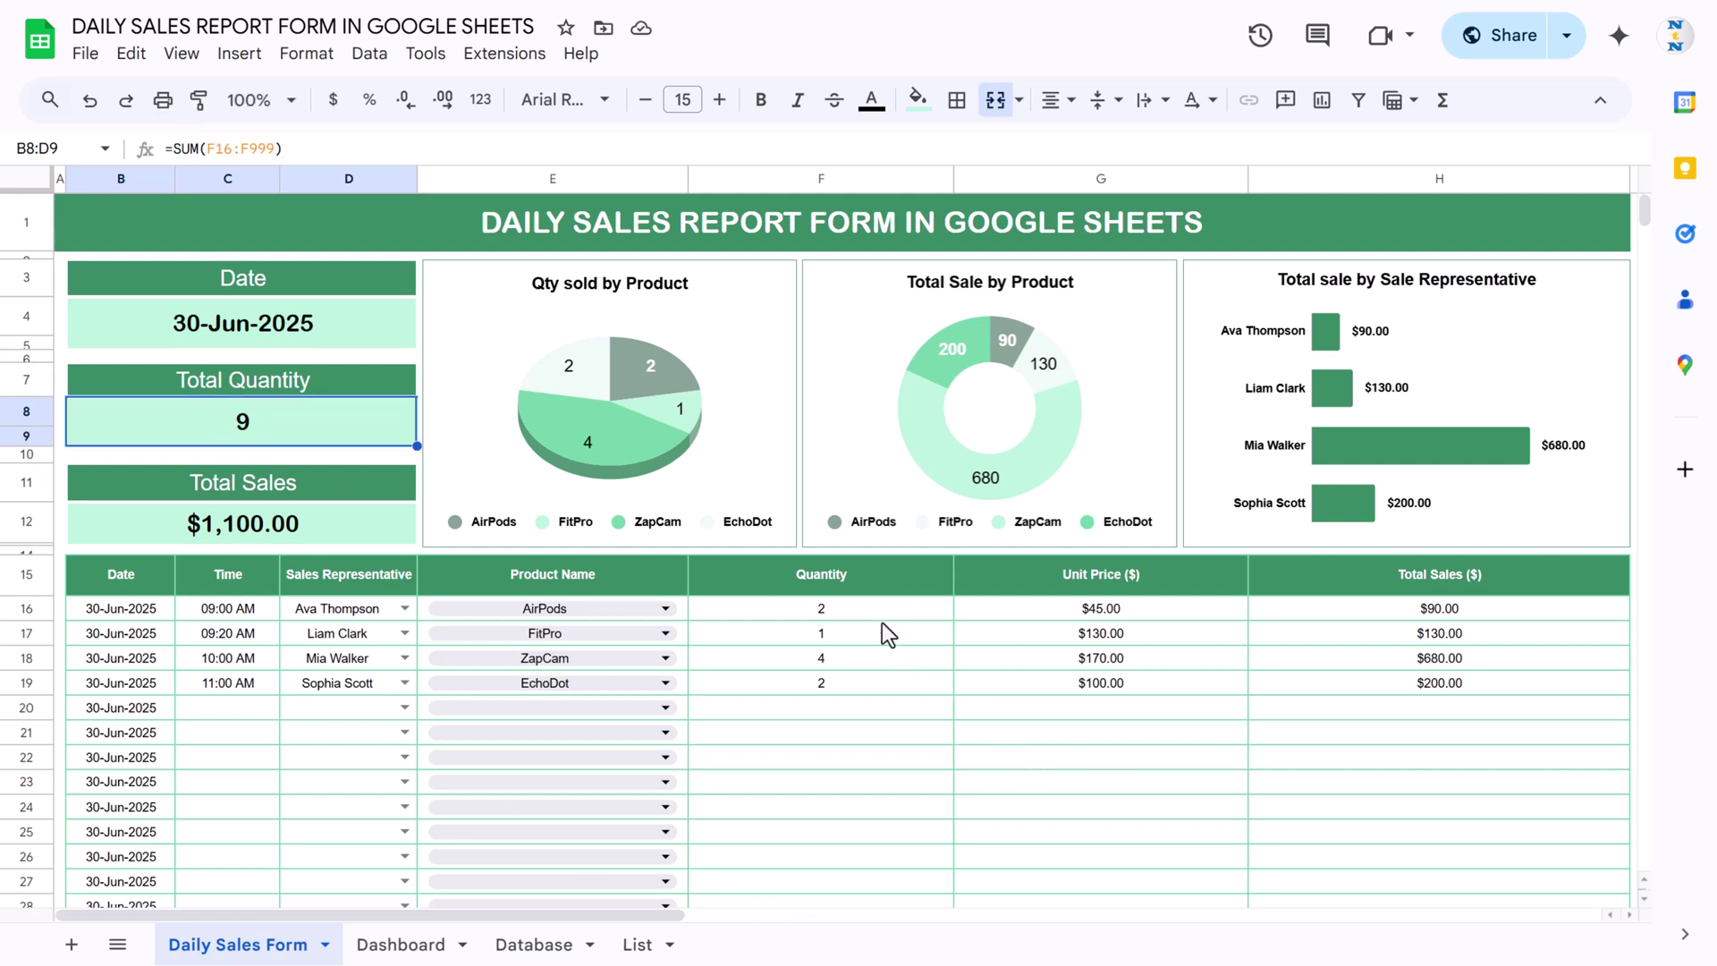
drag(881, 610, 882, 780)
click(304, 522)
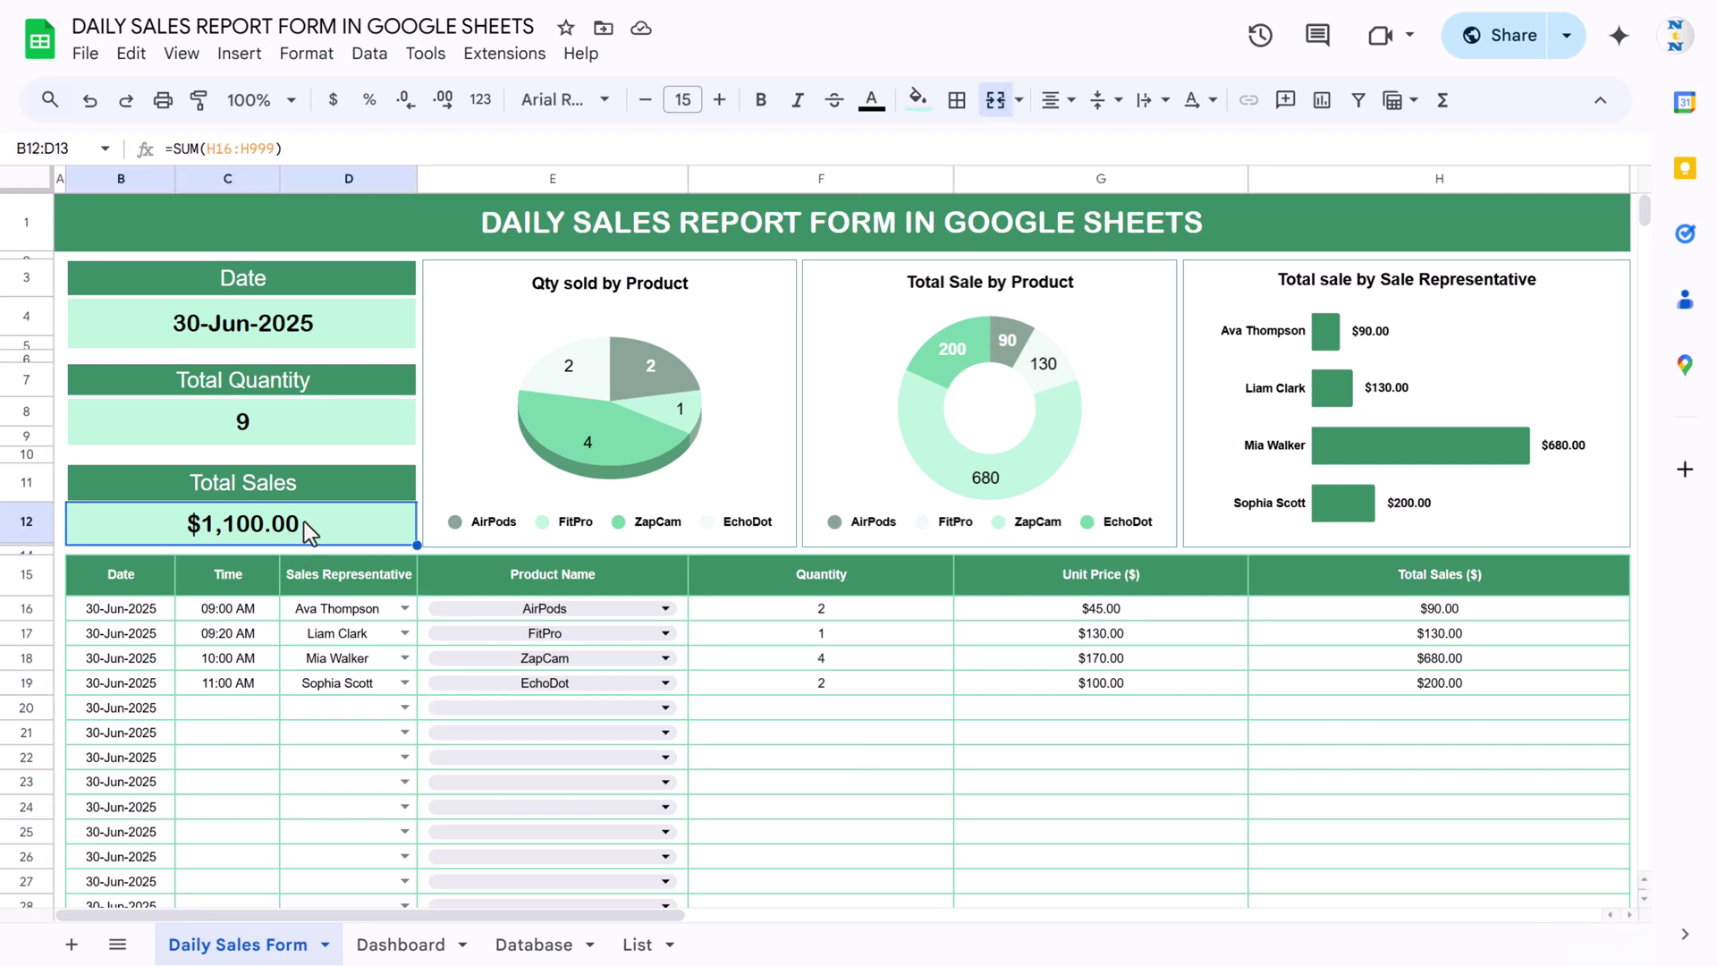
click(357, 148)
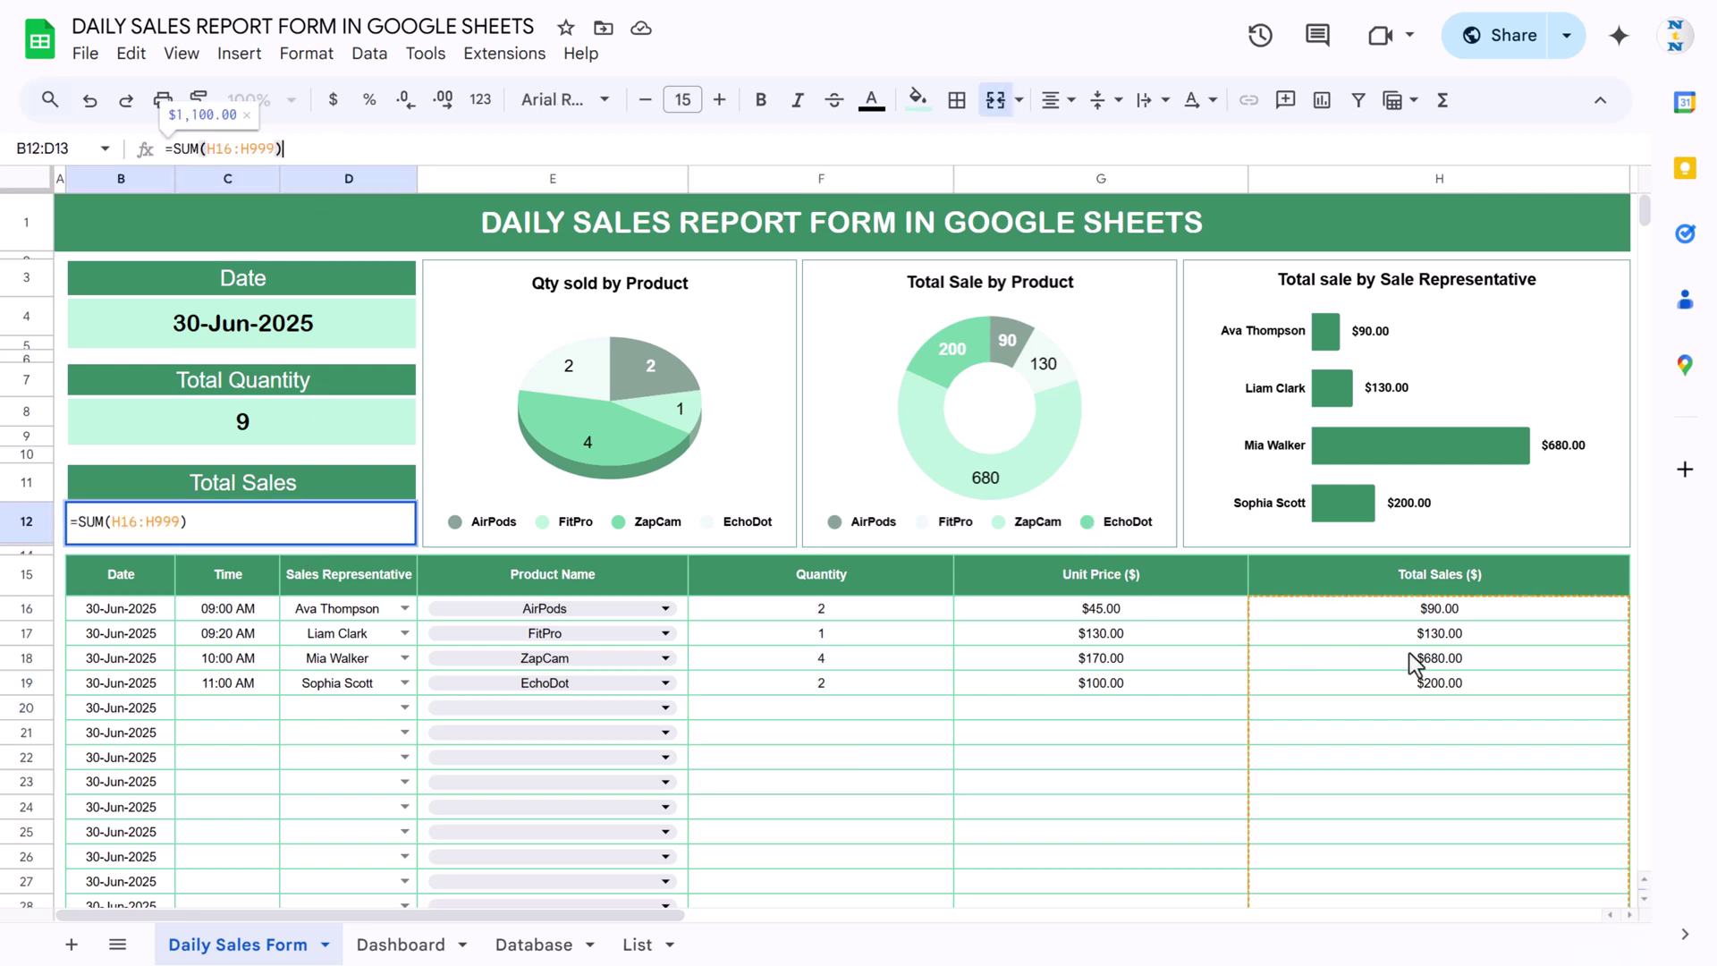
key(Escape)
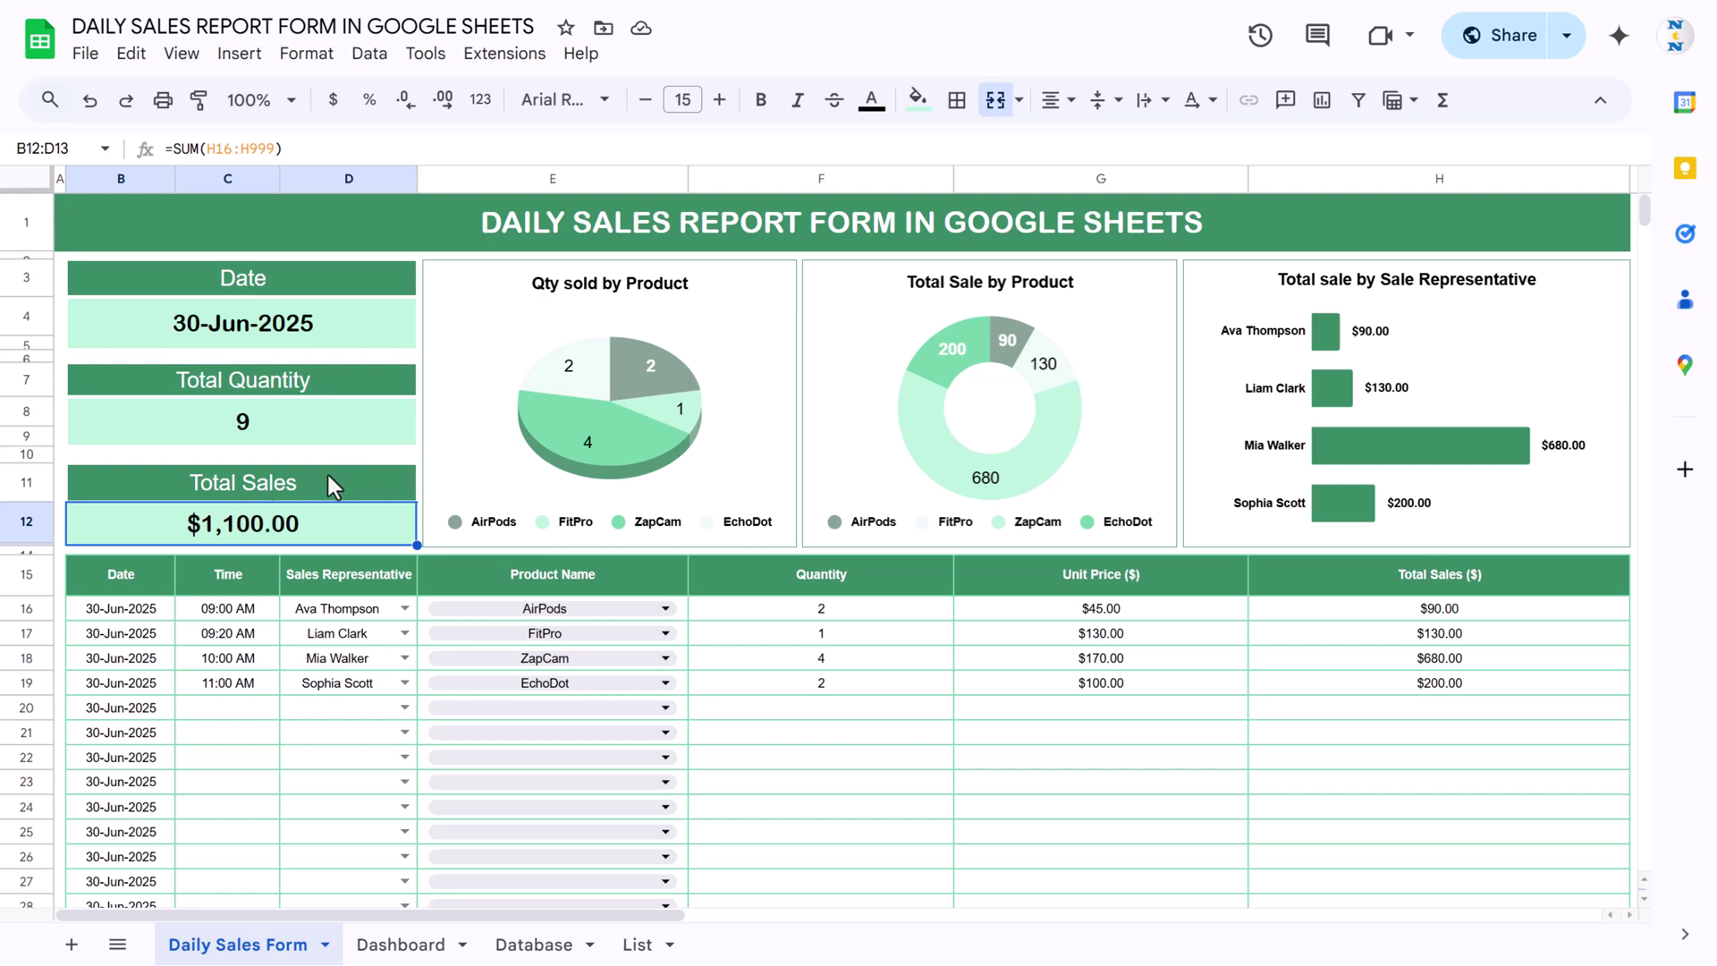
click(753, 297)
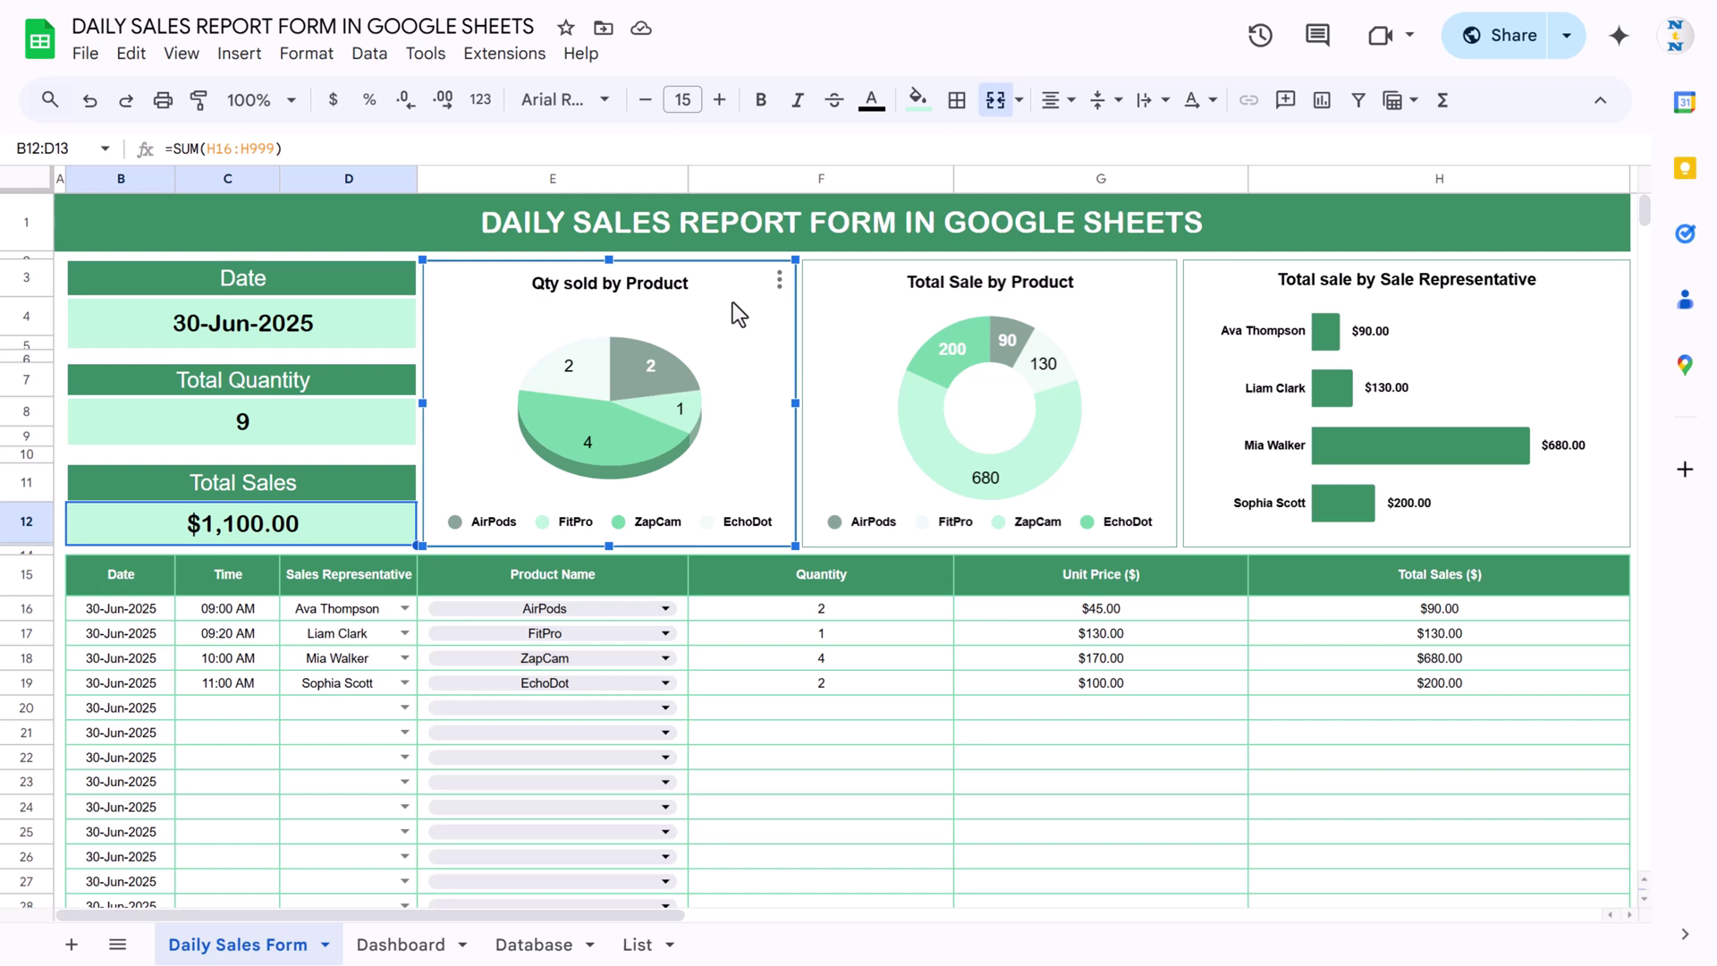
double_click(738, 327)
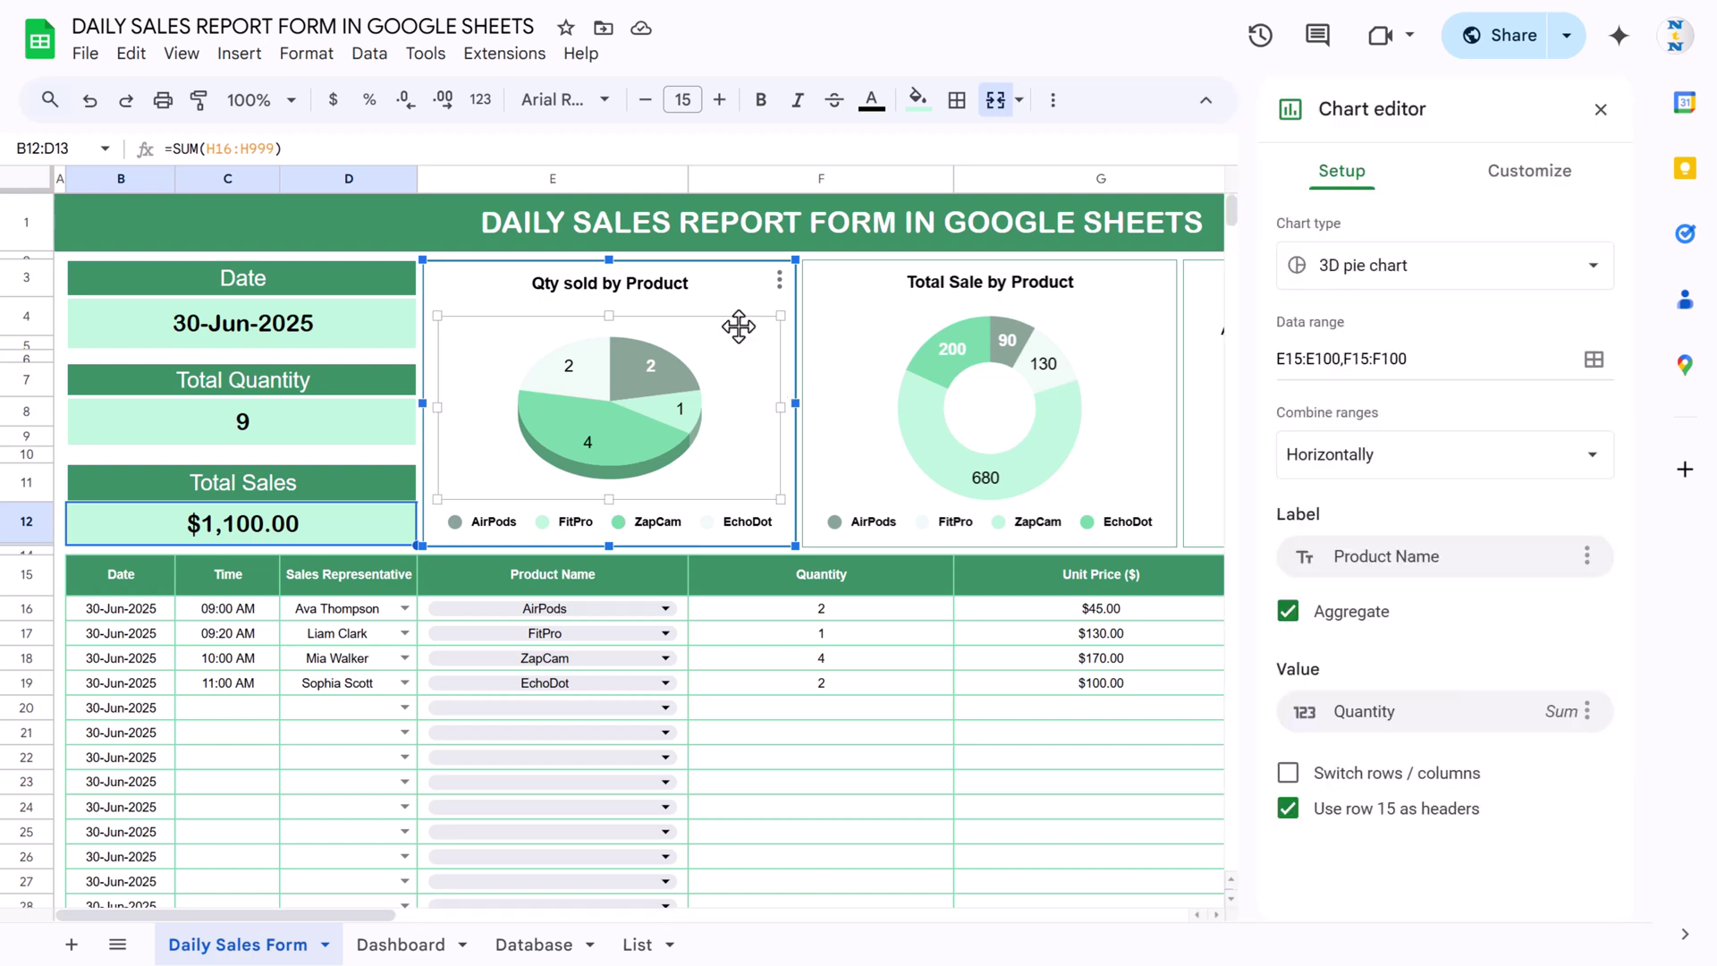
click(1432, 366)
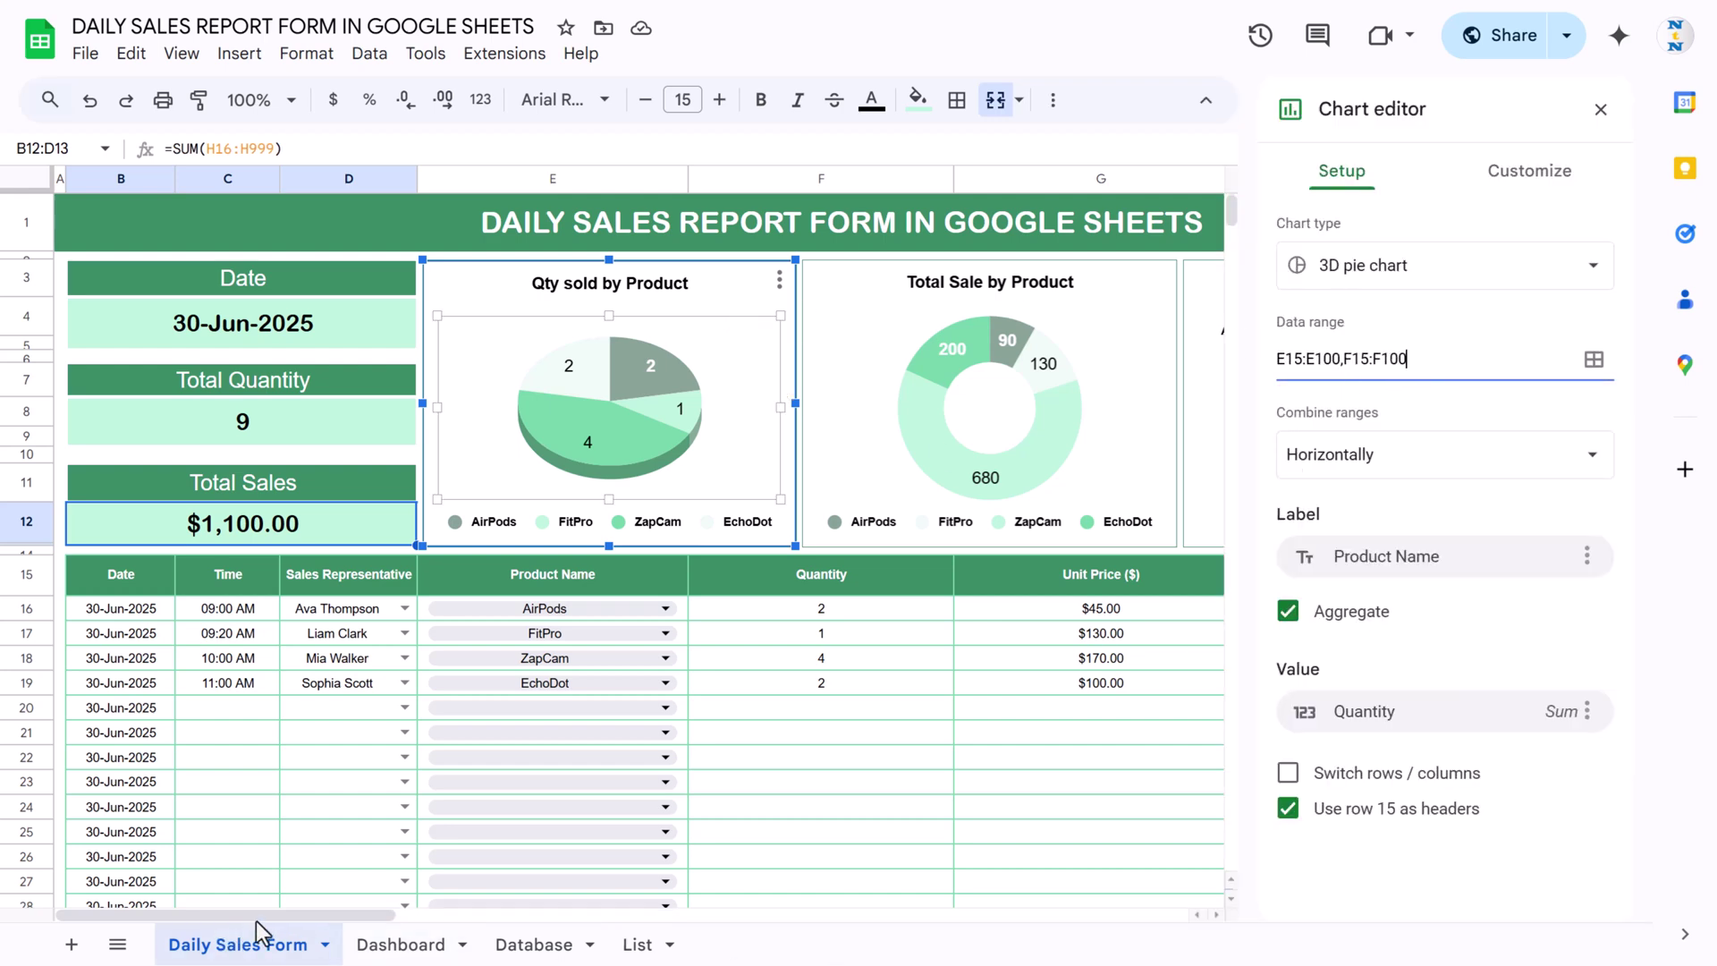
drag(337, 926, 486, 930)
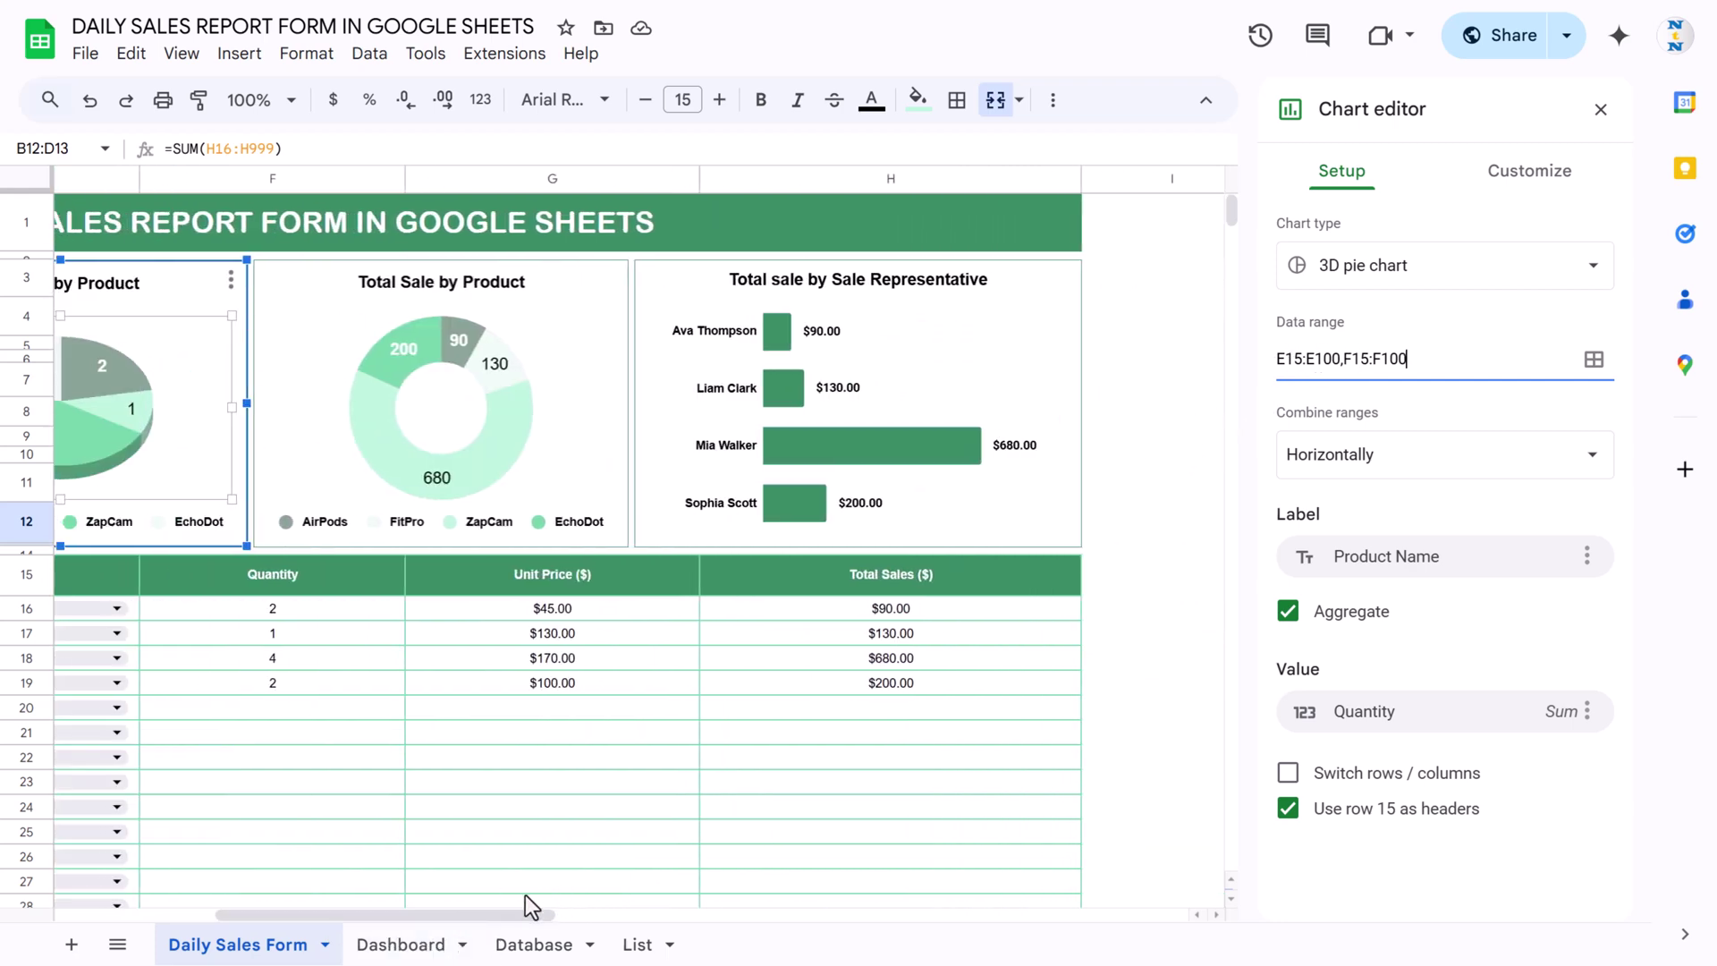
drag(491, 917, 458, 920)
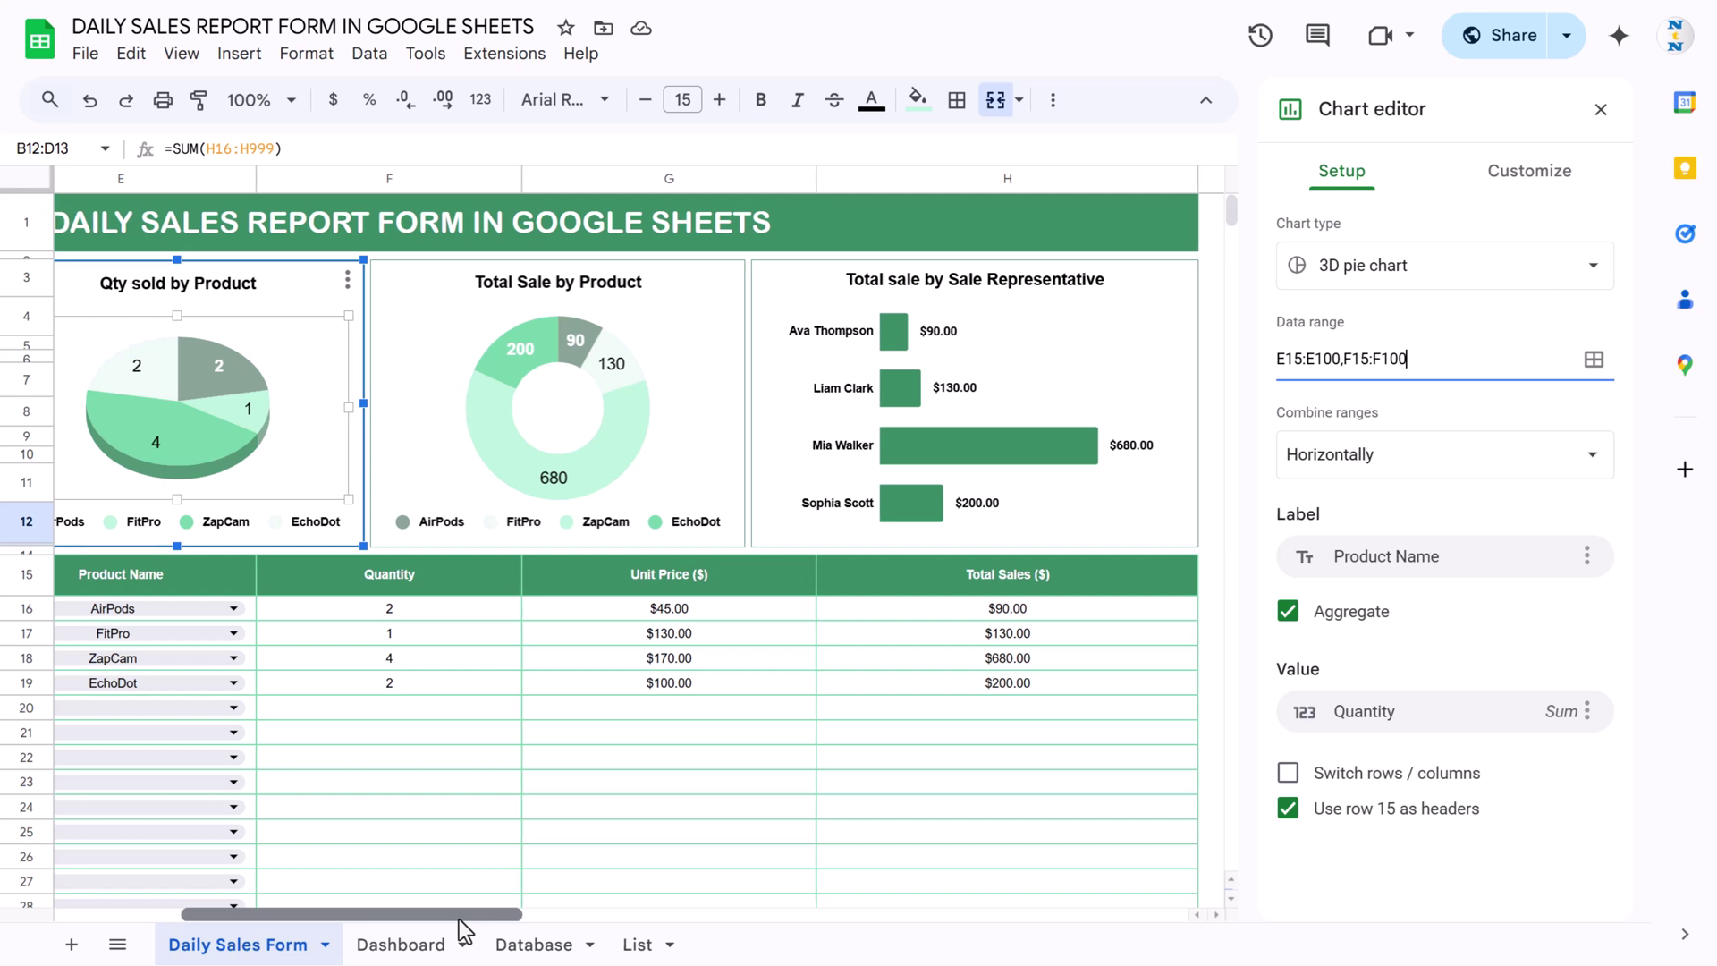
drag(1344, 358, 1485, 359)
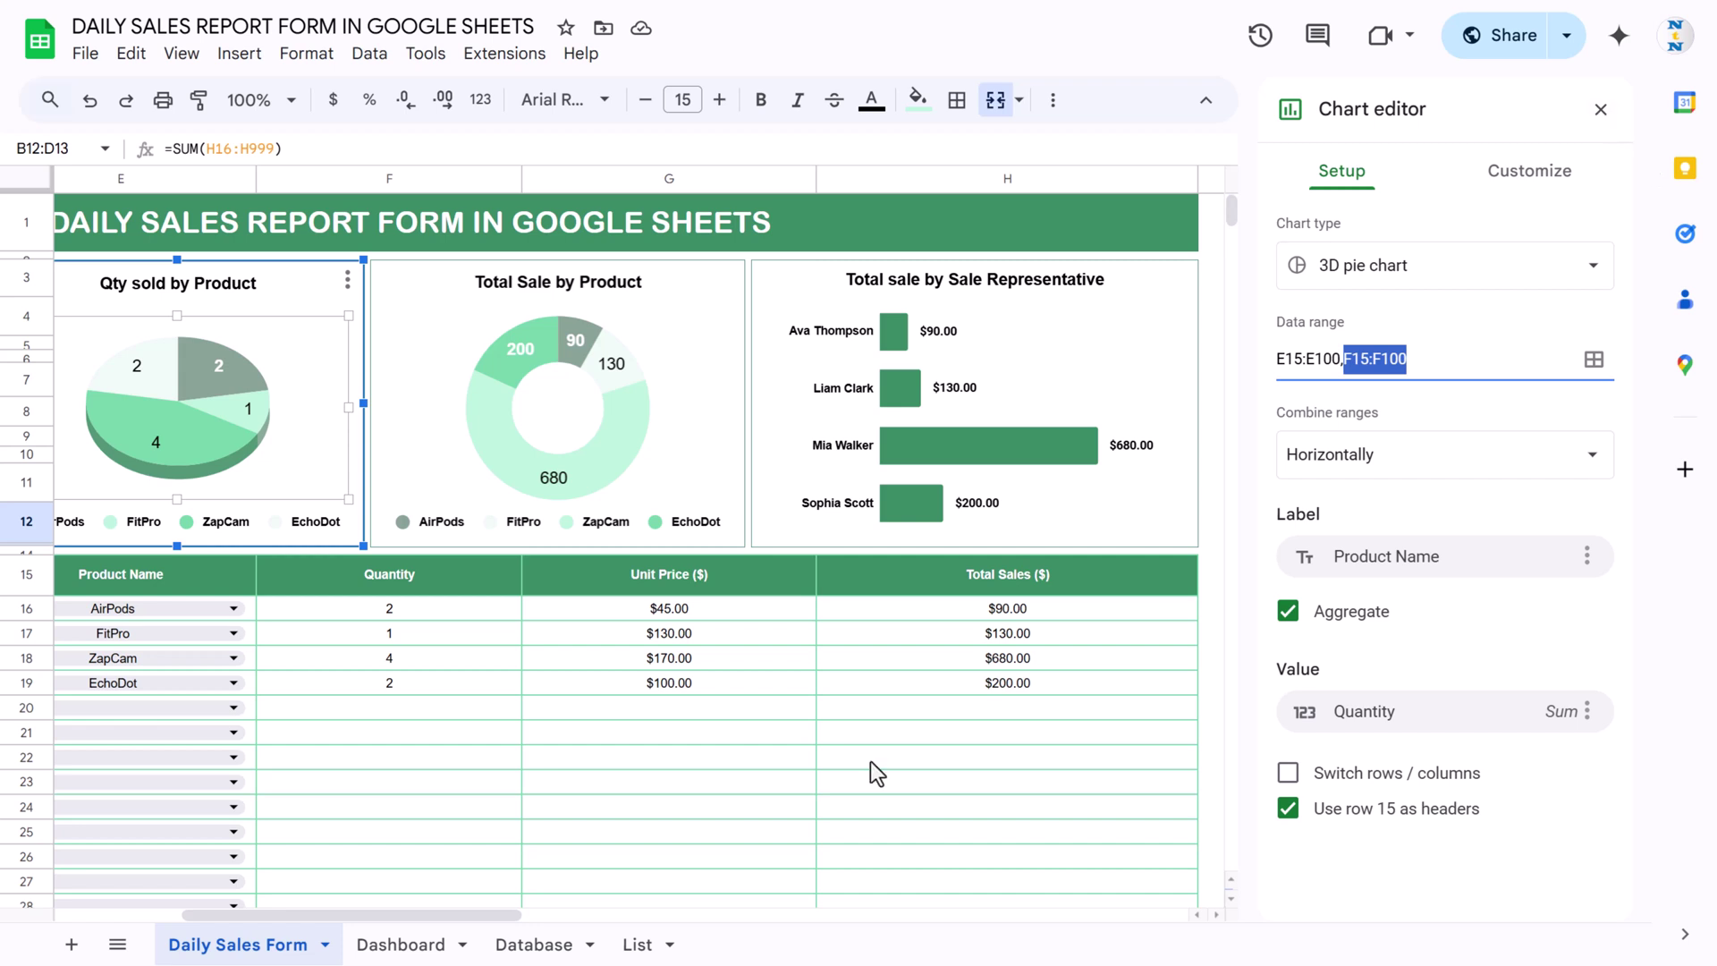
drag(454, 915, 337, 915)
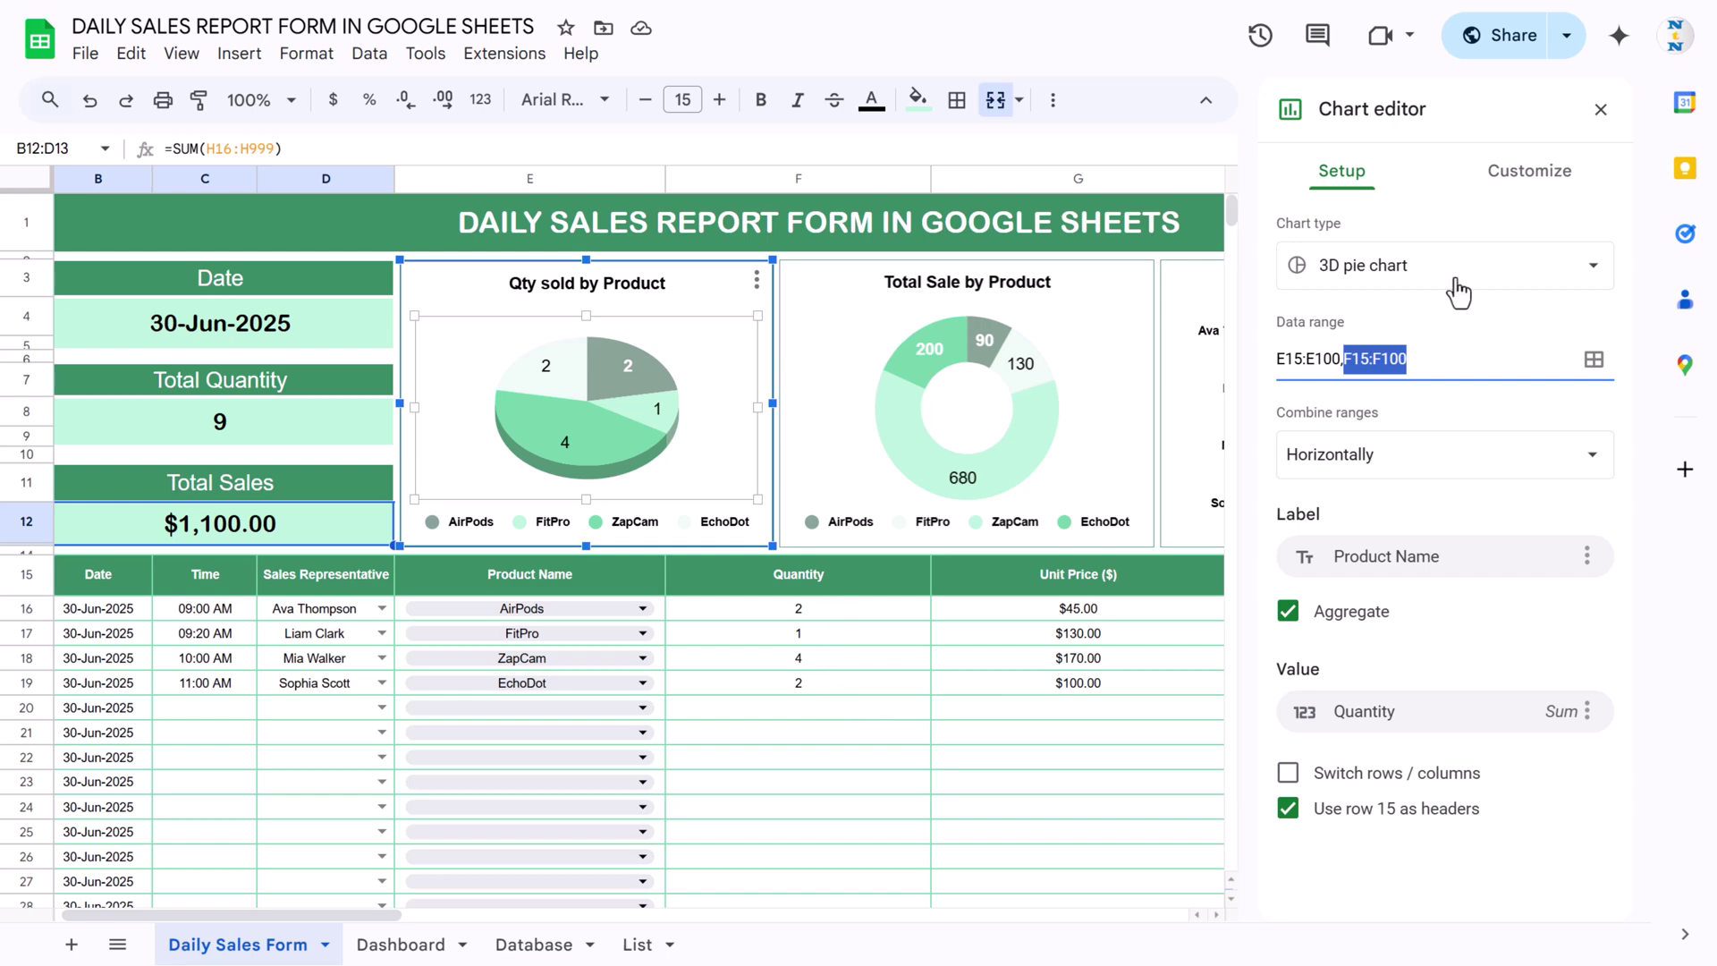
click(1600, 109)
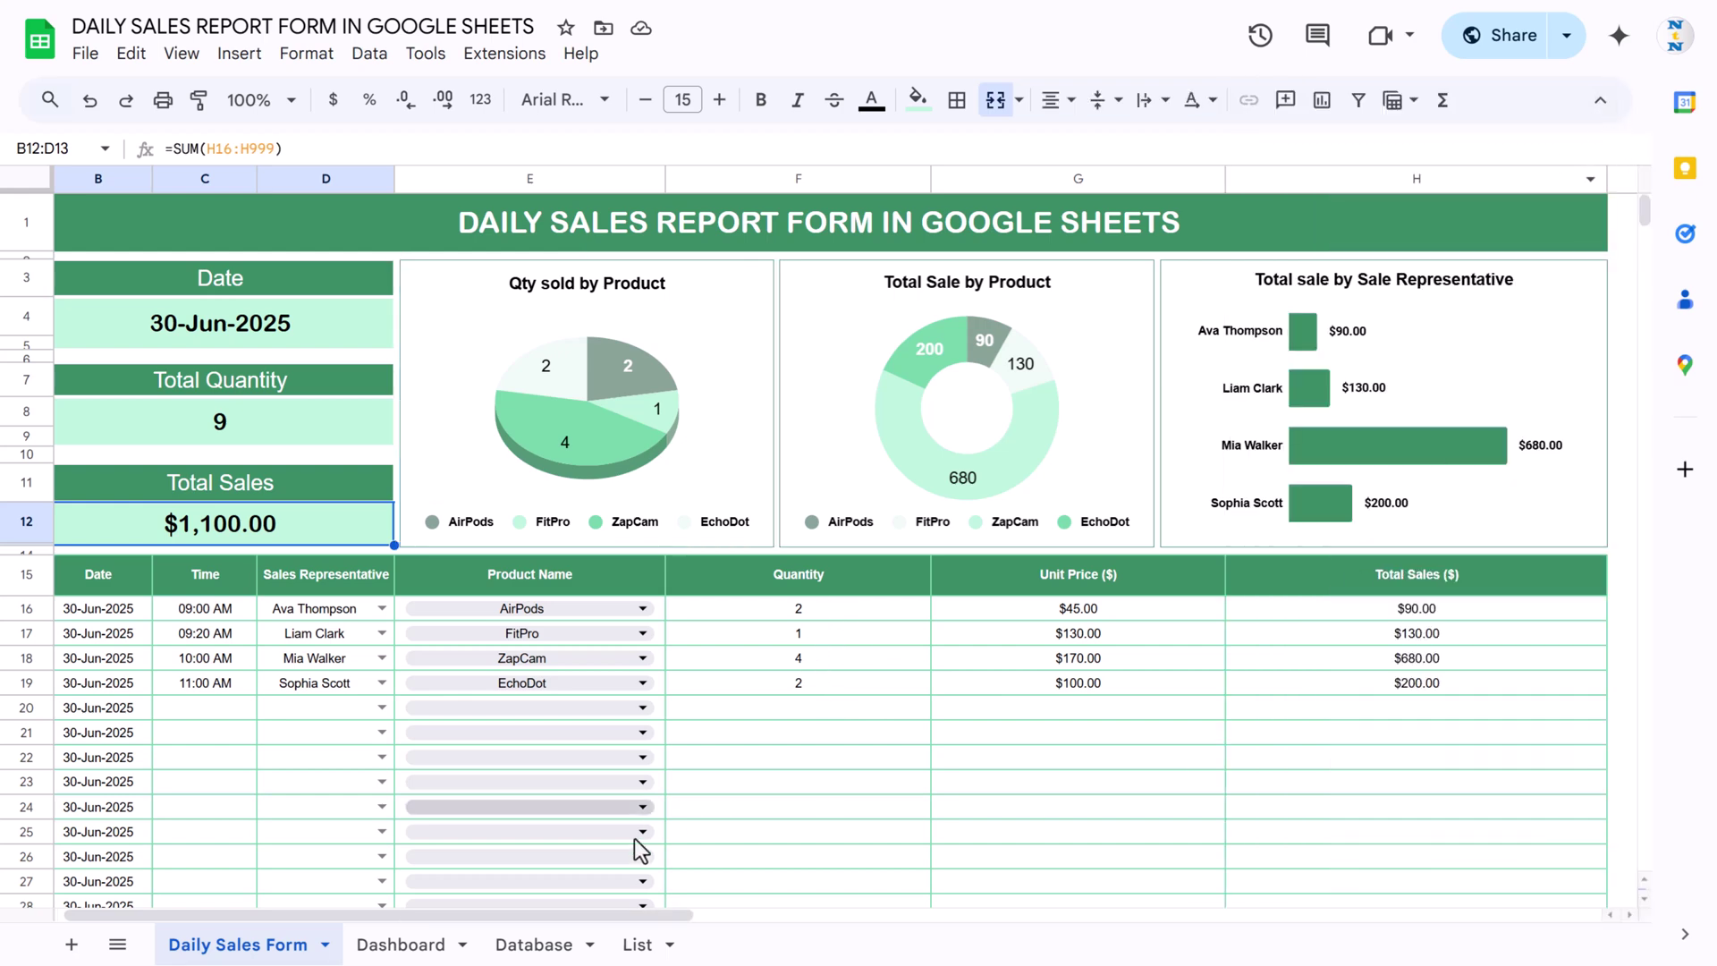
drag(593, 916, 939, 916)
Insert a new chart from cell K7 and move it into empty space on the right.
click(1088, 383)
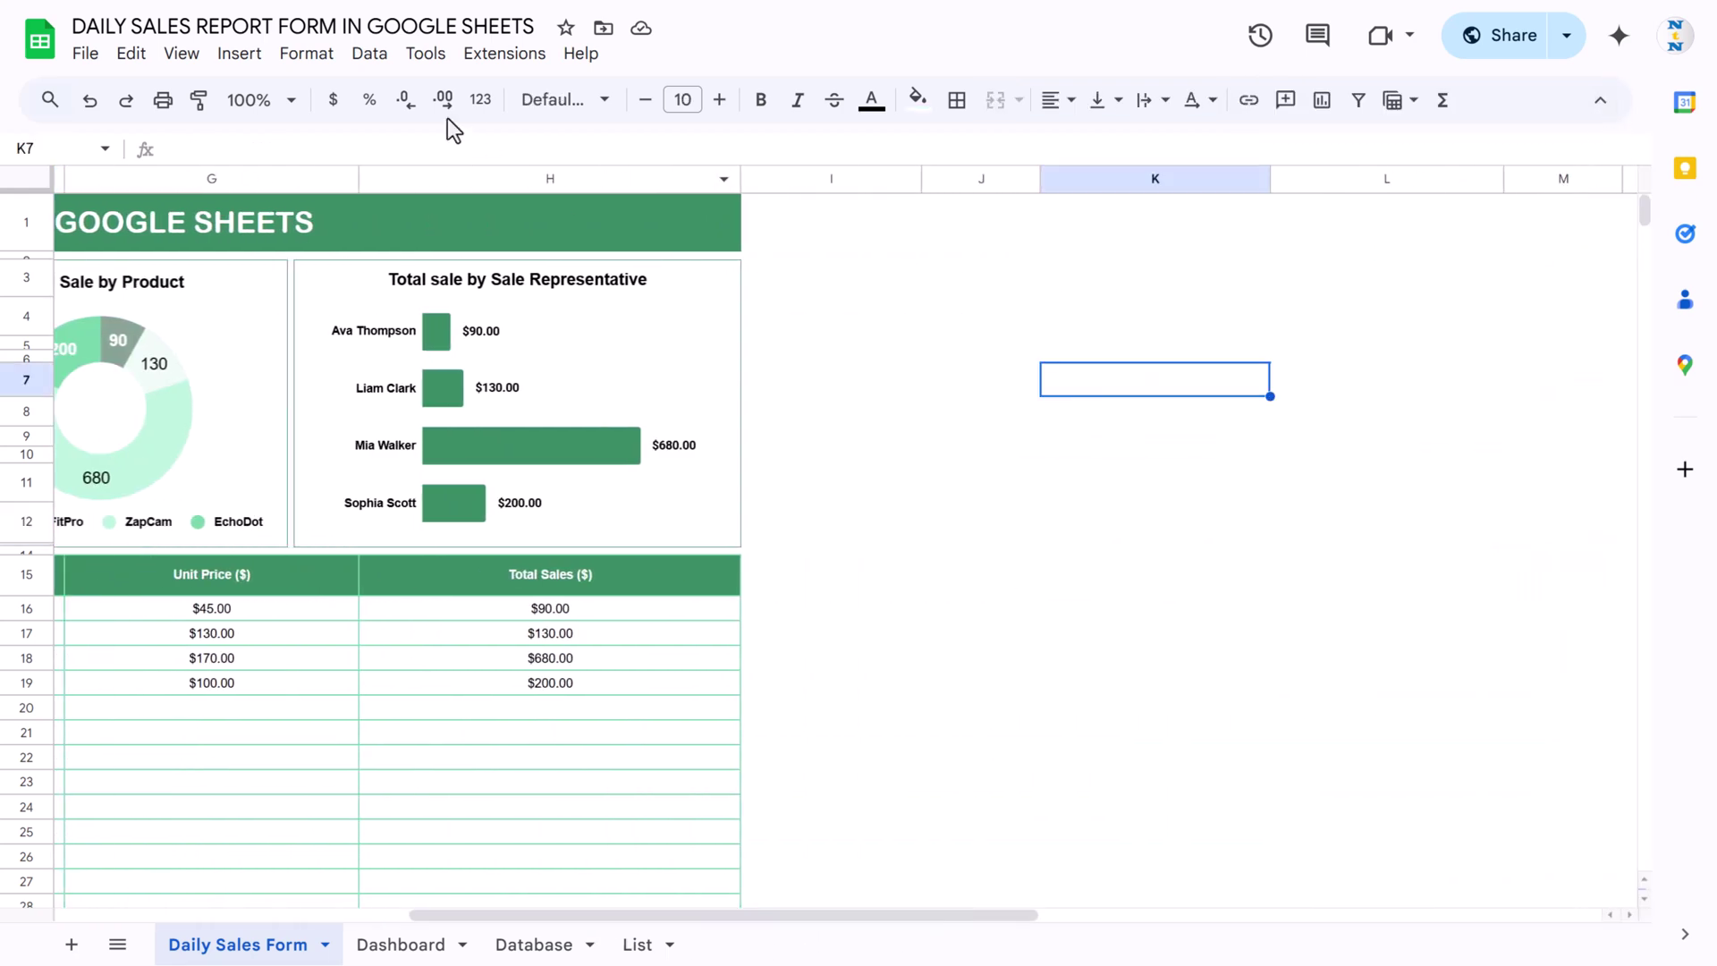
click(232, 59)
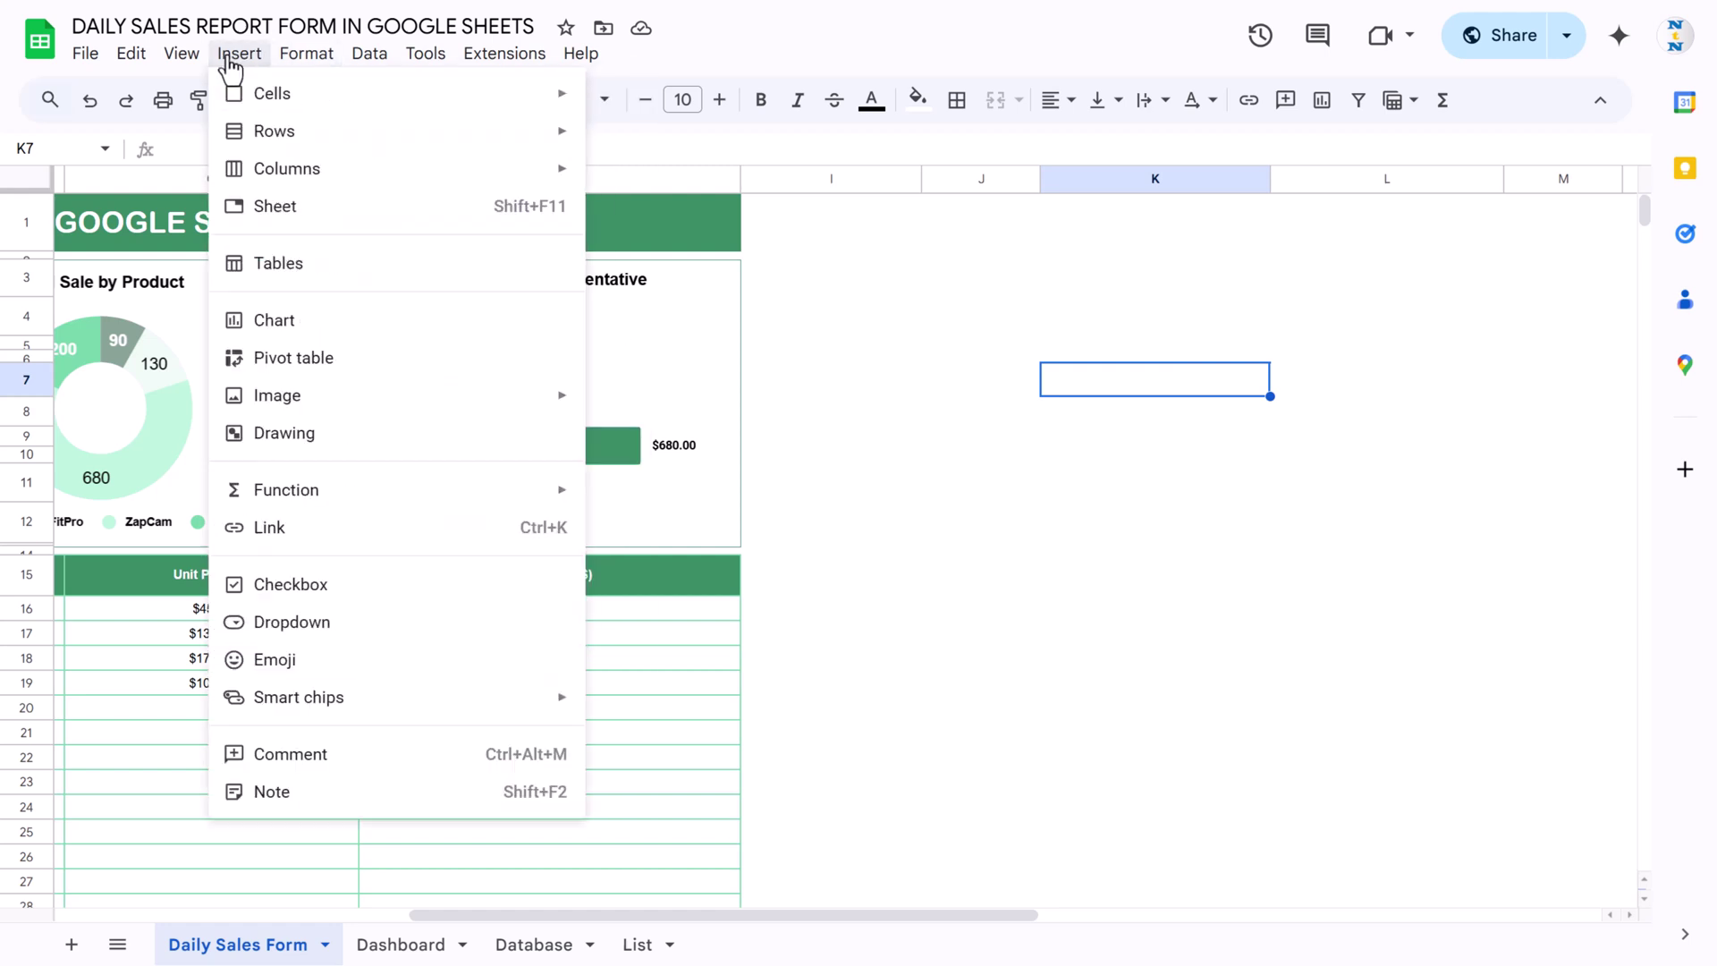
click(275, 320)
drag(673, 372, 1064, 363)
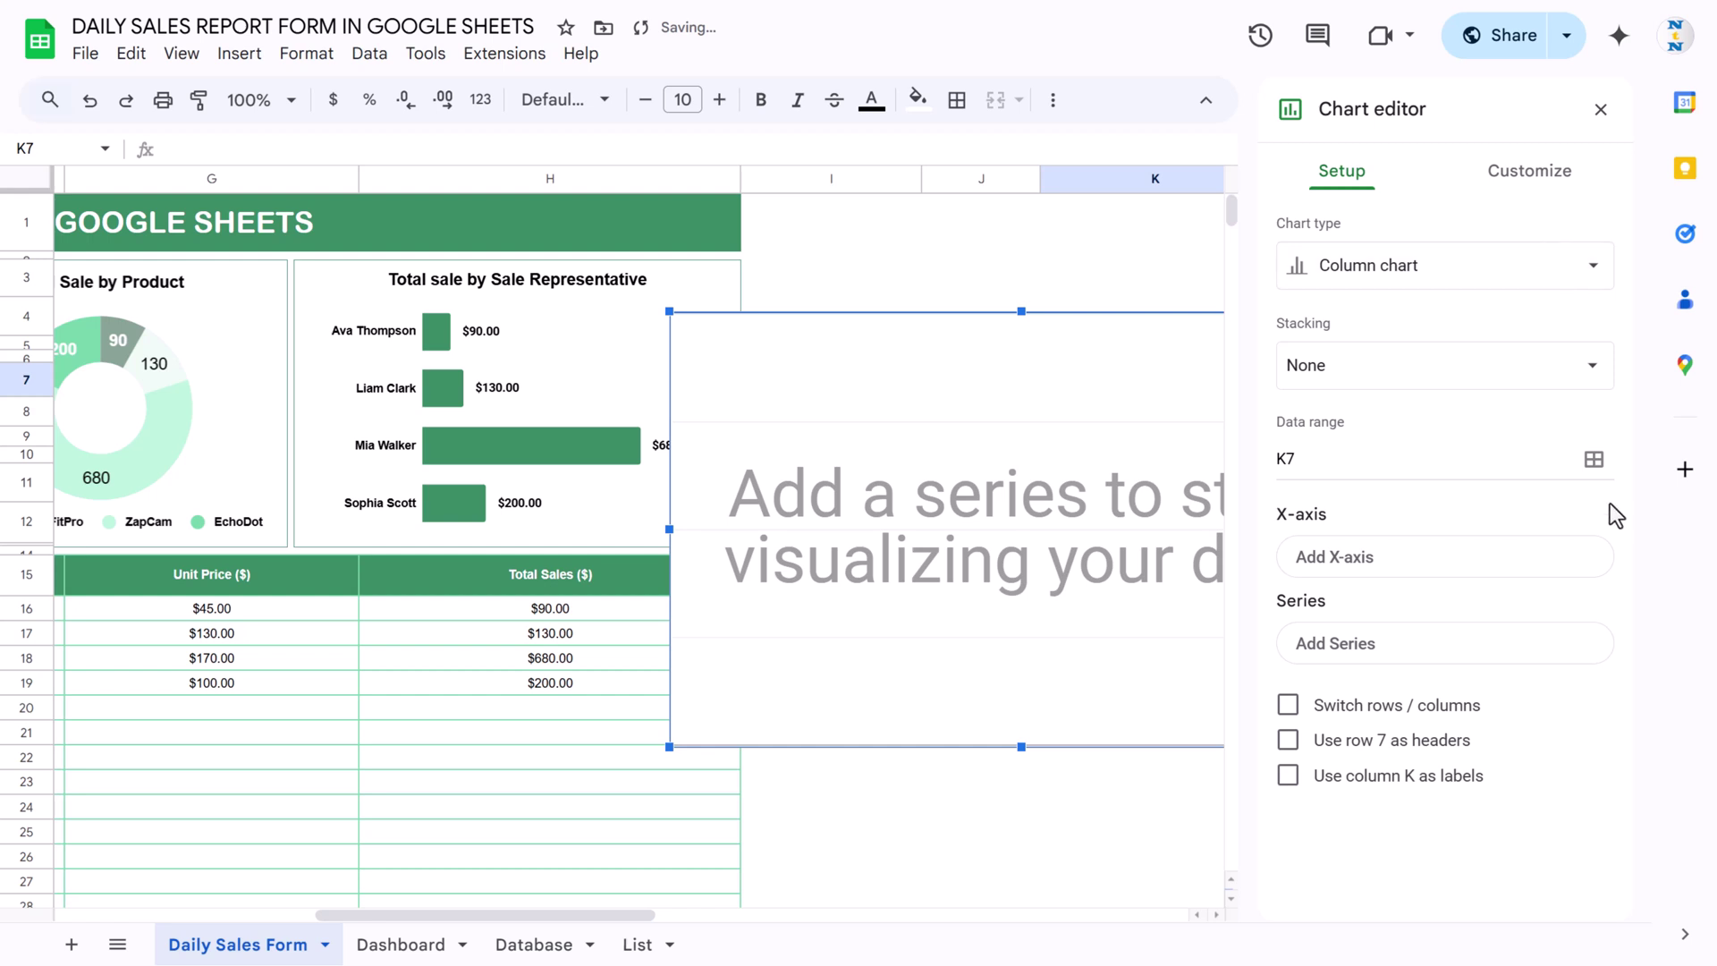
Set the chart's data ranges to Product Name E15:E998 and Quantity F15:F998.
click(1593, 463)
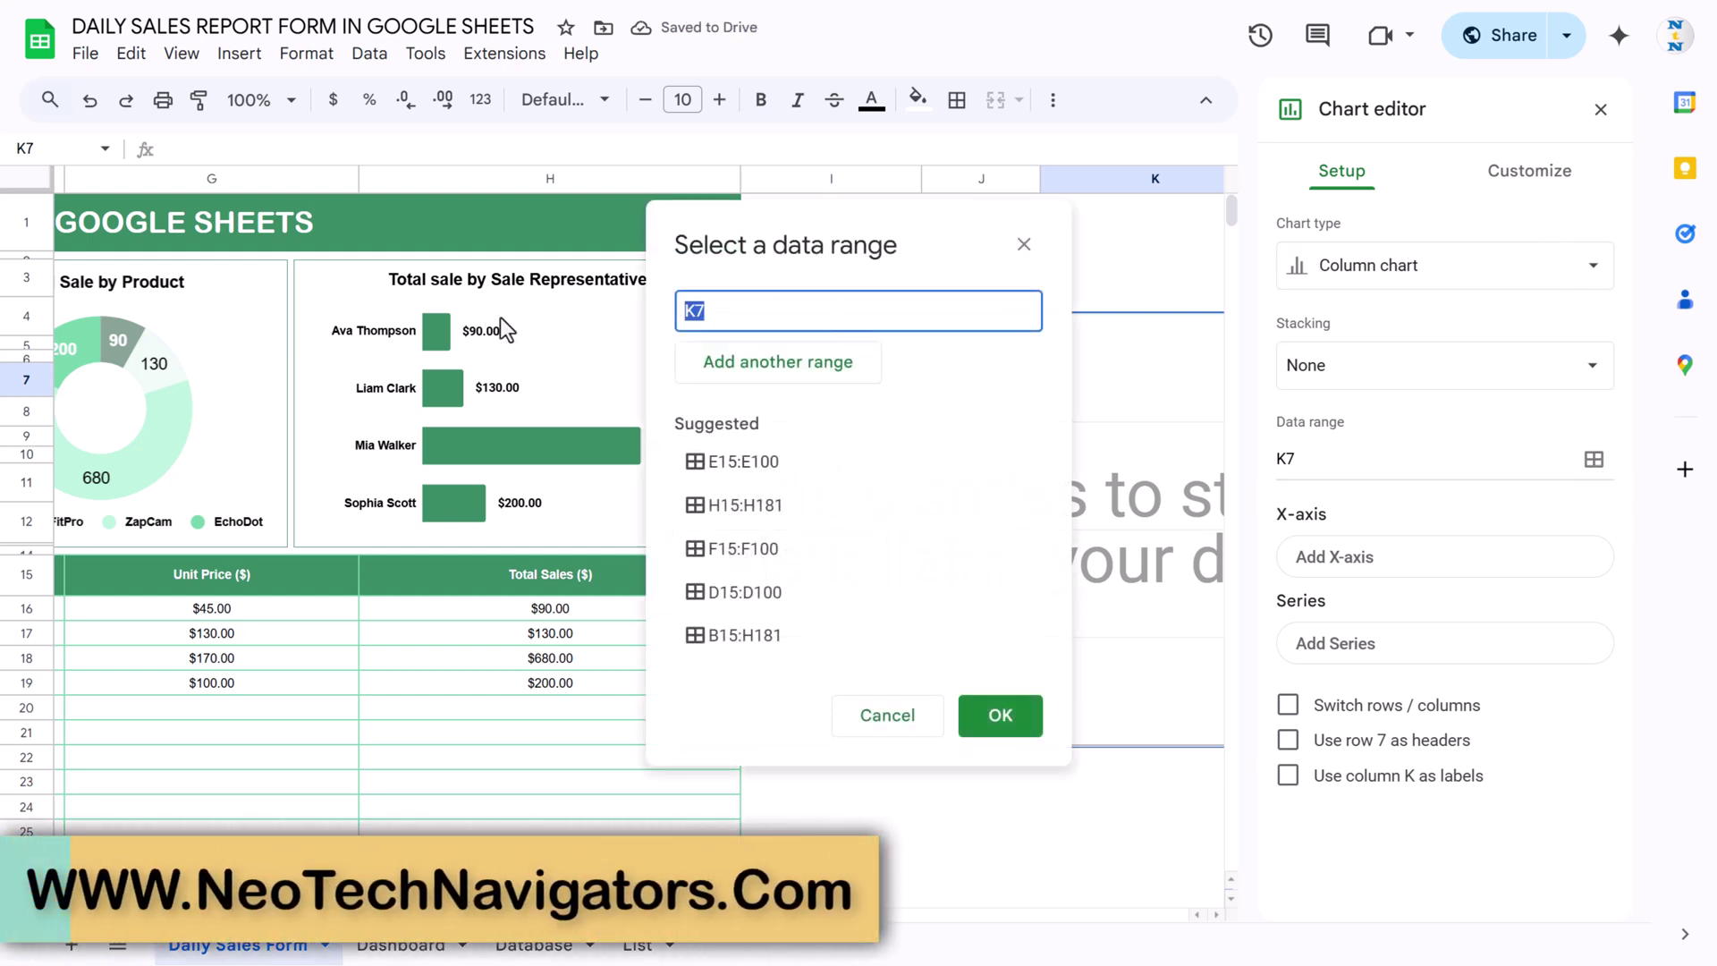
scroll(264, 608, left, 8)
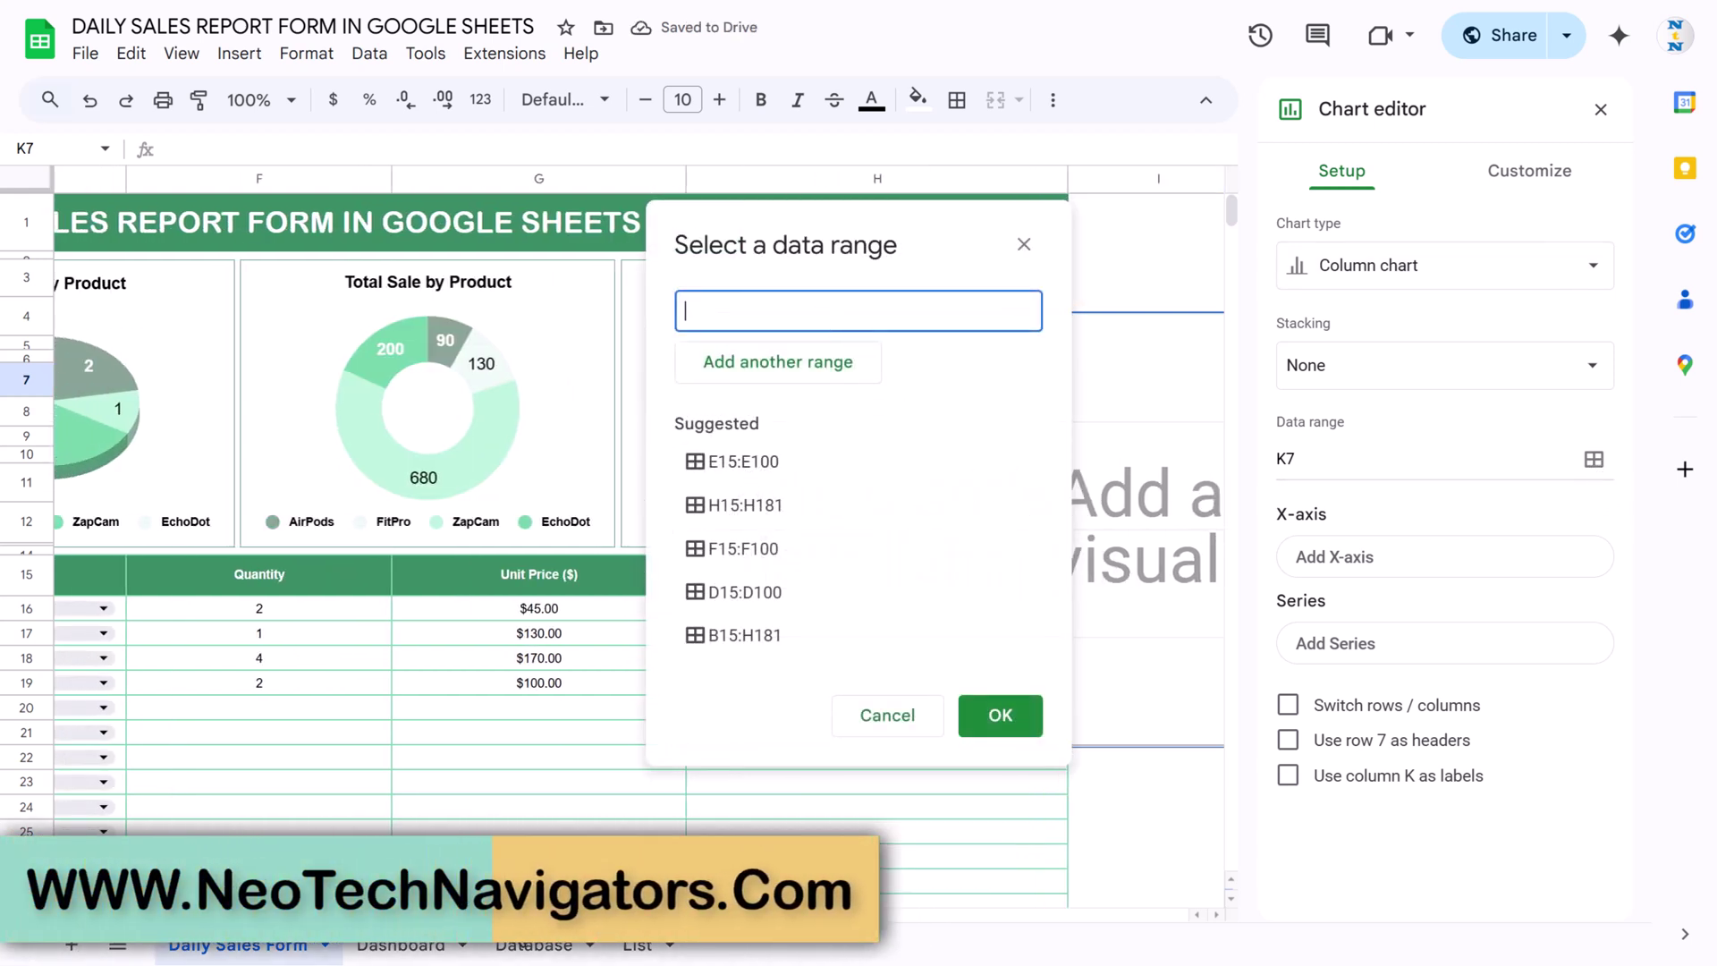
click(345, 574)
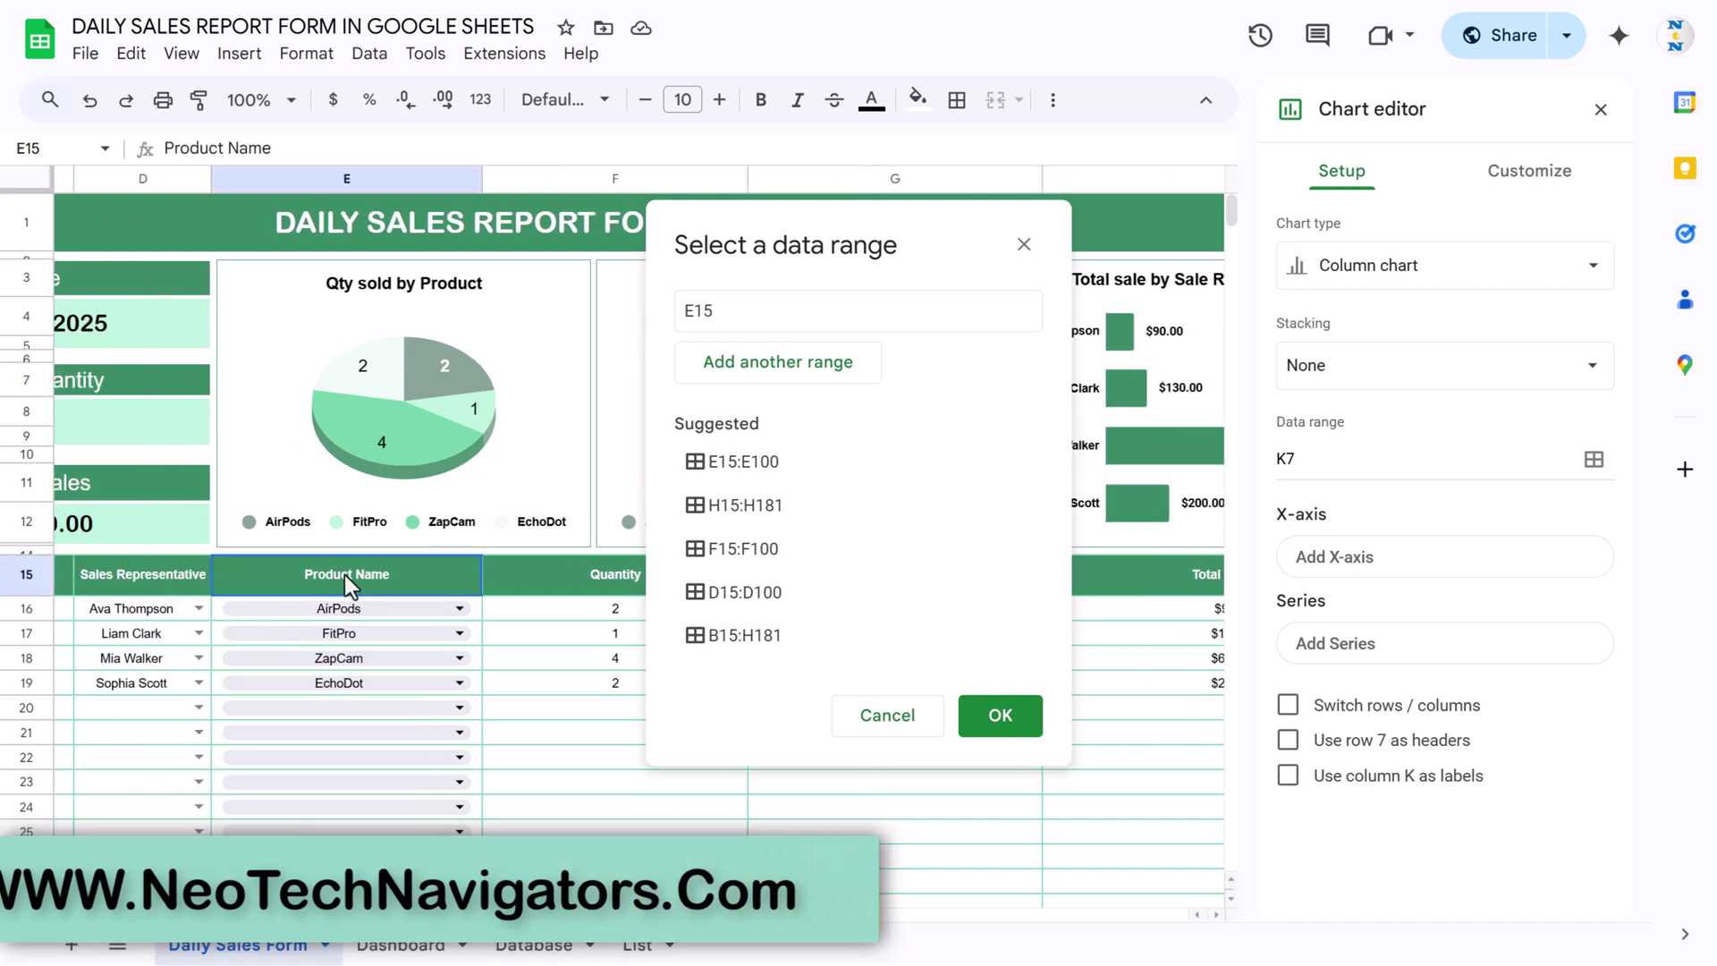
key(ctrl+shift+Down)
key(ctrl+shift+Down)
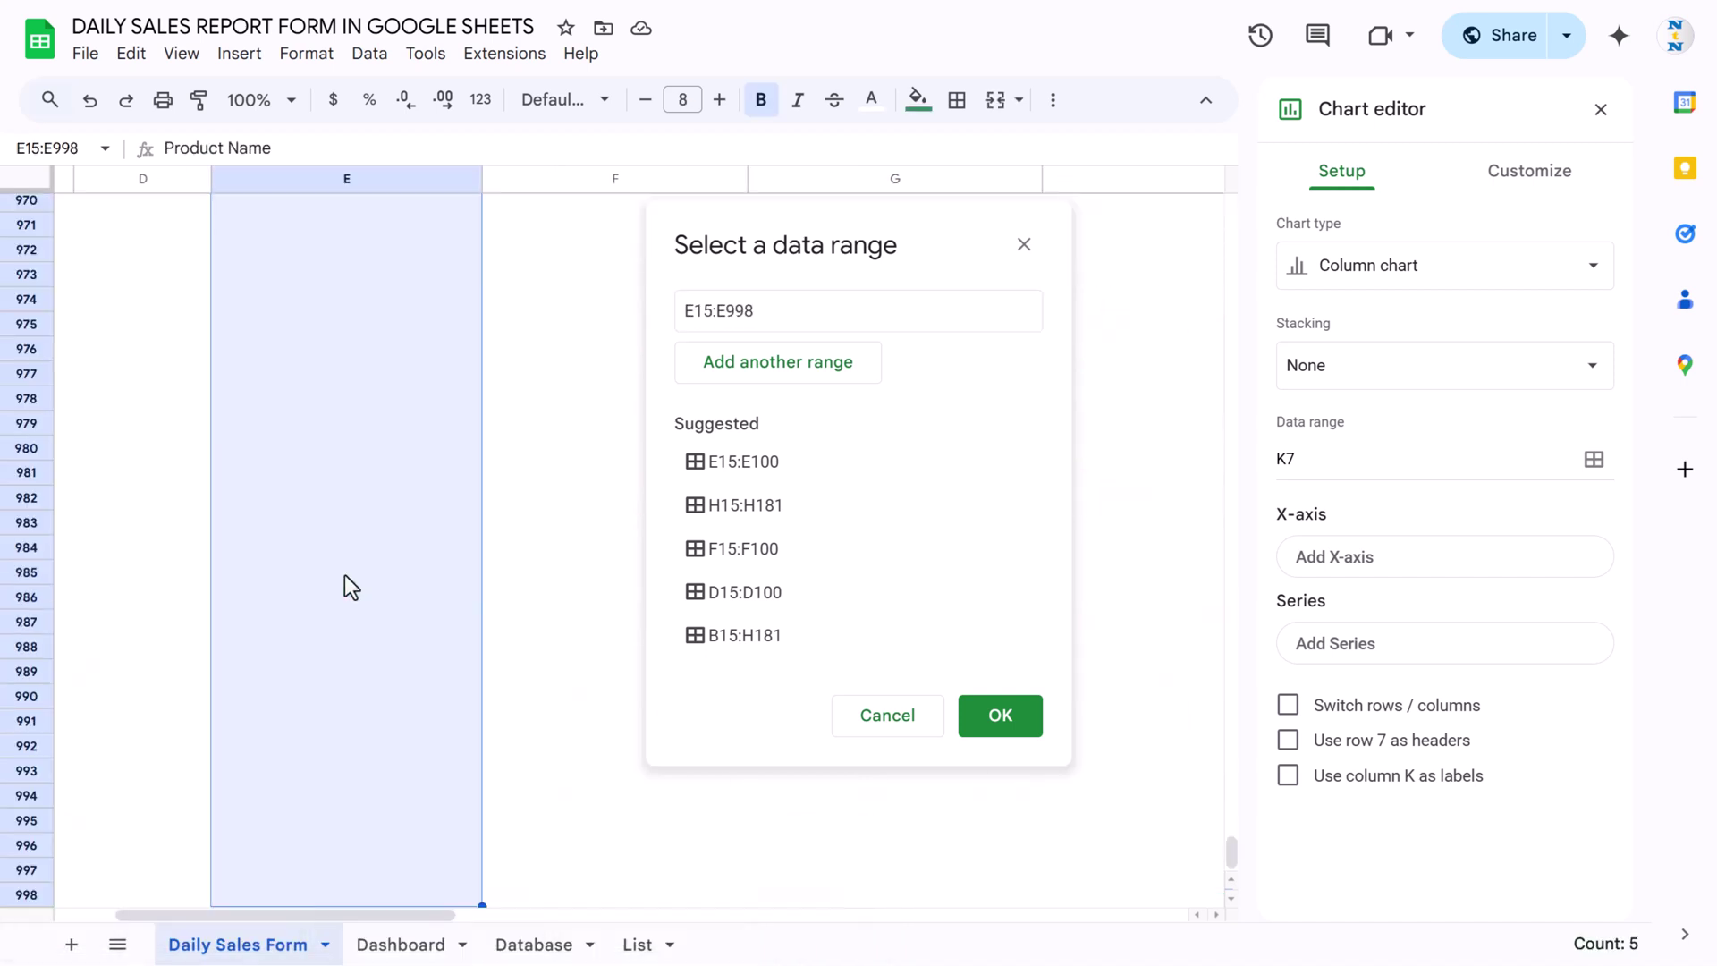
click(780, 362)
click(549, 396)
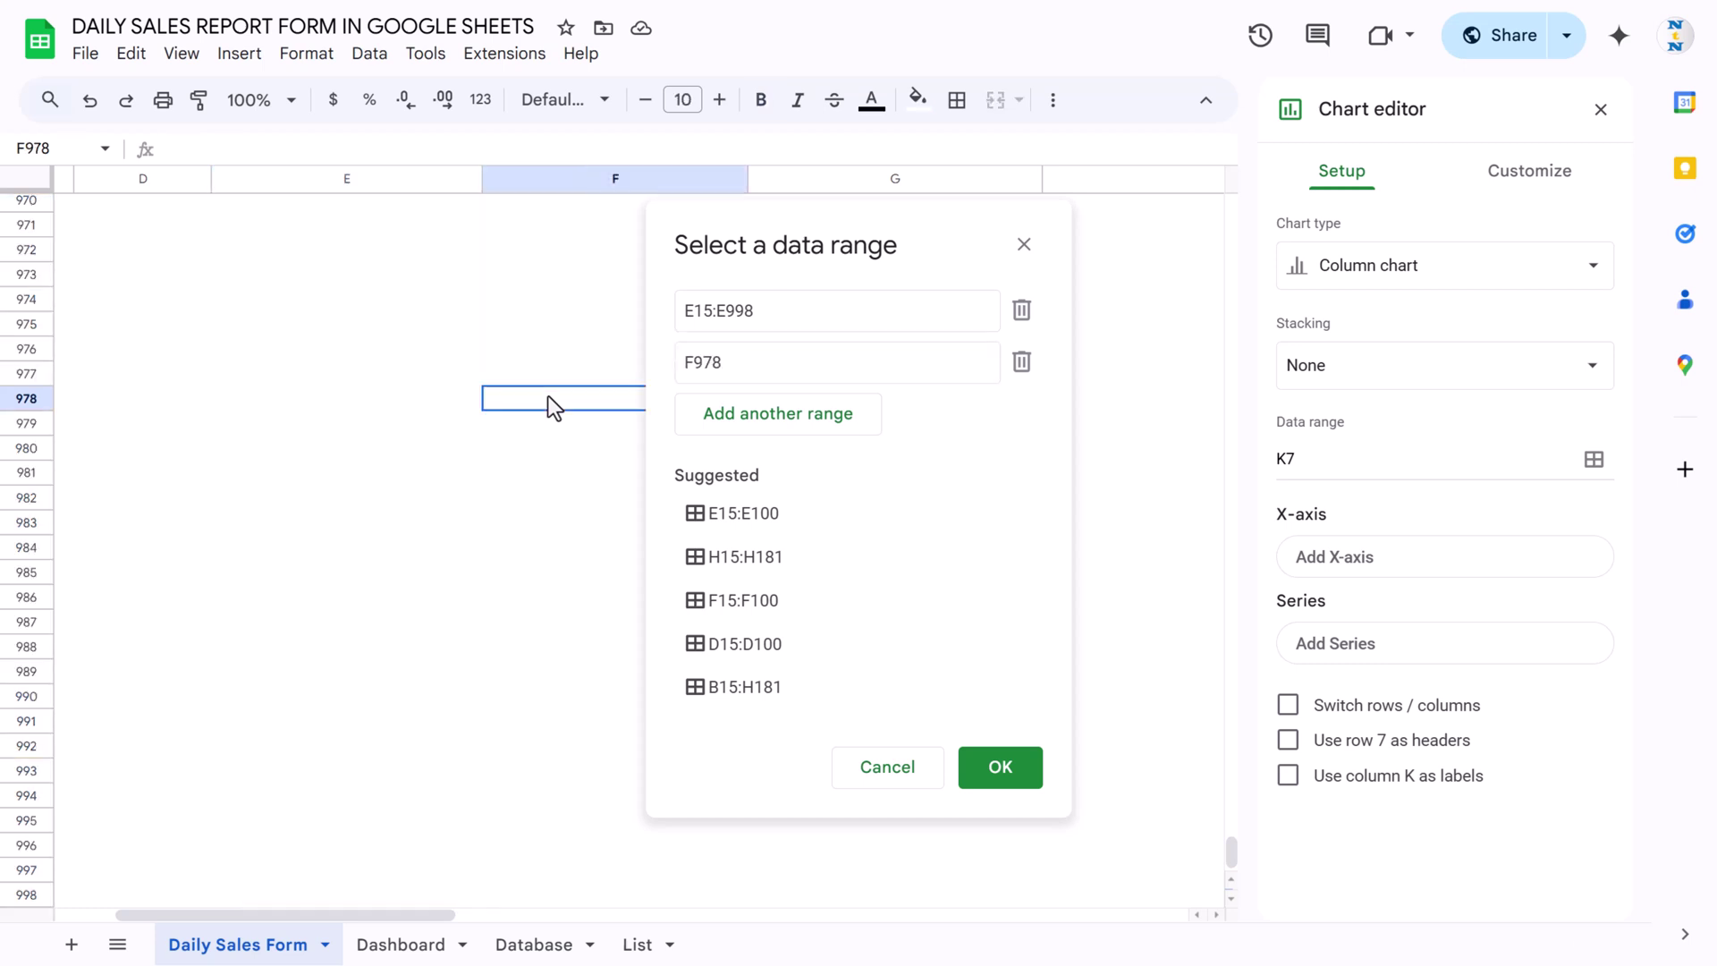
key(ctrl+Up)
key(ctrl+Up)
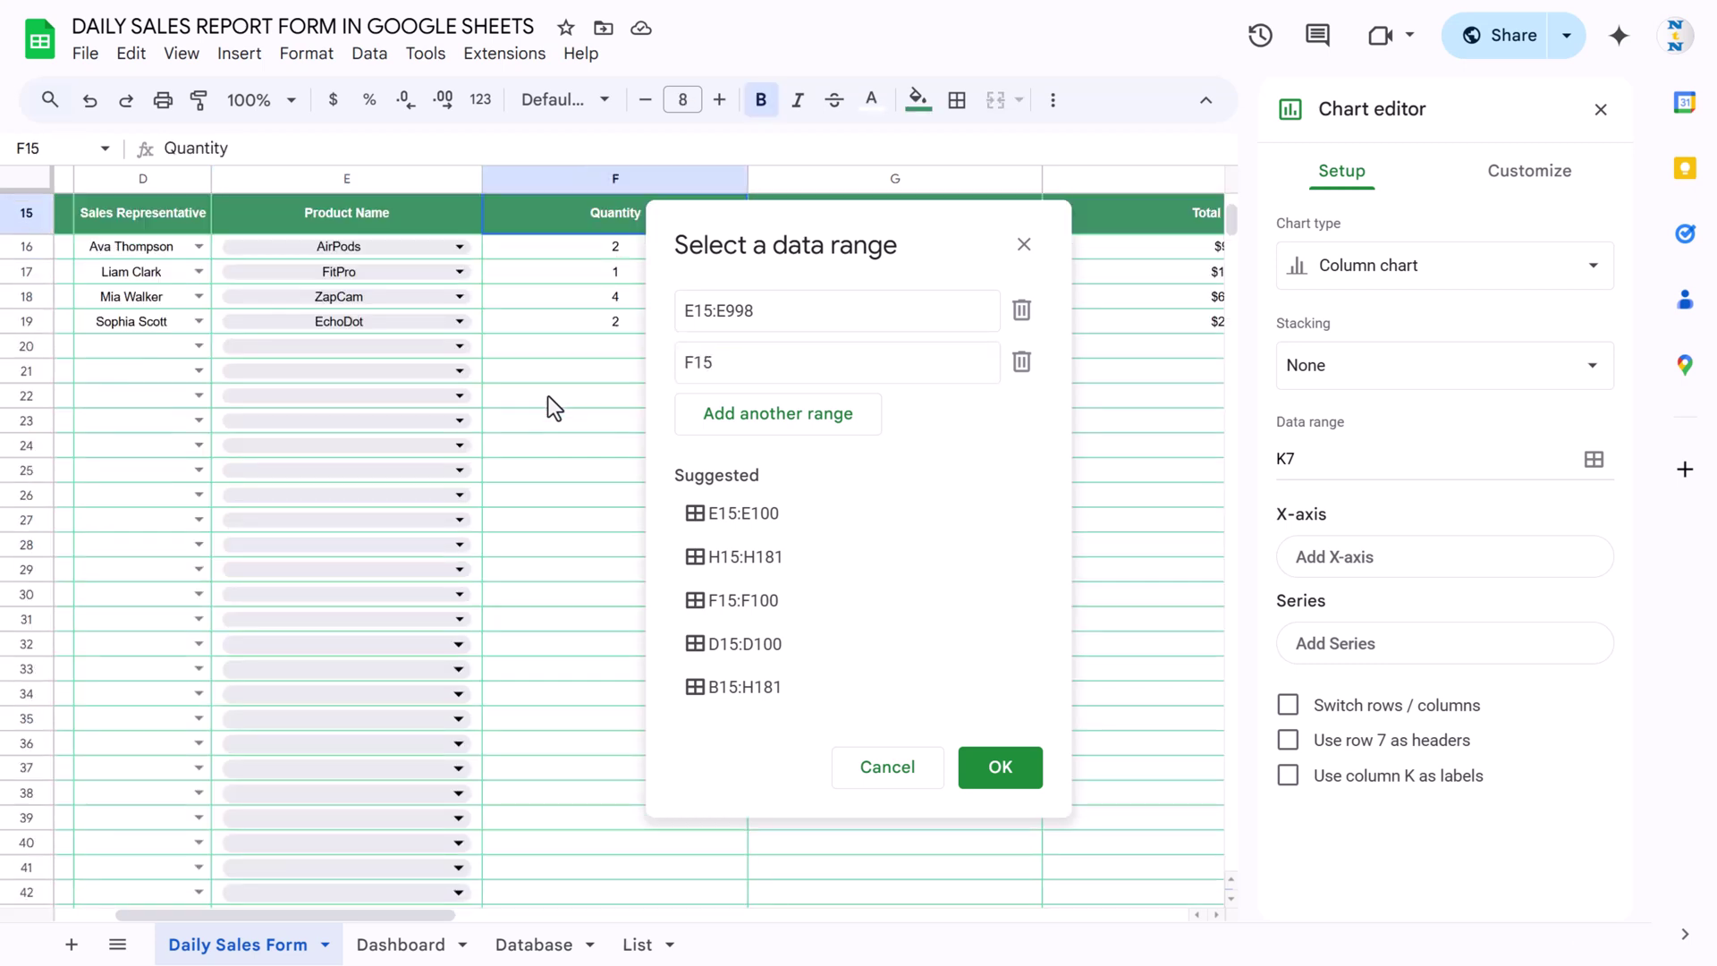
key(ctrl+shift+Down)
key(ctrl+shift+Down)
click(994, 775)
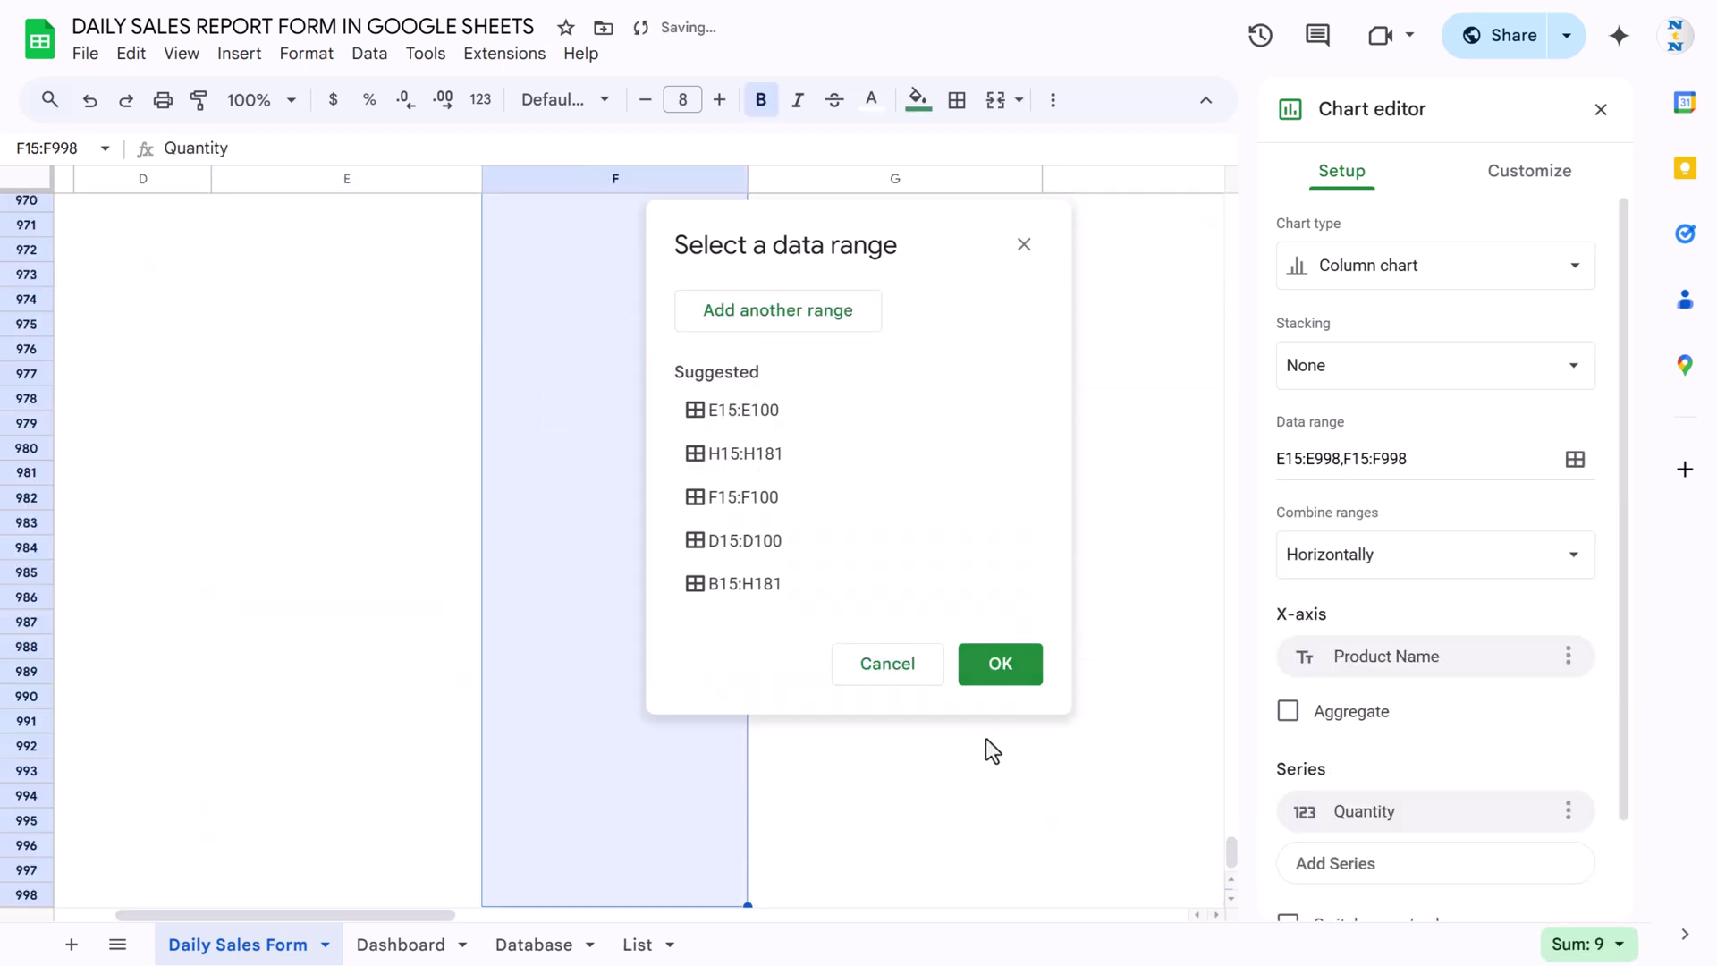
drag(385, 915, 724, 926)
drag(1231, 857, 1257, 187)
click(696, 341)
Move the chart further right and change it to a pie chart.
drag(759, 340, 952, 340)
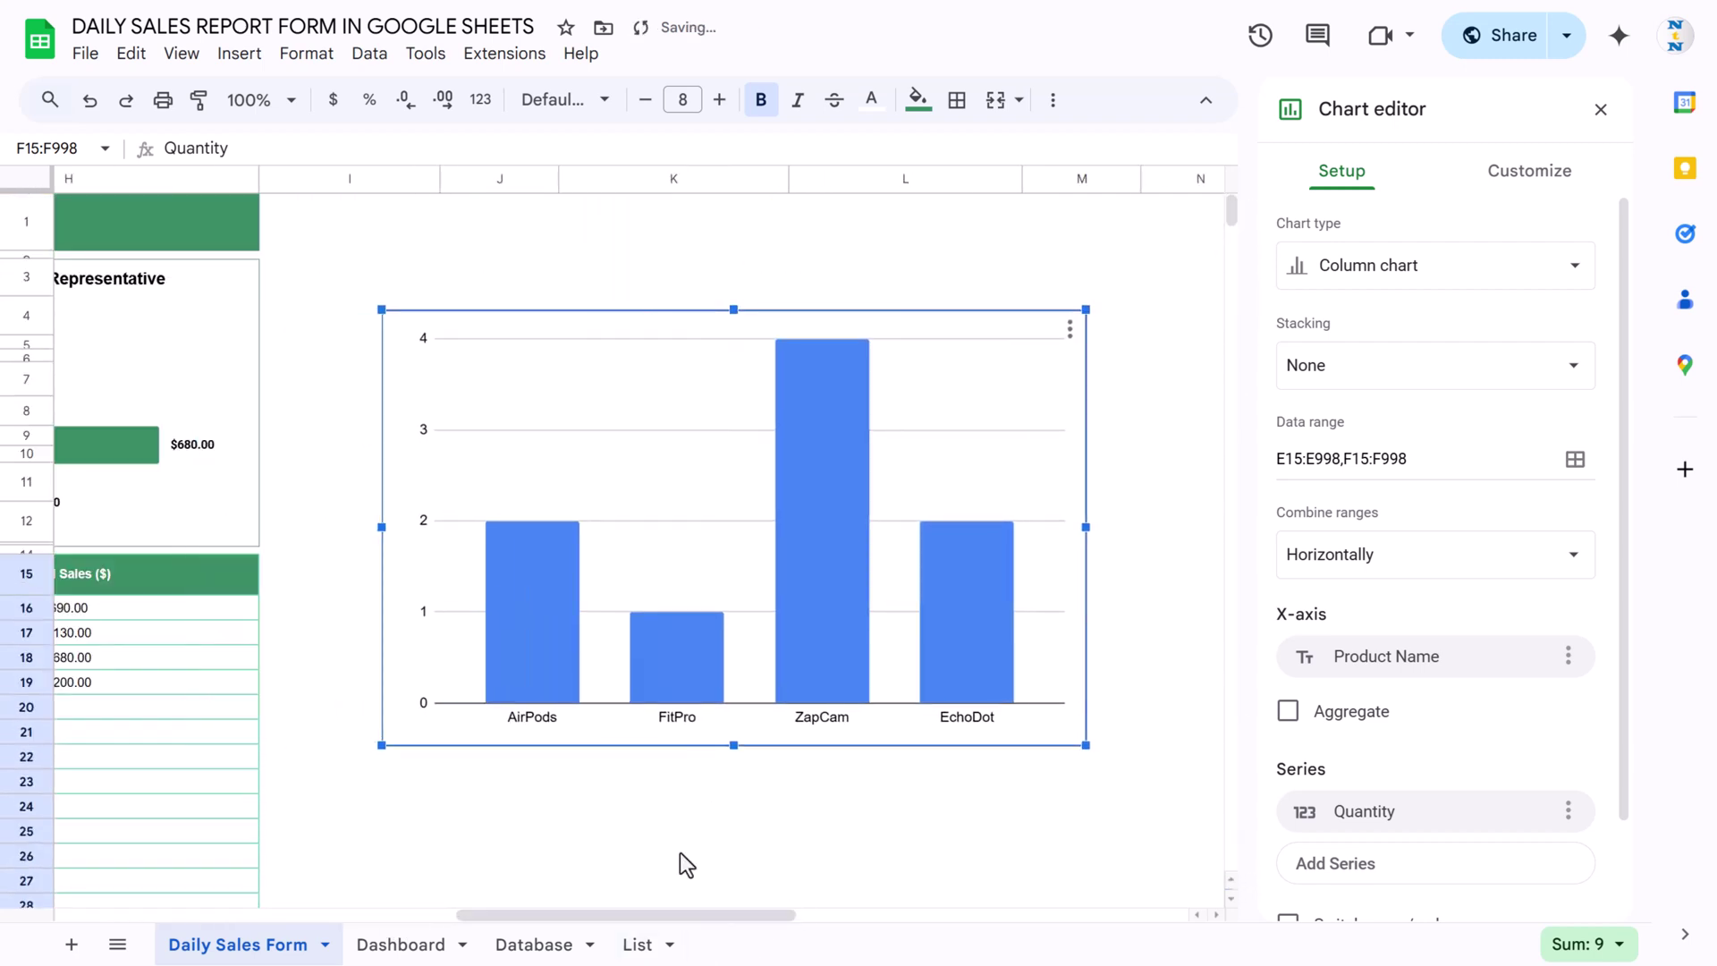
click(1378, 285)
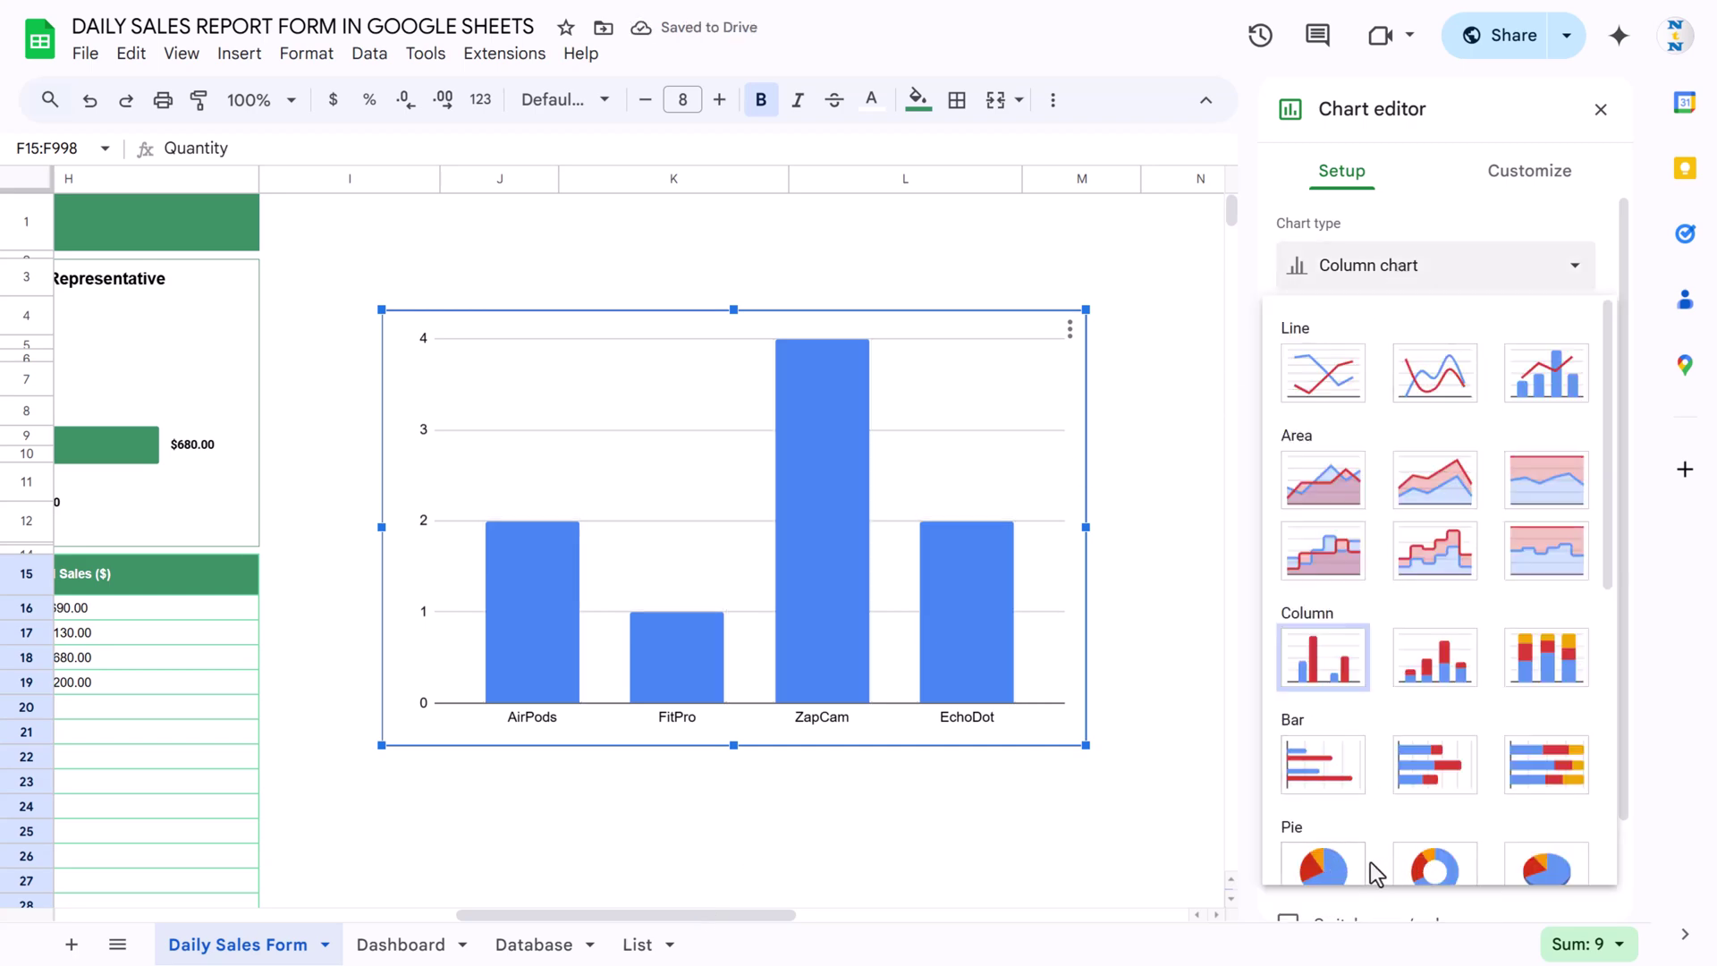
click(1336, 866)
drag(662, 913, 750, 921)
click(1464, 269)
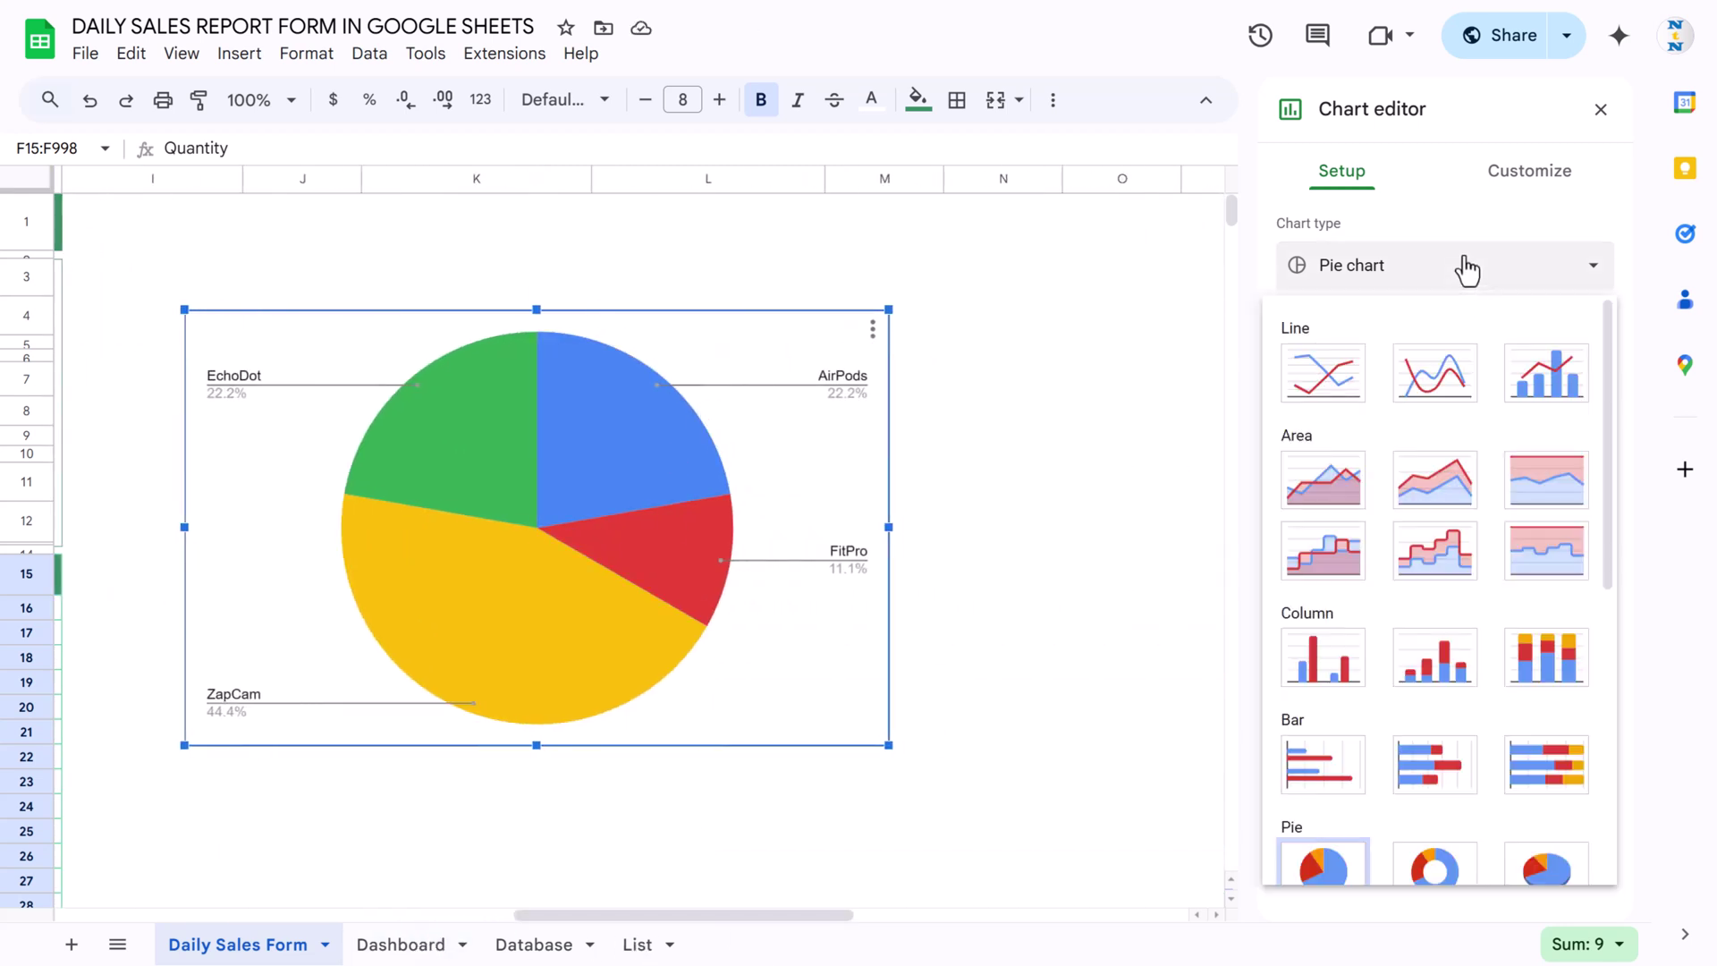
click(1544, 163)
click(1544, 163)
Make the pie 3D, colouring the AirPods slice light green and FitPro green.
click(1366, 231)
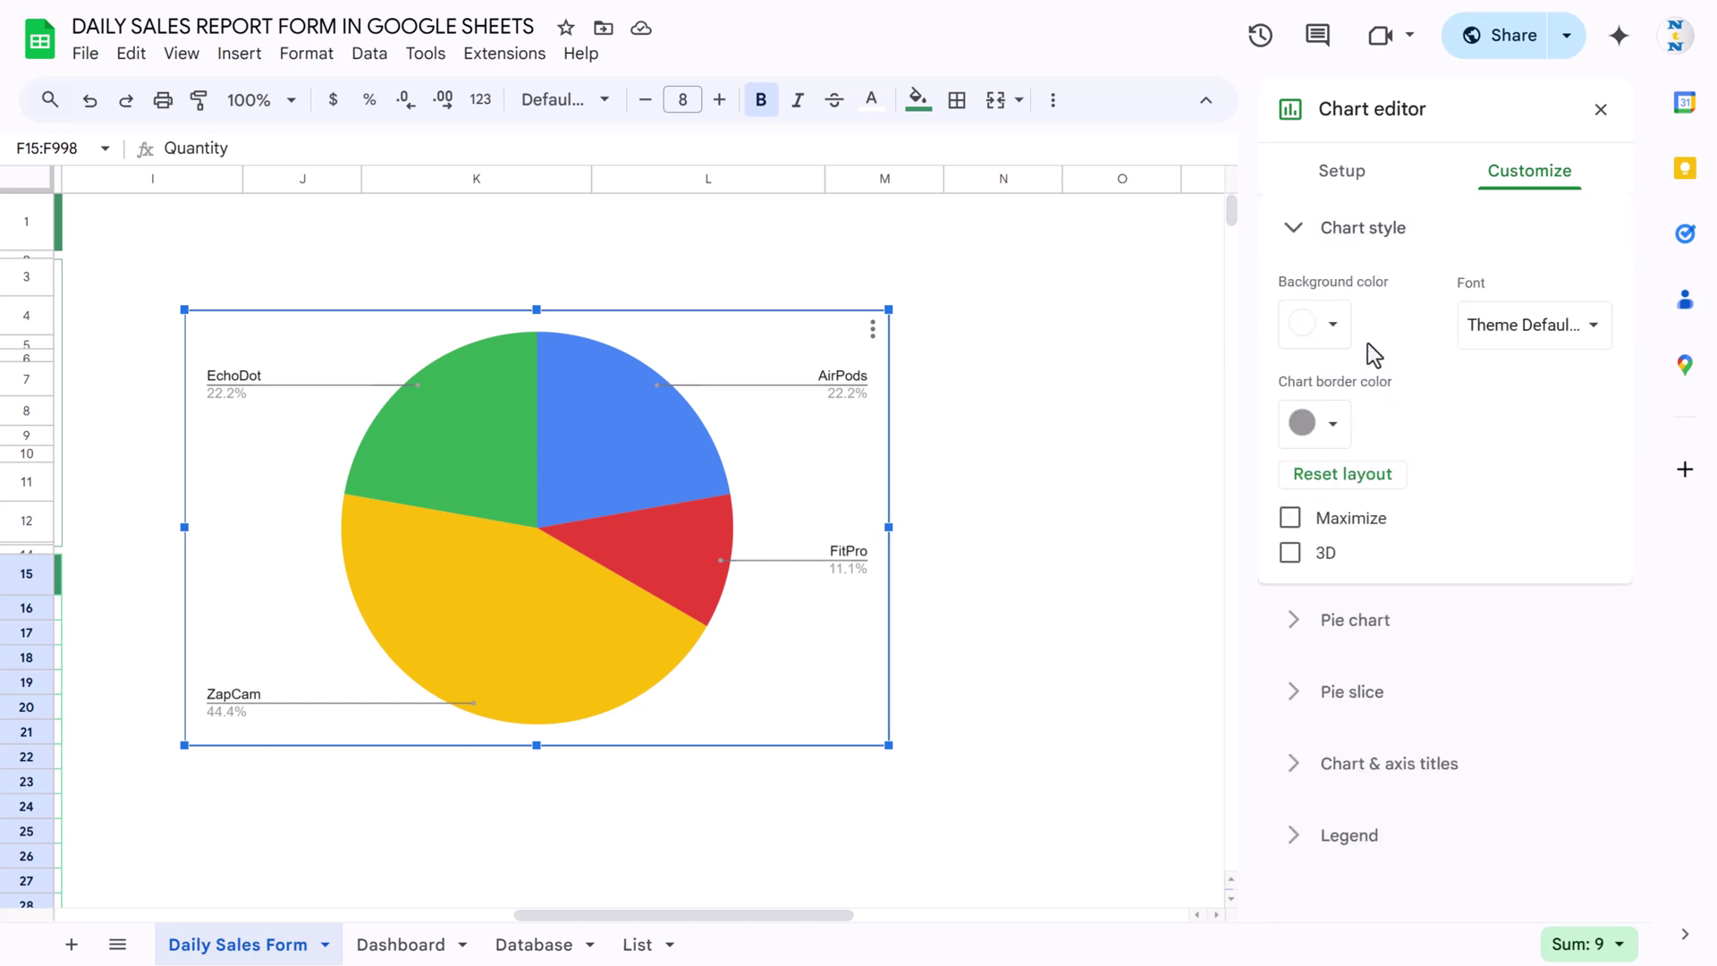
click(1293, 561)
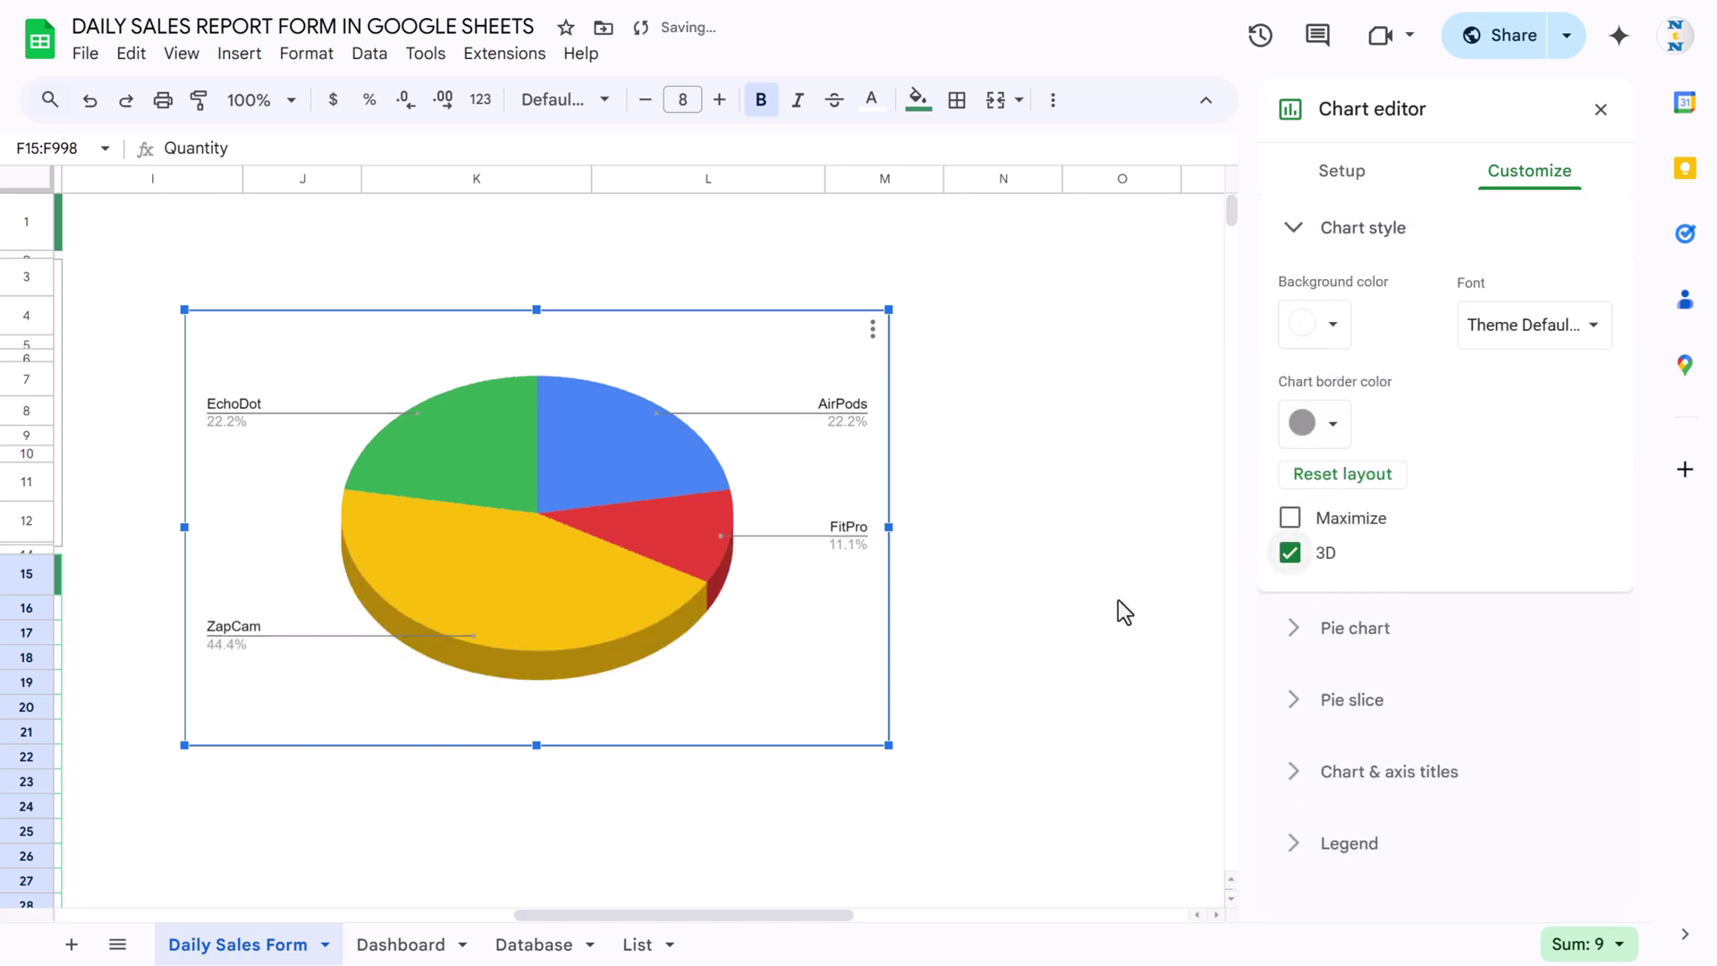
click(1350, 706)
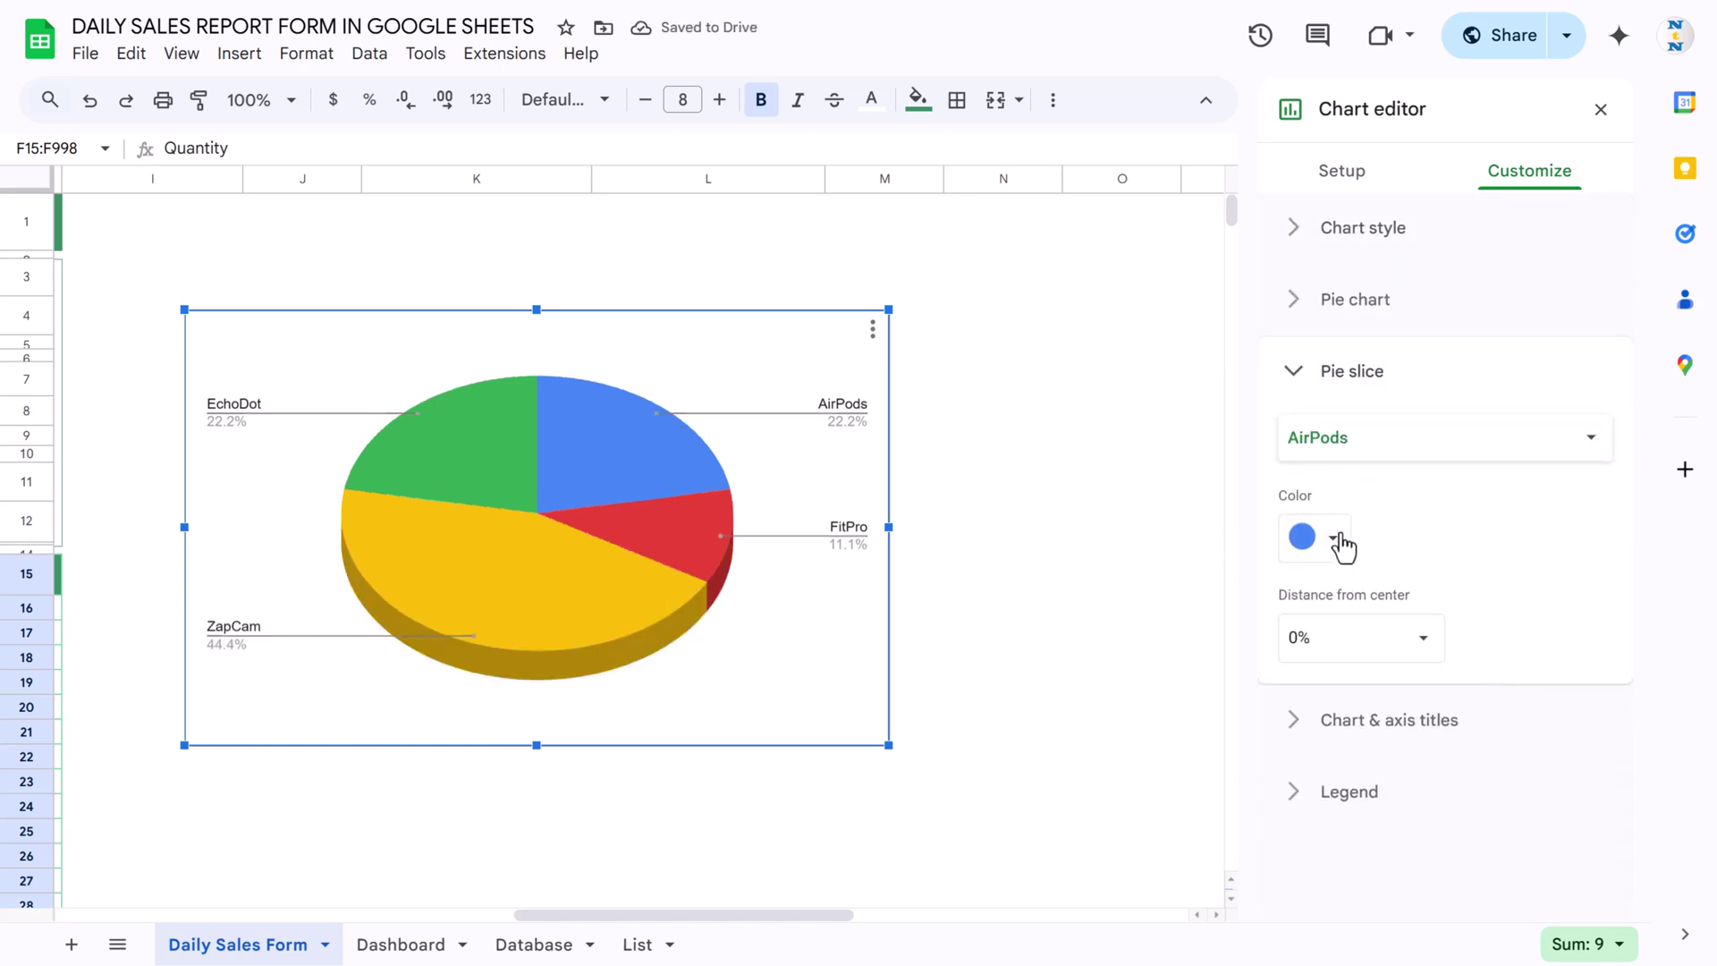
click(1333, 540)
click(1404, 703)
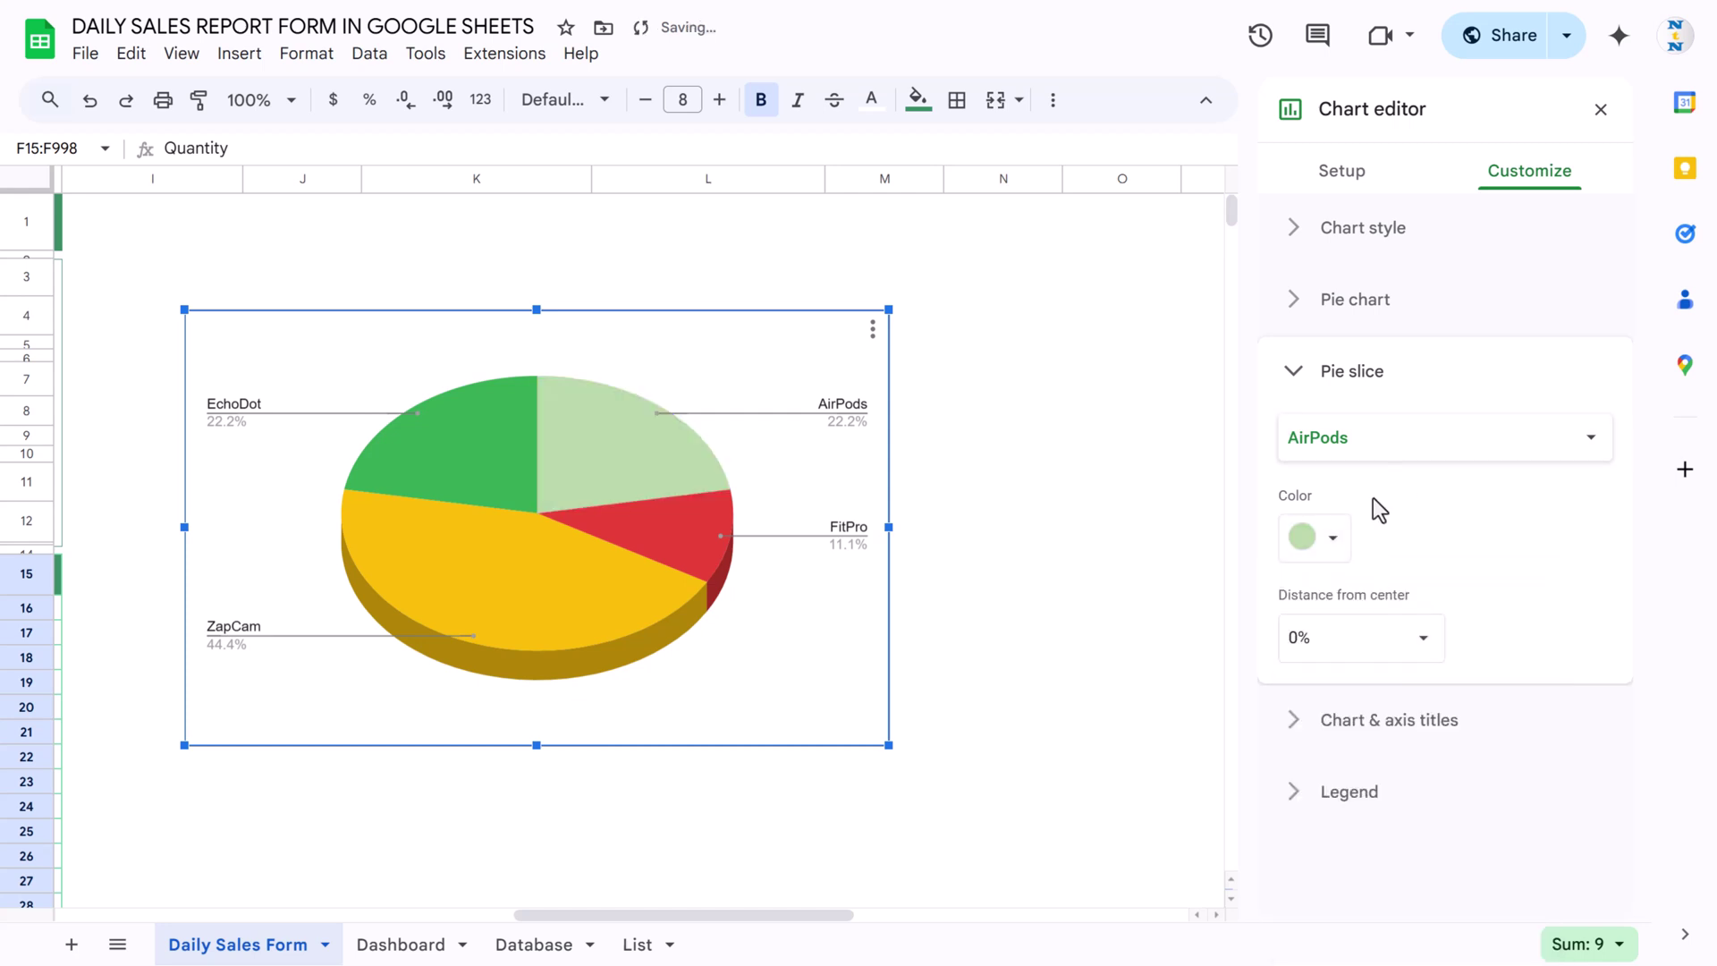
click(1395, 451)
click(1368, 472)
click(1334, 541)
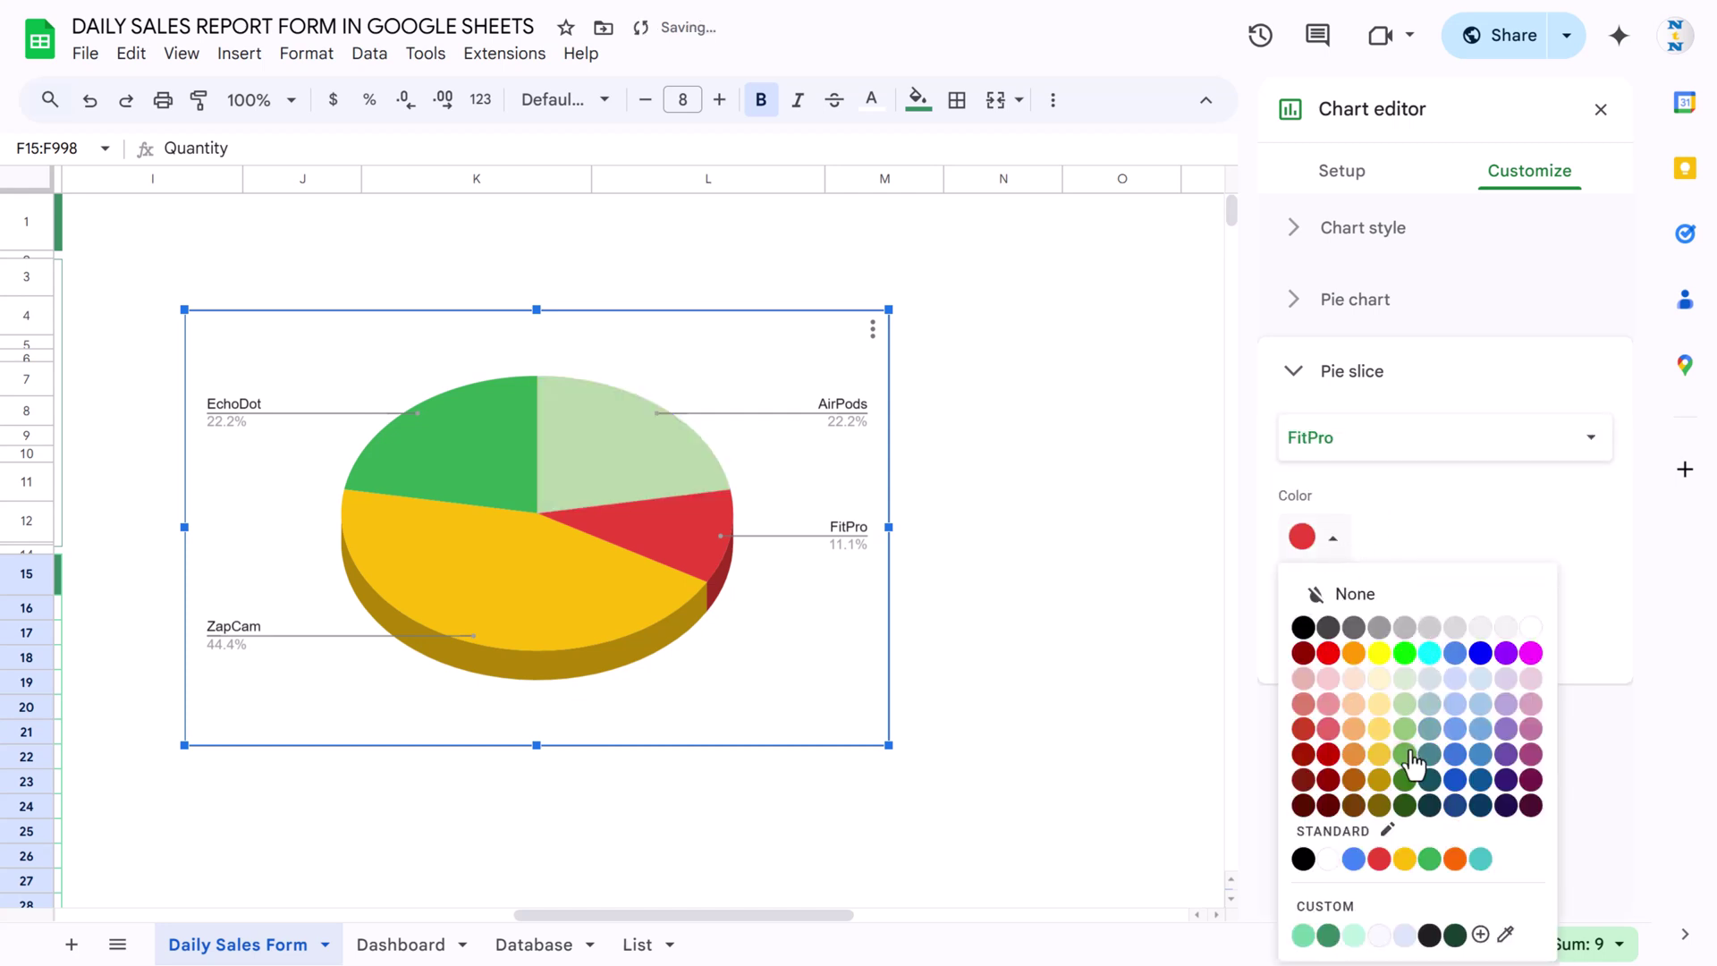
click(1410, 774)
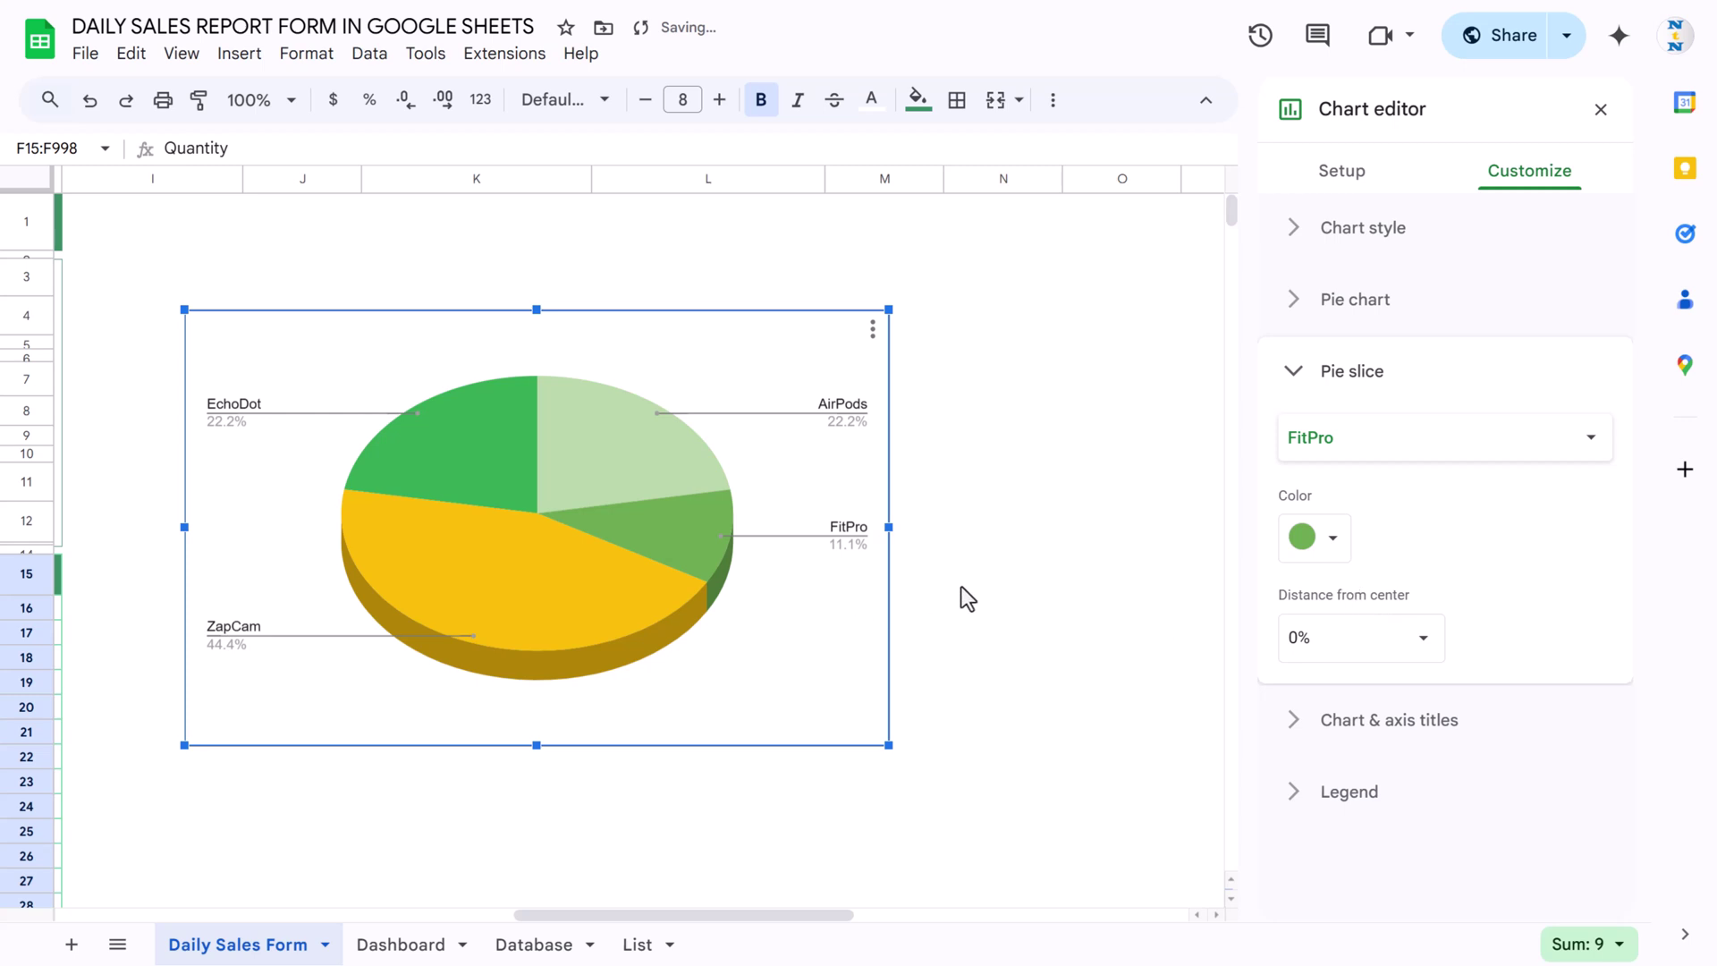
Expand the Pie chart options to review them, then collapse them.
click(733, 339)
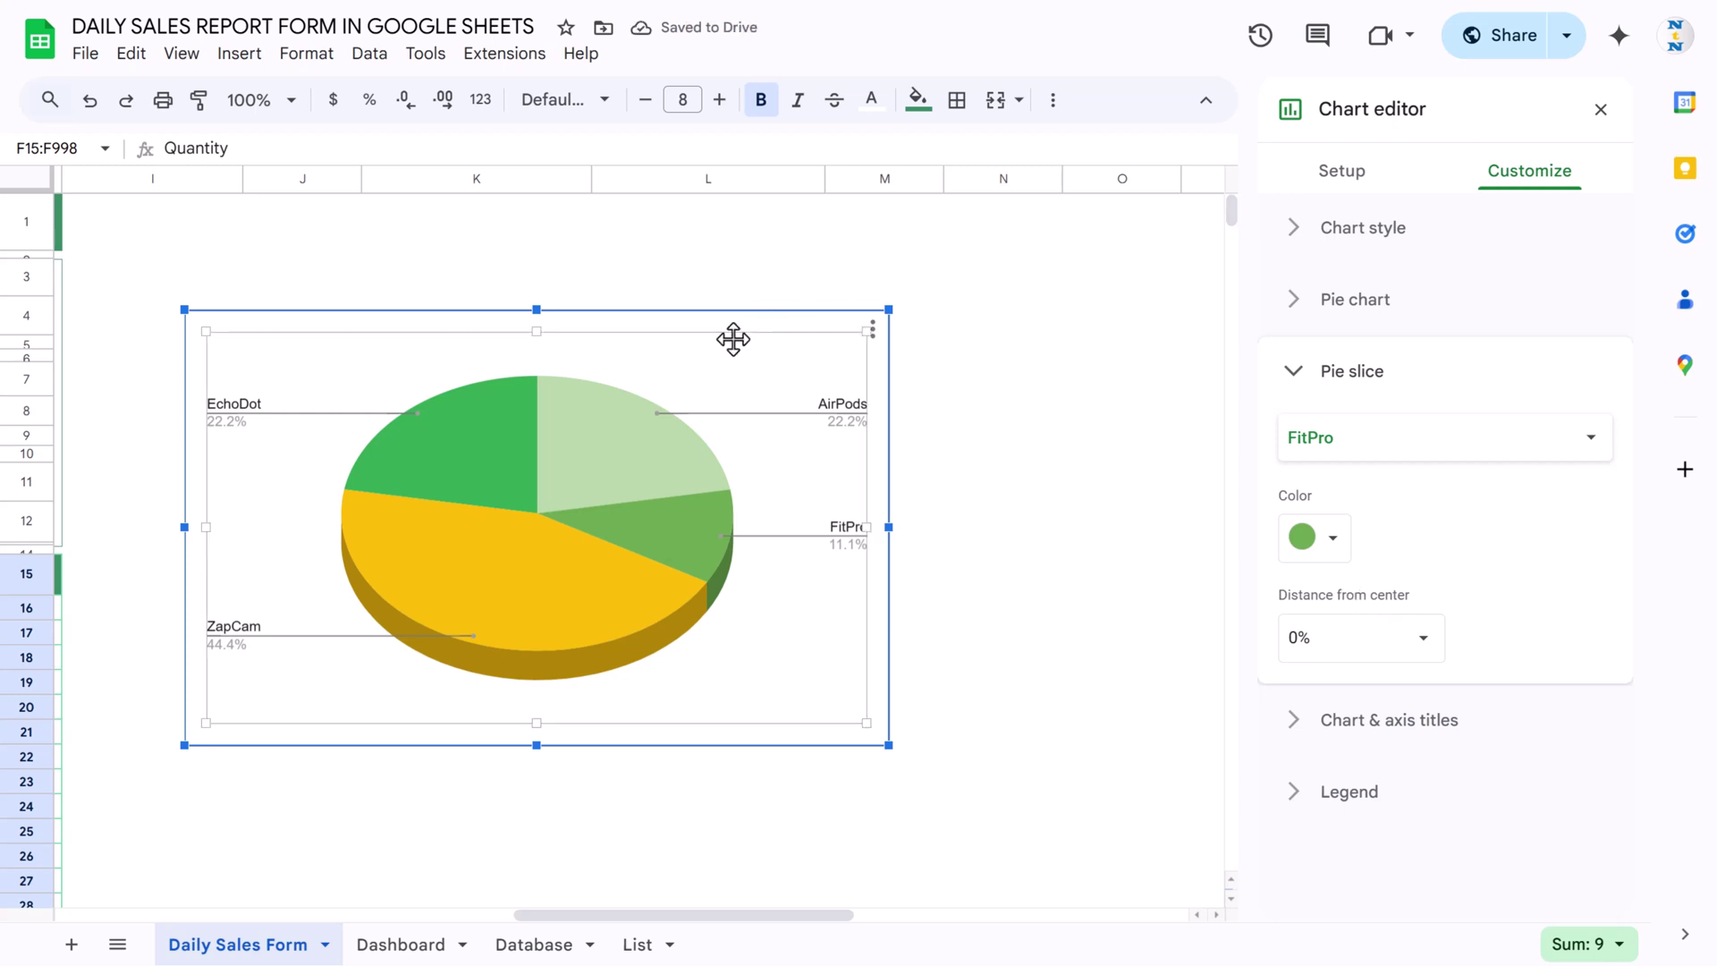
click(1408, 301)
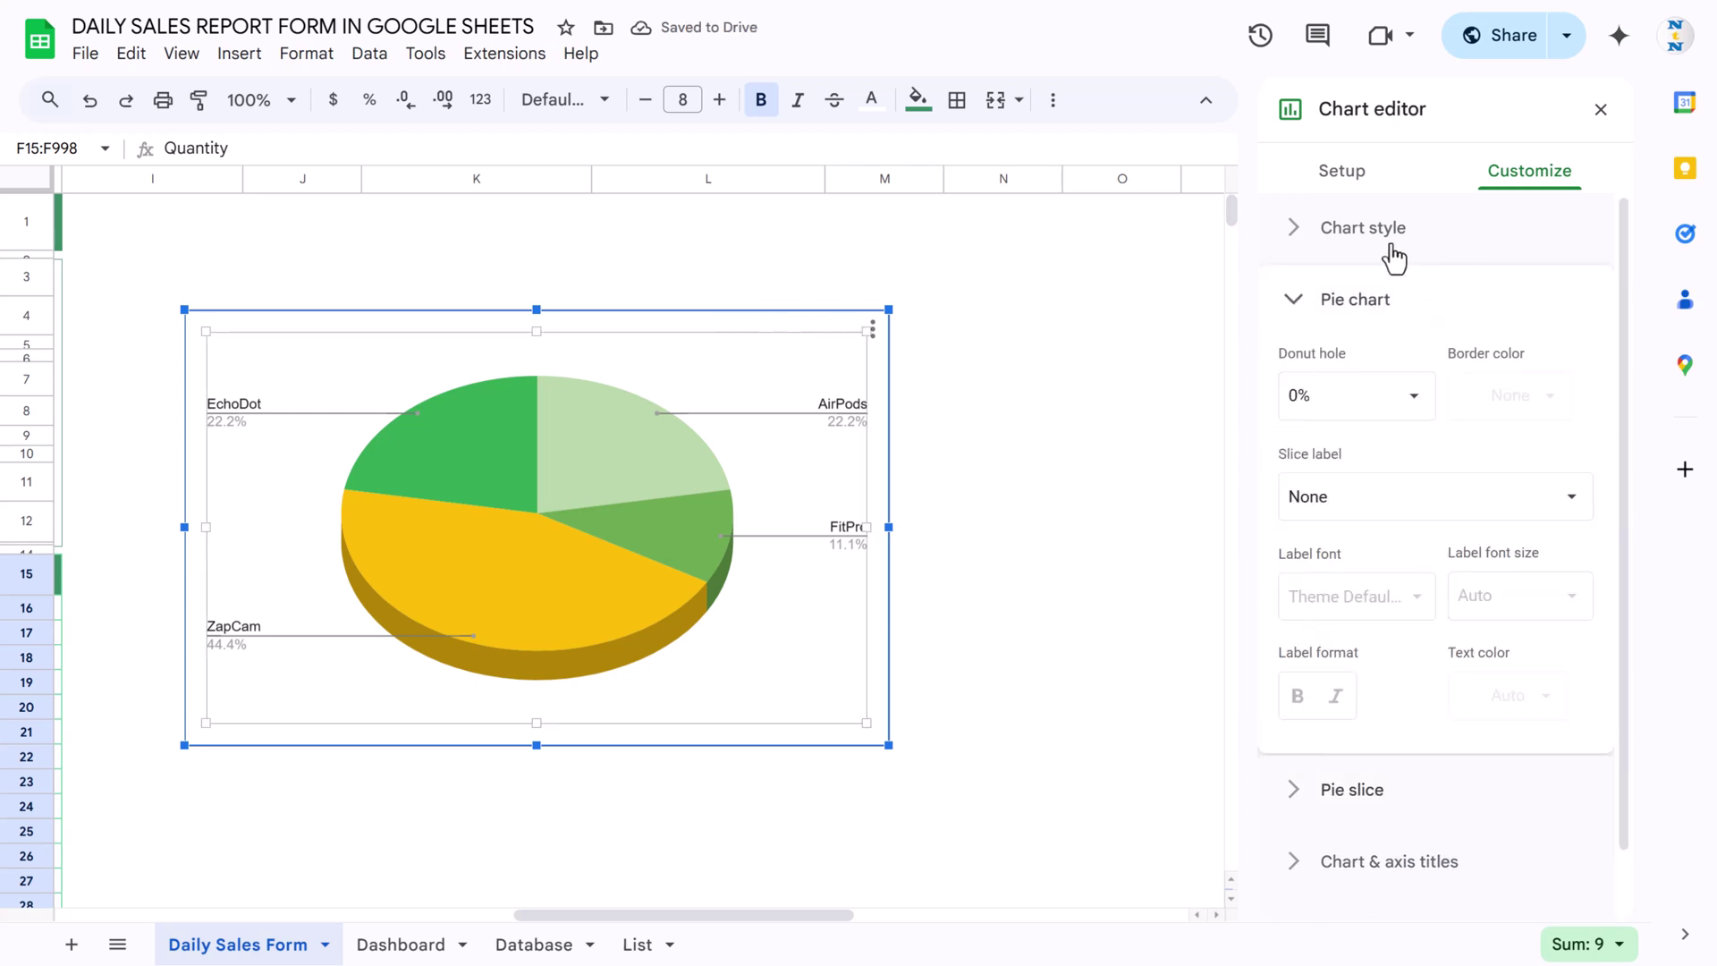
click(1456, 306)
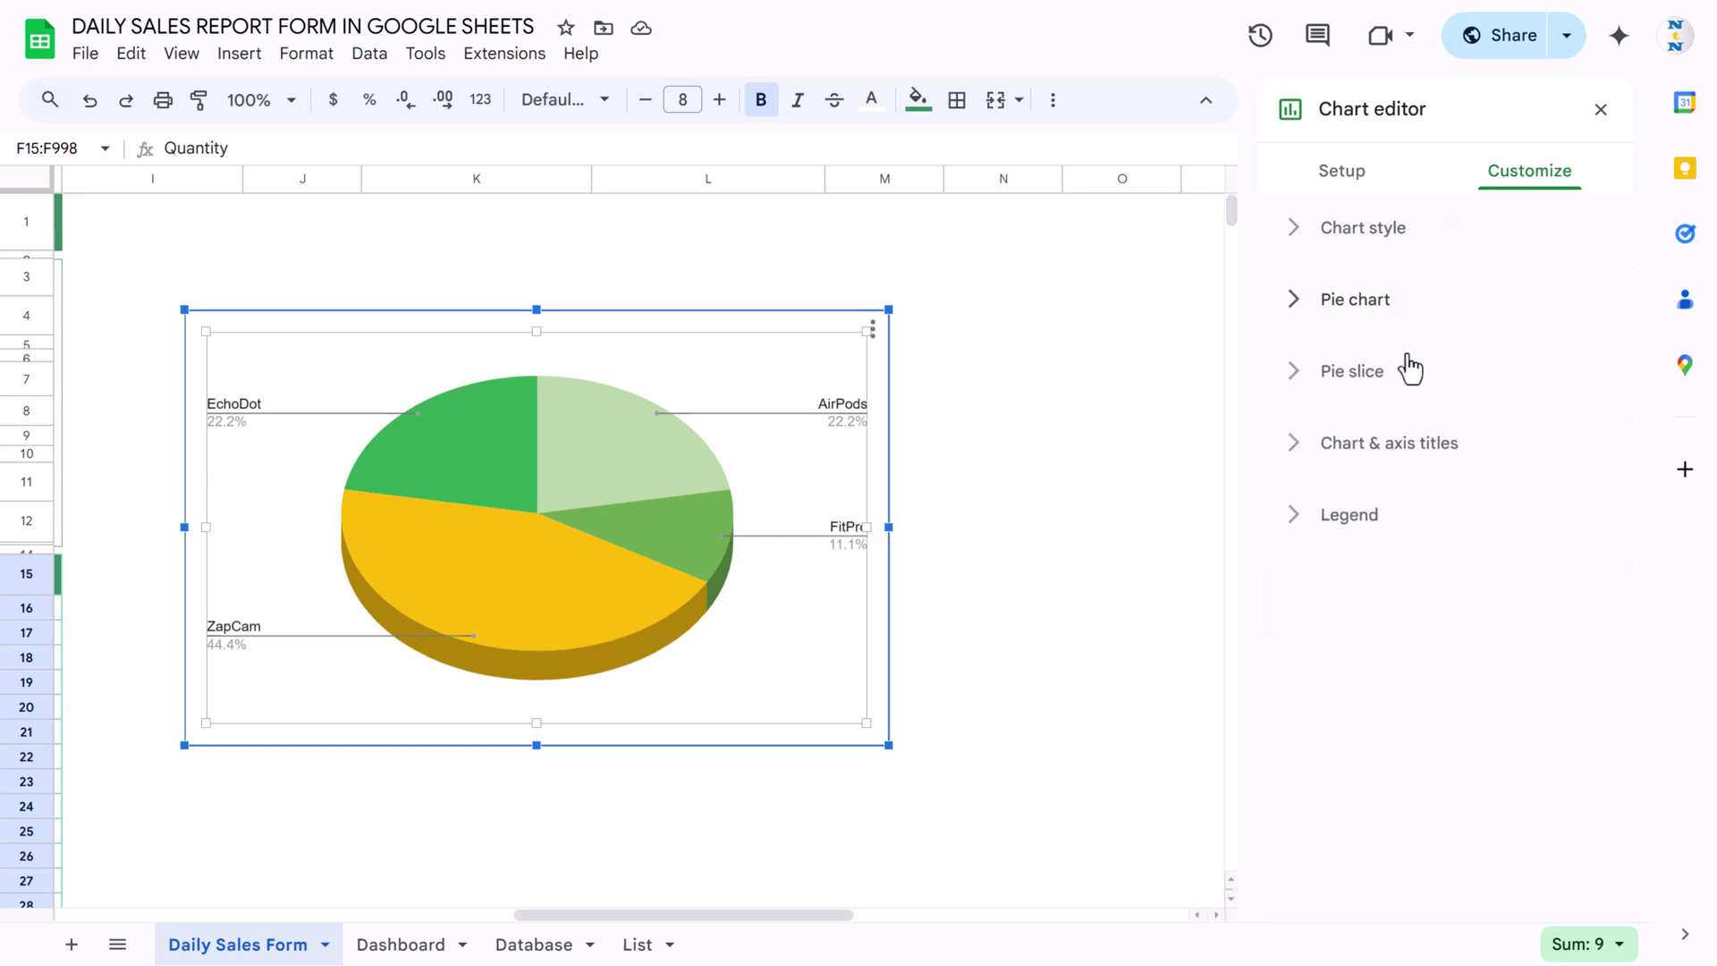
Title the pie chart 'Qty by Product Name', centred, size 14, in black.
click(1411, 448)
click(1332, 626)
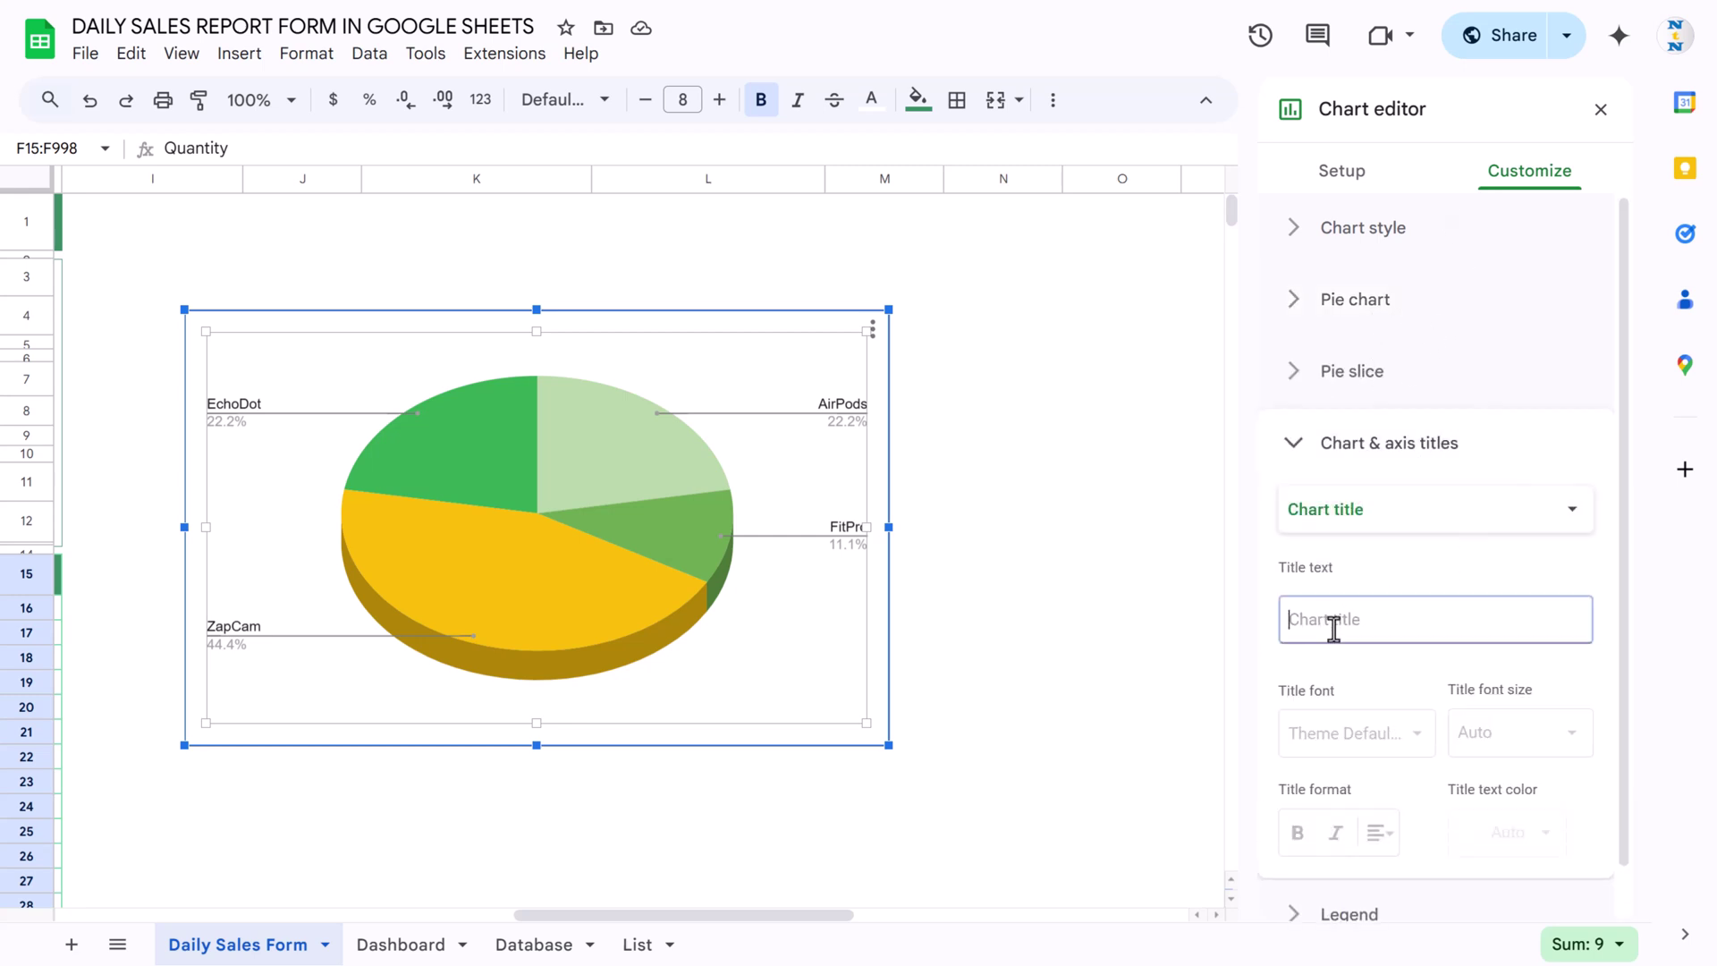
text(Qty)
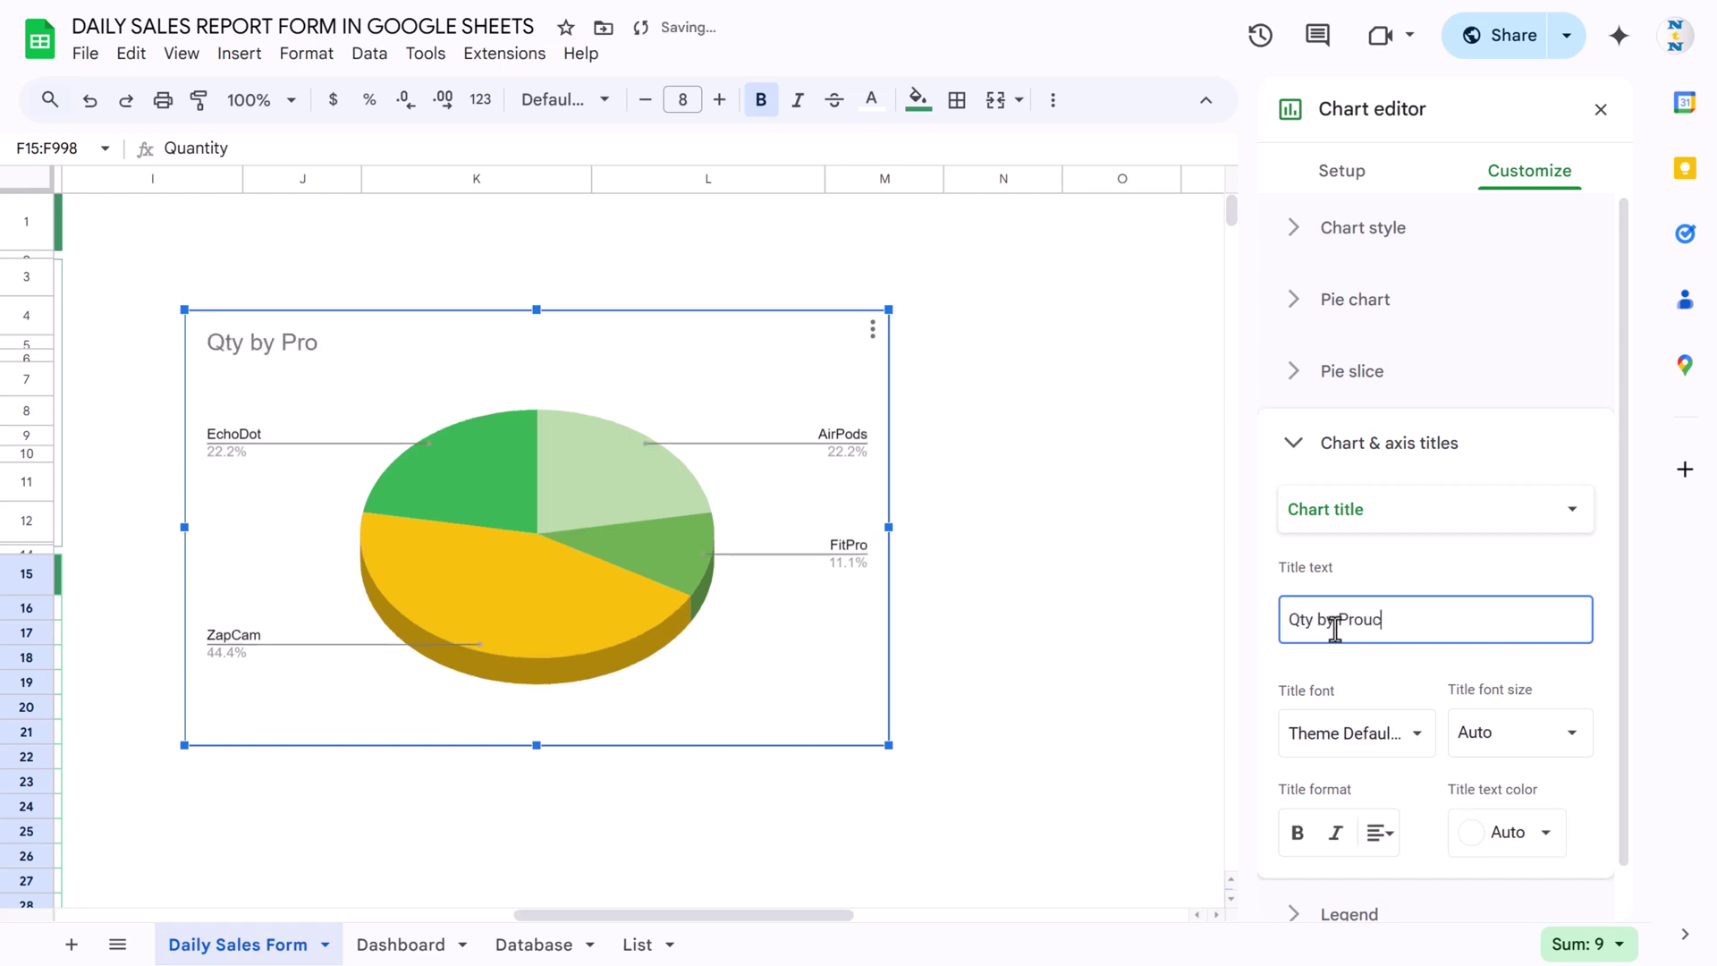
text( by Product Name)
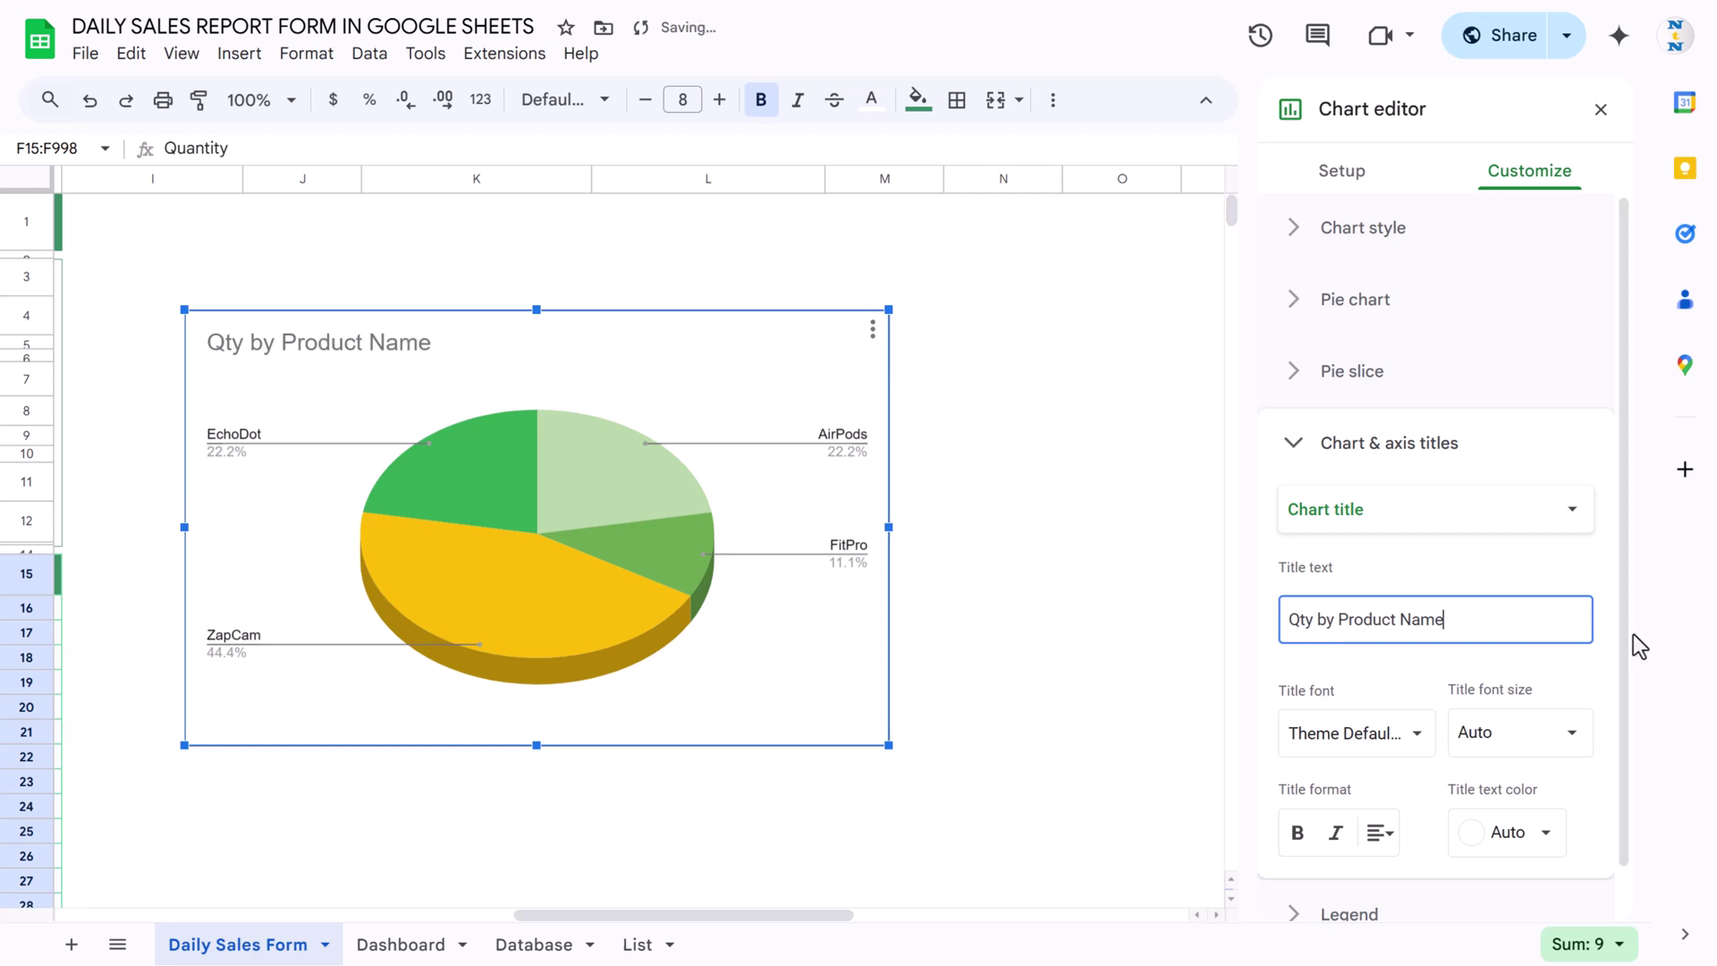
click(1379, 836)
click(1408, 880)
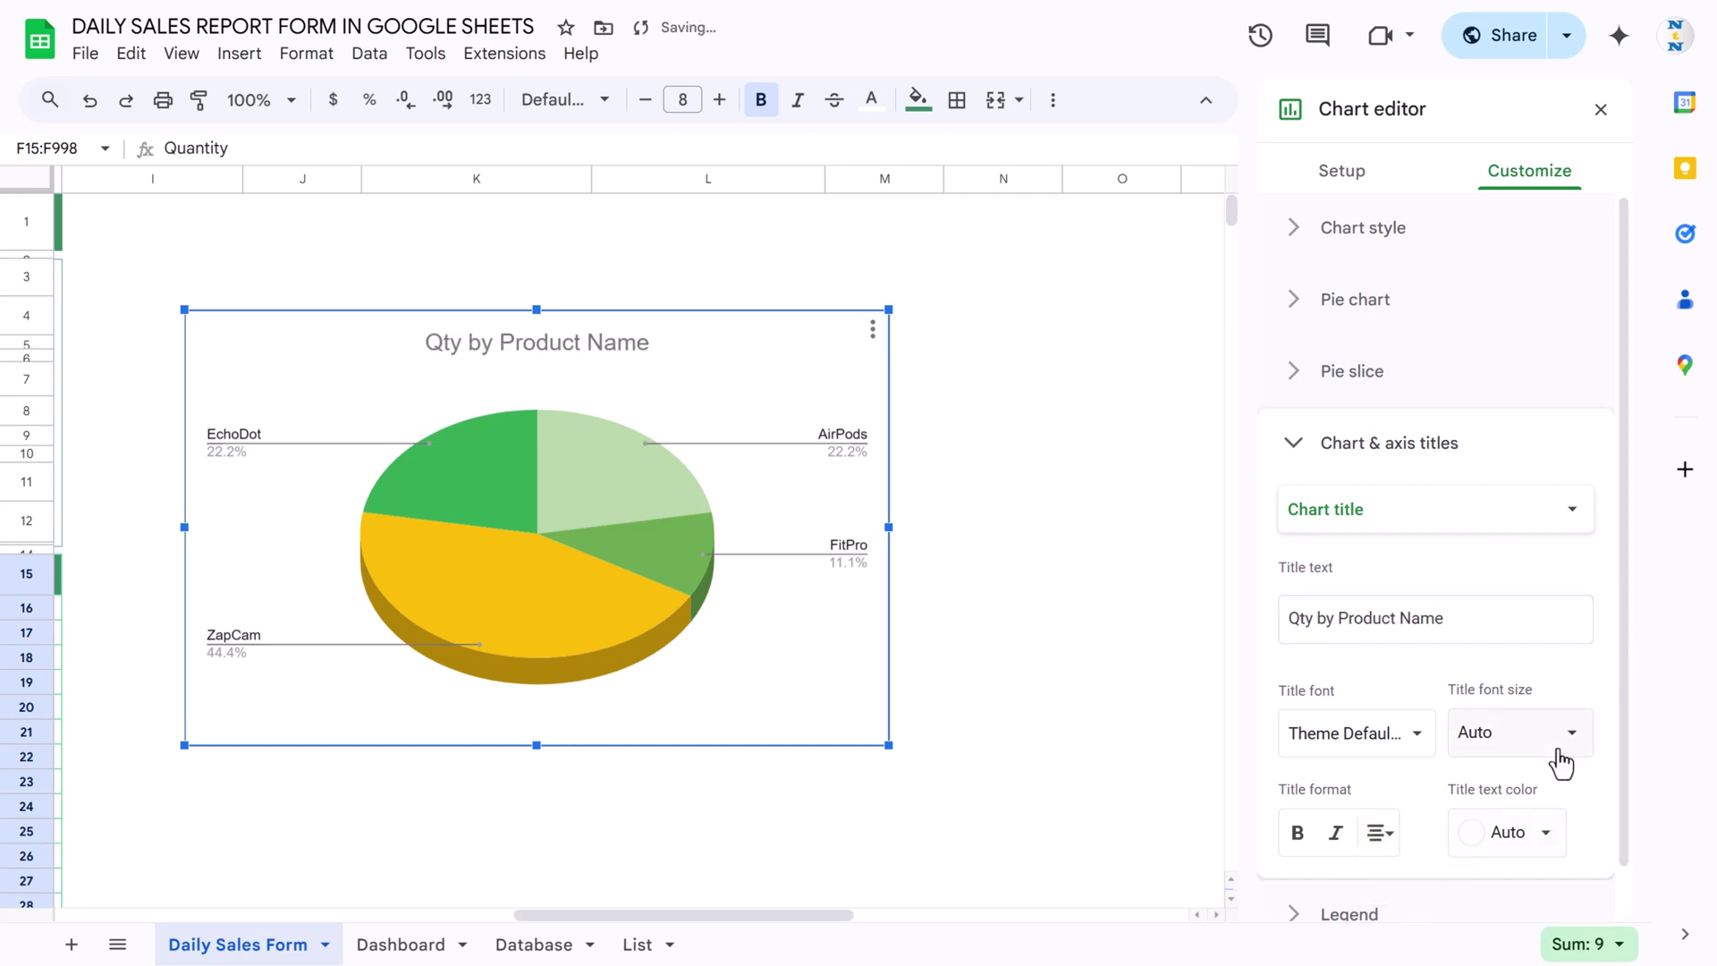
click(1564, 747)
click(1493, 456)
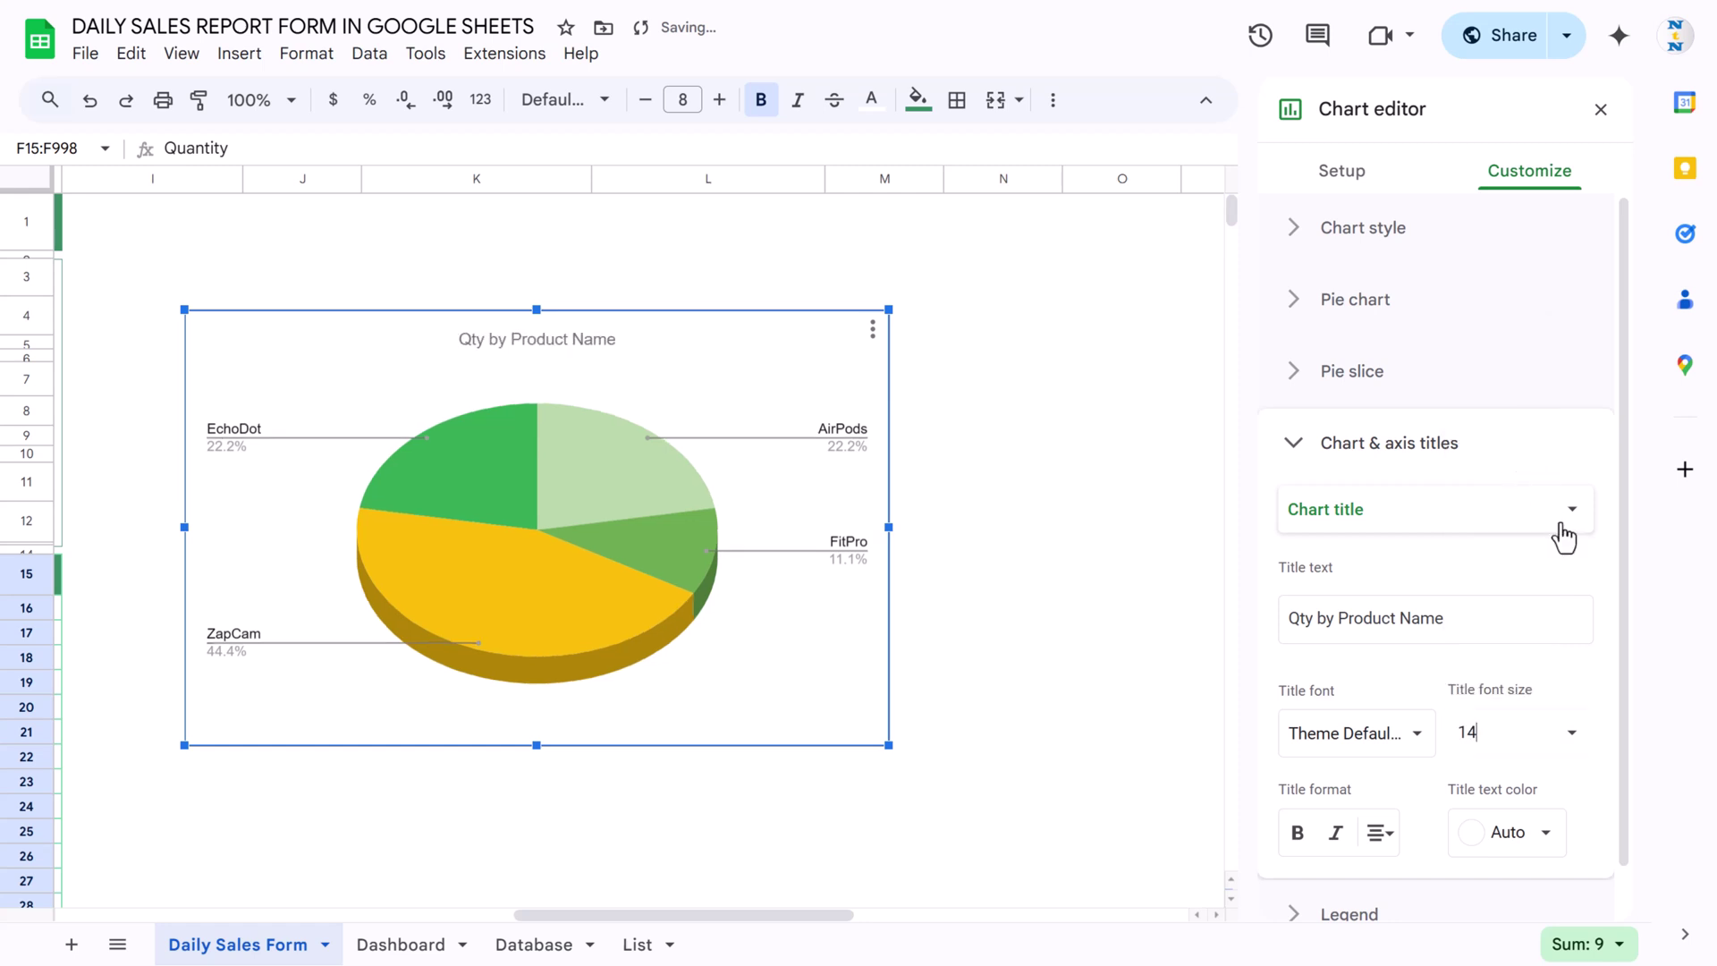
click(1546, 839)
click(1312, 474)
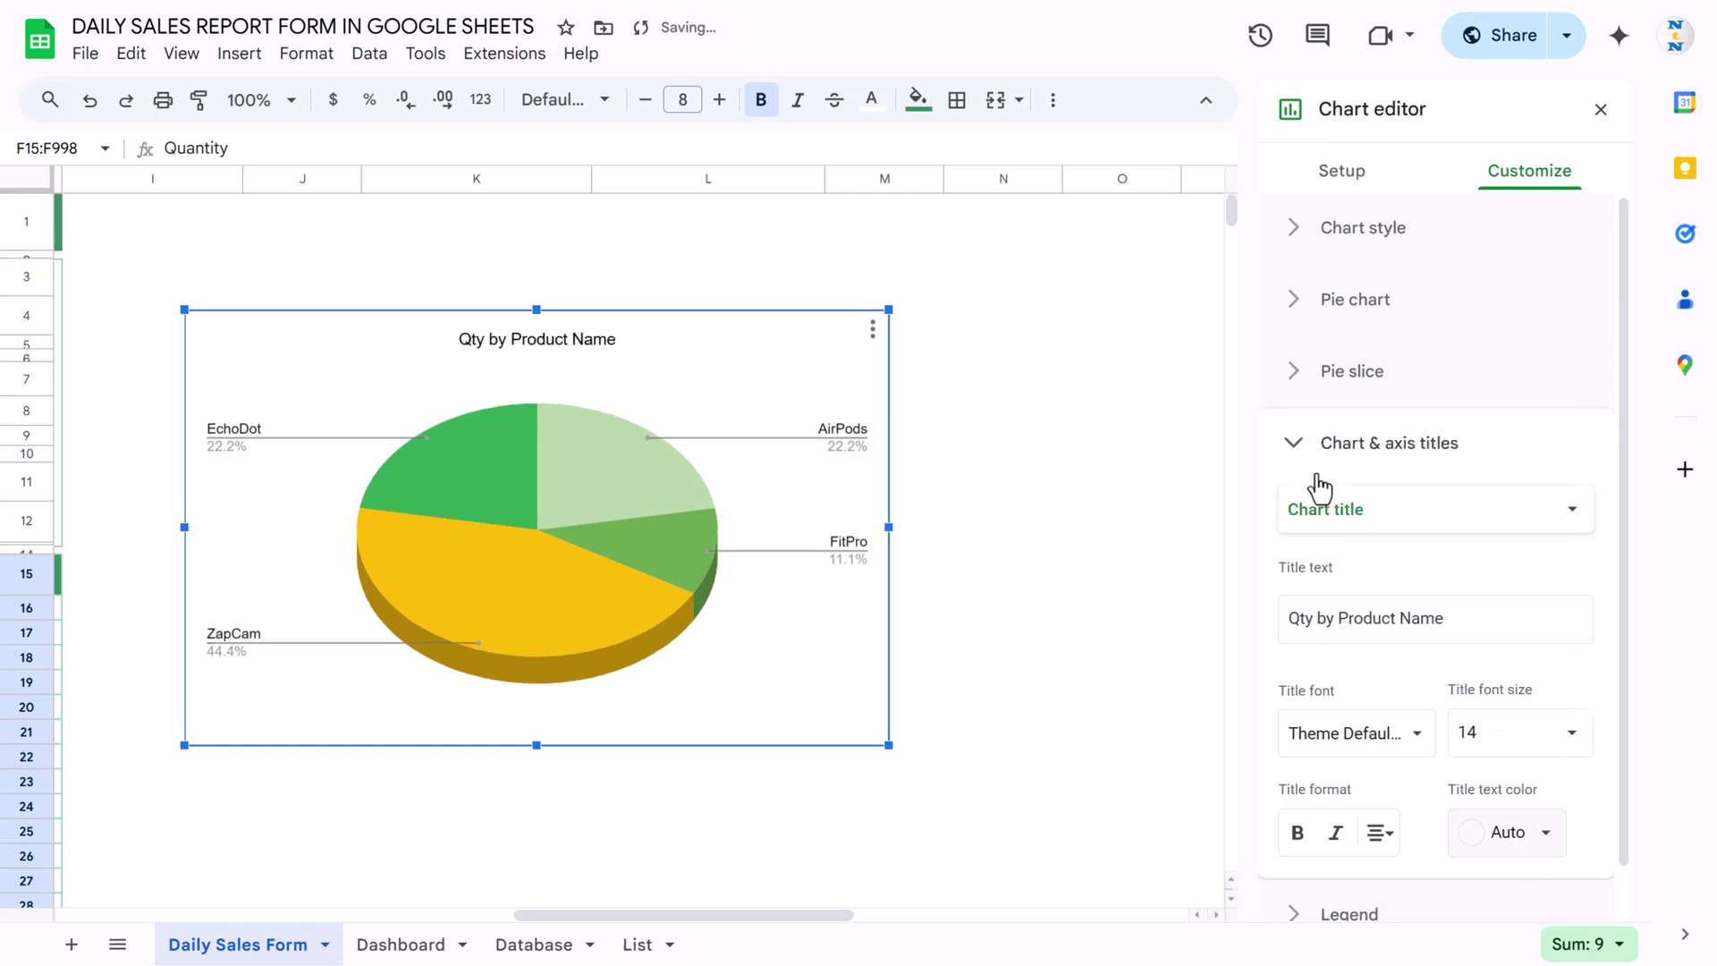
click(1334, 447)
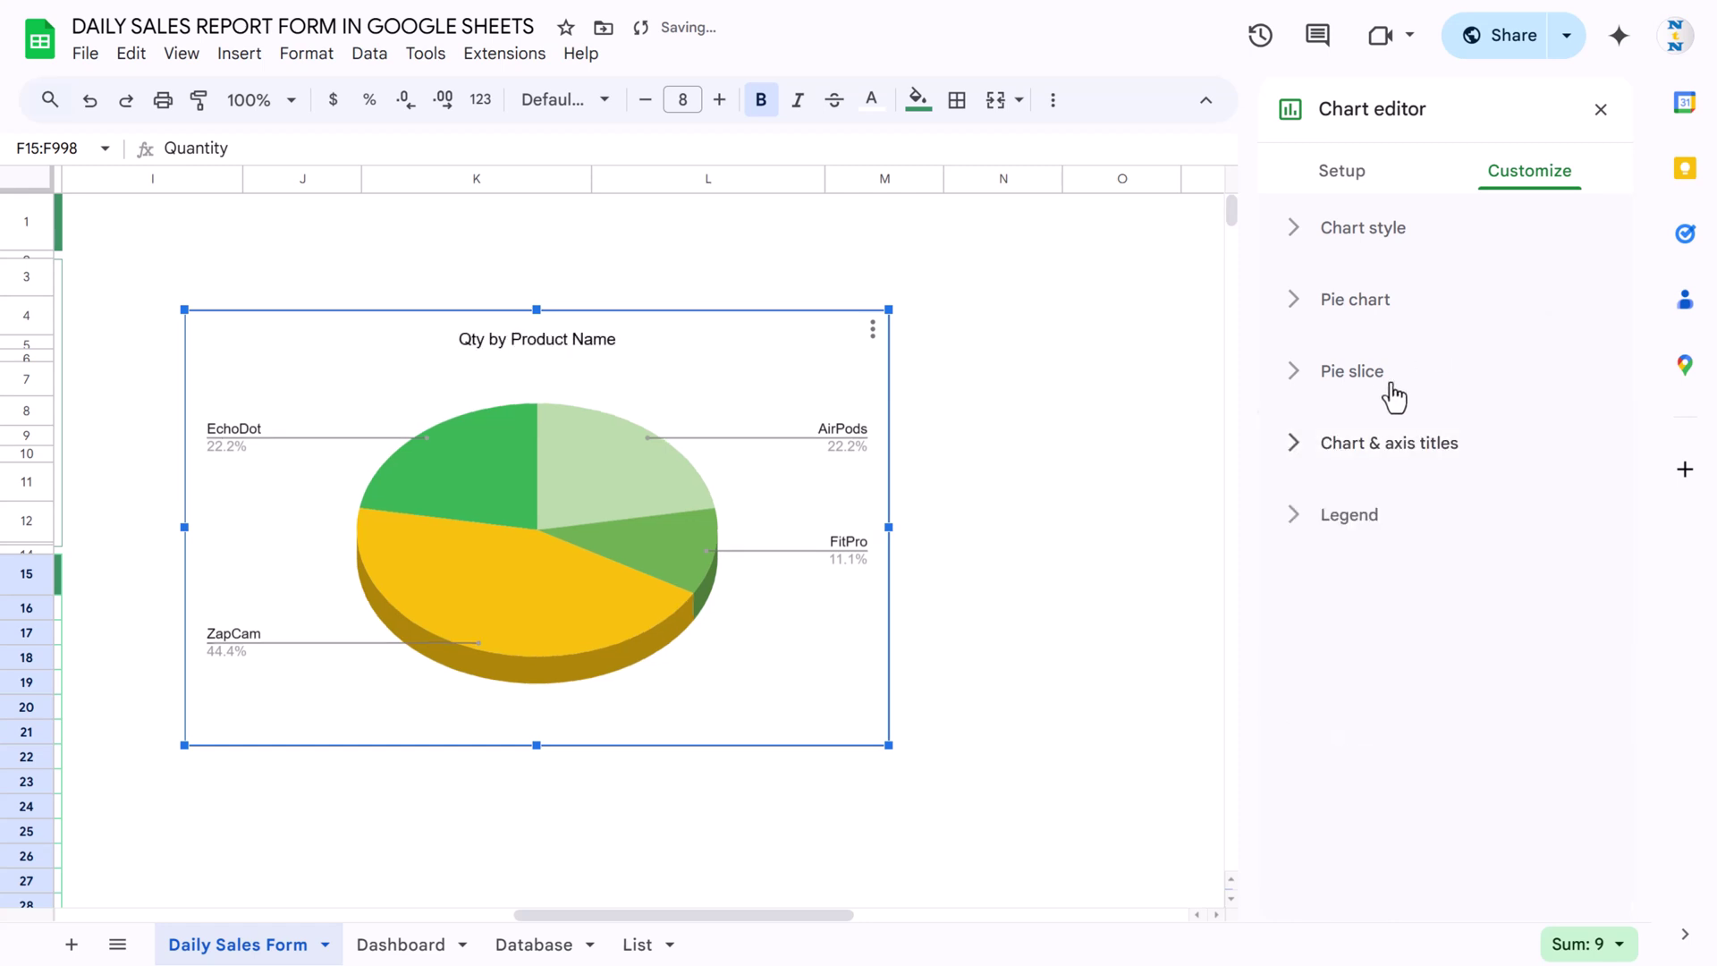
Set the pie's slice labels to show each slice's Value.
click(1357, 377)
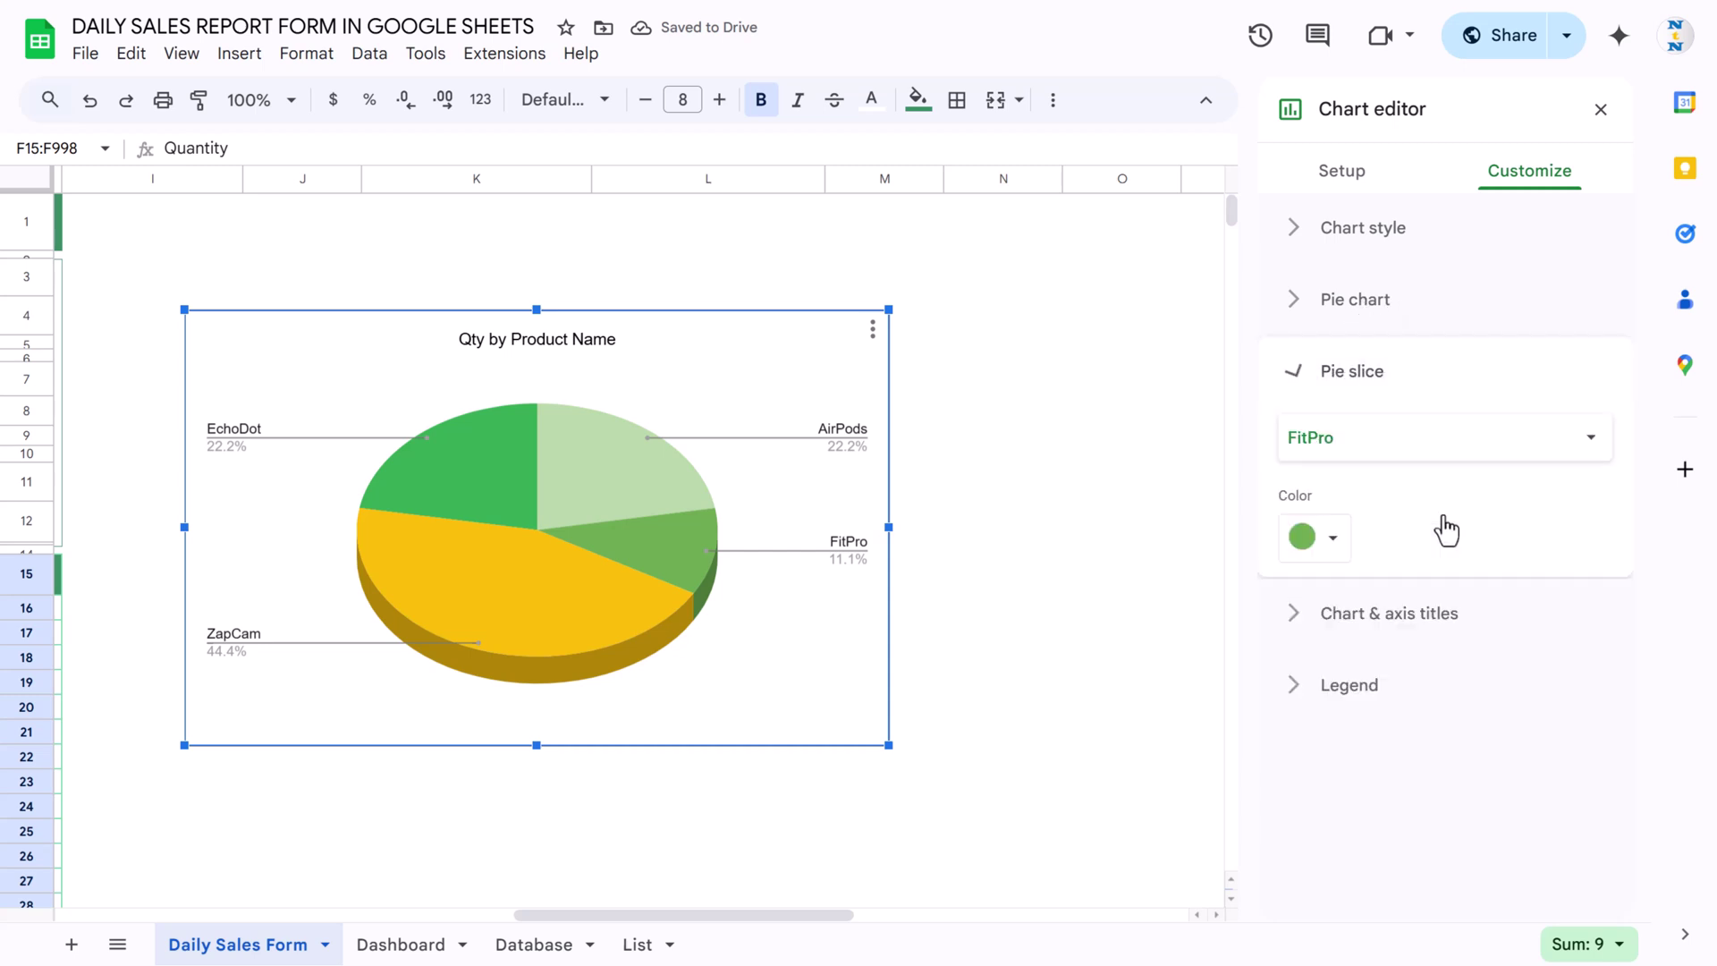
click(1350, 376)
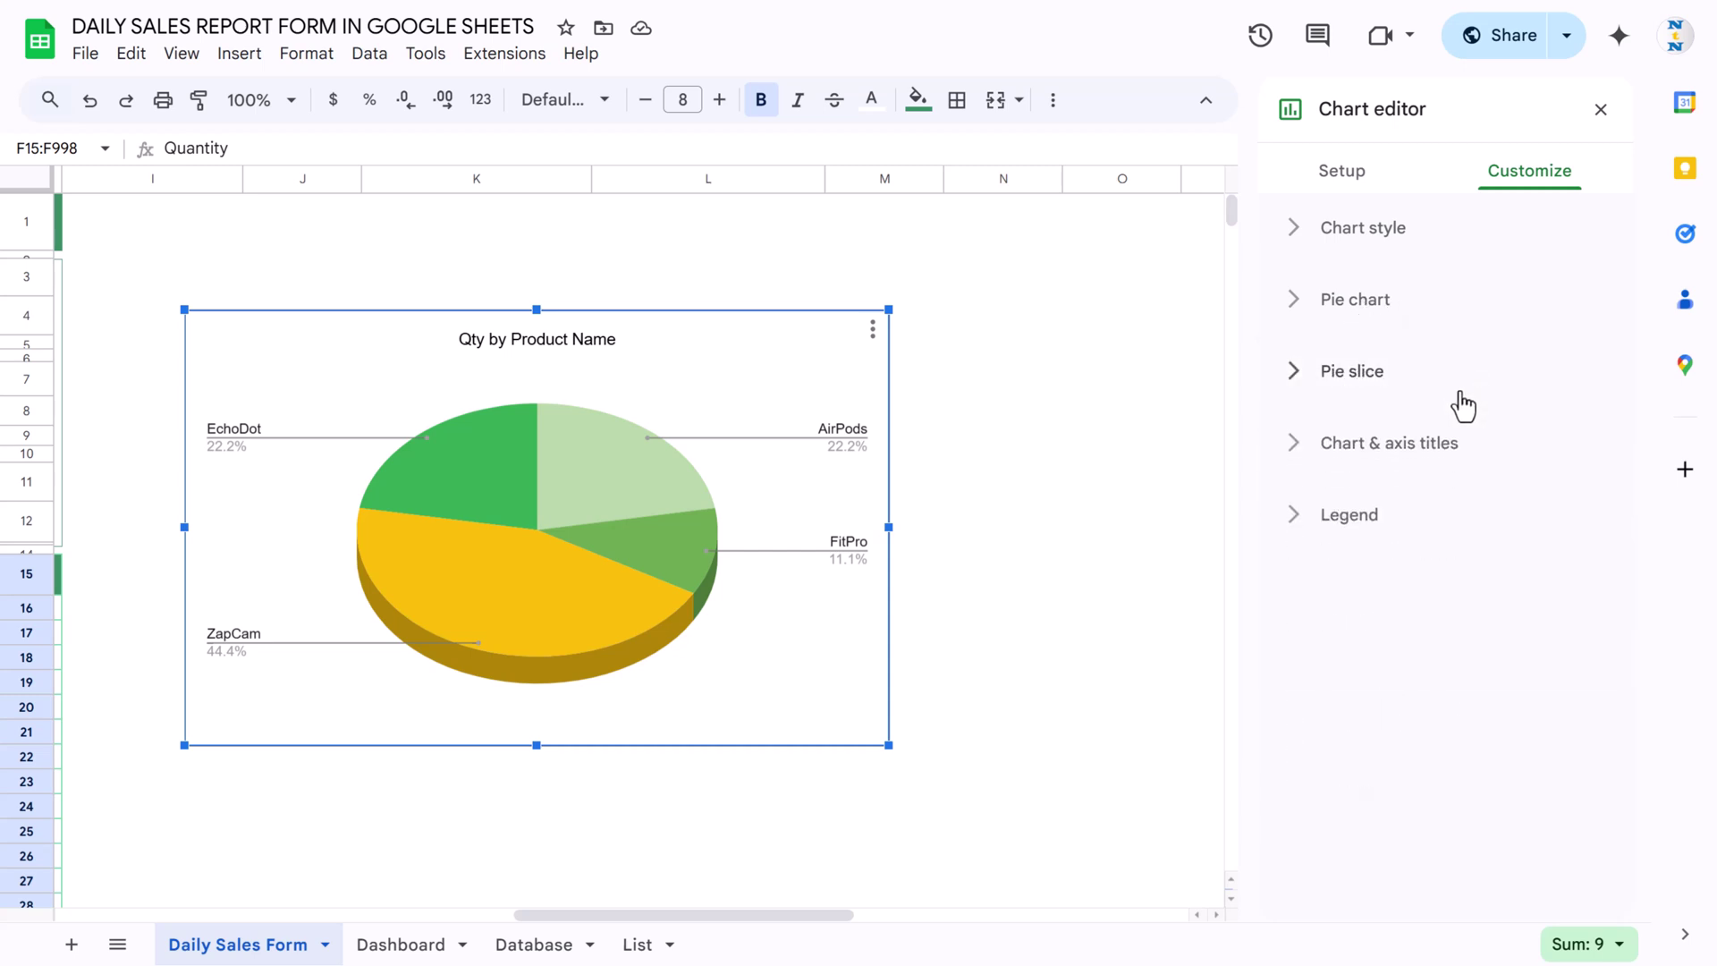
click(1358, 302)
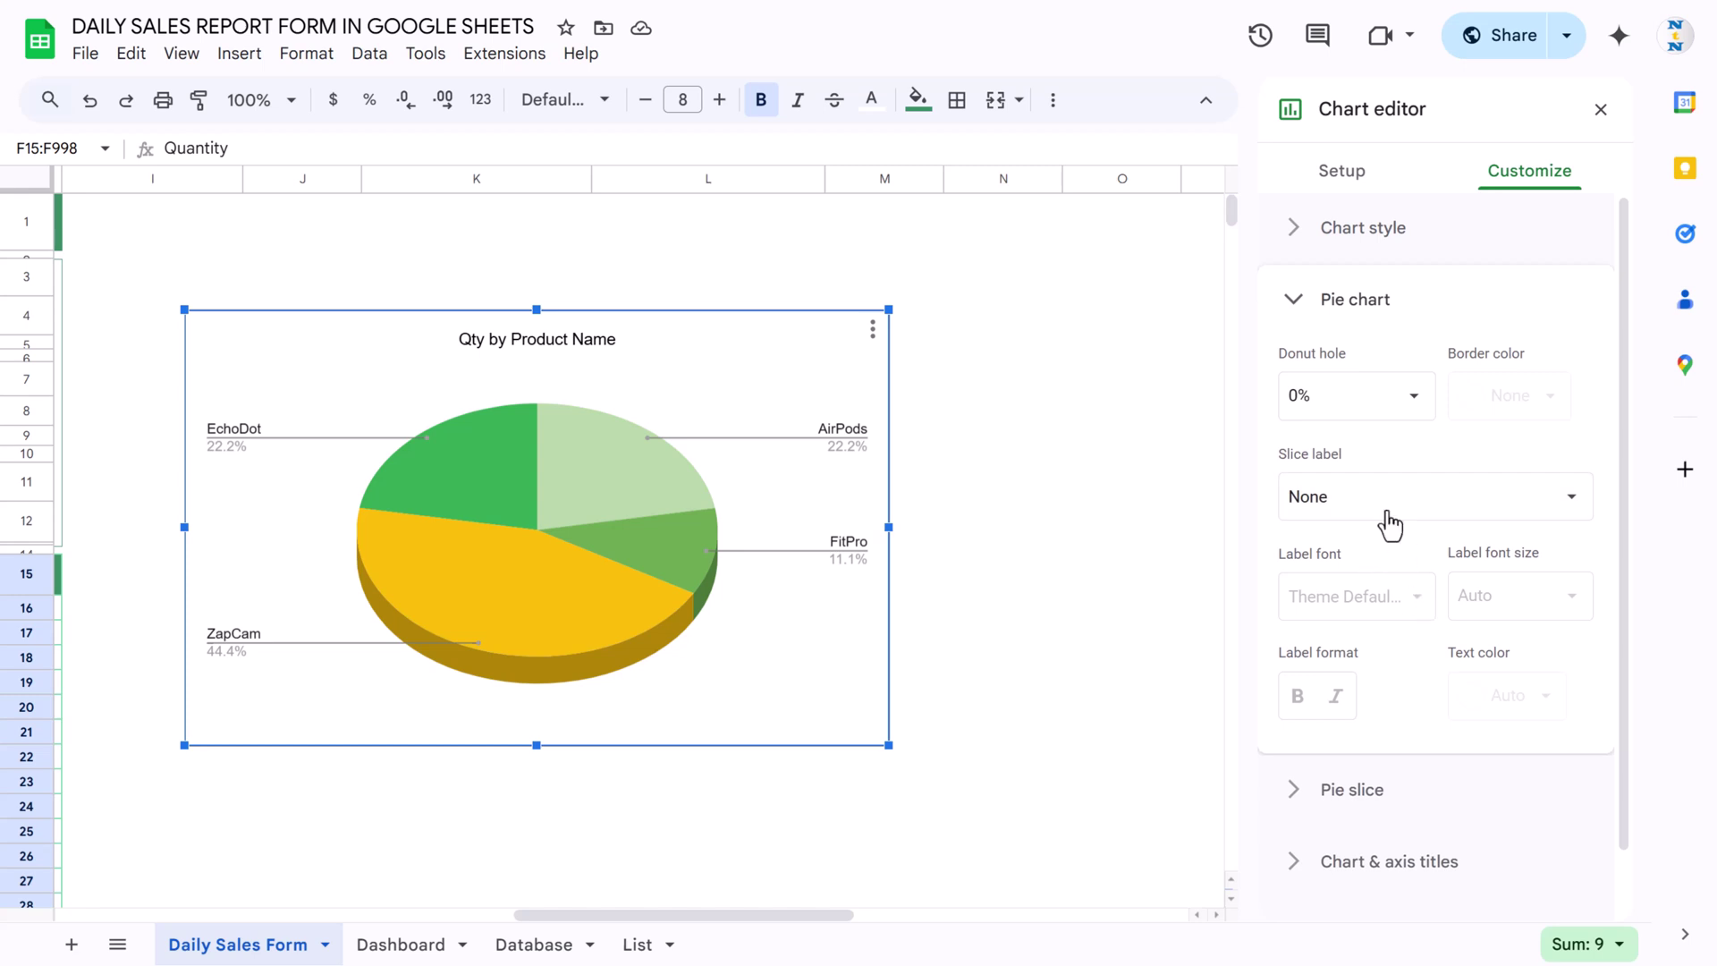
click(1389, 501)
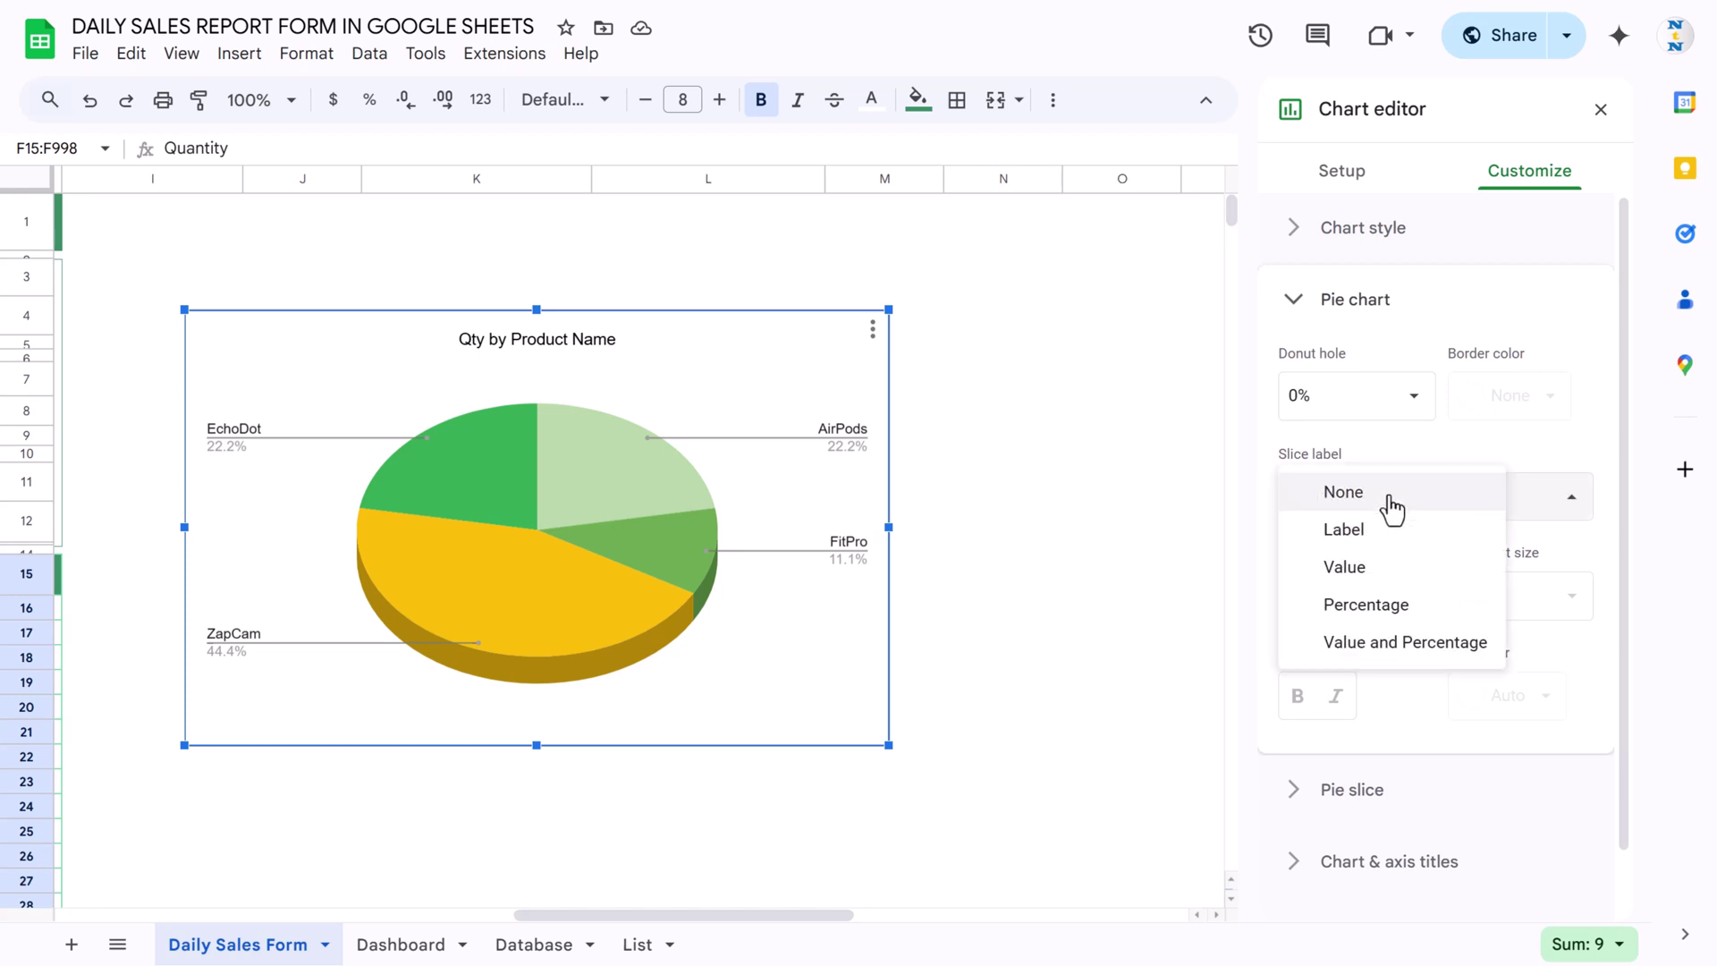
click(1381, 572)
click(1334, 324)
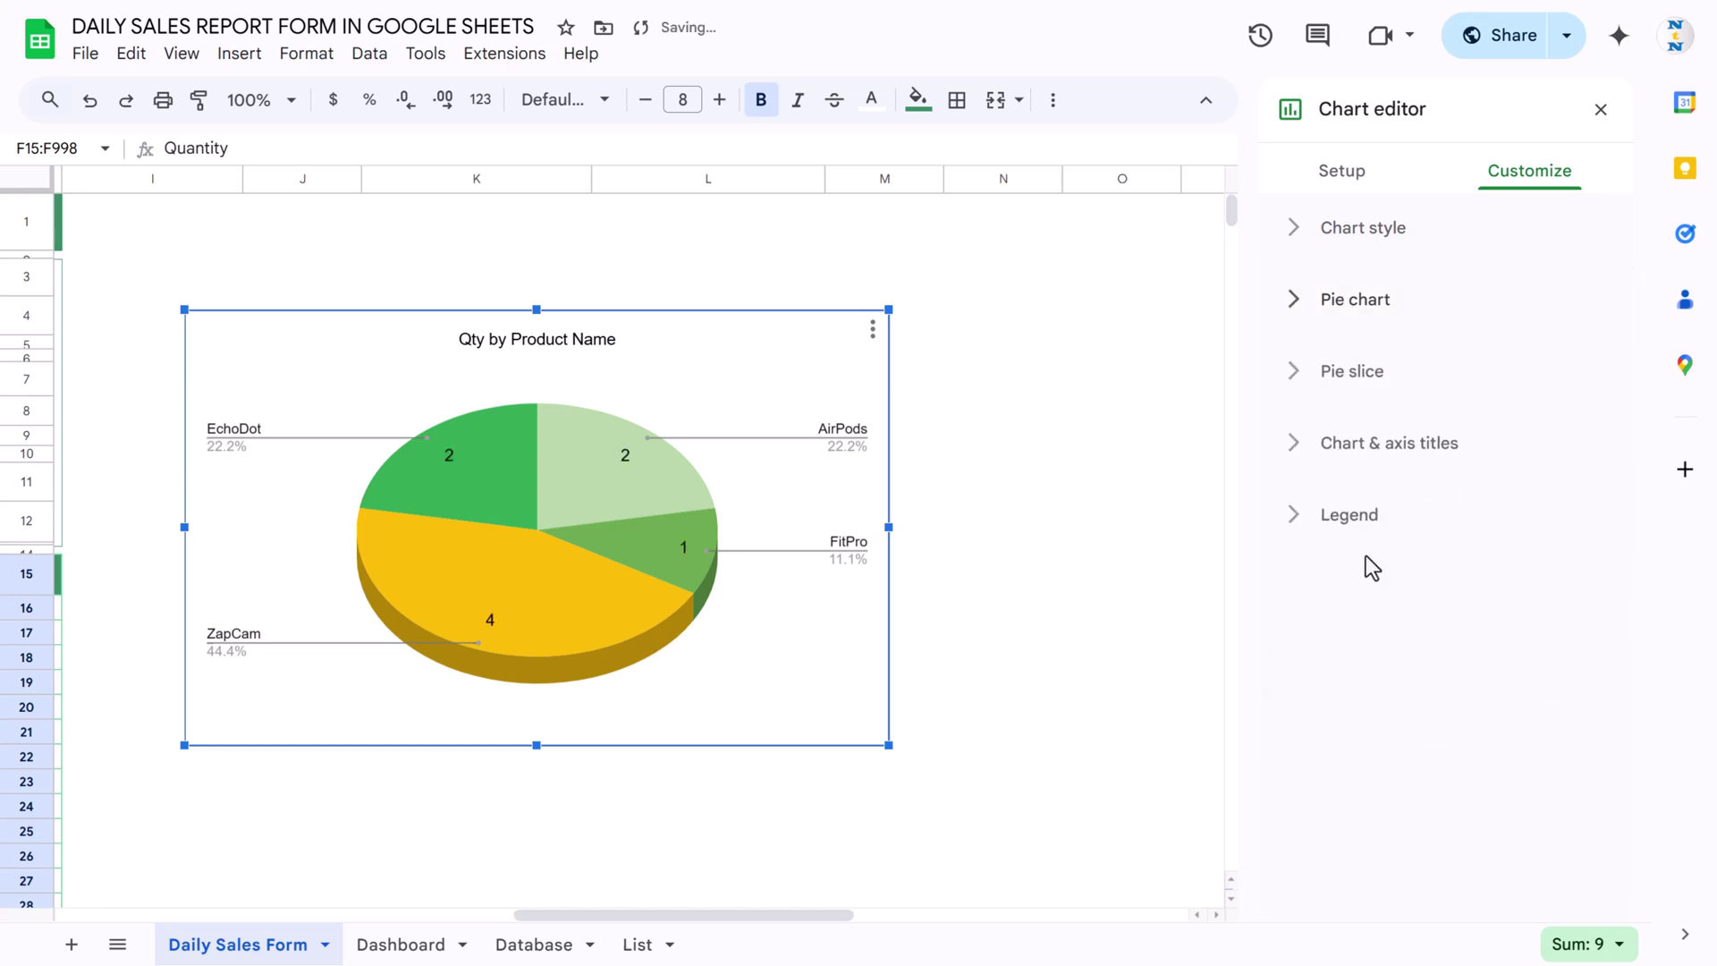
Move the pie chart legend to the Bottom position.
click(1373, 523)
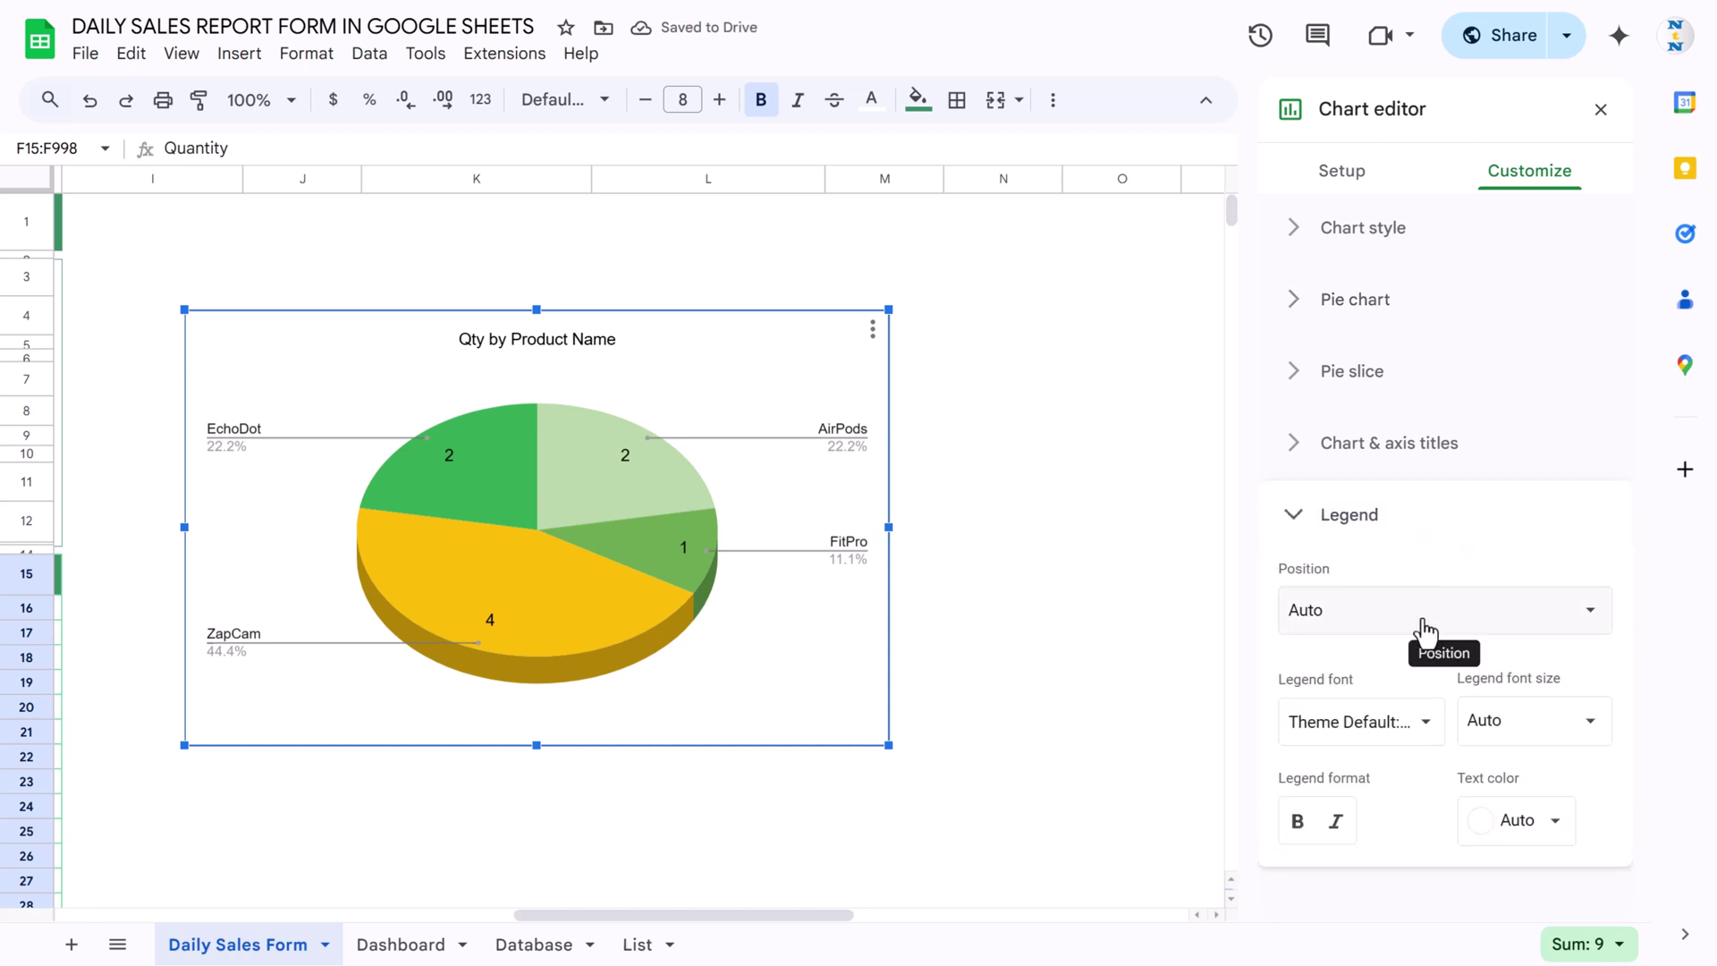
click(1417, 608)
click(1398, 436)
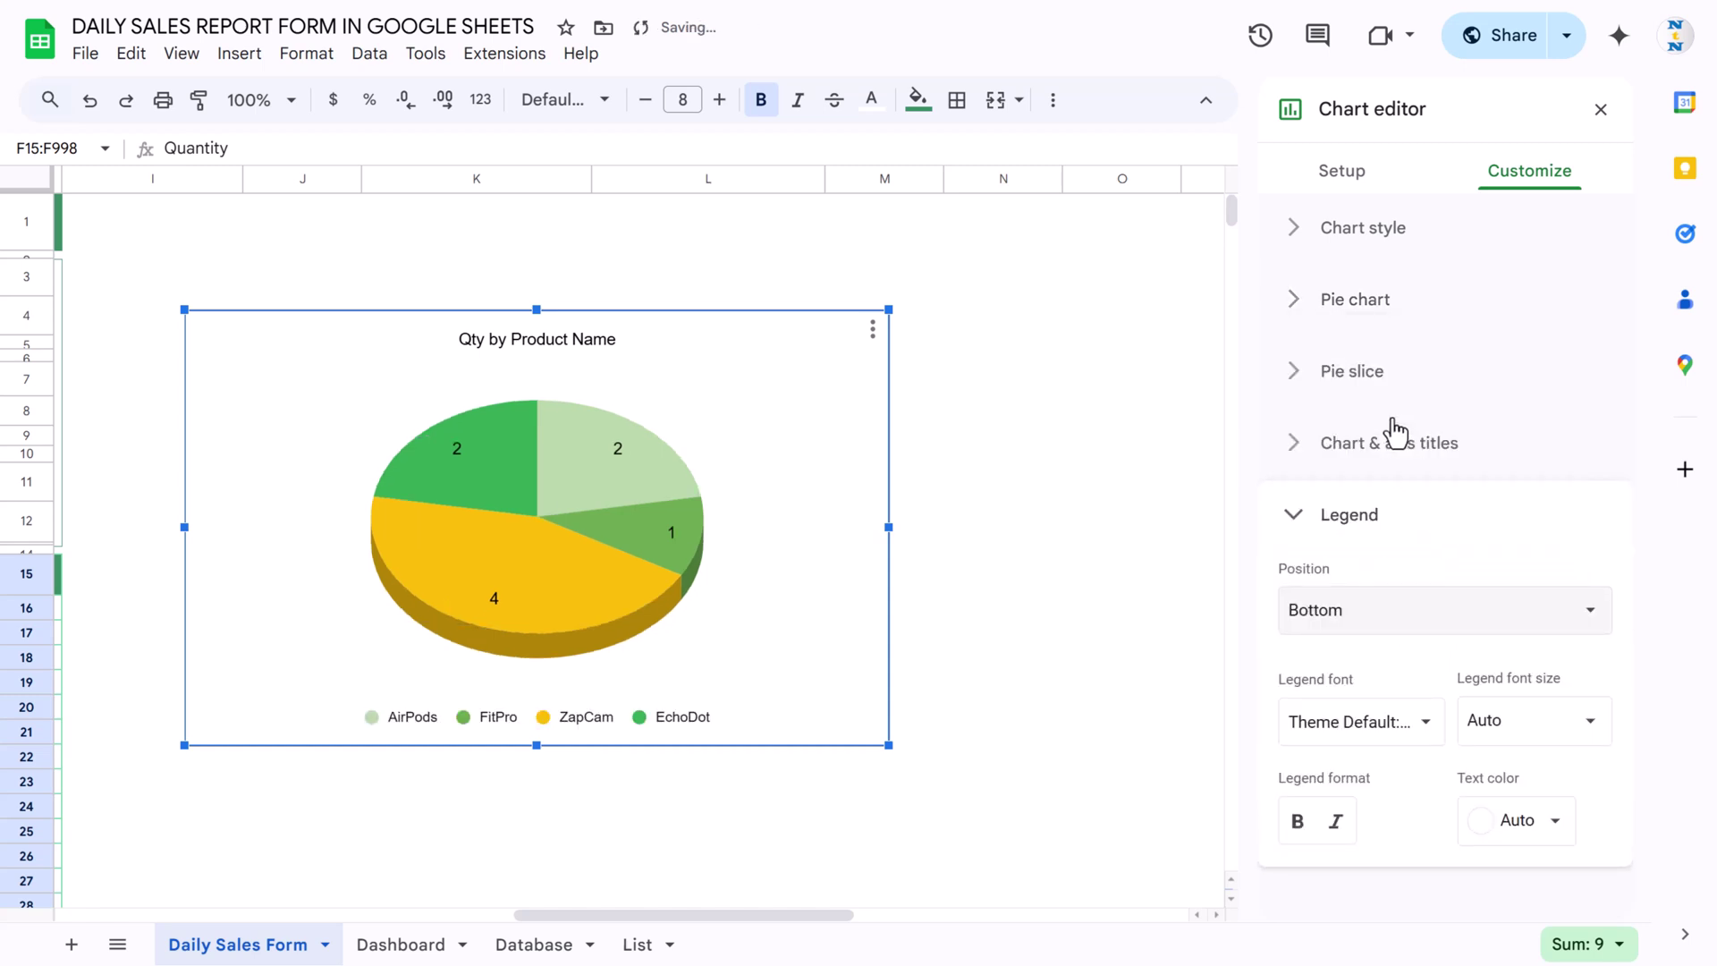
click(1011, 517)
click(871, 461)
Inspect the data ranges of the existing Total Sale by Product doughnut chart.
drag(837, 914, 369, 878)
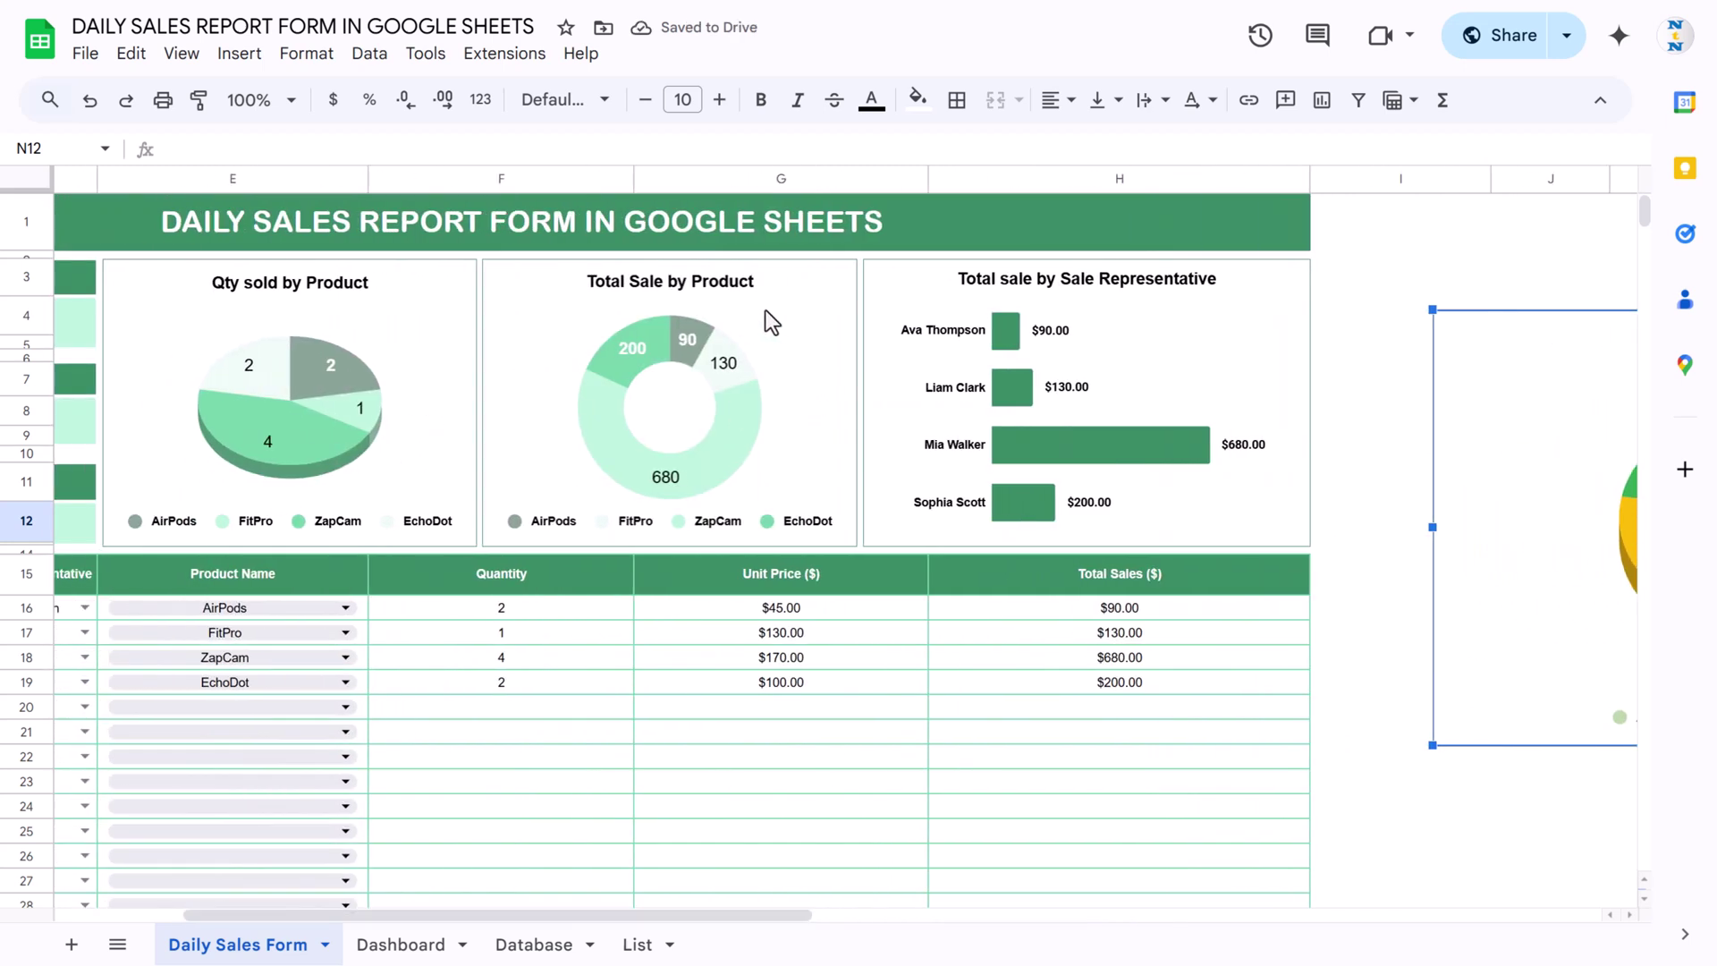
click(766, 312)
double_click(782, 338)
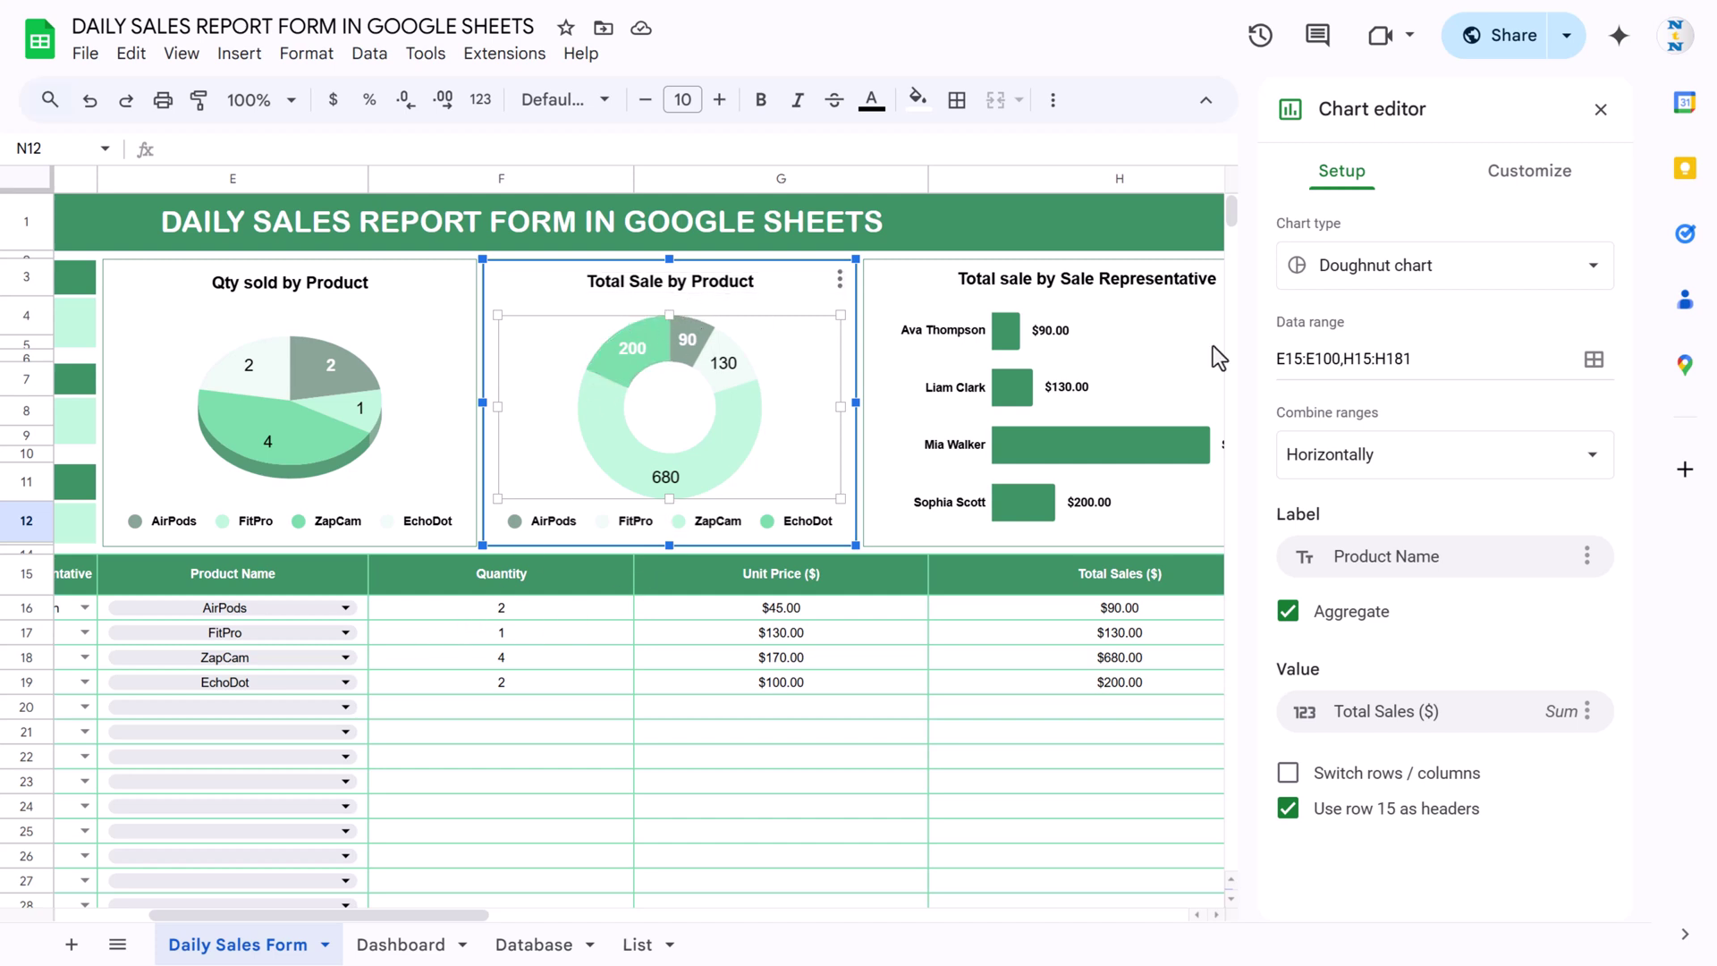
click(1332, 358)
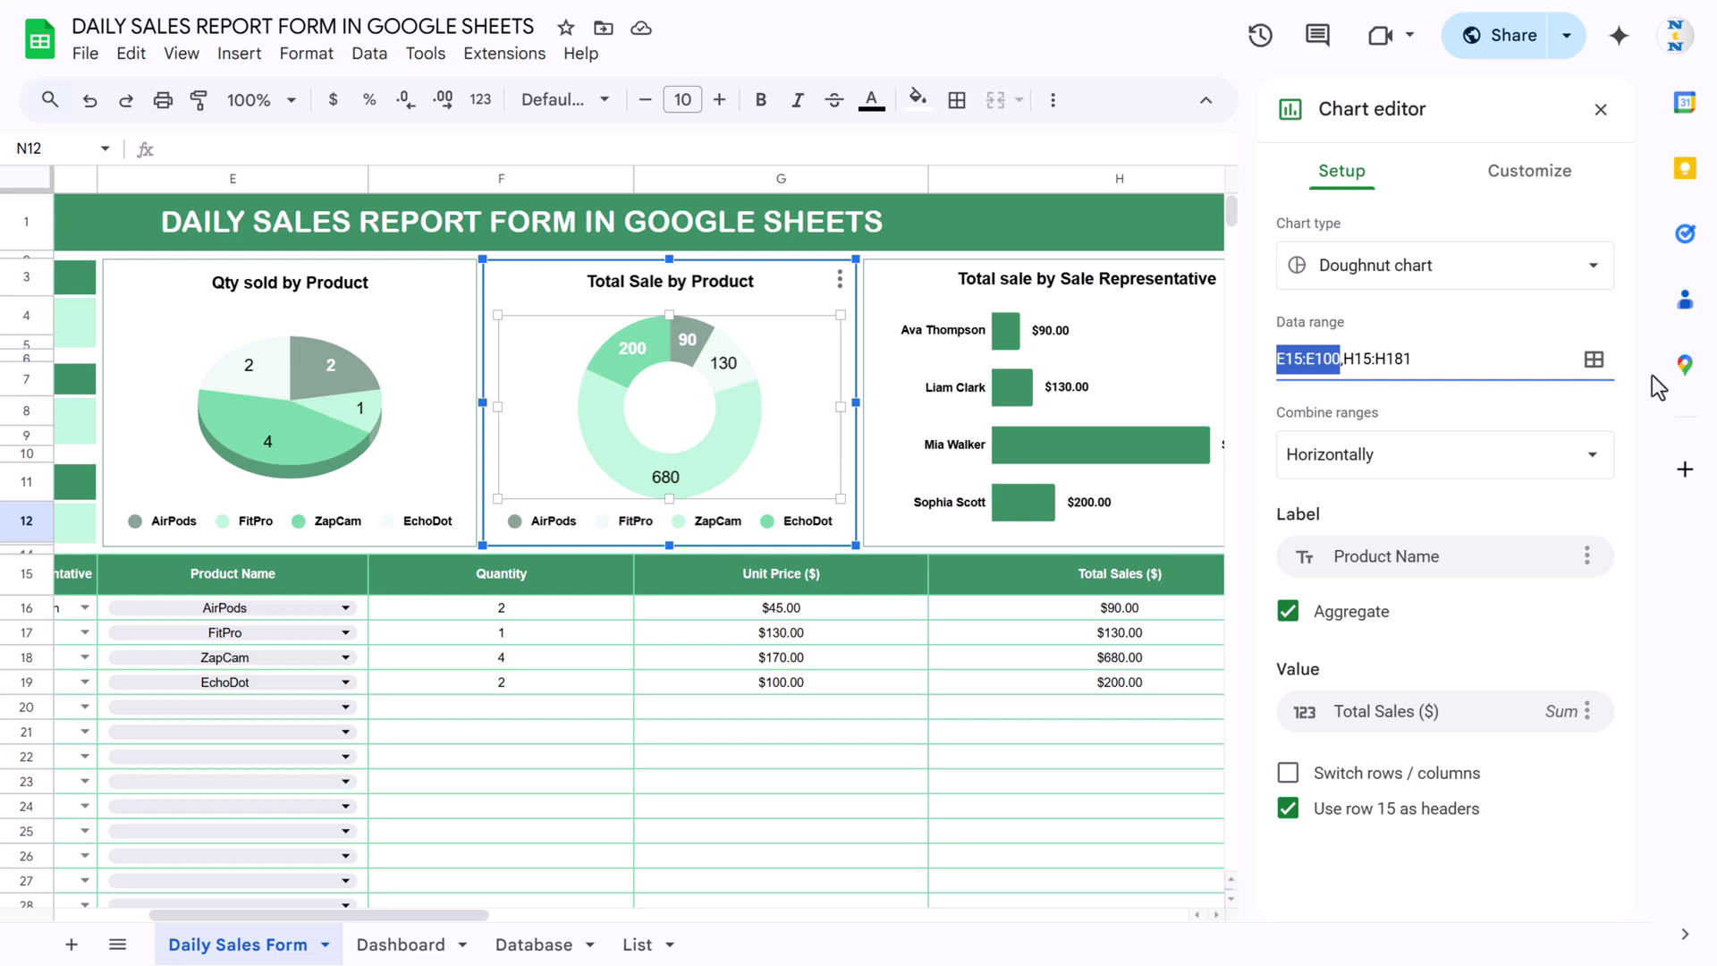
click(1595, 360)
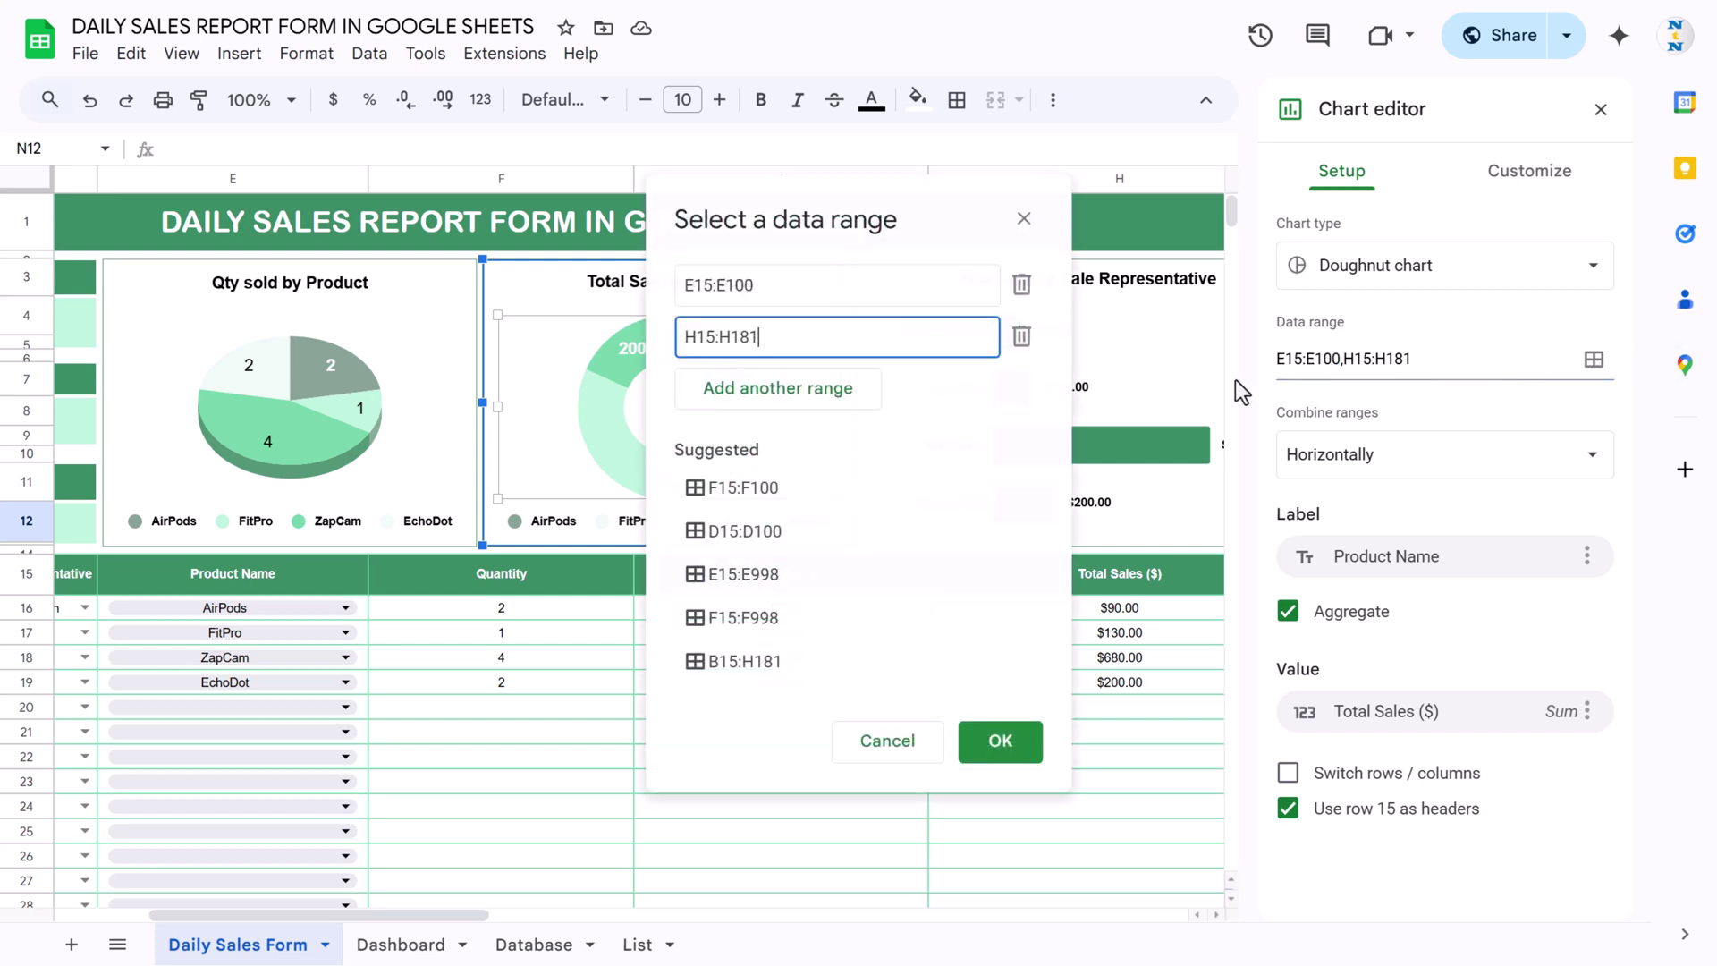
click(1024, 219)
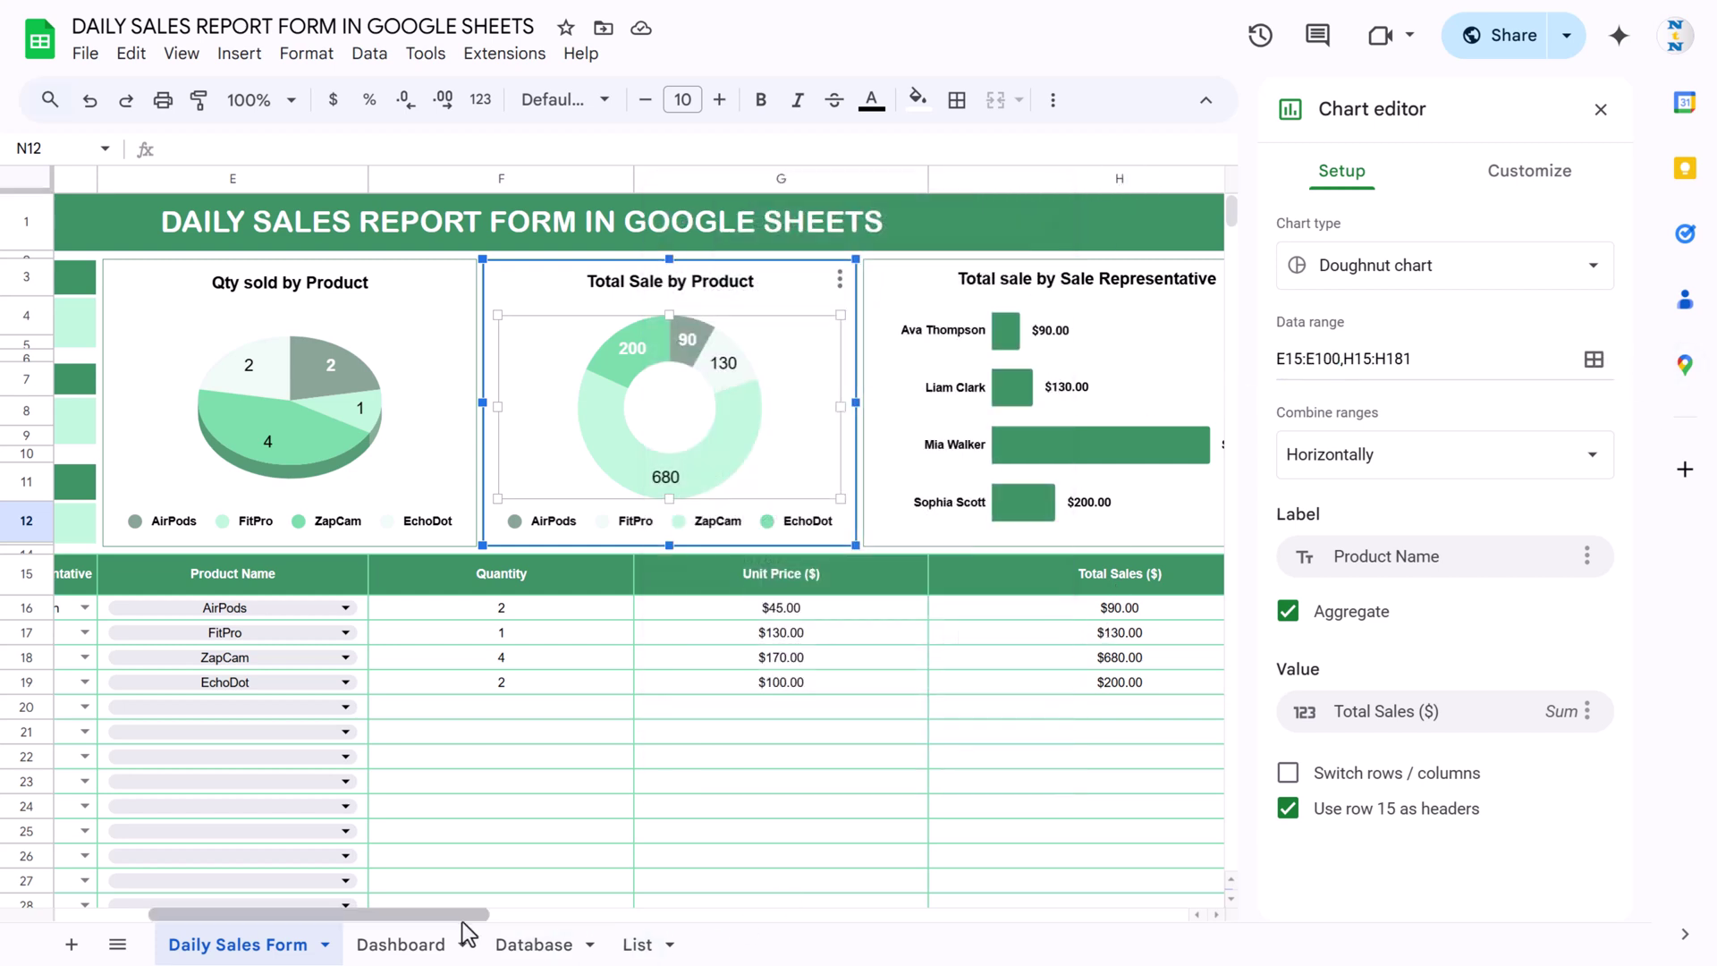
Change the Qty by Product Name chart's data range to E15:E998,H15:H998.
drag(433, 914, 747, 930)
click(924, 347)
click(925, 347)
click(1345, 172)
click(1593, 358)
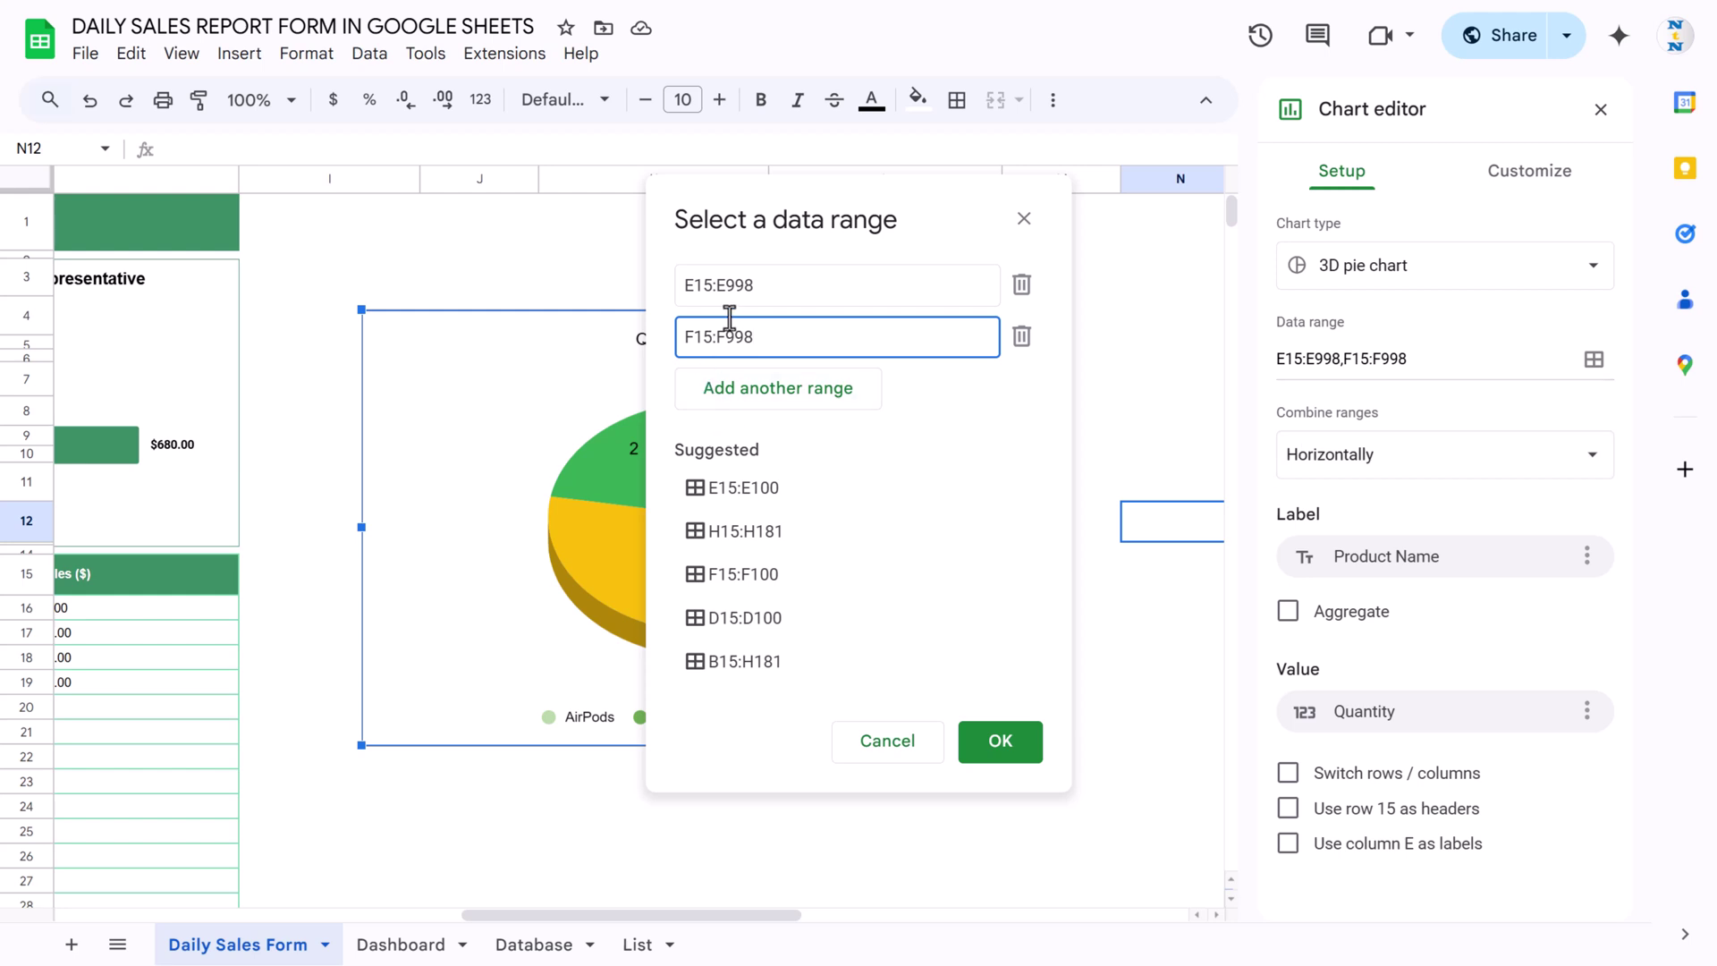
text(H)
click(1000, 639)
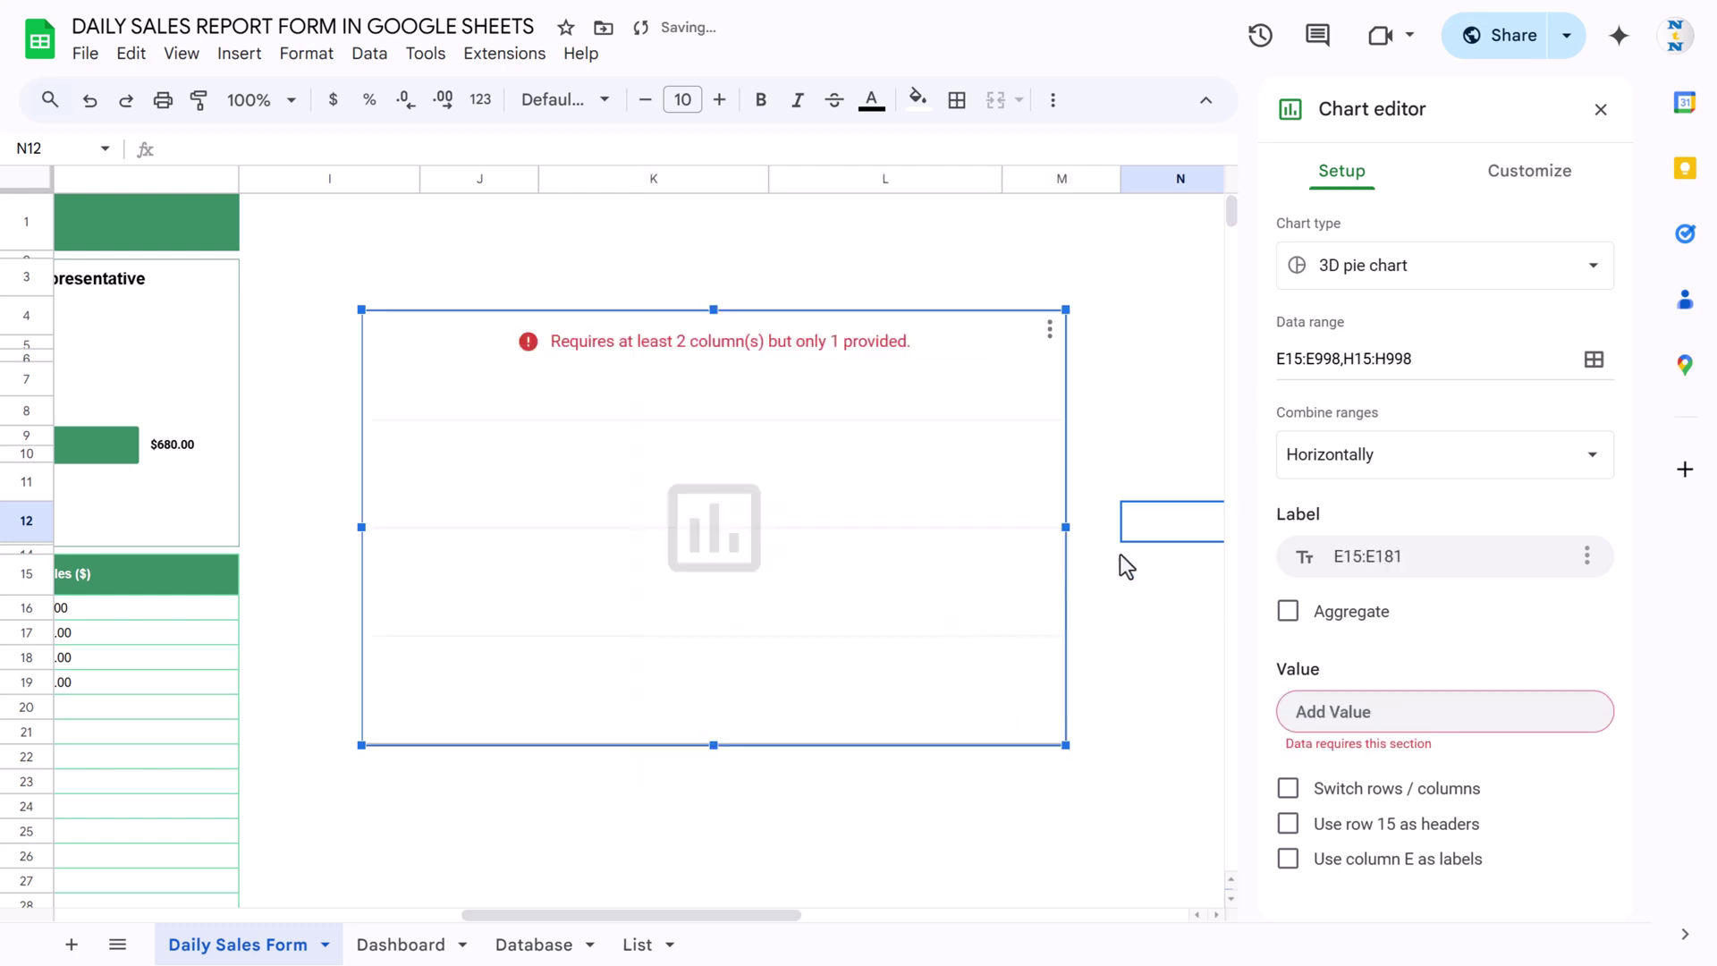
Label by Product Name, plot aggregated Total Sales ($), and use row 15 as headers.
click(1406, 565)
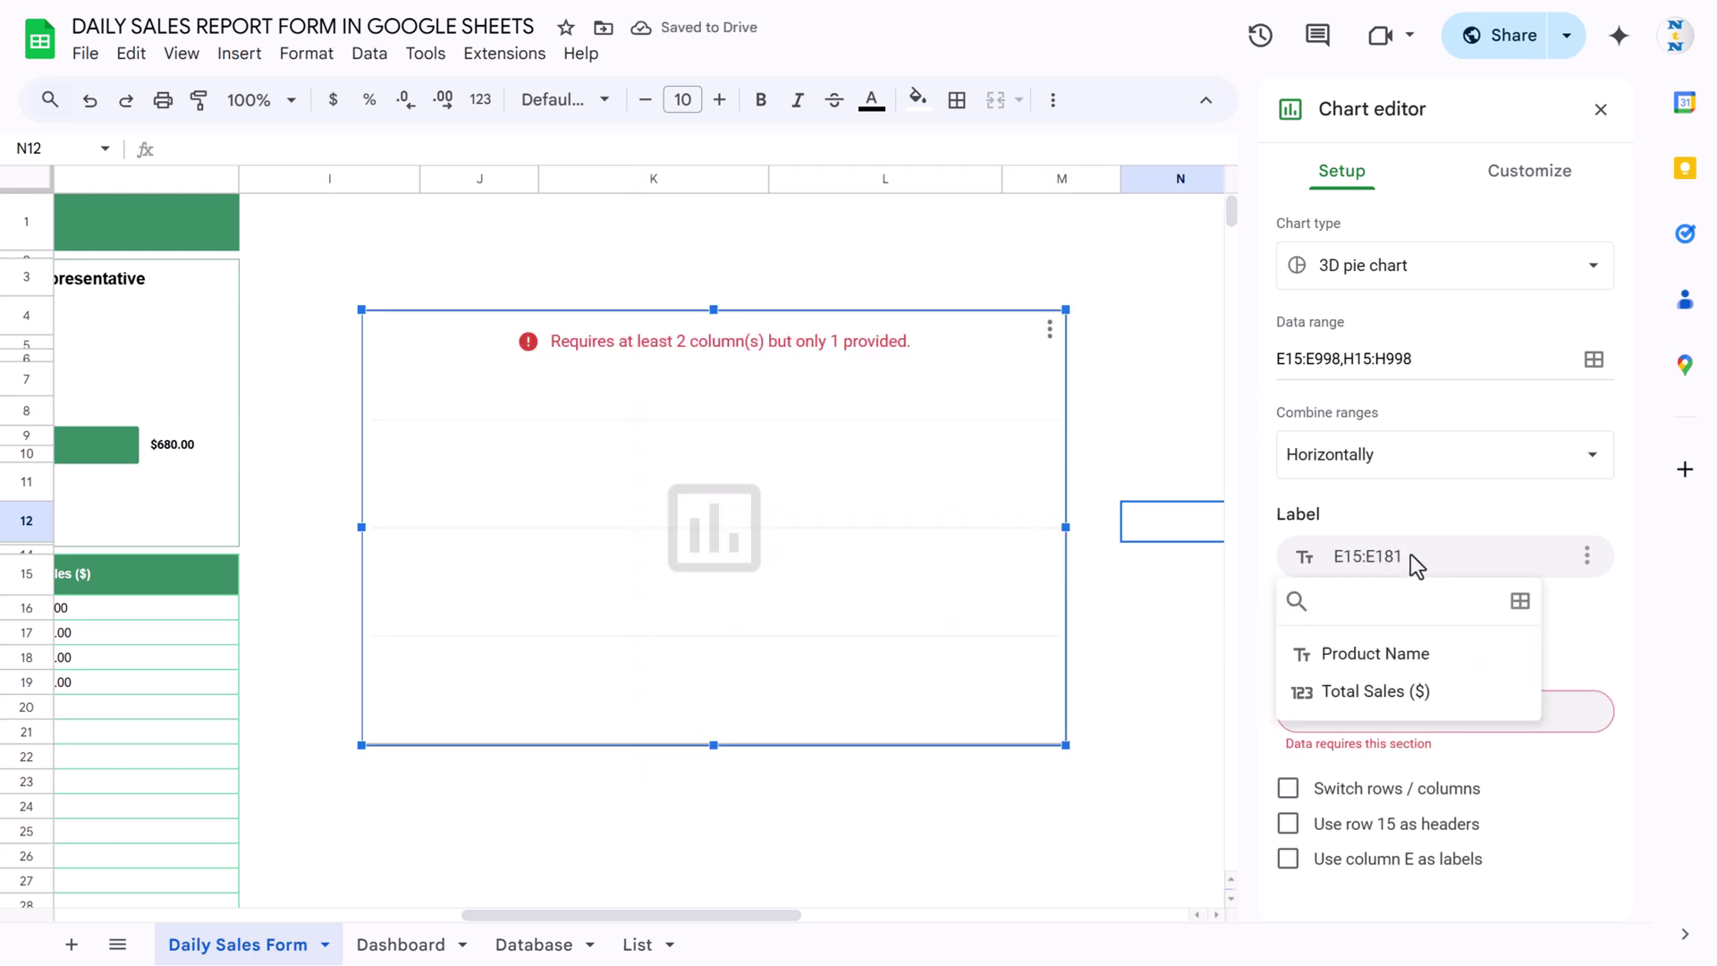
click(1408, 667)
click(1437, 726)
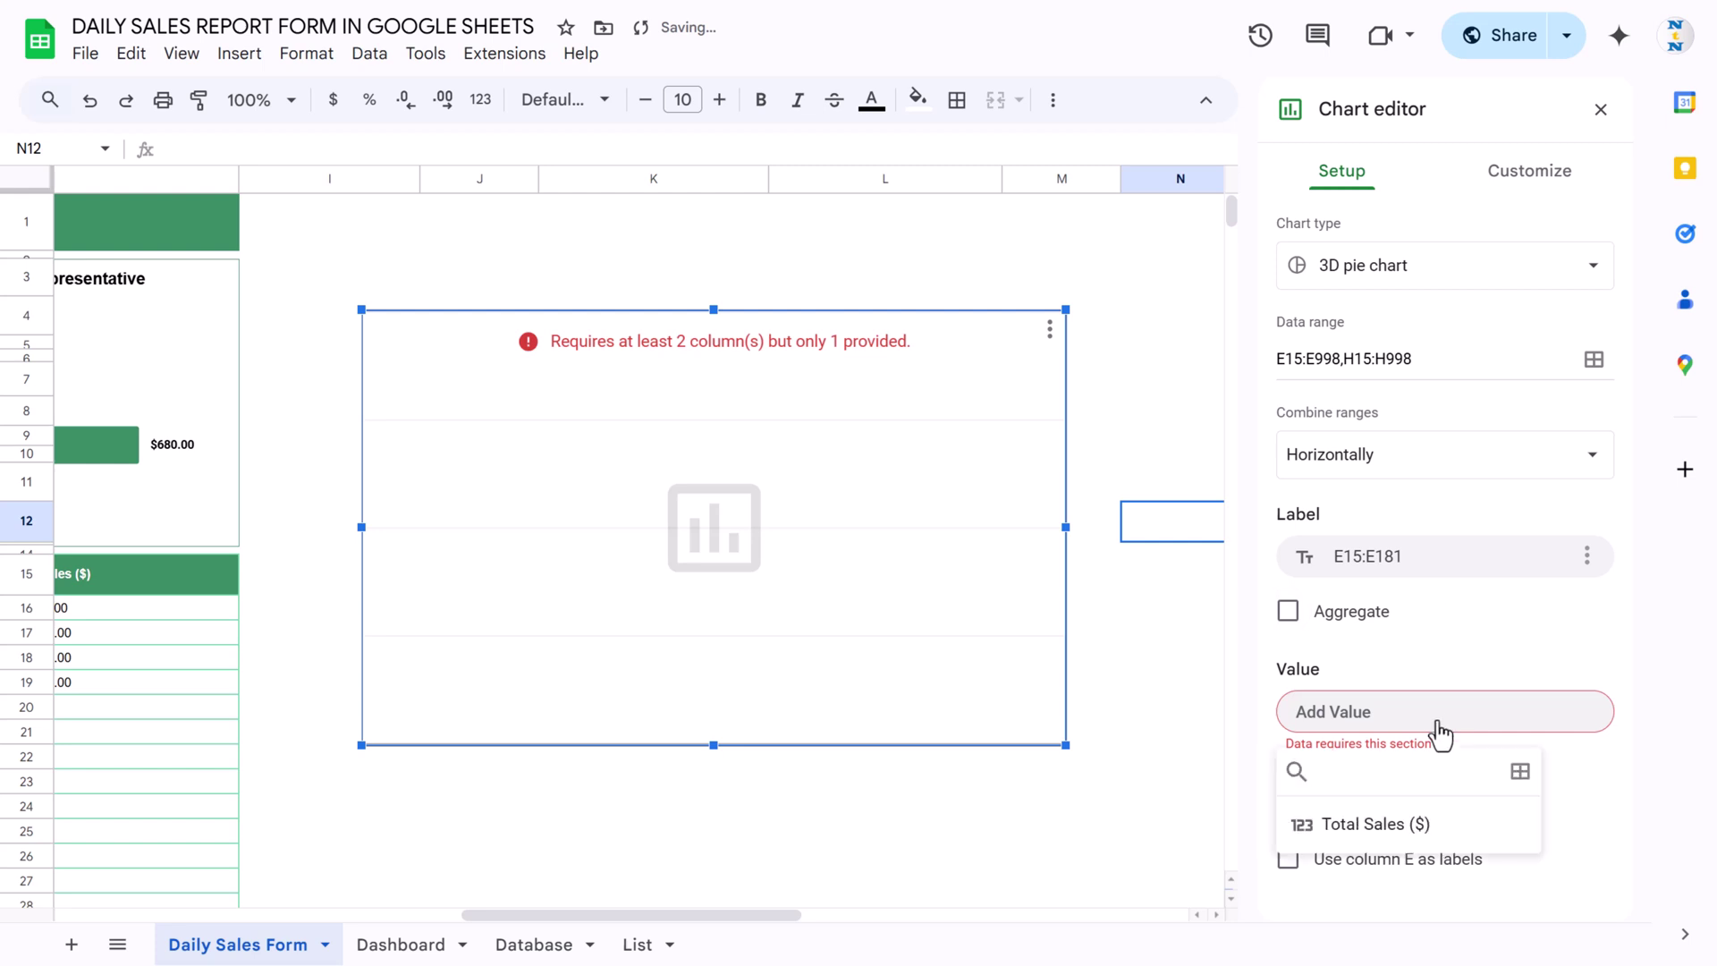
click(1410, 830)
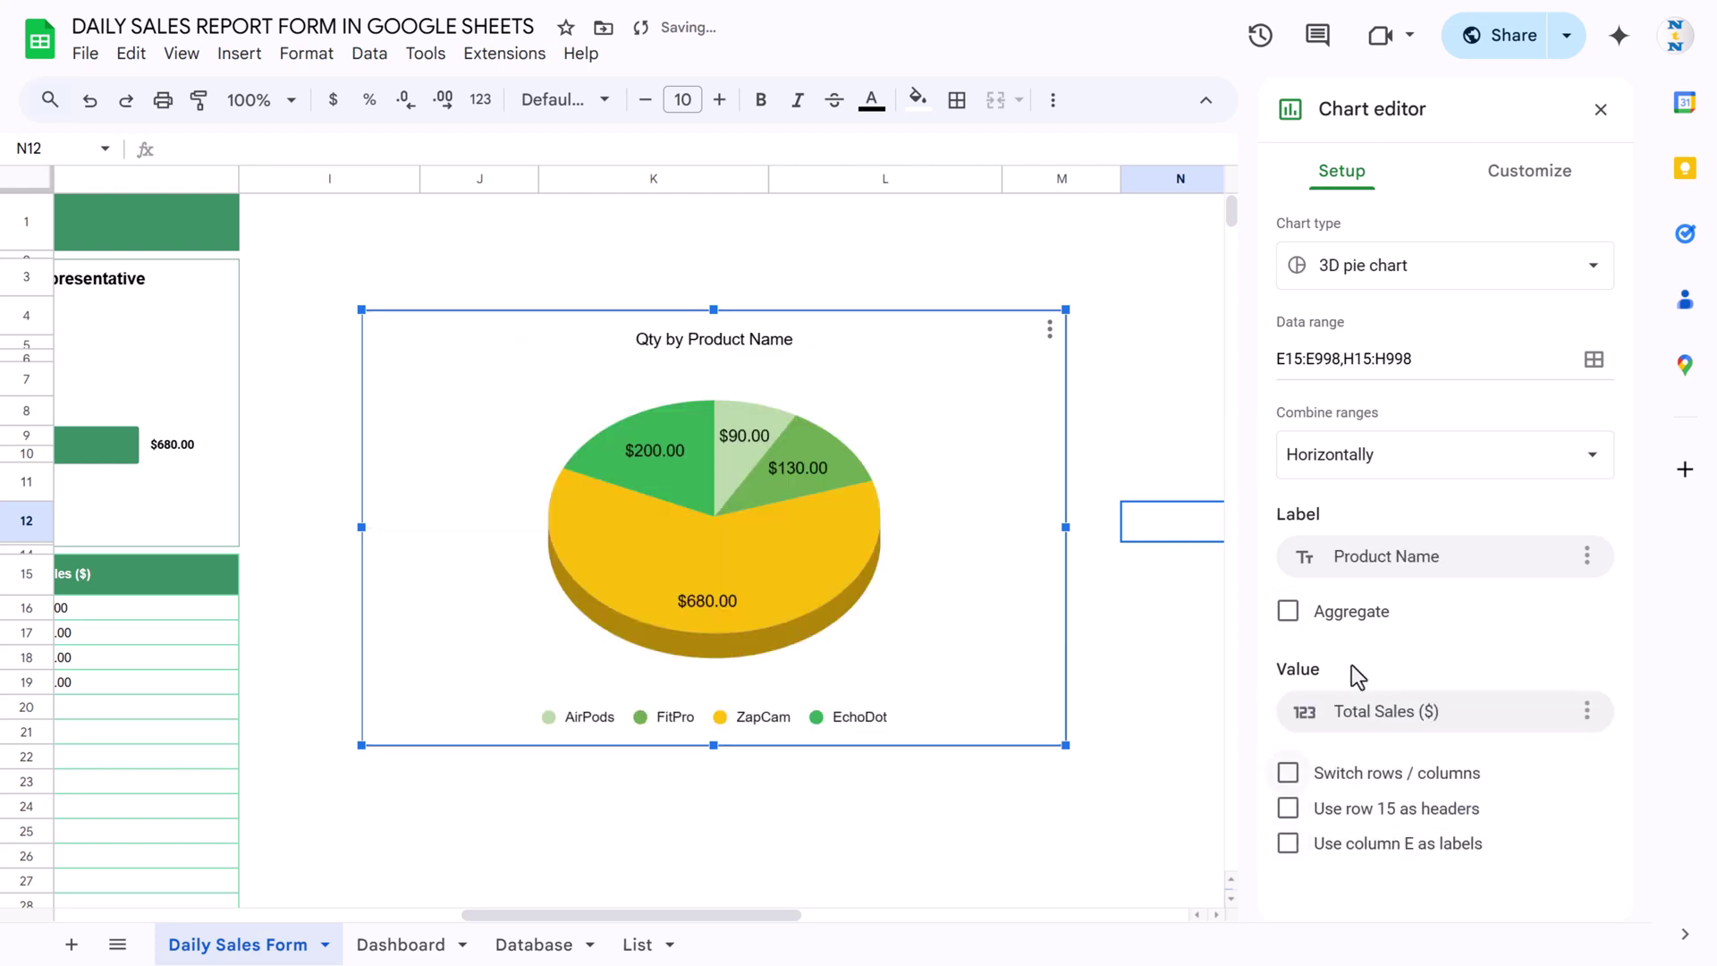
click(1288, 611)
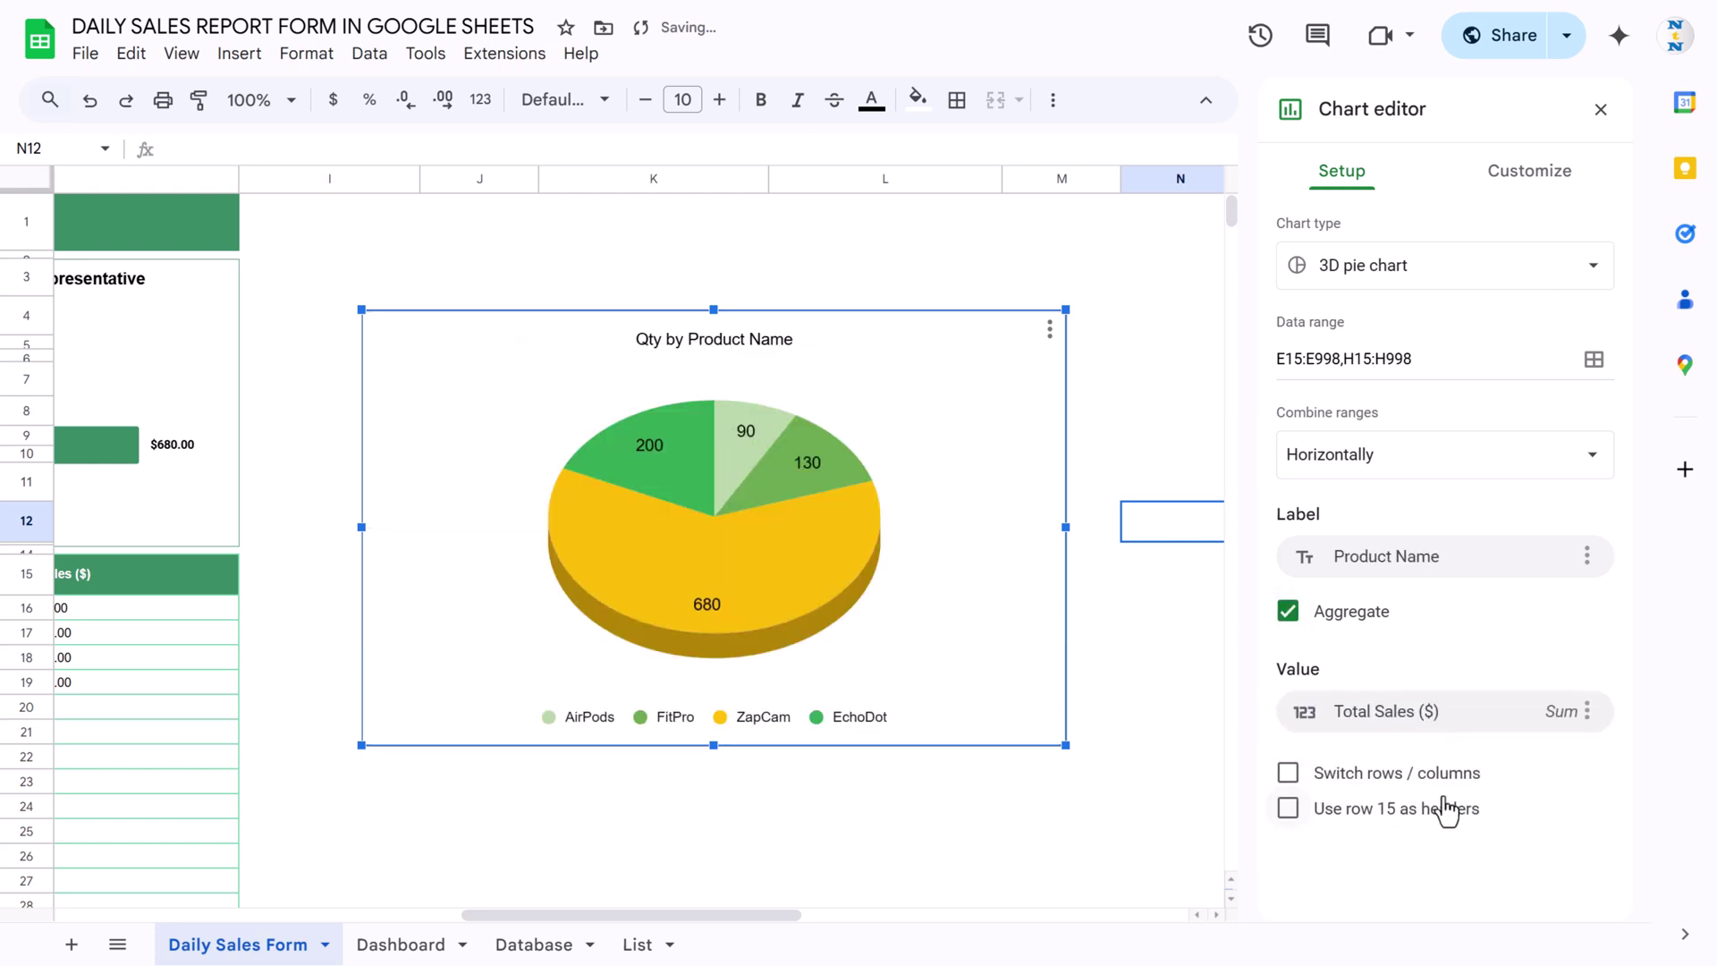
click(1380, 820)
Switch the chart type to Doughnut chart.
drag(758, 914, 711, 914)
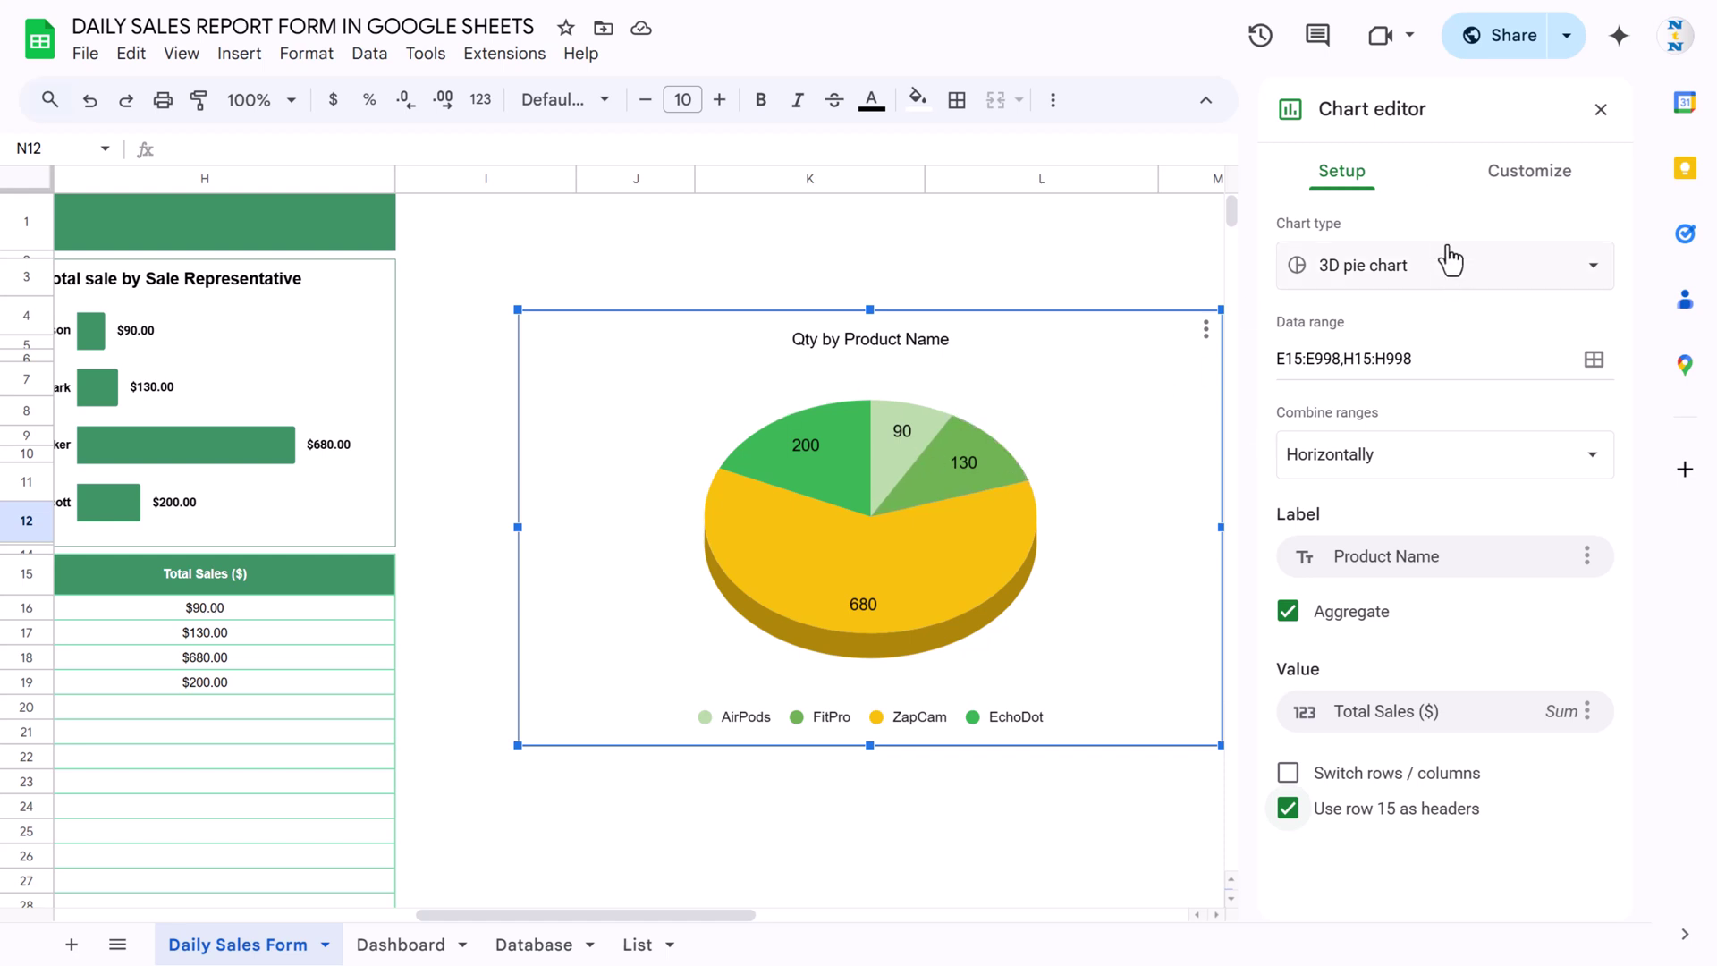
click(1410, 272)
scroll(1386, 608, down, 5)
click(1432, 700)
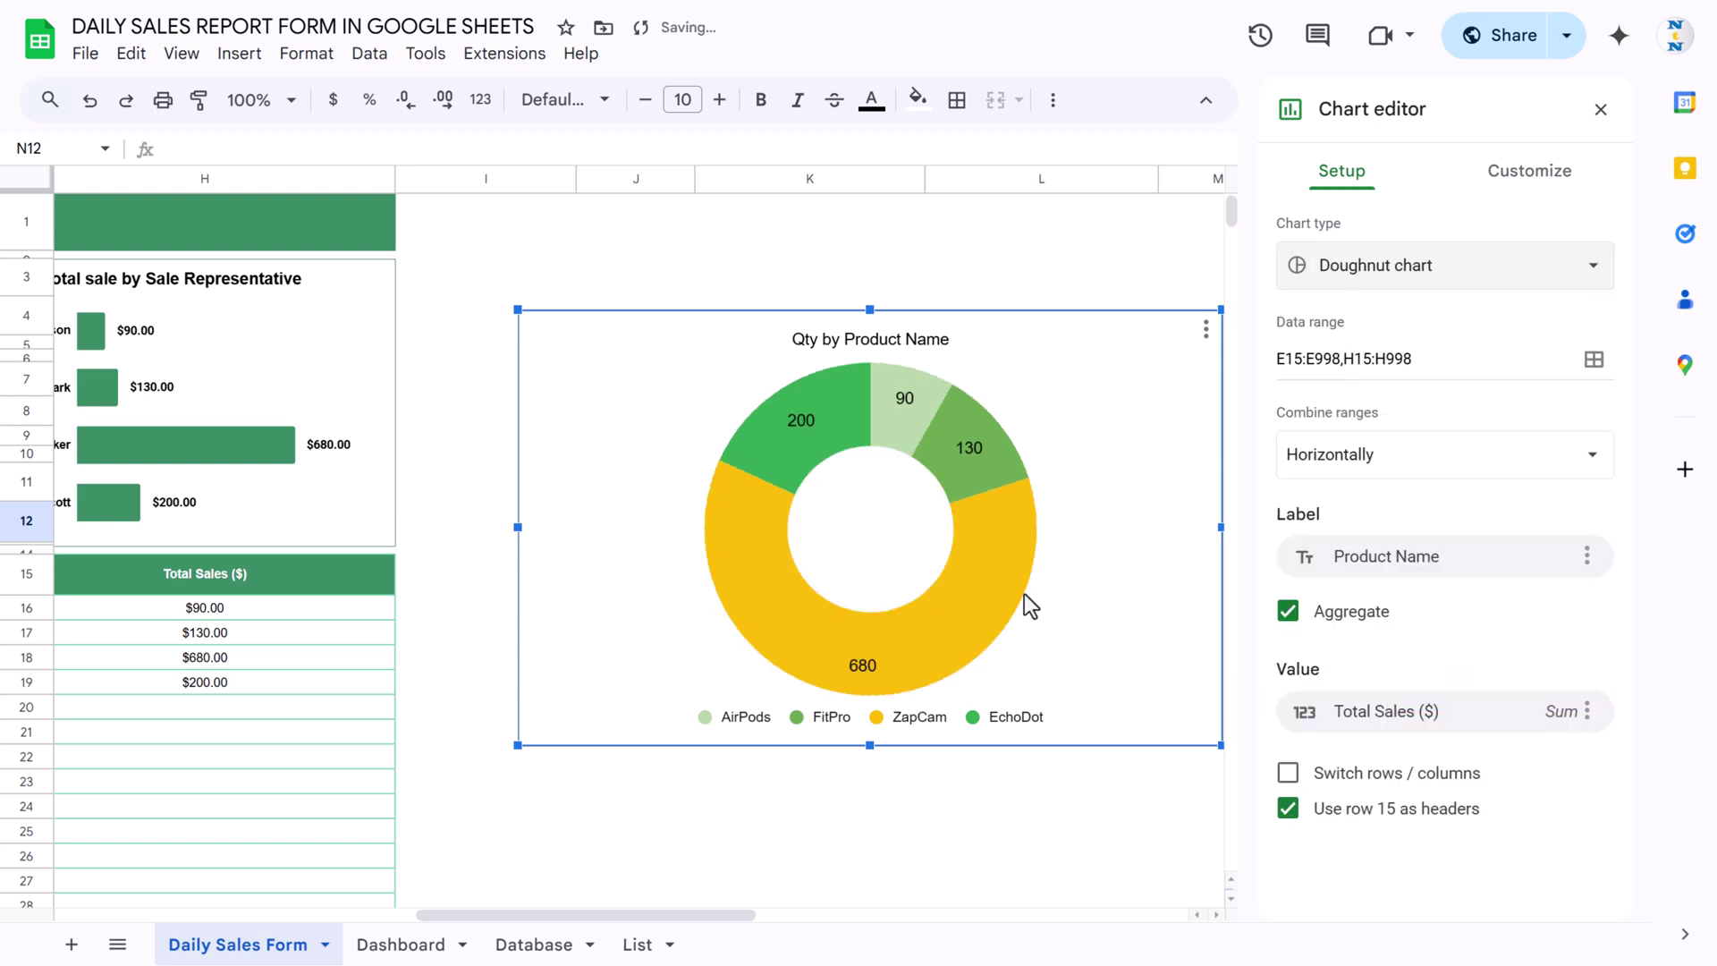
drag(554, 913, 378, 922)
Check the sales-by-representative chart and the Sales Representative entries D15:D19 for reference.
click(709, 300)
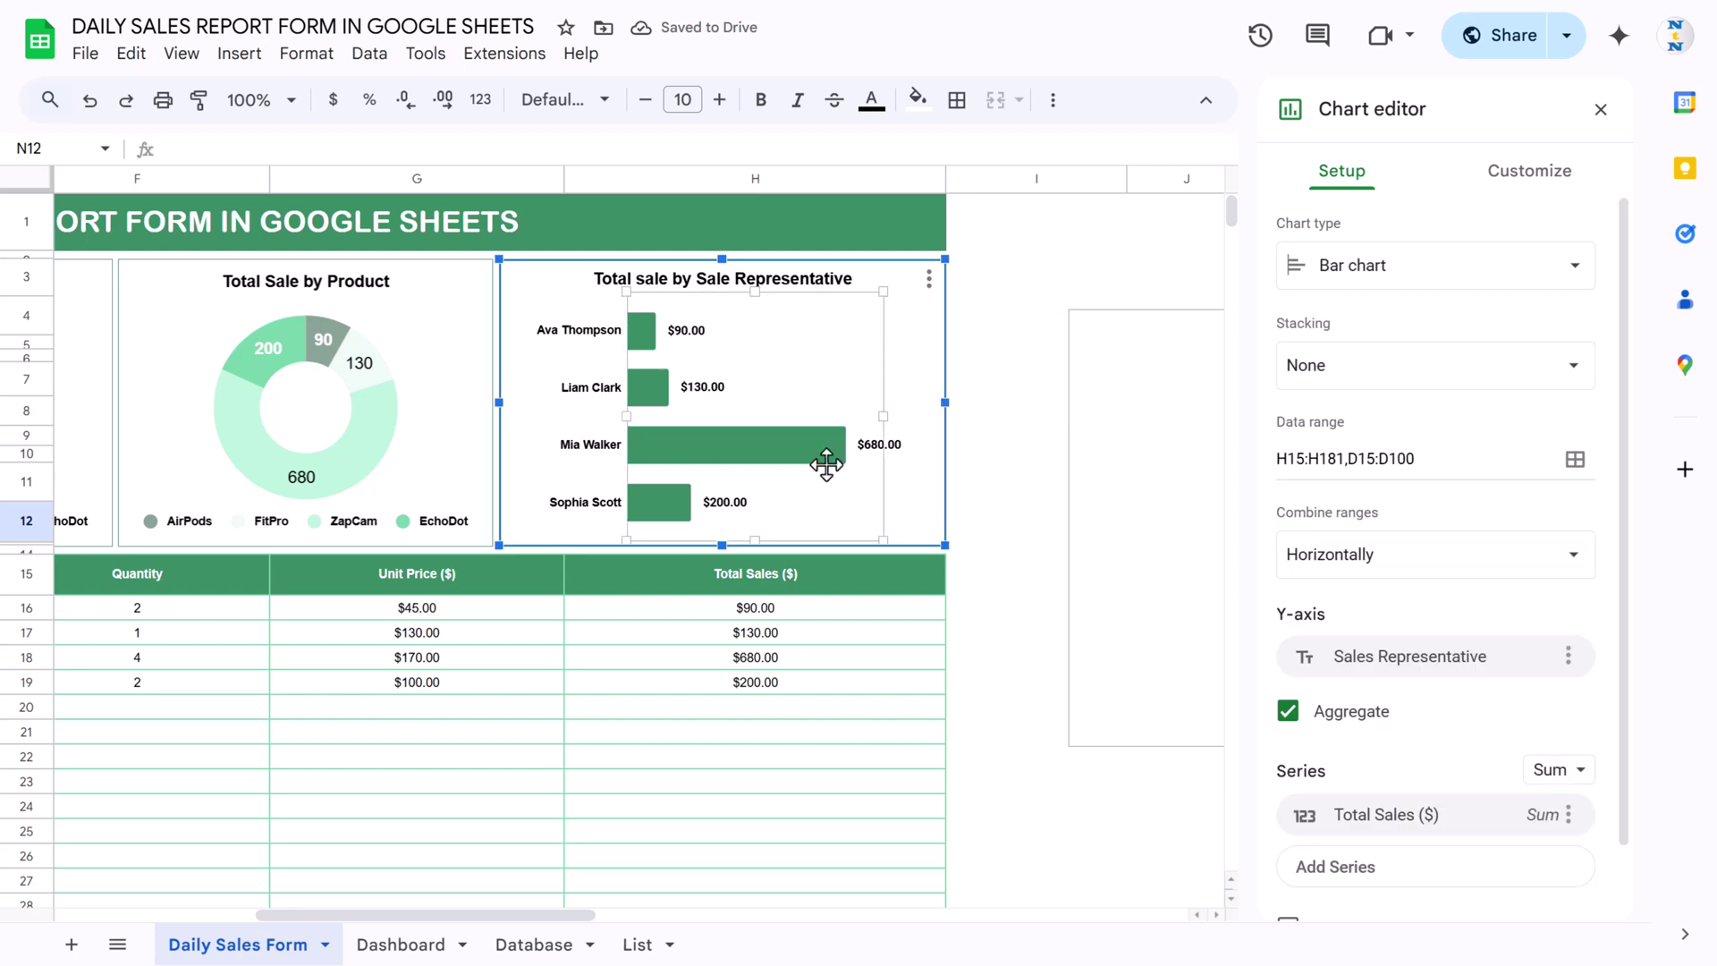
drag(539, 914, 307, 928)
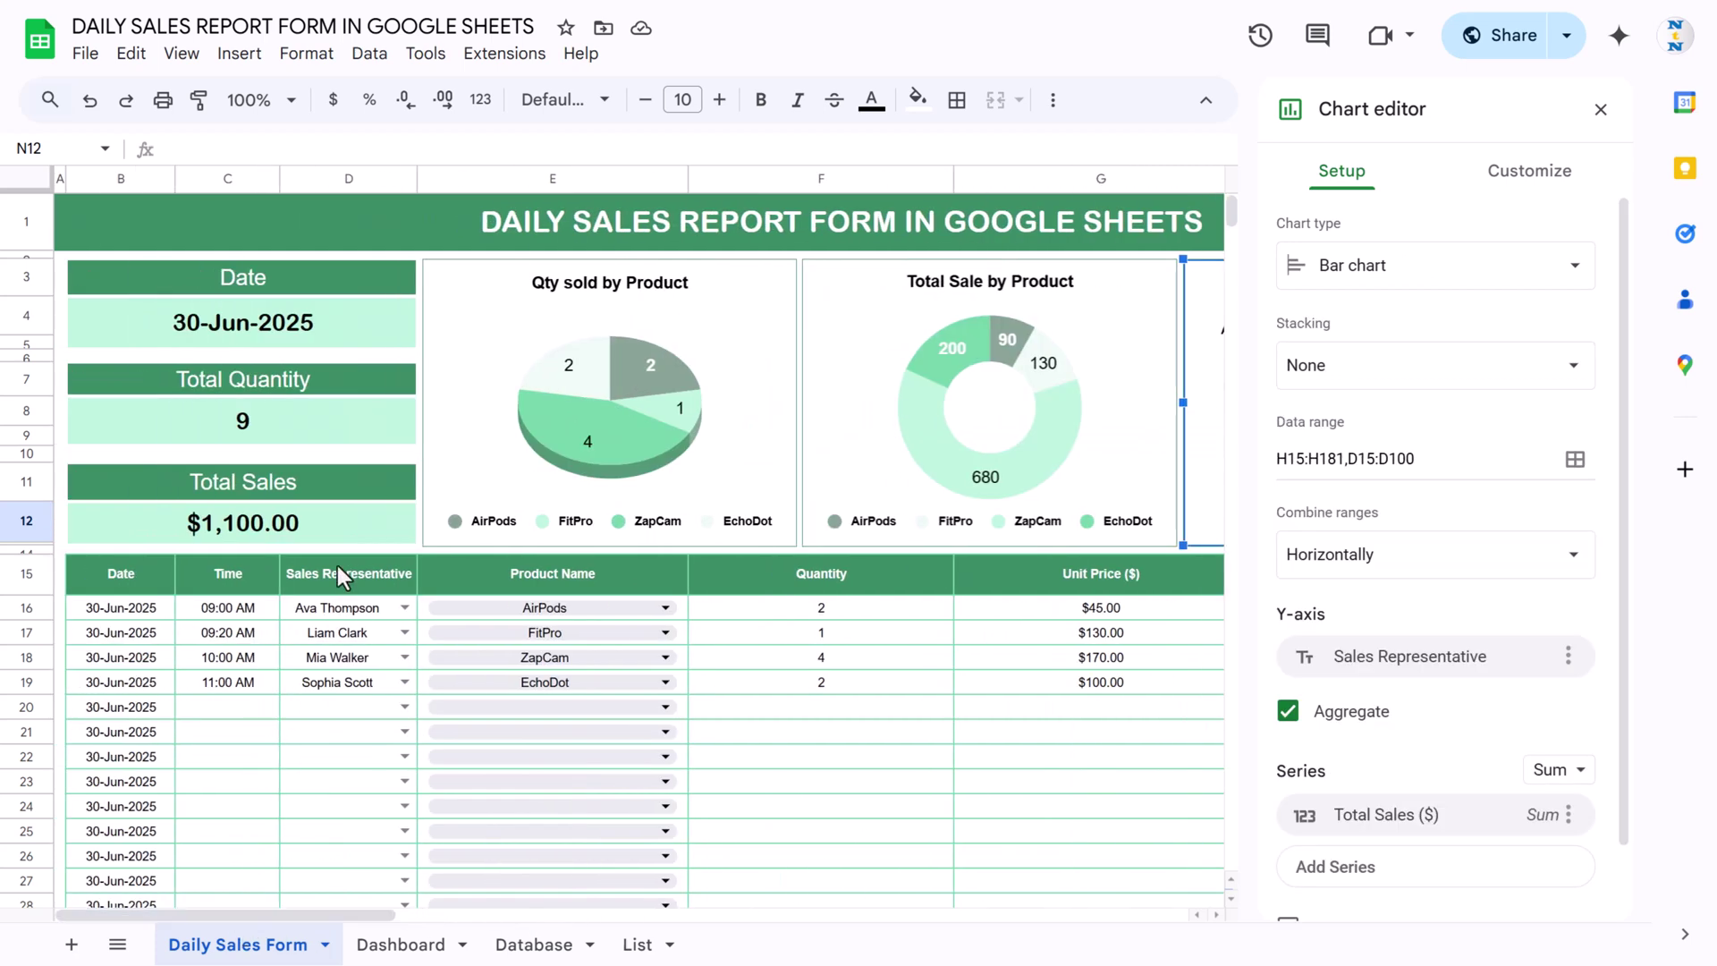
drag(340, 573, 328, 683)
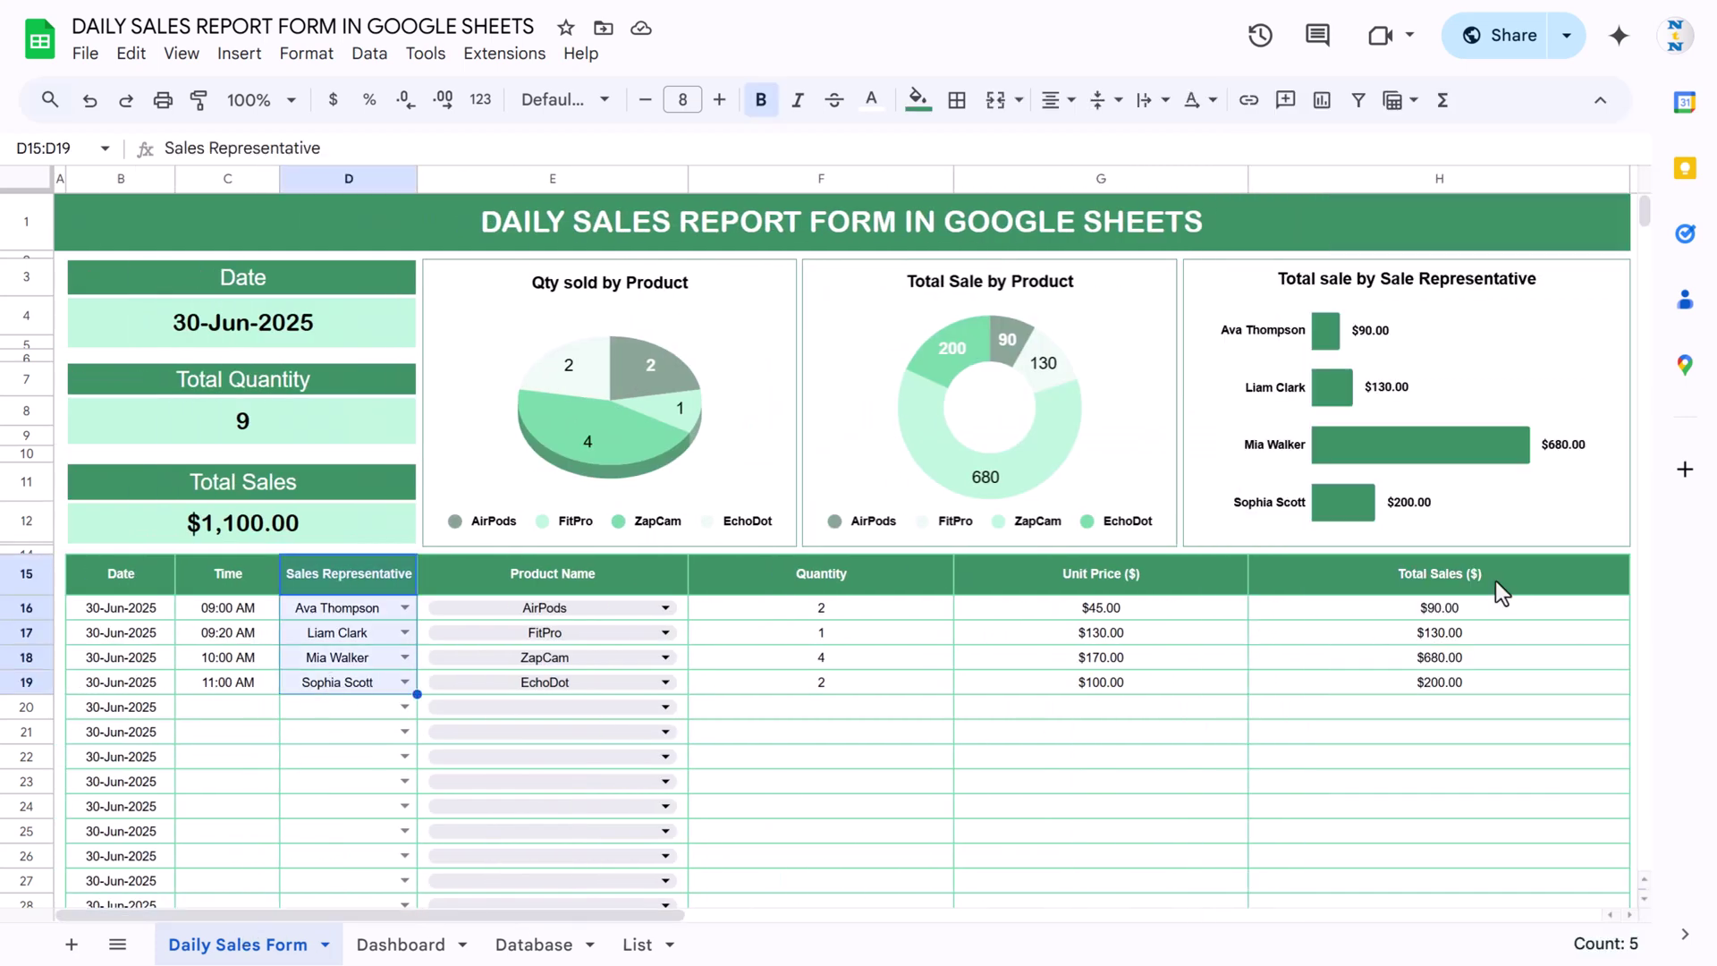
drag(1466, 577, 1502, 628)
drag(577, 914, 1298, 915)
Change the spare doughnut chart's data range to D15:D998,H15:H998.
double_click(763, 402)
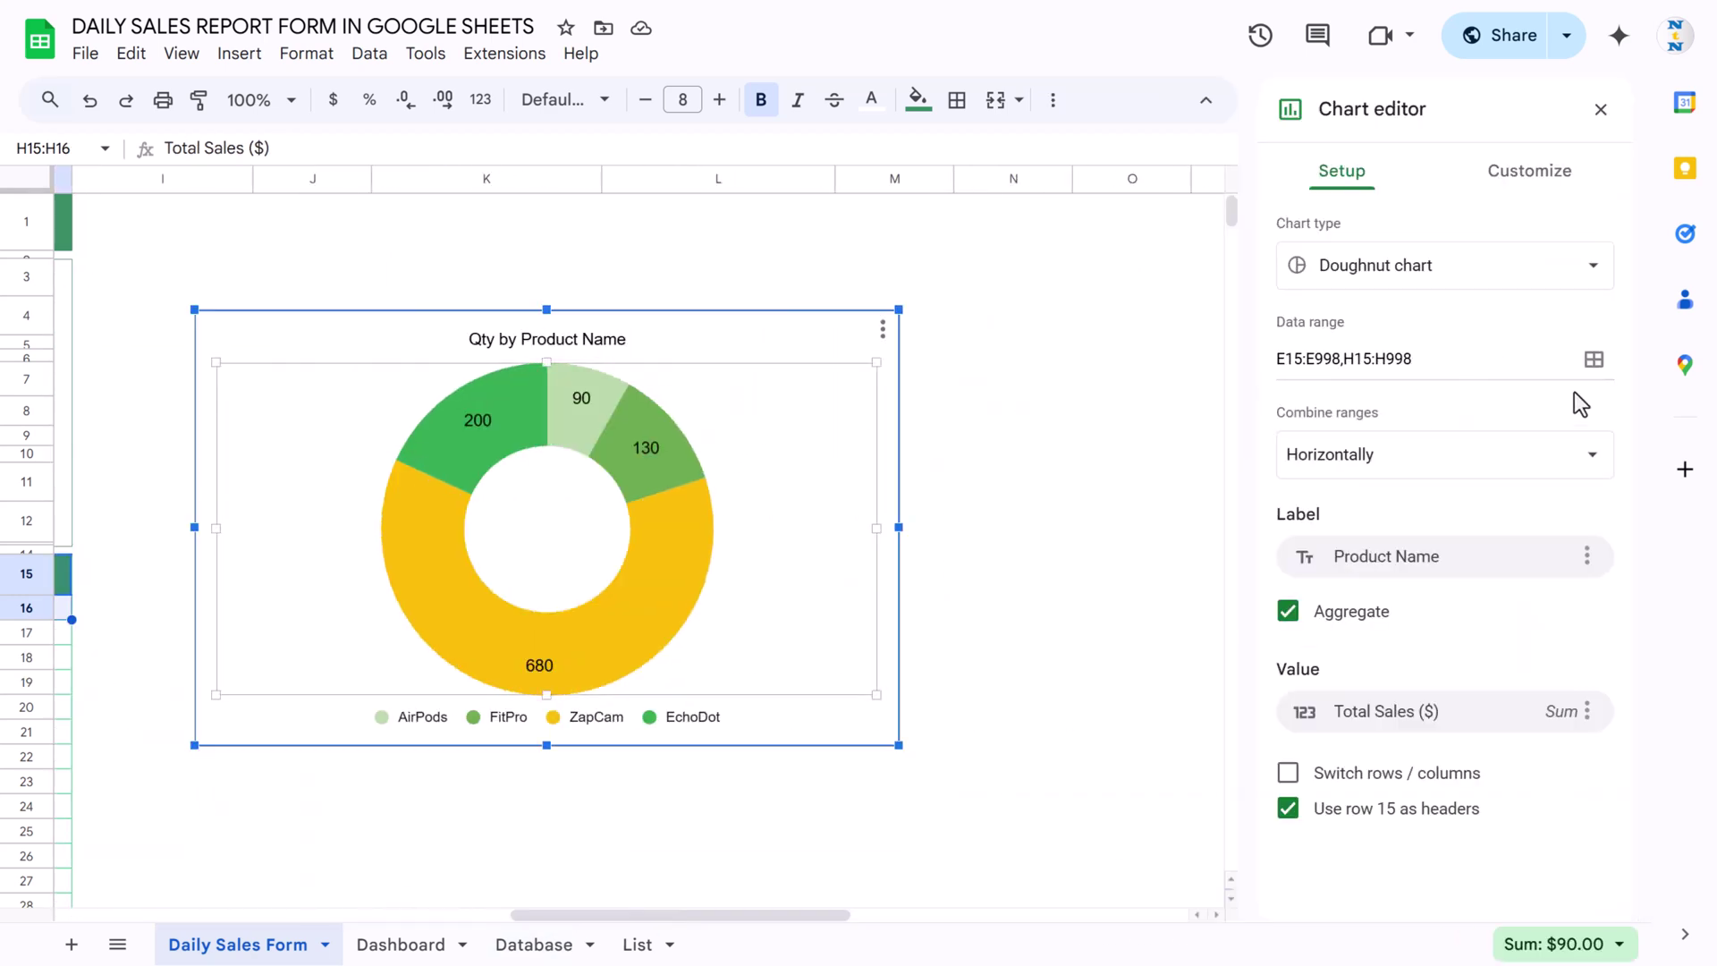
click(1594, 361)
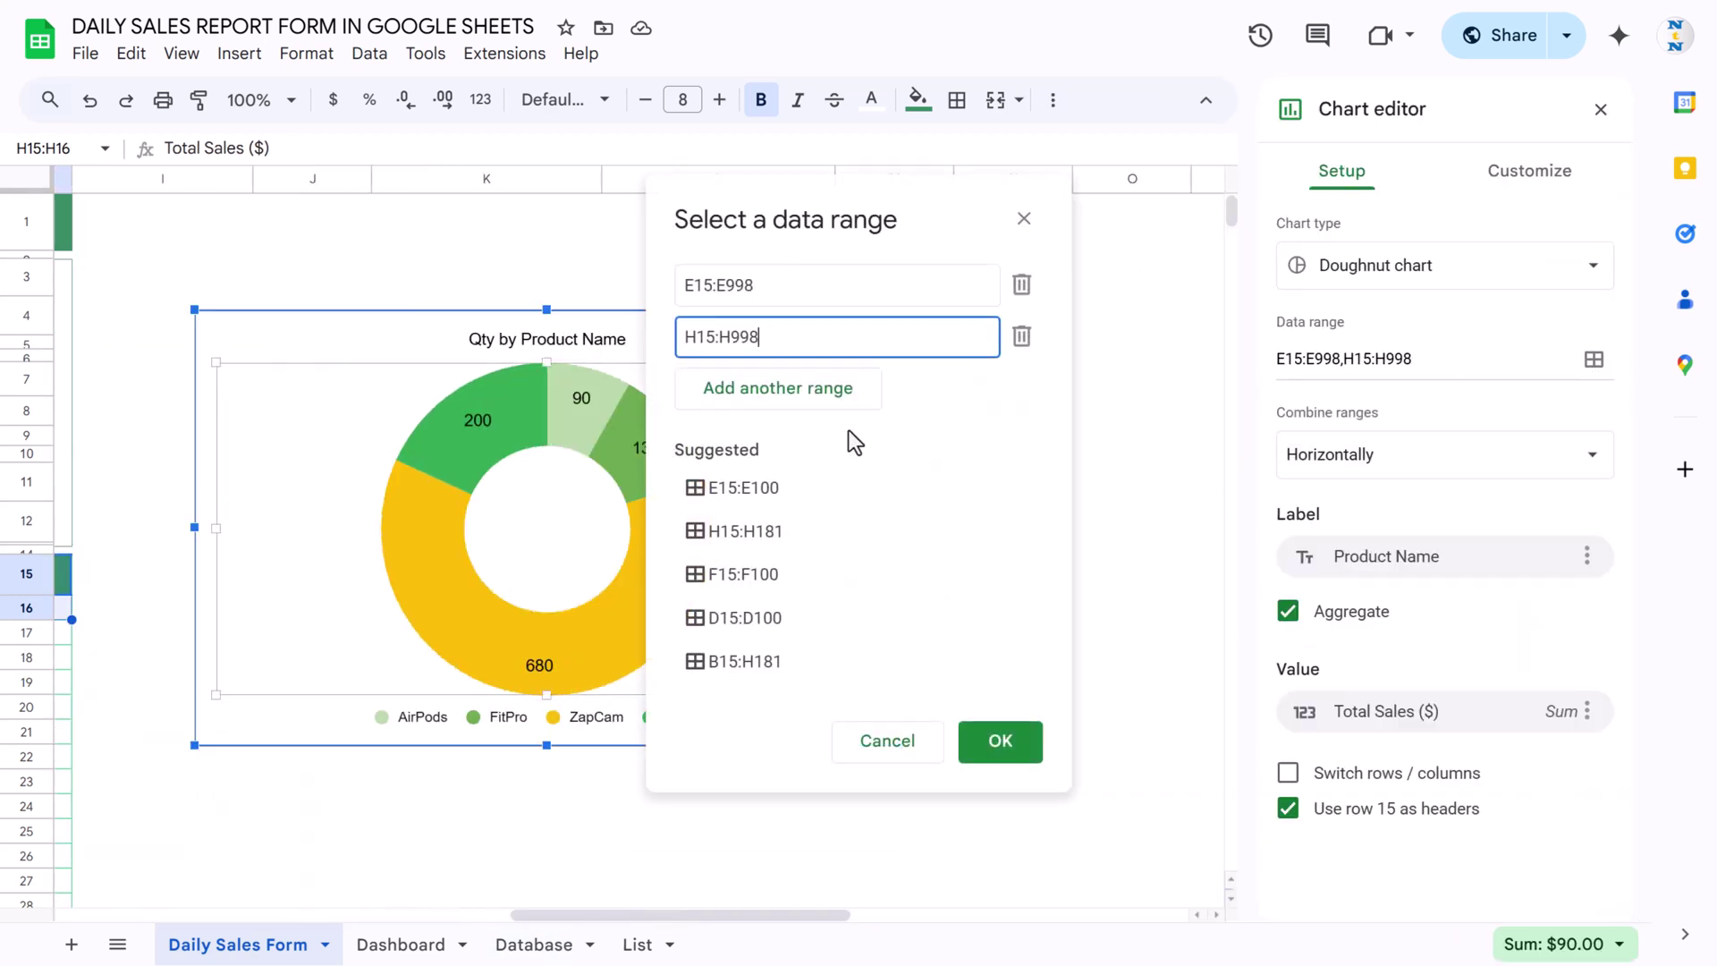
click(689, 285)
key(BackSpace)
text(D)
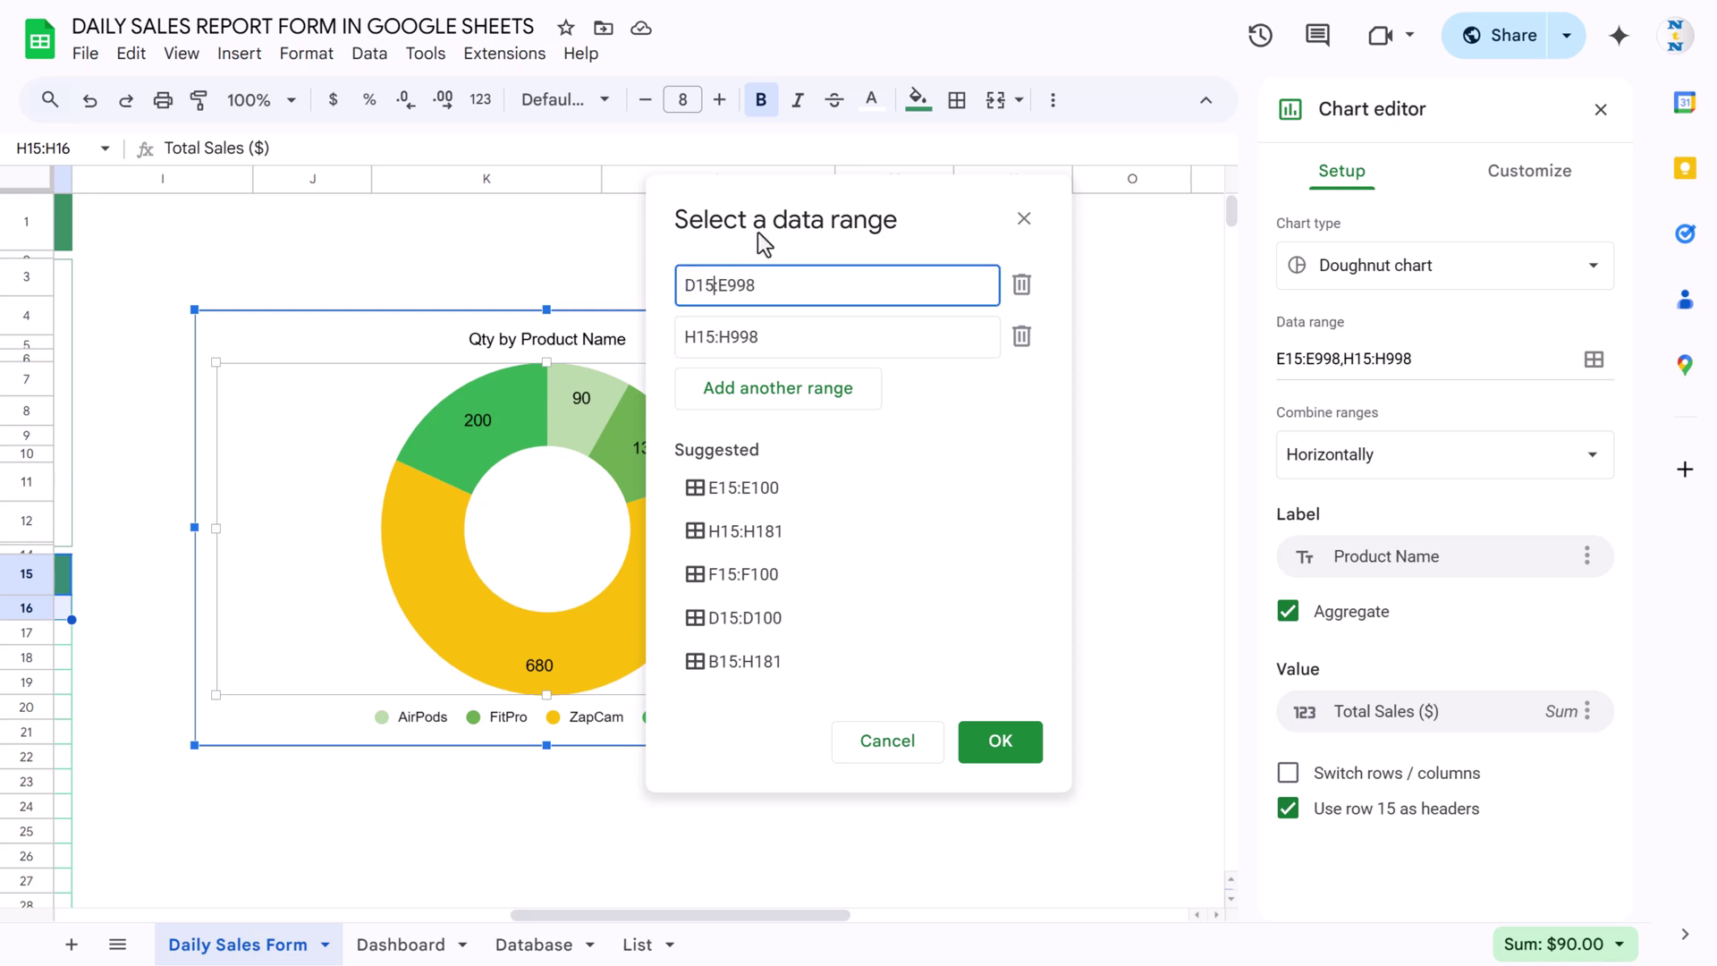
key(Right)
key(Right)
key(BackSpace)
text(D)
click(1015, 750)
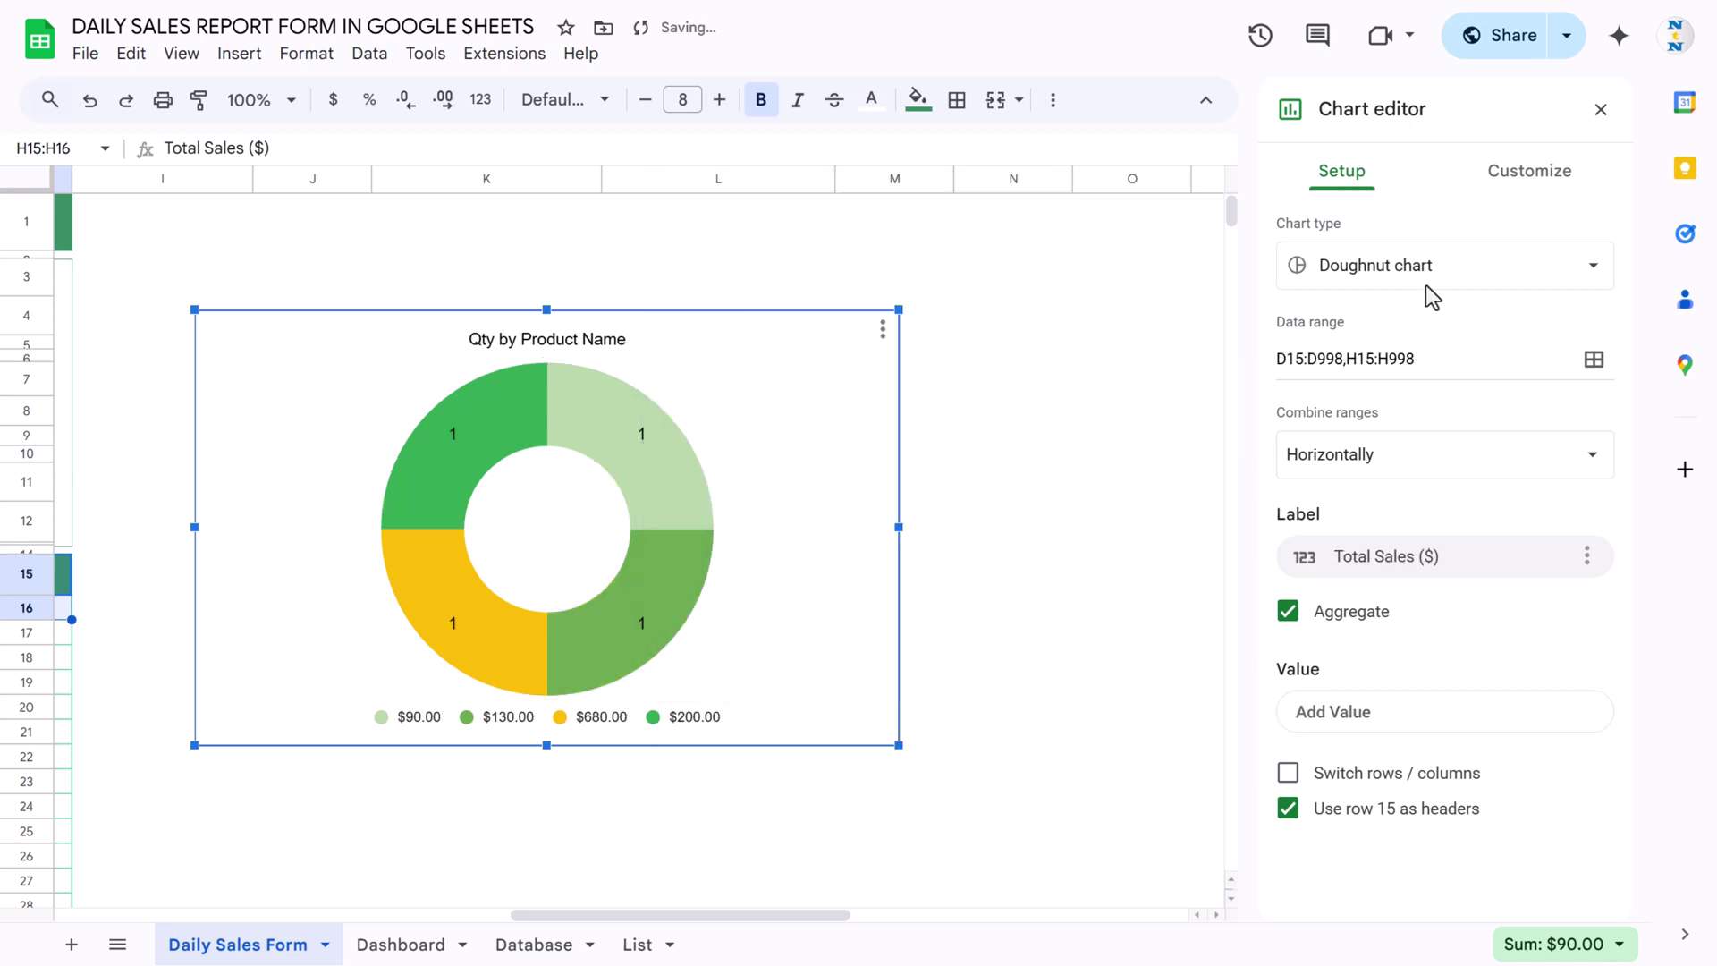
Change the chart type from doughnut to Bar chart.
click(1444, 268)
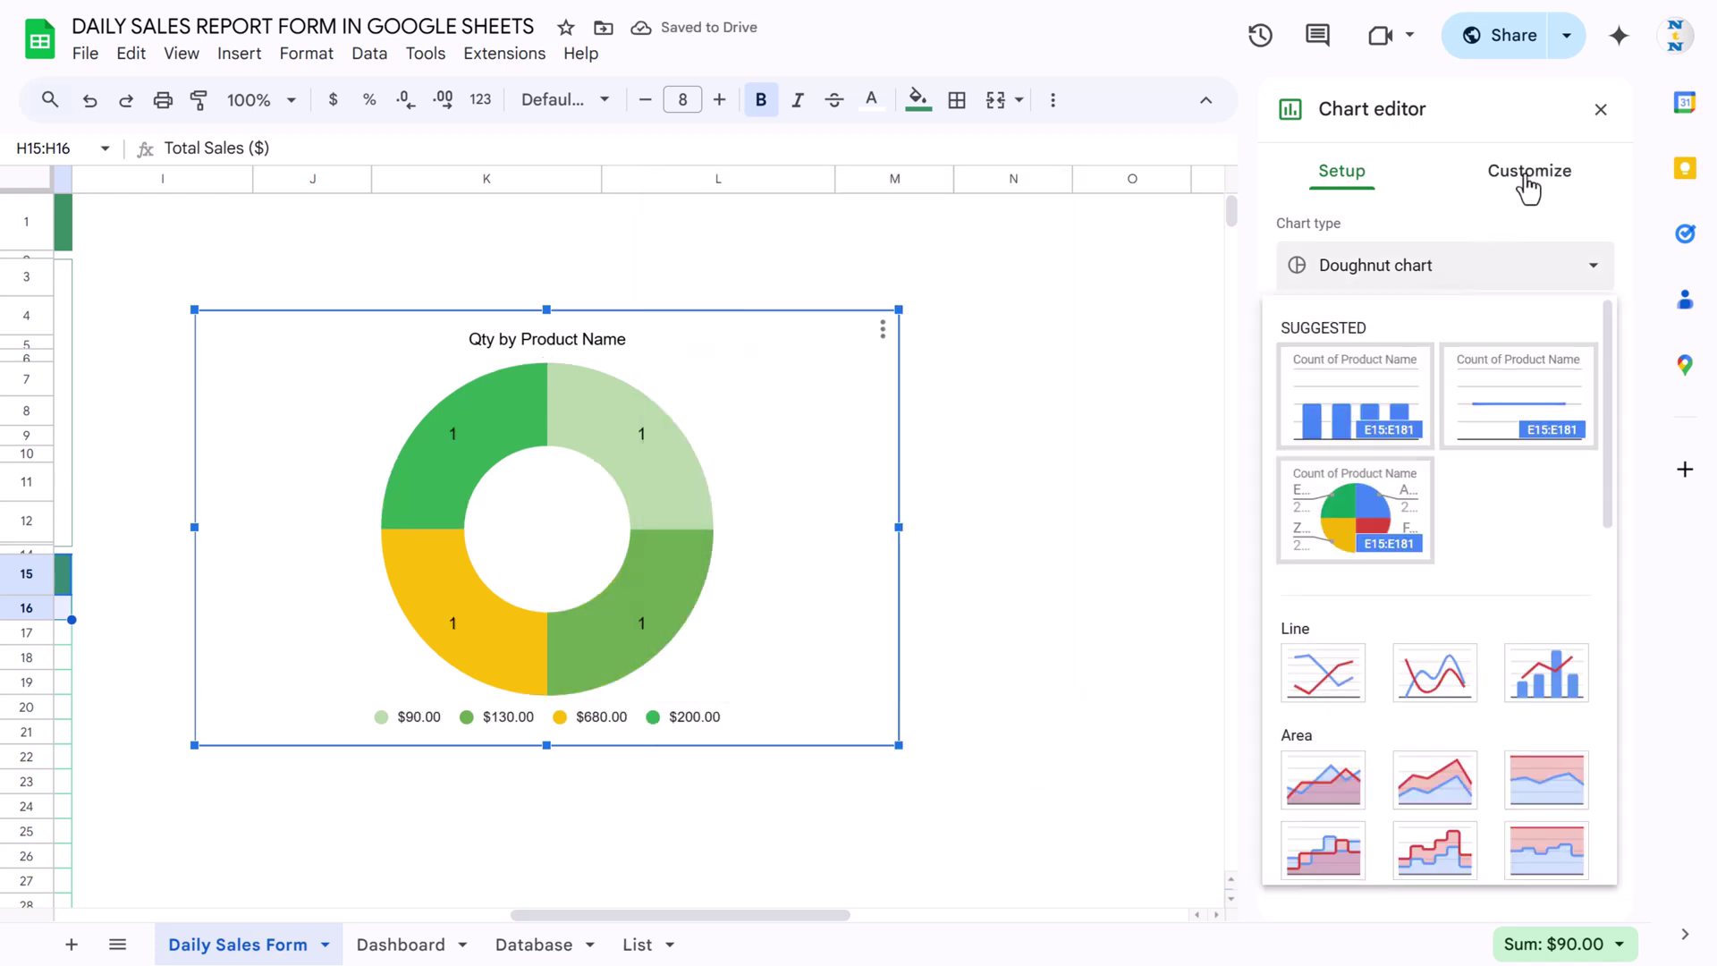
click(1529, 174)
click(1341, 170)
click(1431, 264)
scroll(1434, 421, down, 3)
scroll(1399, 634, down, 2)
click(1328, 597)
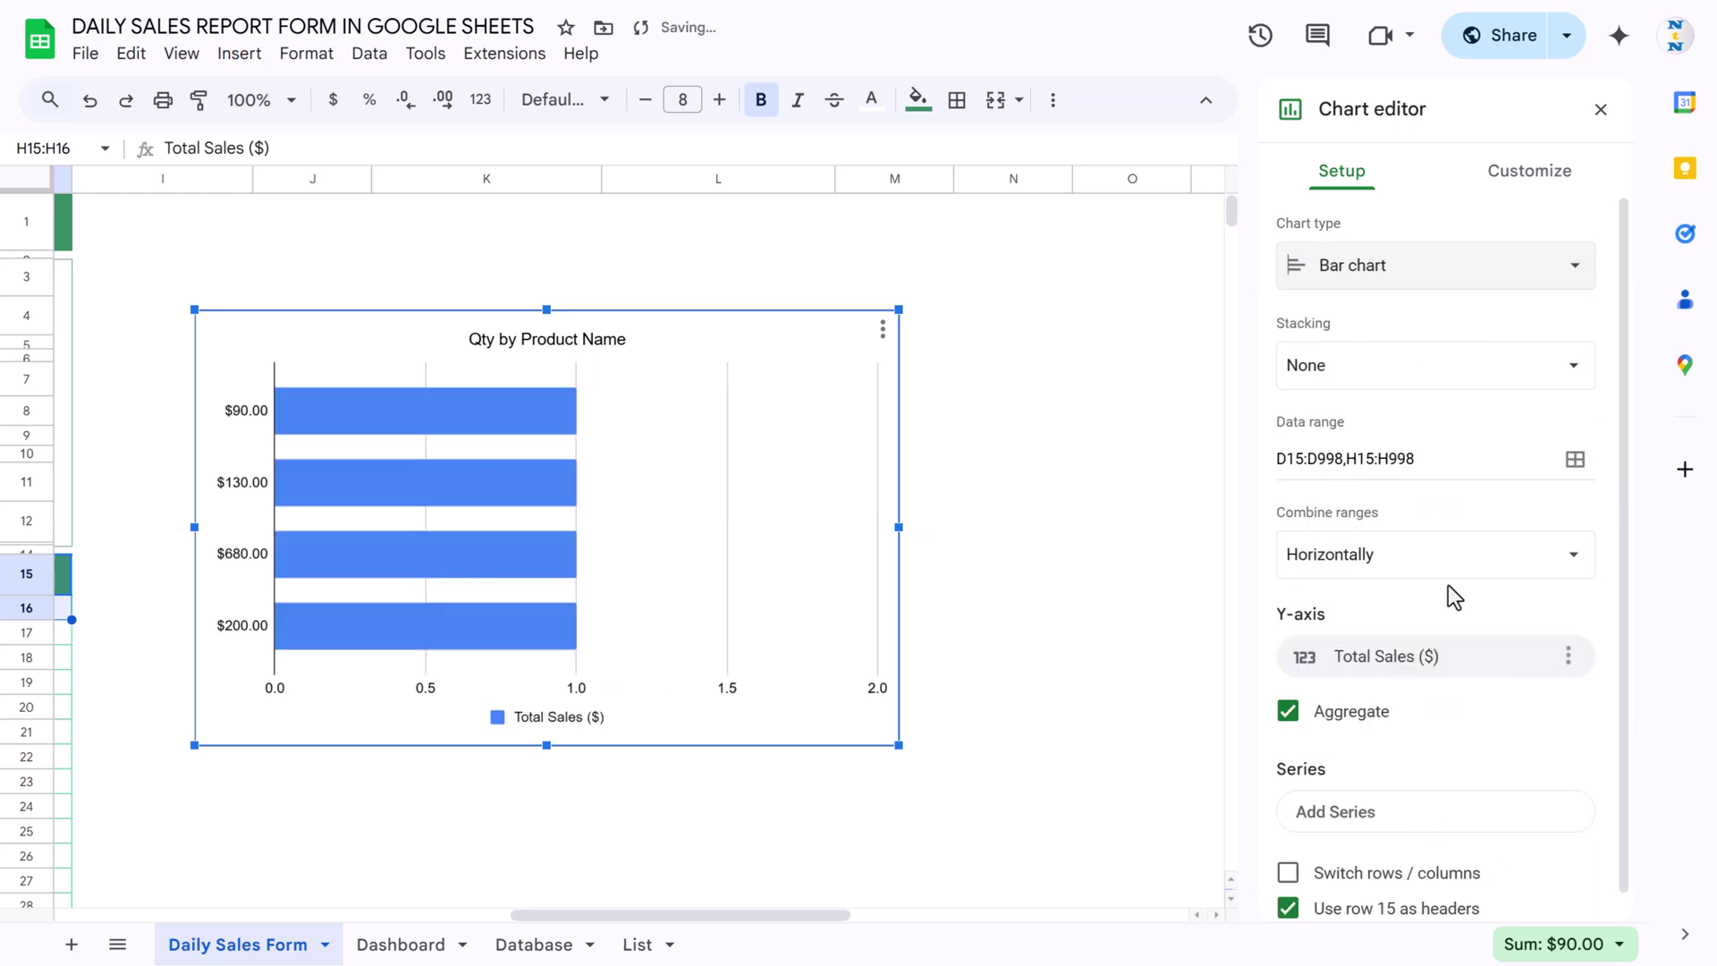
Use Sales Representative for the Y-axis and add a data series.
scroll(1448, 586, down, 1)
click(1408, 632)
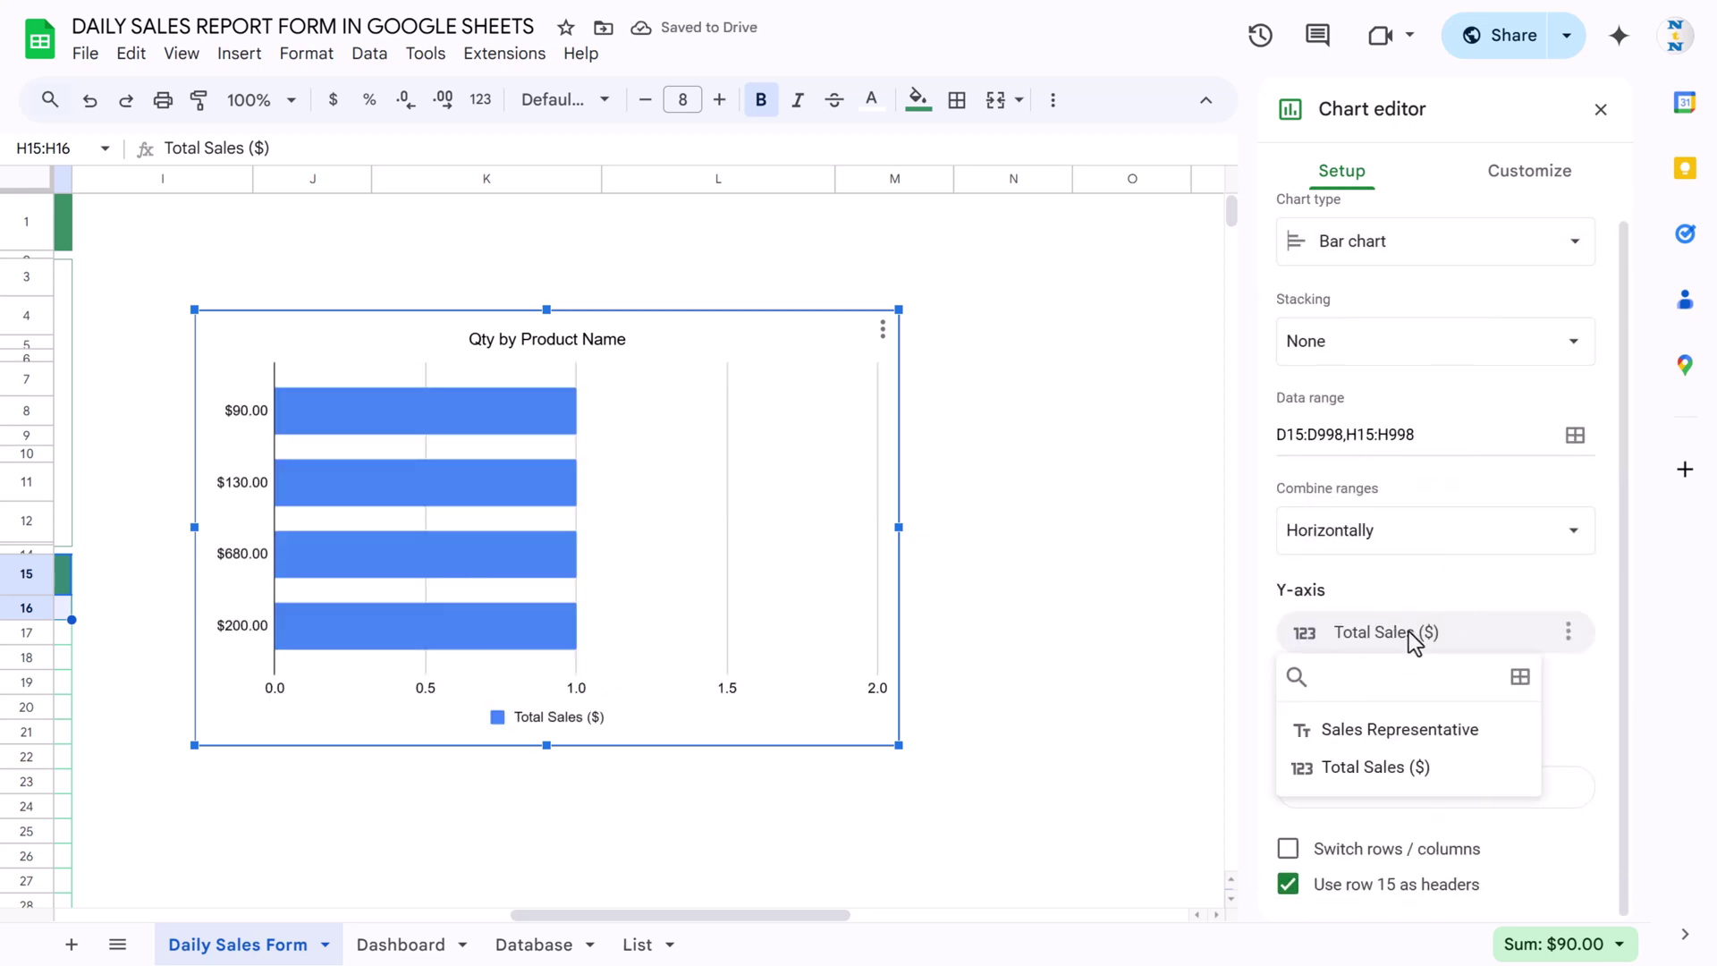
click(1399, 730)
click(1421, 792)
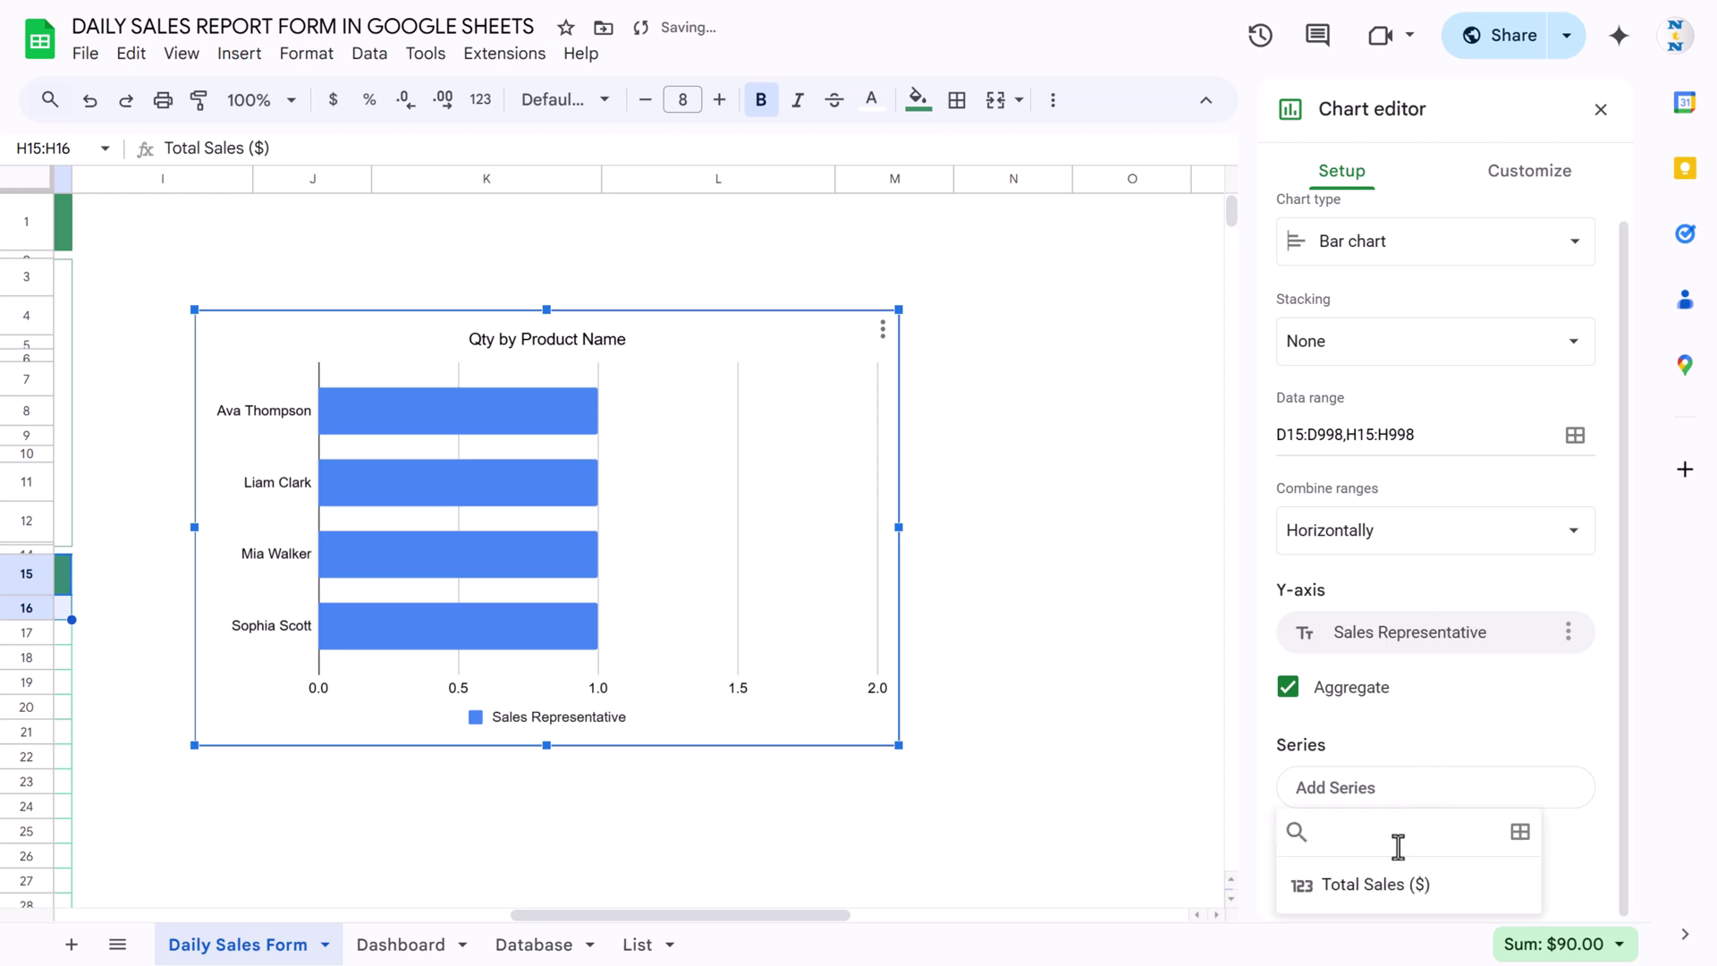
Add Total Sales ($) as the series, colour the bars custom green, and show data labels.
click(1387, 894)
drag(641, 915, 489, 901)
click(922, 554)
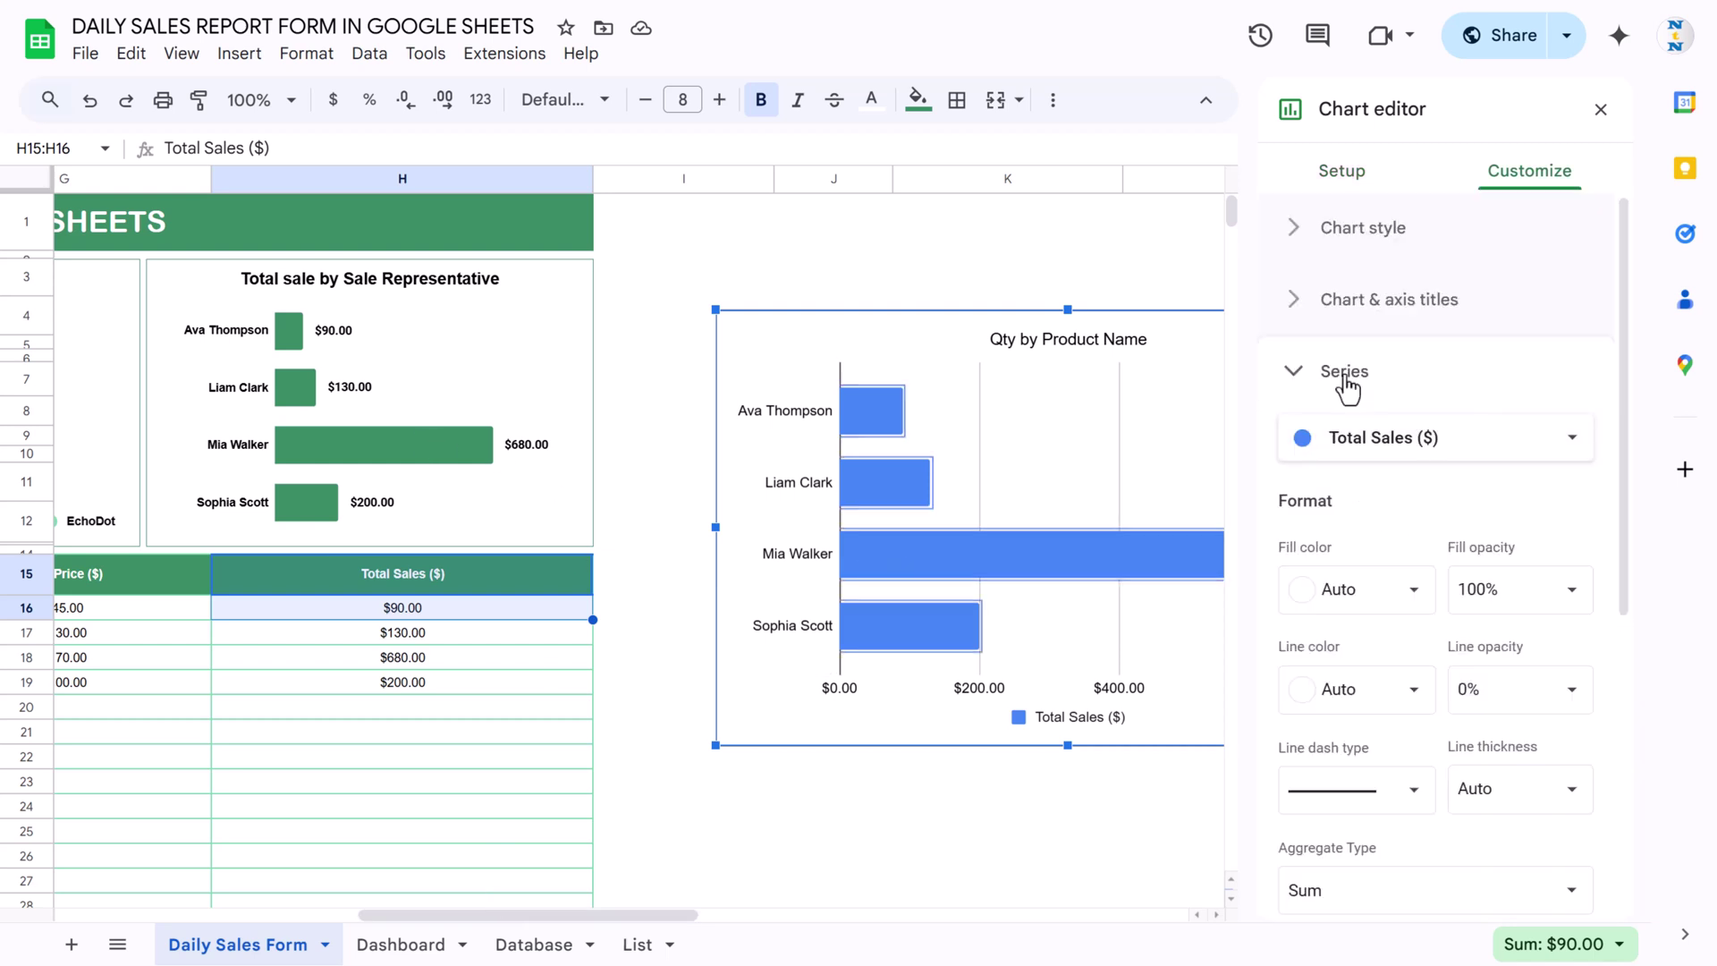
click(1399, 591)
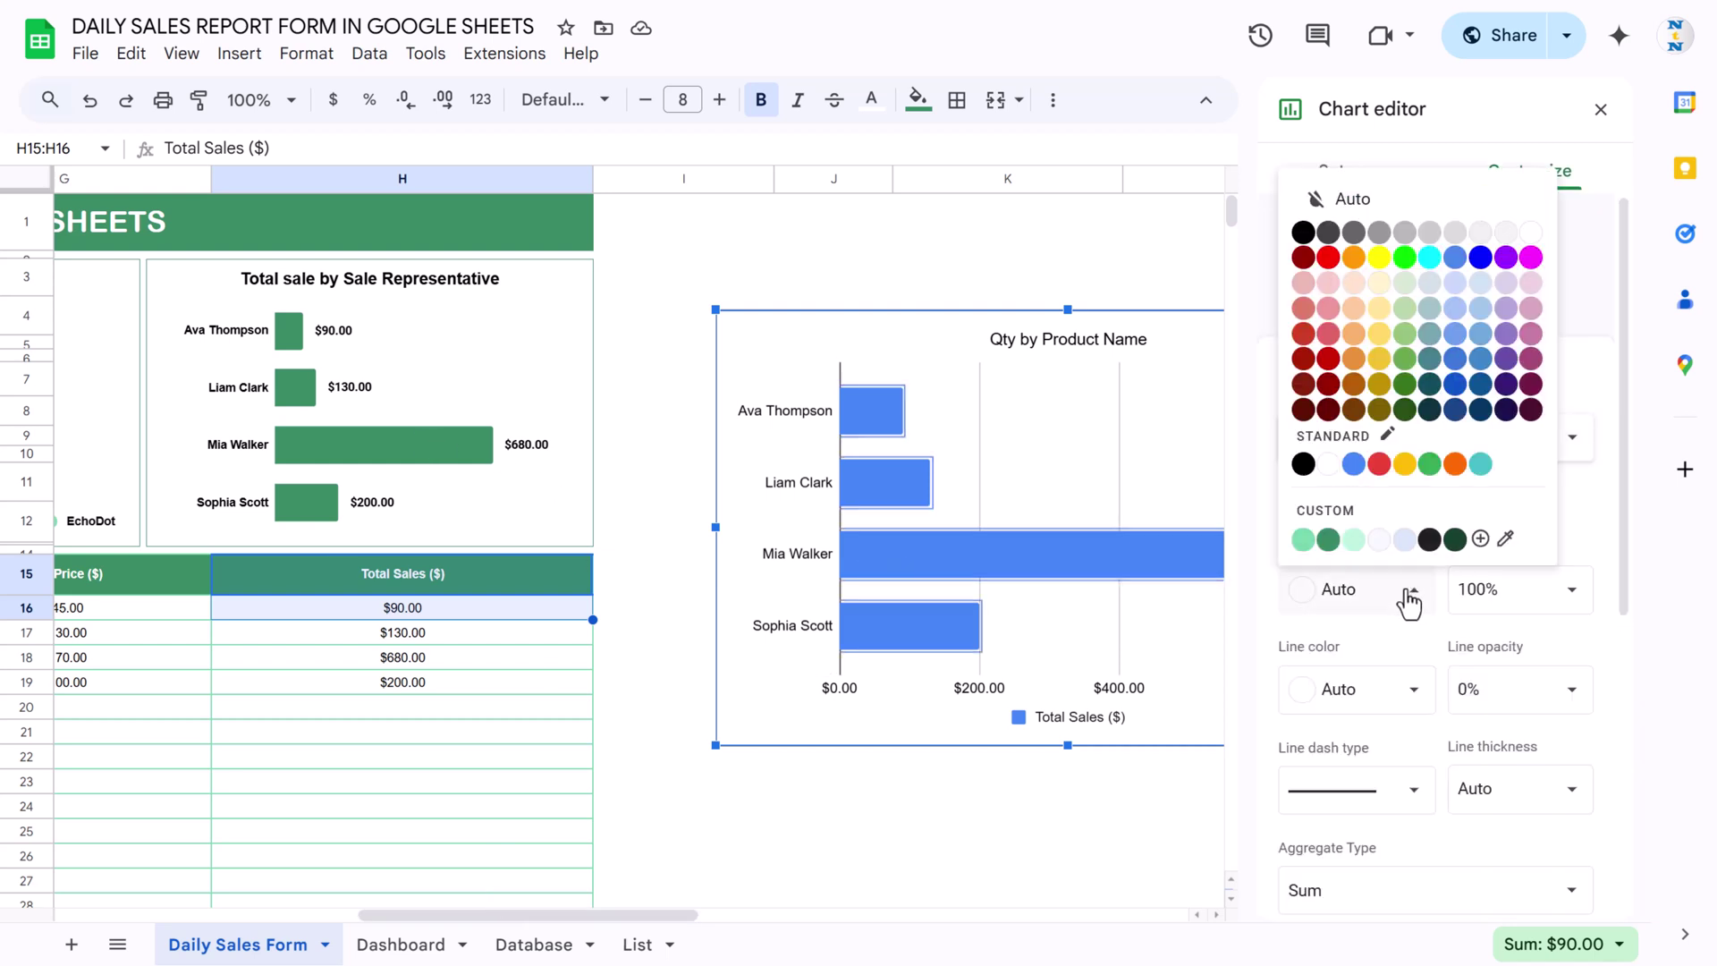
click(1328, 540)
scroll(1445, 608, down, 5)
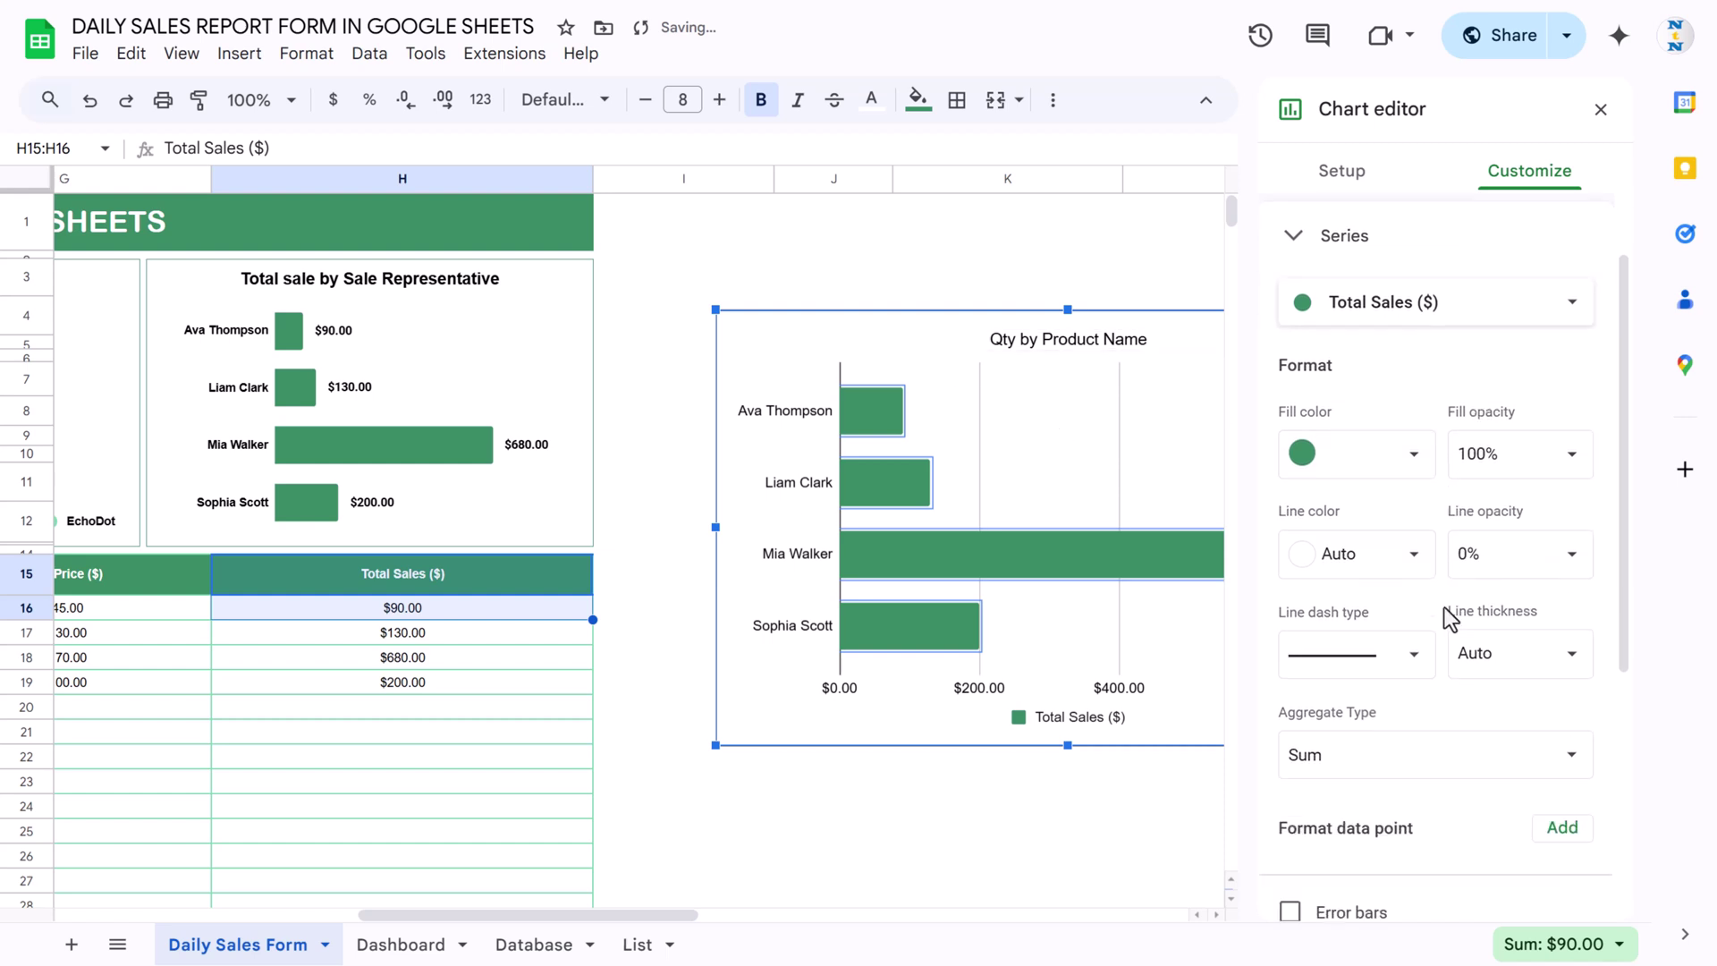
click(1341, 573)
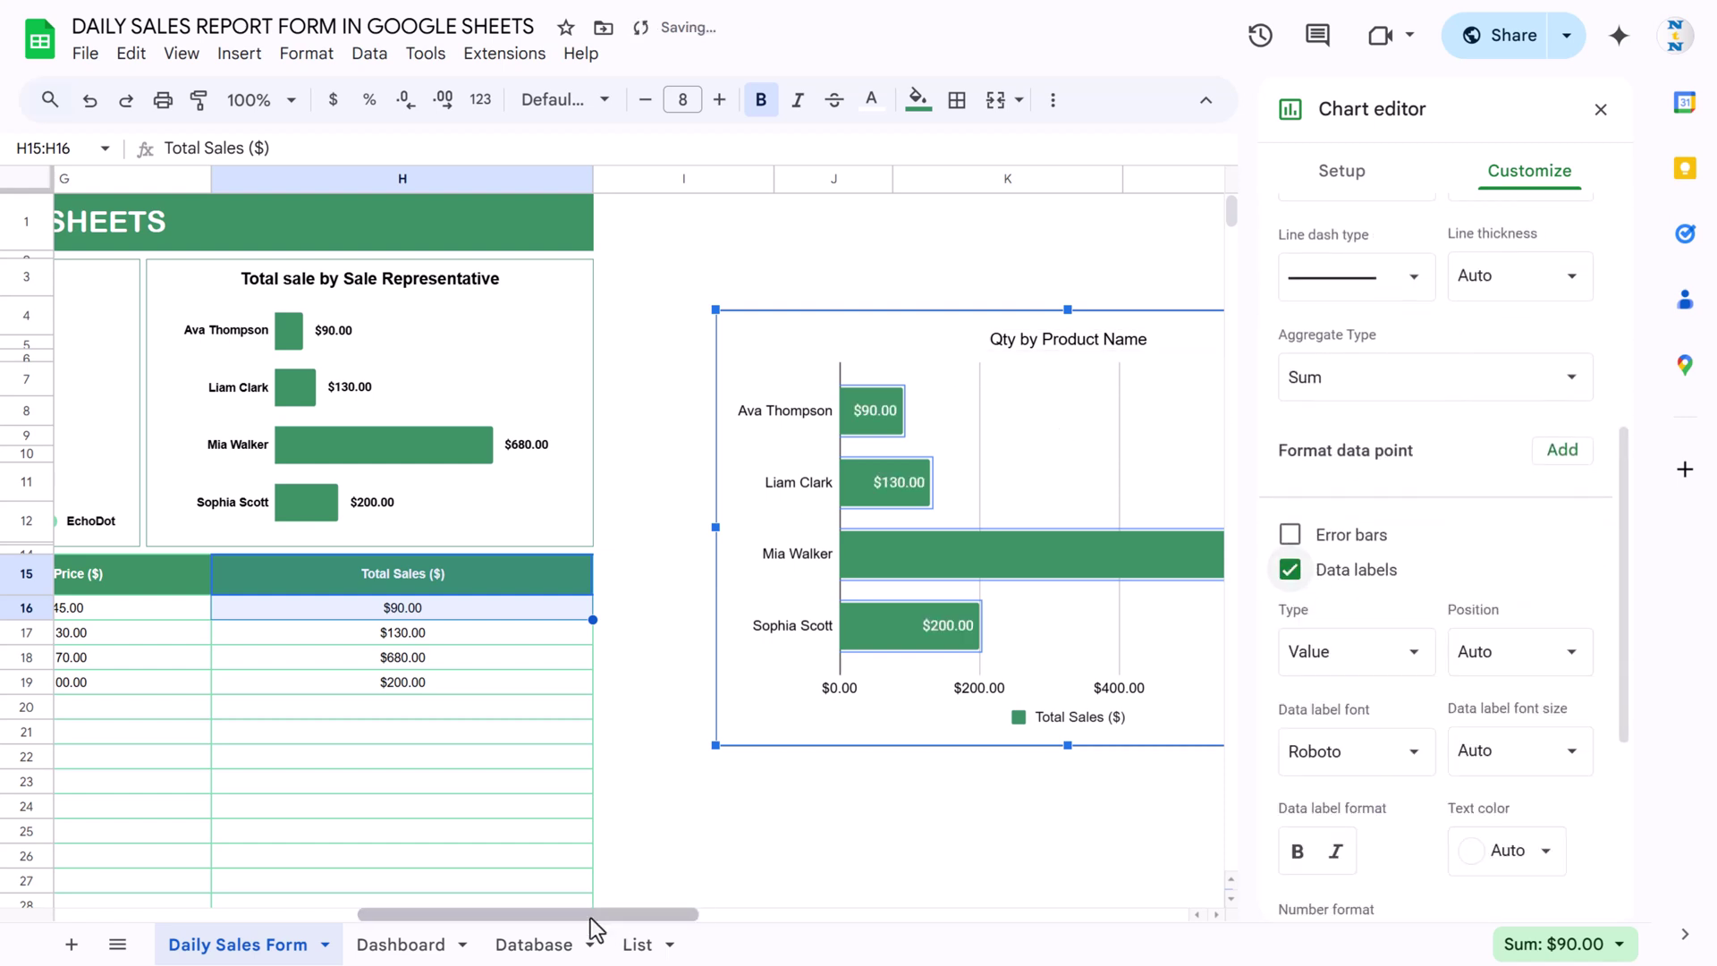
Delete the practice bar chart.
drag(599, 912, 737, 914)
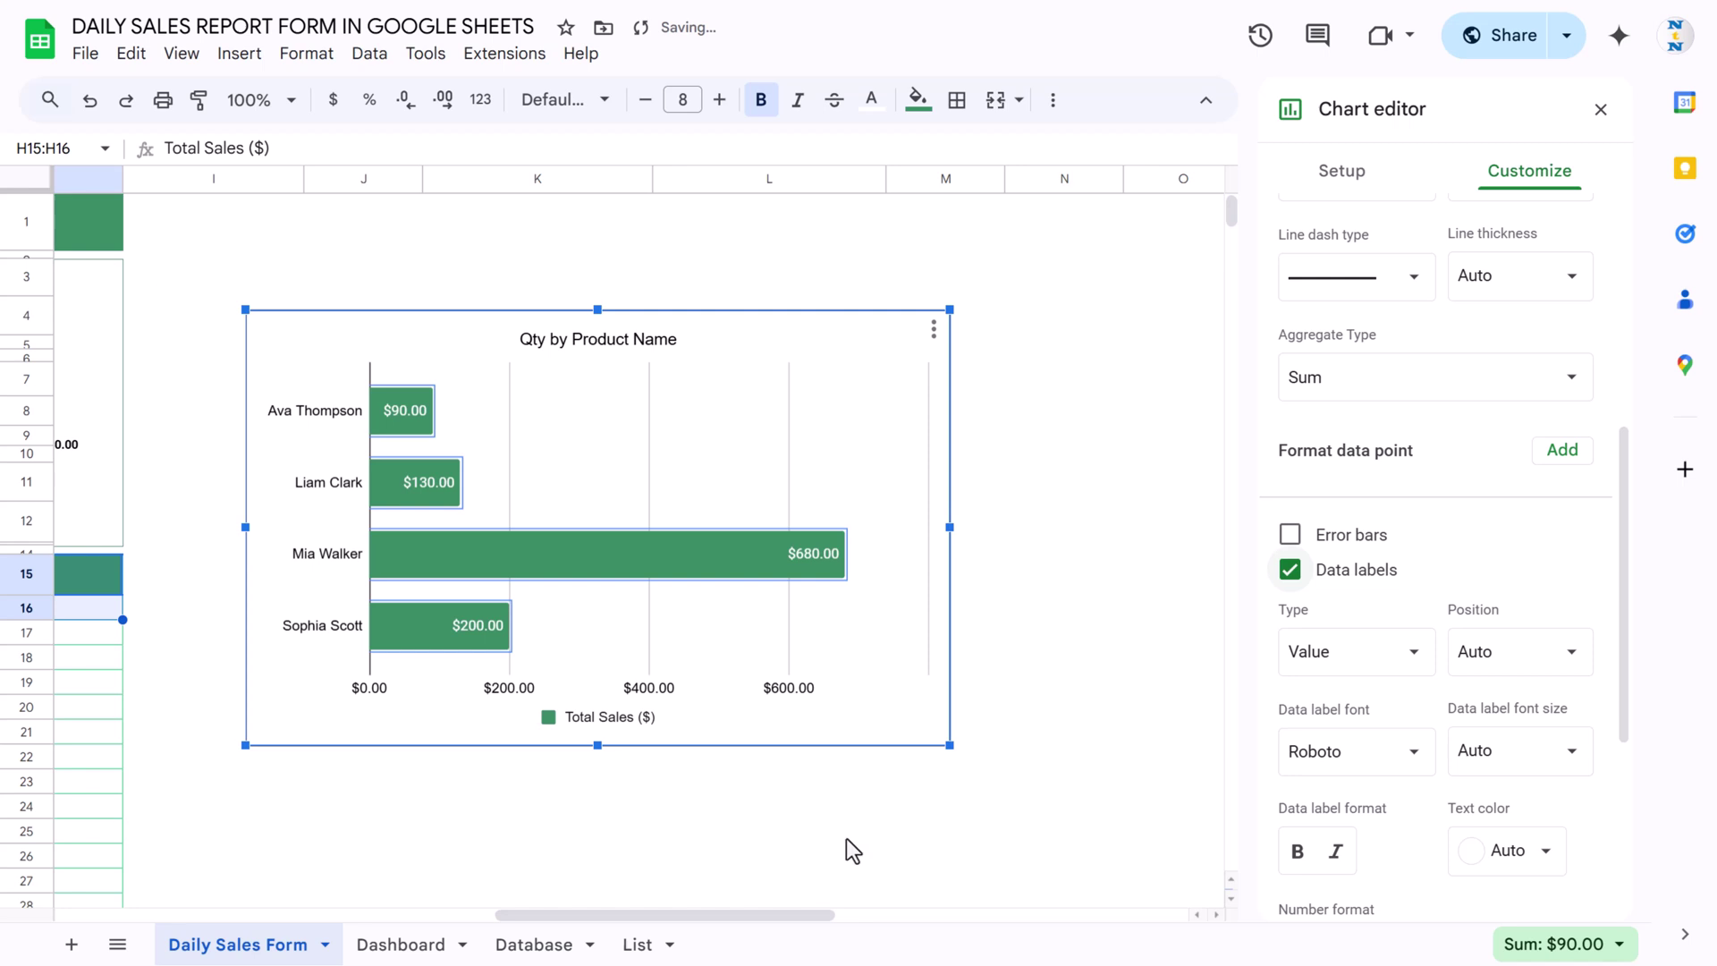
click(888, 807)
click(762, 336)
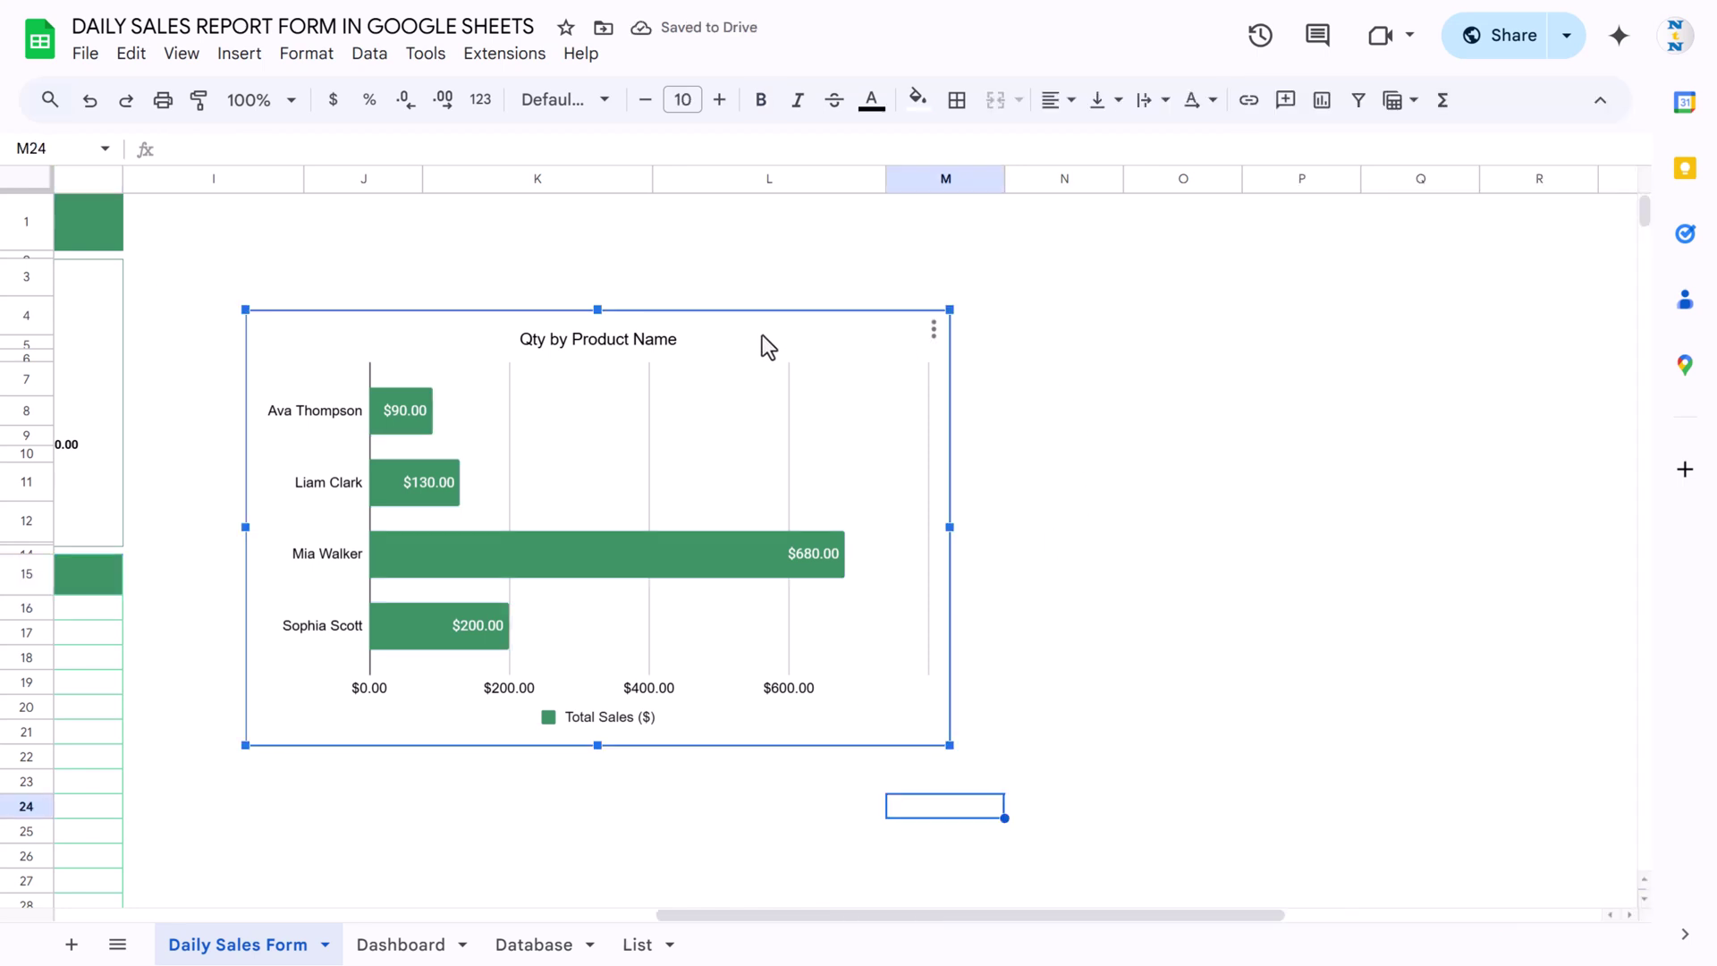
key(Delete)
On the Database sheet, jump to the last record and check the Month formula in H515.
drag(747, 917, 85, 881)
click(533, 944)
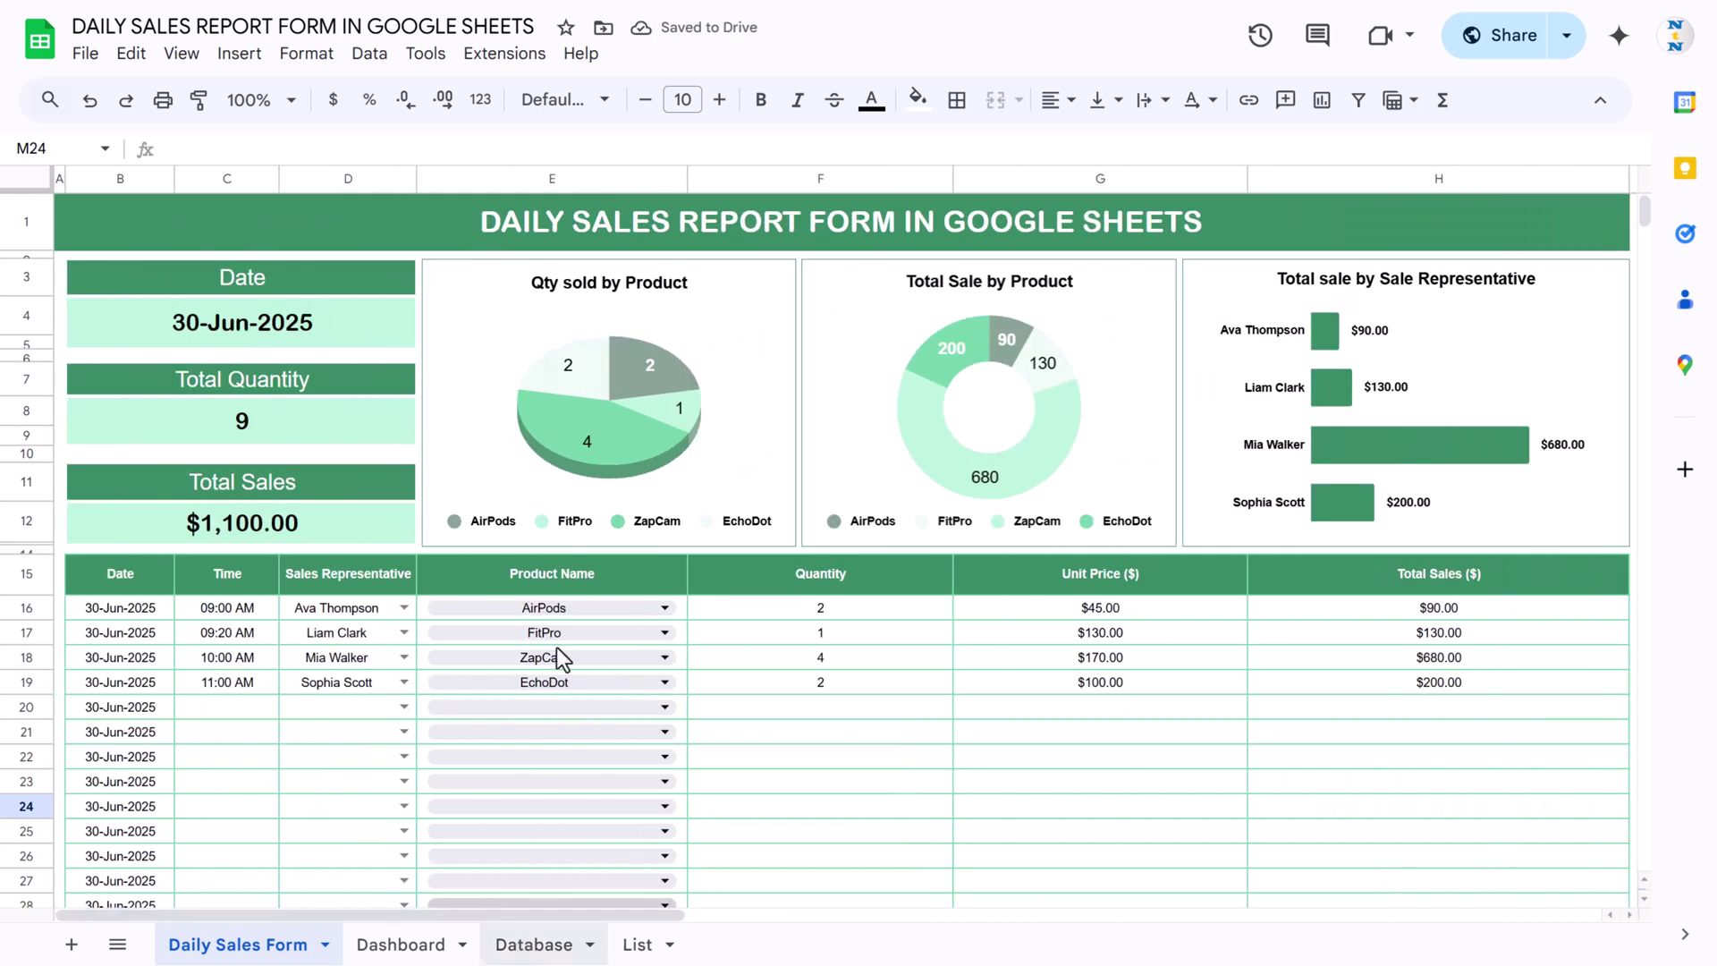
click(181, 211)
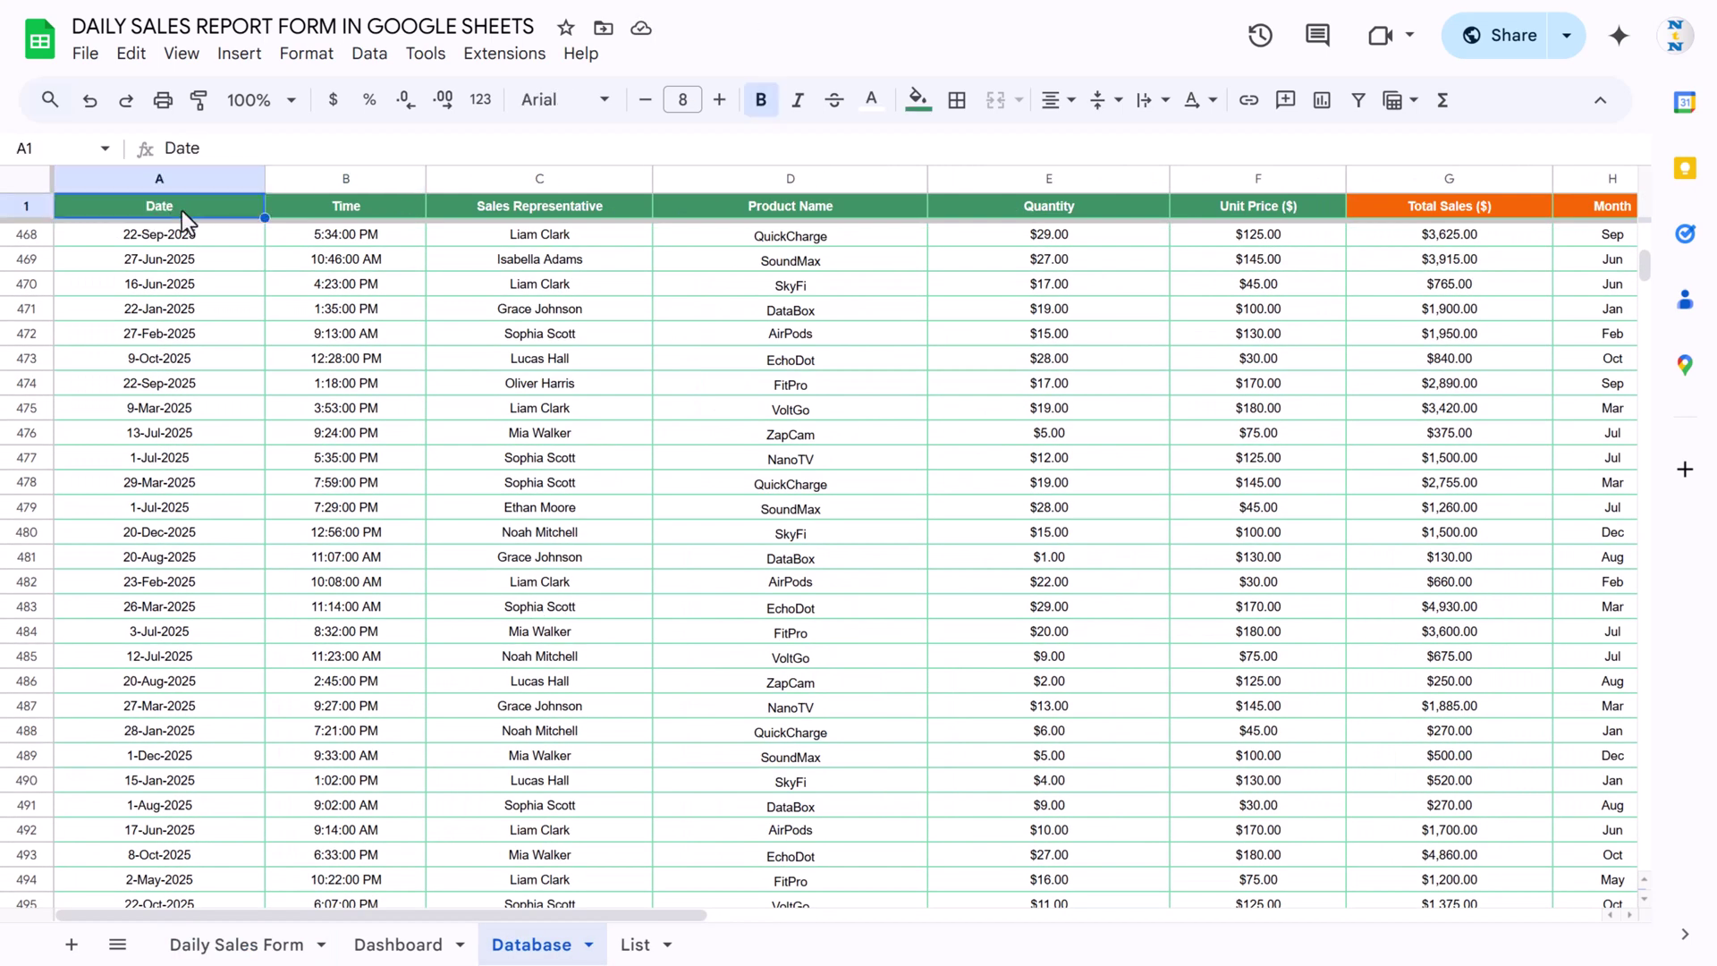
key(Right)
key(Right)
key(Right)
key(Right)
key(Right)
key(Right)
key(Right)
key(Right)
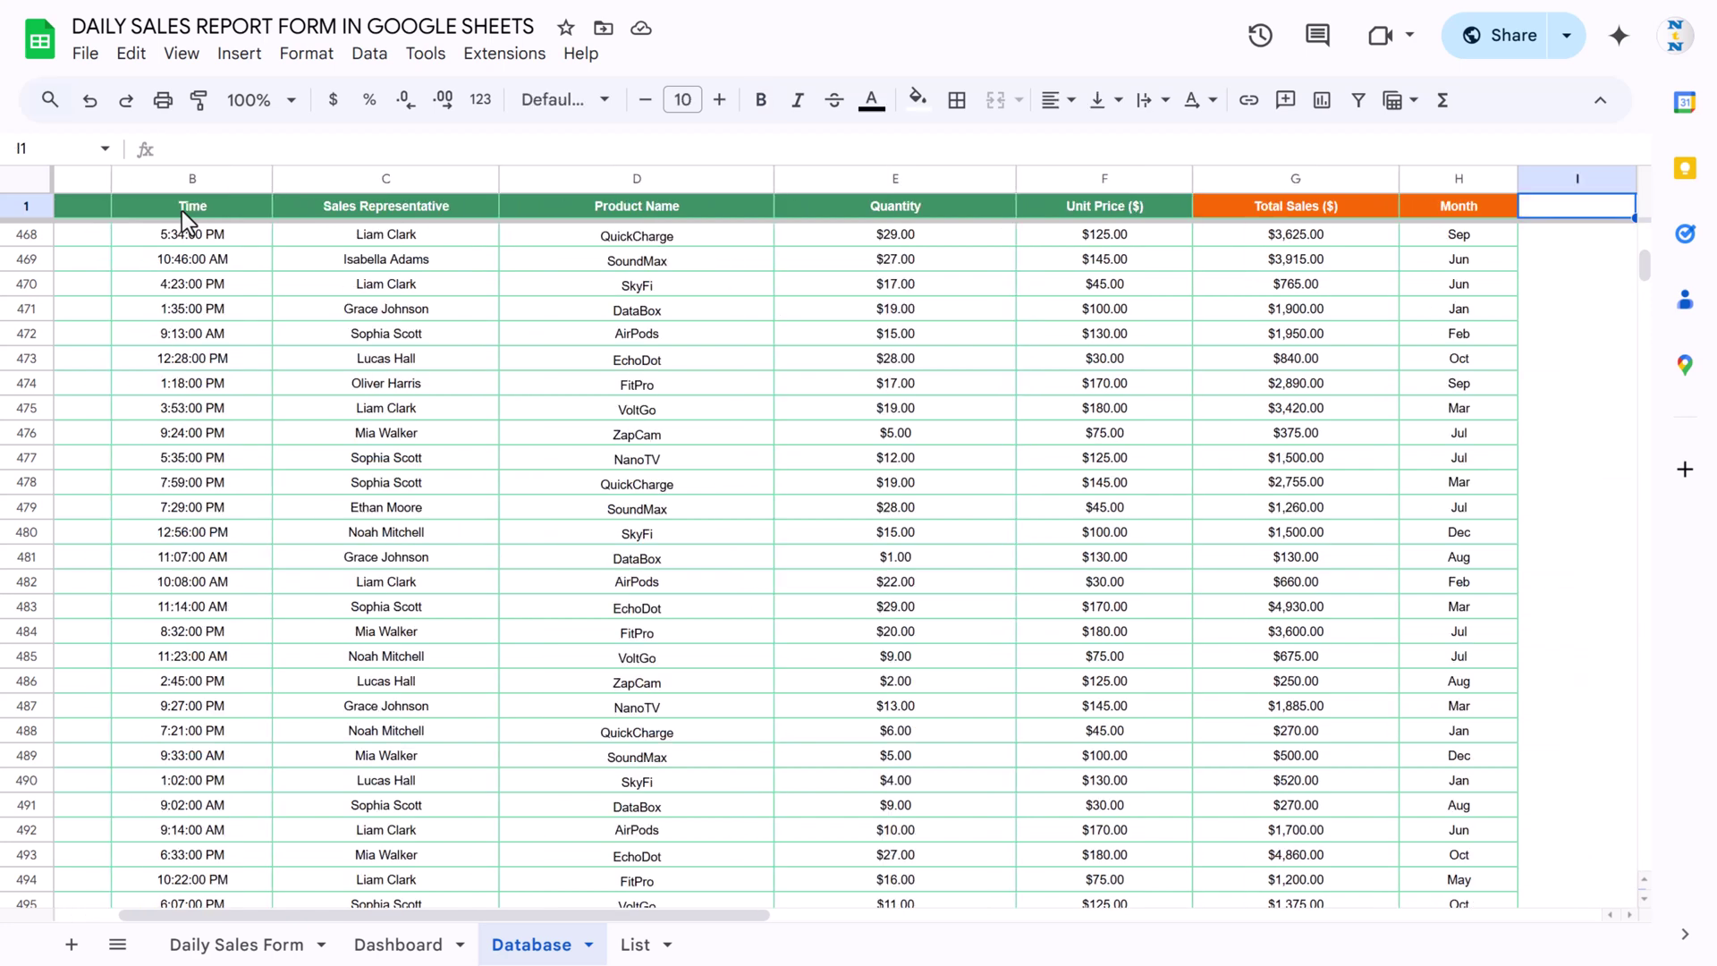
key(Left)
key(Down)
key(Down)
key(Down)
key(Down)
key(Left)
key(ctrl+Down)
key(Down)
key(Up)
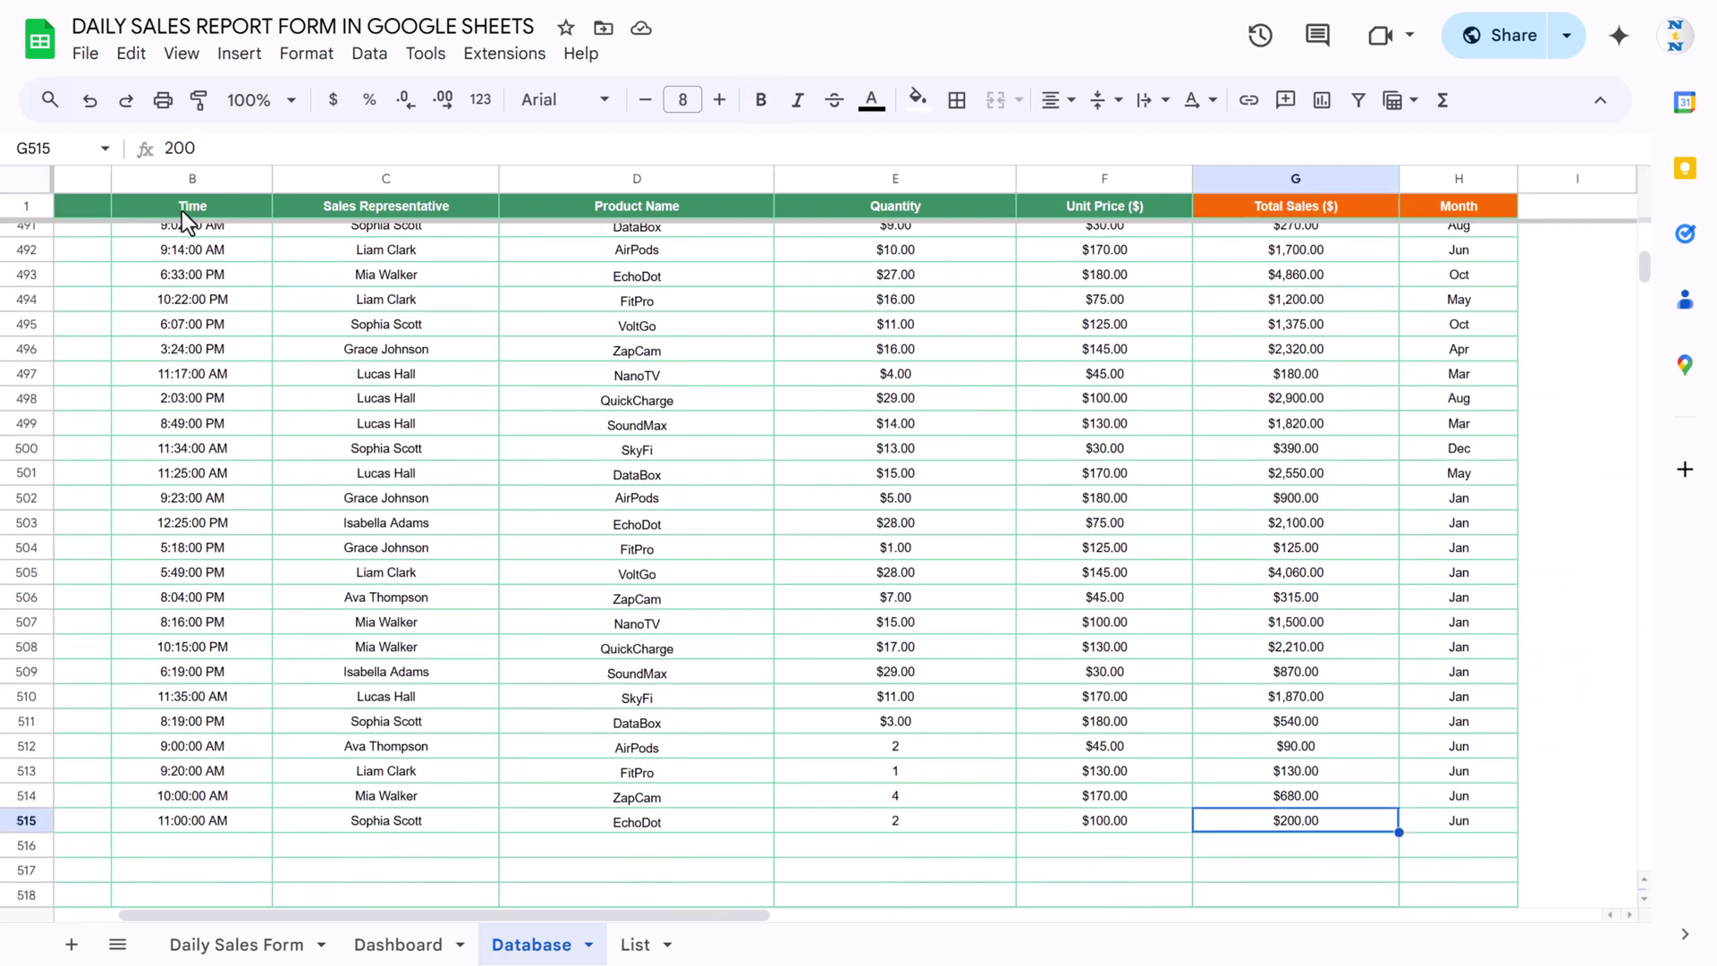
key(Right)
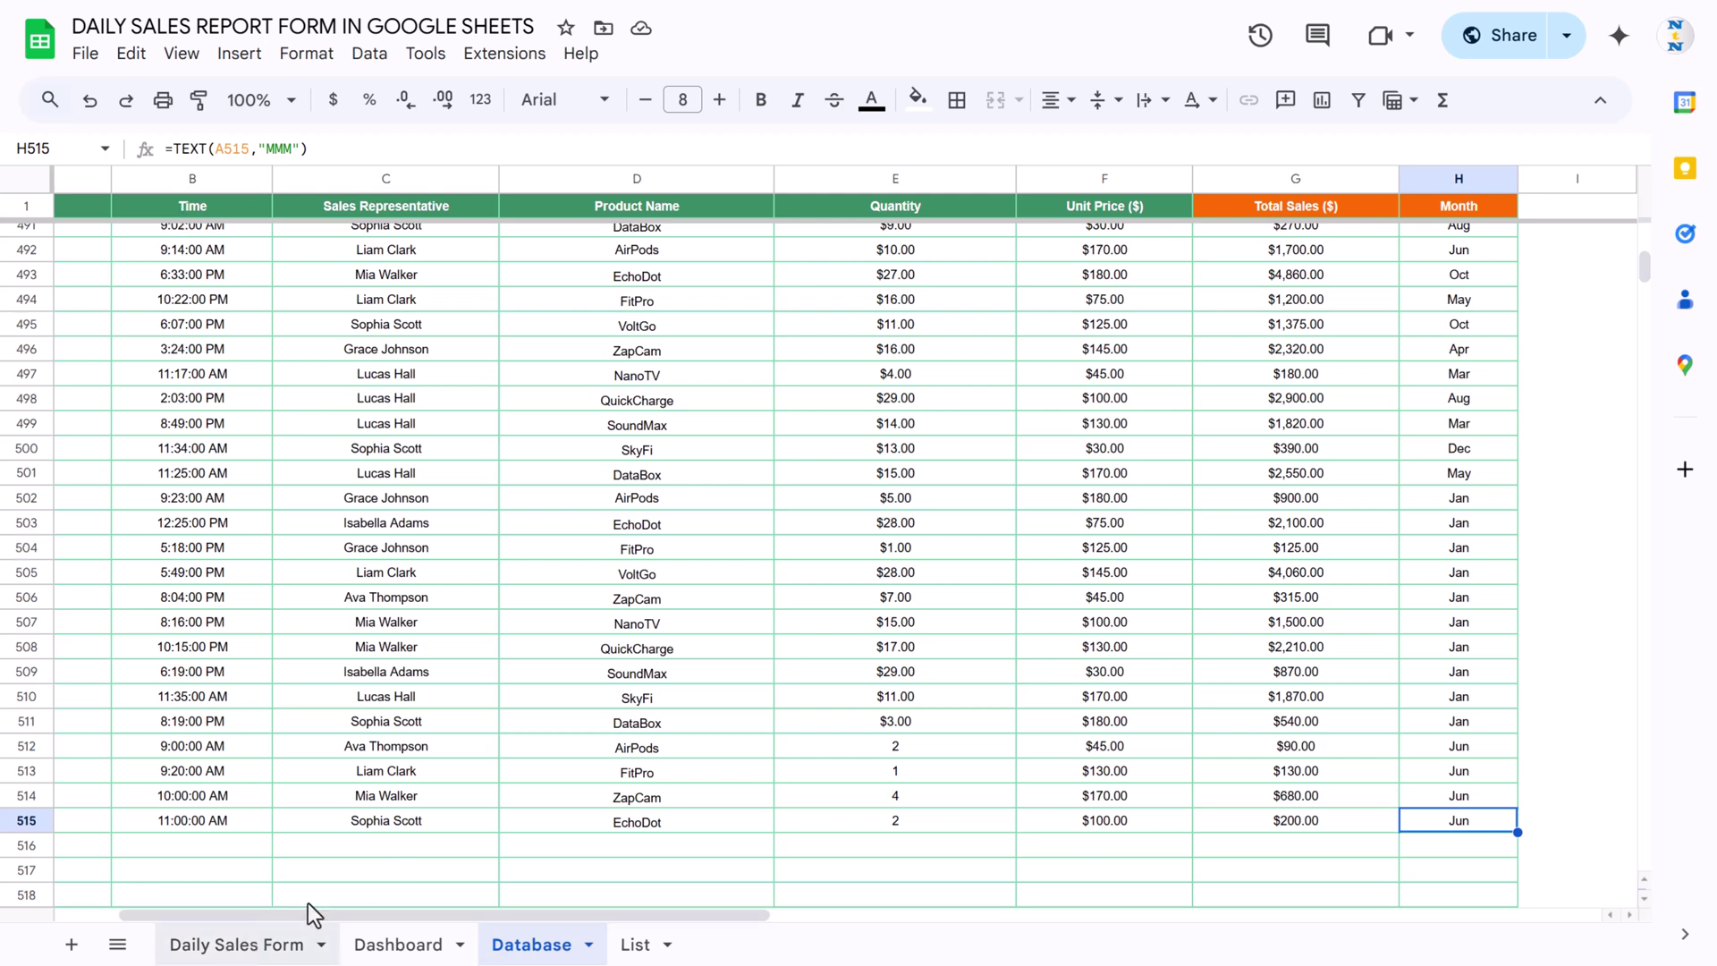
Glance at the Daily Sales Form, then open the Dashboard sheet.
click(269, 943)
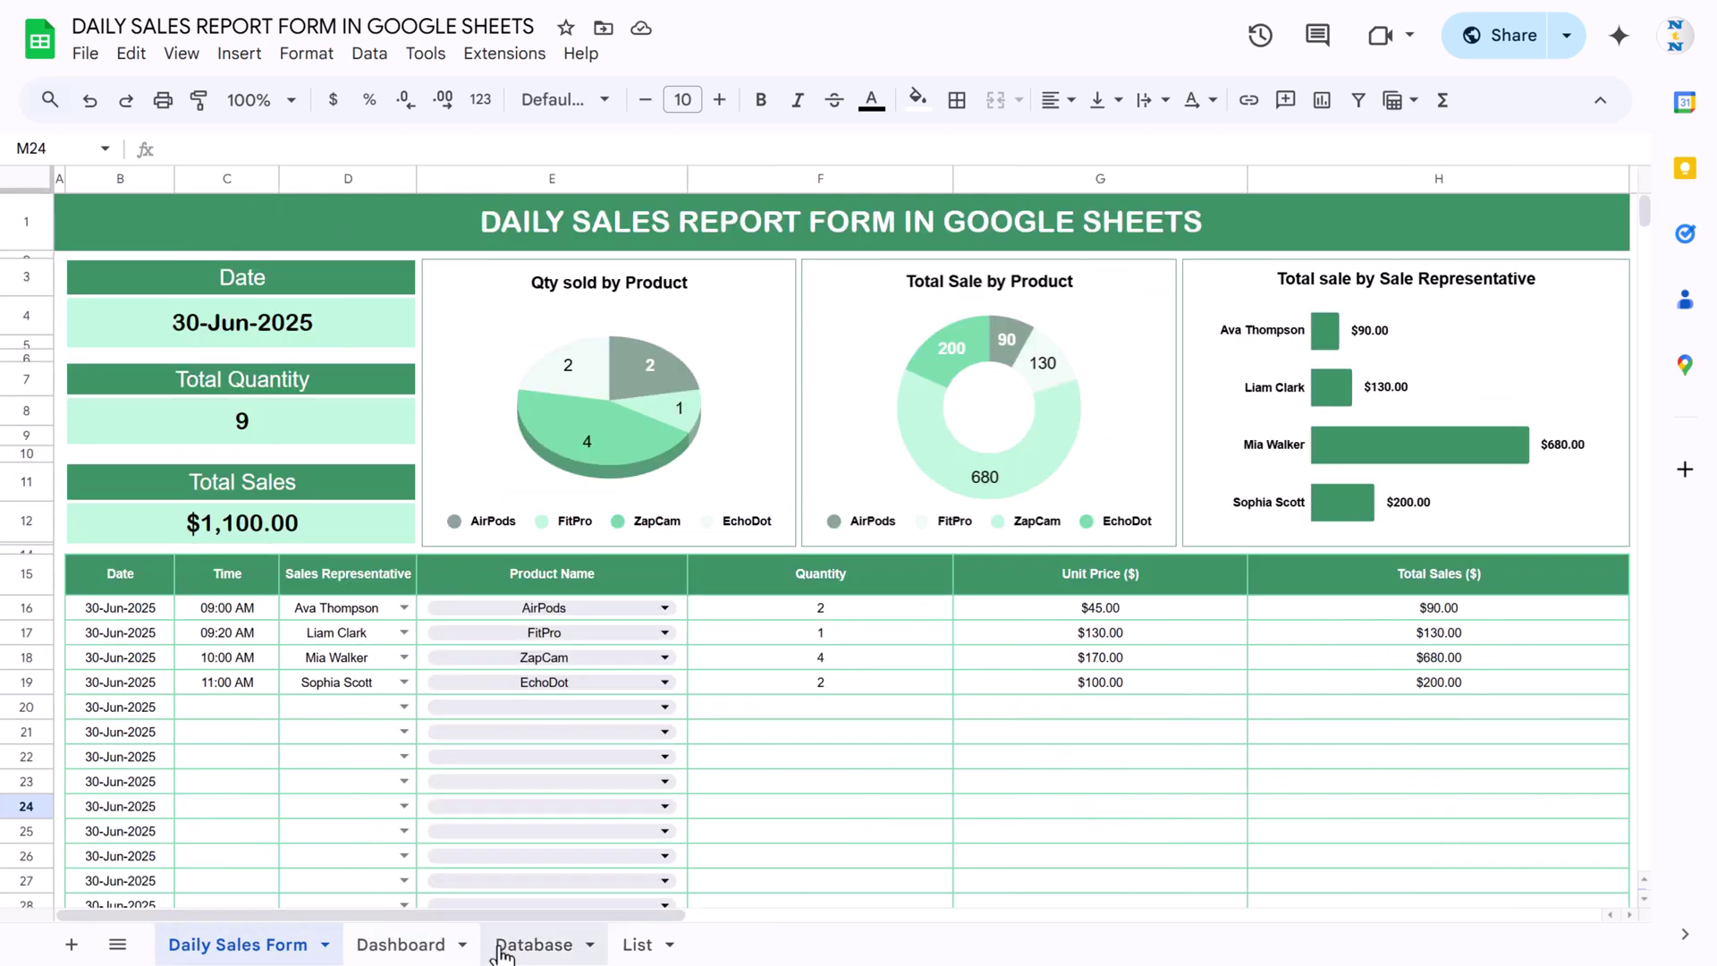
click(534, 944)
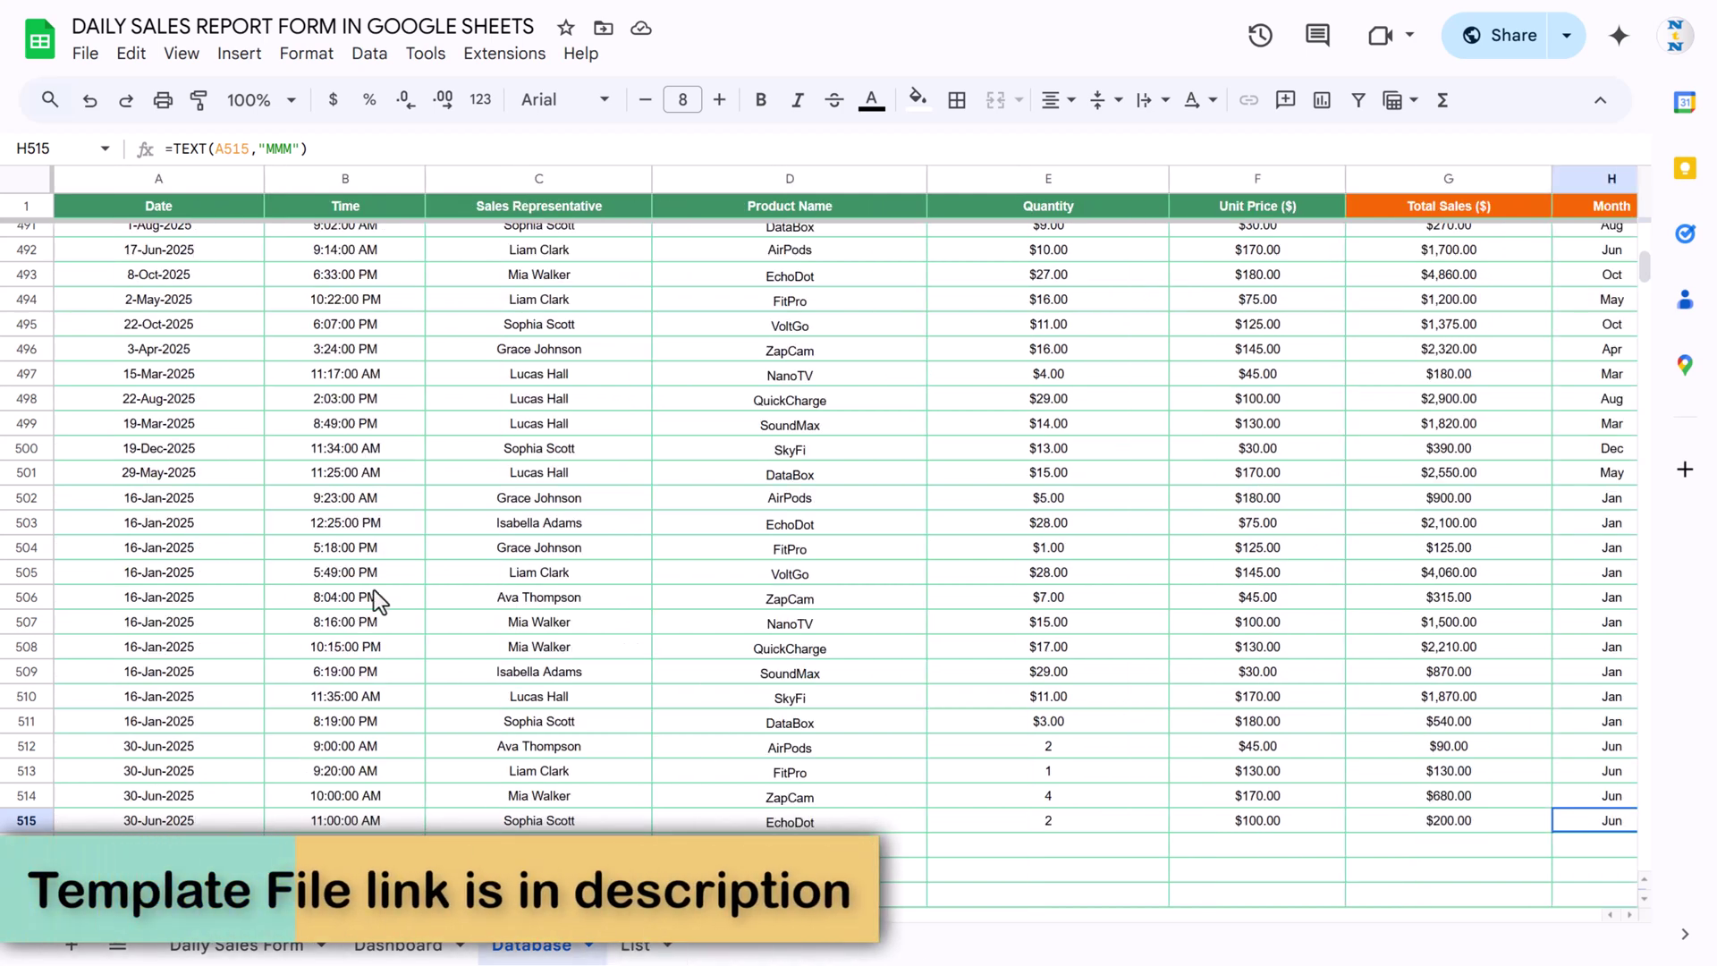
click(398, 945)
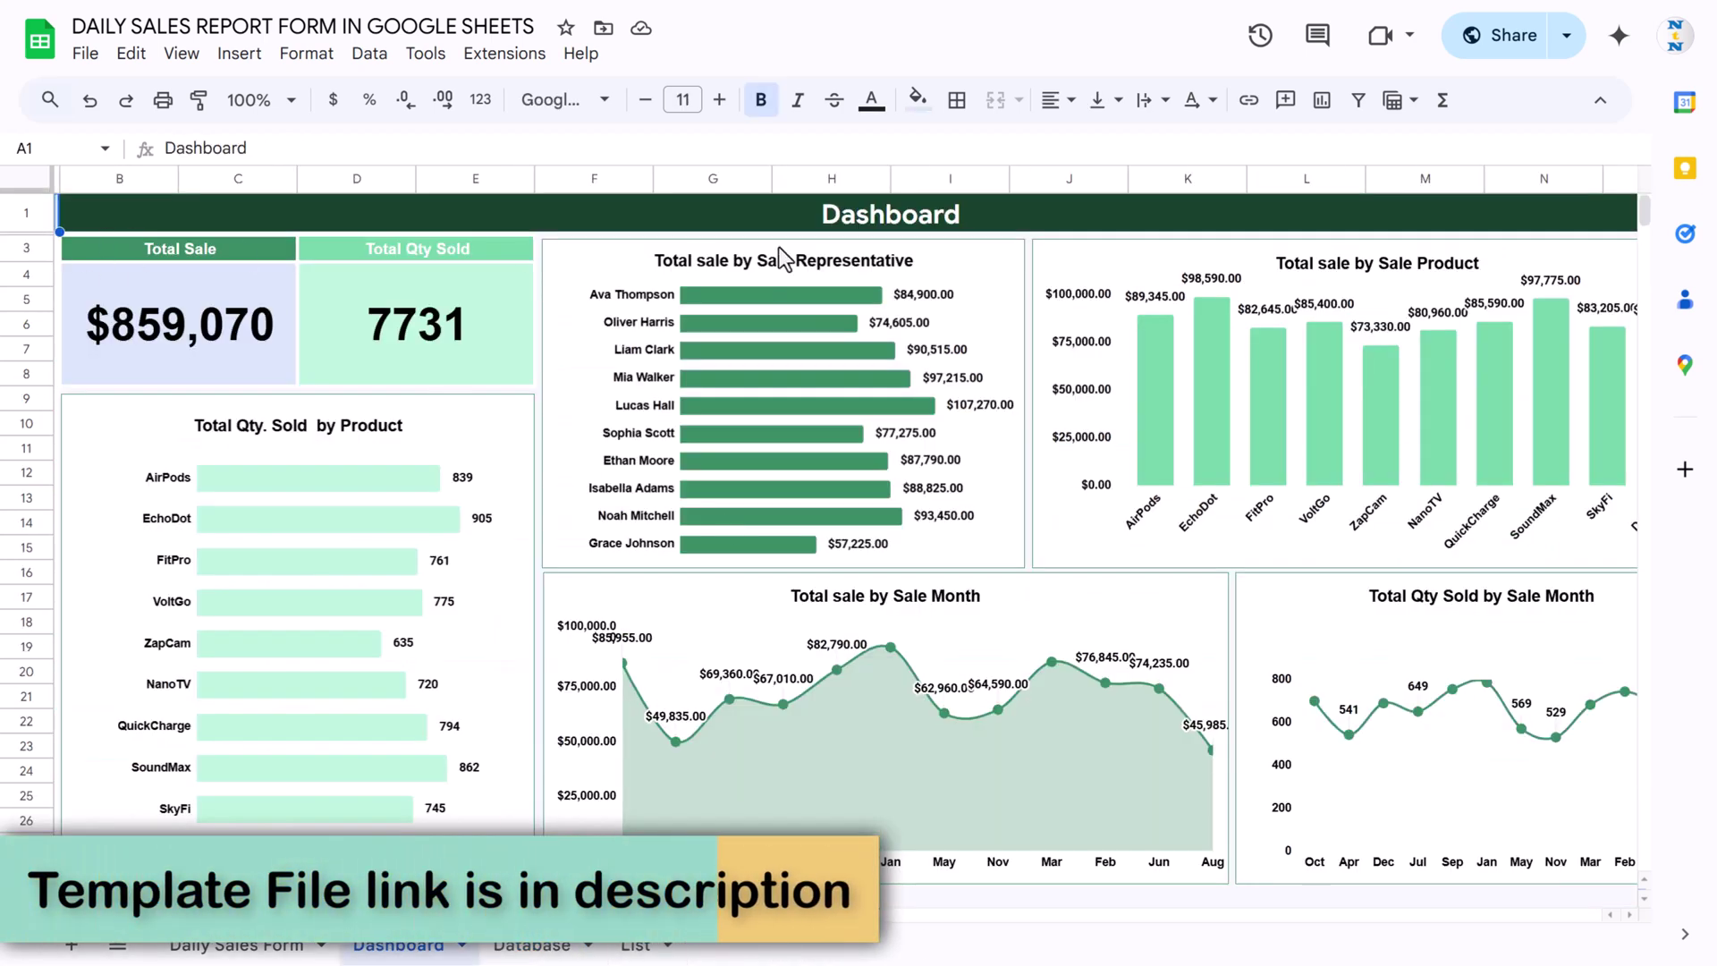
Add a new blank Sheet5 while referring to the Dashboard's Total Sale card.
click(198, 254)
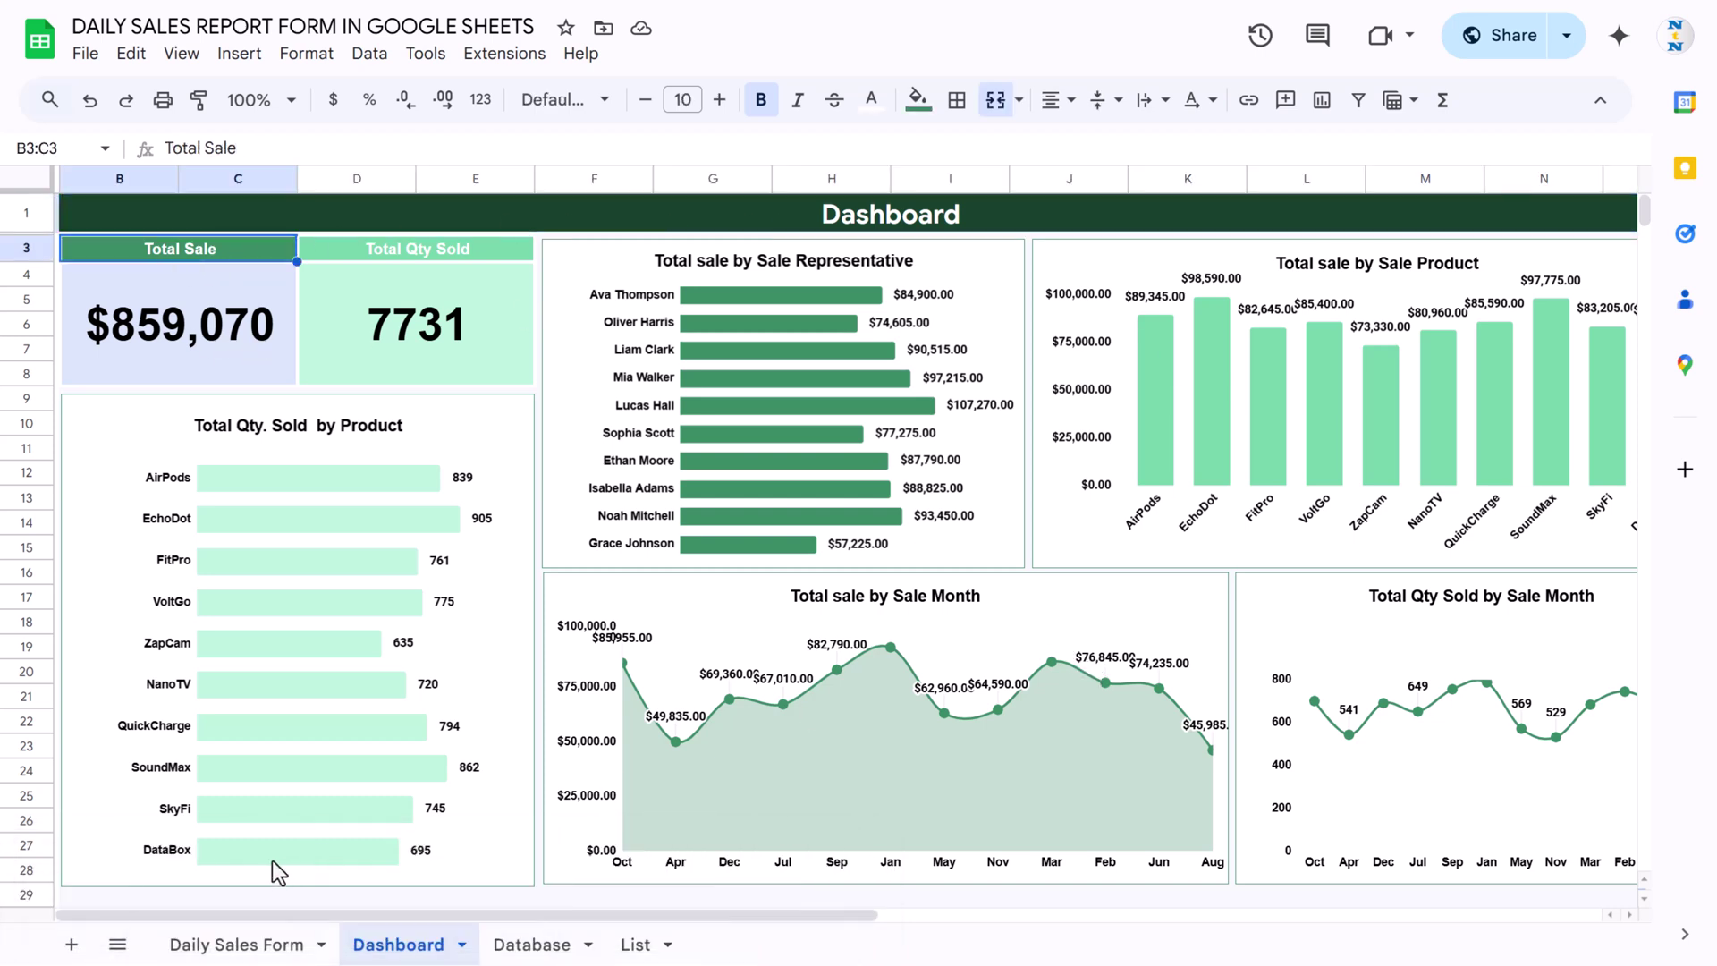
click(72, 944)
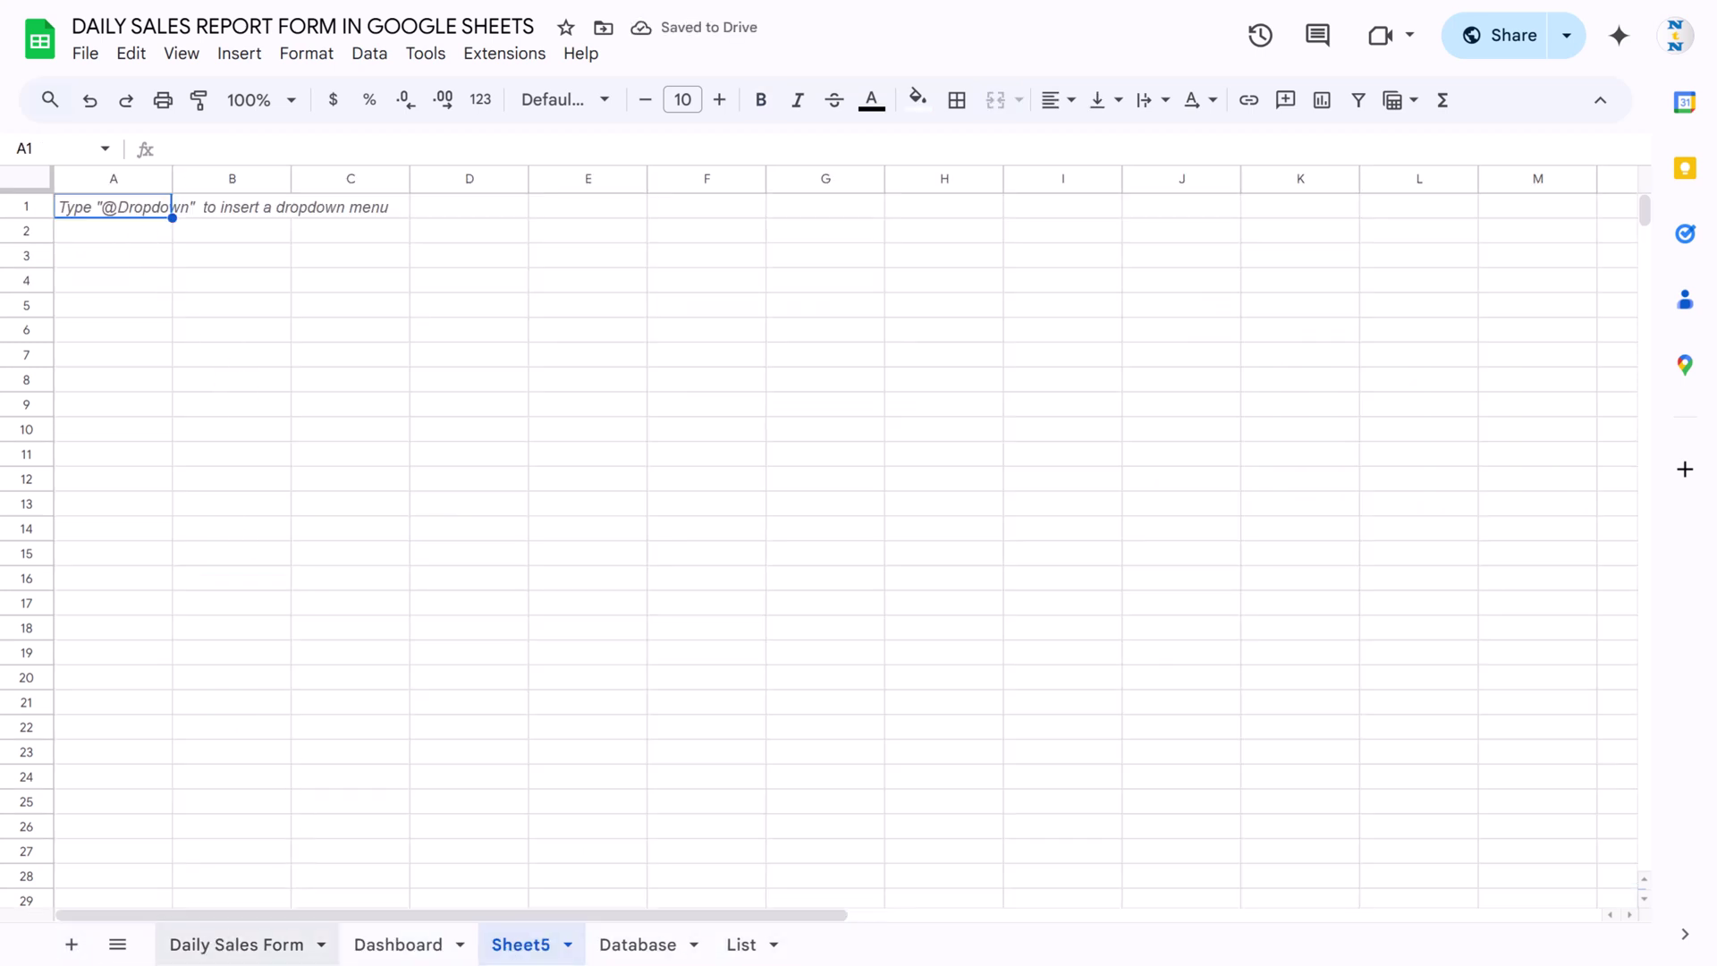
click(412, 946)
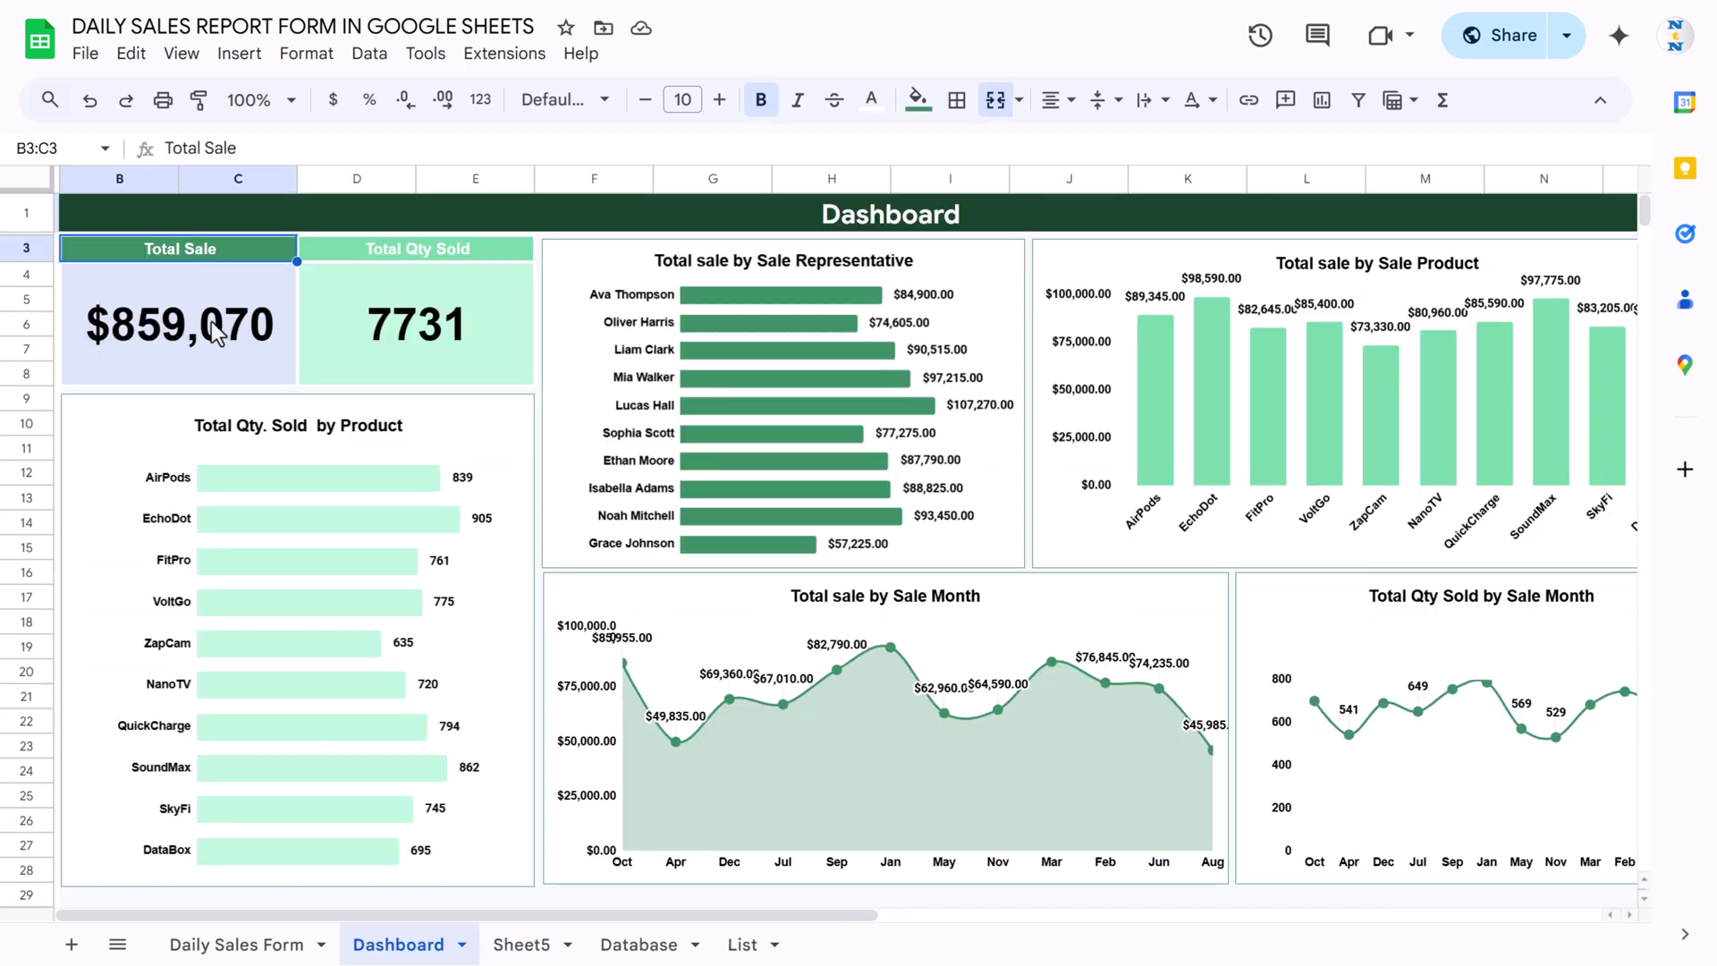
click(523, 950)
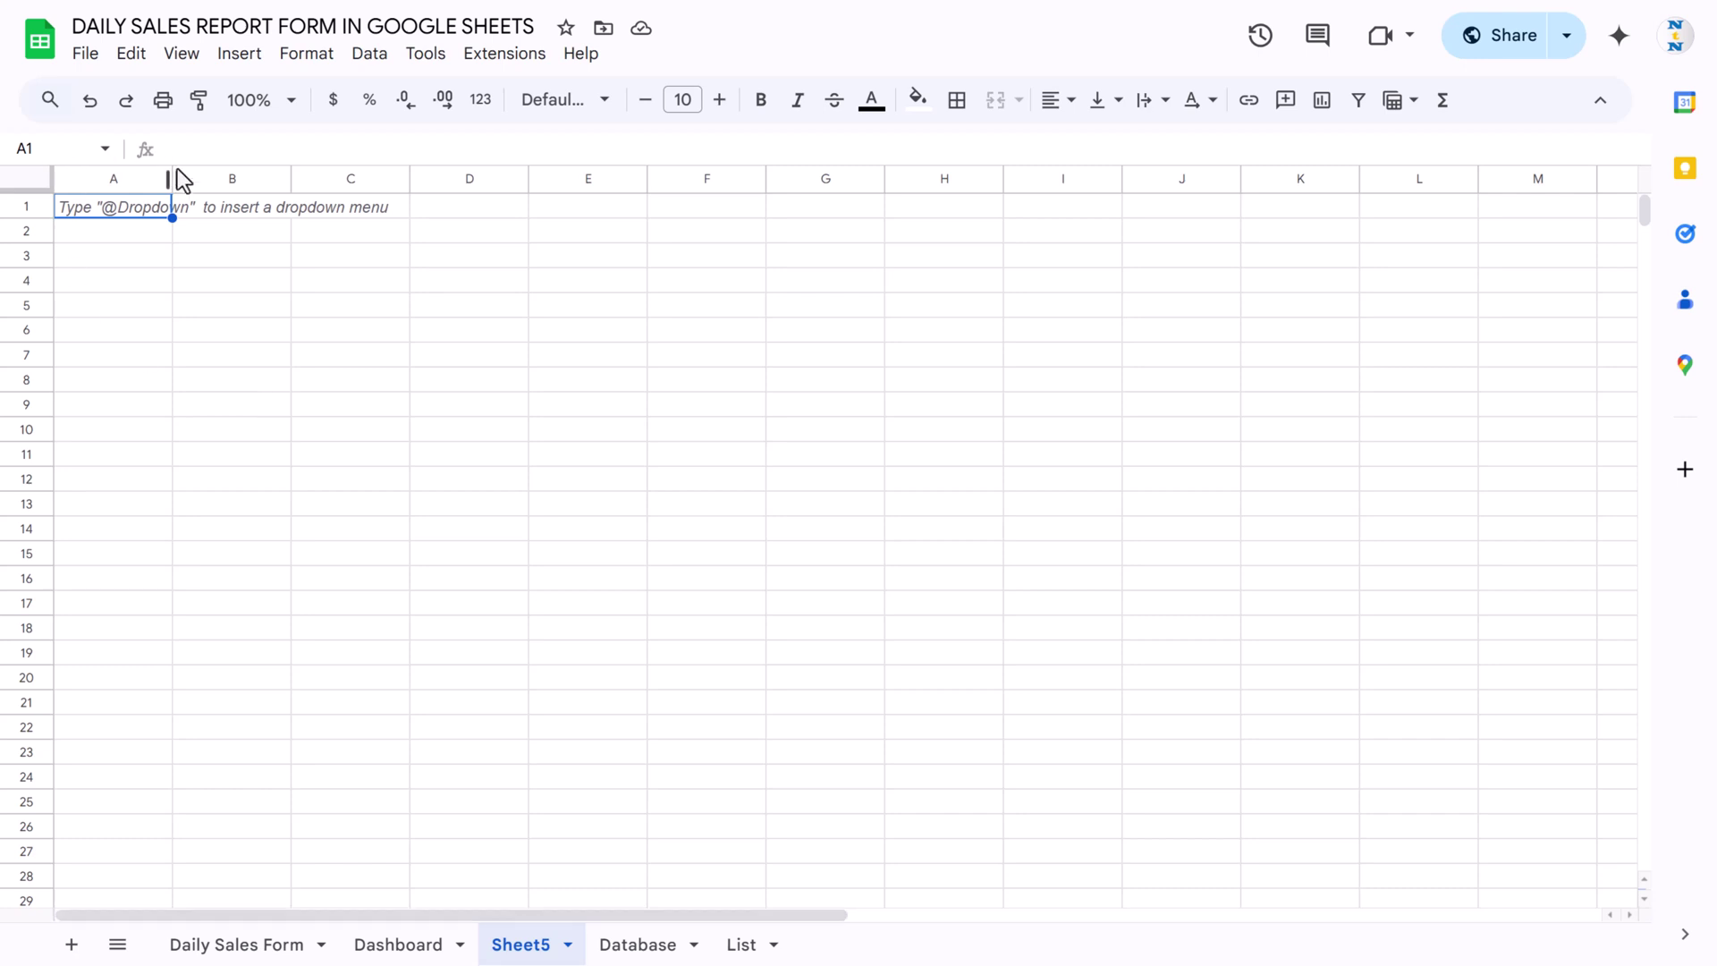
On Sheet5, narrow column A and merge B3:C3 and B4:C7.
drag(171, 178, 68, 178)
drag(139, 262, 260, 262)
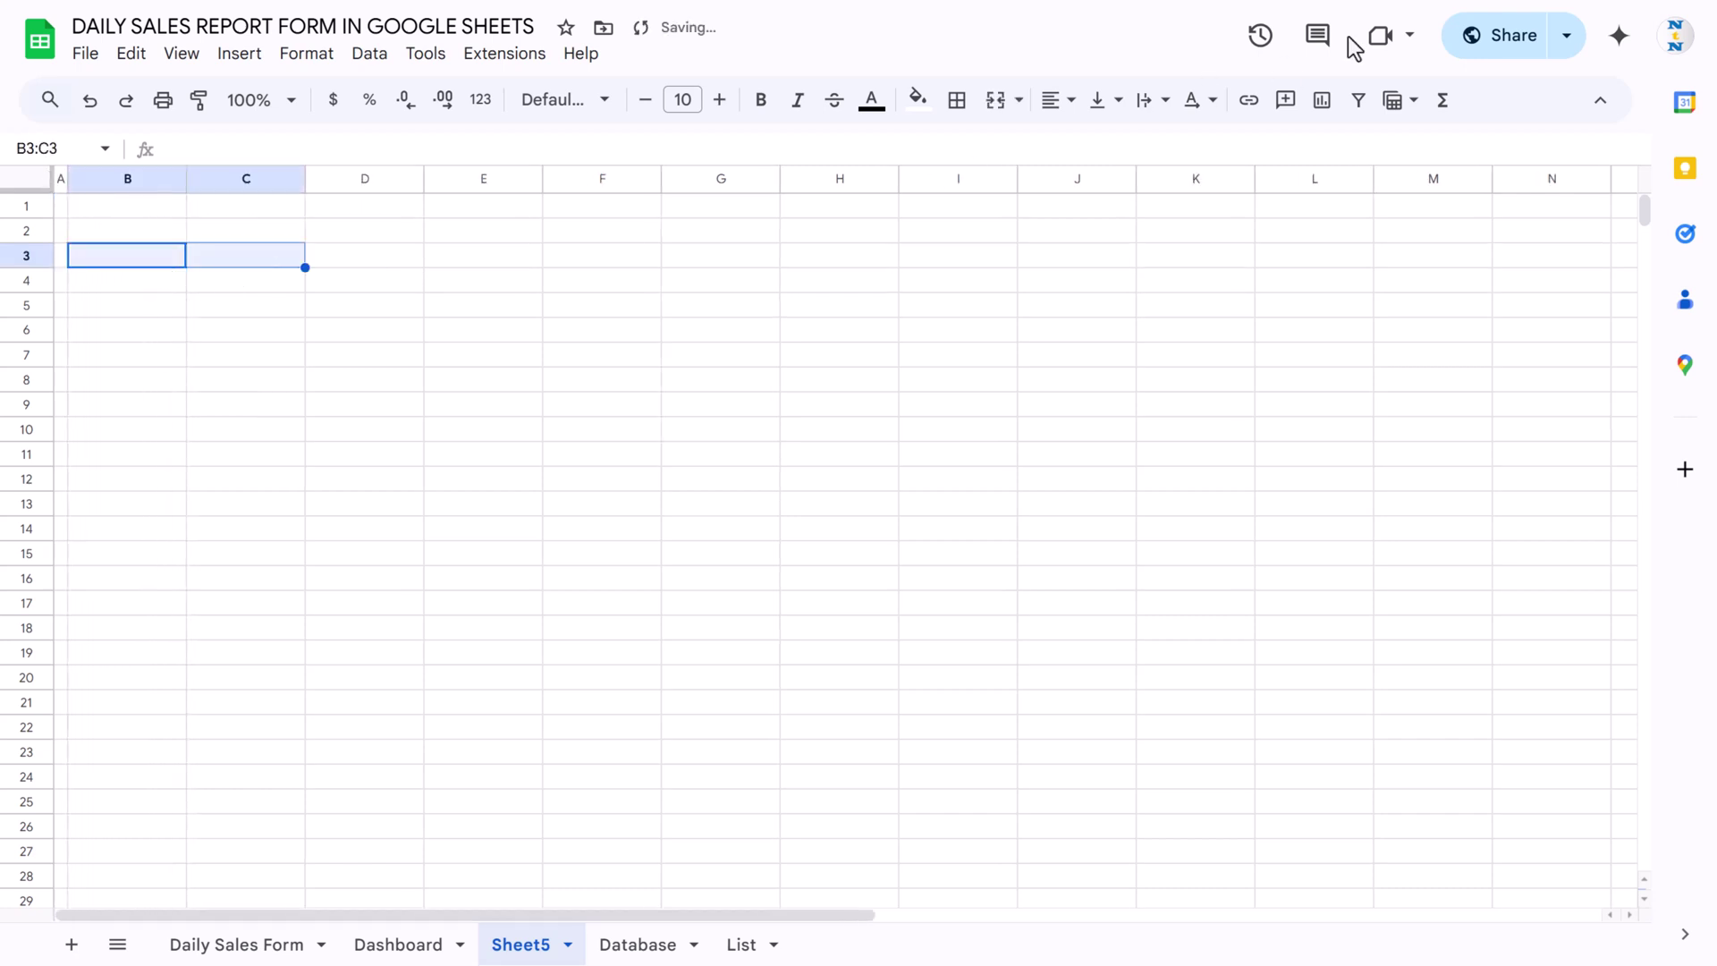
click(994, 100)
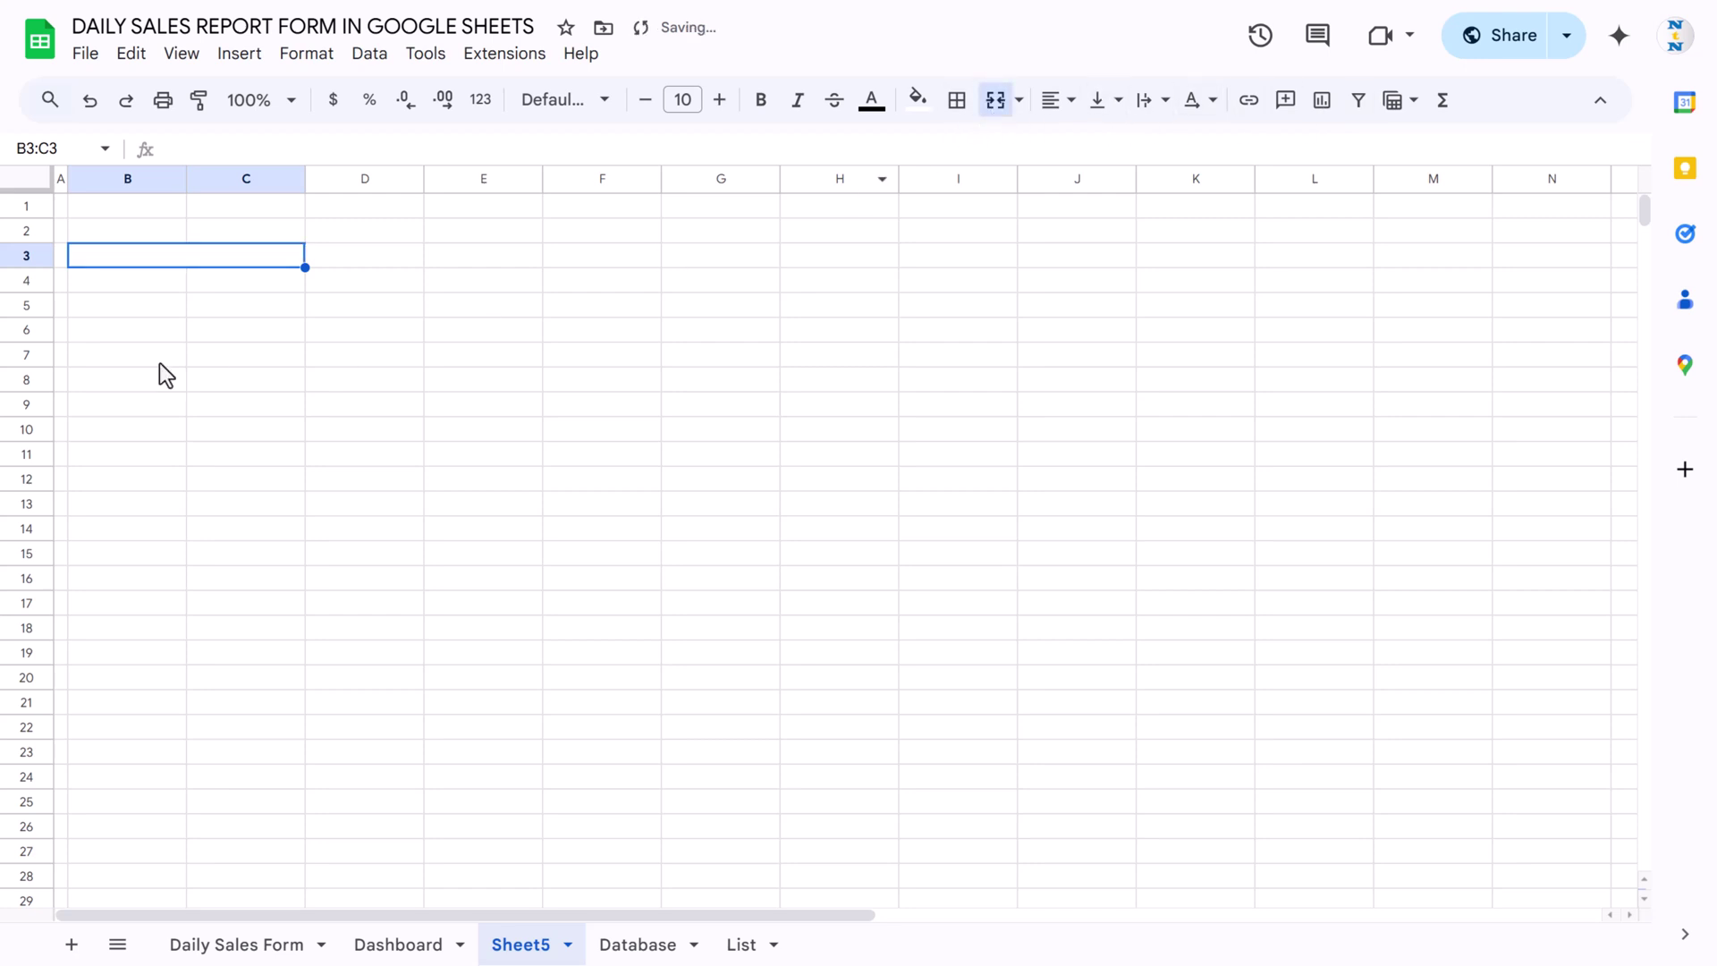
drag(115, 286, 270, 359)
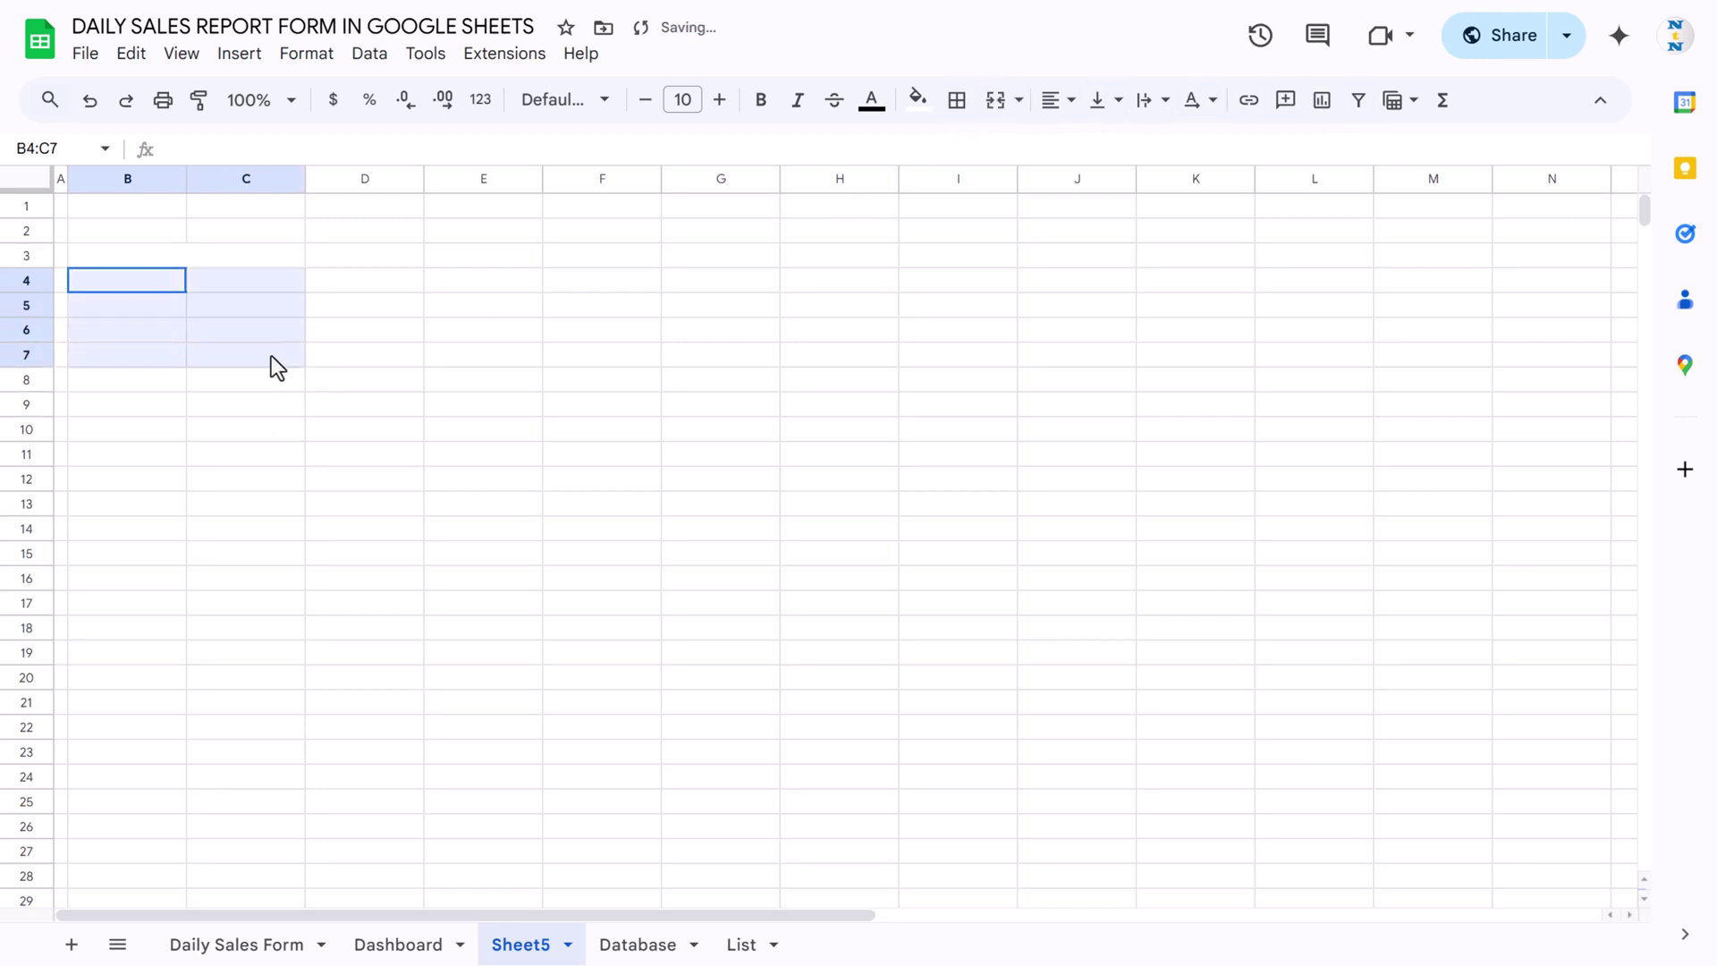
click(994, 102)
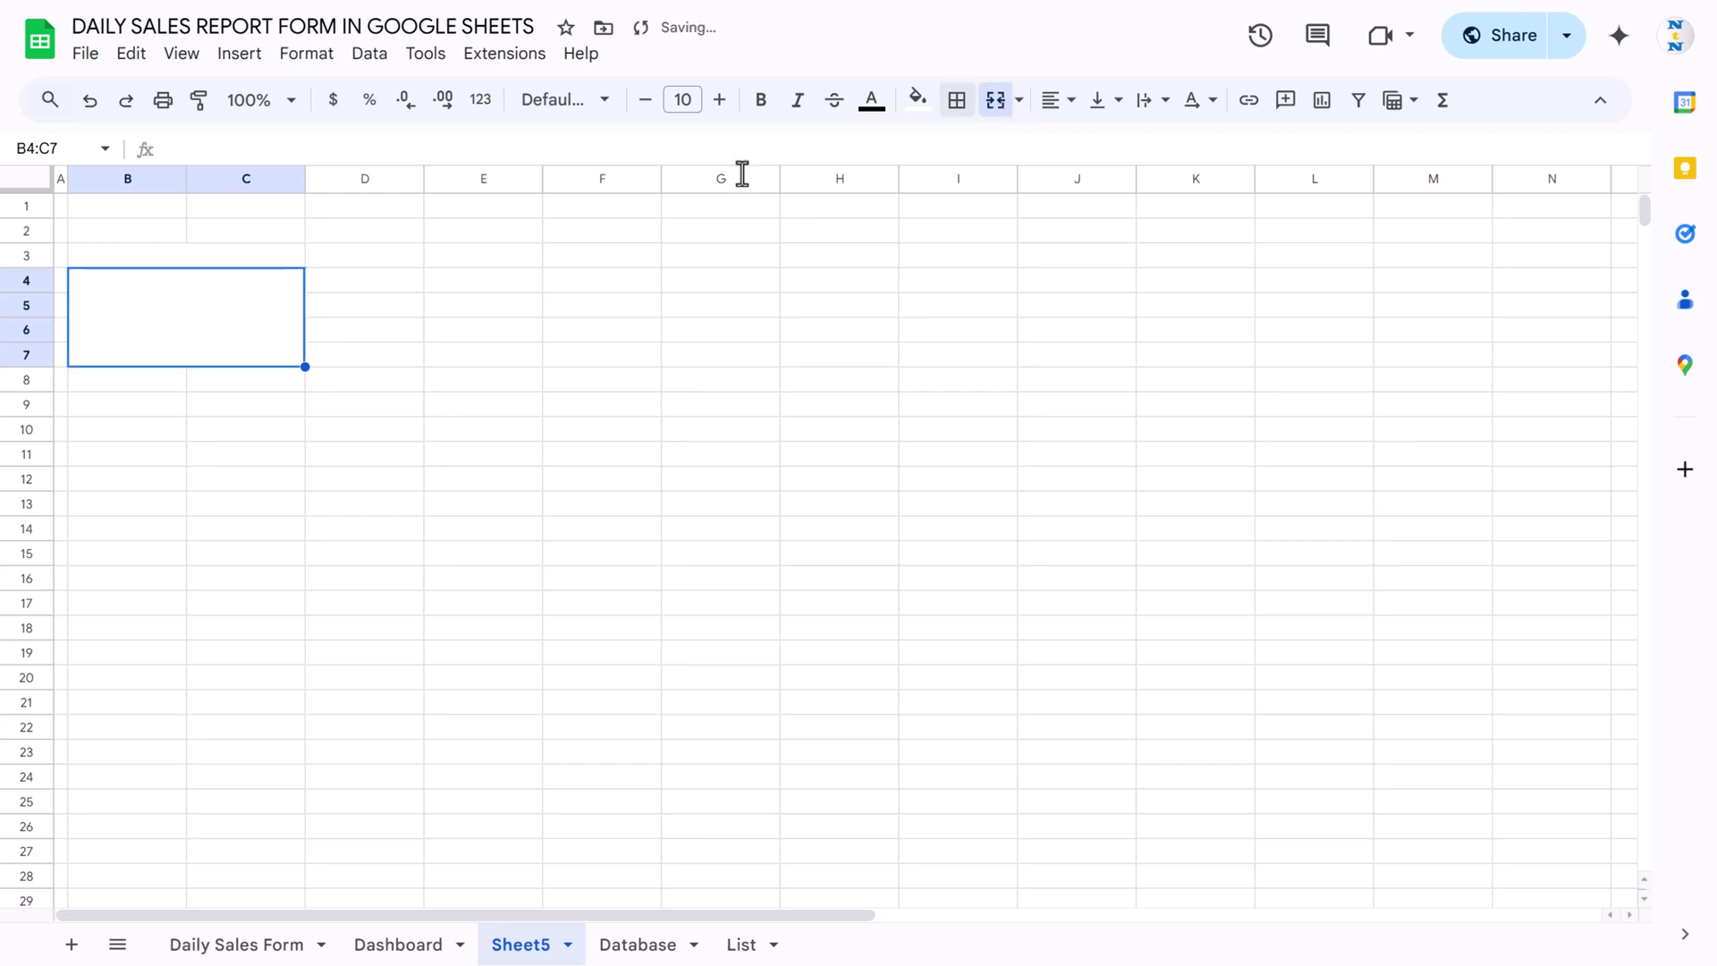
click(222, 262)
click(371, 941)
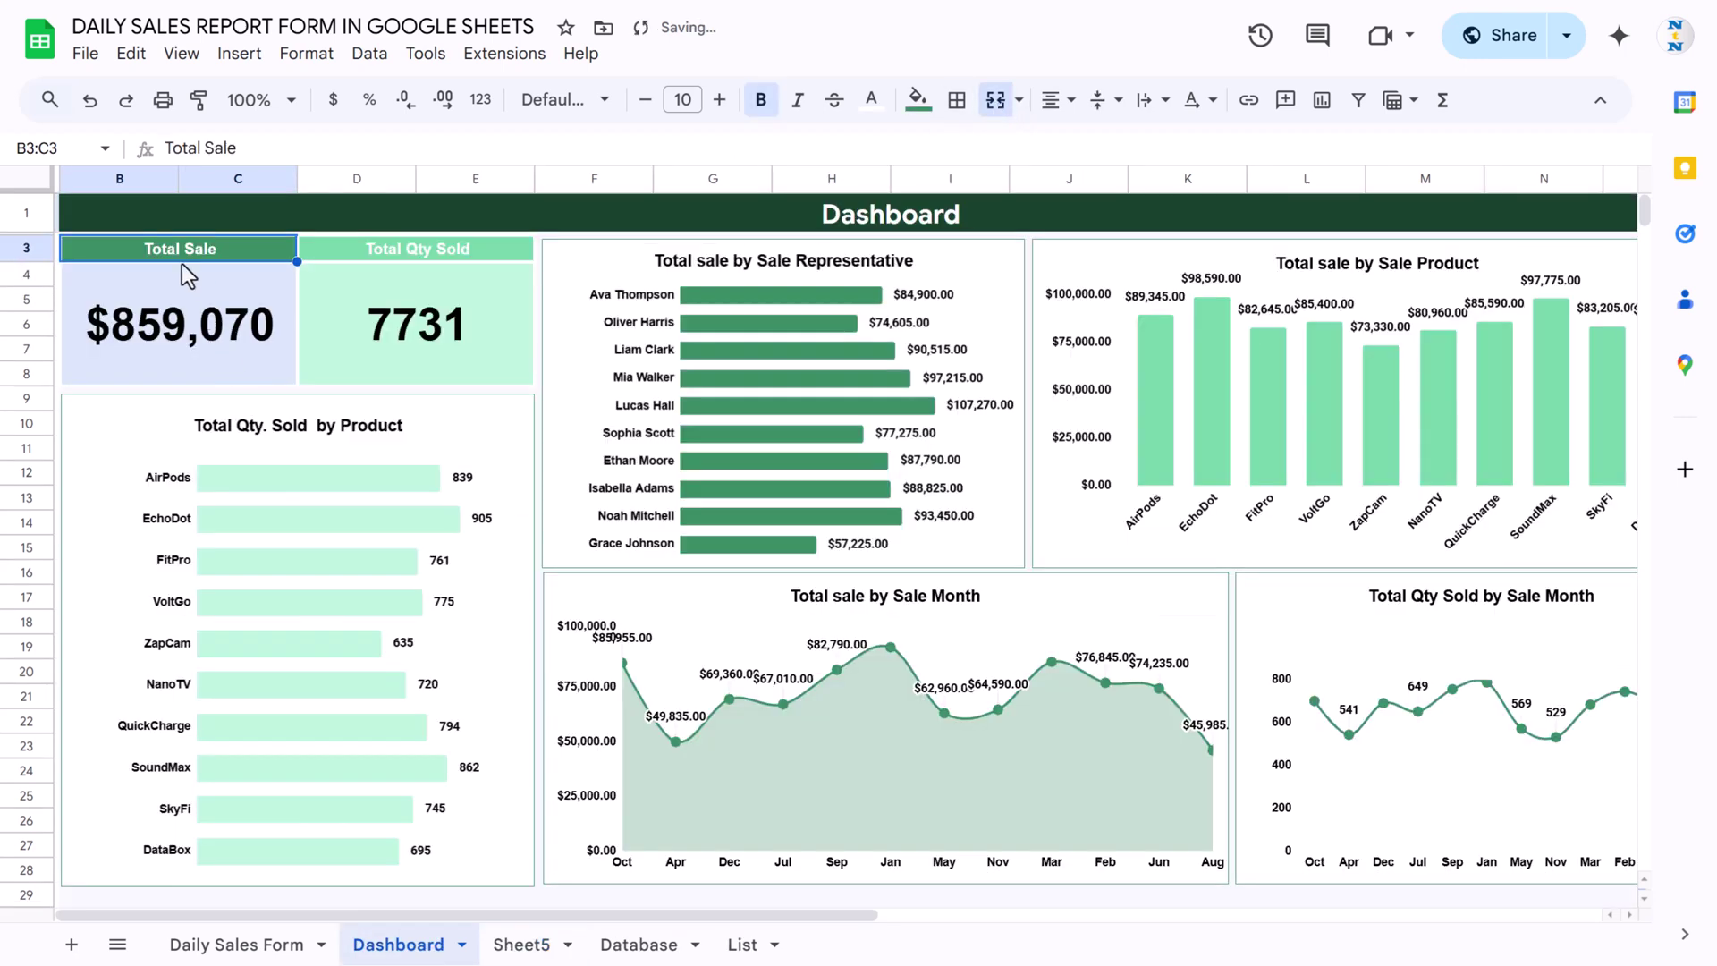
Enter the header 'Total Sales' in B3 of Sheet5.
click(521, 944)
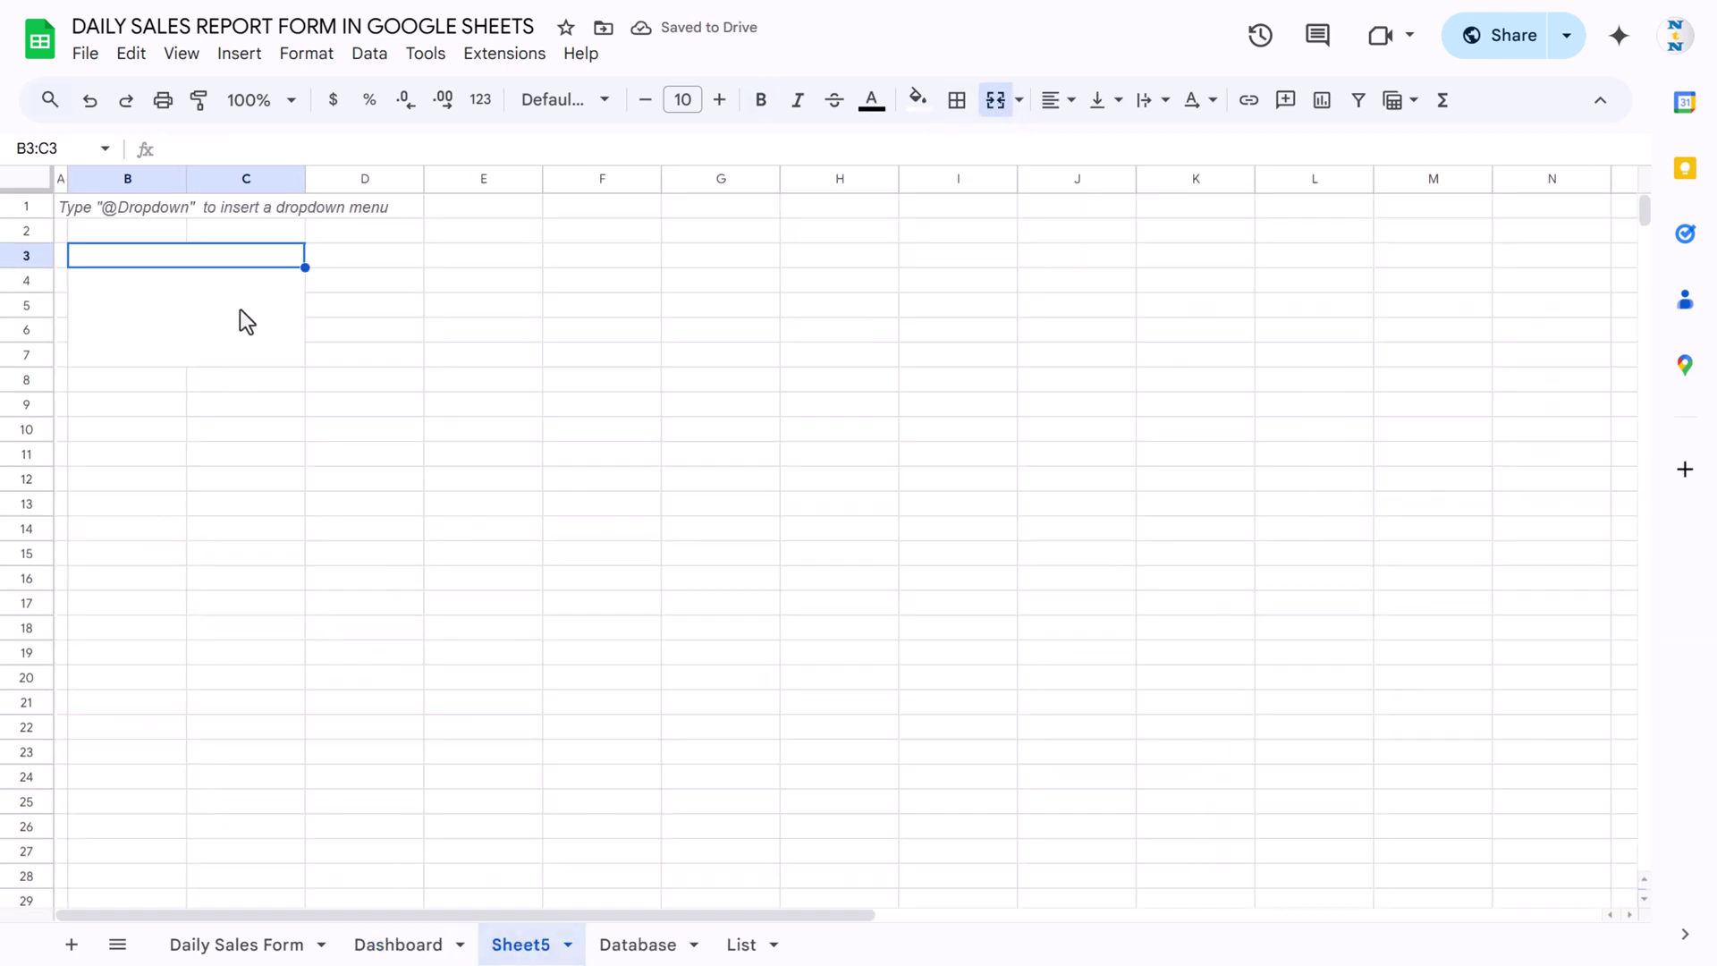
text(Total Salkes)
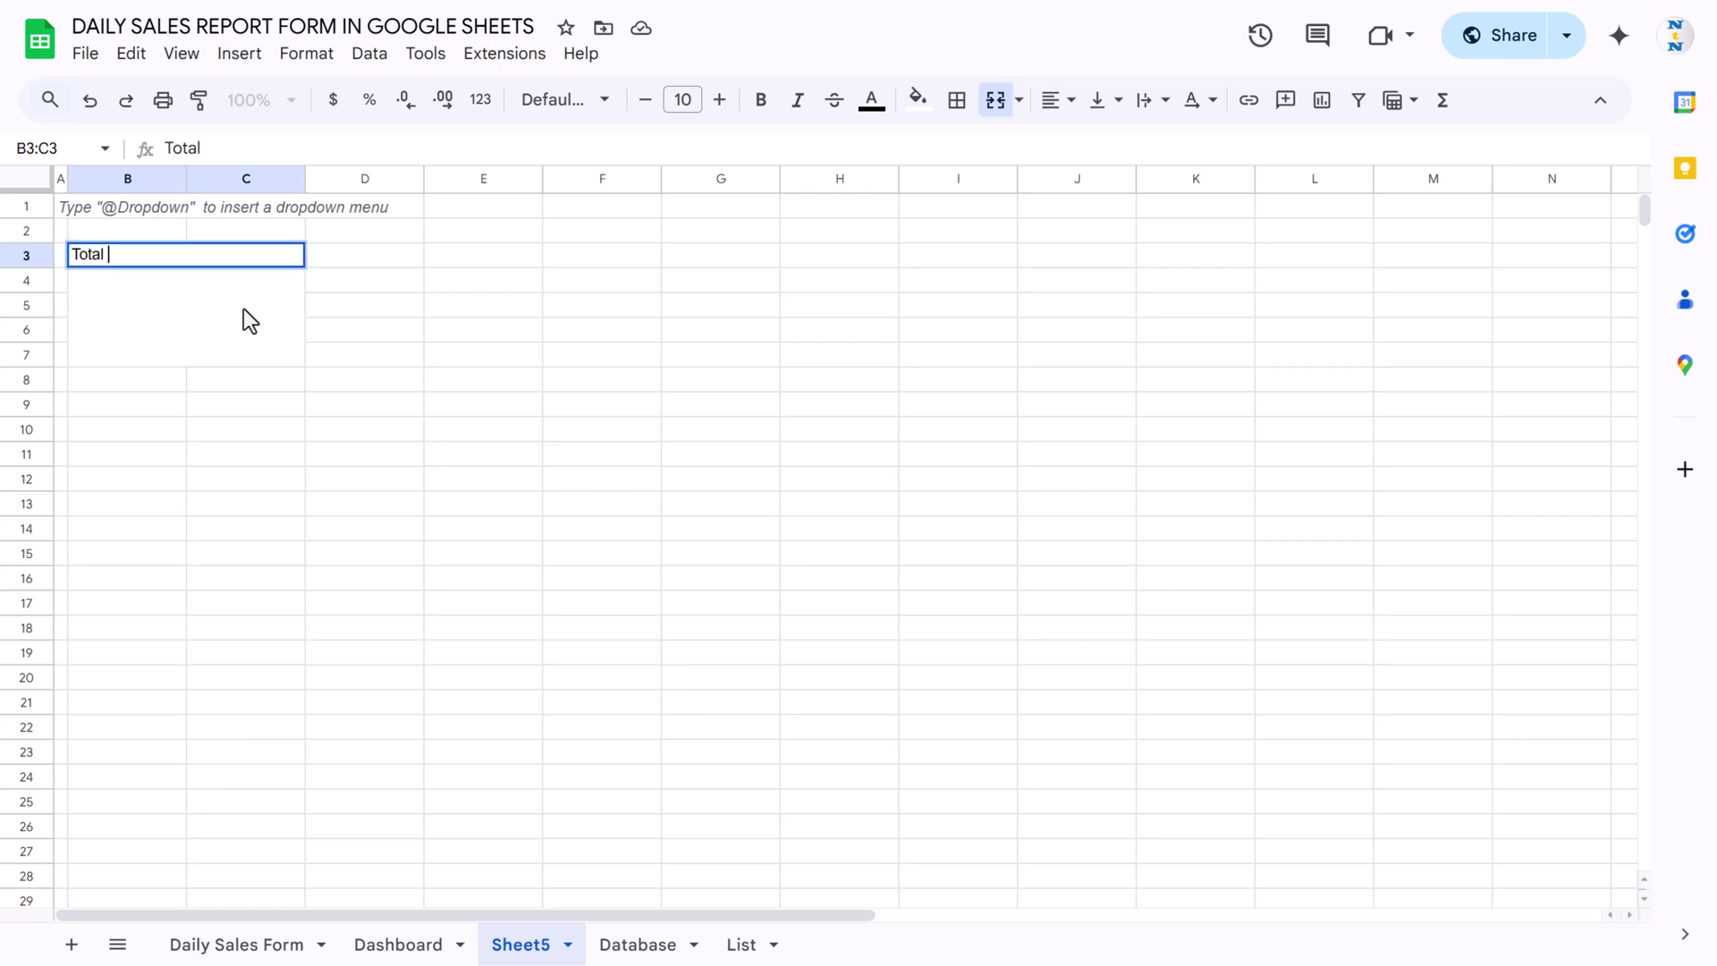
key(BackSpace)
key(BackSpace)
key(BackSpace)
text(les)
key(Return)
Enter =SUM(Database!G:G) in B4, giving a total of 859070.
text(=sum)
key(Tab)
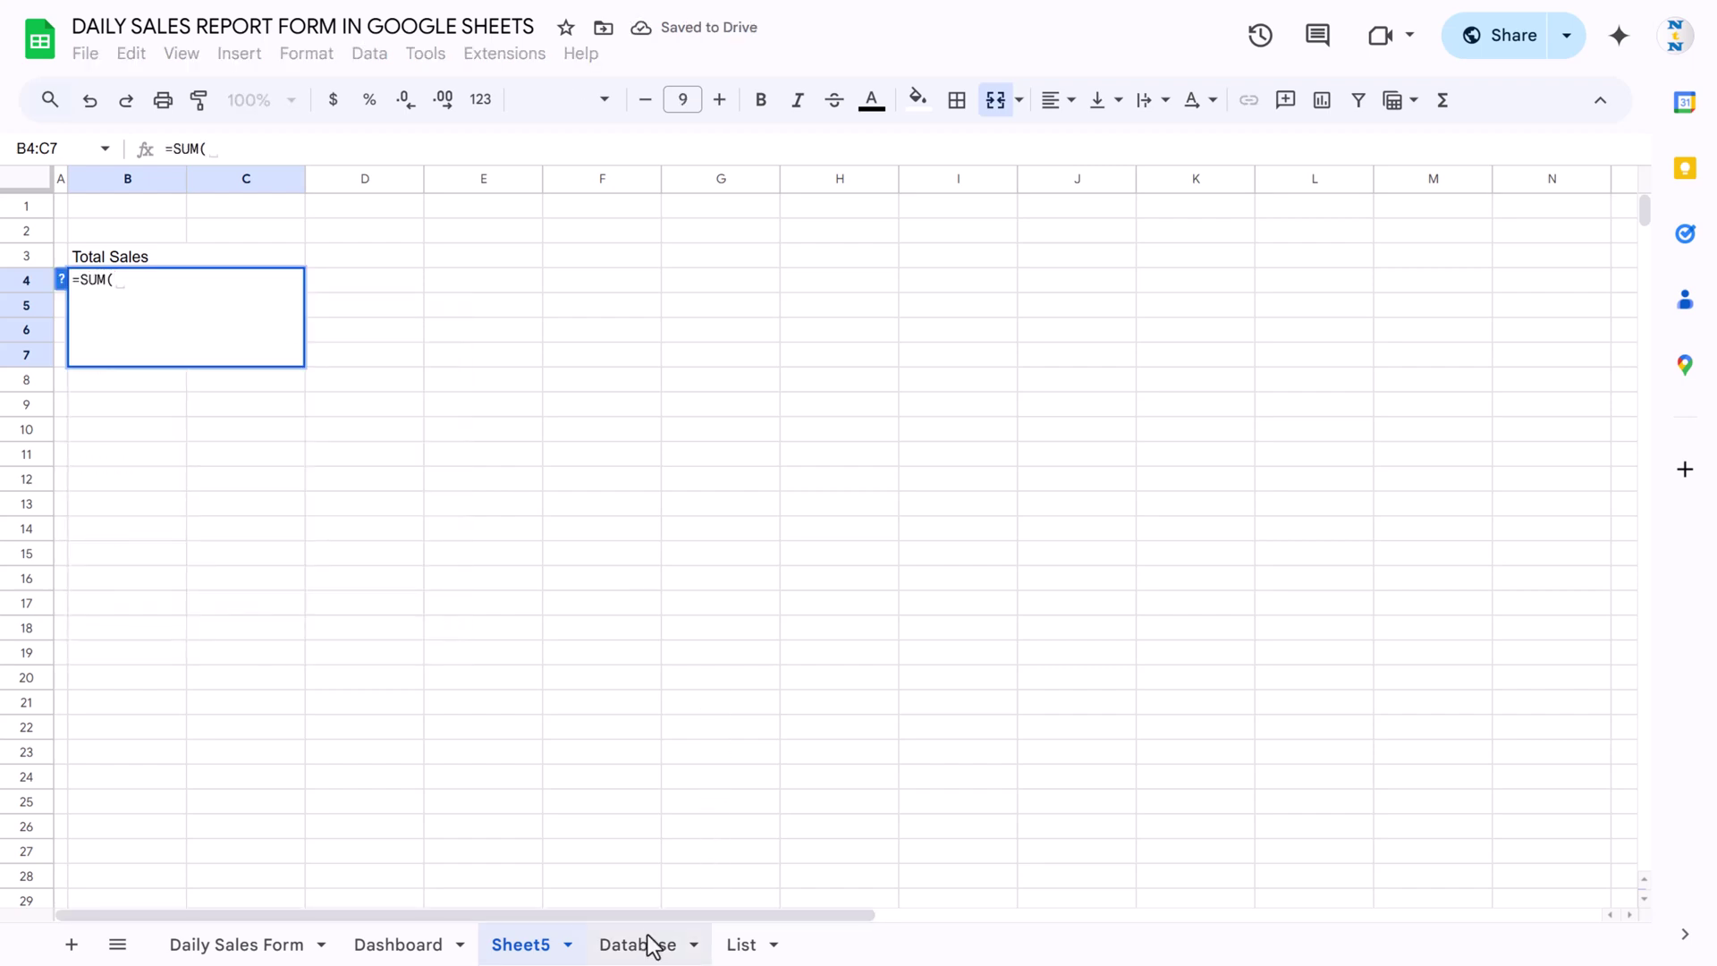
click(652, 943)
drag(610, 911, 790, 921)
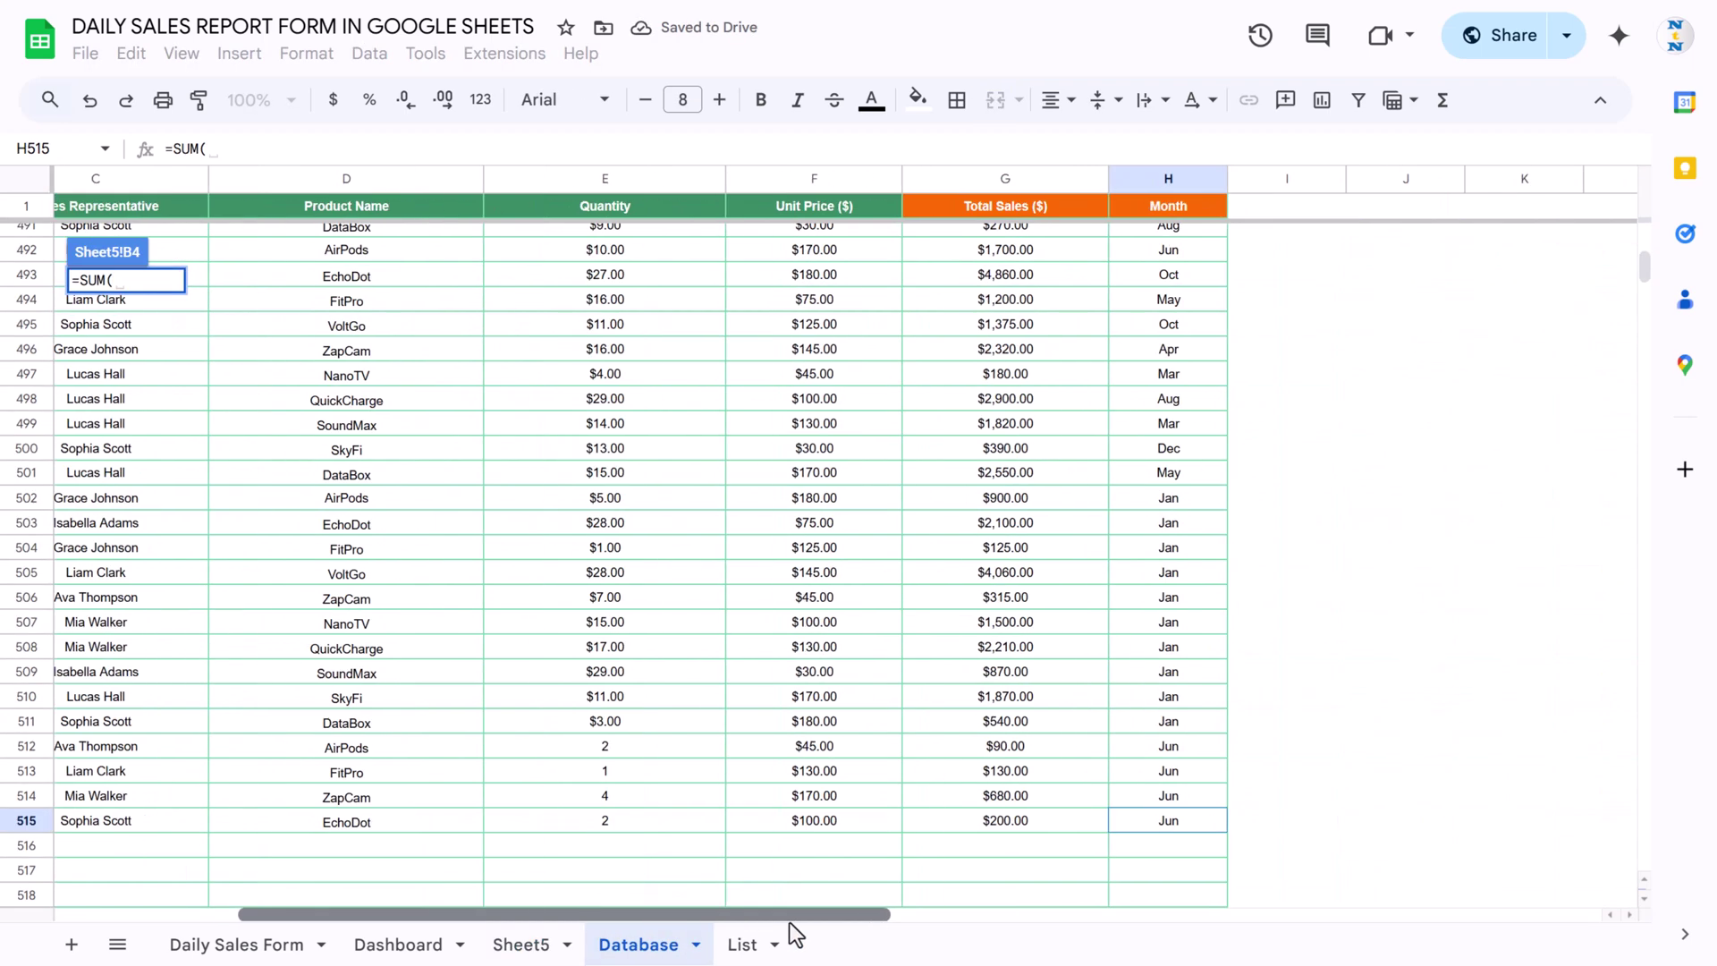
click(1014, 181)
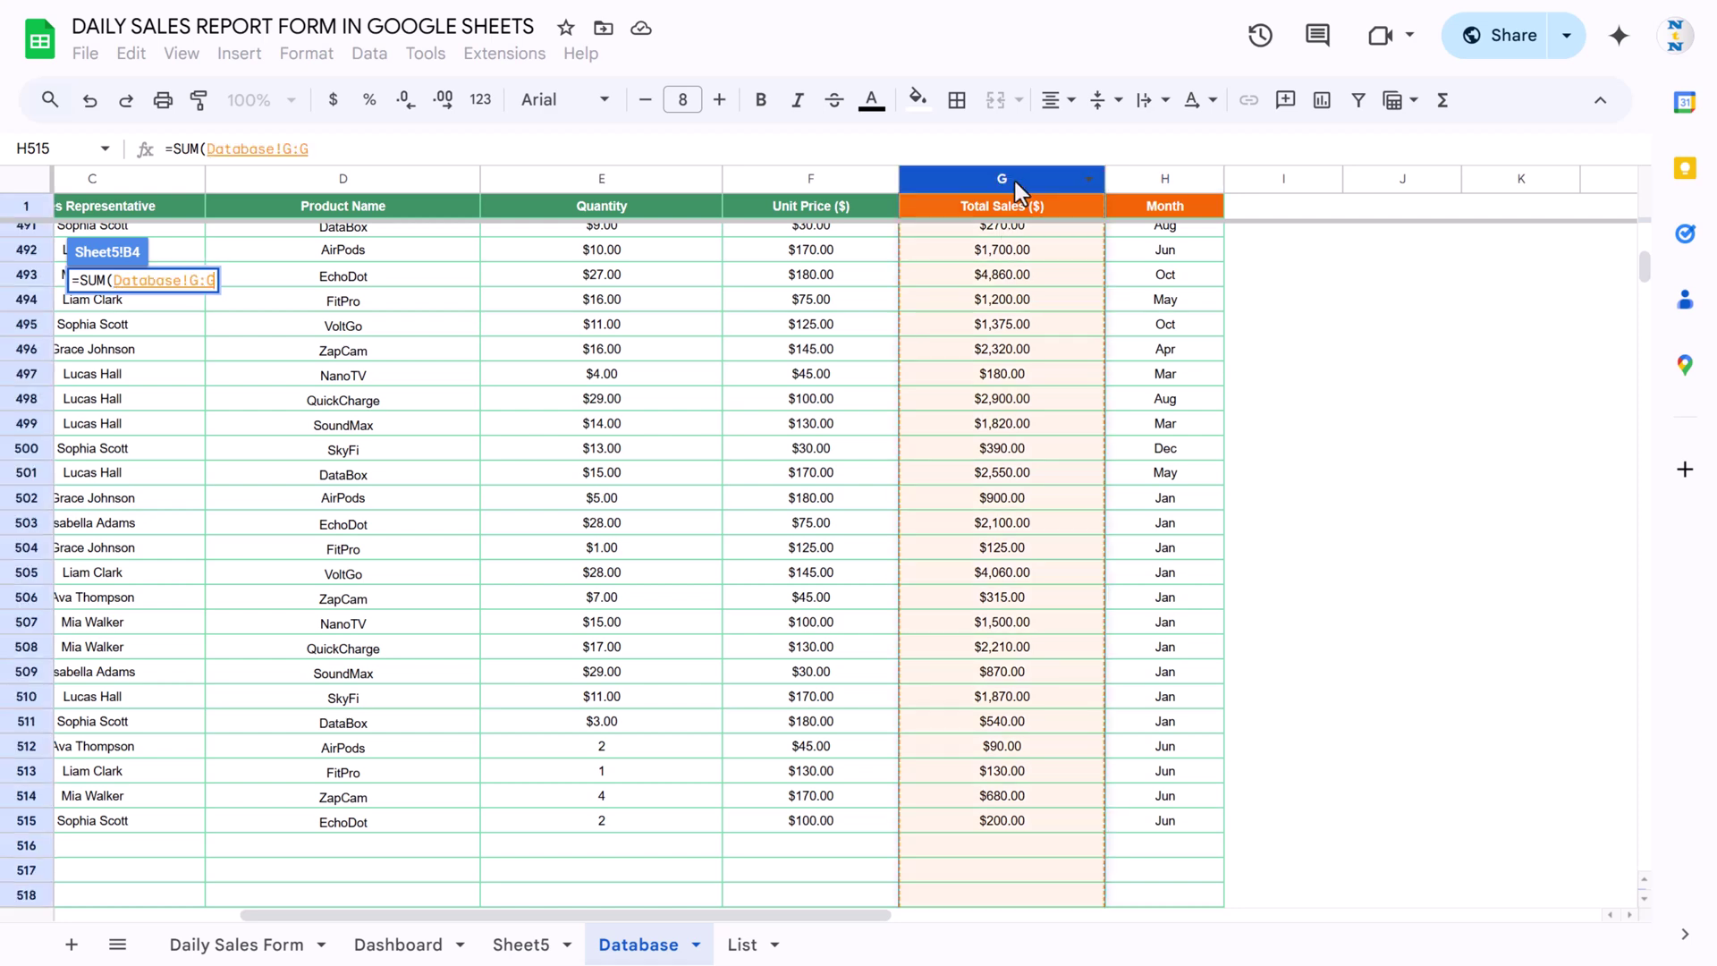
key(Return)
click(551, 372)
Centre the merged total value horizontally and vertically within the card.
click(227, 306)
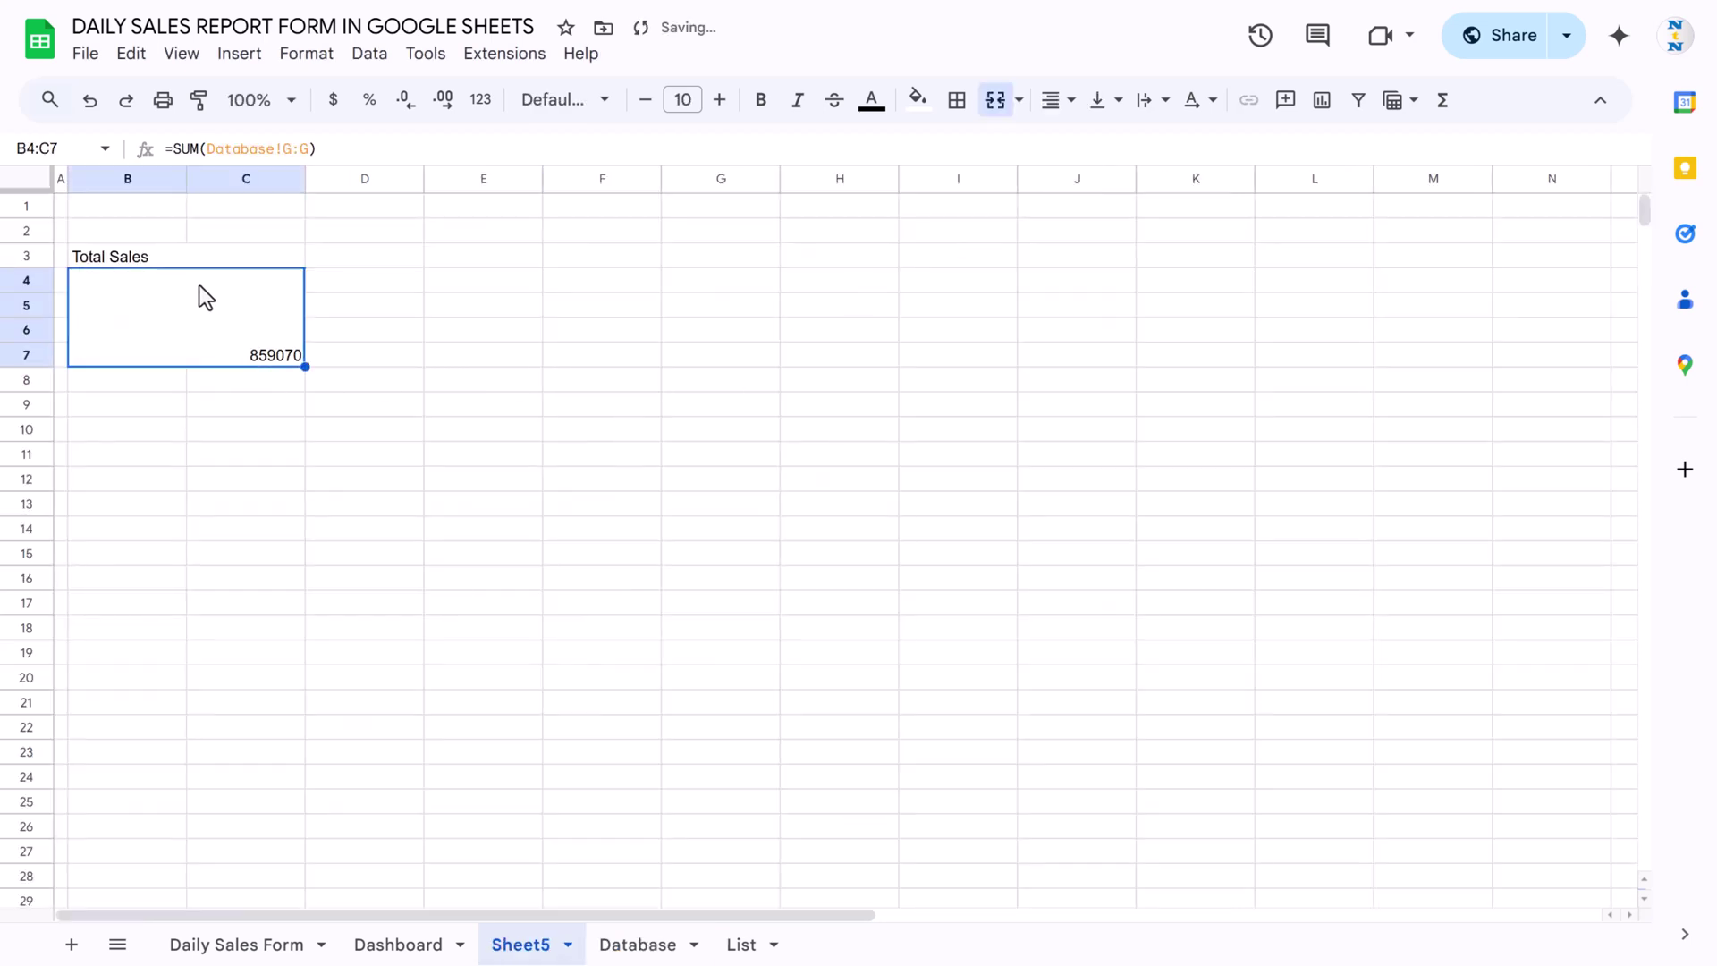
click(1042, 106)
click(1092, 142)
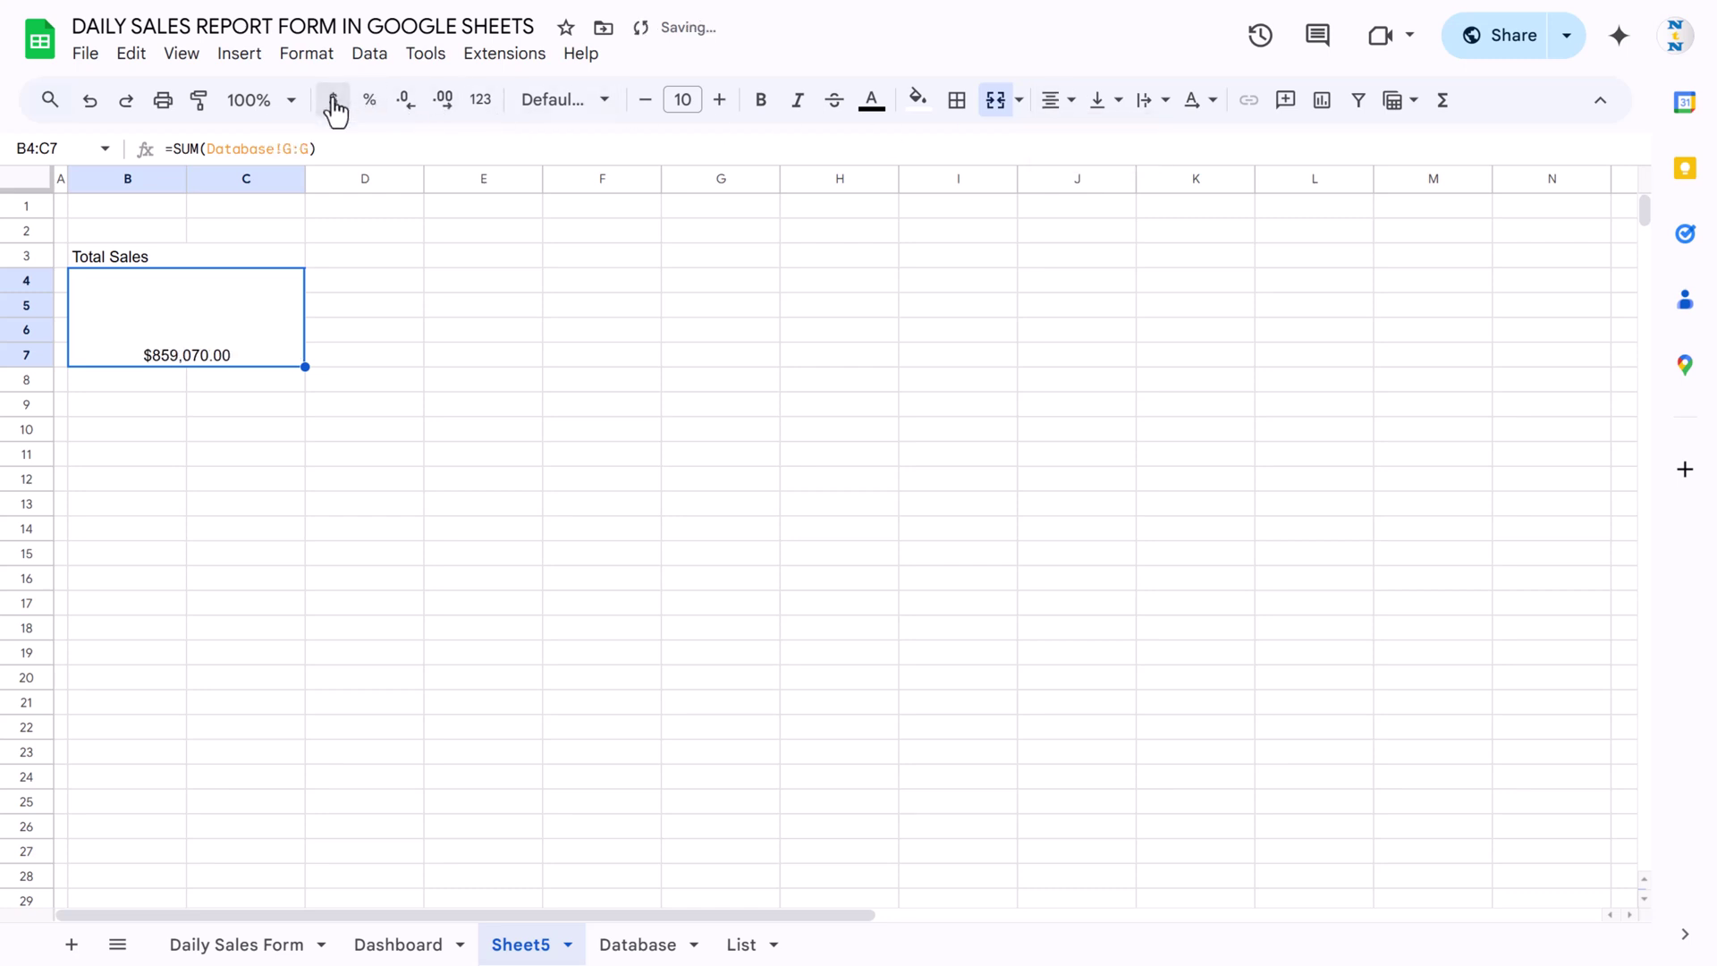
click(1054, 105)
click(1092, 143)
click(1102, 100)
click(1133, 143)
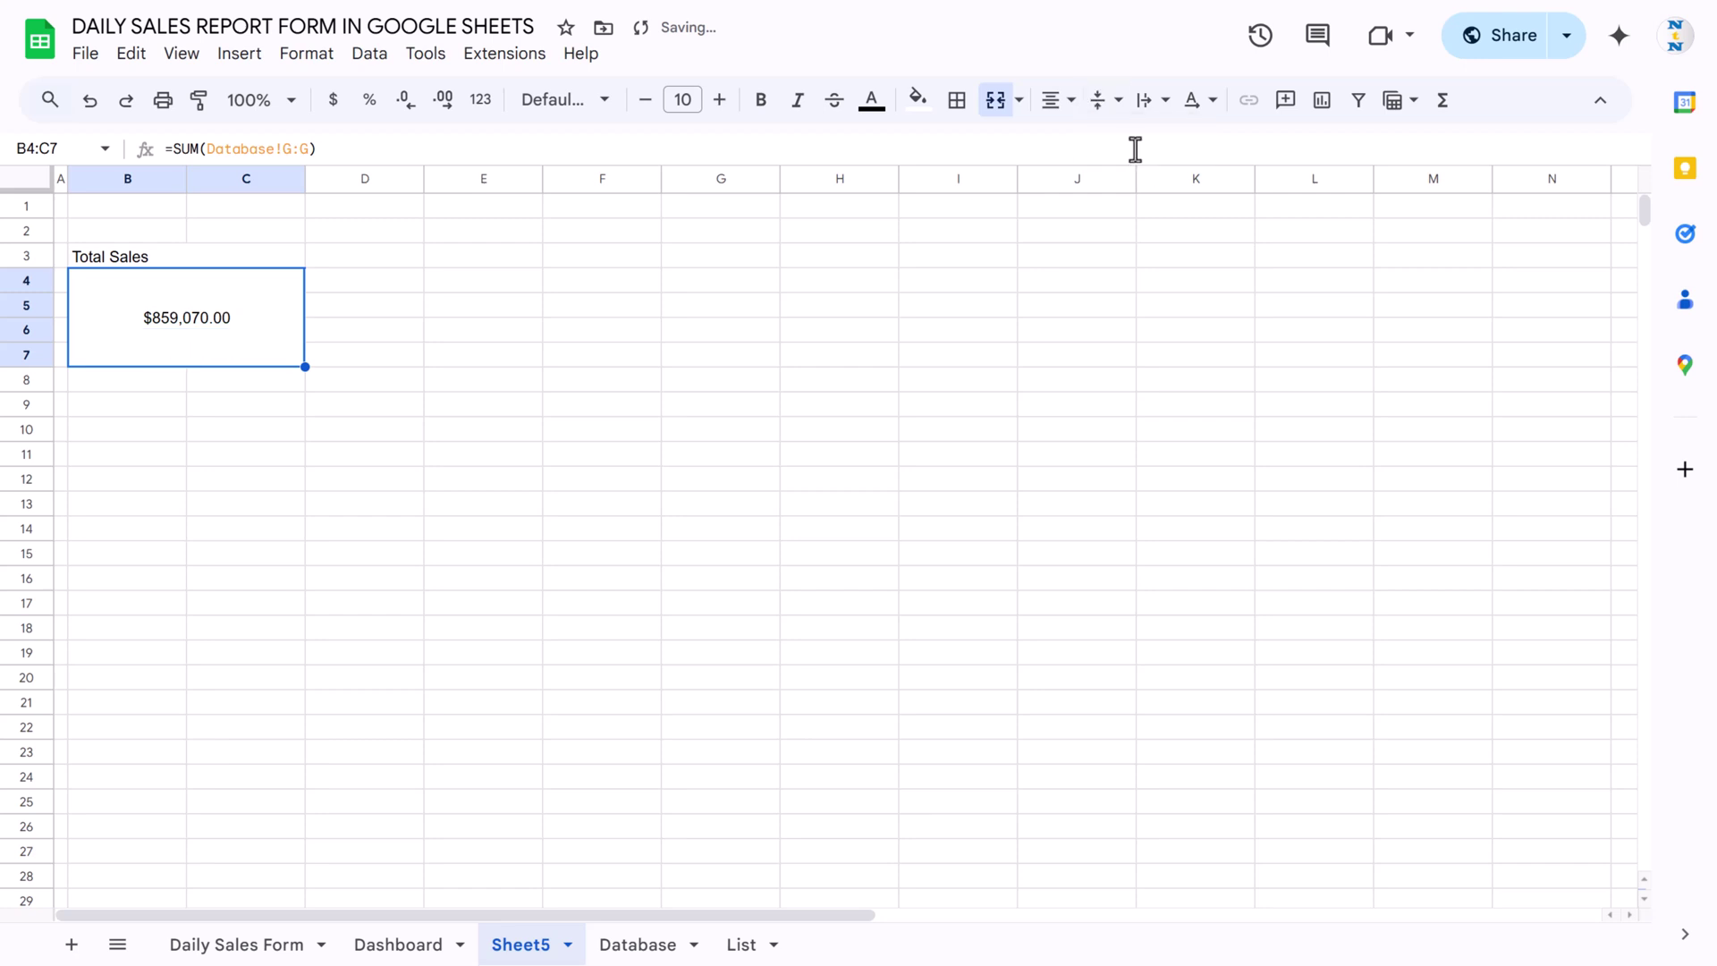
Centre the Total Sales header text.
click(223, 256)
click(1107, 101)
click(1142, 143)
click(1107, 105)
click(1052, 100)
click(1091, 143)
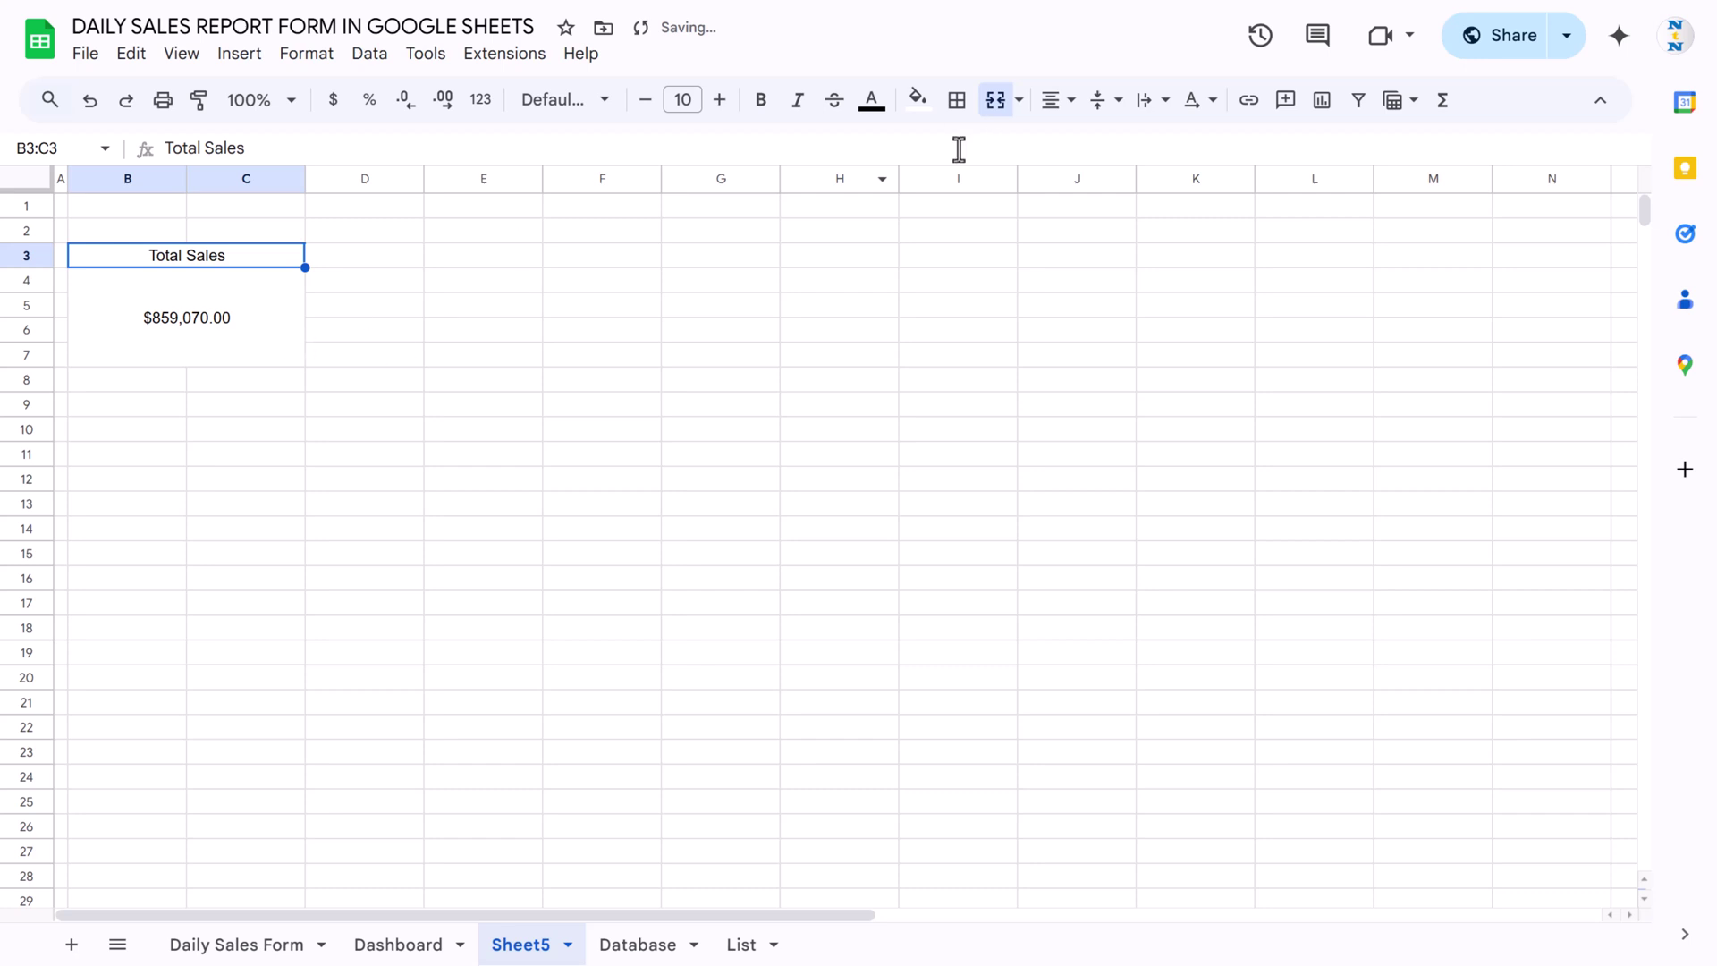
Raise the total's font size to 17 and fill its cell light green.
click(204, 324)
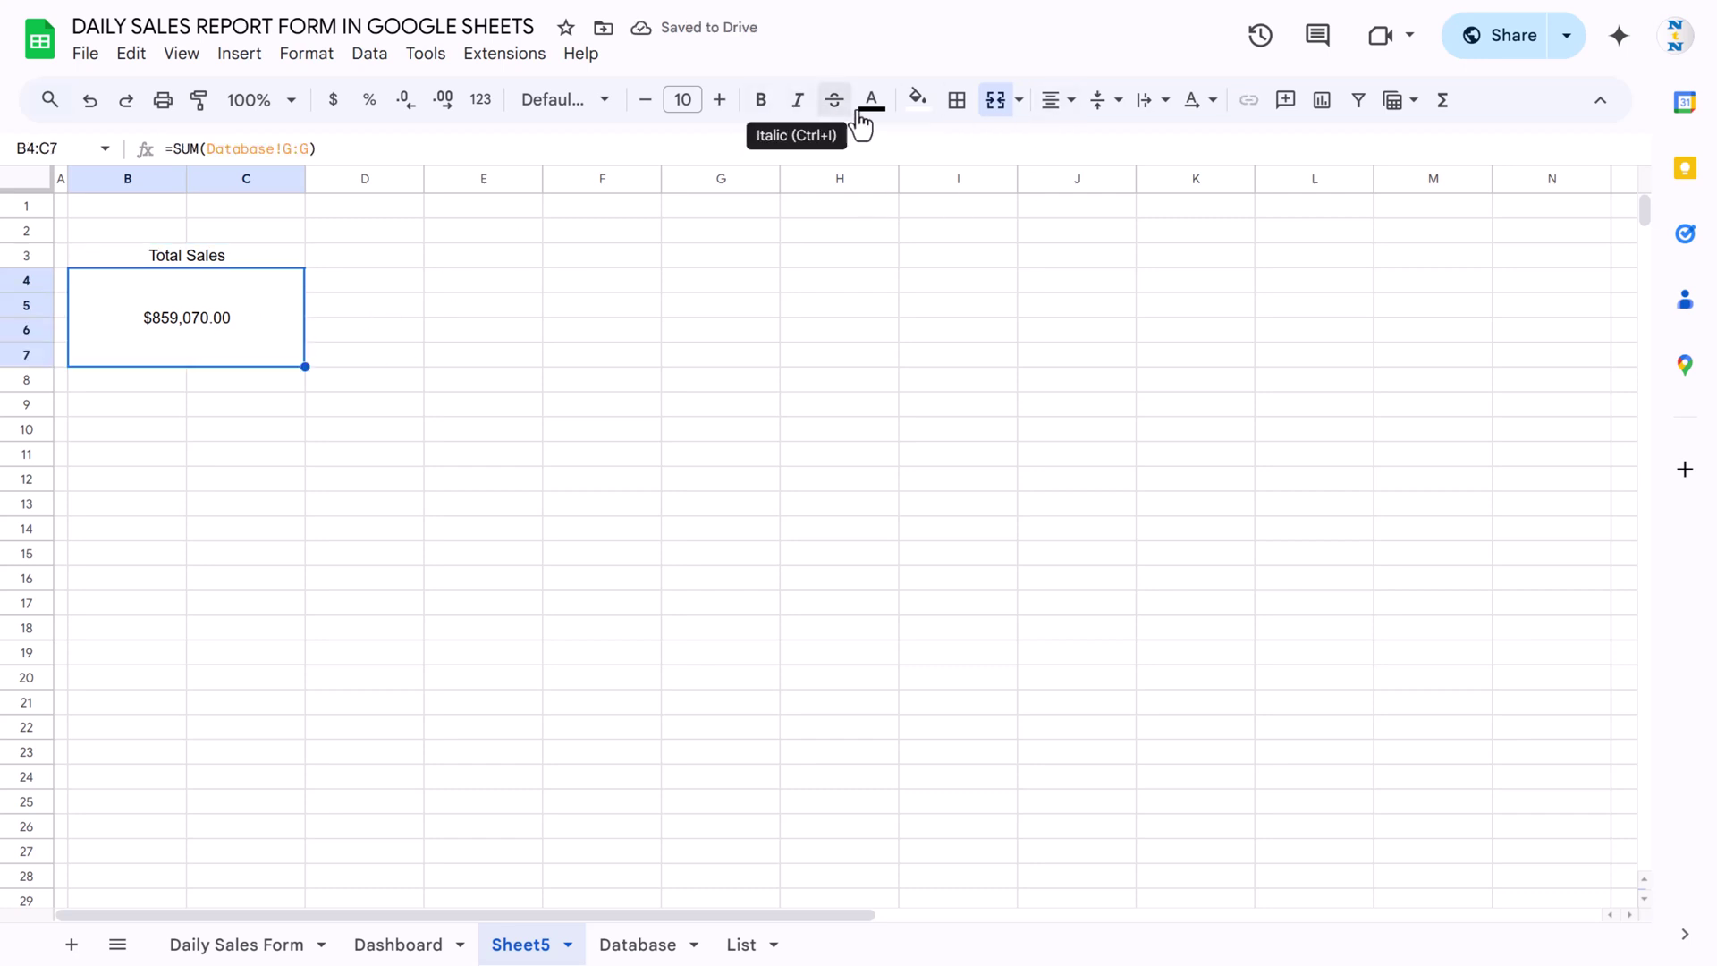
click(718, 100)
click(718, 100)
click(718, 100)
click(718, 100)
click(718, 100)
click(718, 100)
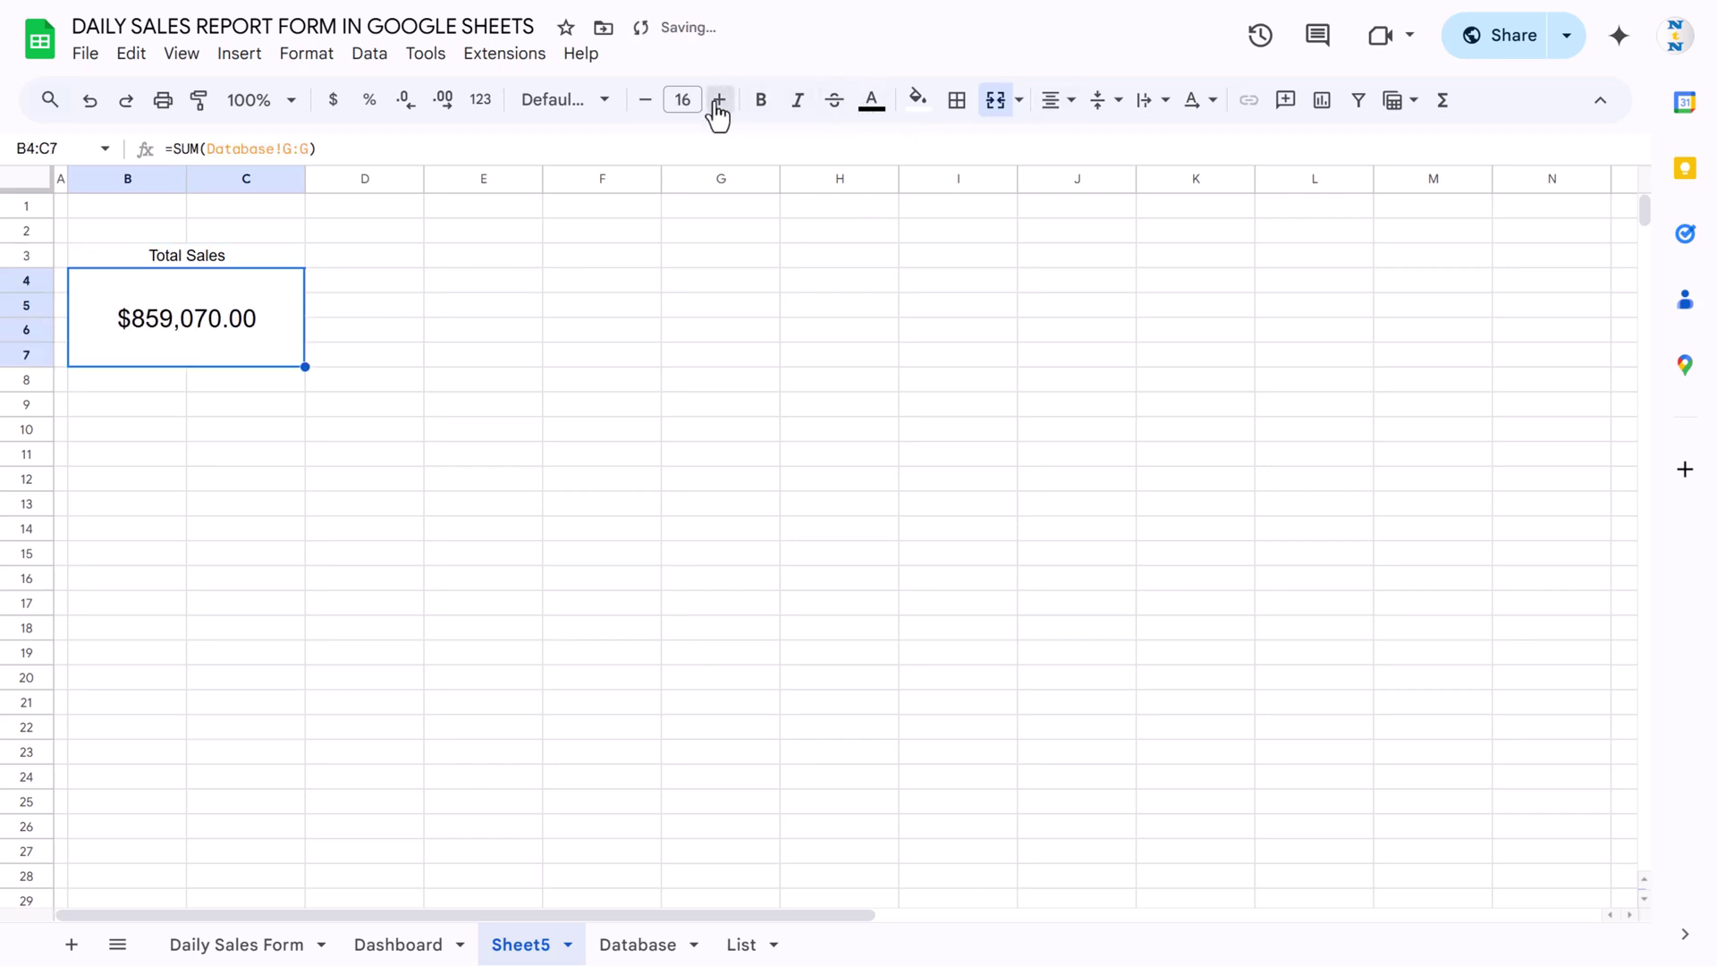
click(718, 100)
click(917, 100)
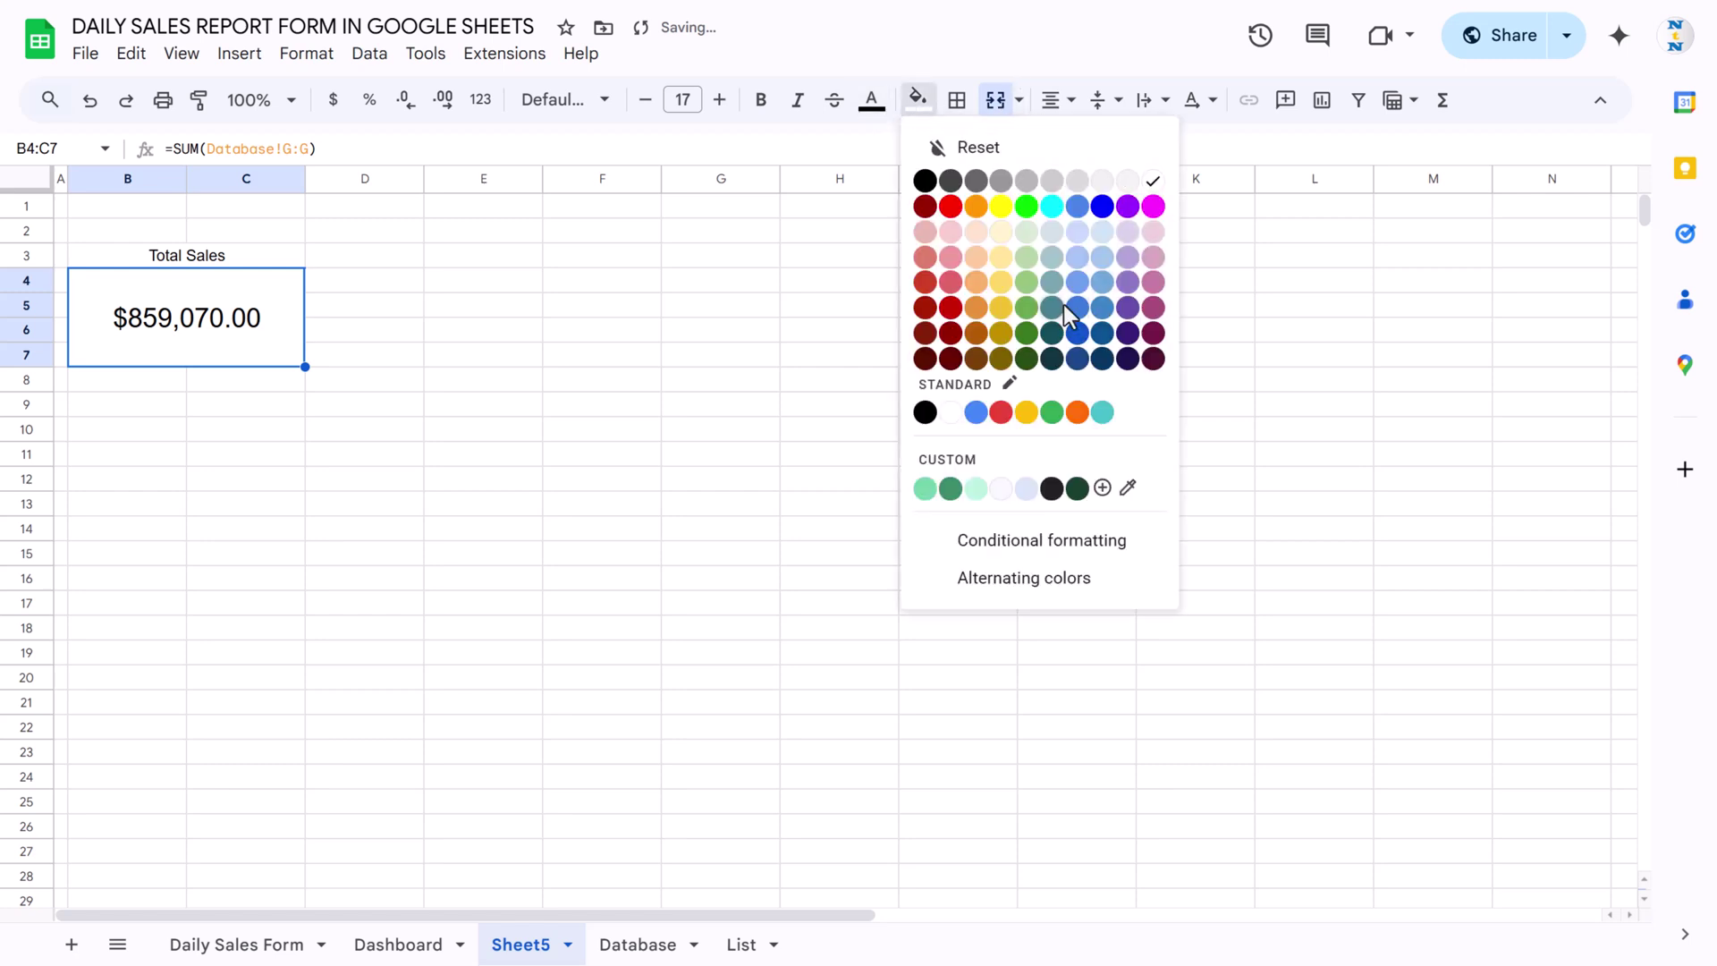
click(1024, 235)
Give the Total Sales header a dark green fill with white text.
click(300, 254)
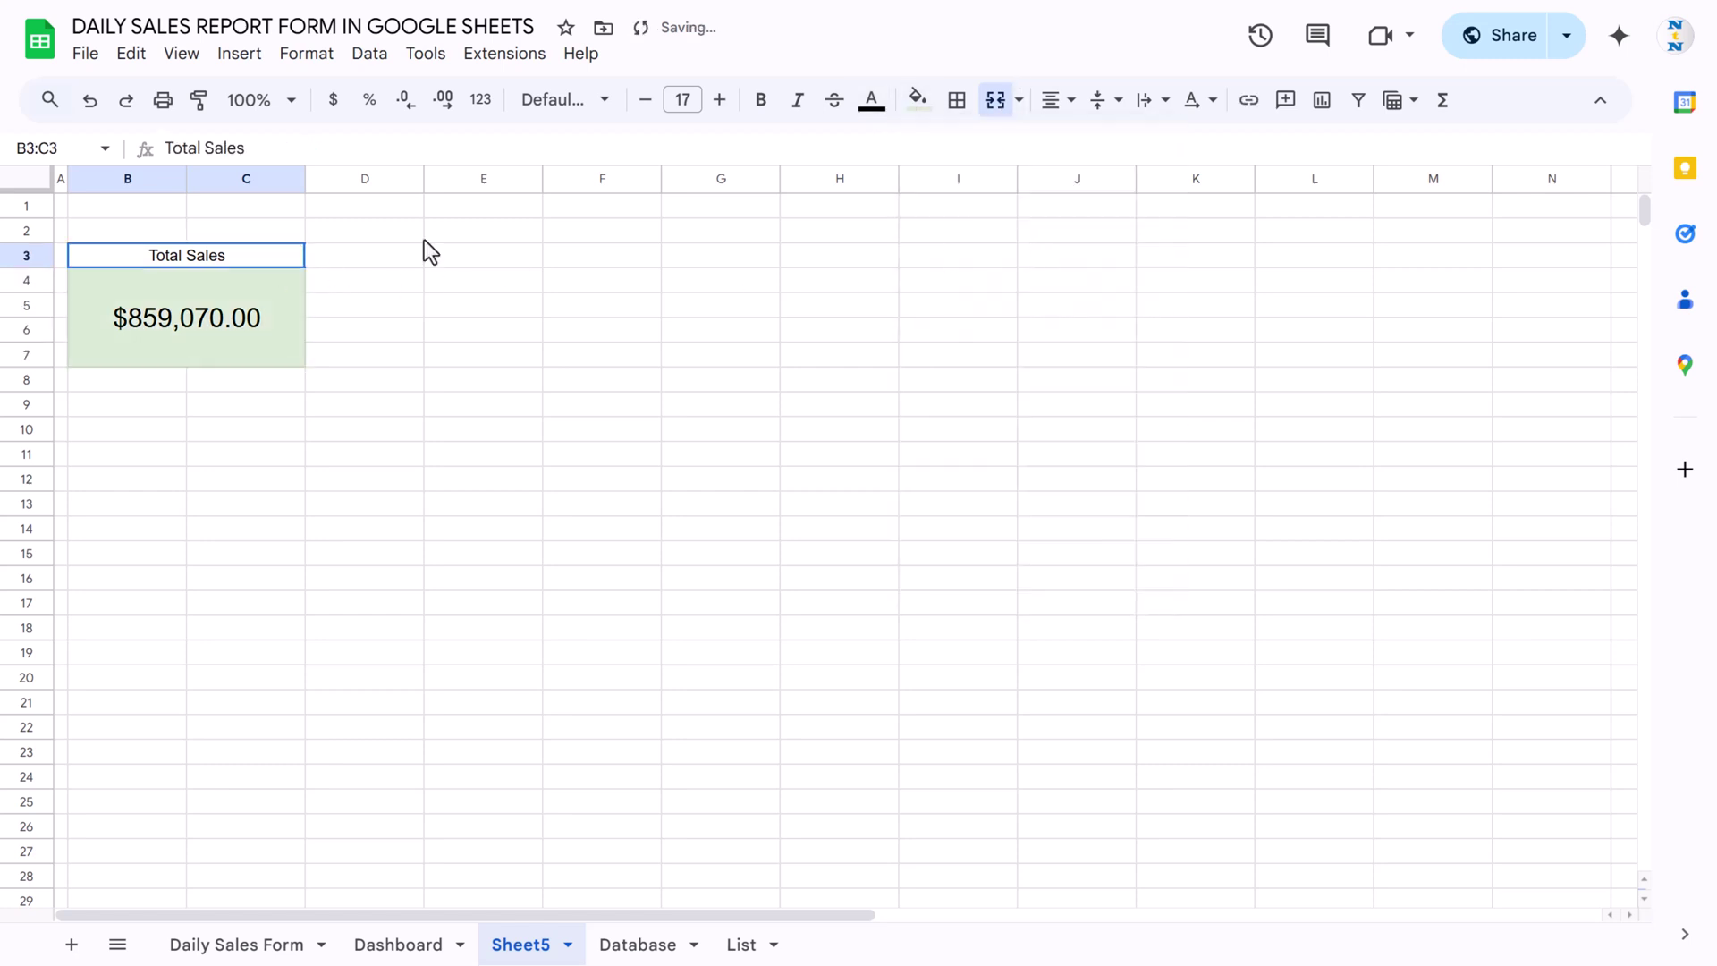
click(925, 114)
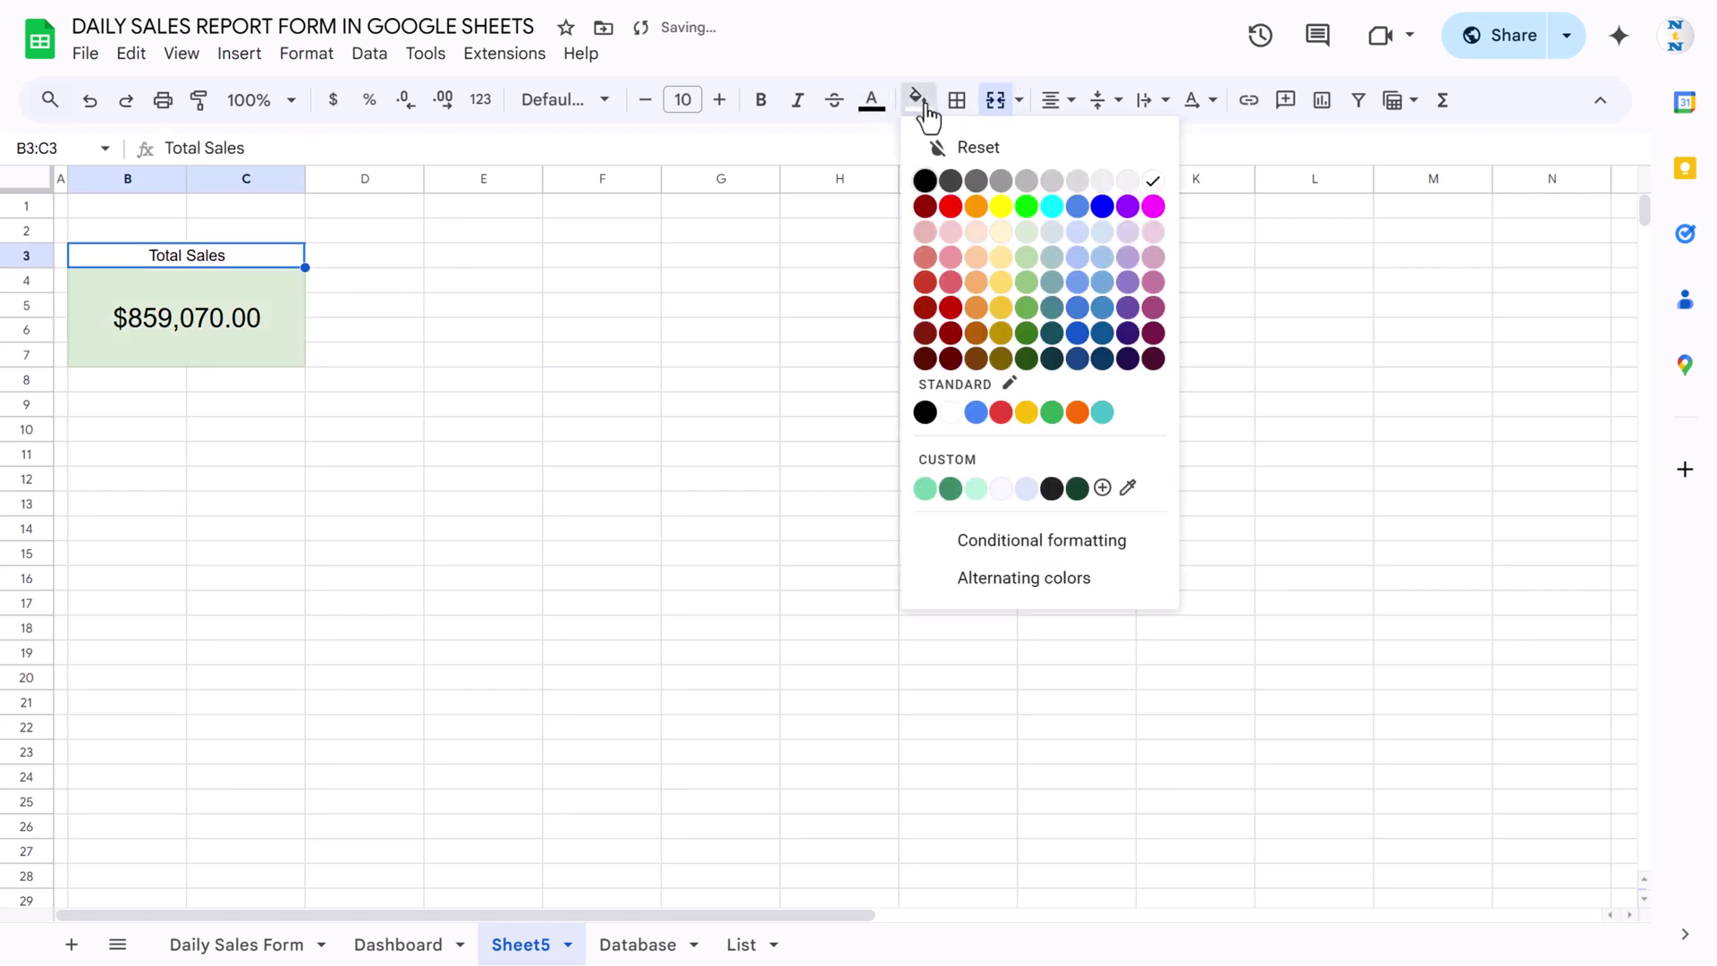
click(1026, 333)
click(874, 100)
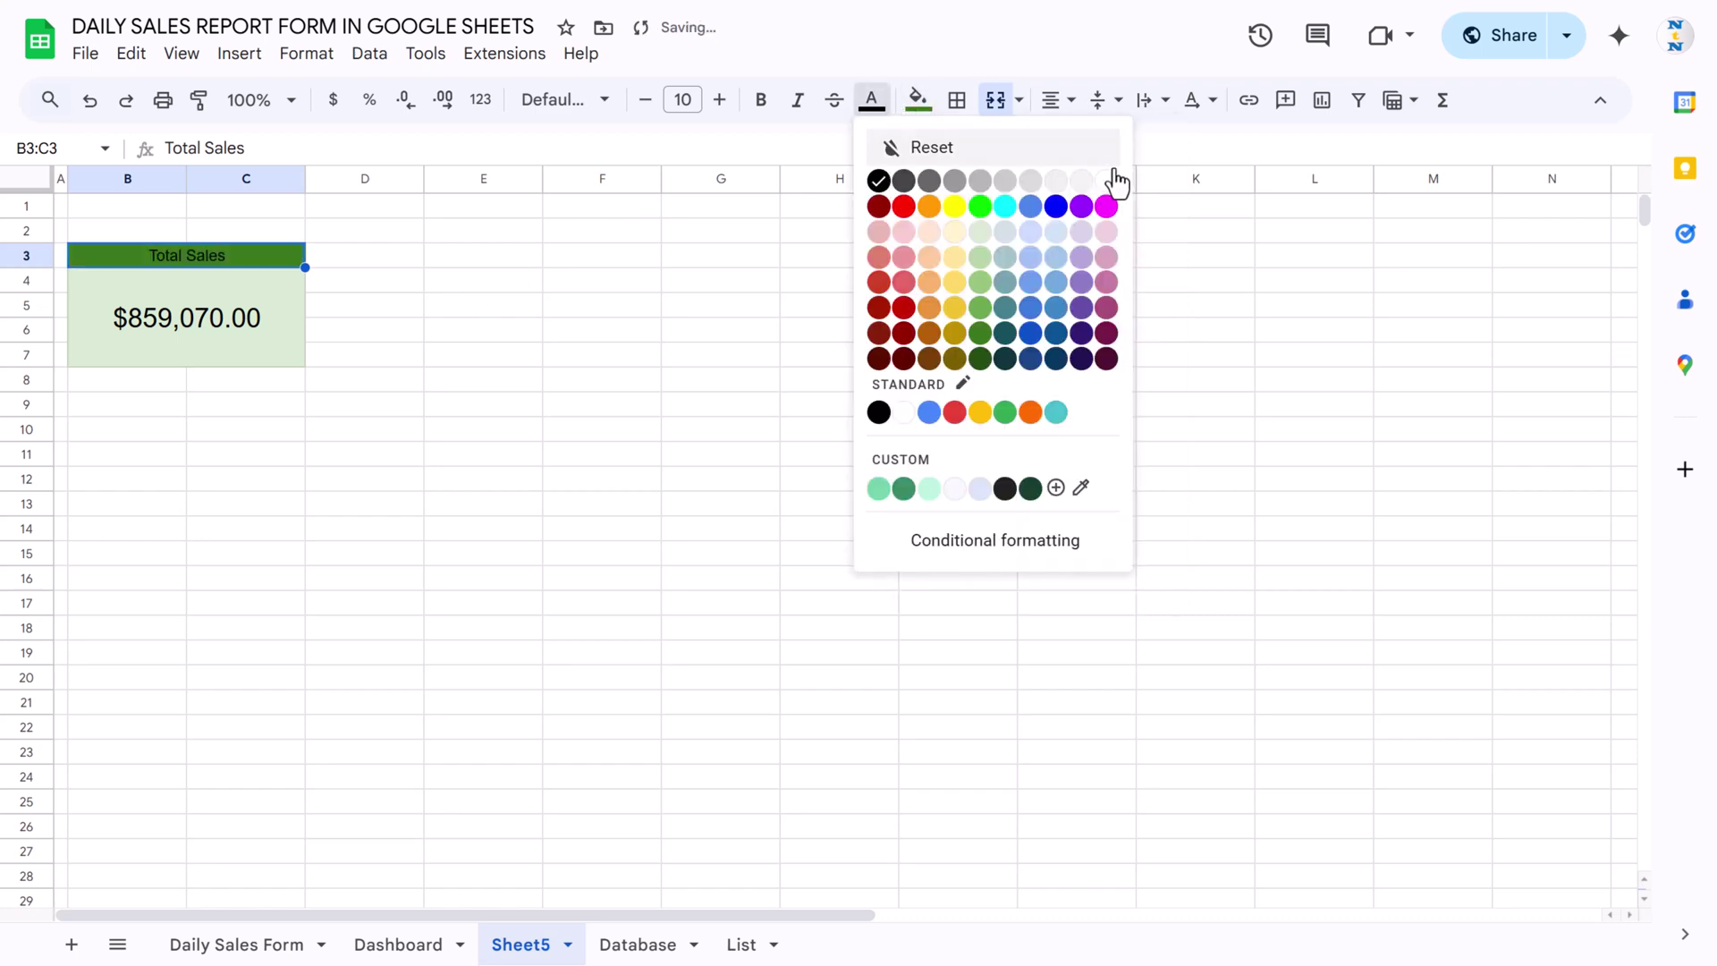
click(1108, 177)
After checking the Dashboard's KPI cards, bold the $859,070.00 total and select card B3:C7.
drag(365, 305, 483, 305)
click(401, 946)
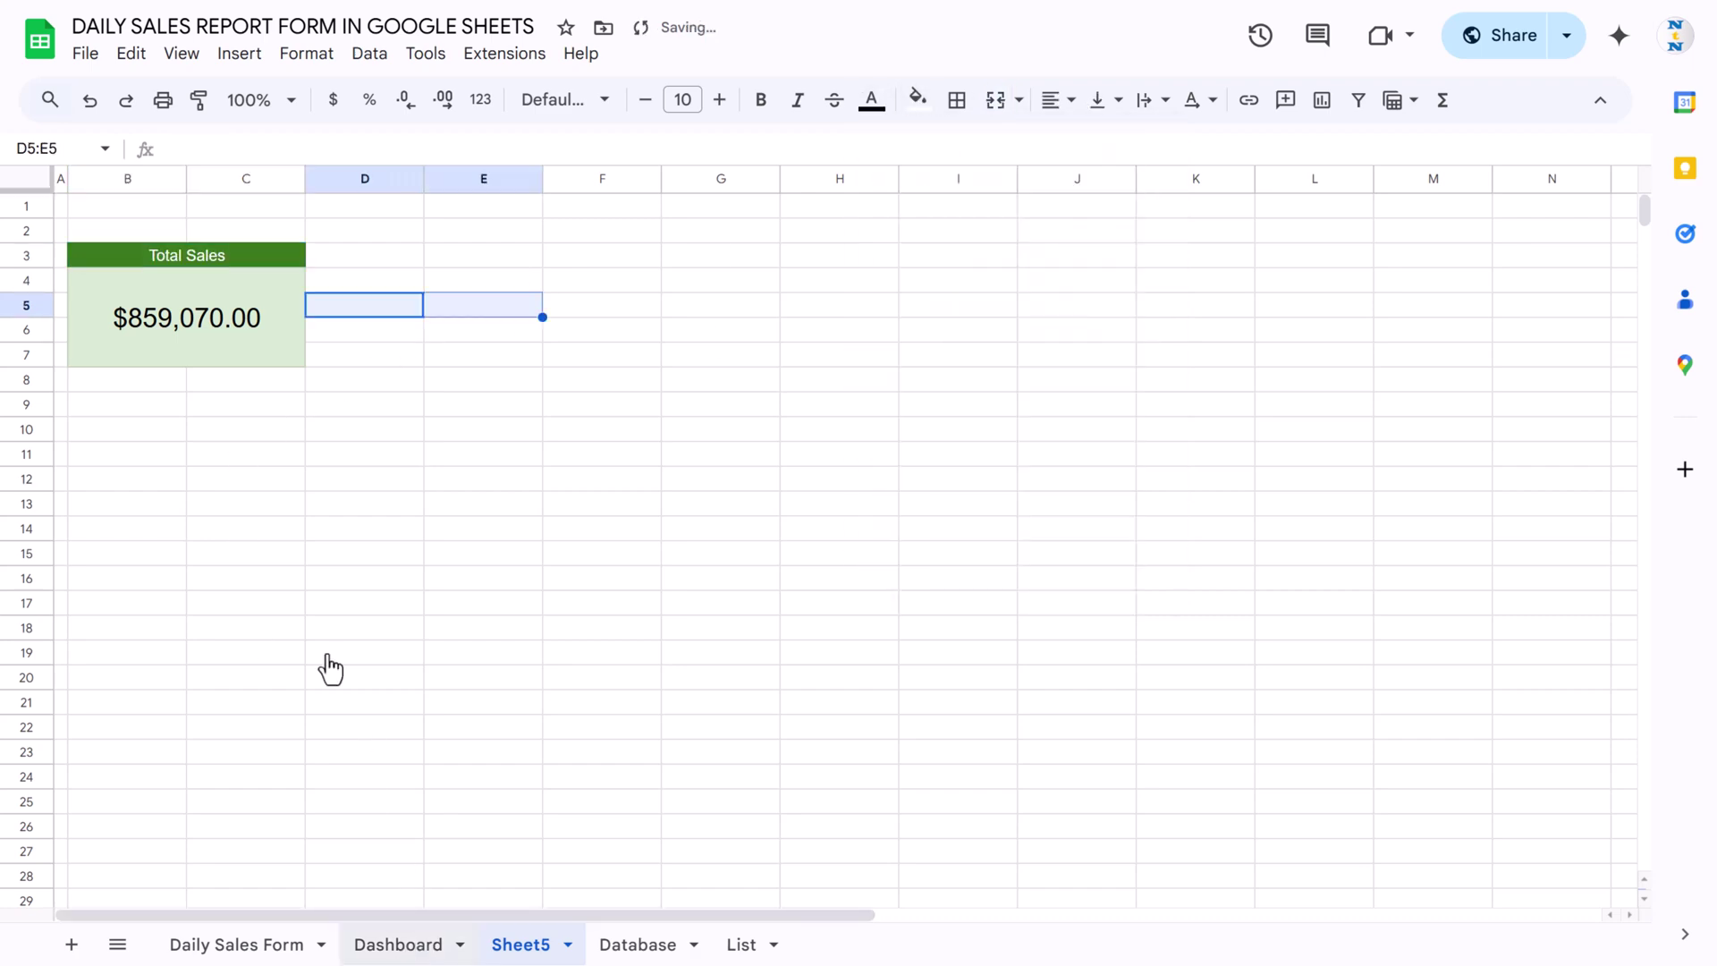
click(521, 947)
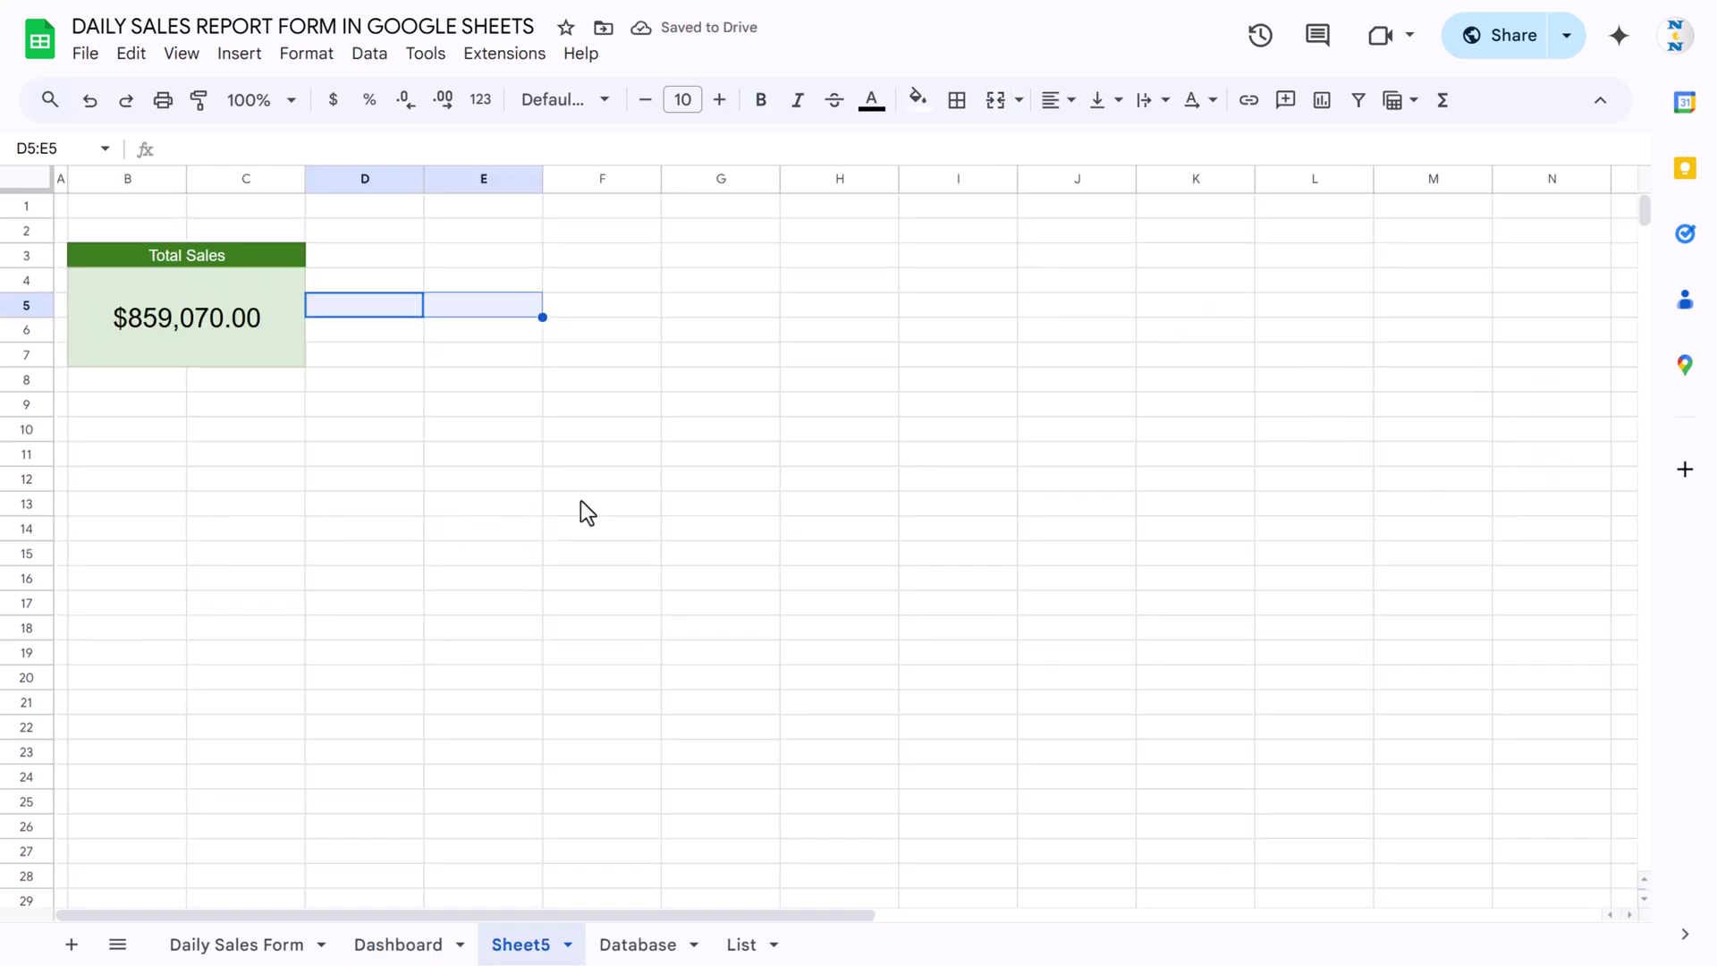
click(231, 326)
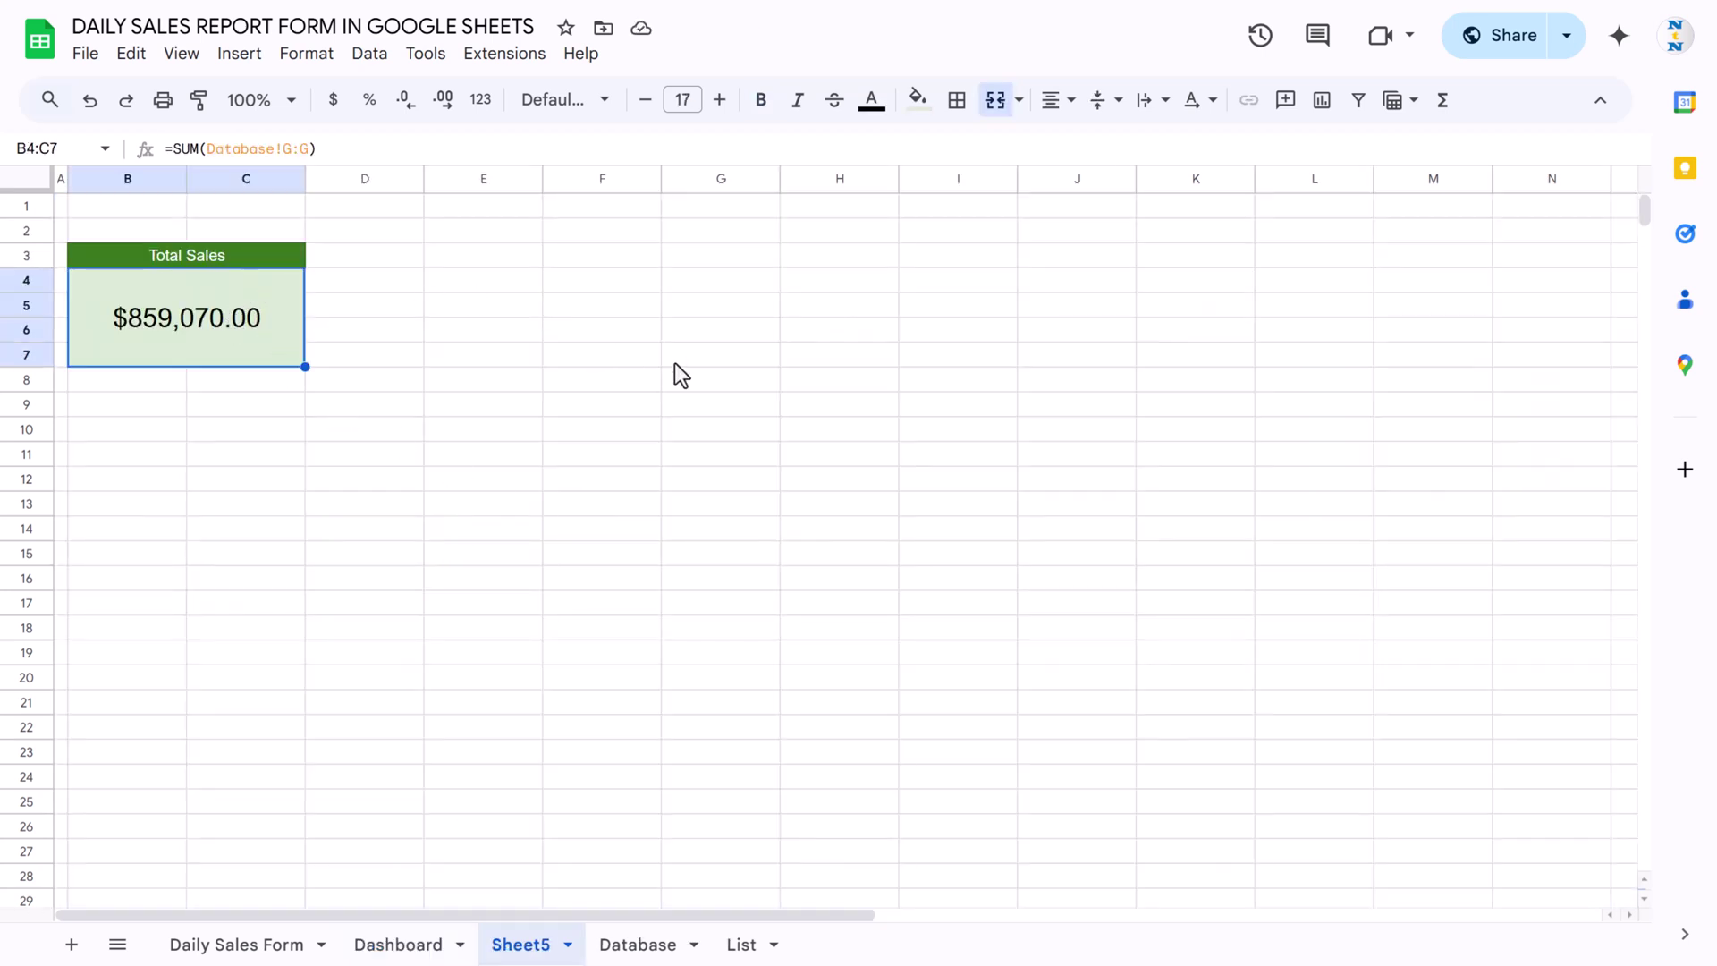
key(ctrl+b)
click(415, 356)
drag(268, 259, 257, 345)
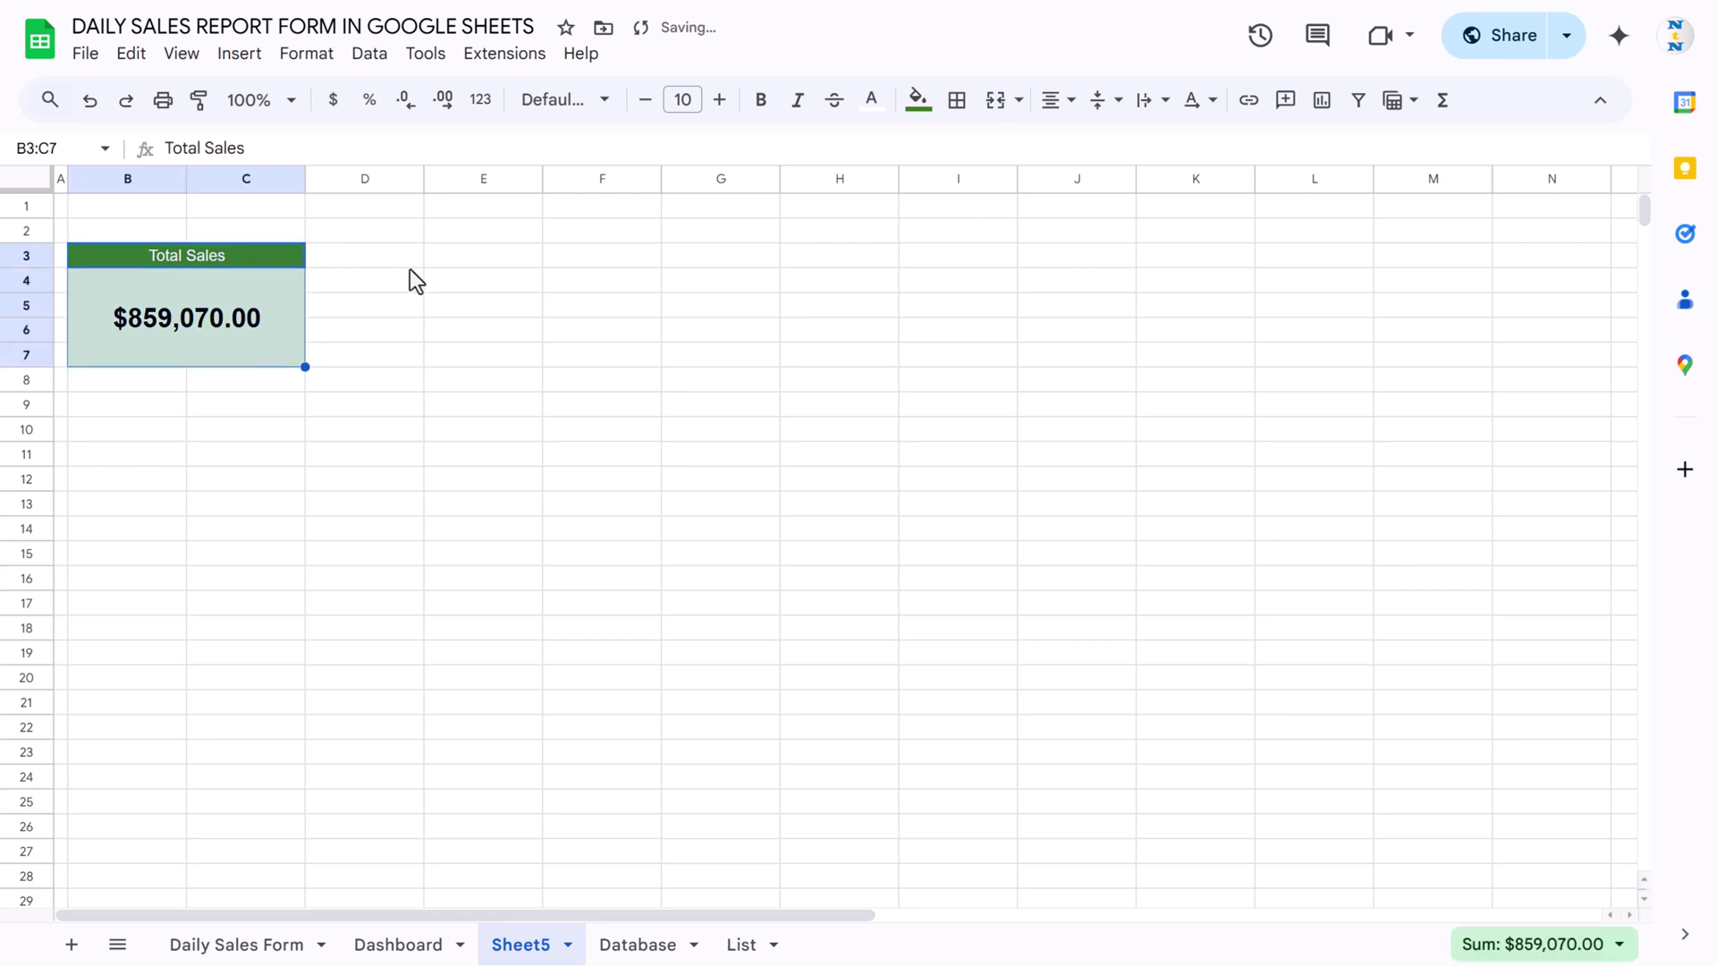
Copy the Total Sales card into E3:F7 and narrow column D into a gap.
key(ctrl+c)
click(458, 261)
key(ctrl+v)
click(791, 305)
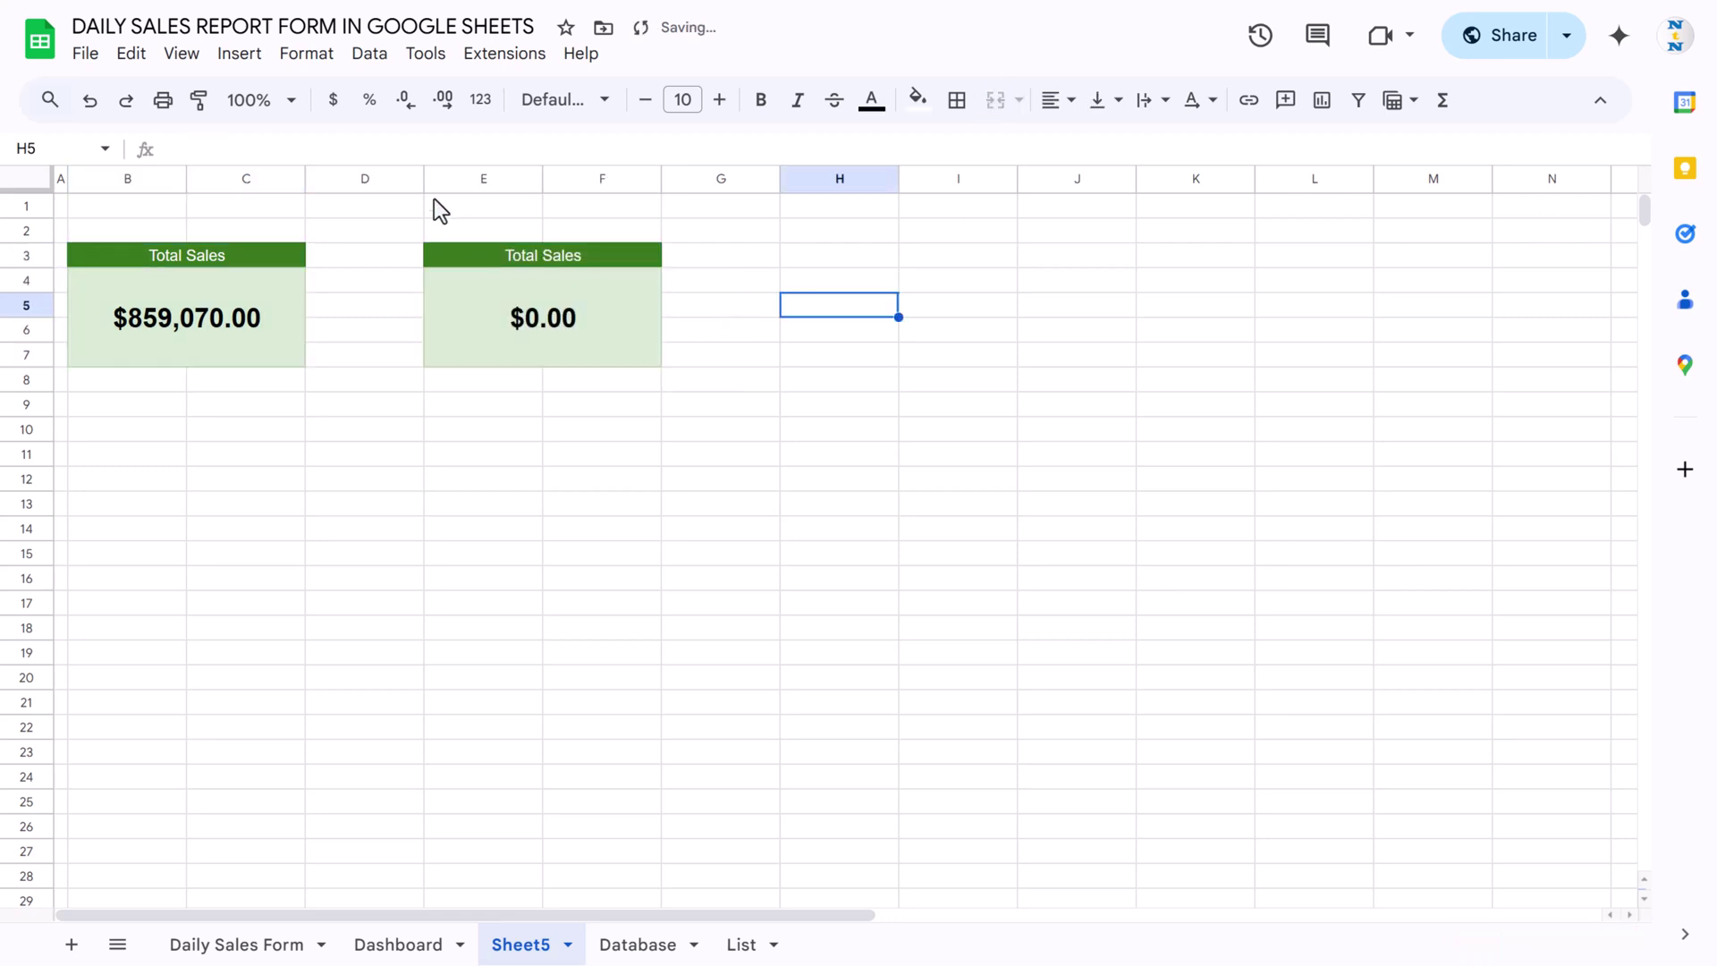
drag(424, 179, 327, 195)
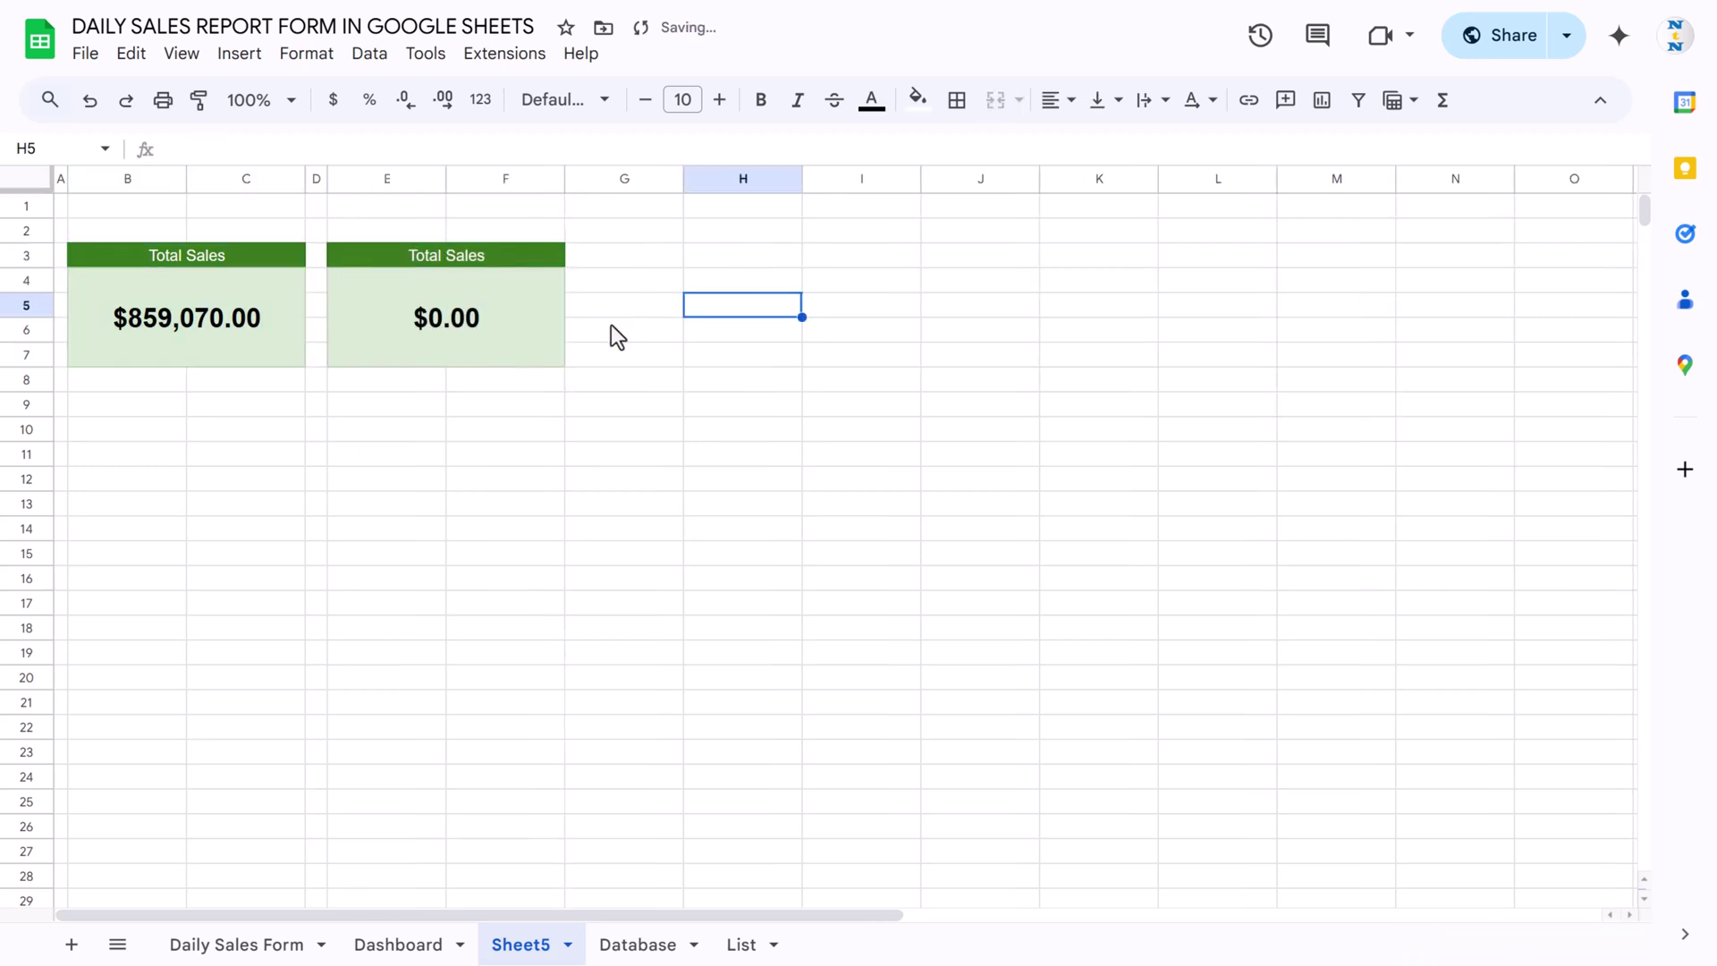
Rename the copied header to 'Total qty' and enter =SUM(Database!E:E) below it.
click(528, 283)
click(497, 254)
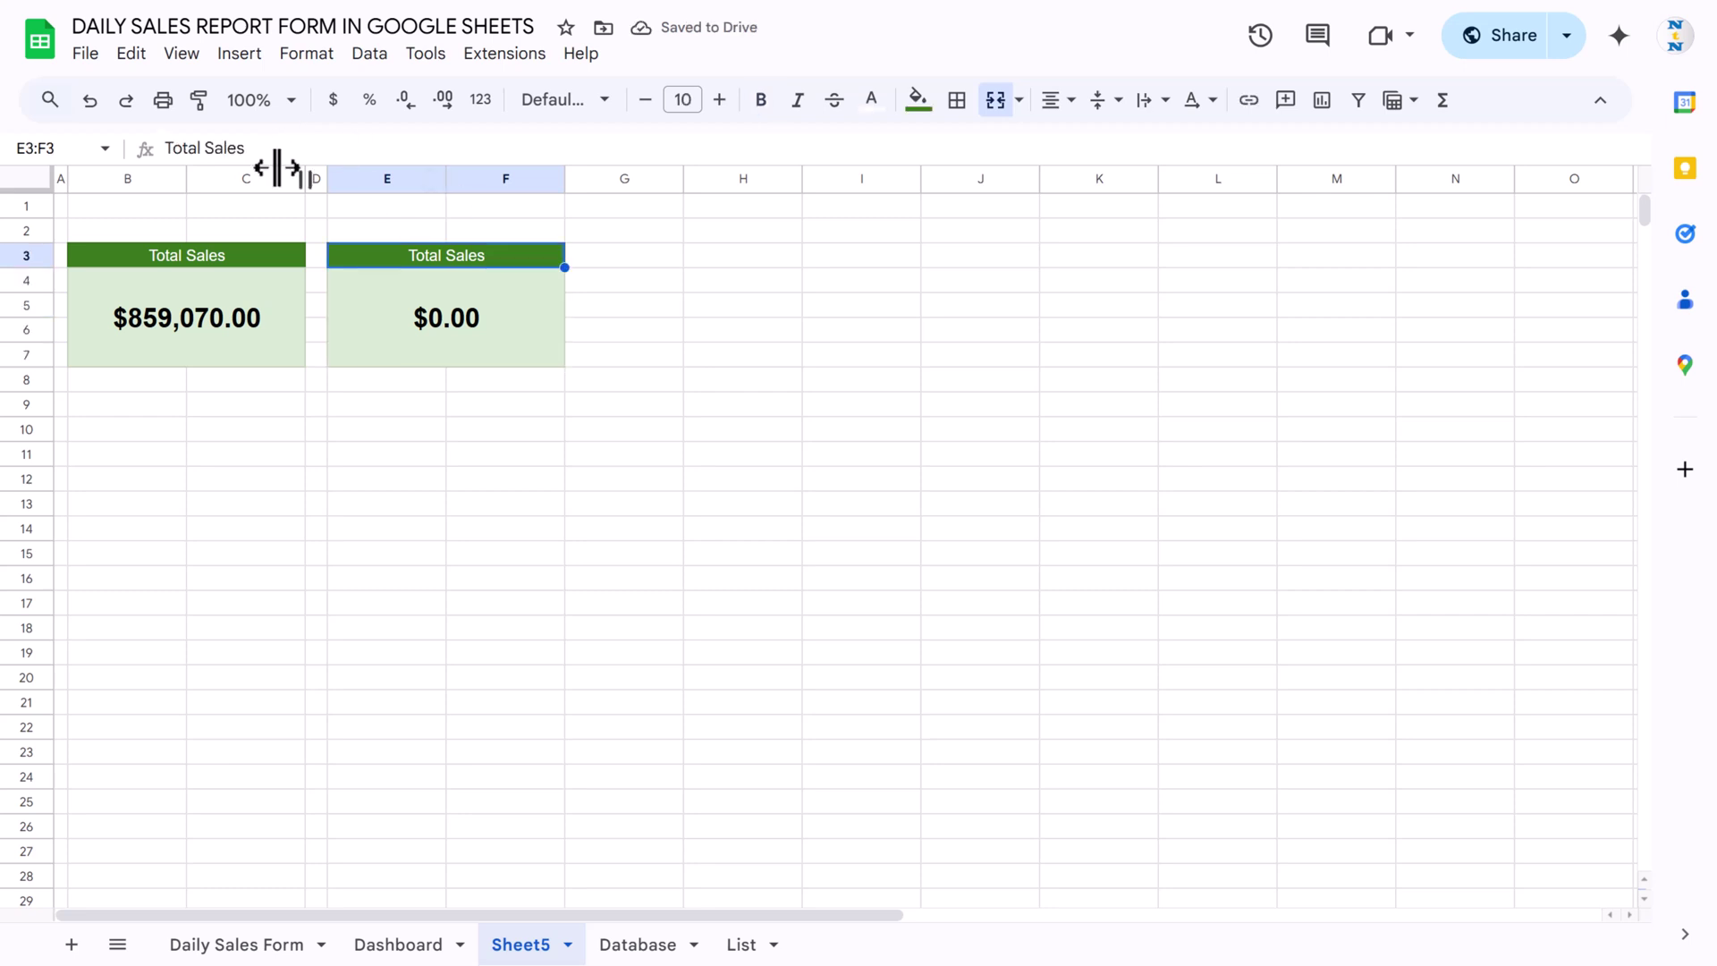
double_click(223, 147)
text(qty)
key(Return)
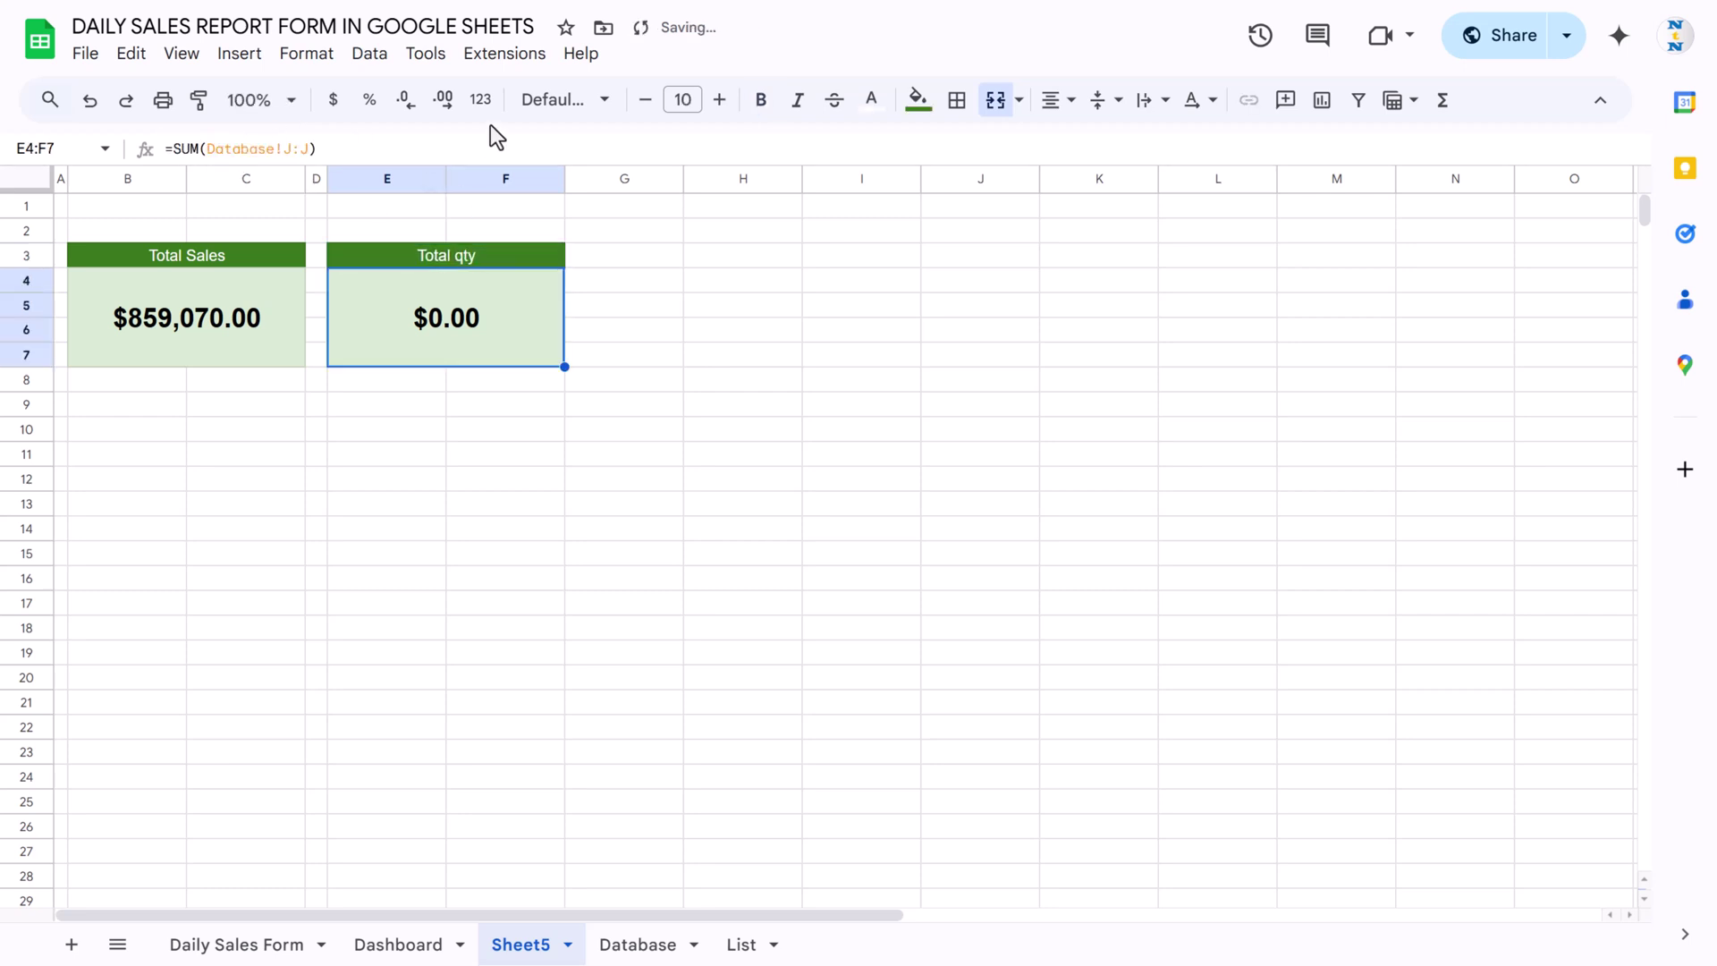
text(=SUM()
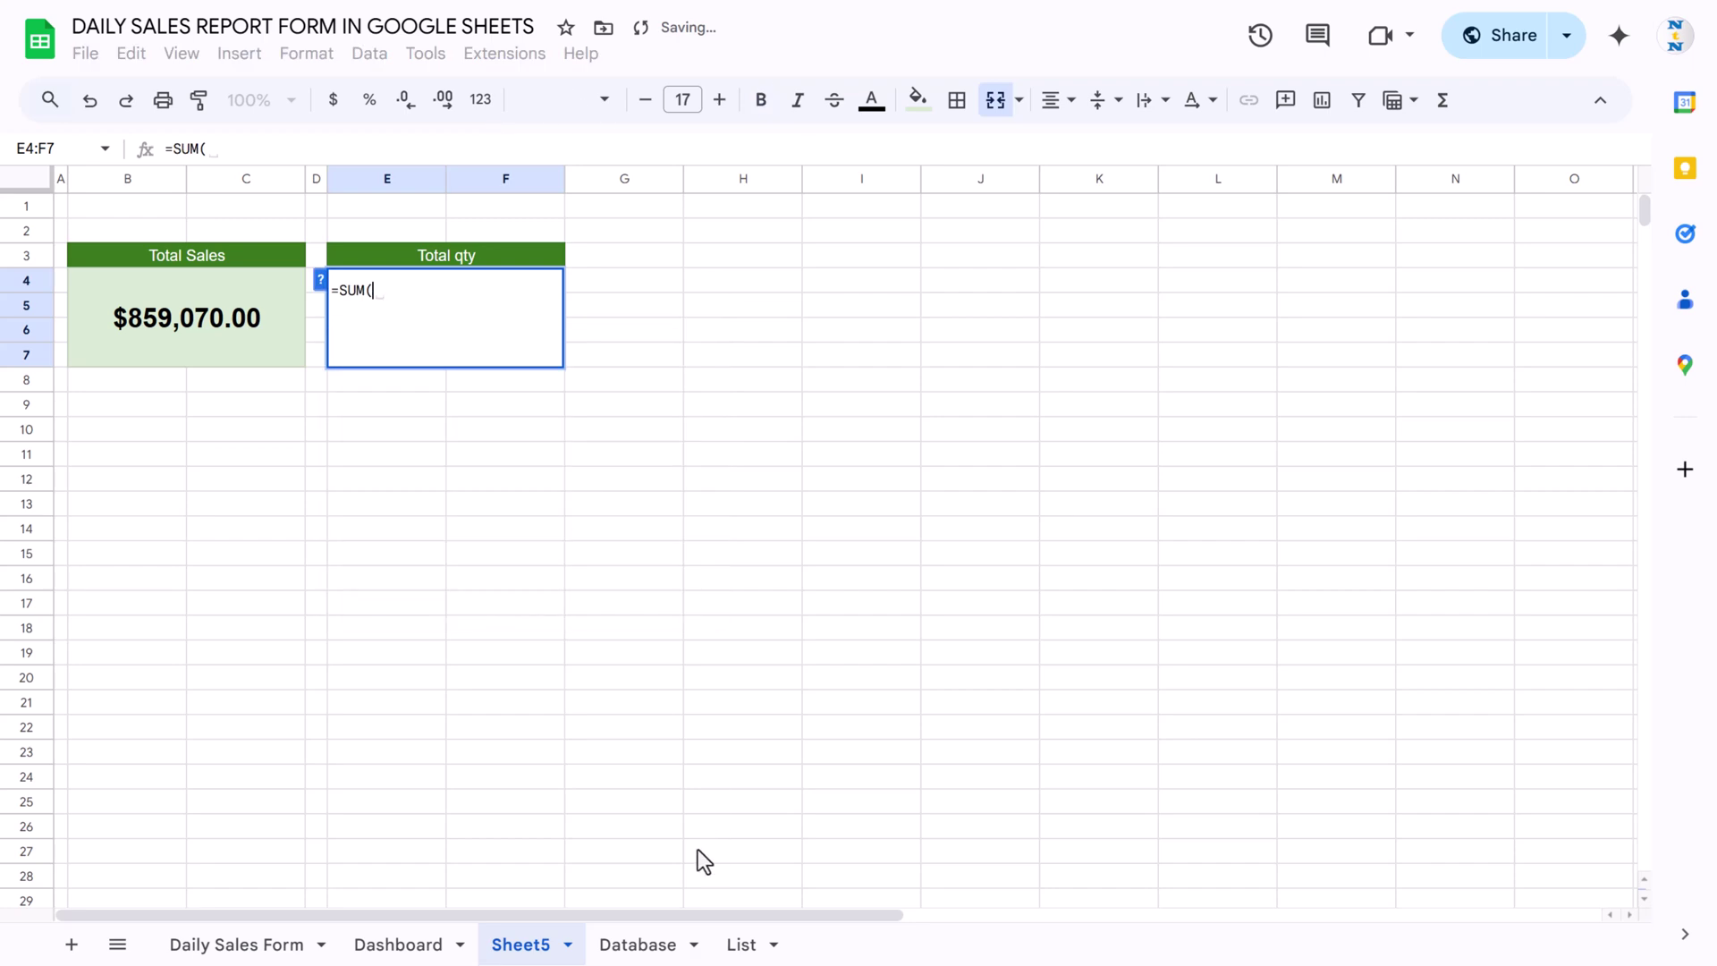
click(657, 944)
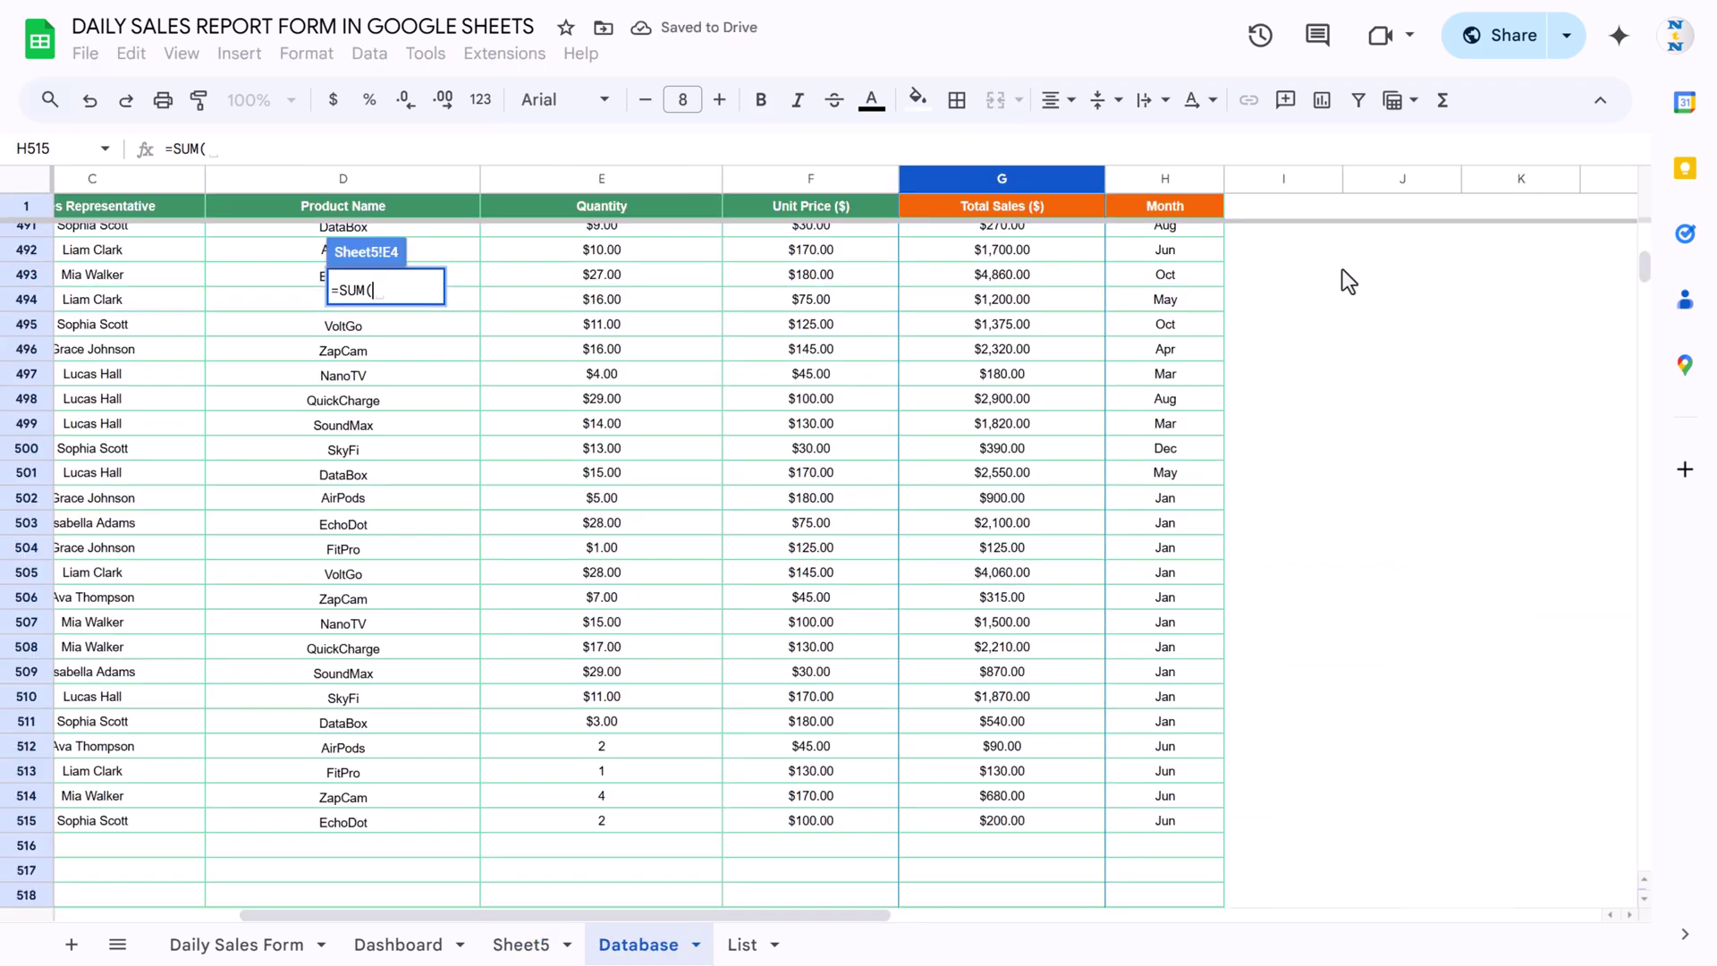
click(619, 175)
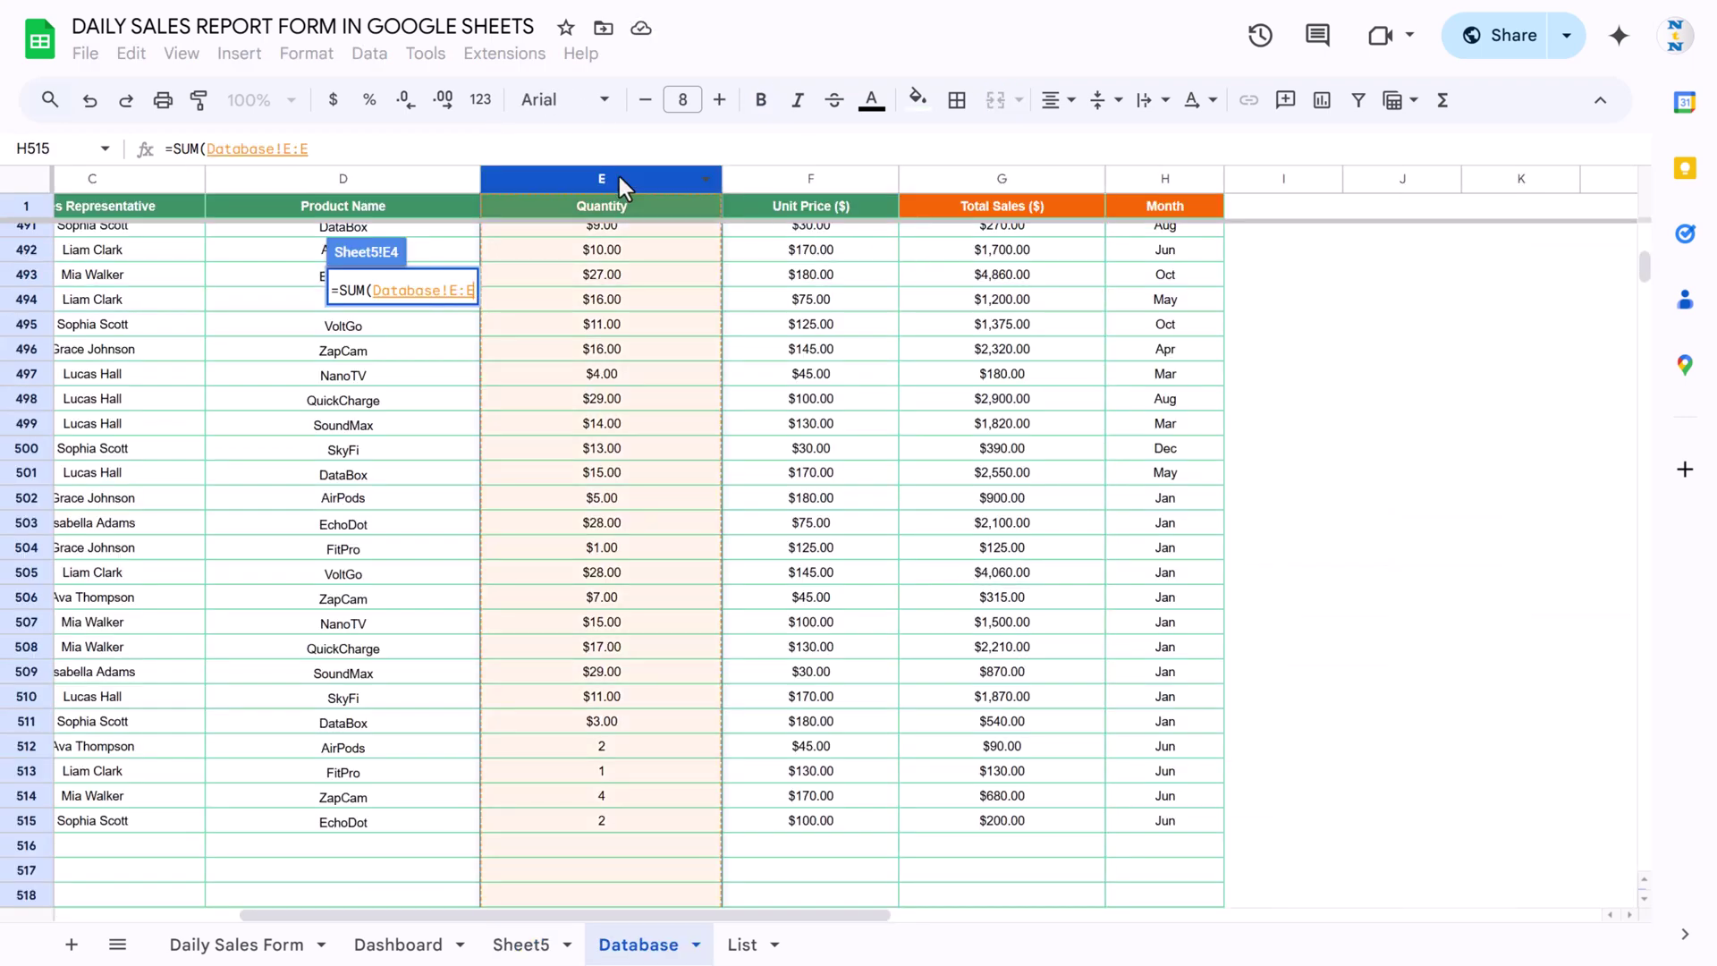
key(Return)
Fill the Total qty card light blue and its header dark blue.
click(548, 333)
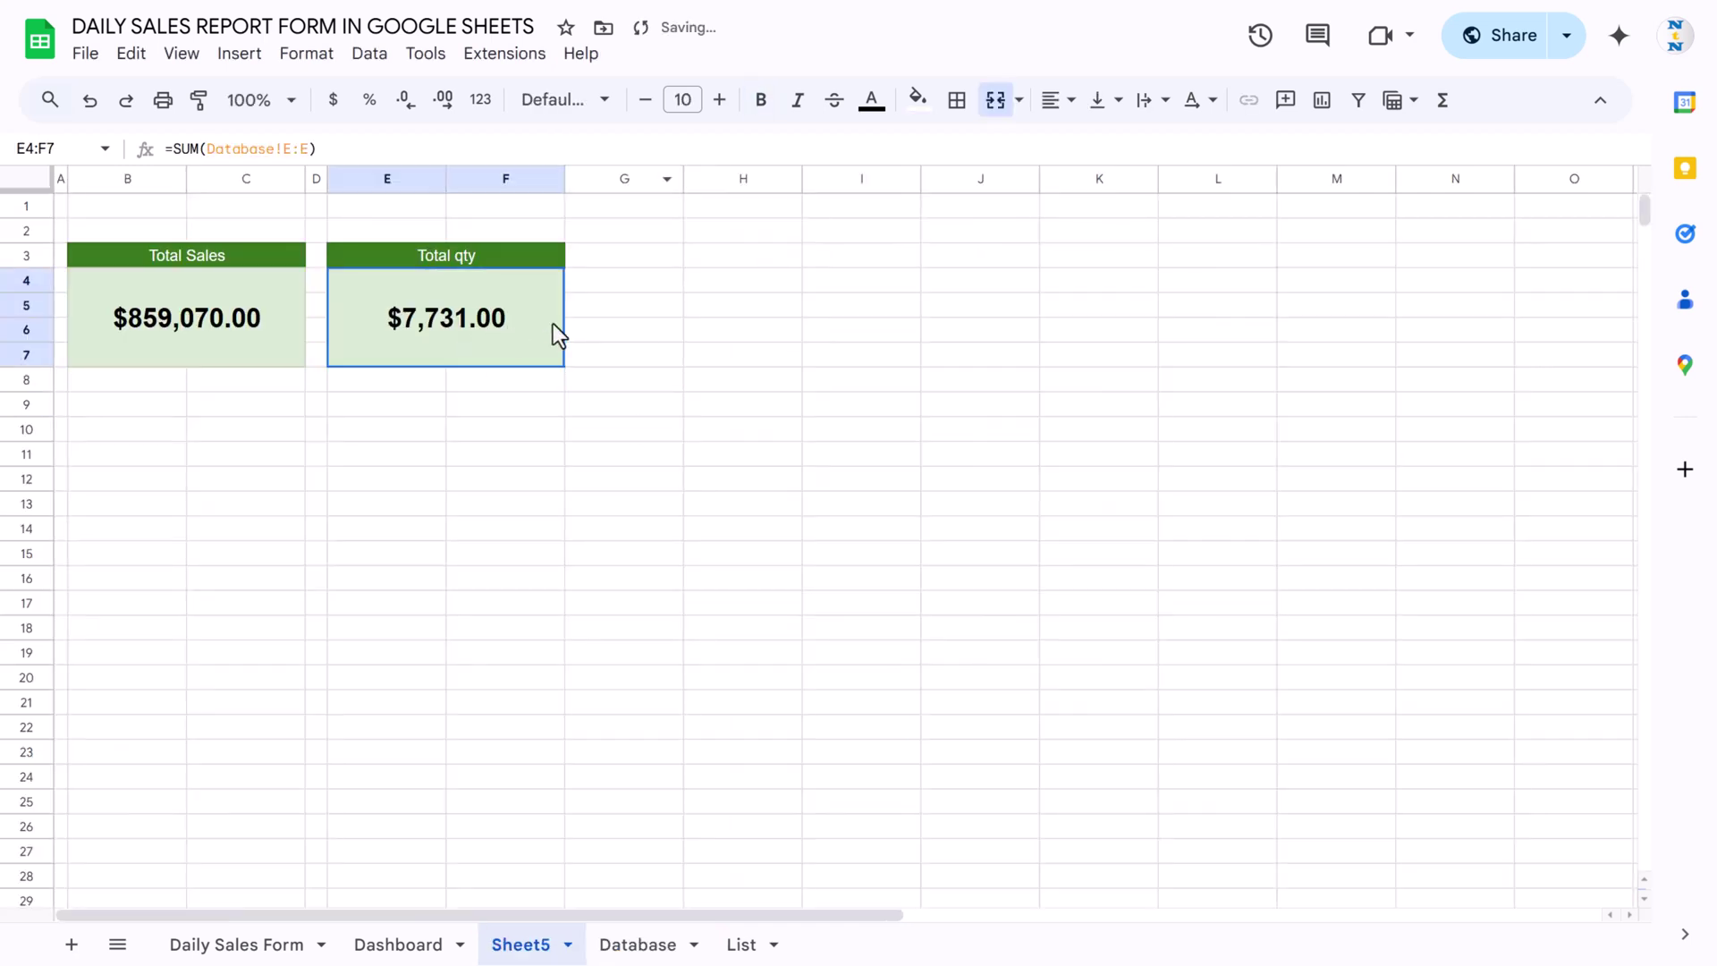
click(917, 100)
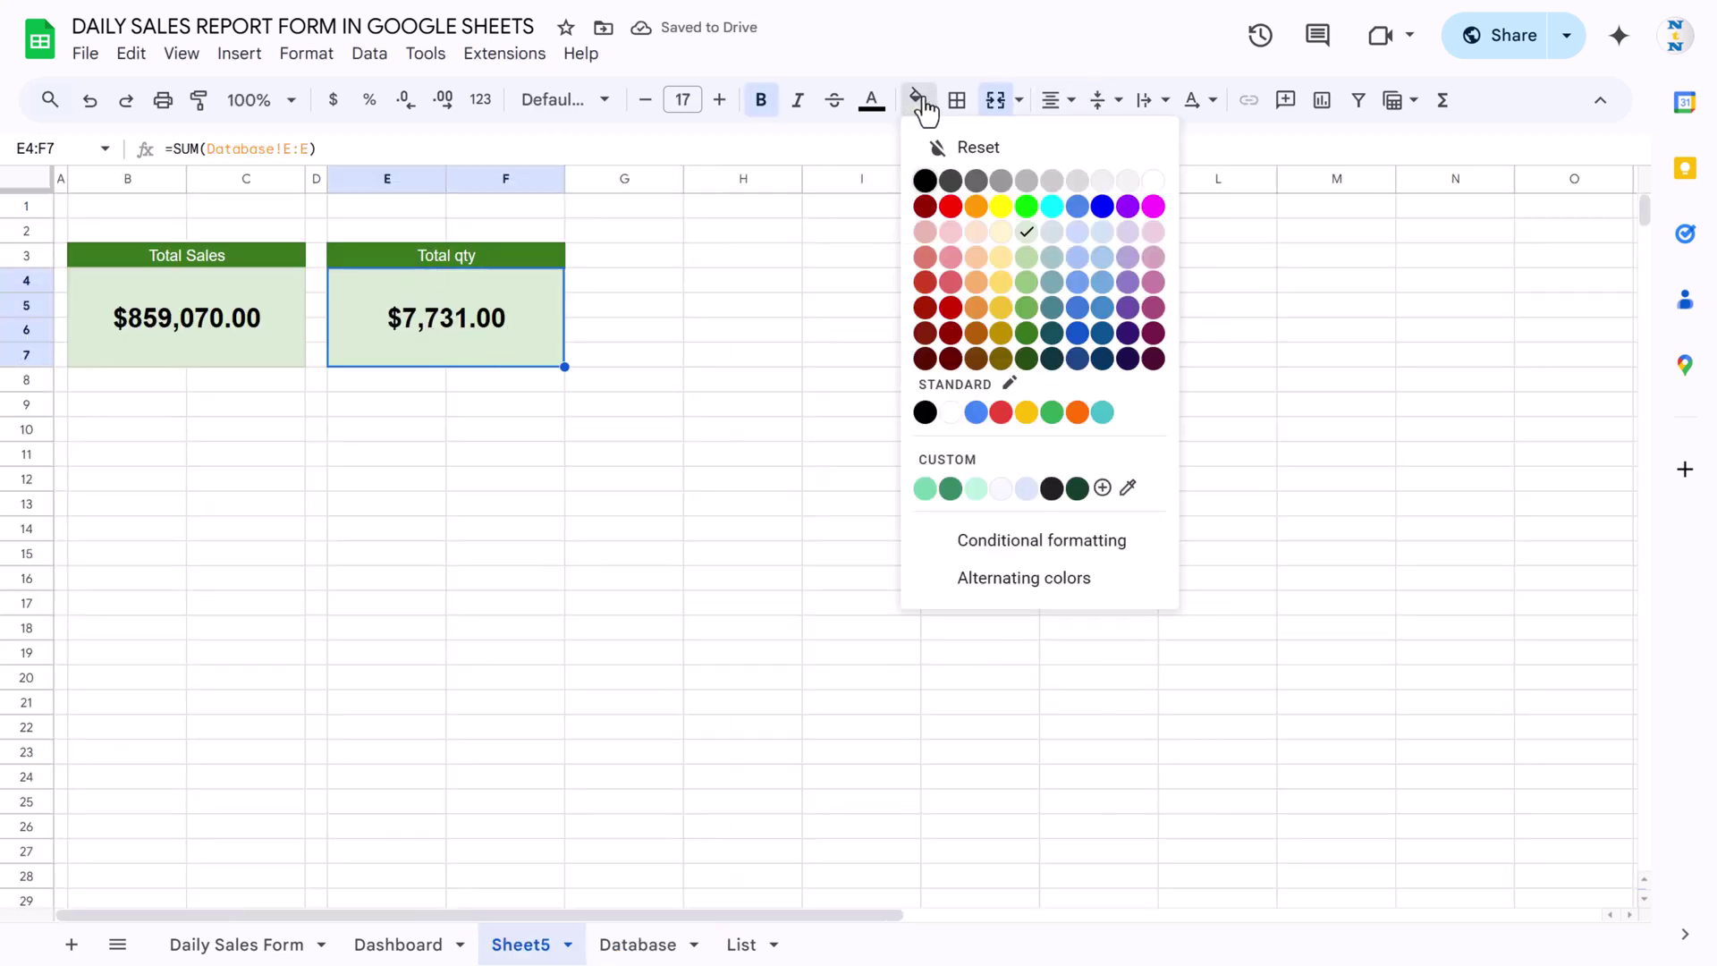
click(1102, 234)
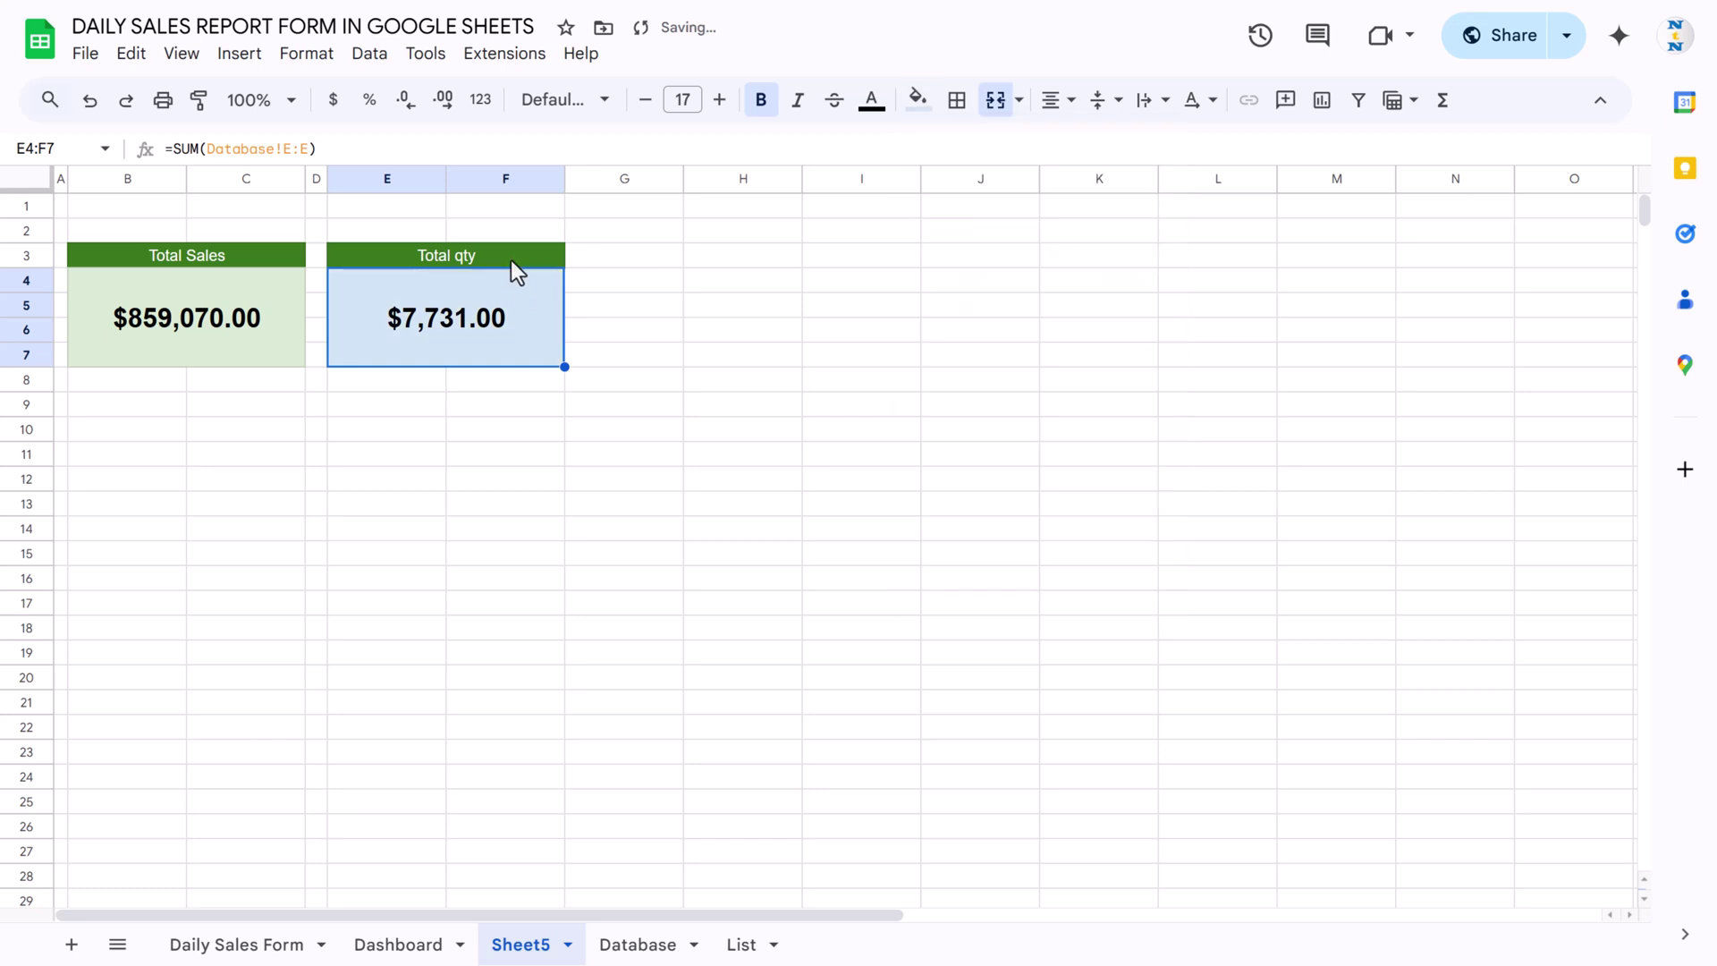
click(515, 259)
click(918, 100)
click(1102, 333)
click(861, 379)
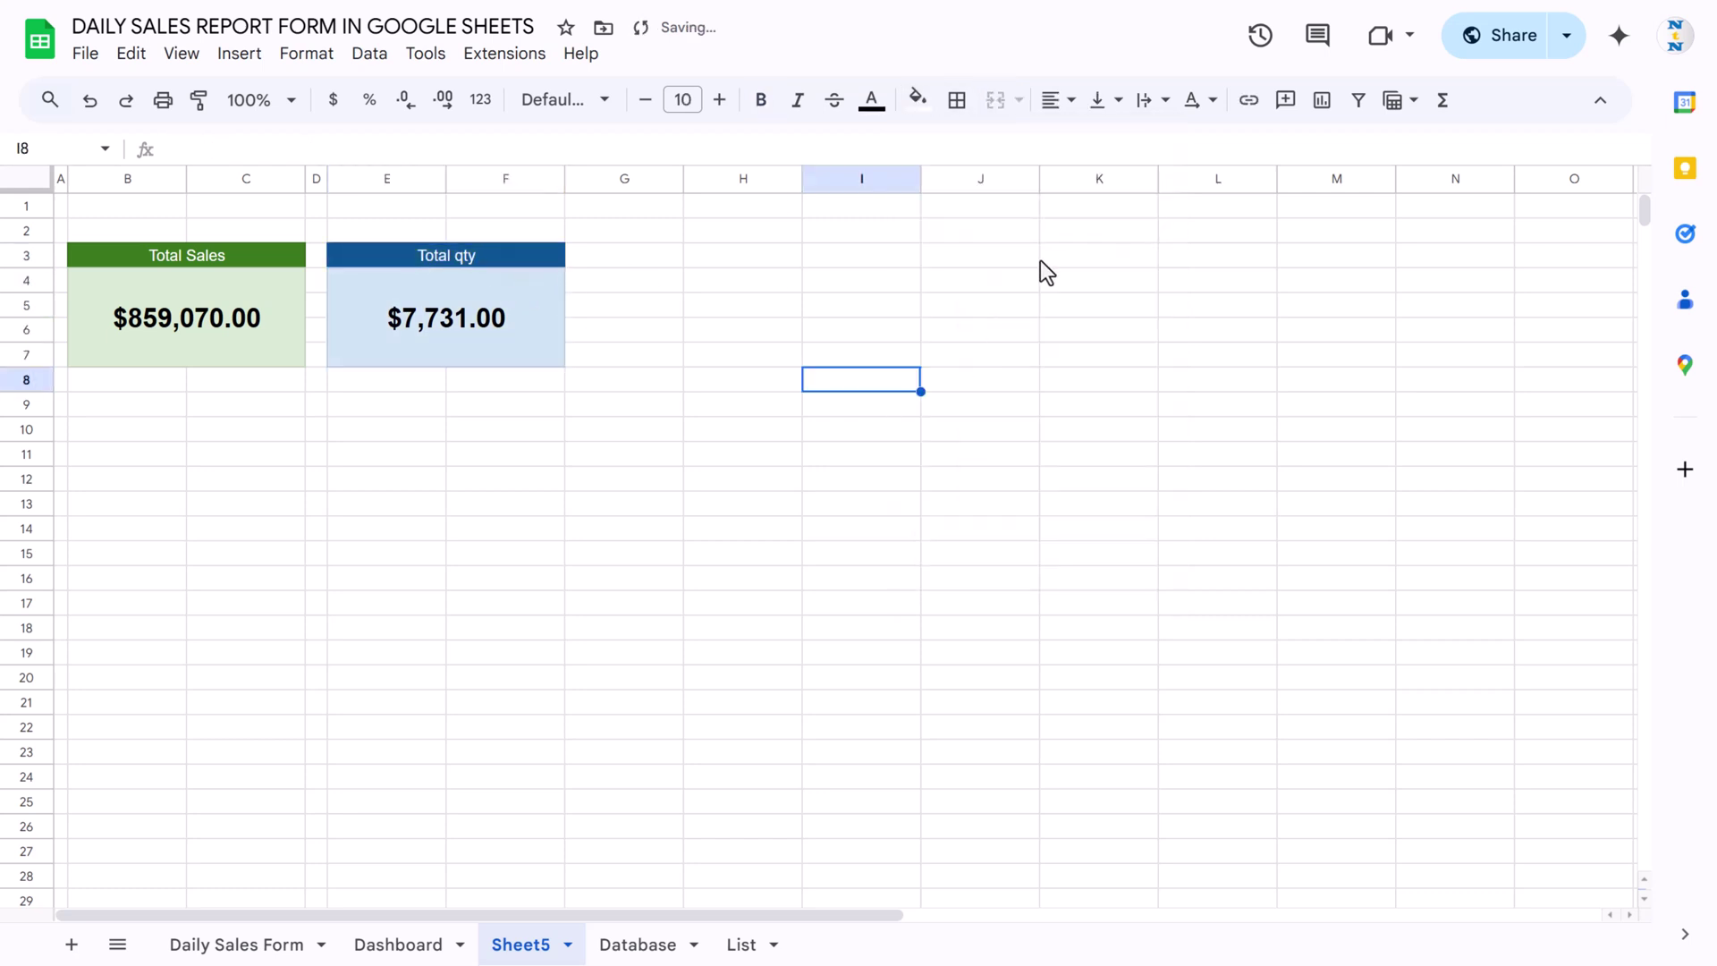
Hide the sheet gridlines.
click(182, 53)
mouse_move(387, 96)
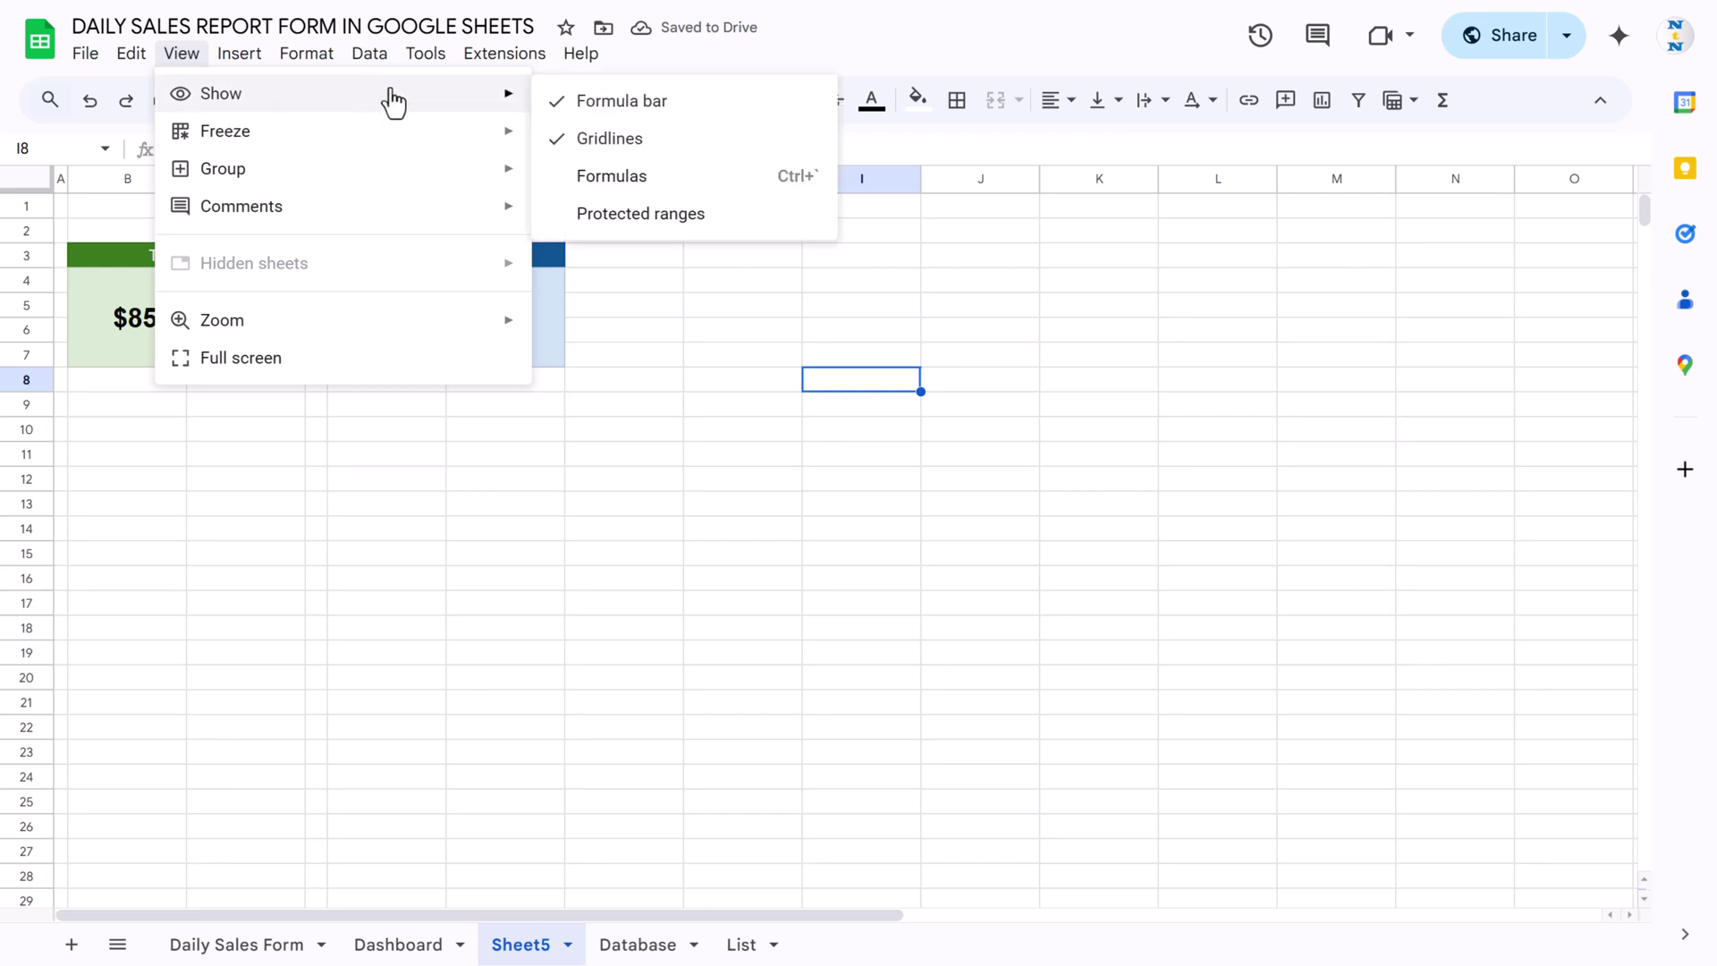
click(640, 144)
click(742, 305)
Merge row 1 across the dashboard into a taller banner filled dark green.
drag(61, 204, 1499, 215)
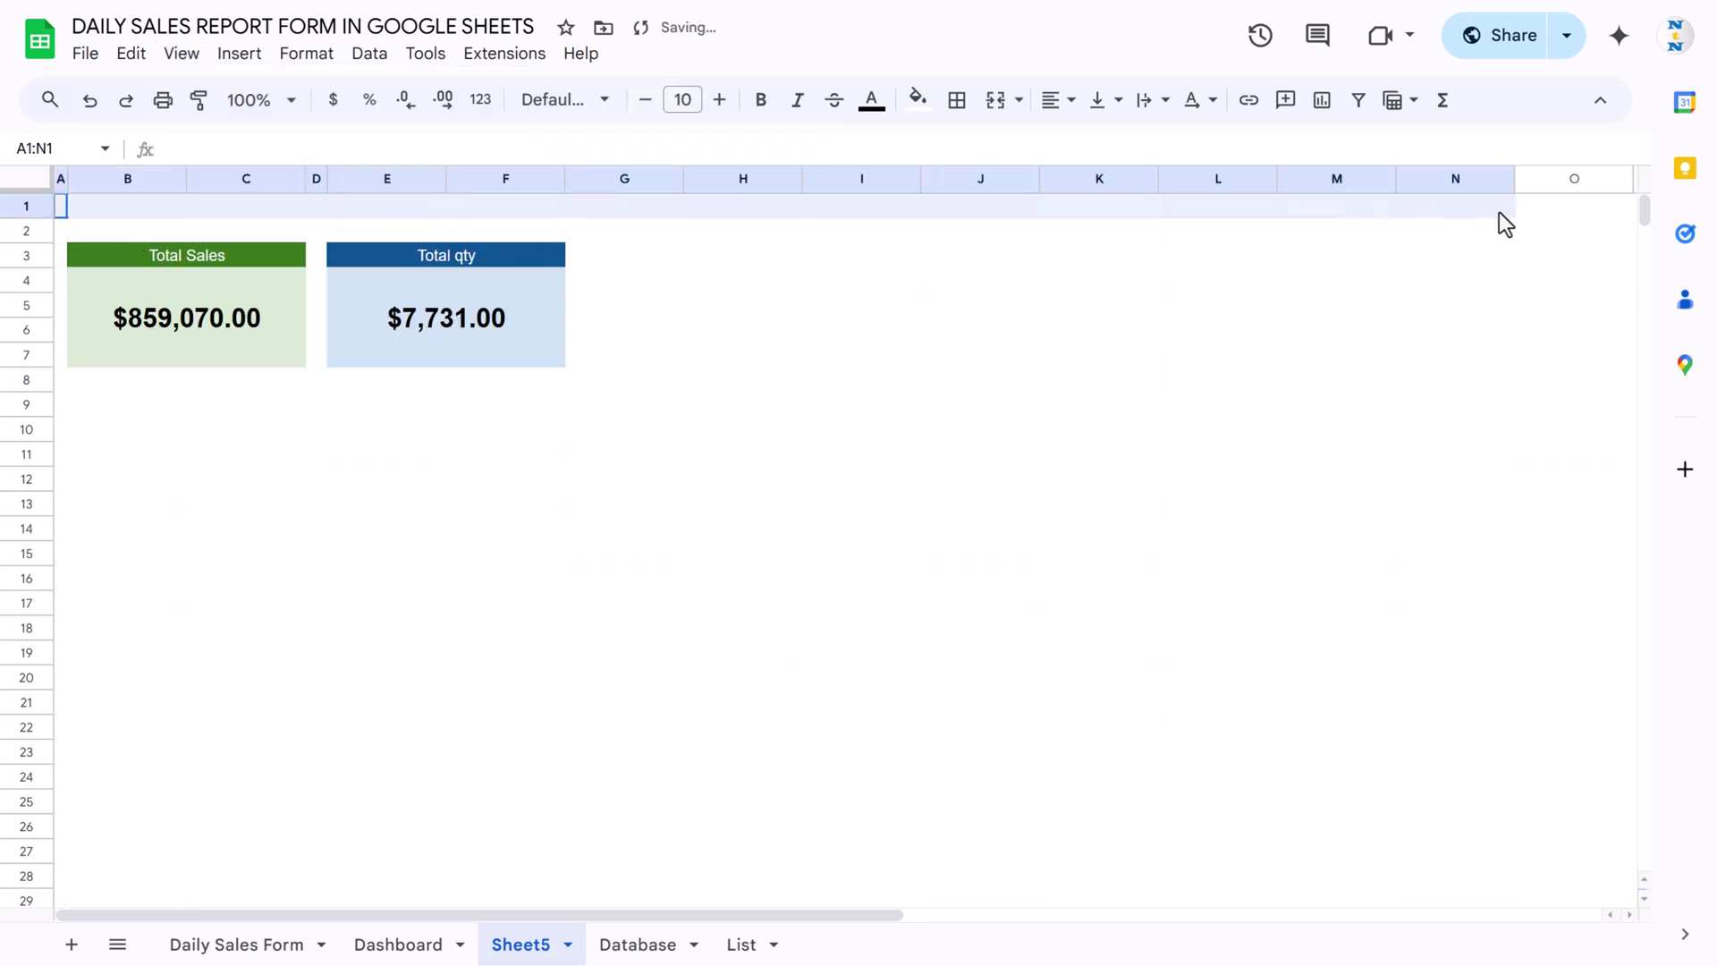
click(995, 99)
shift+click(26, 232)
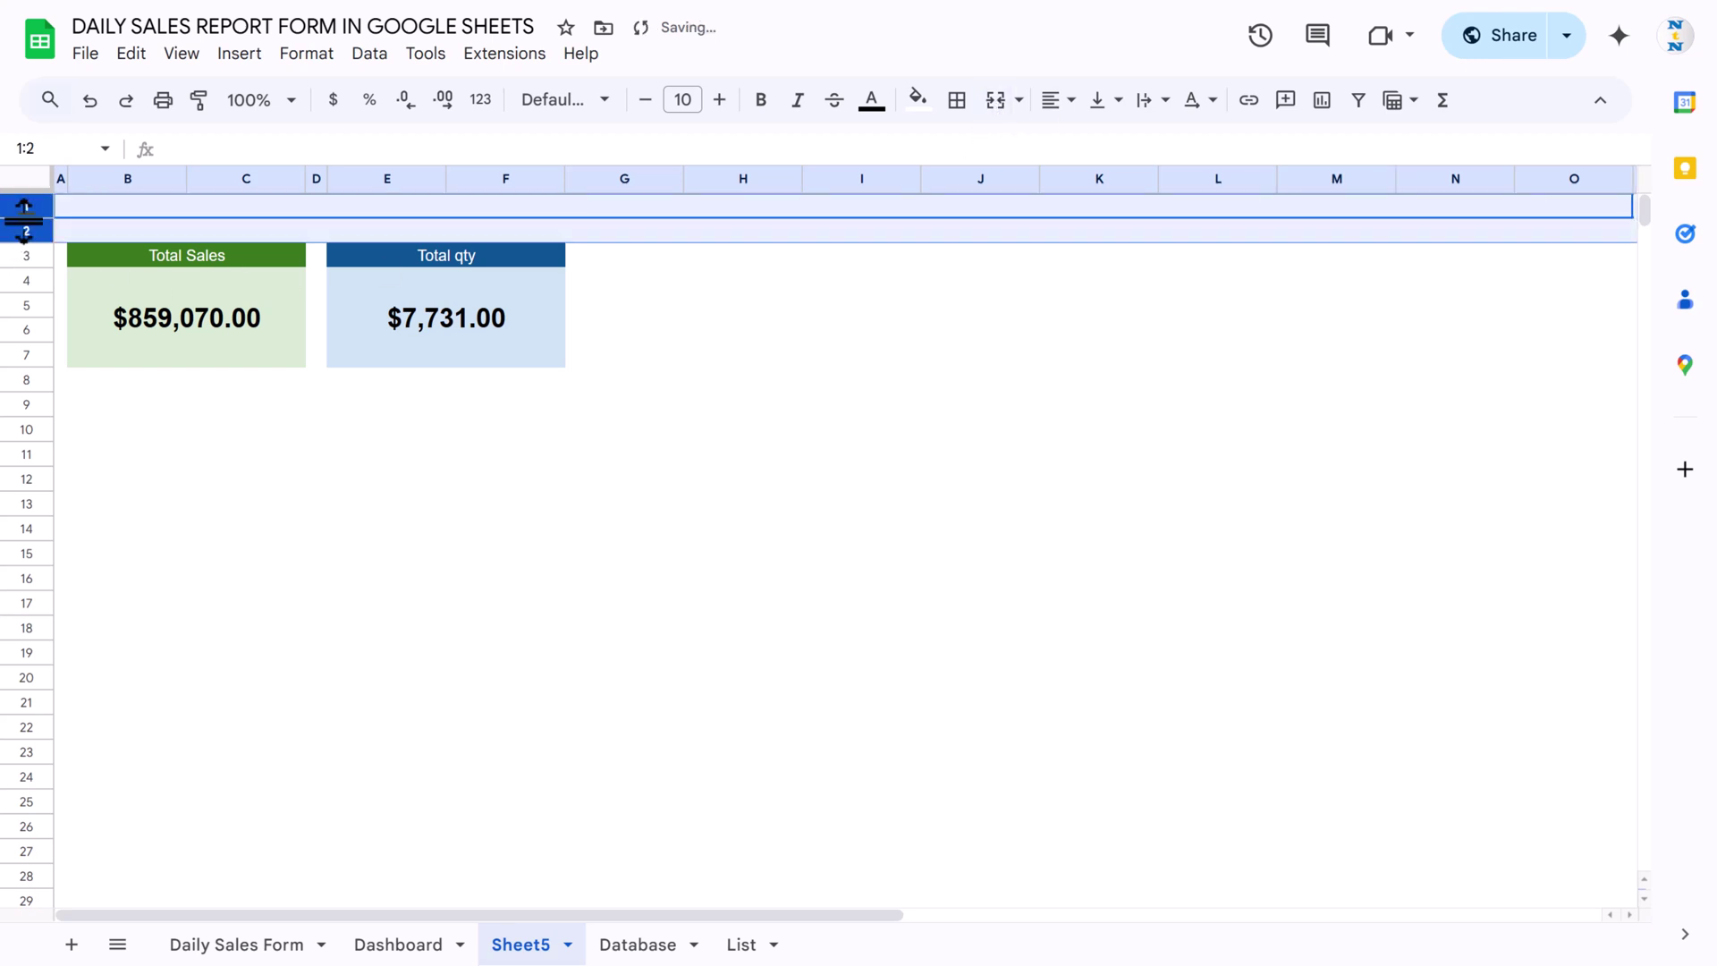
click(302, 216)
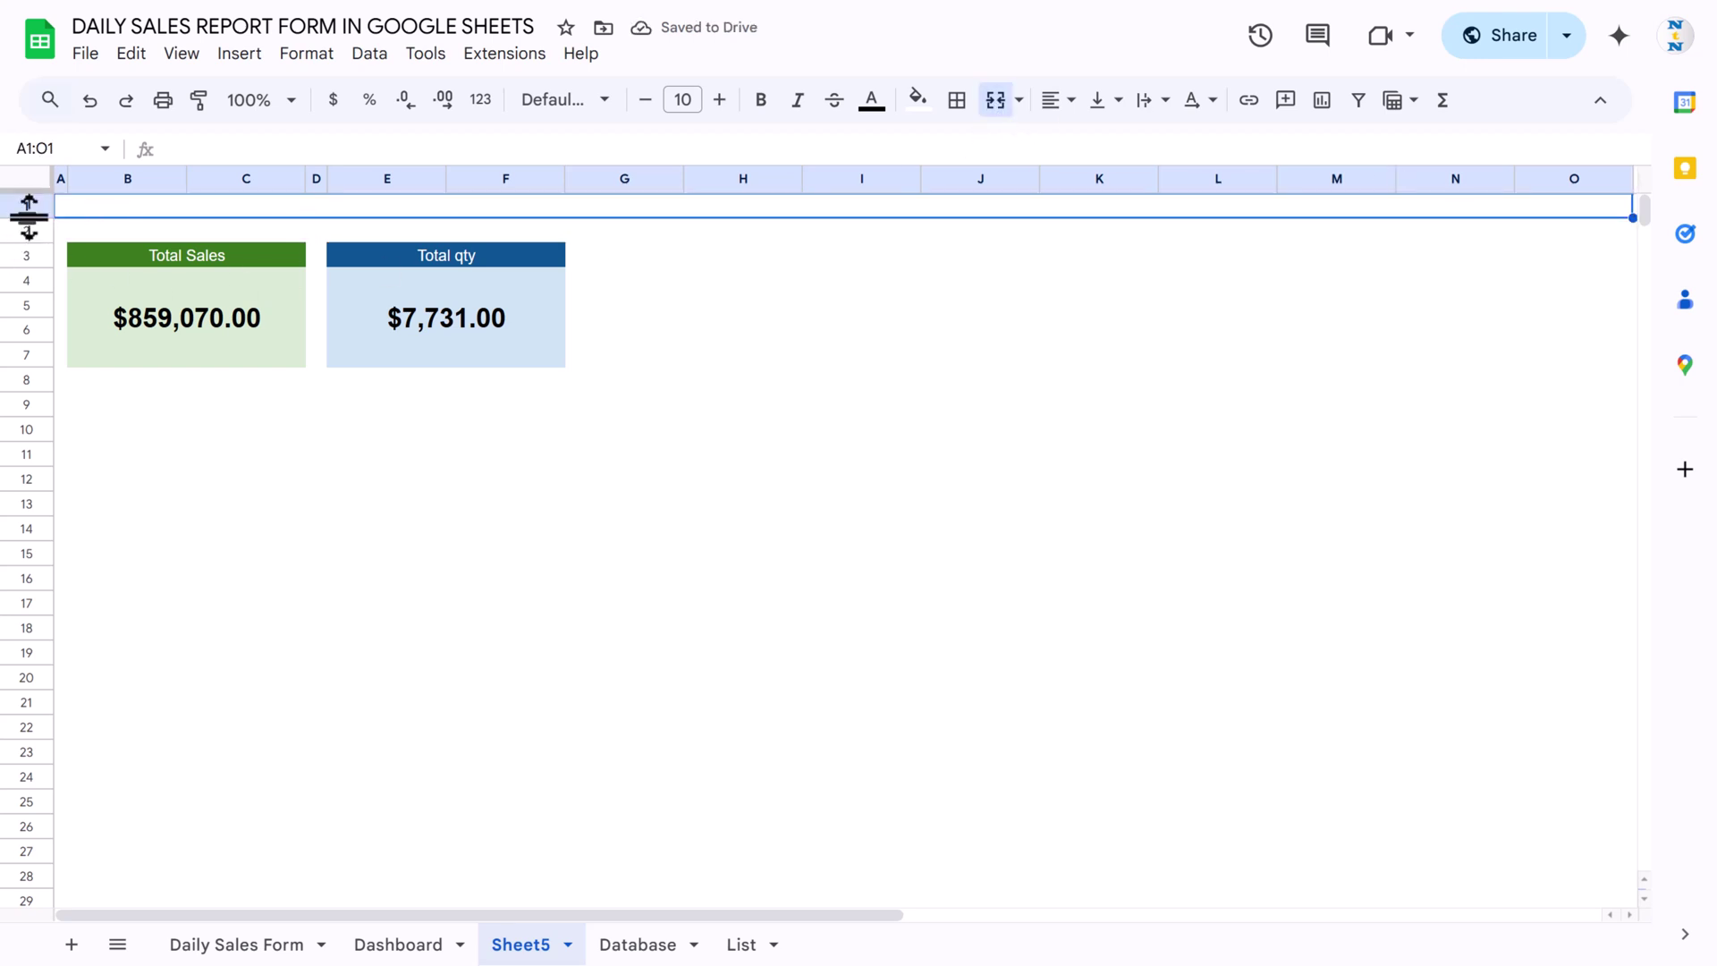
drag(29, 217, 29, 242)
click(920, 109)
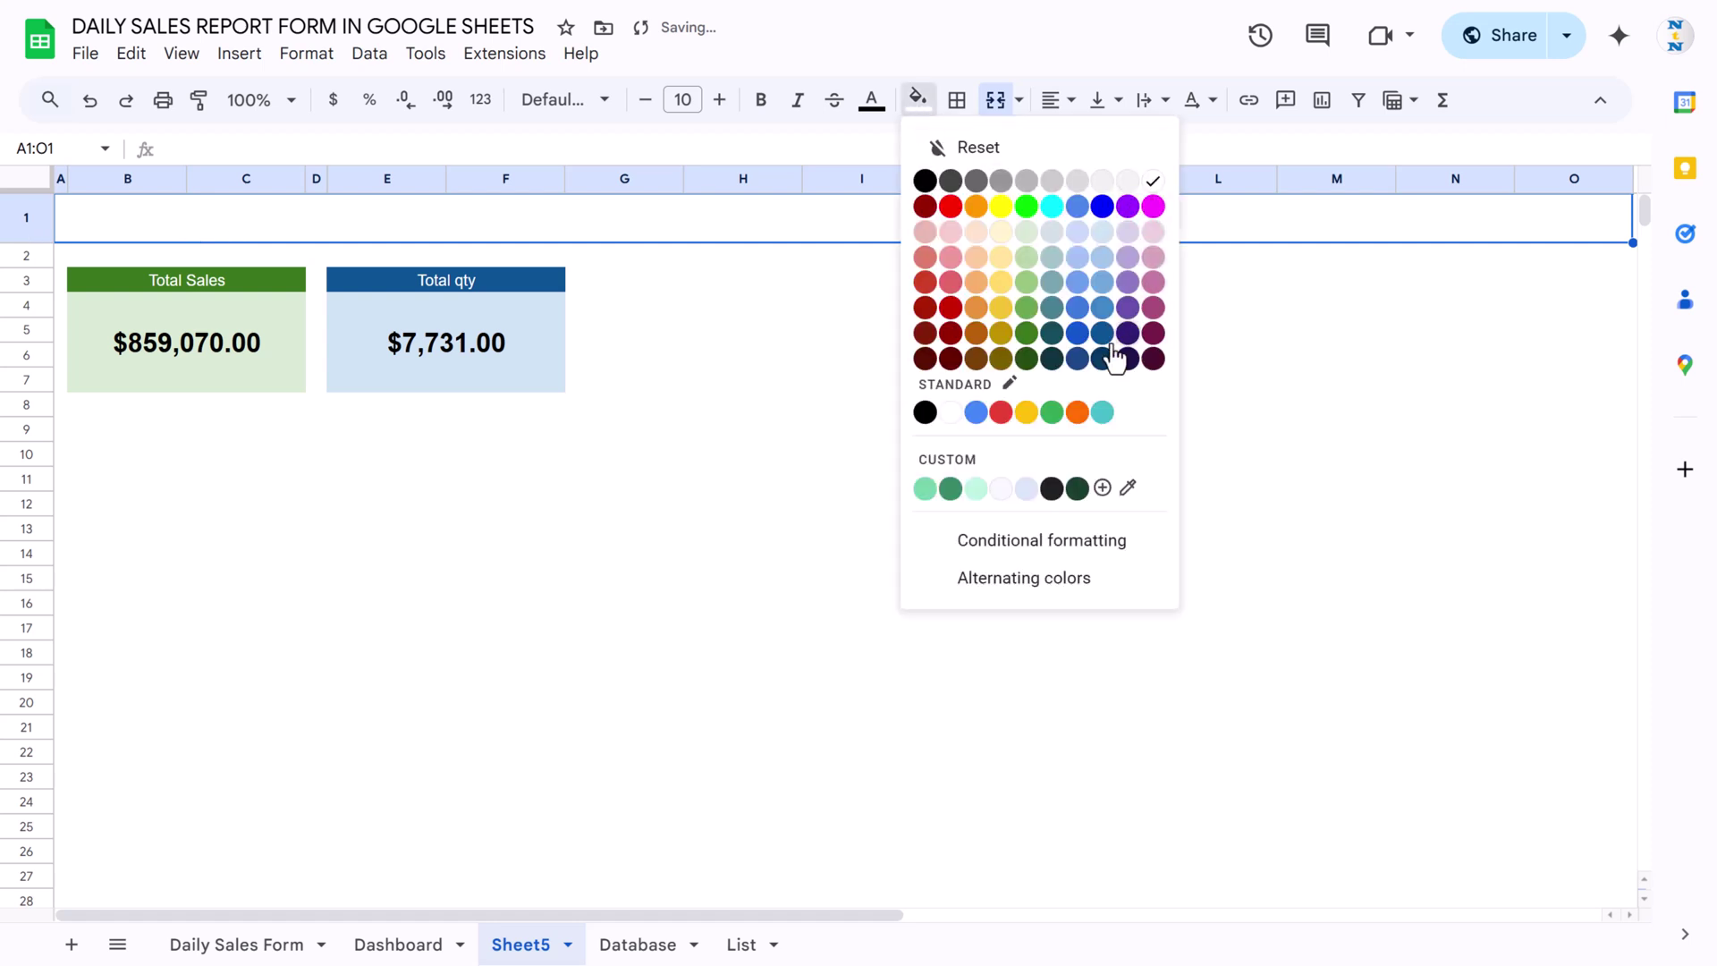
click(1033, 356)
Enter the title 'Dashboard' in the banner in white Arial Rounded text.
click(872, 106)
click(1108, 180)
click(565, 99)
click(656, 332)
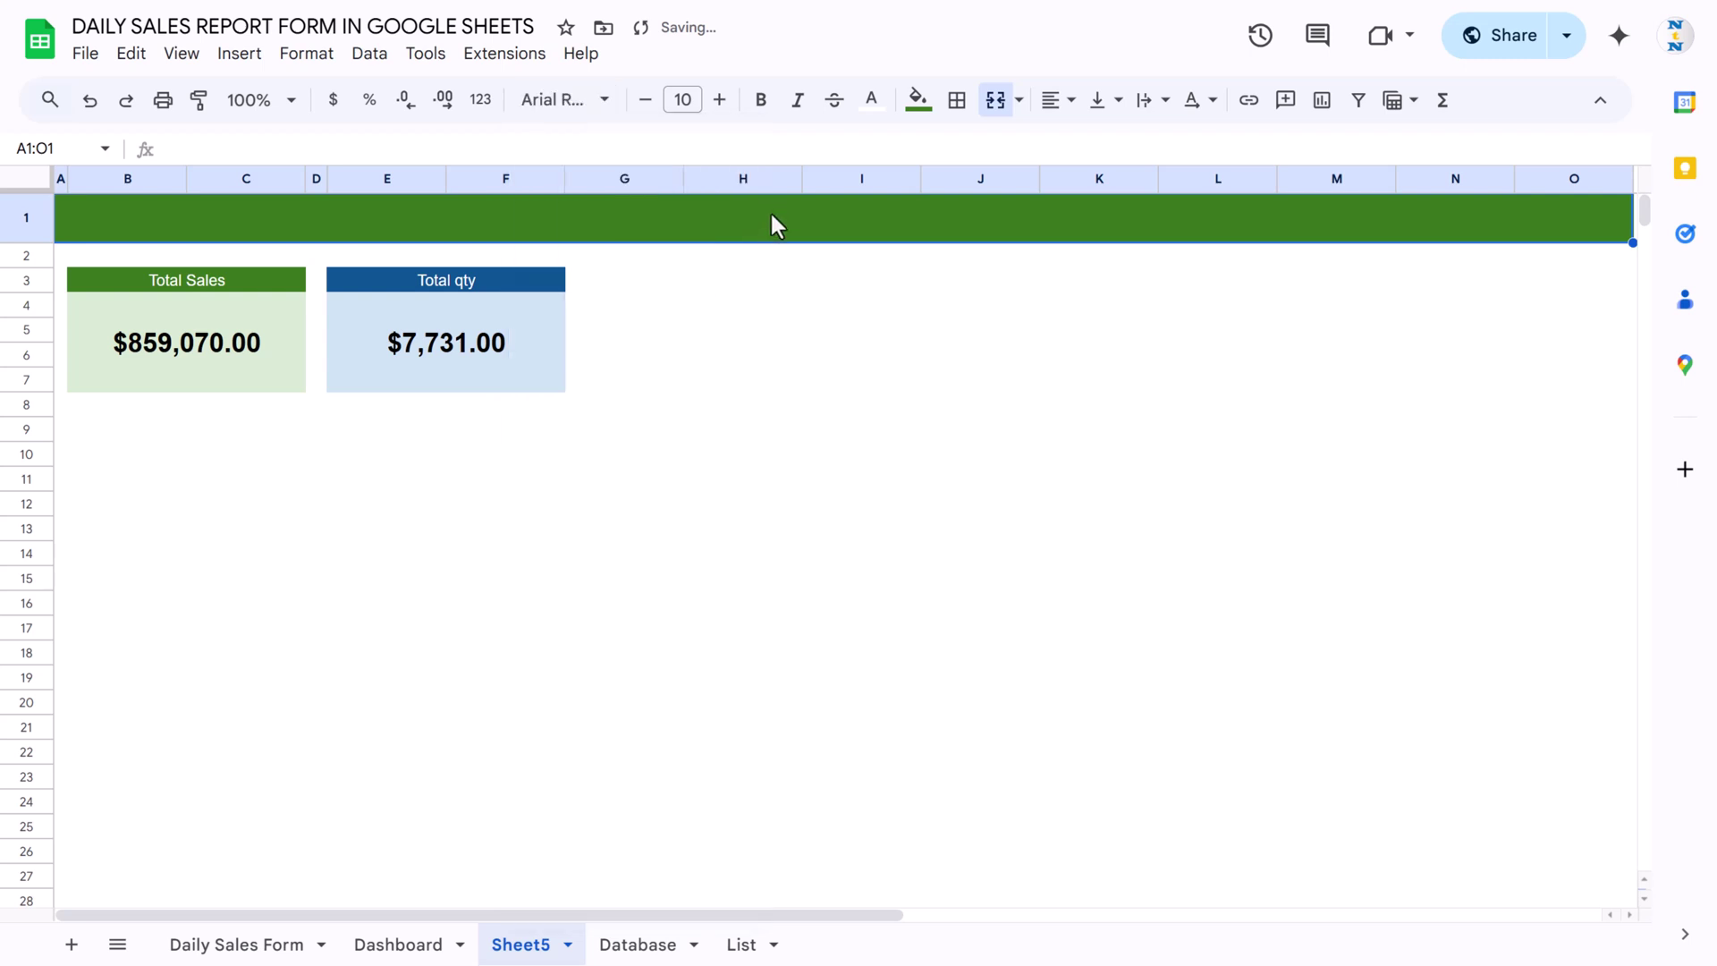
text(Dash)
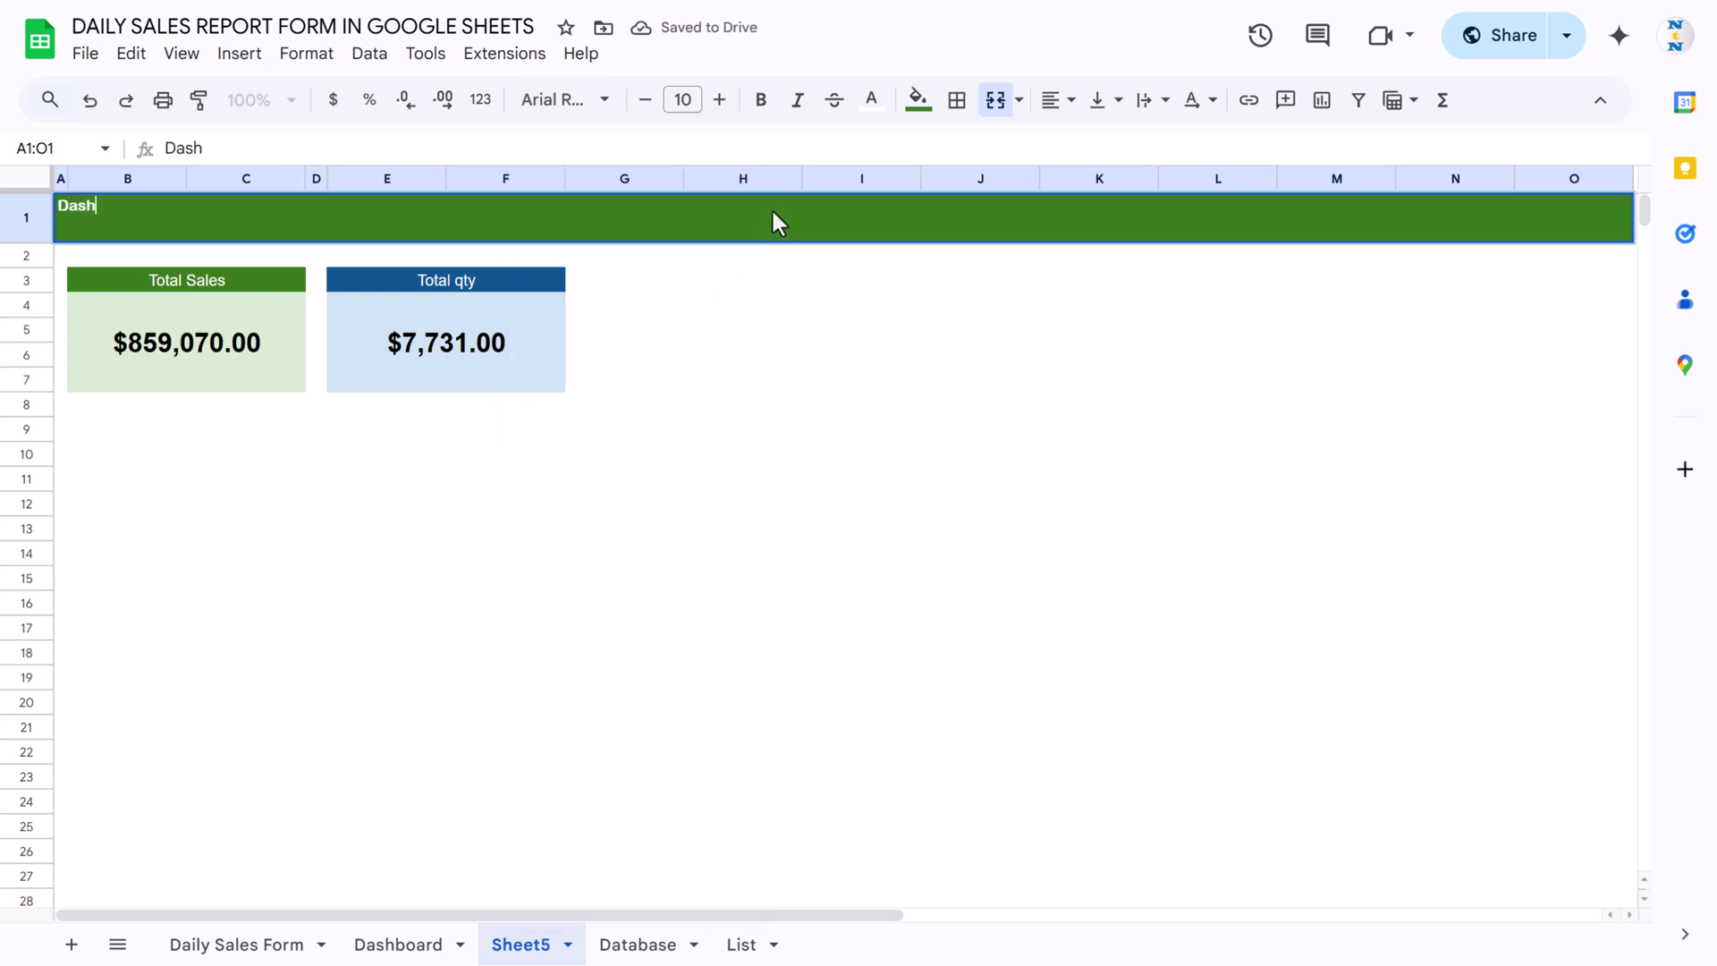
text(boar)
key(BackSpace)
key(BackSpace)
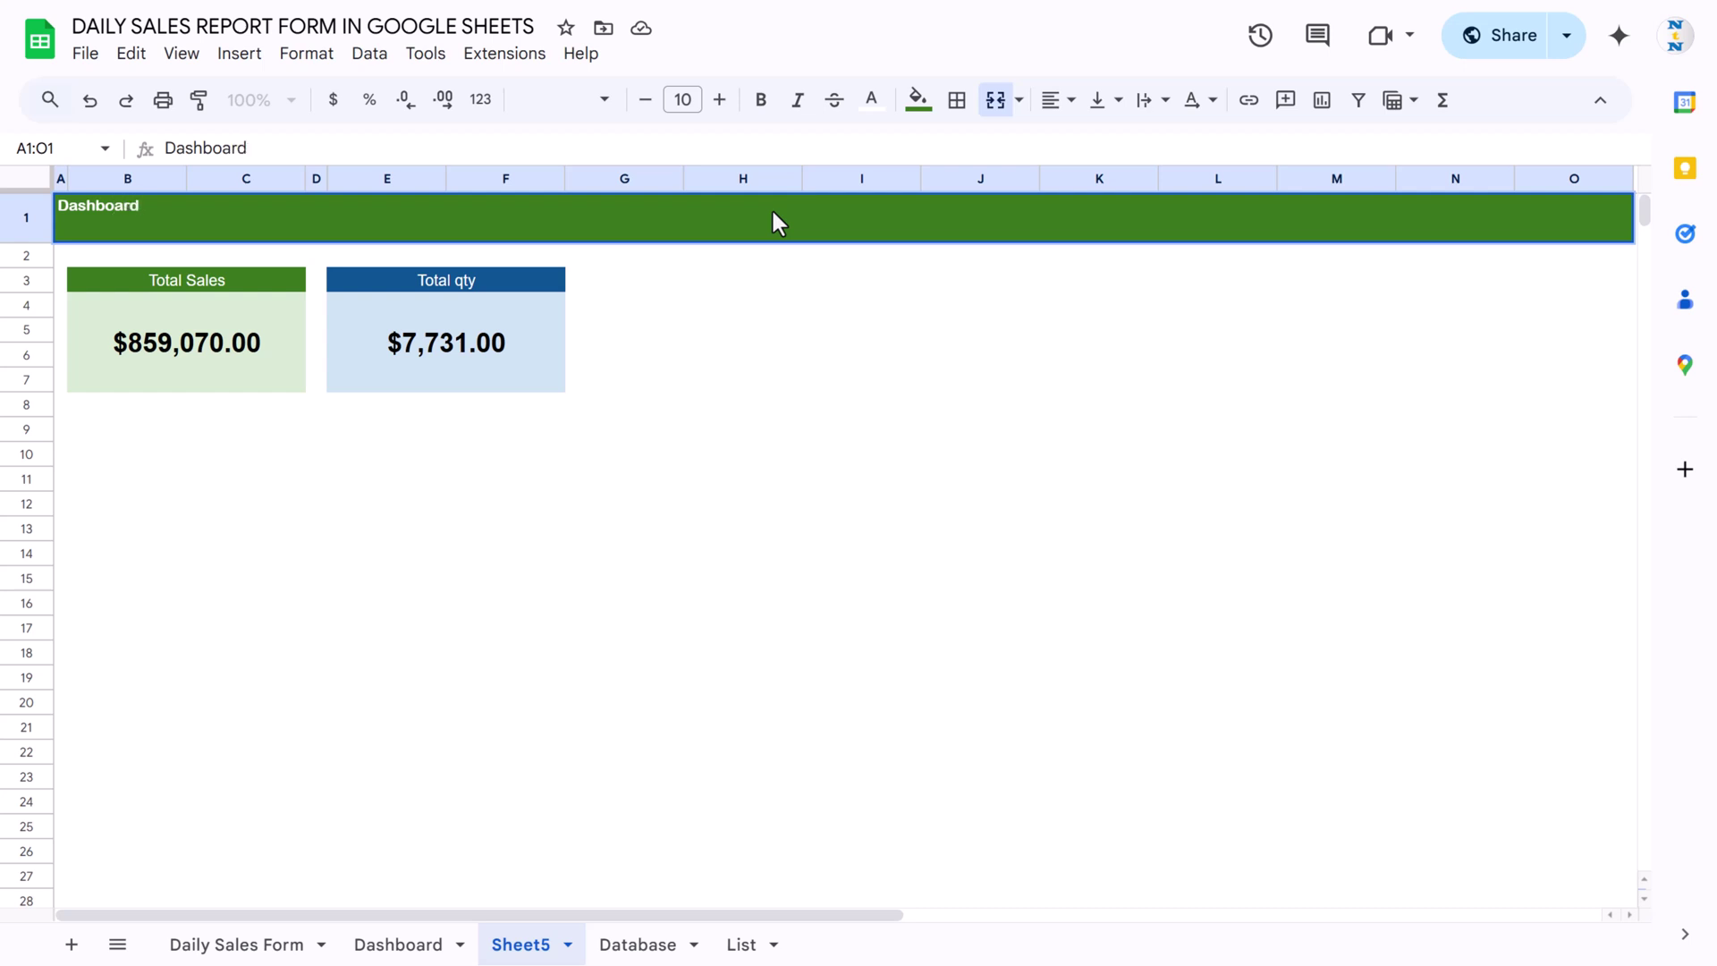
key(Return)
Centre the Dashboard title both ways, enlarge its font, and shrink row 2.
click(772, 213)
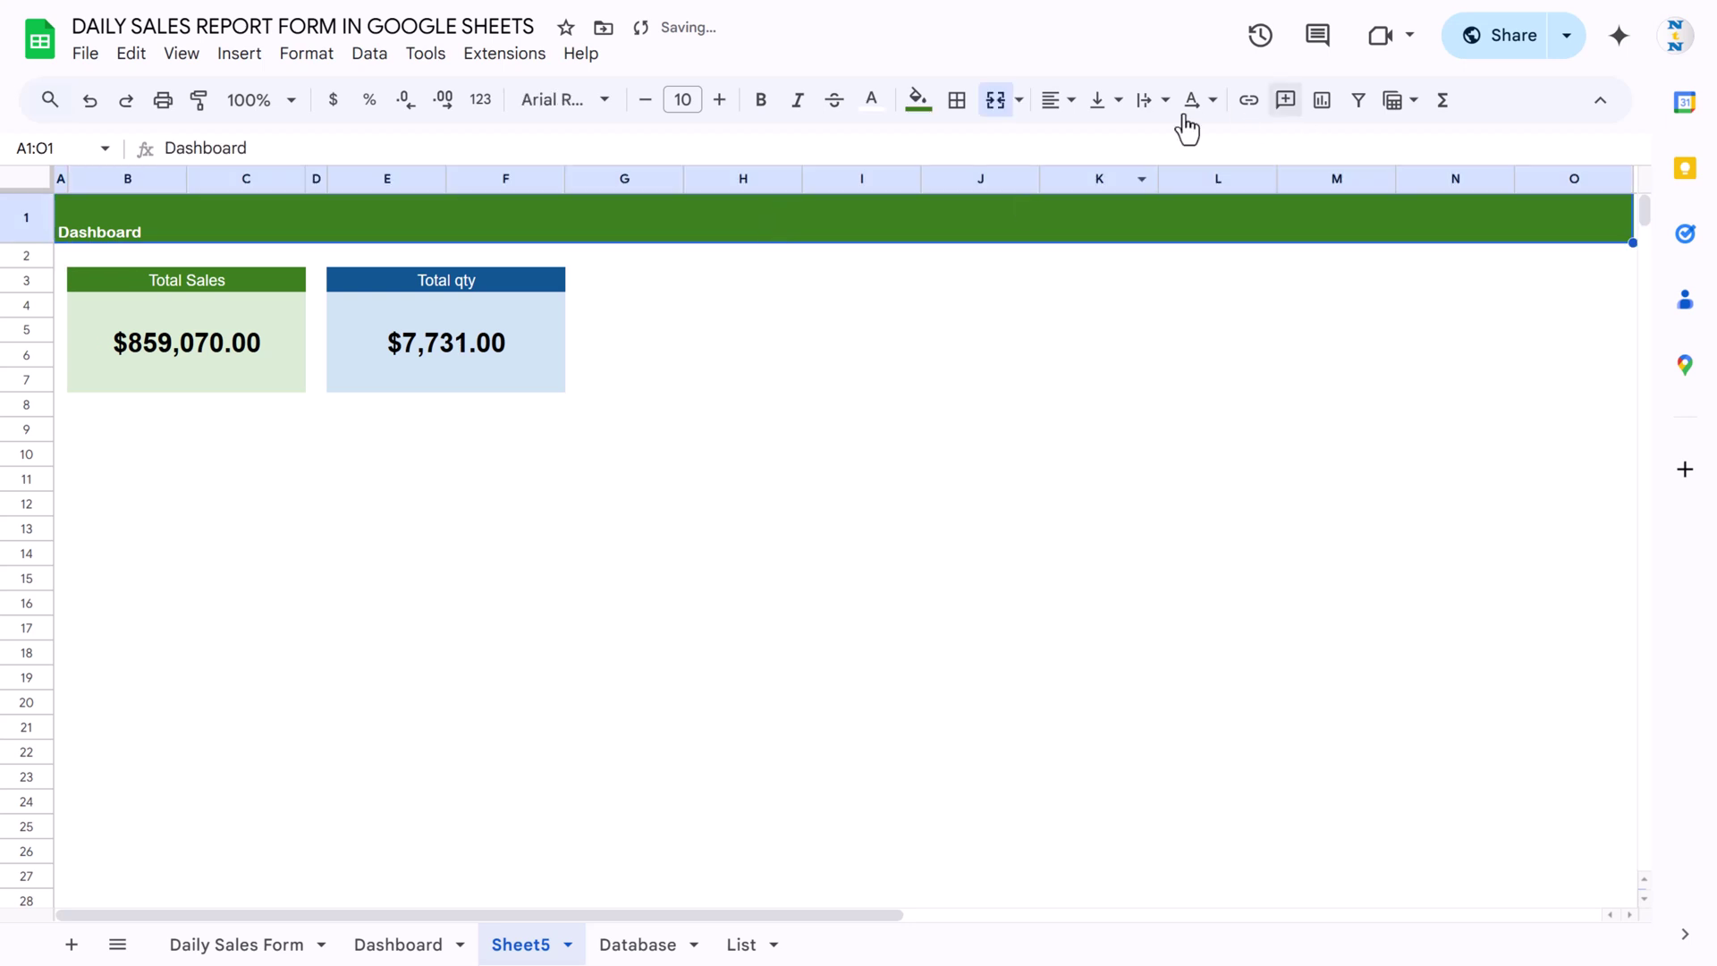
click(1060, 100)
click(1091, 142)
click(1113, 100)
click(1131, 142)
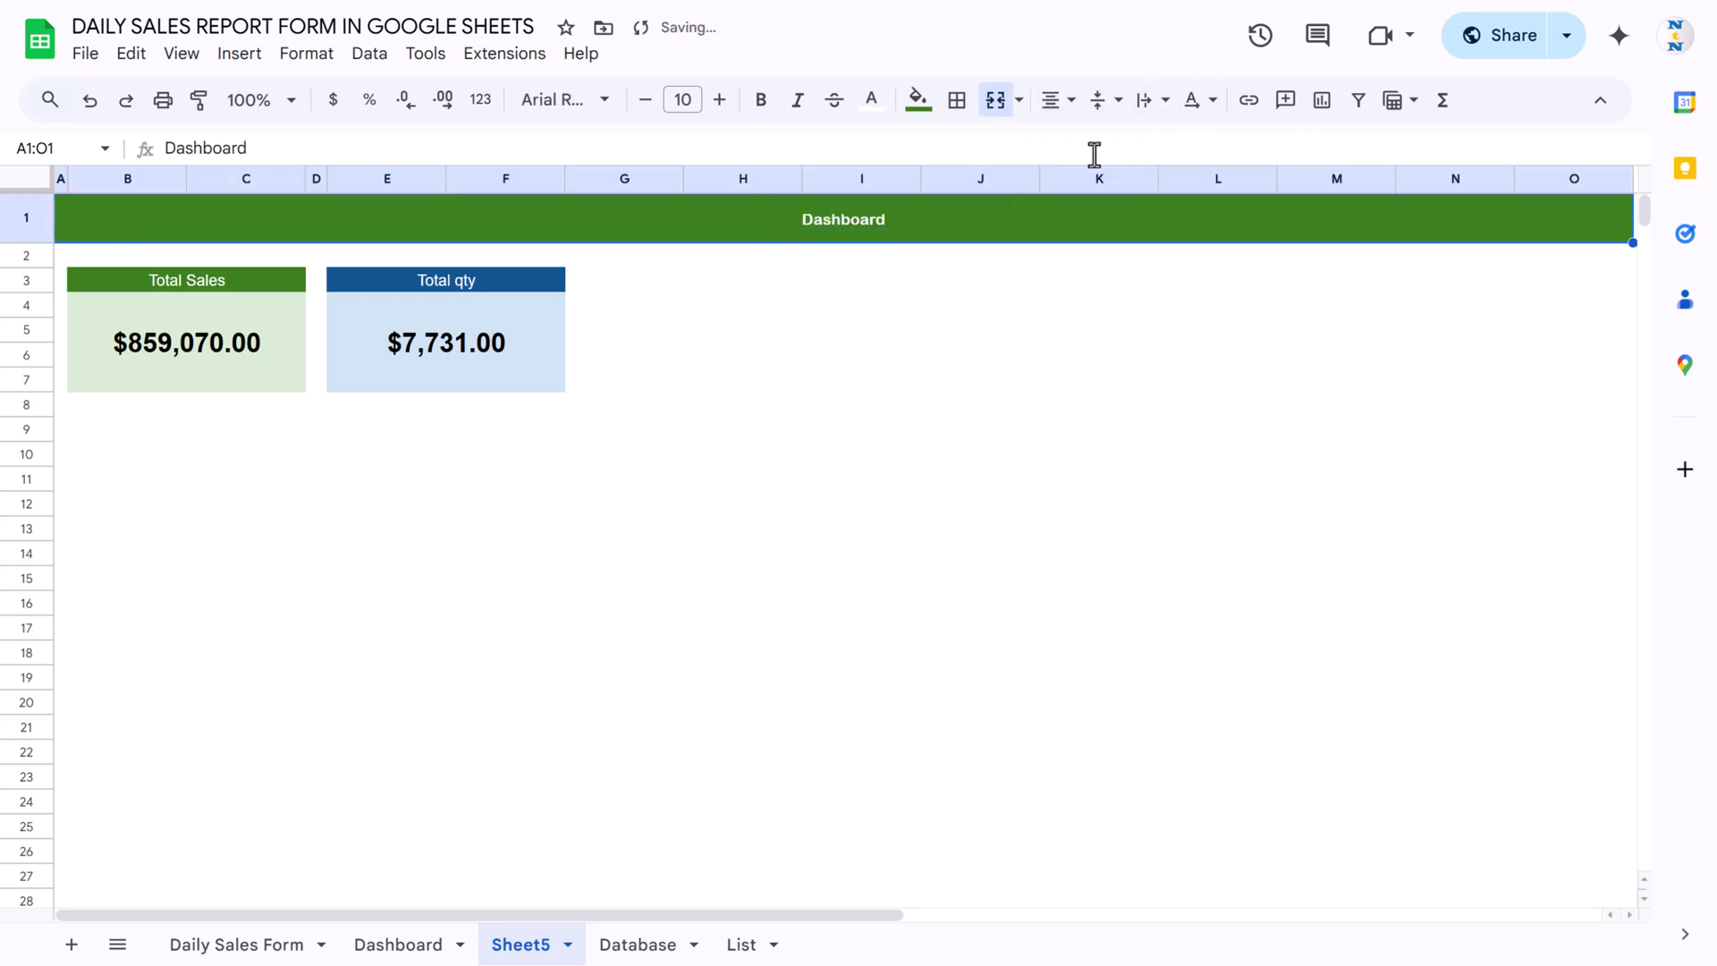
click(718, 101)
click(719, 101)
click(719, 101)
click(719, 101)
click(719, 101)
click(719, 101)
click(719, 101)
click(719, 101)
click(738, 330)
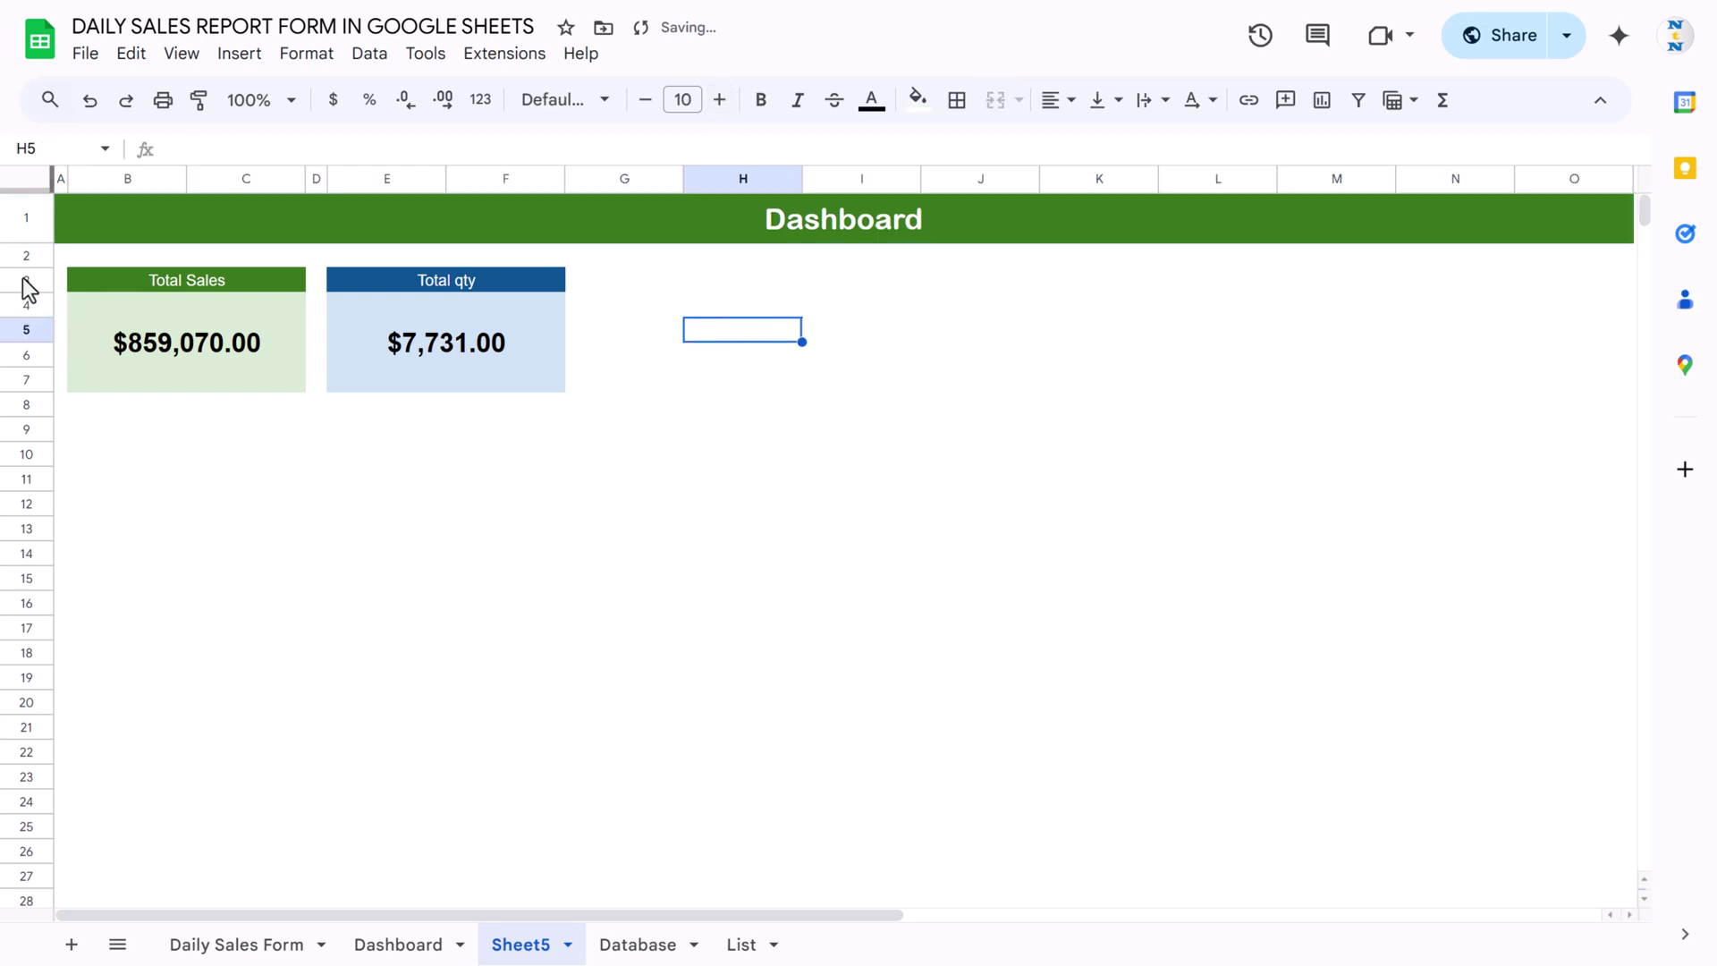
drag(24, 267, 27, 256)
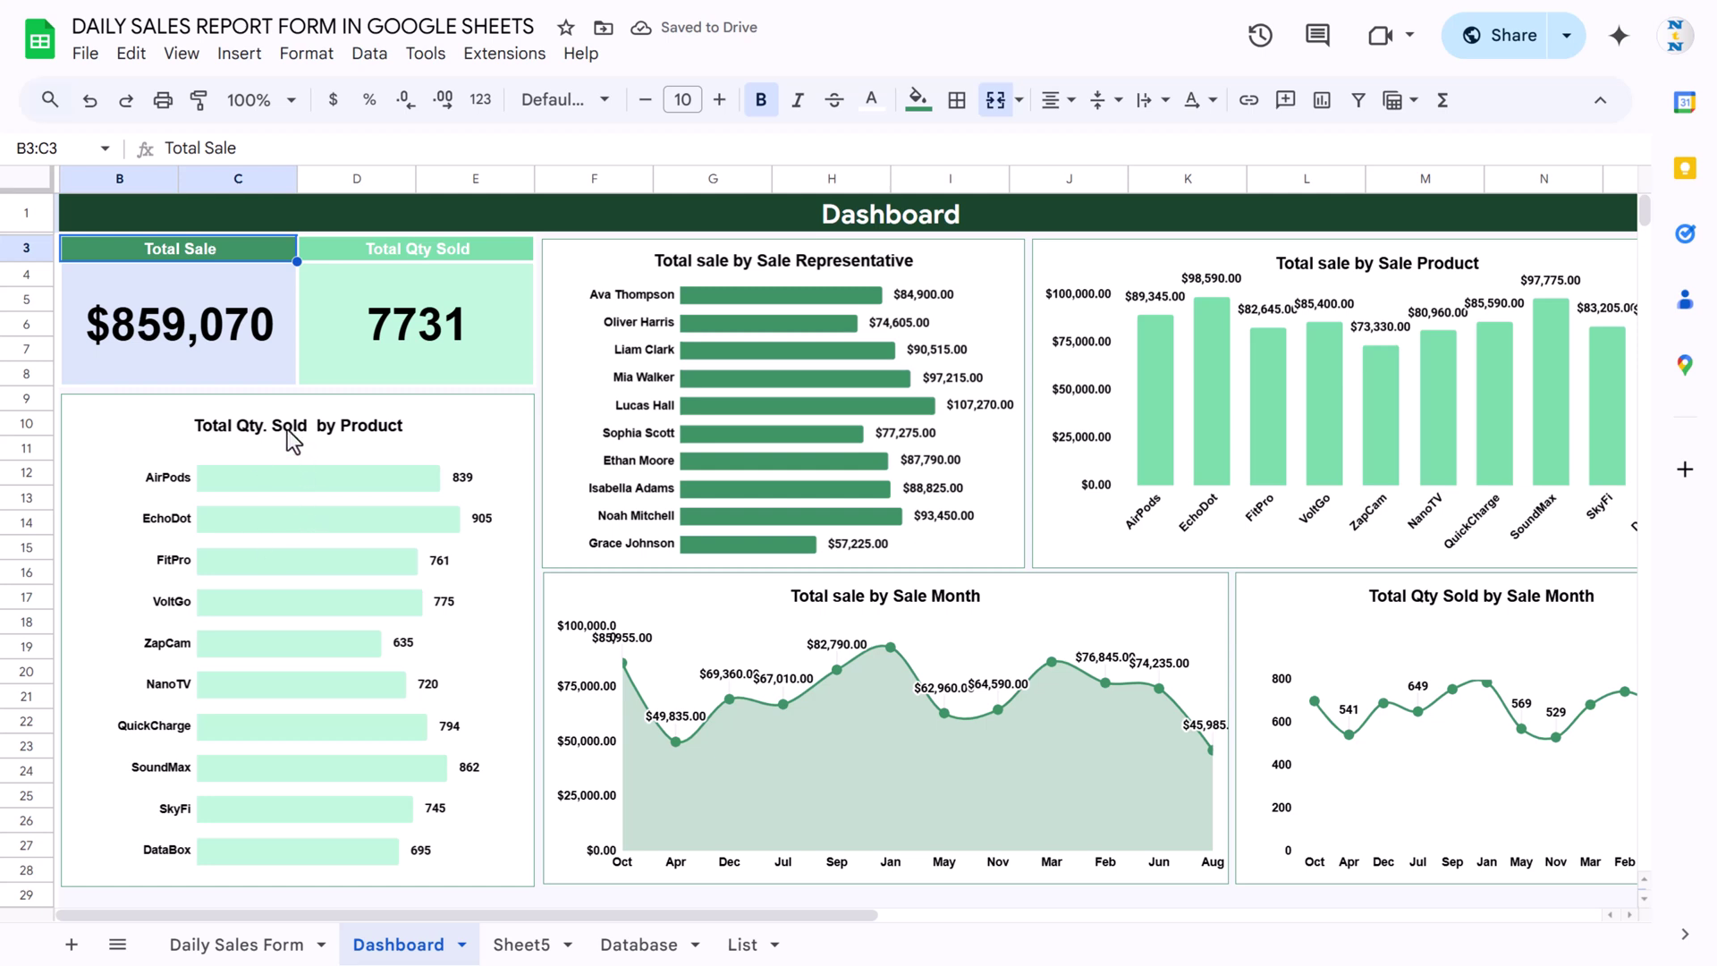
After checking the Dashboard's rep chart, insert a new chart on Sheet5.
click(593, 261)
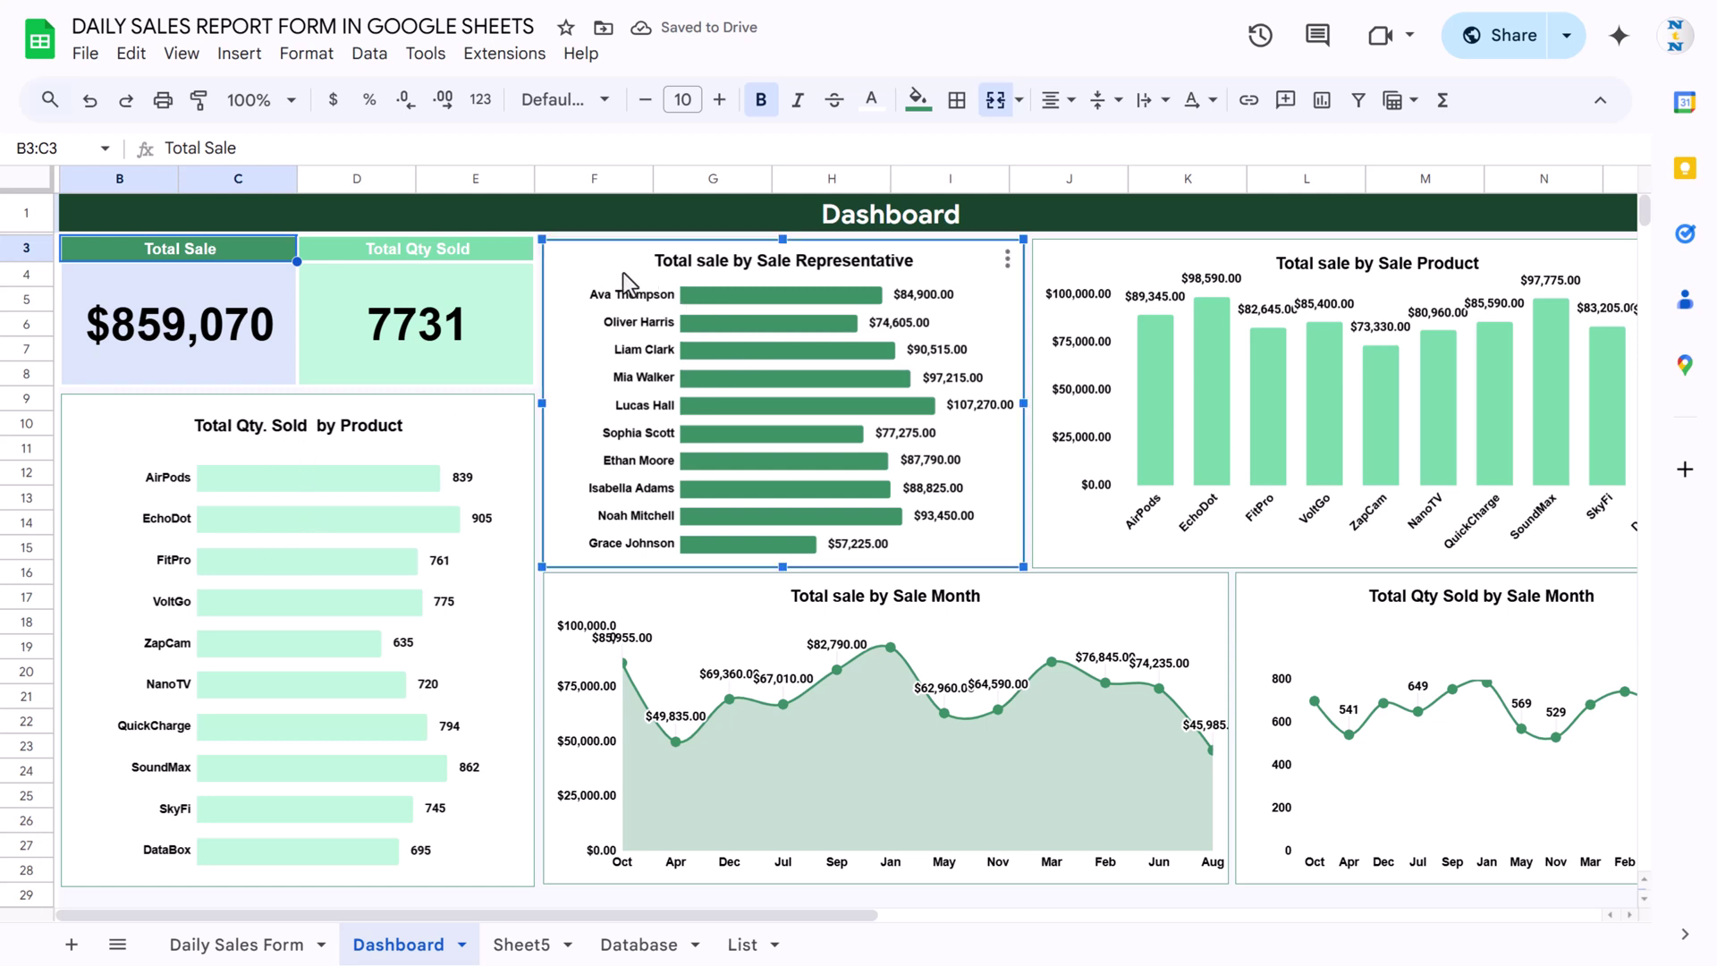
click(527, 944)
click(590, 368)
click(231, 55)
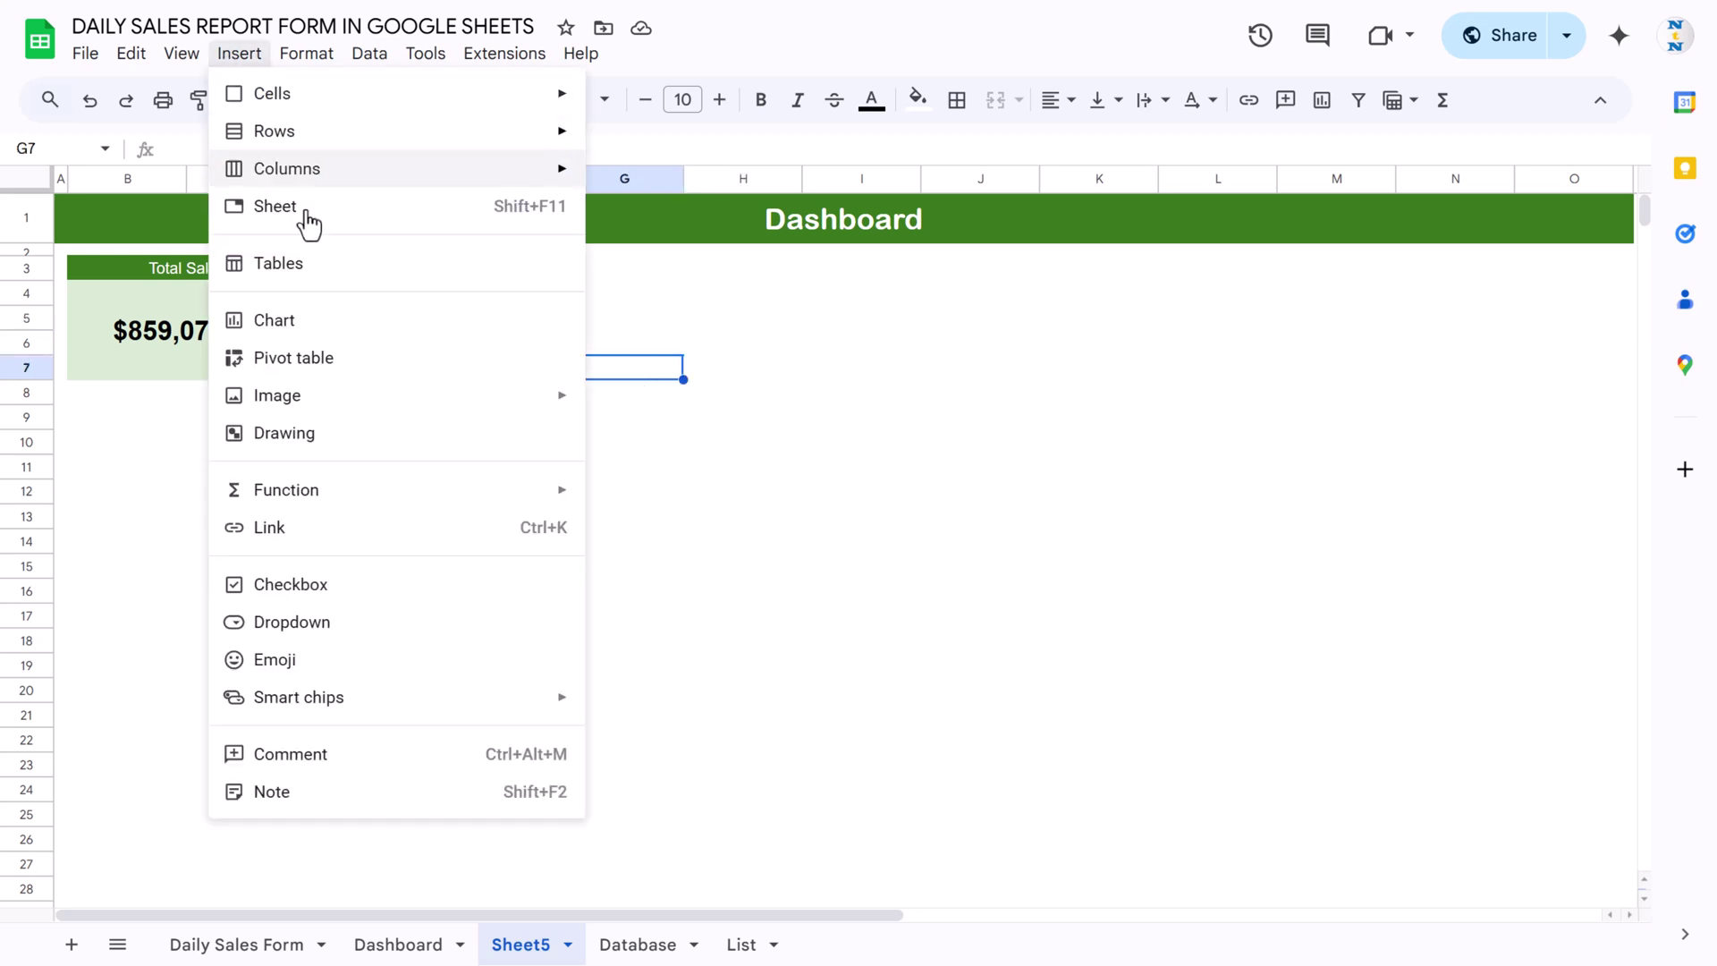
key(Escape)
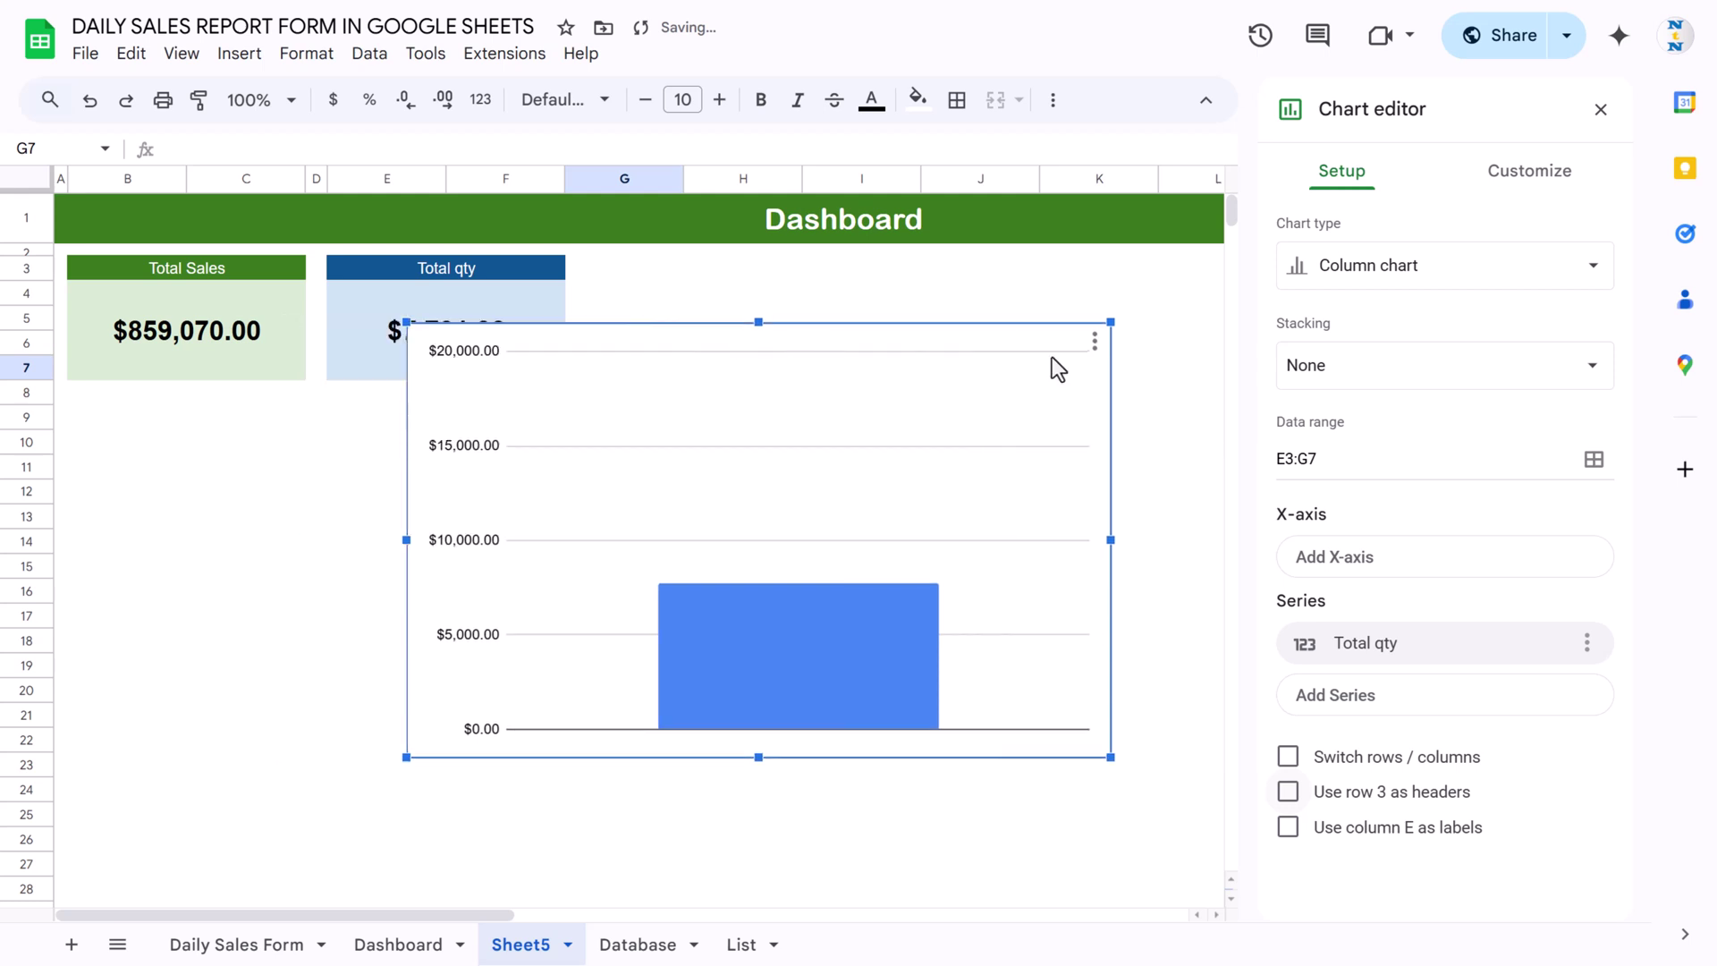
Set the chart data ranges to Database!C:C (Sales Representative) and Database!G:G (Total Sales).
click(1593, 459)
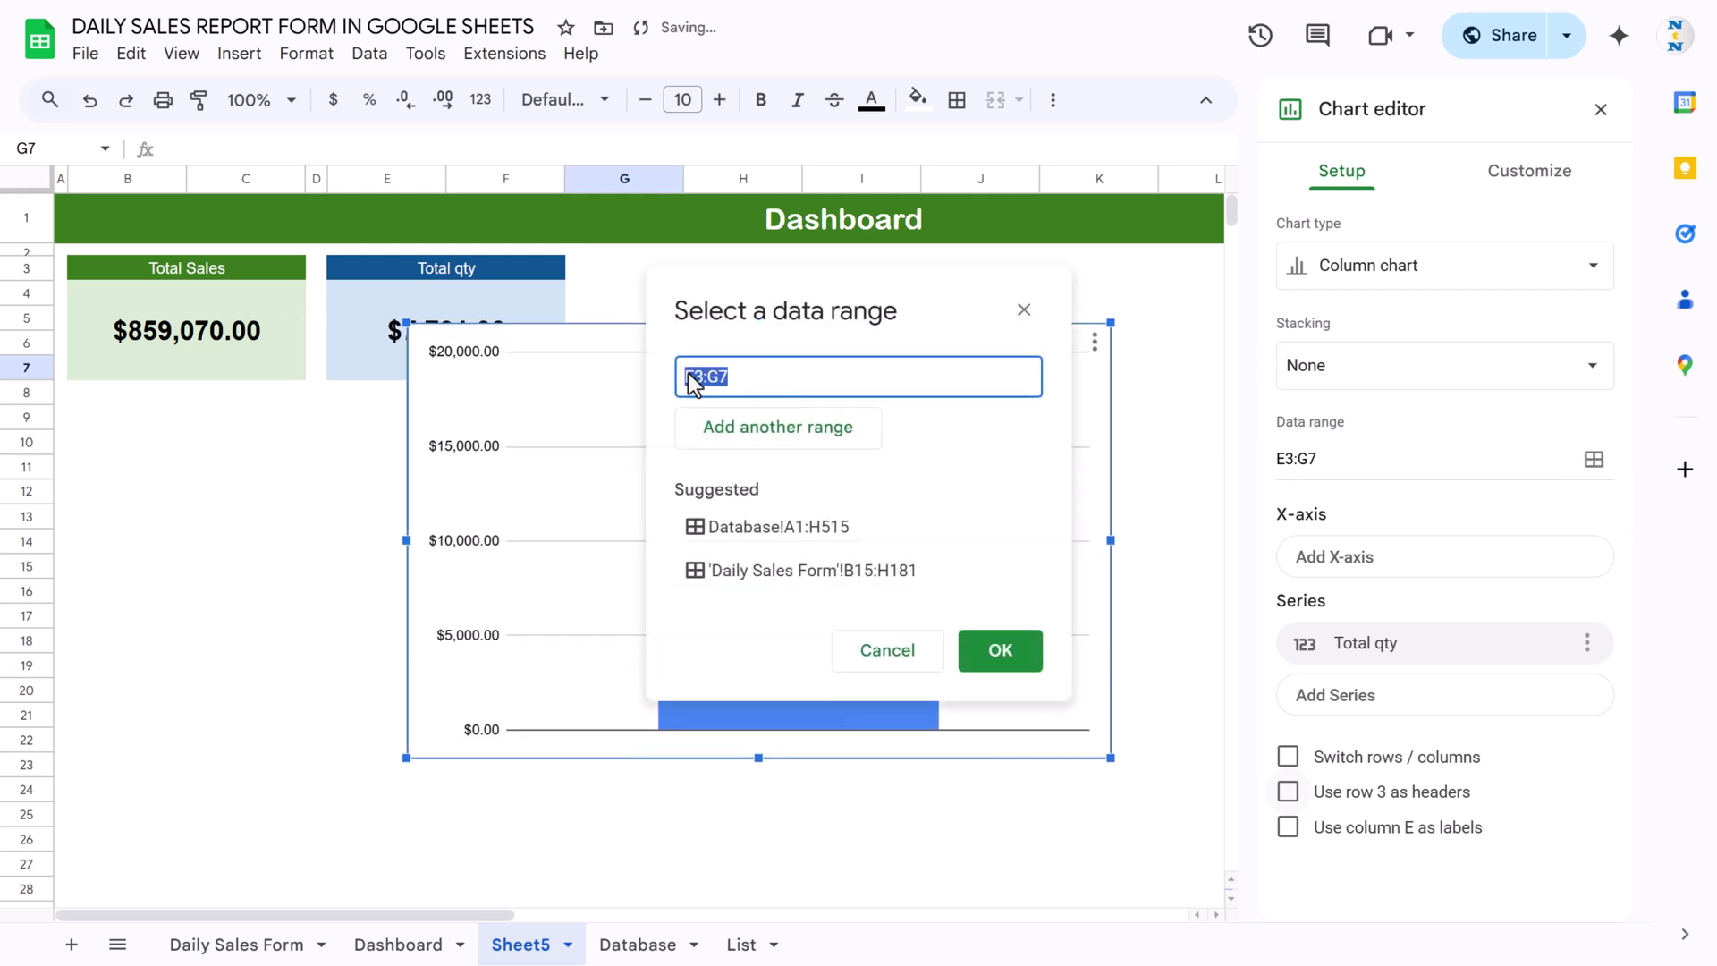
key(BackSpace)
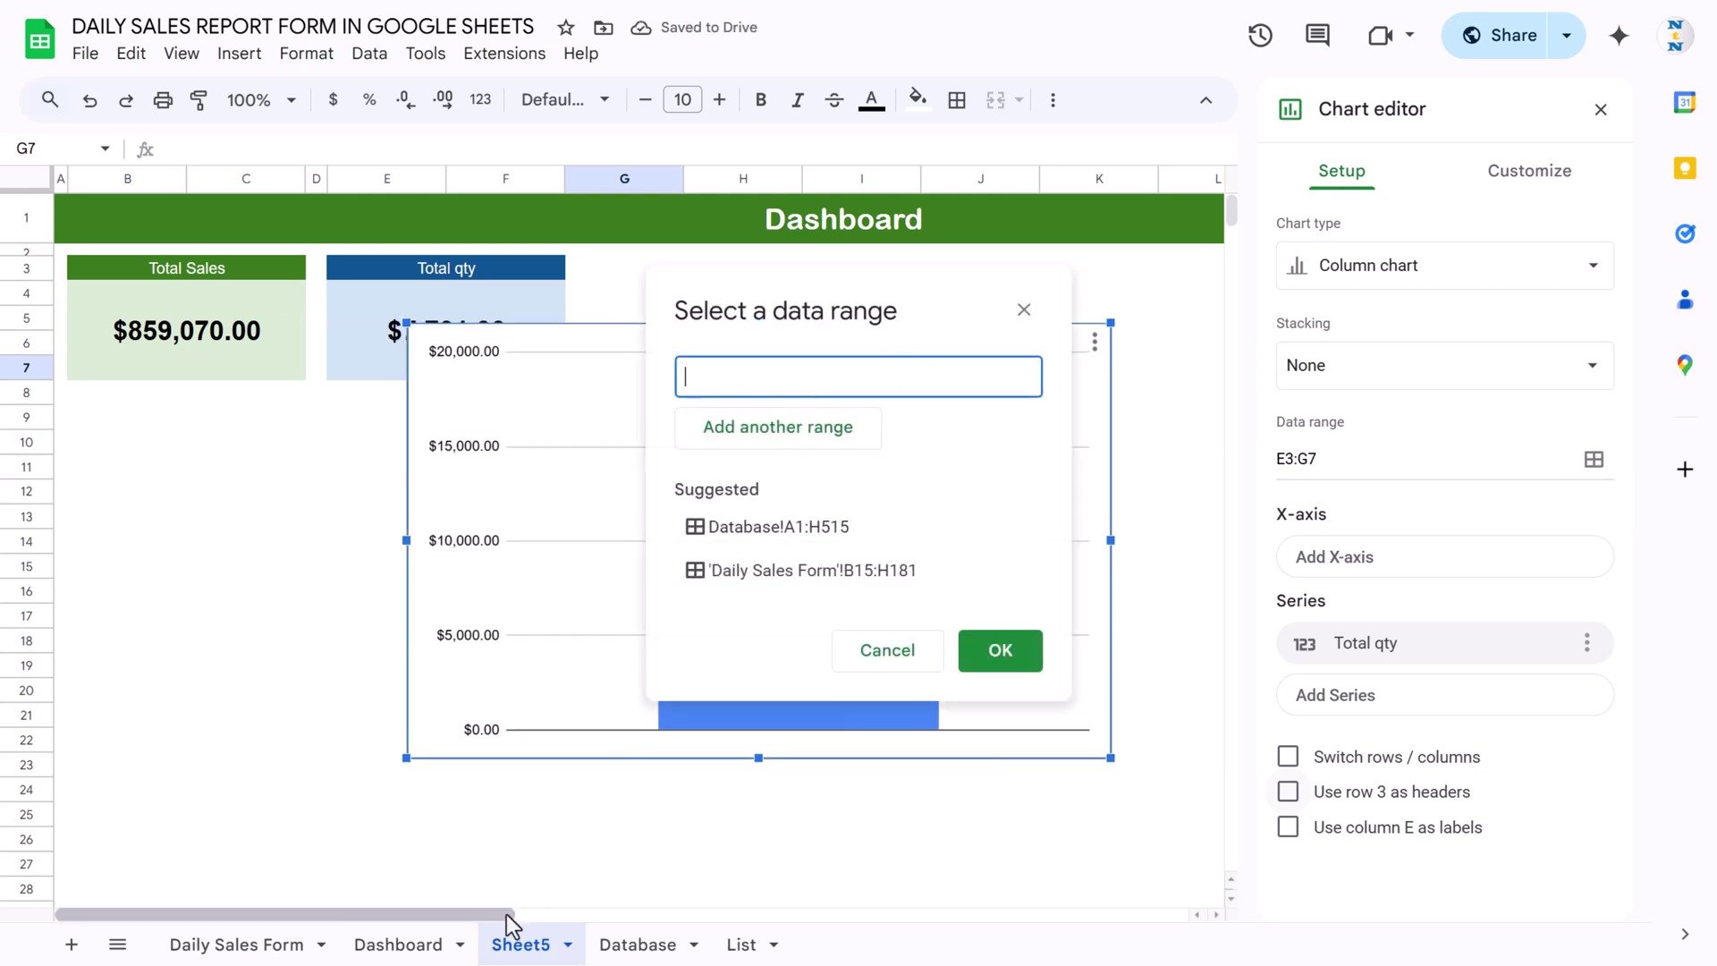
click(636, 944)
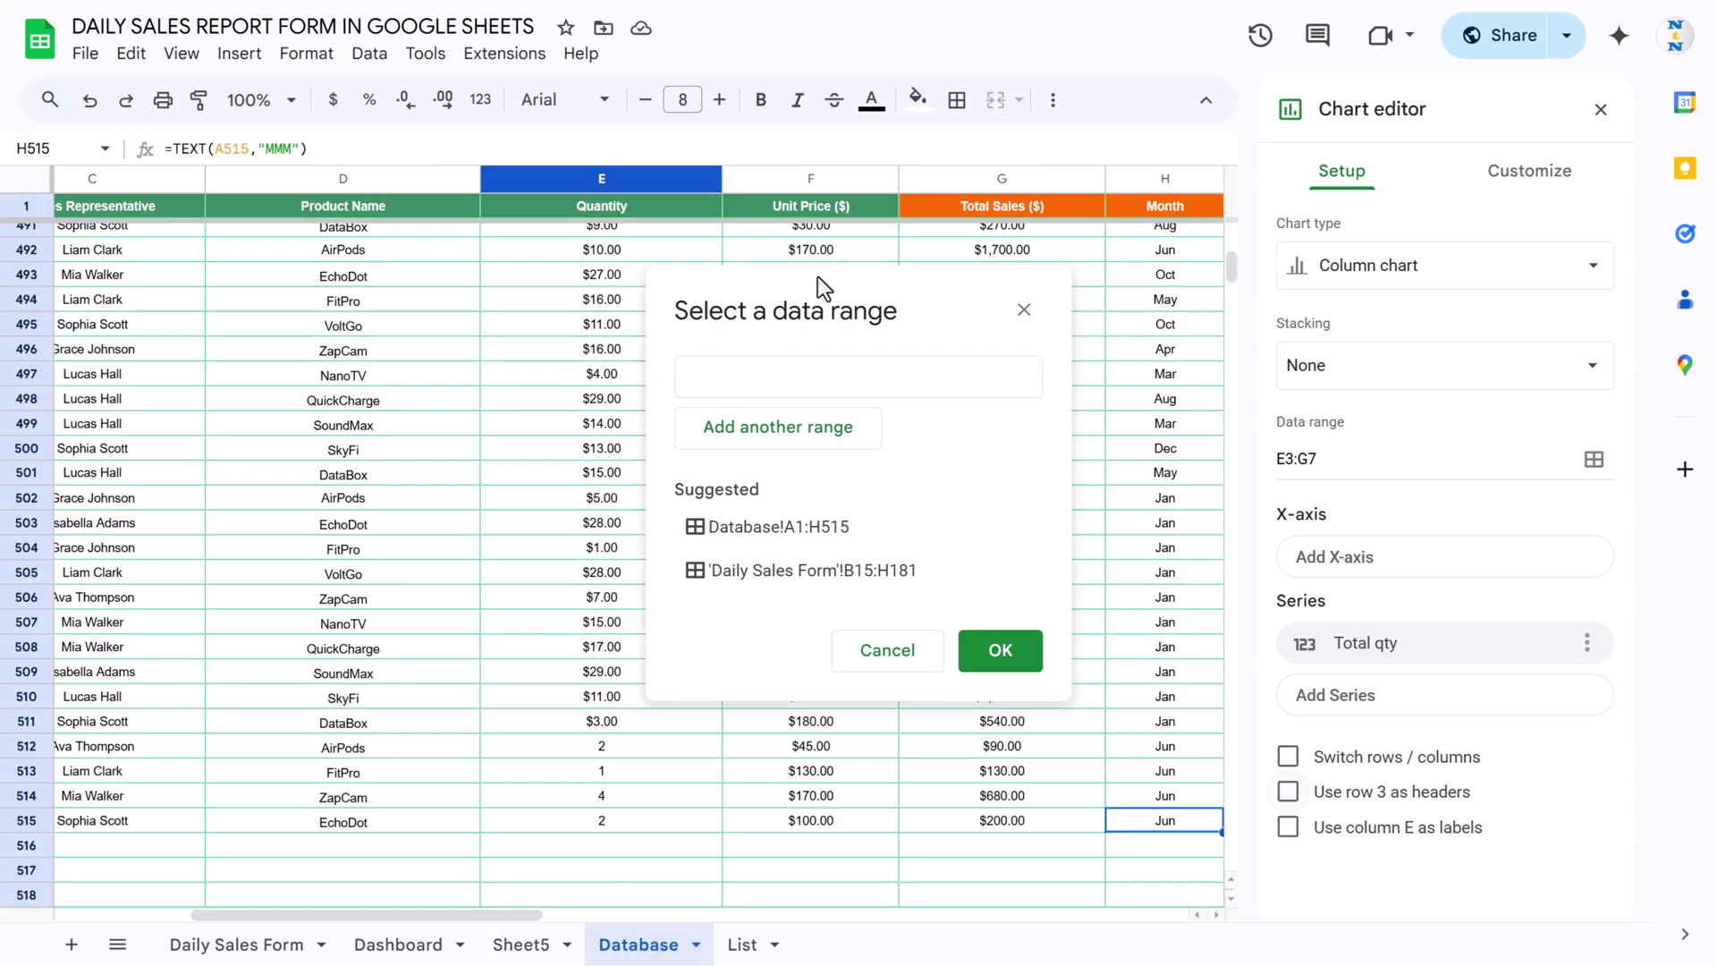
drag(454, 917, 356, 917)
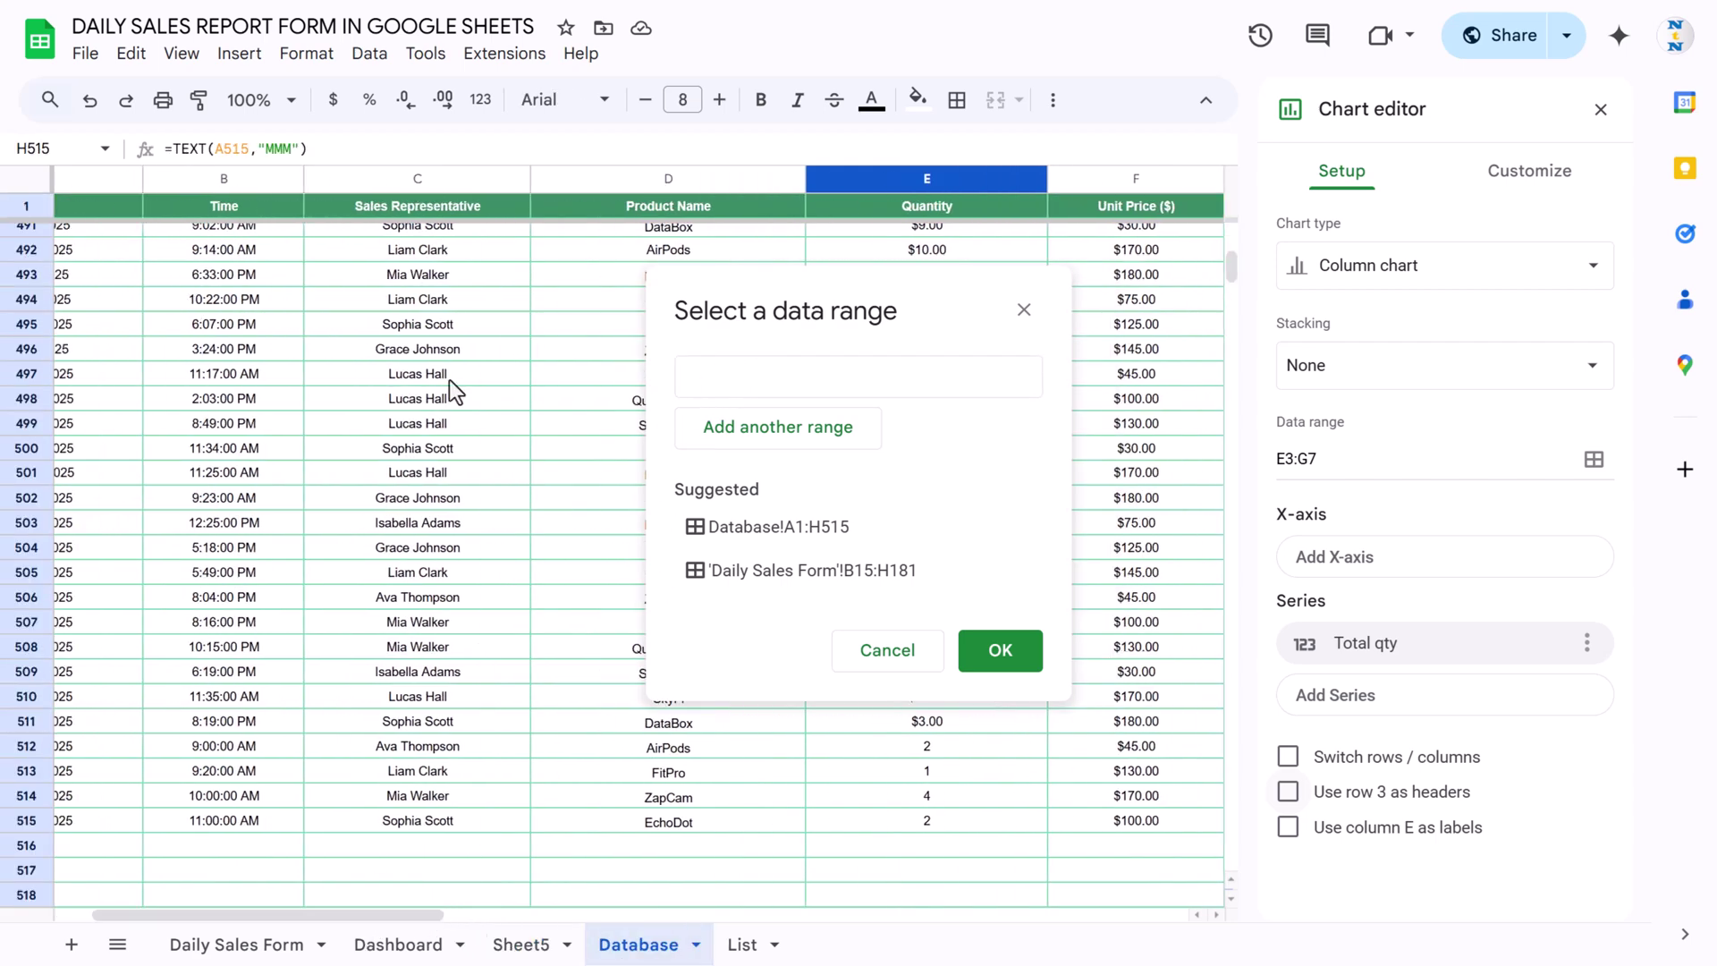
click(427, 189)
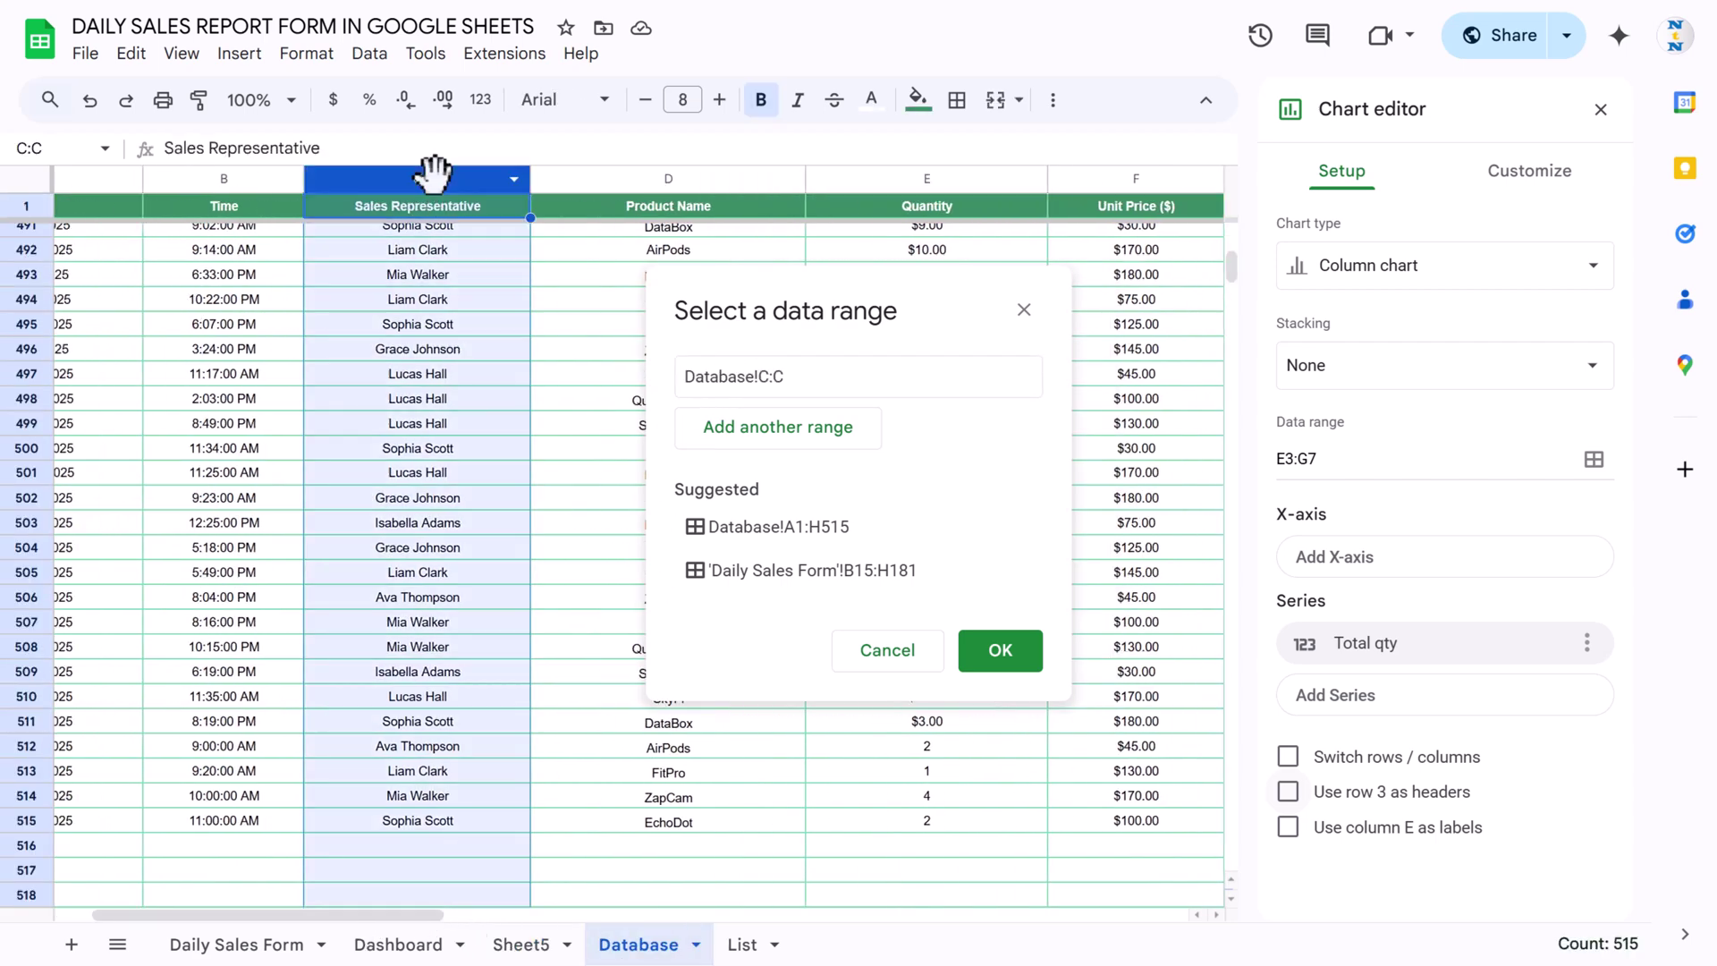
click(812, 429)
drag(411, 912, 569, 938)
click(763, 176)
click(1000, 702)
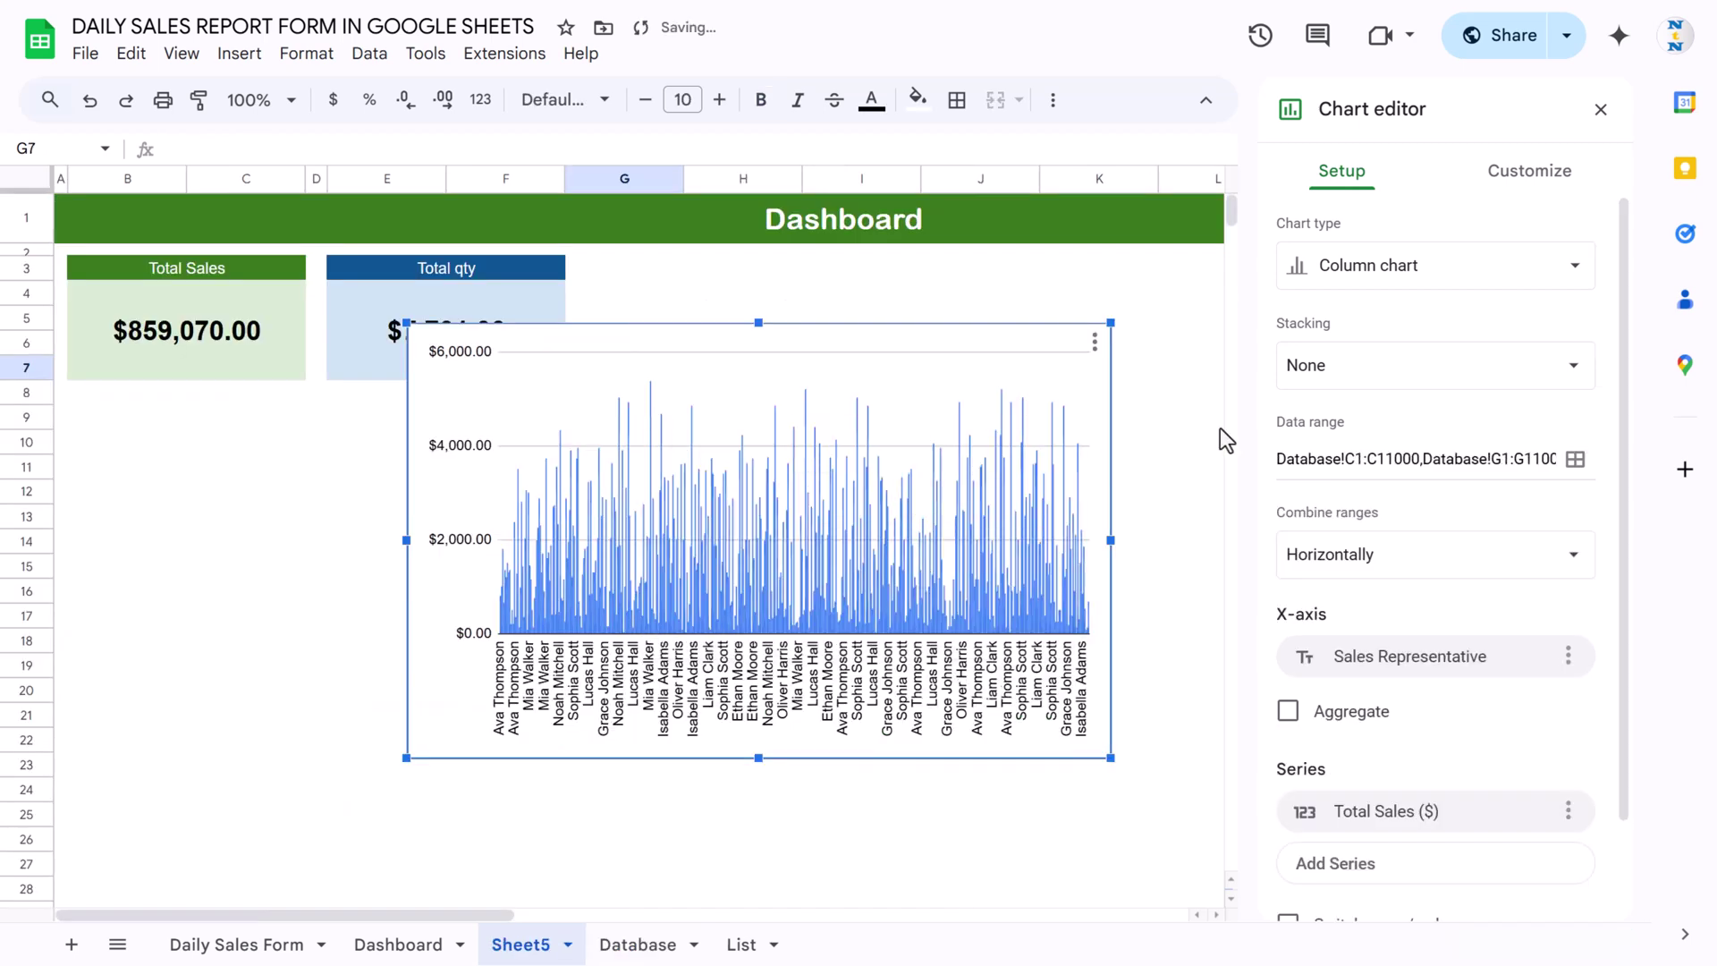
Tick Aggregate to sum sales per representative and widen the chart.
scroll(1505, 673, down, 1)
click(1287, 600)
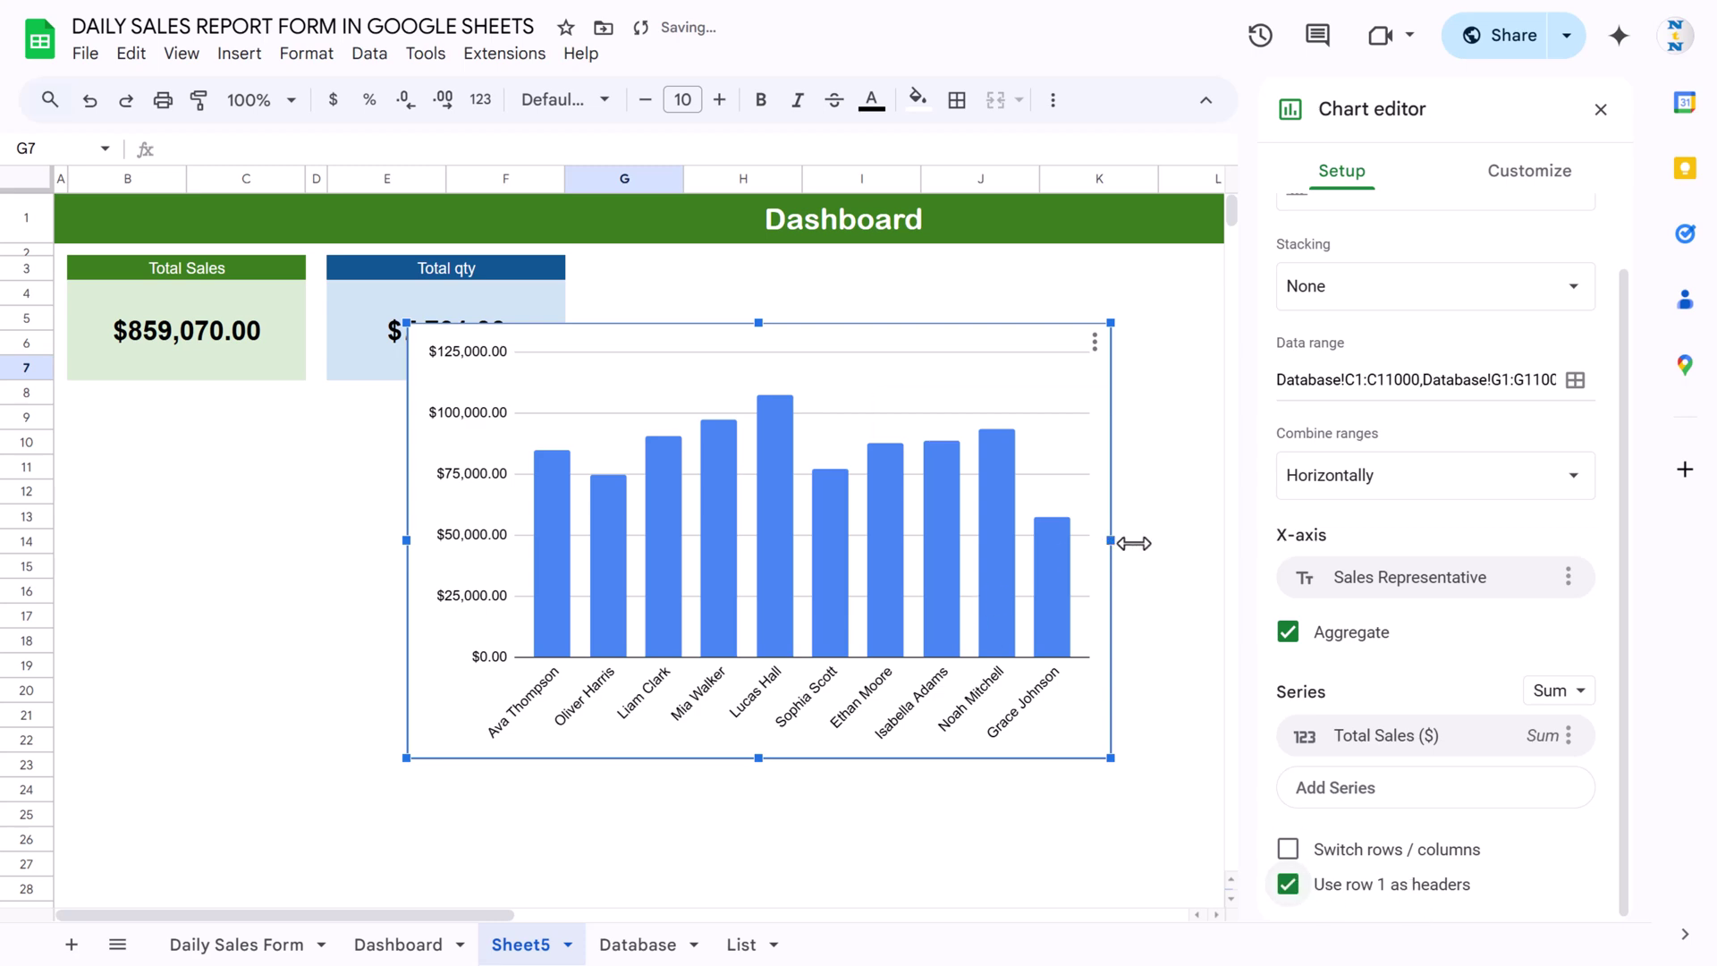
drag(1115, 544, 1163, 544)
click(398, 945)
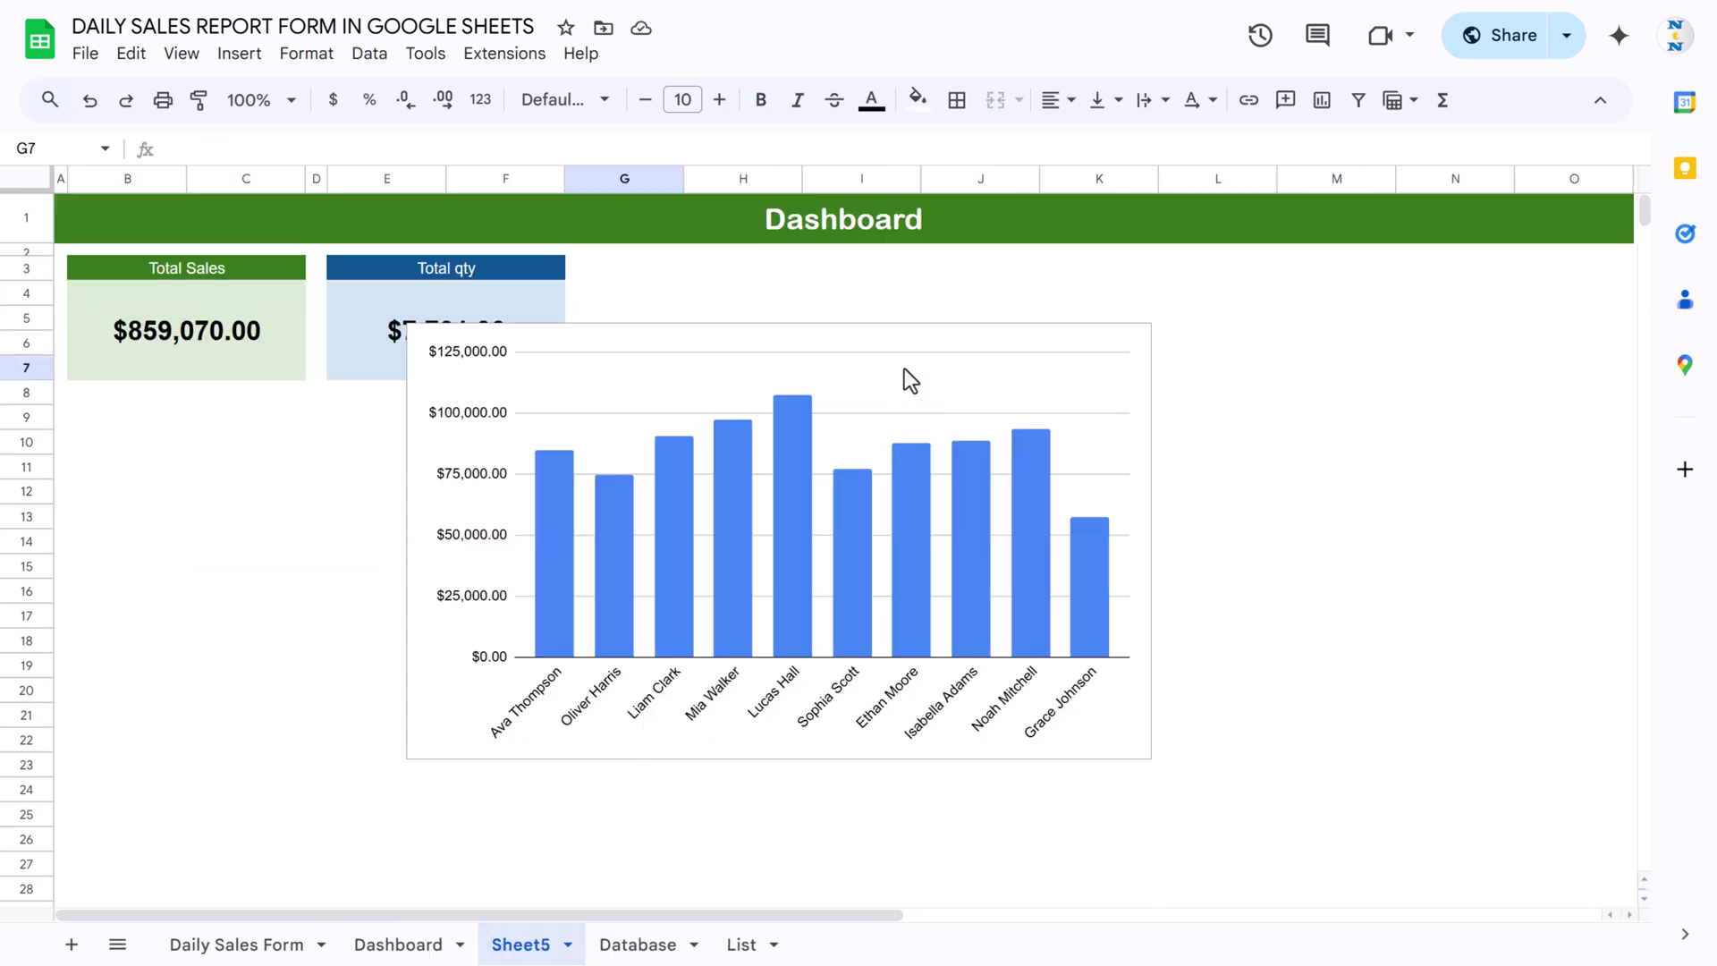
Change the chart to a bar chart, narrow it, and move it beside the KPI cards.
double_click(930, 340)
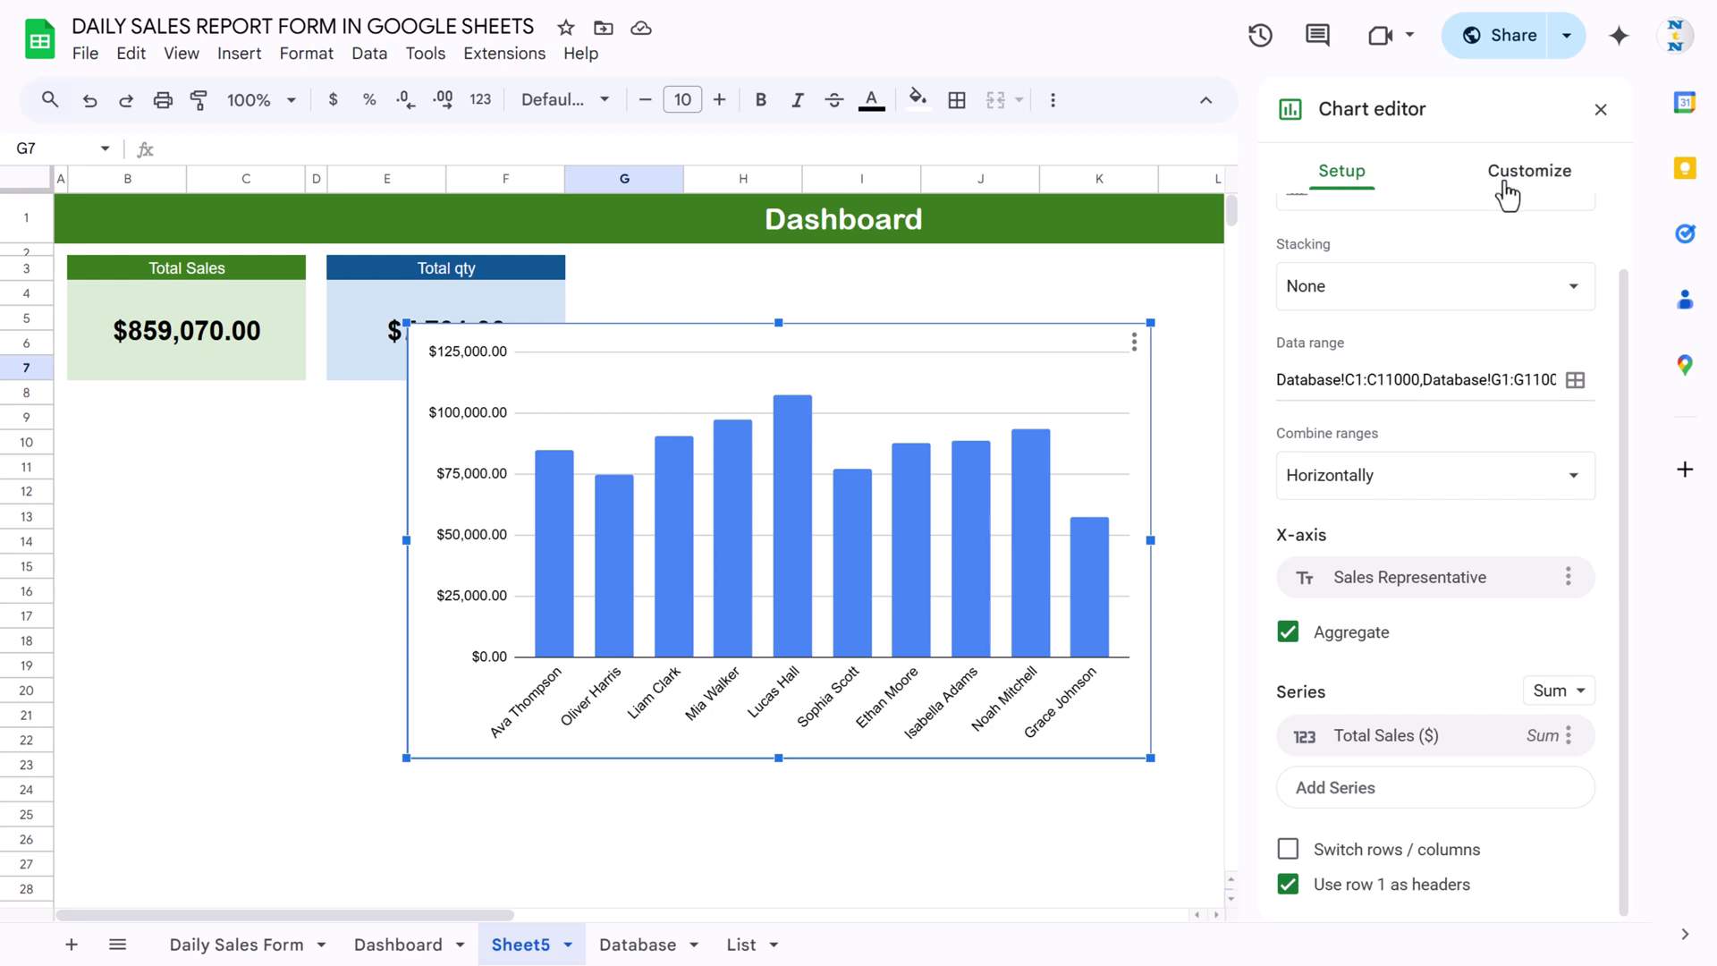
scroll(1400, 320, up, 2)
click(1420, 273)
scroll(1381, 626, down, 4)
click(1332, 409)
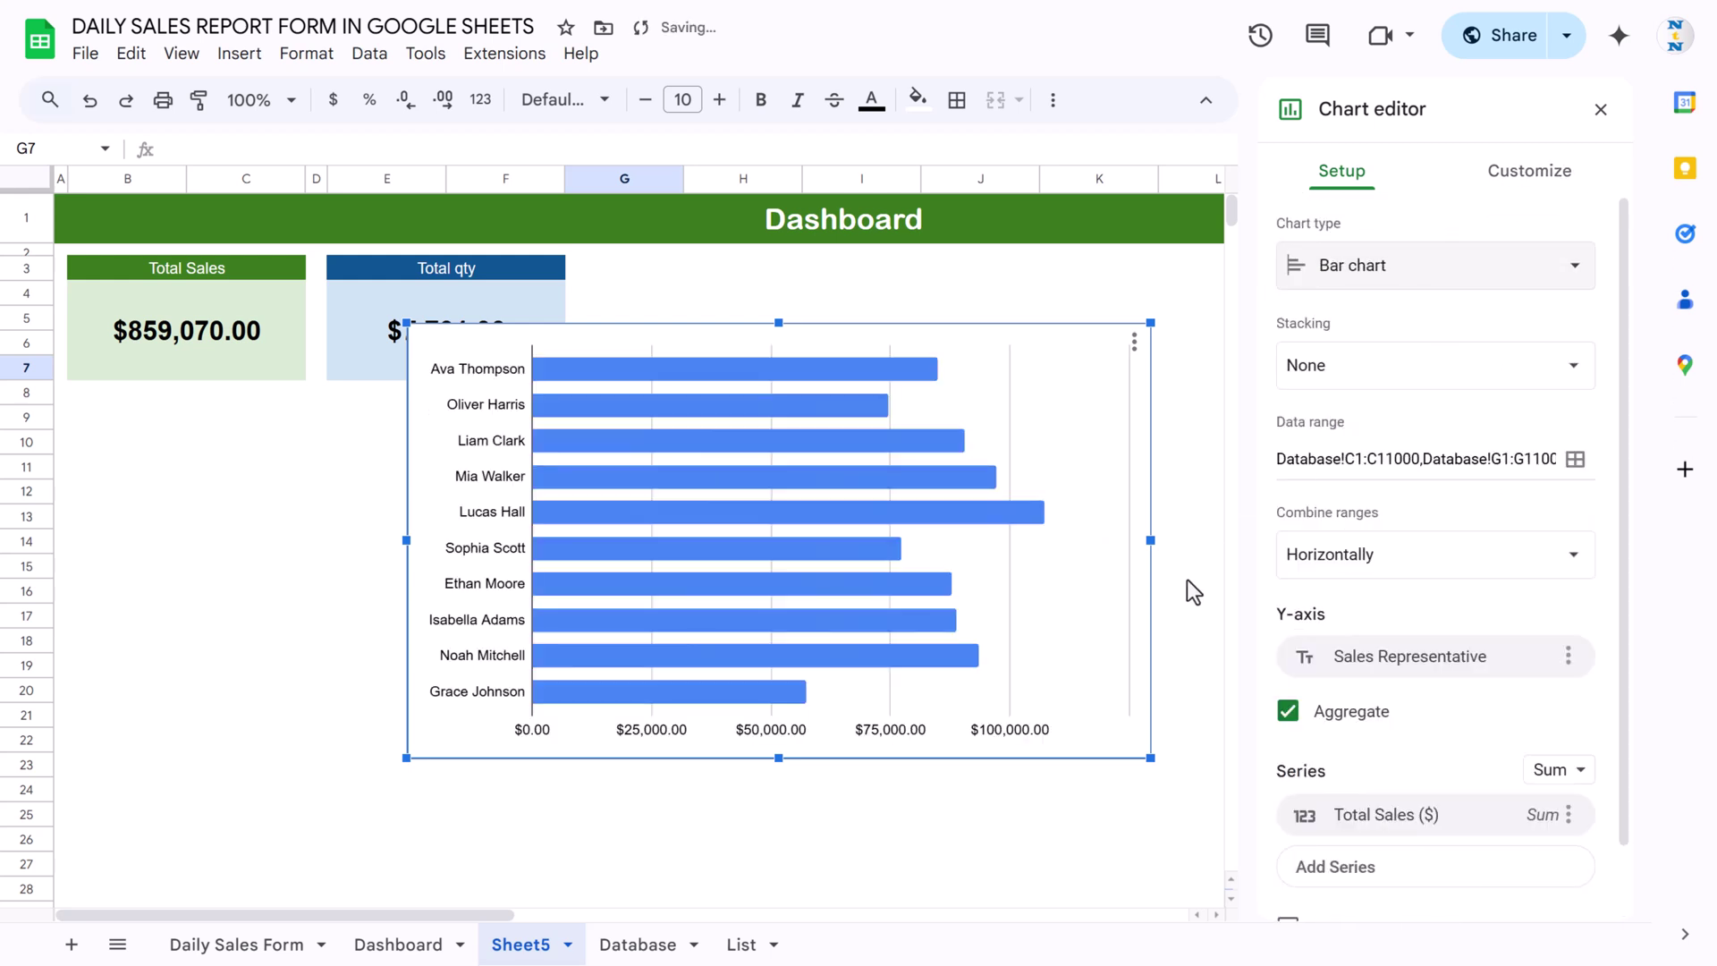
drag(1147, 540, 922, 540)
drag(801, 330, 984, 268)
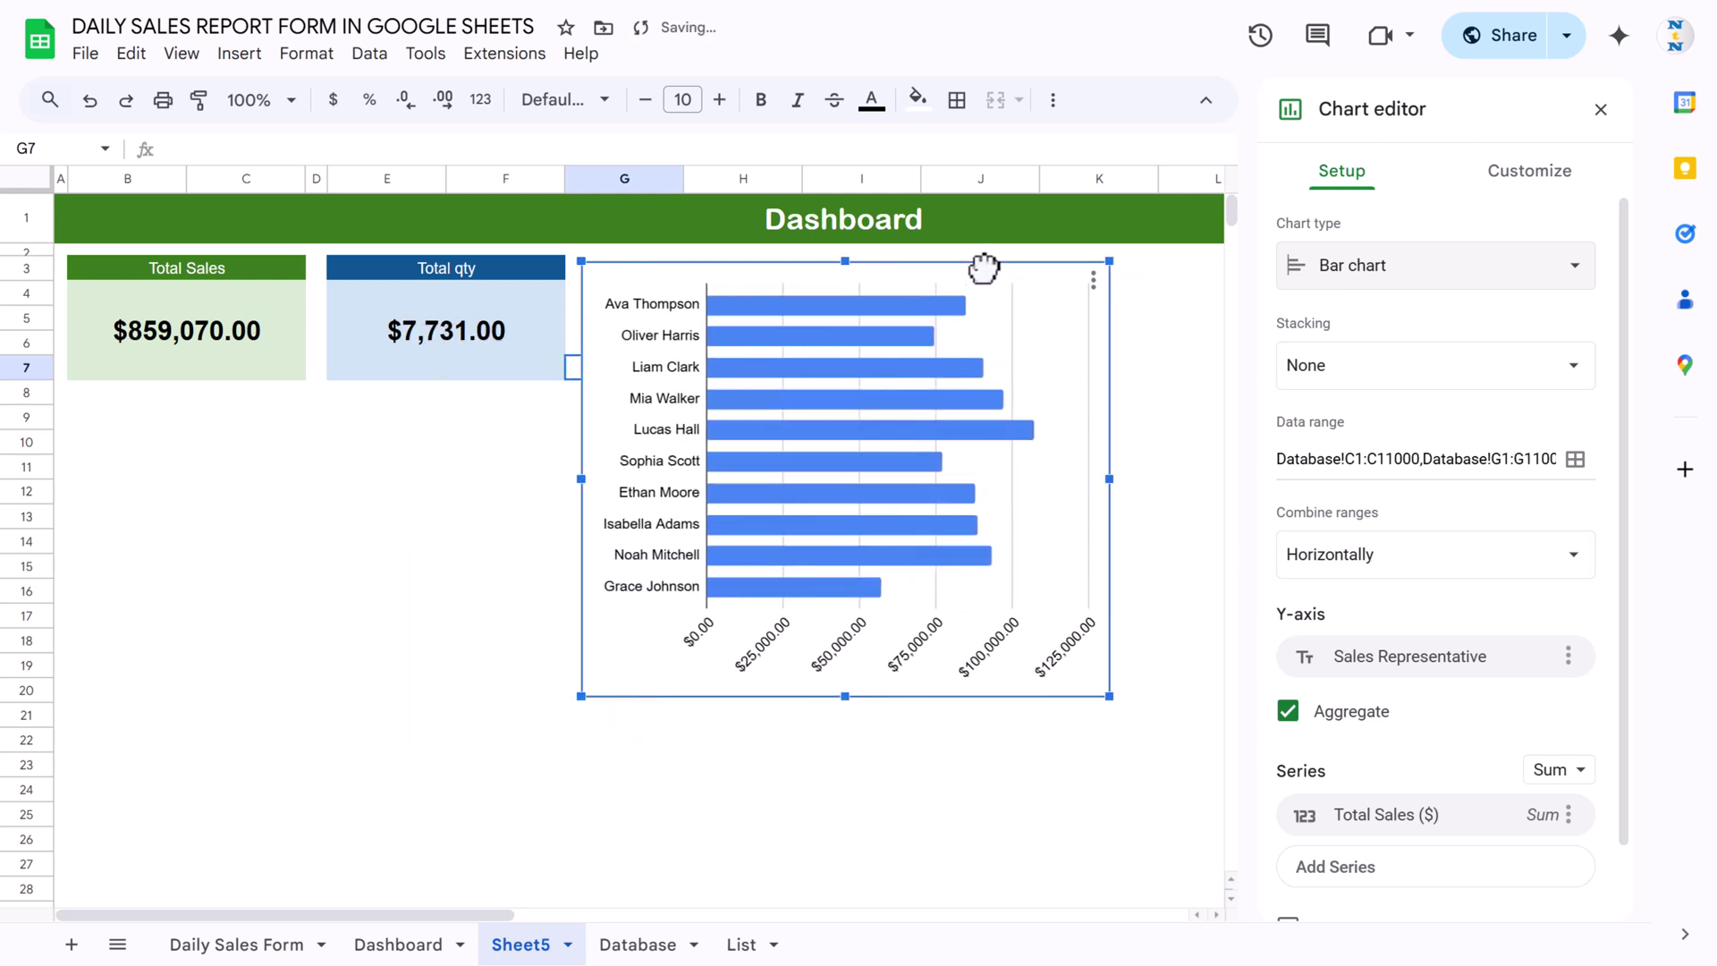
Remove the chart's major gridlines and colour the bars dark green.
double_click(1014, 369)
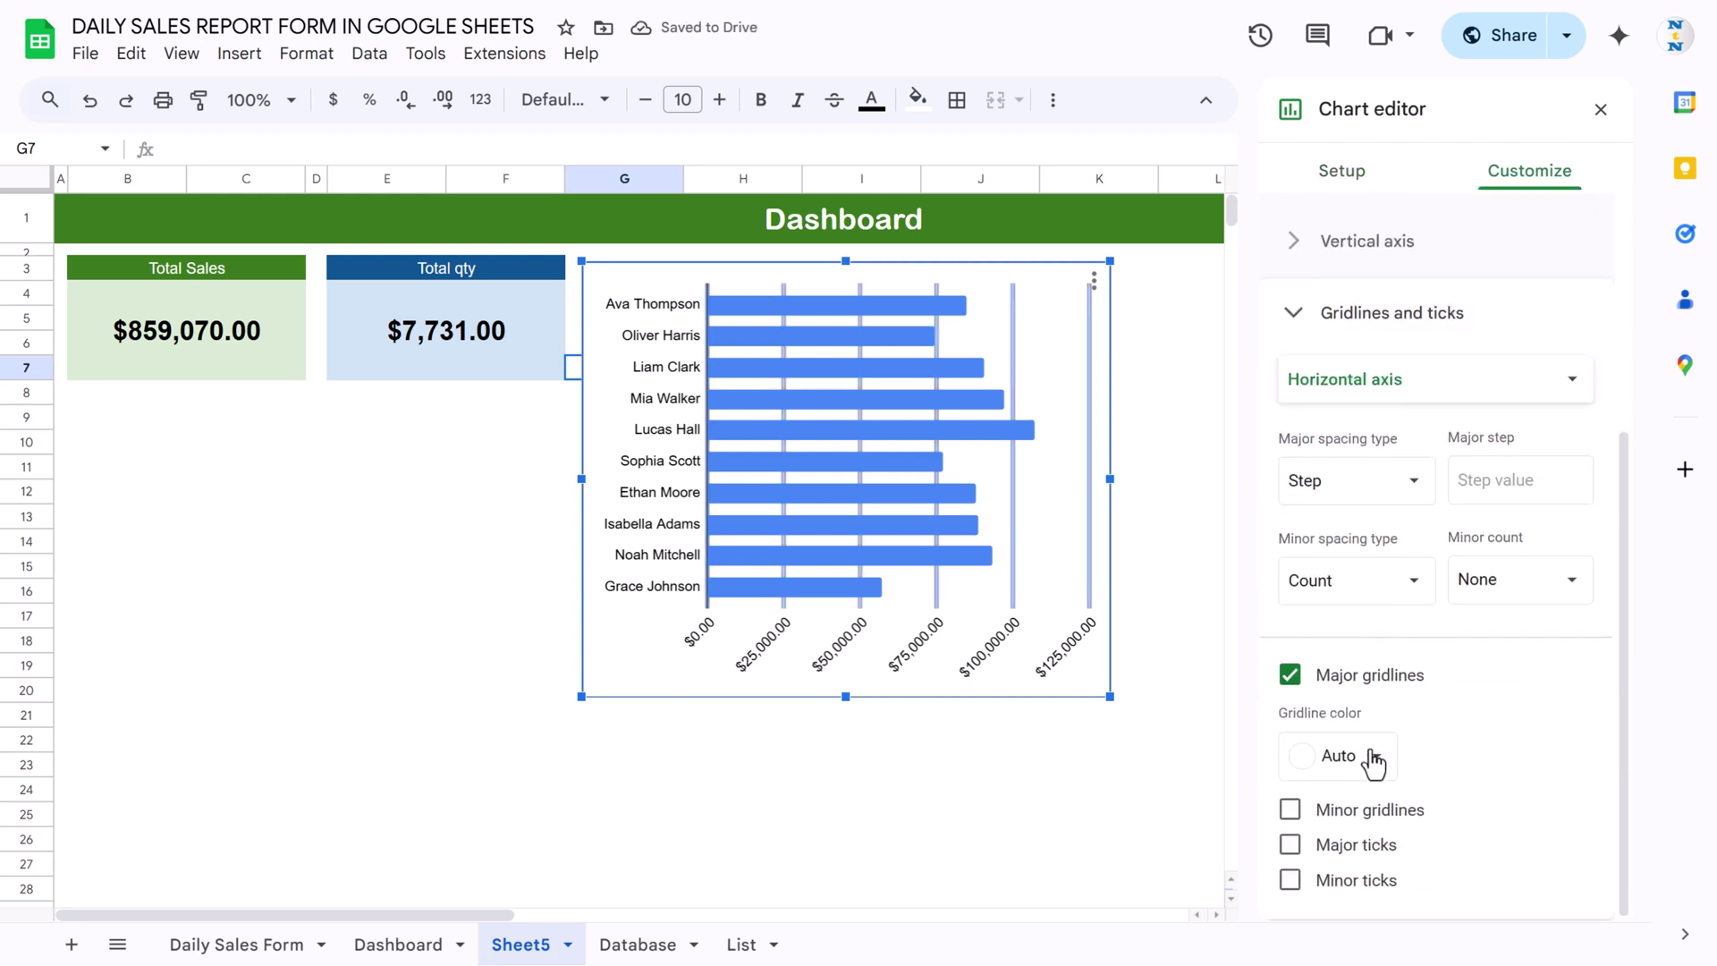
click(1341, 681)
scroll(1366, 515, up, 3)
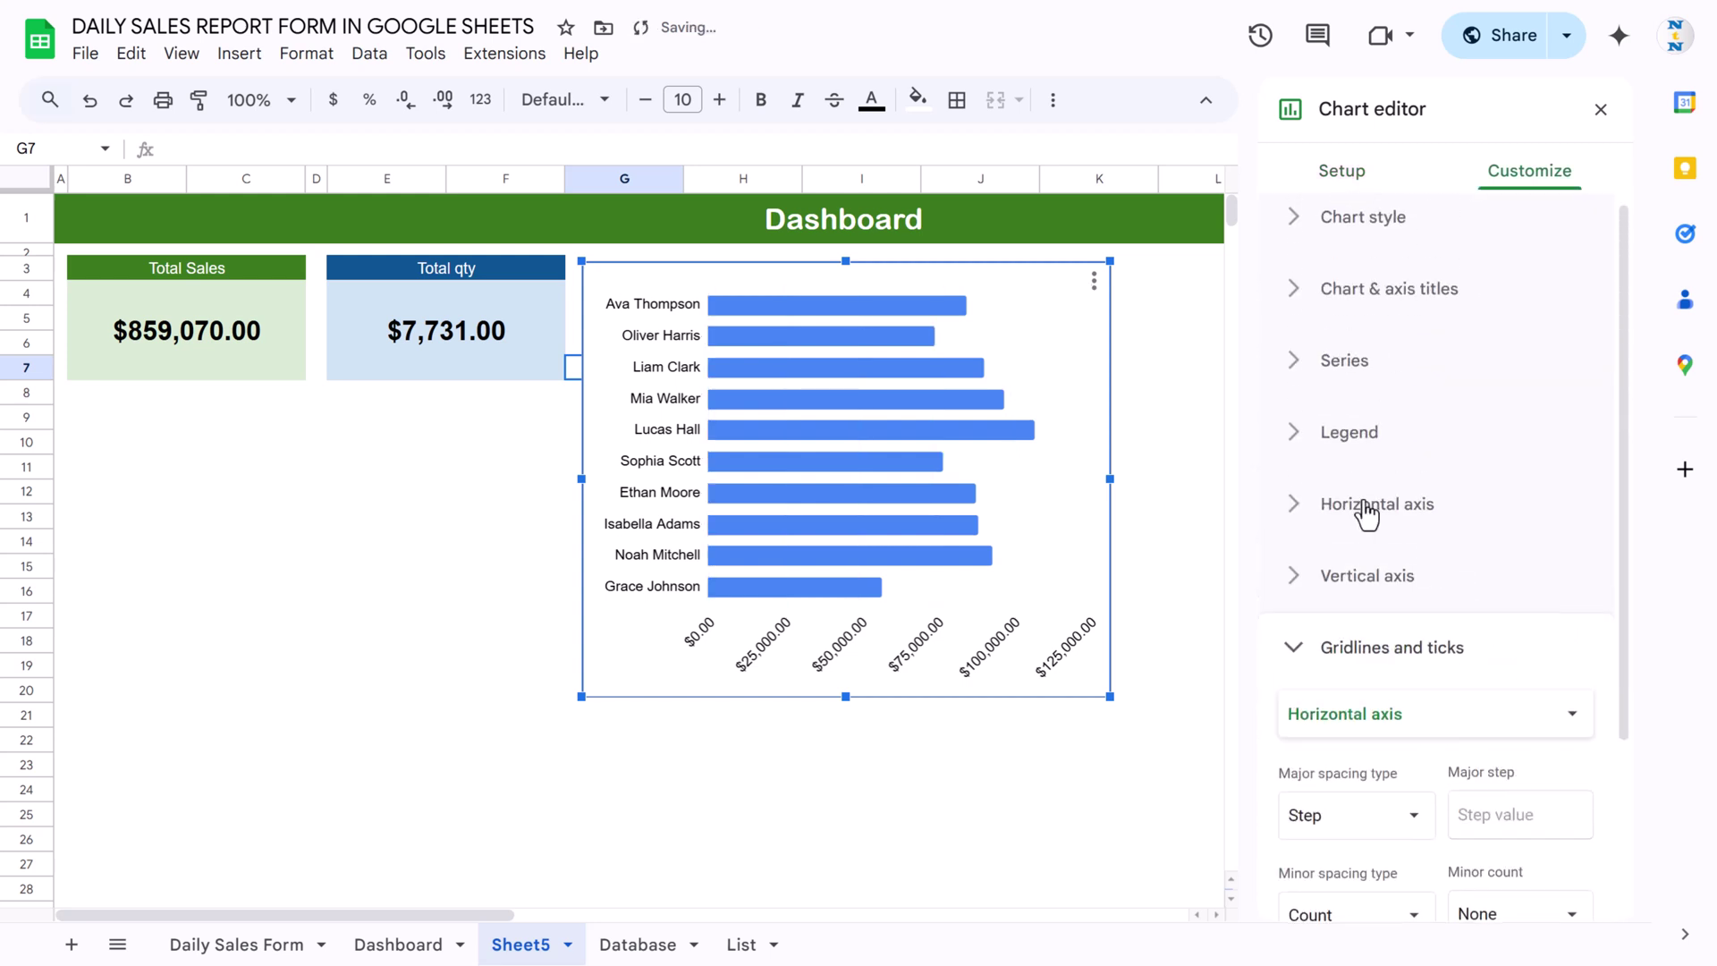
click(1345, 363)
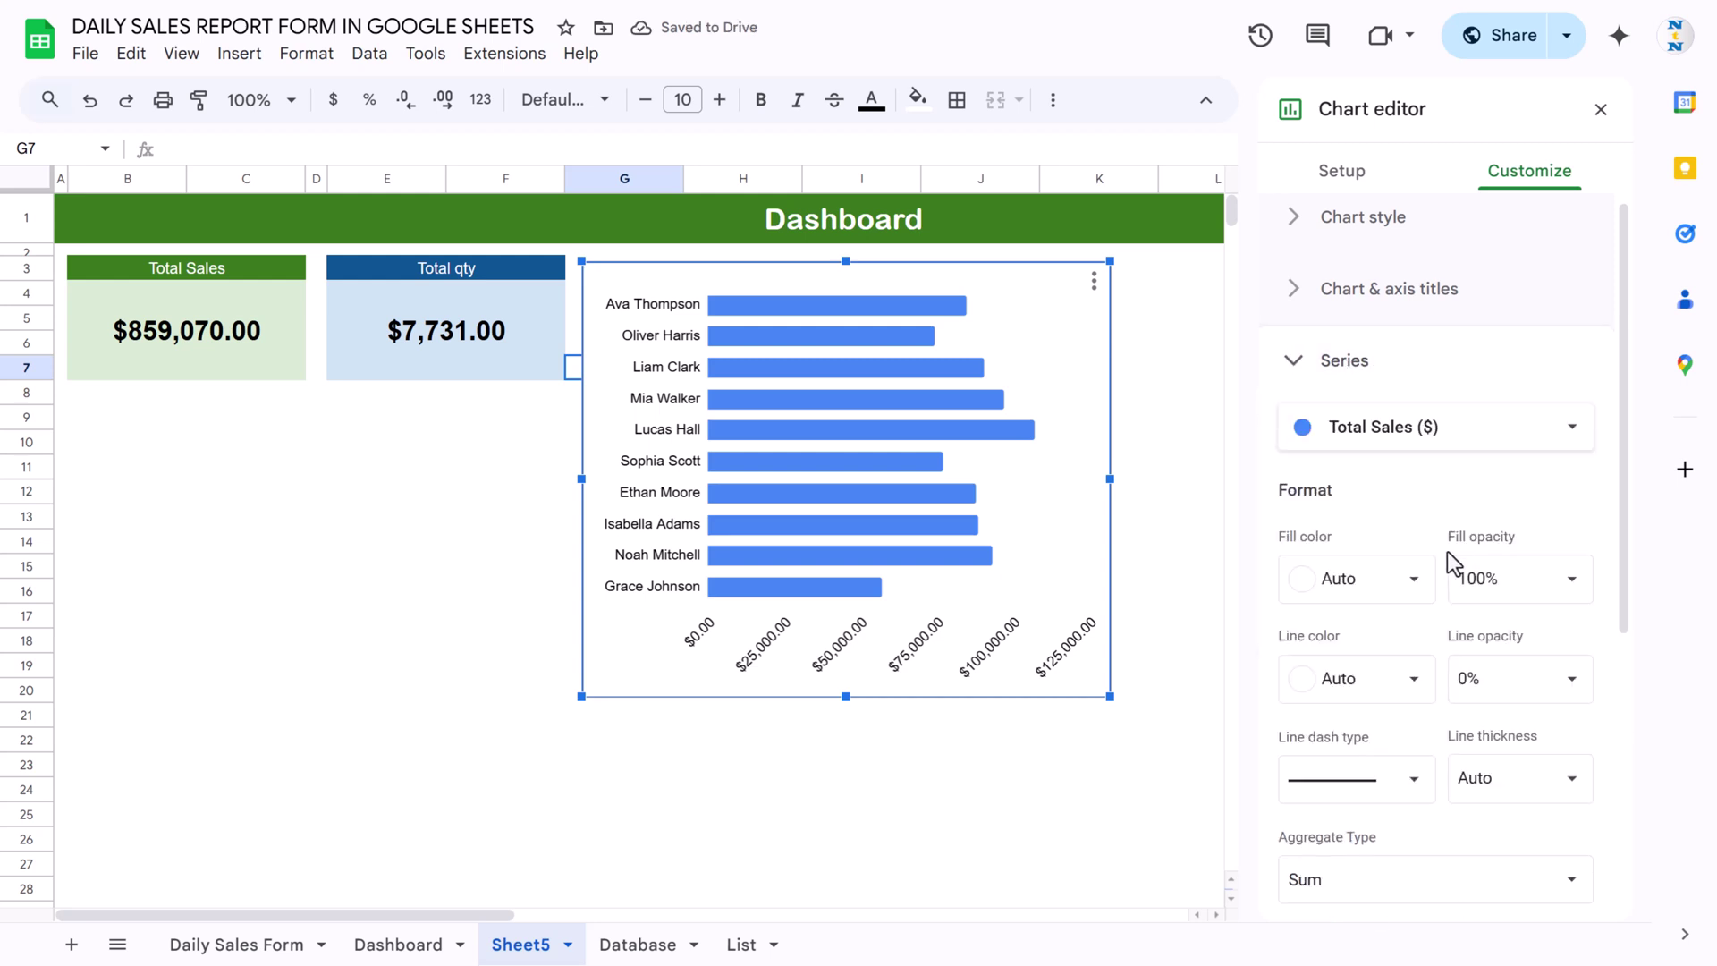
click(1408, 590)
click(1330, 529)
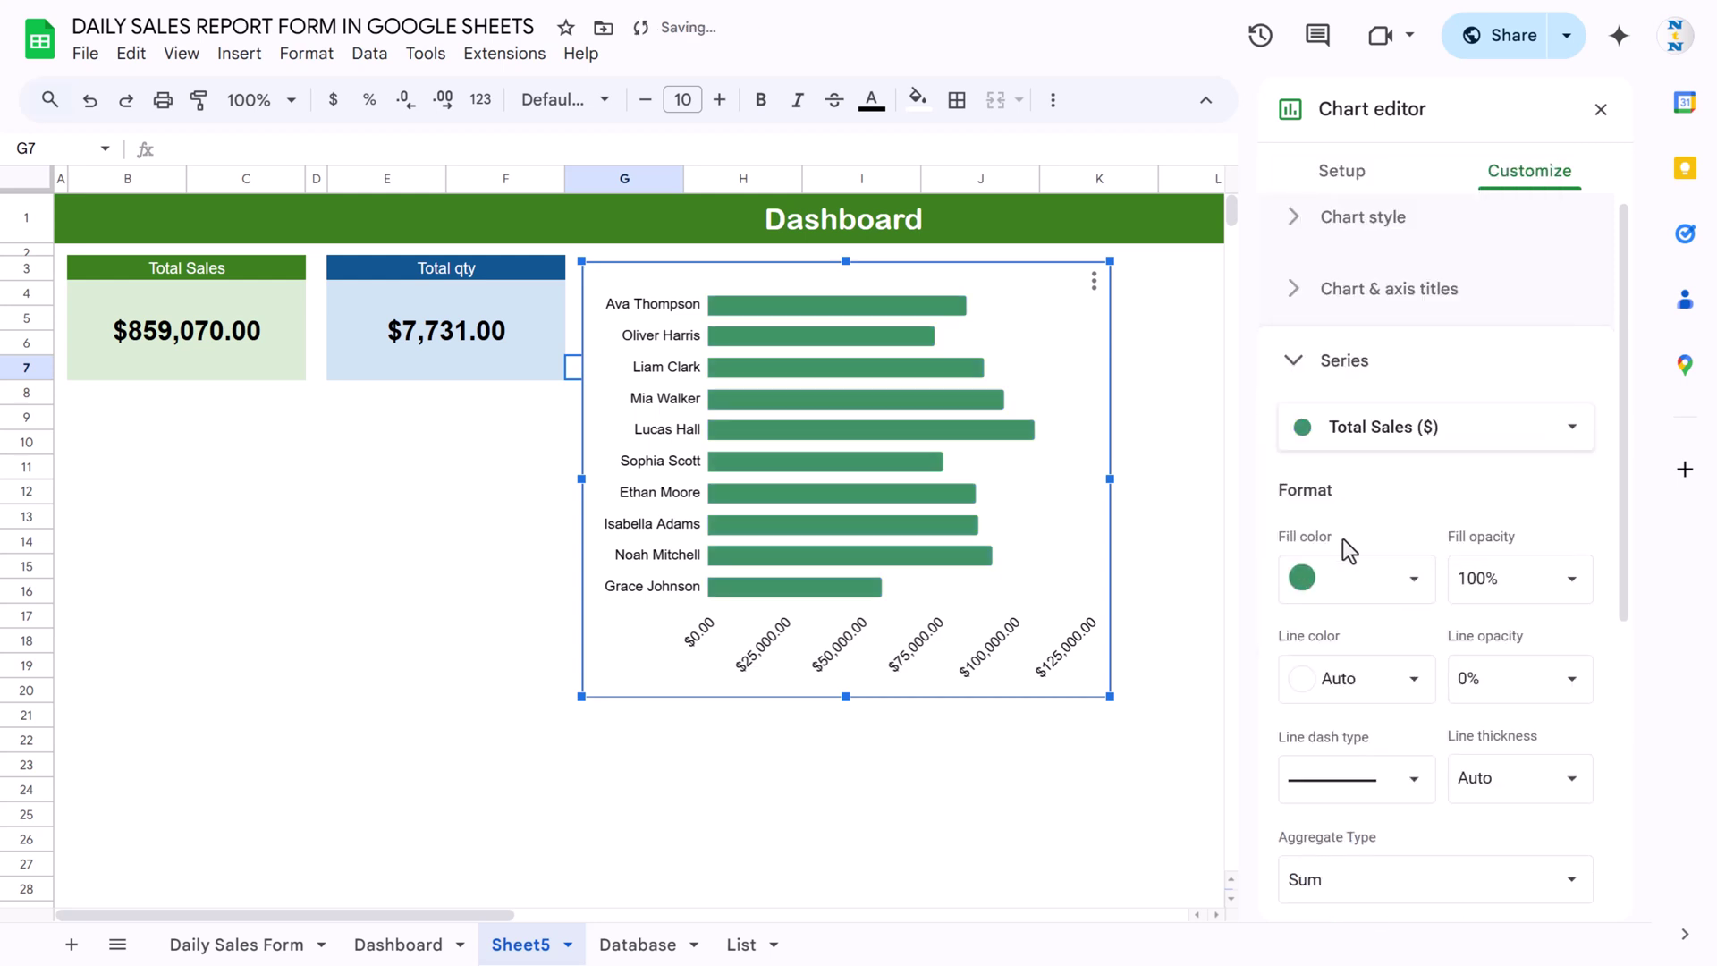
scroll(1401, 594, down, 5)
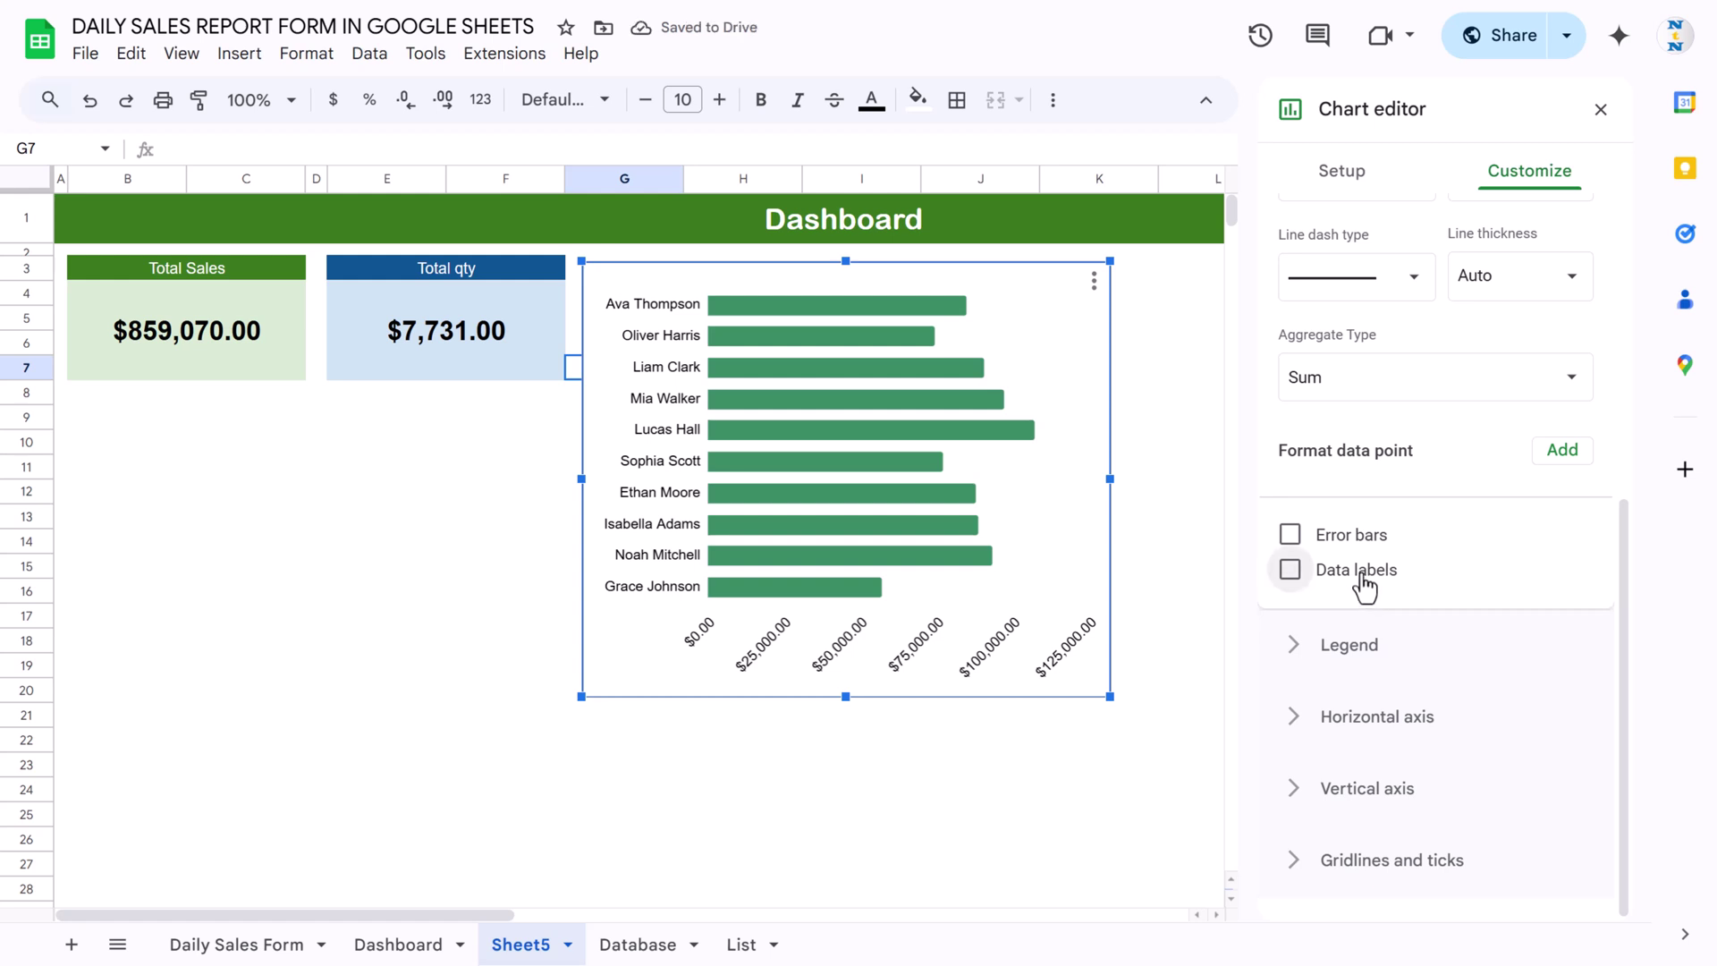
Show data labels on the bars, then make the chart shorter and nudge it into place.
click(1359, 583)
click(1601, 111)
click(885, 699)
drag(846, 698, 885, 670)
drag(987, 271, 981, 265)
Enter the chart title 'Total Sales by Sales Rep.'.
double_click(1028, 286)
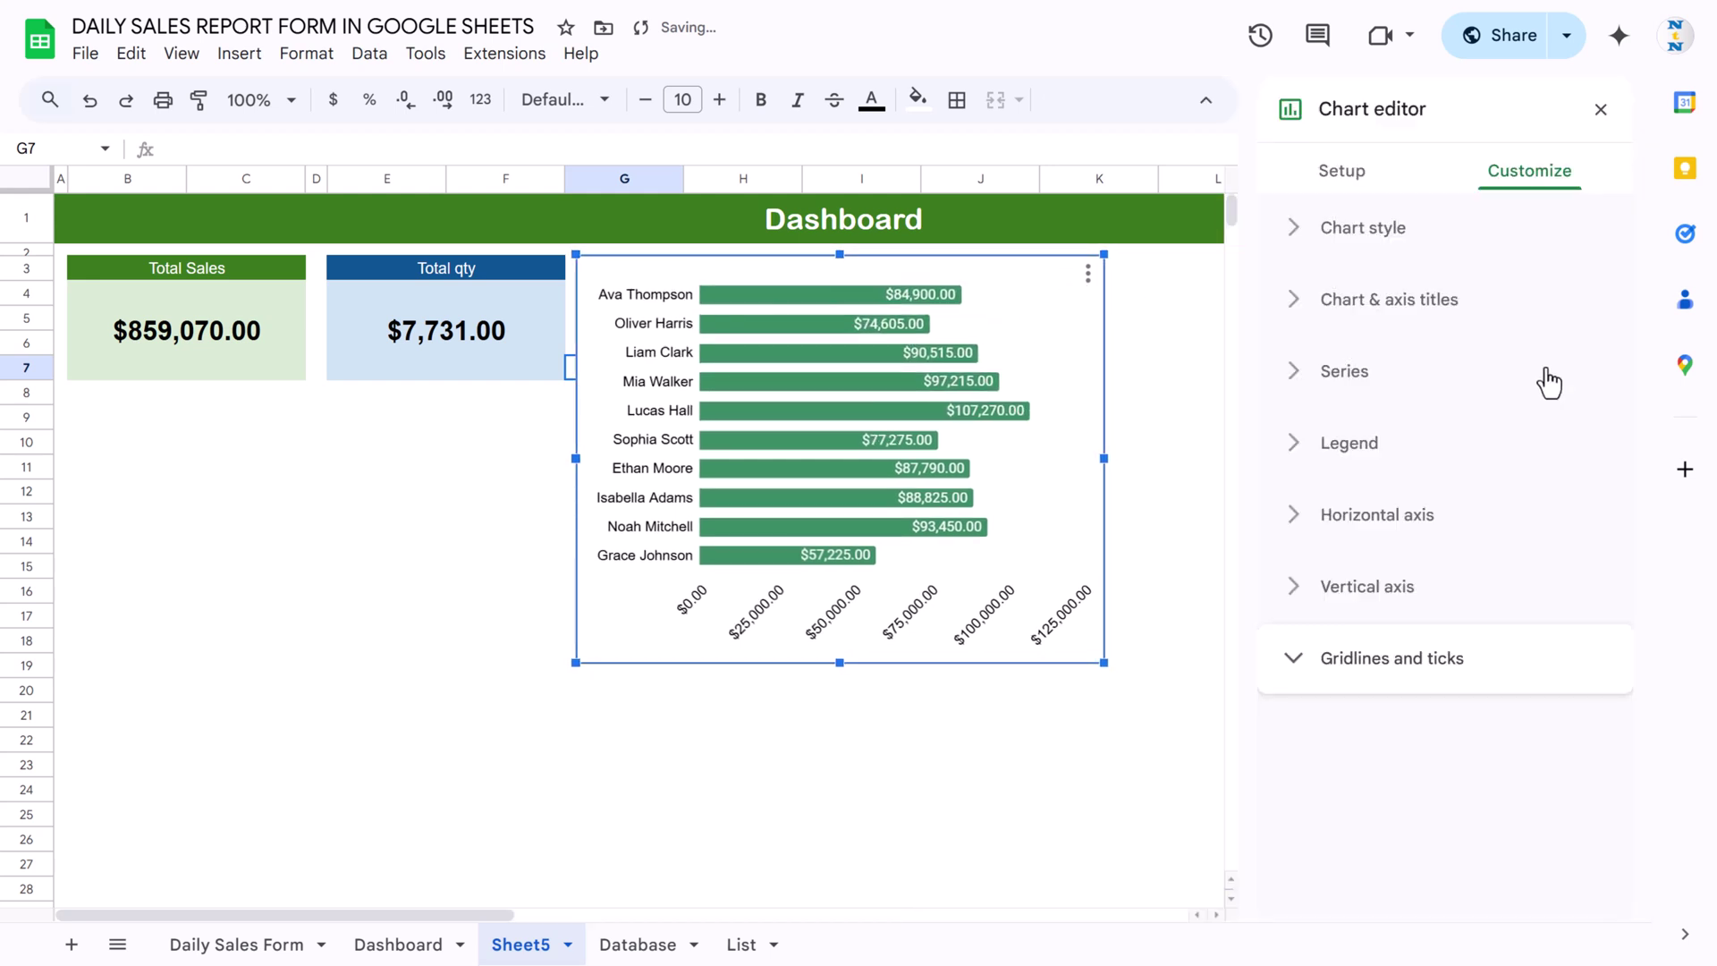
click(1421, 324)
click(1363, 476)
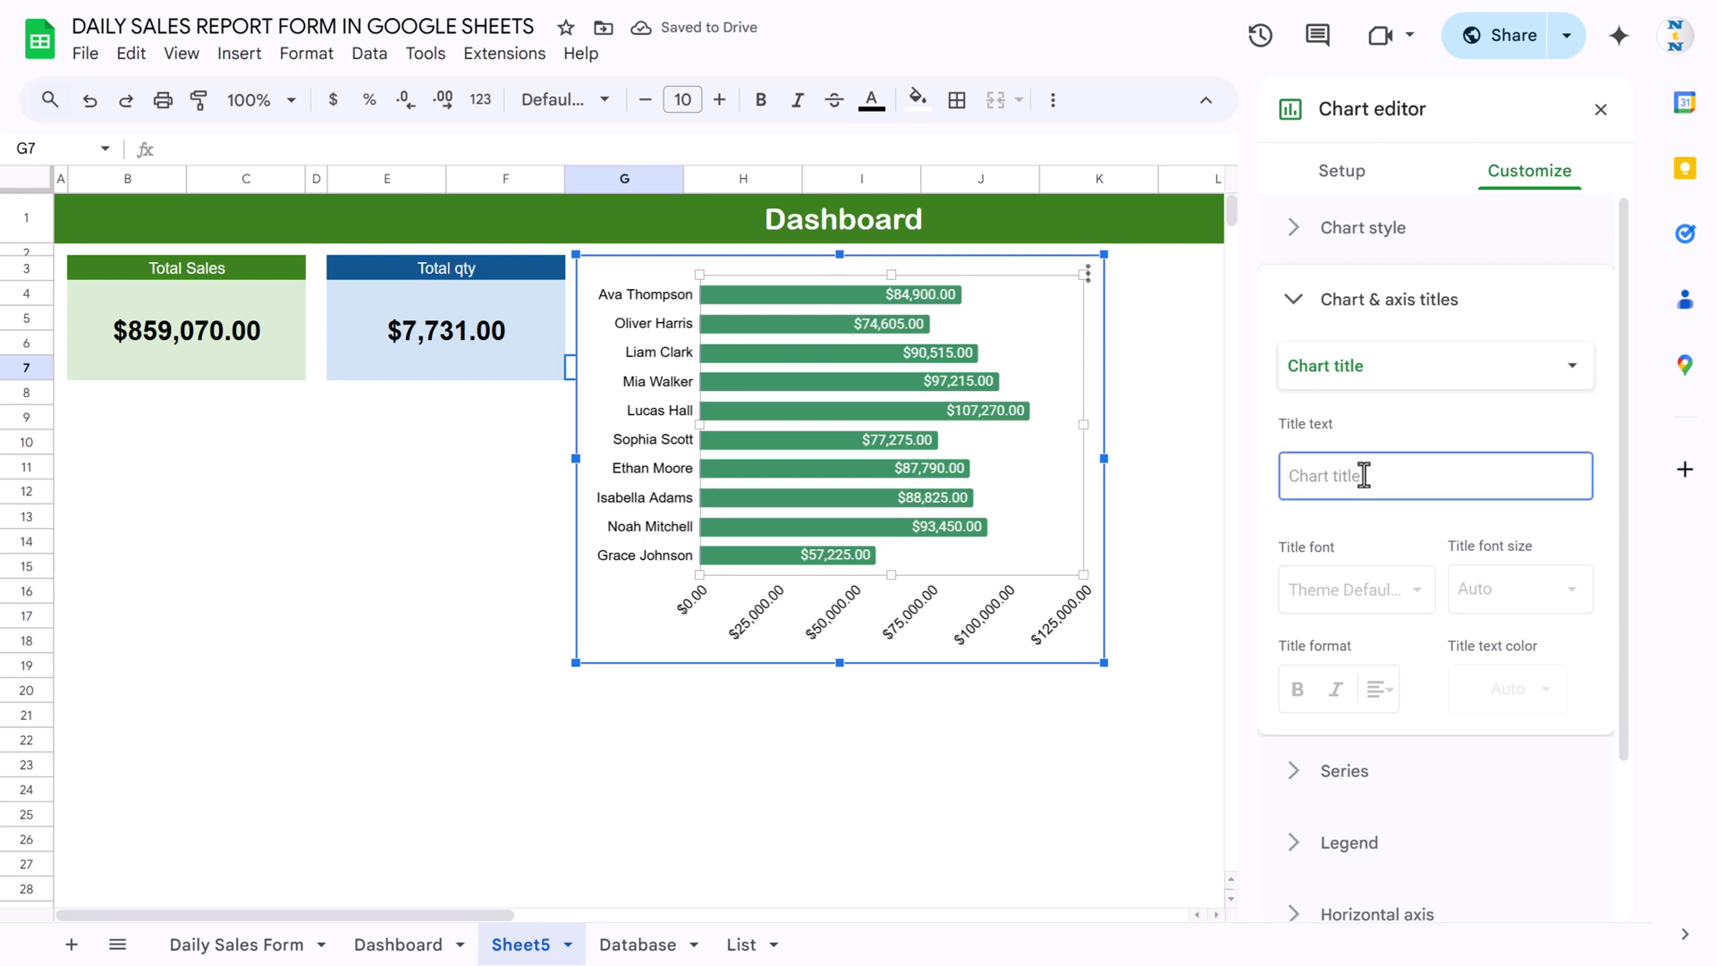
text(total)
key(BackSpace)
key(BackSpace)
text(Total Sales by Sales Rep.)
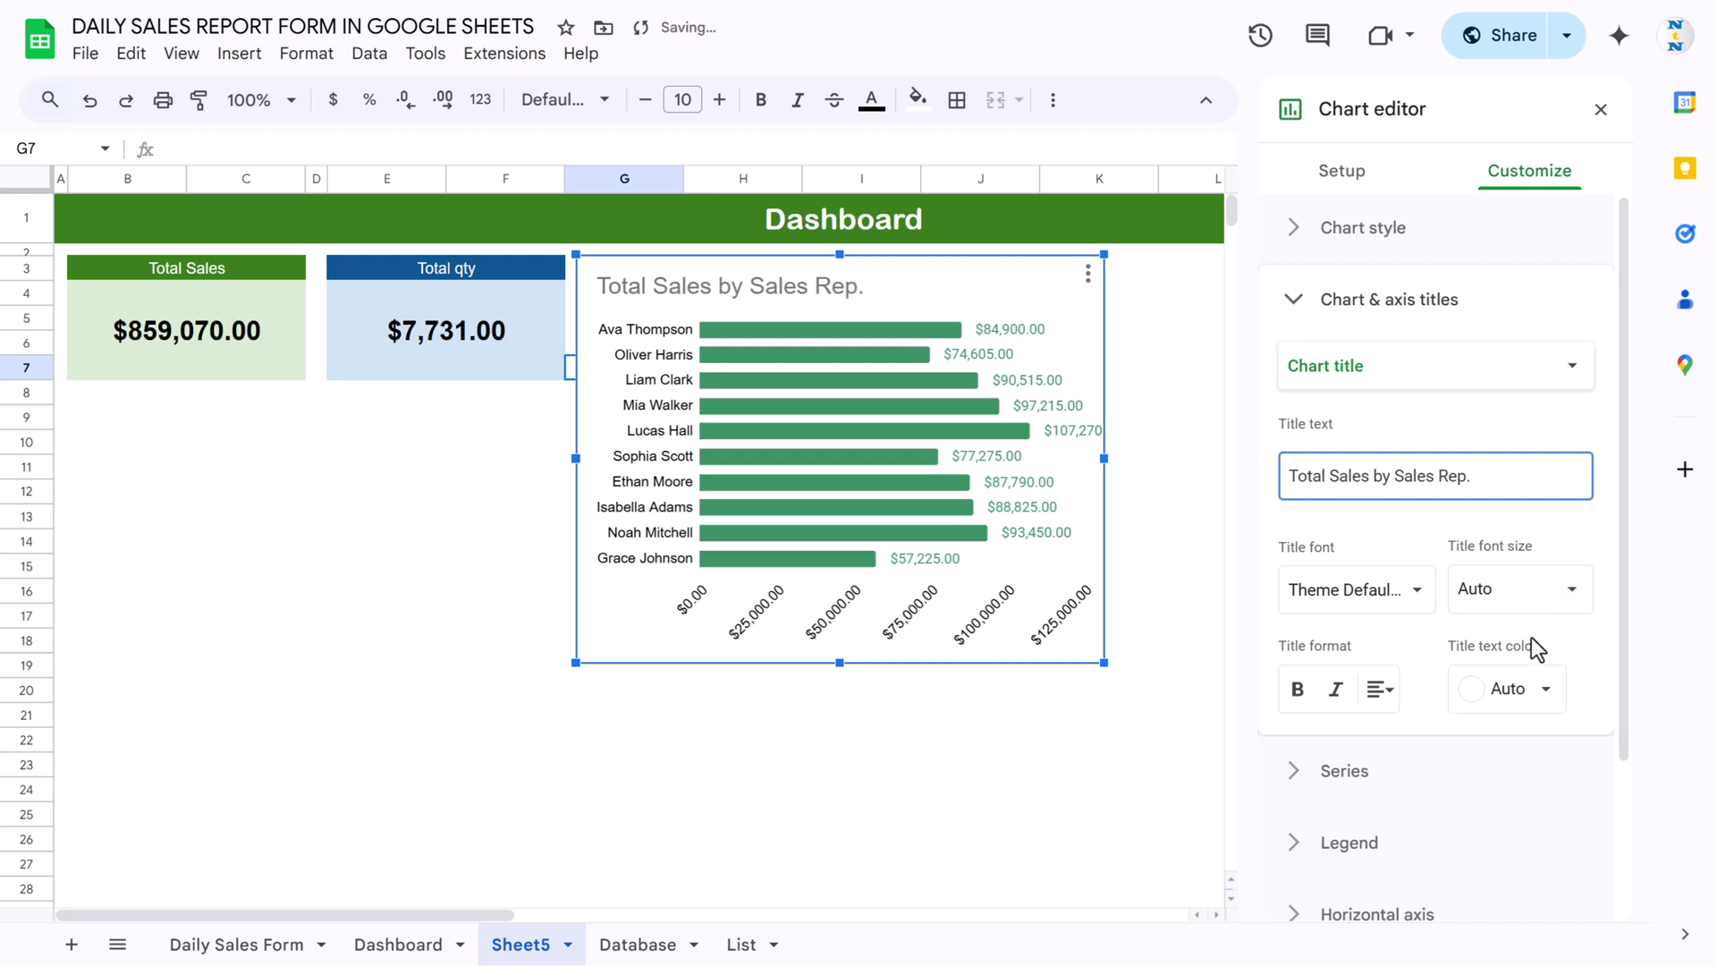
Format the chart title as 14-point, centred, black text, then go to the Dashboard sheet.
click(1569, 589)
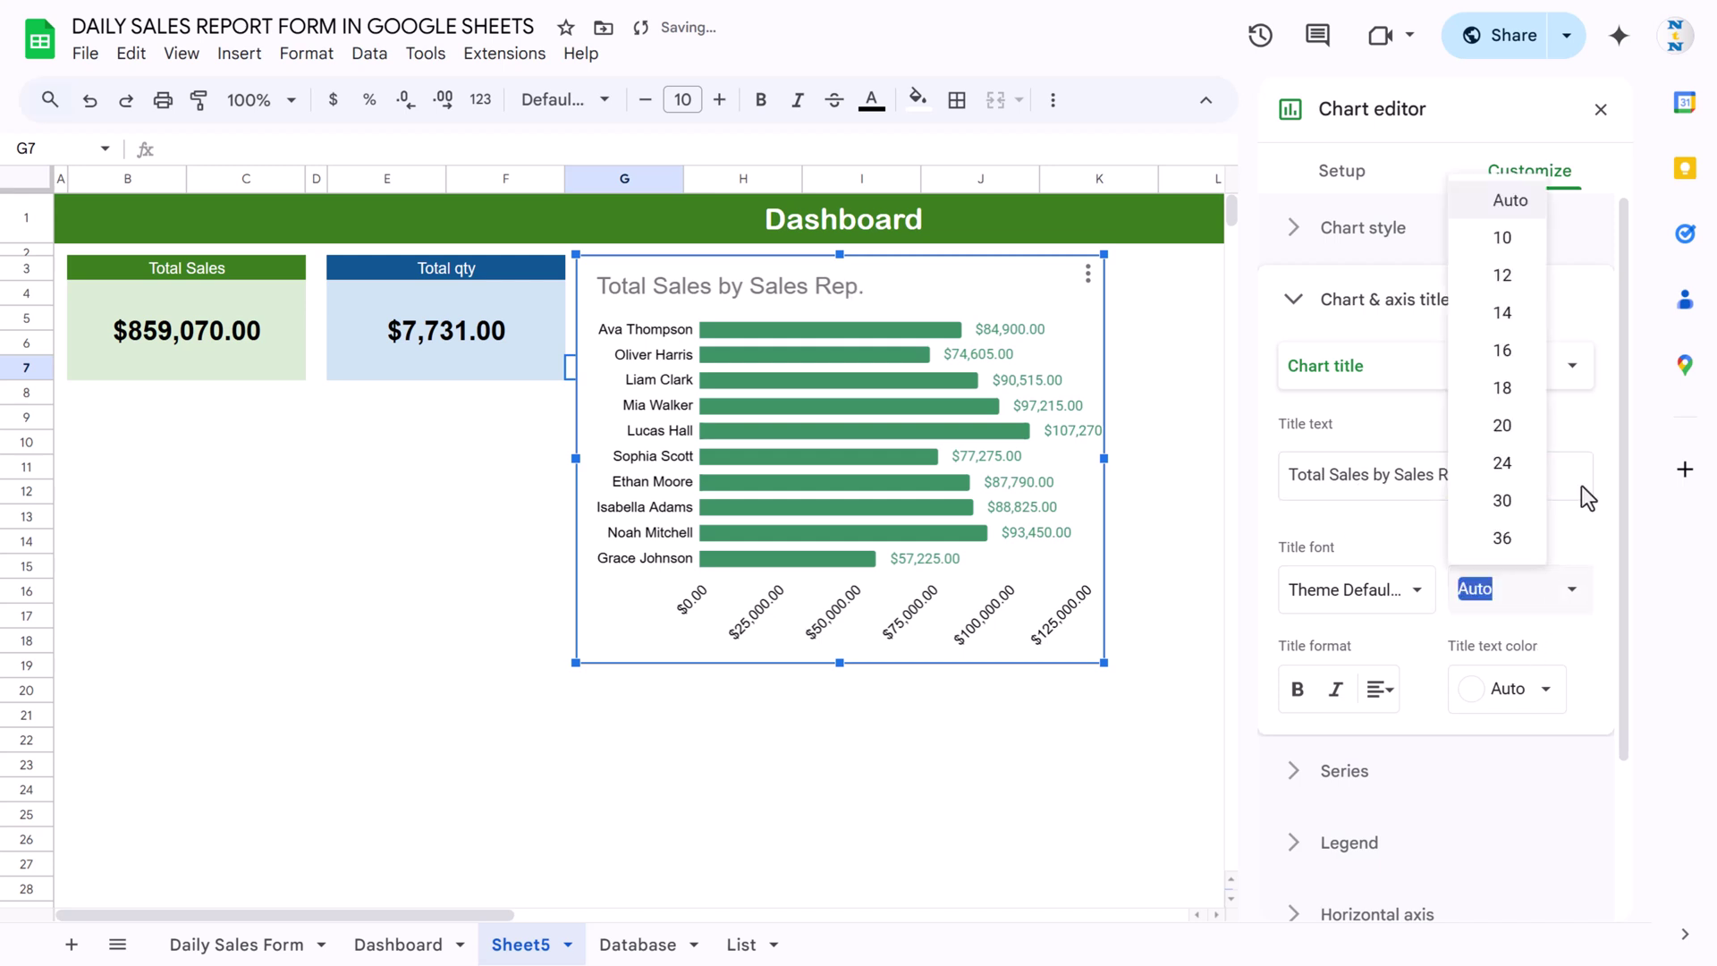
click(1503, 315)
click(1393, 690)
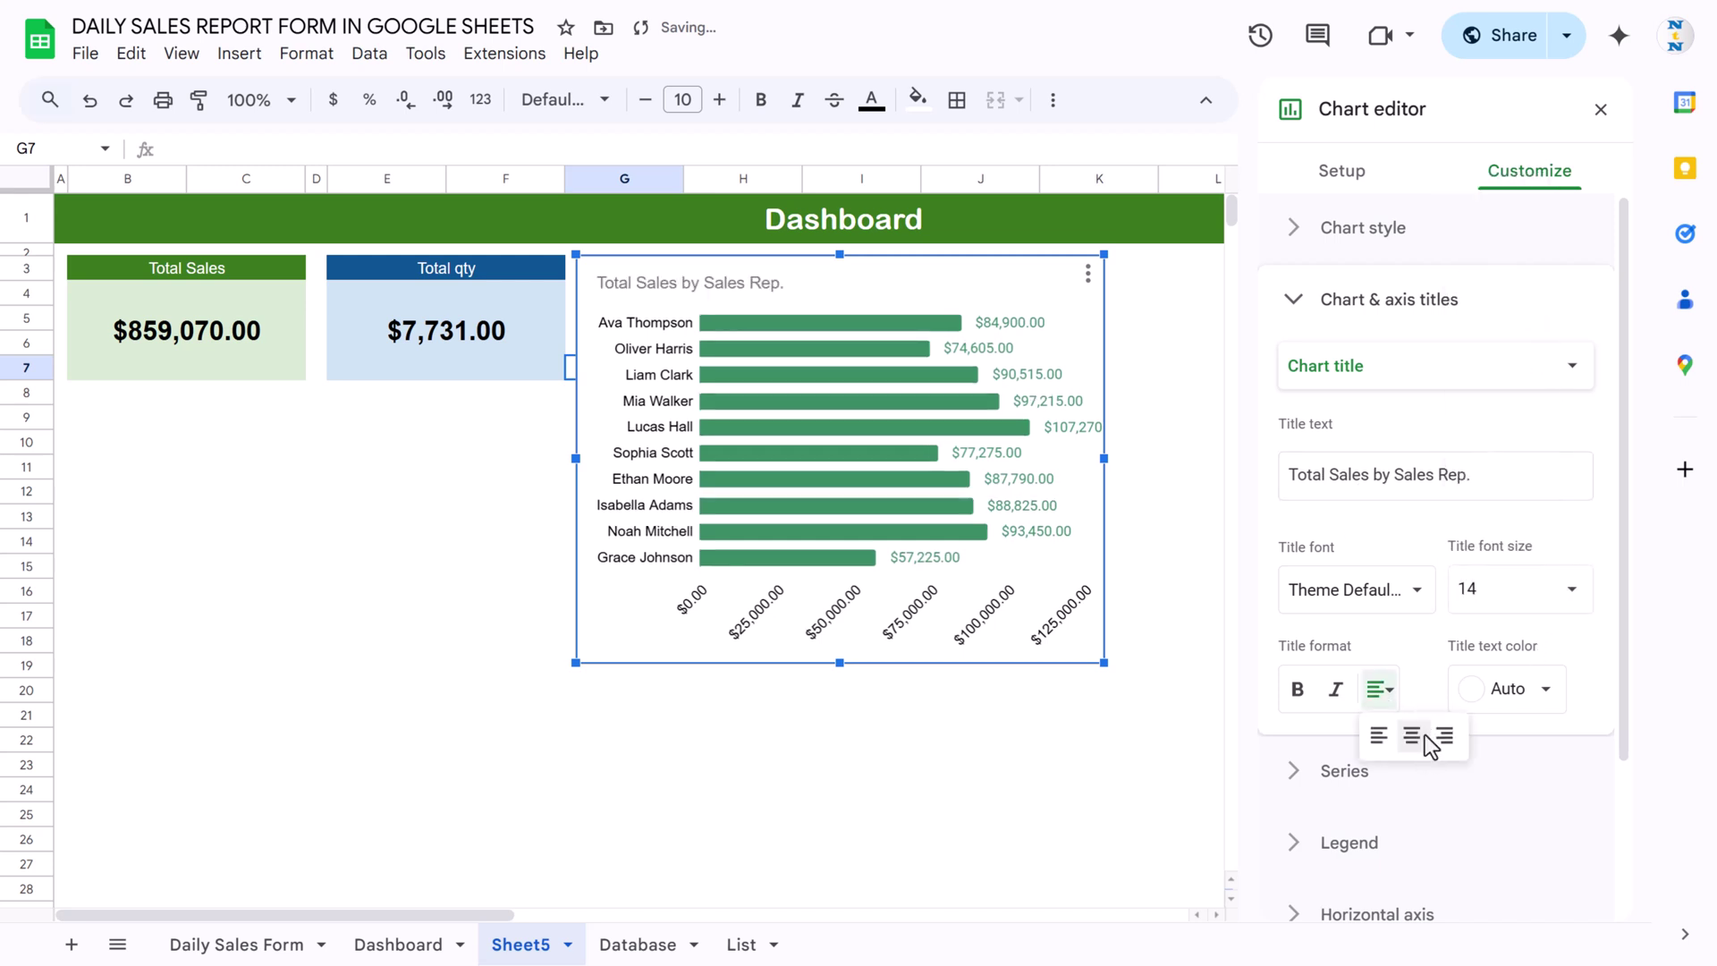
click(1411, 736)
click(1545, 690)
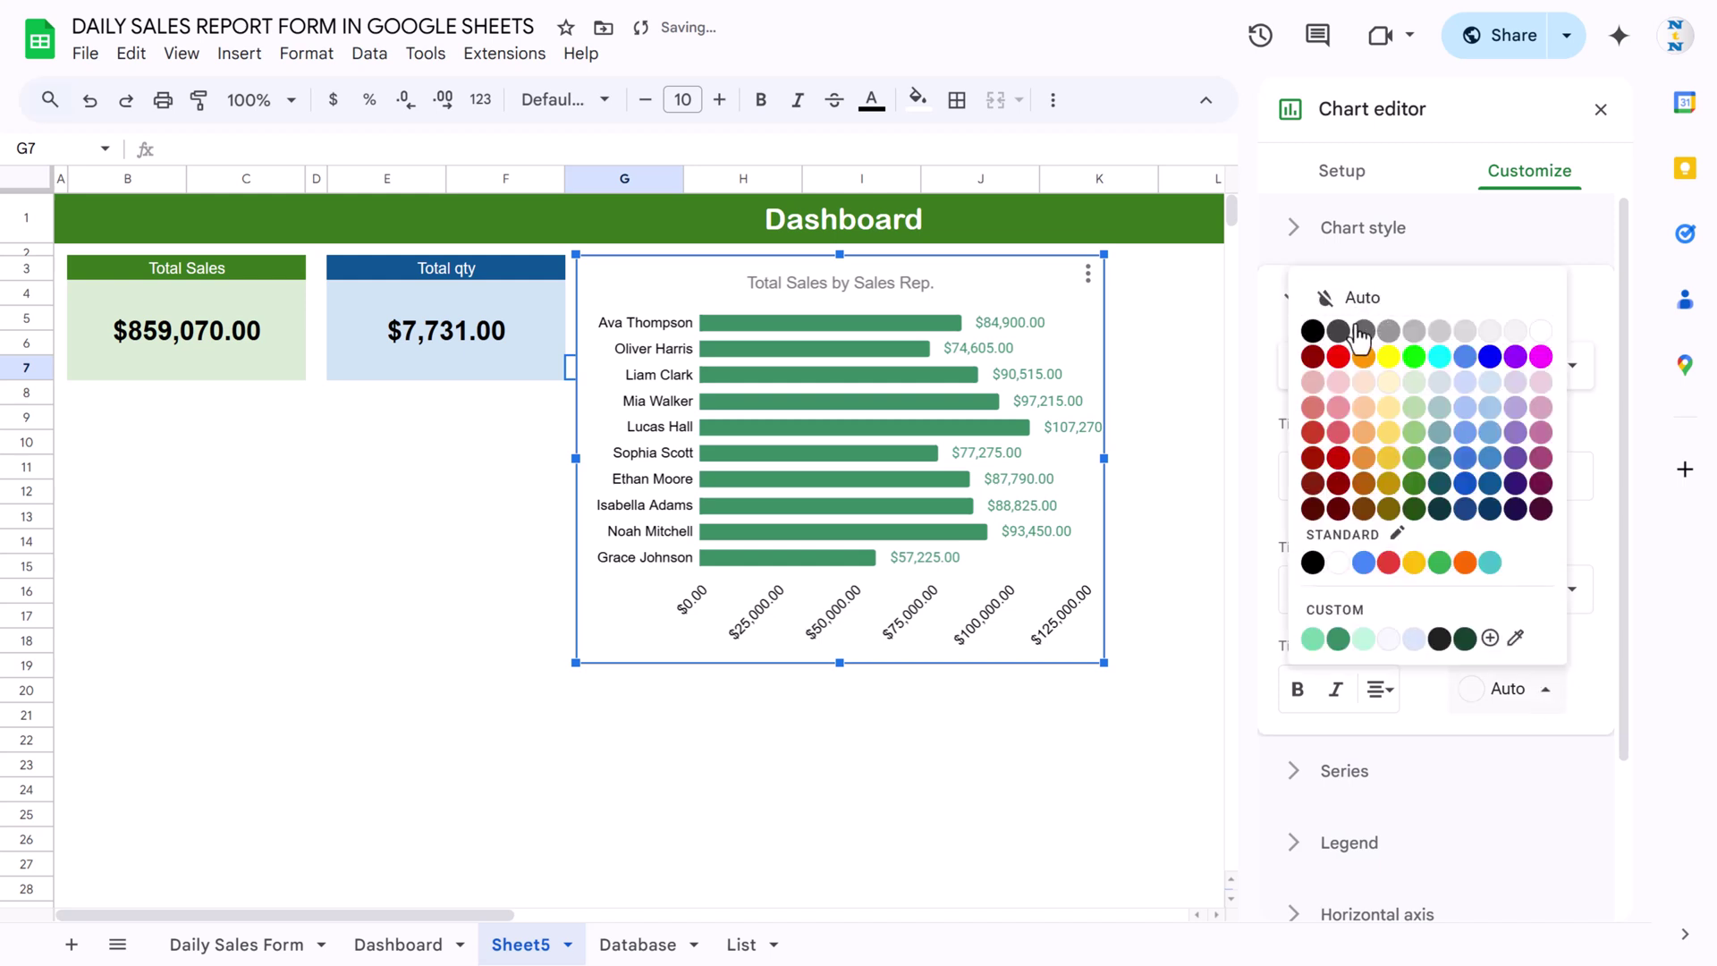
click(1312, 330)
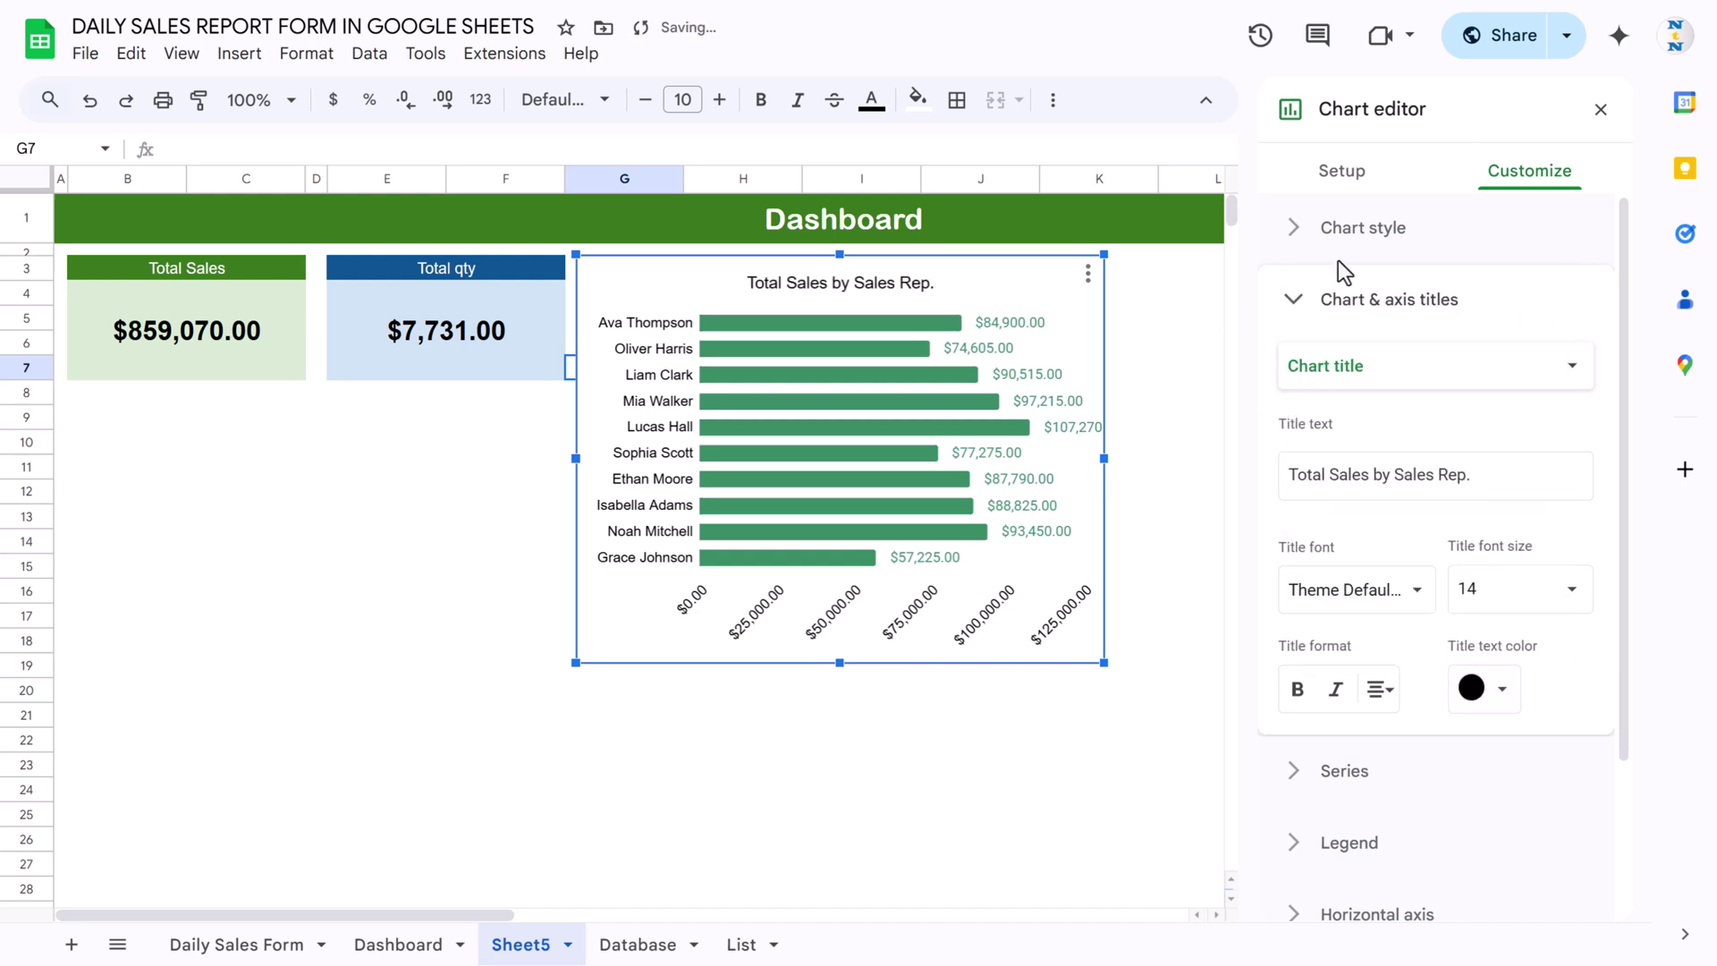
click(1131, 293)
click(398, 946)
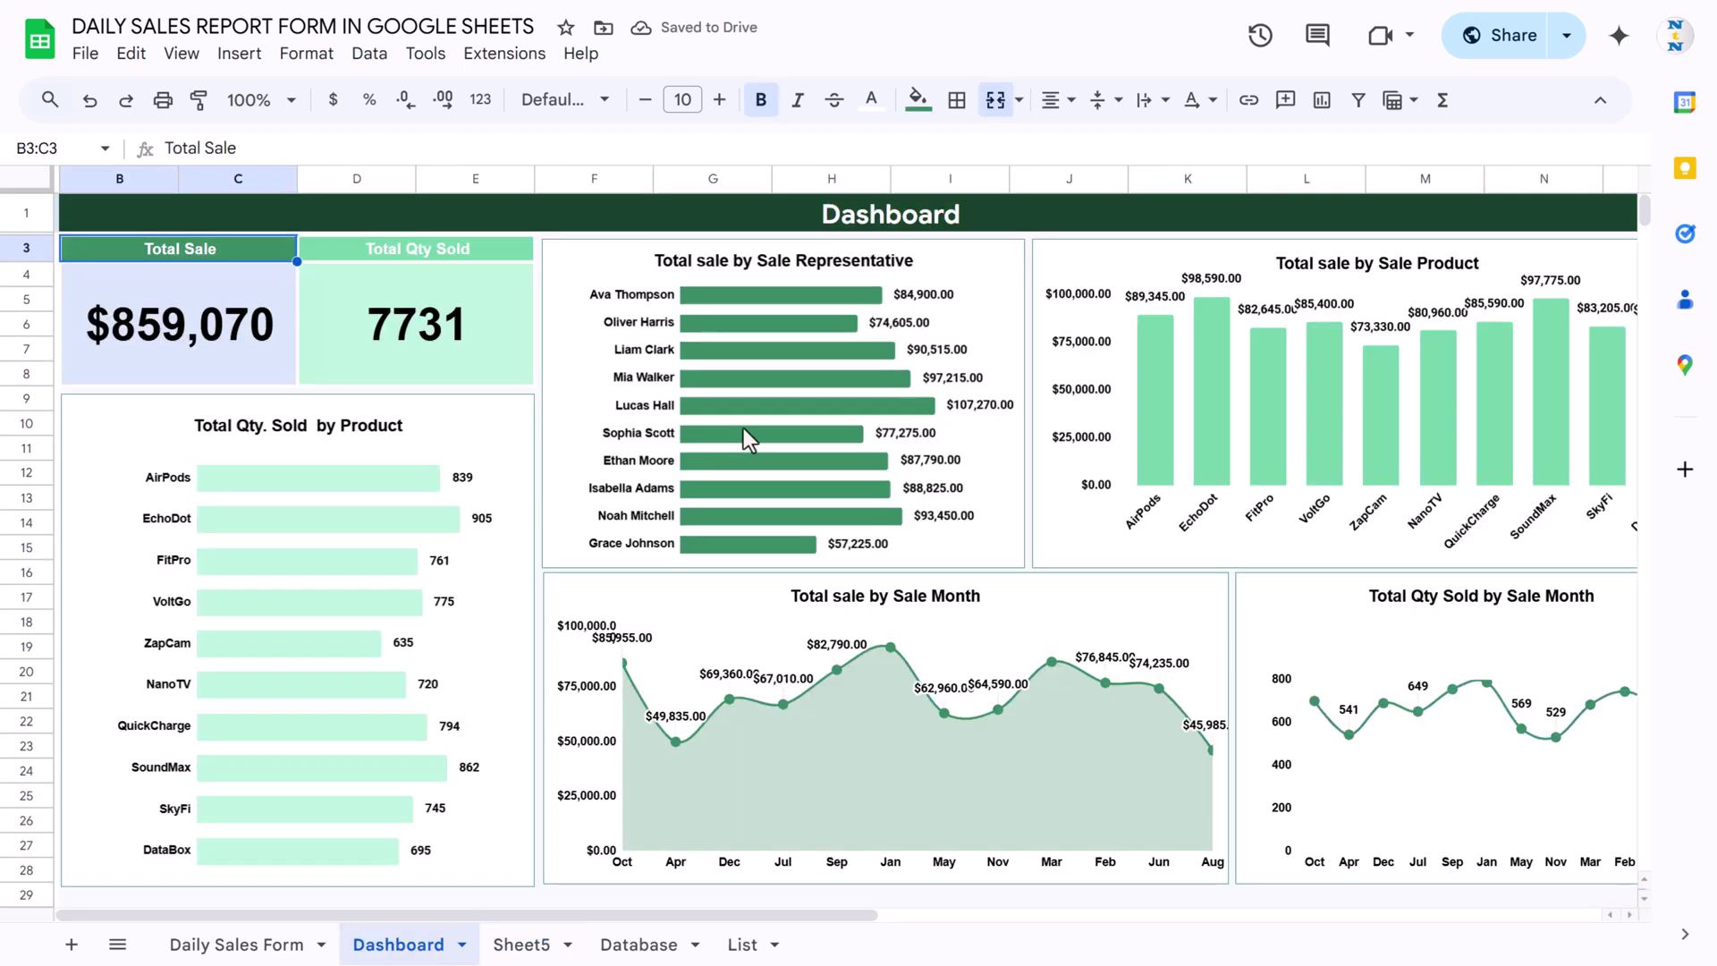
Paste a copy of the sales-rep bar chart at L3, beside the original.
click(522, 945)
click(985, 272)
key(ctrl+c)
click(1205, 270)
key(ctrl+v)
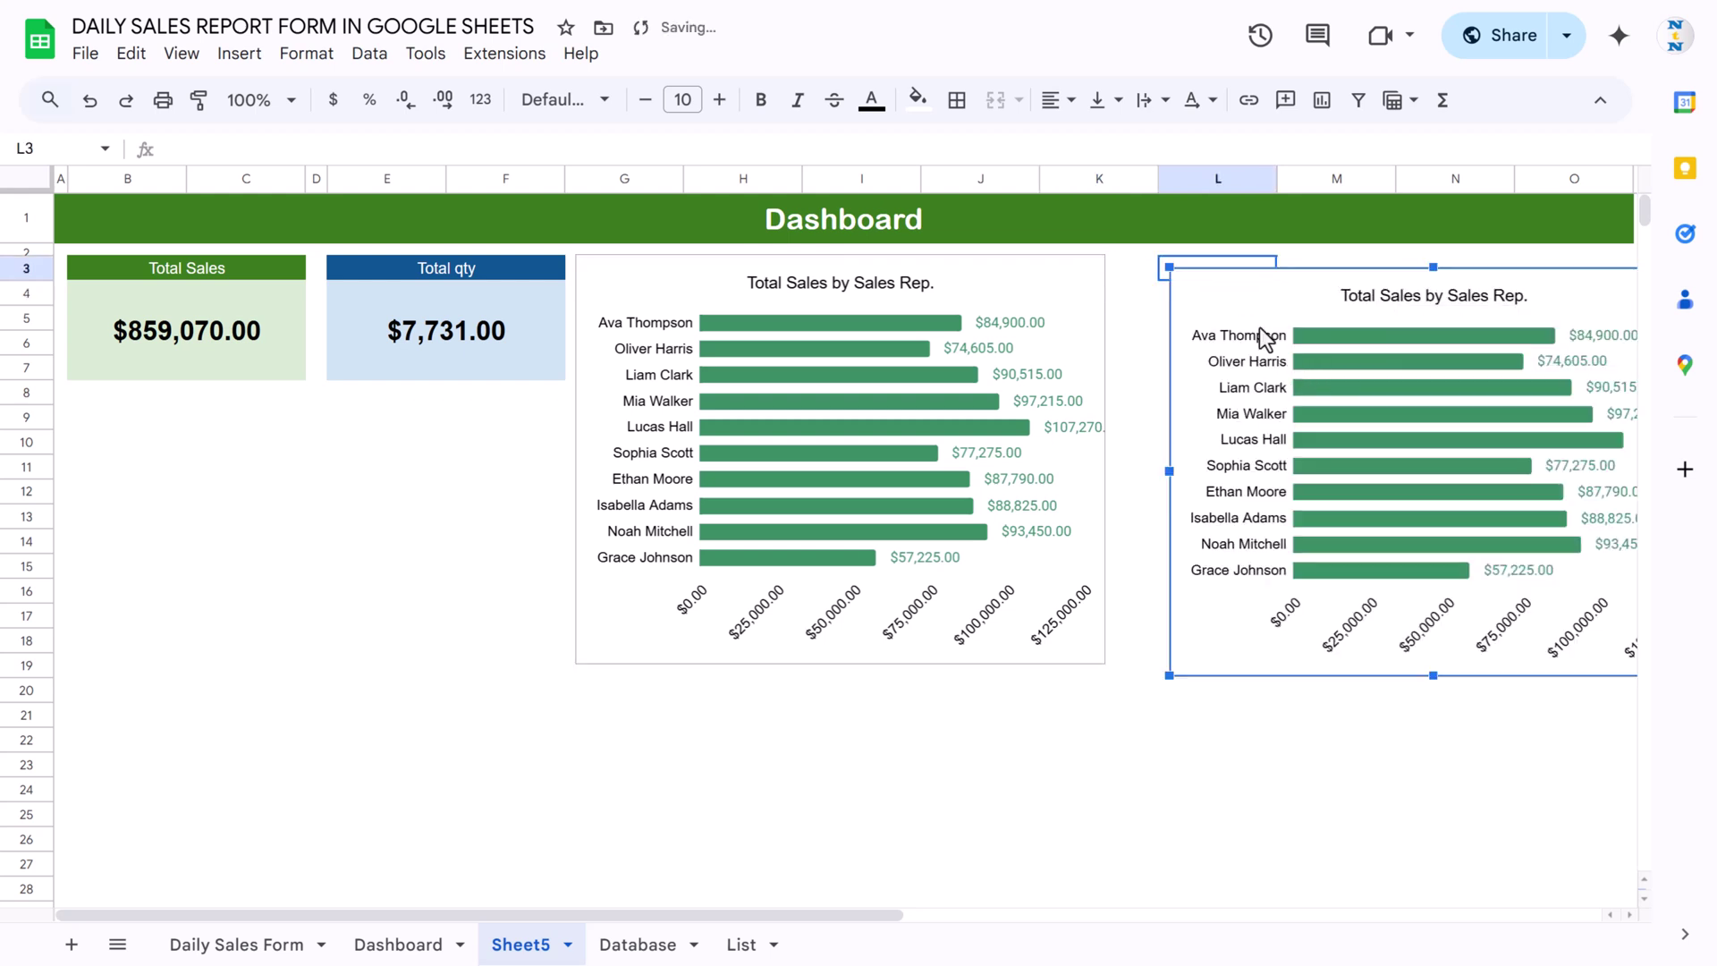
drag(1273, 277, 1212, 273)
Replace the copy's first data range with Database column D, Product Name.
double_click(1600, 429)
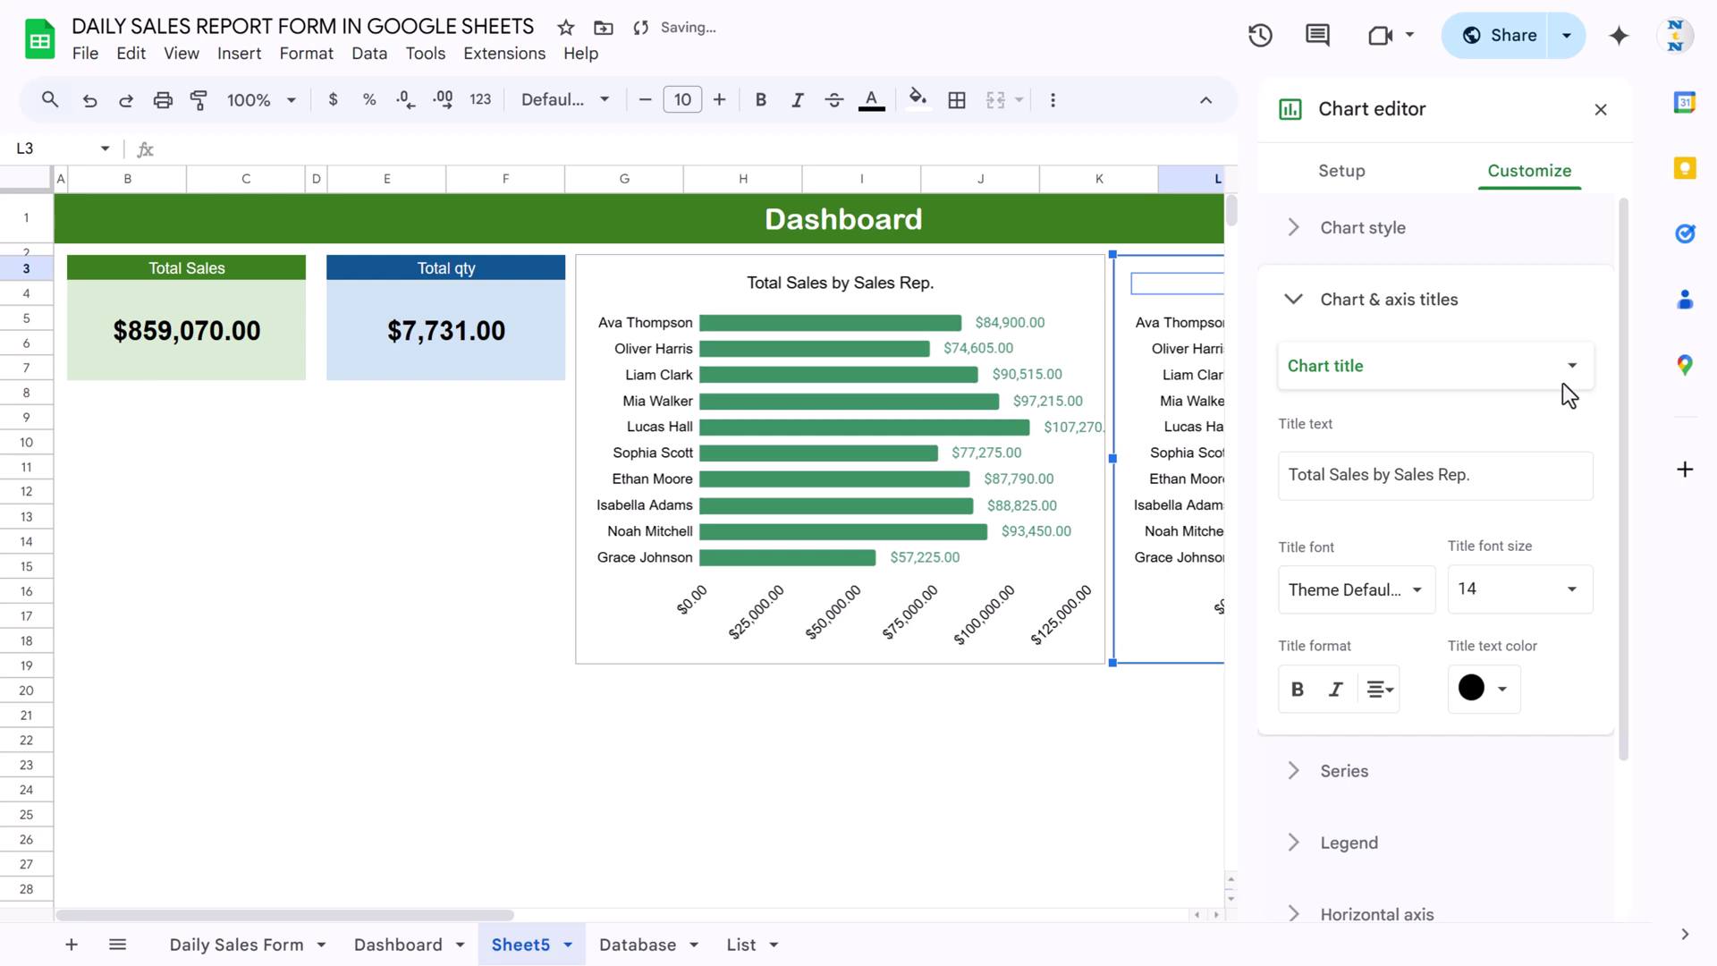
click(1346, 171)
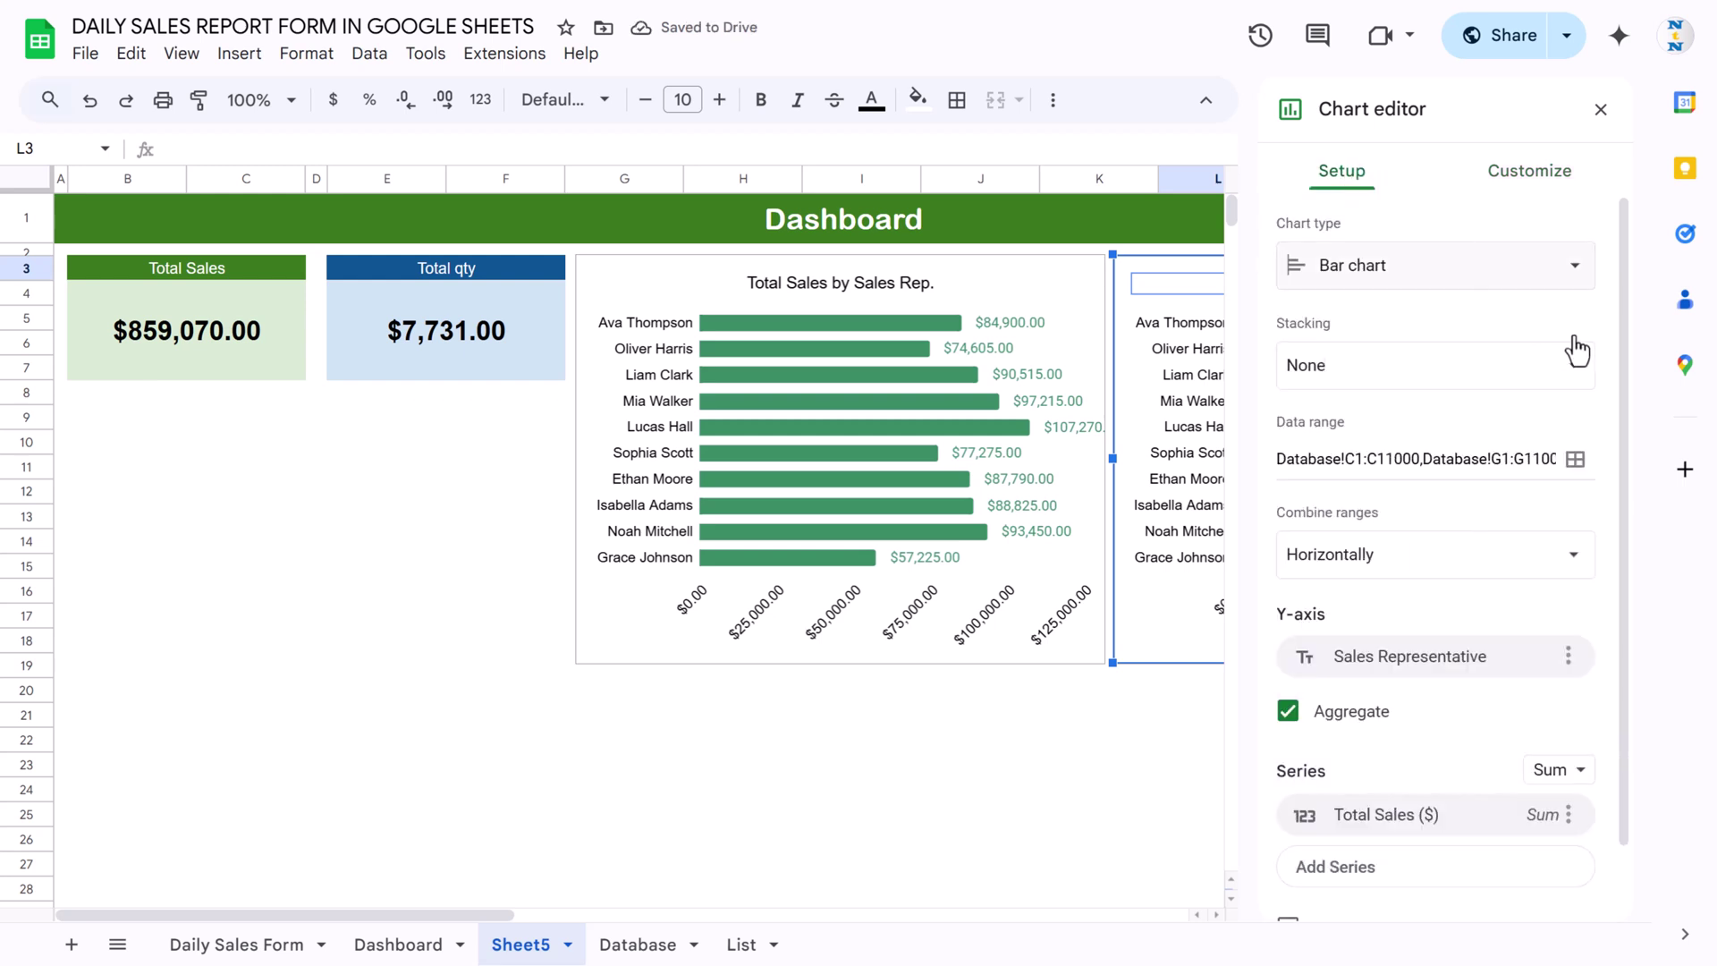
click(1573, 458)
click(889, 364)
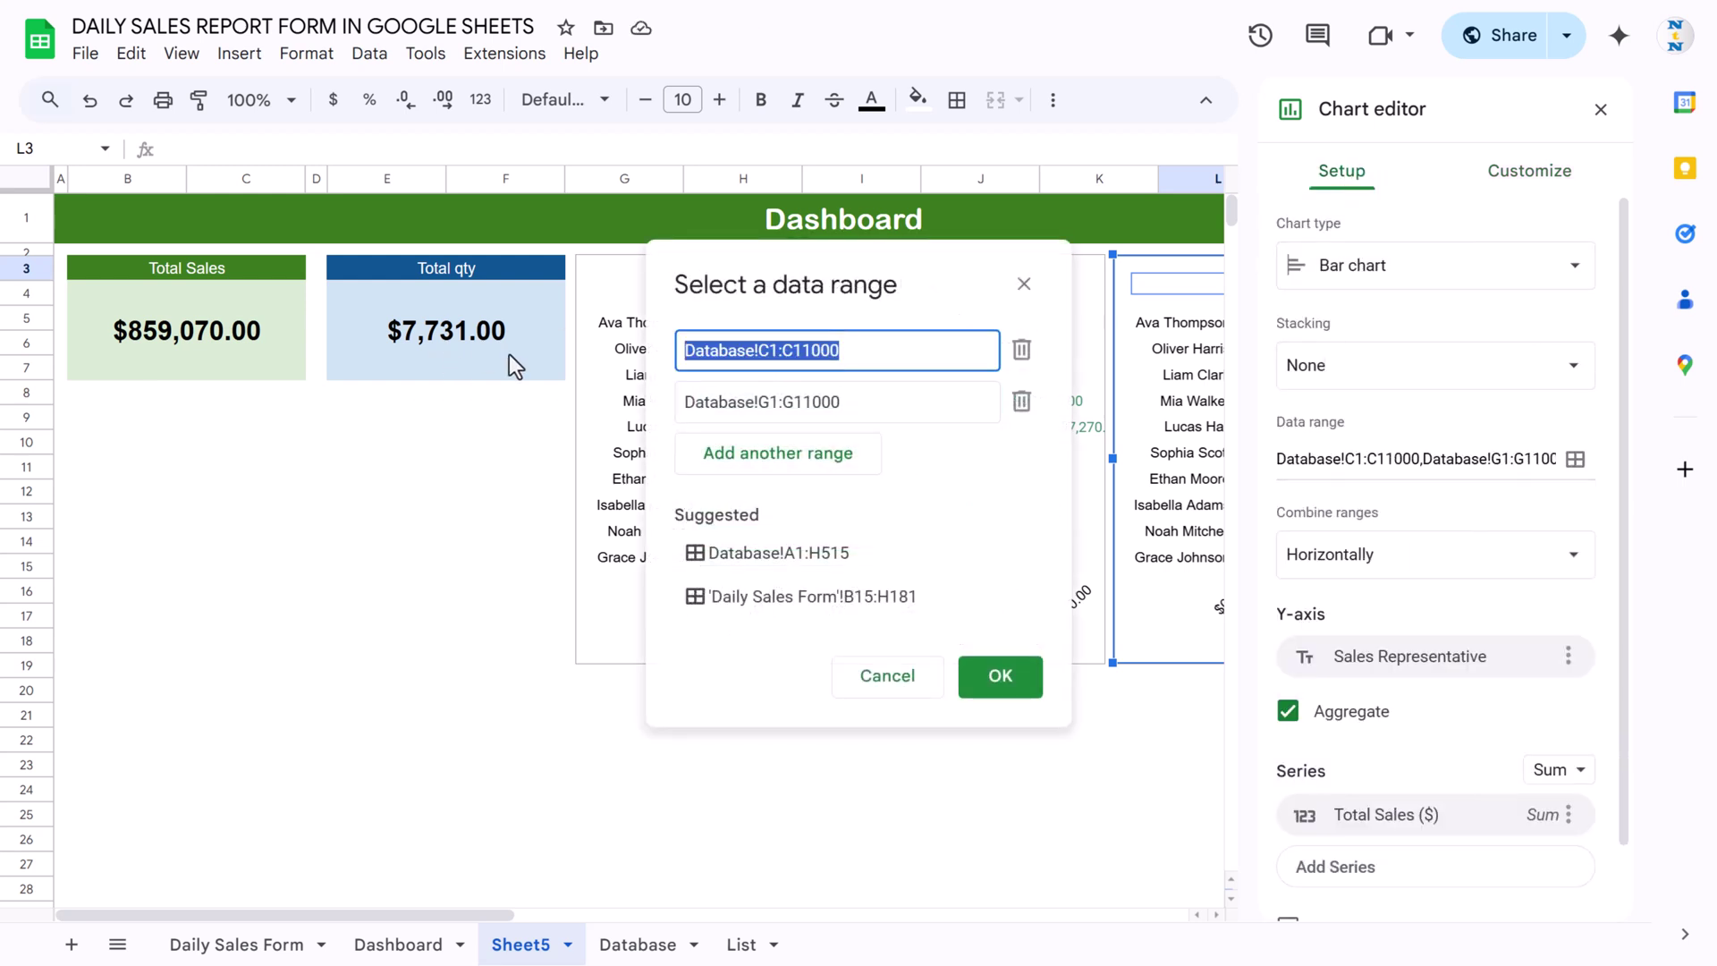
key(BackSpace)
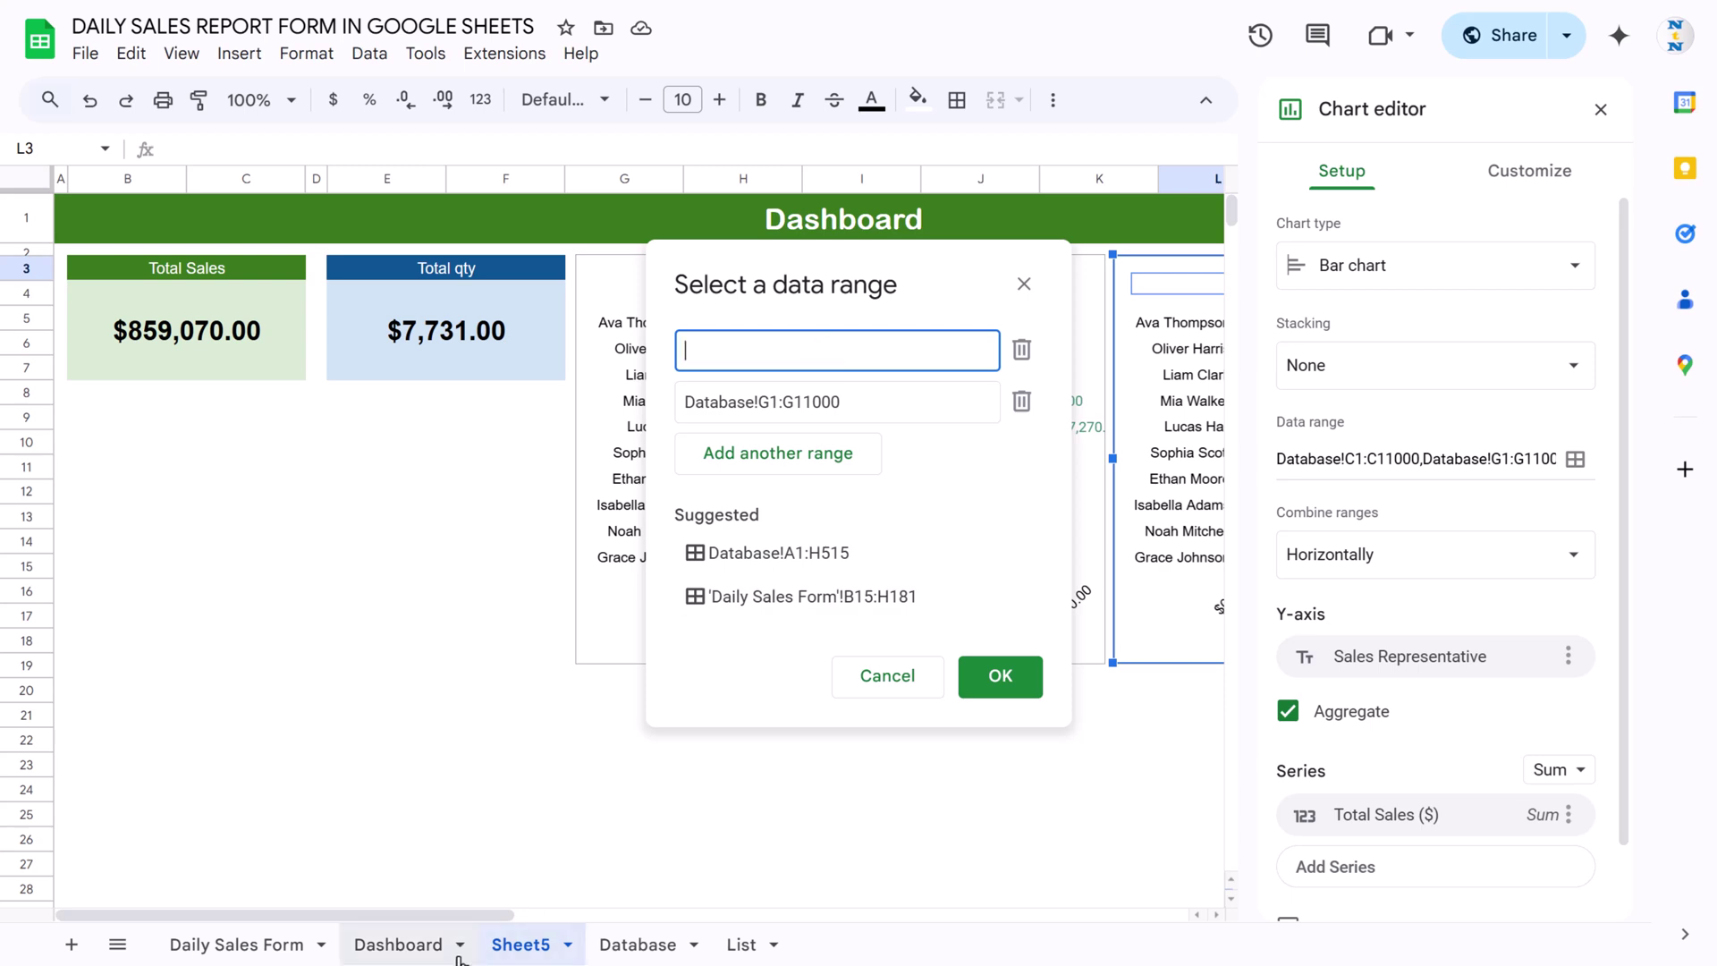
click(638, 945)
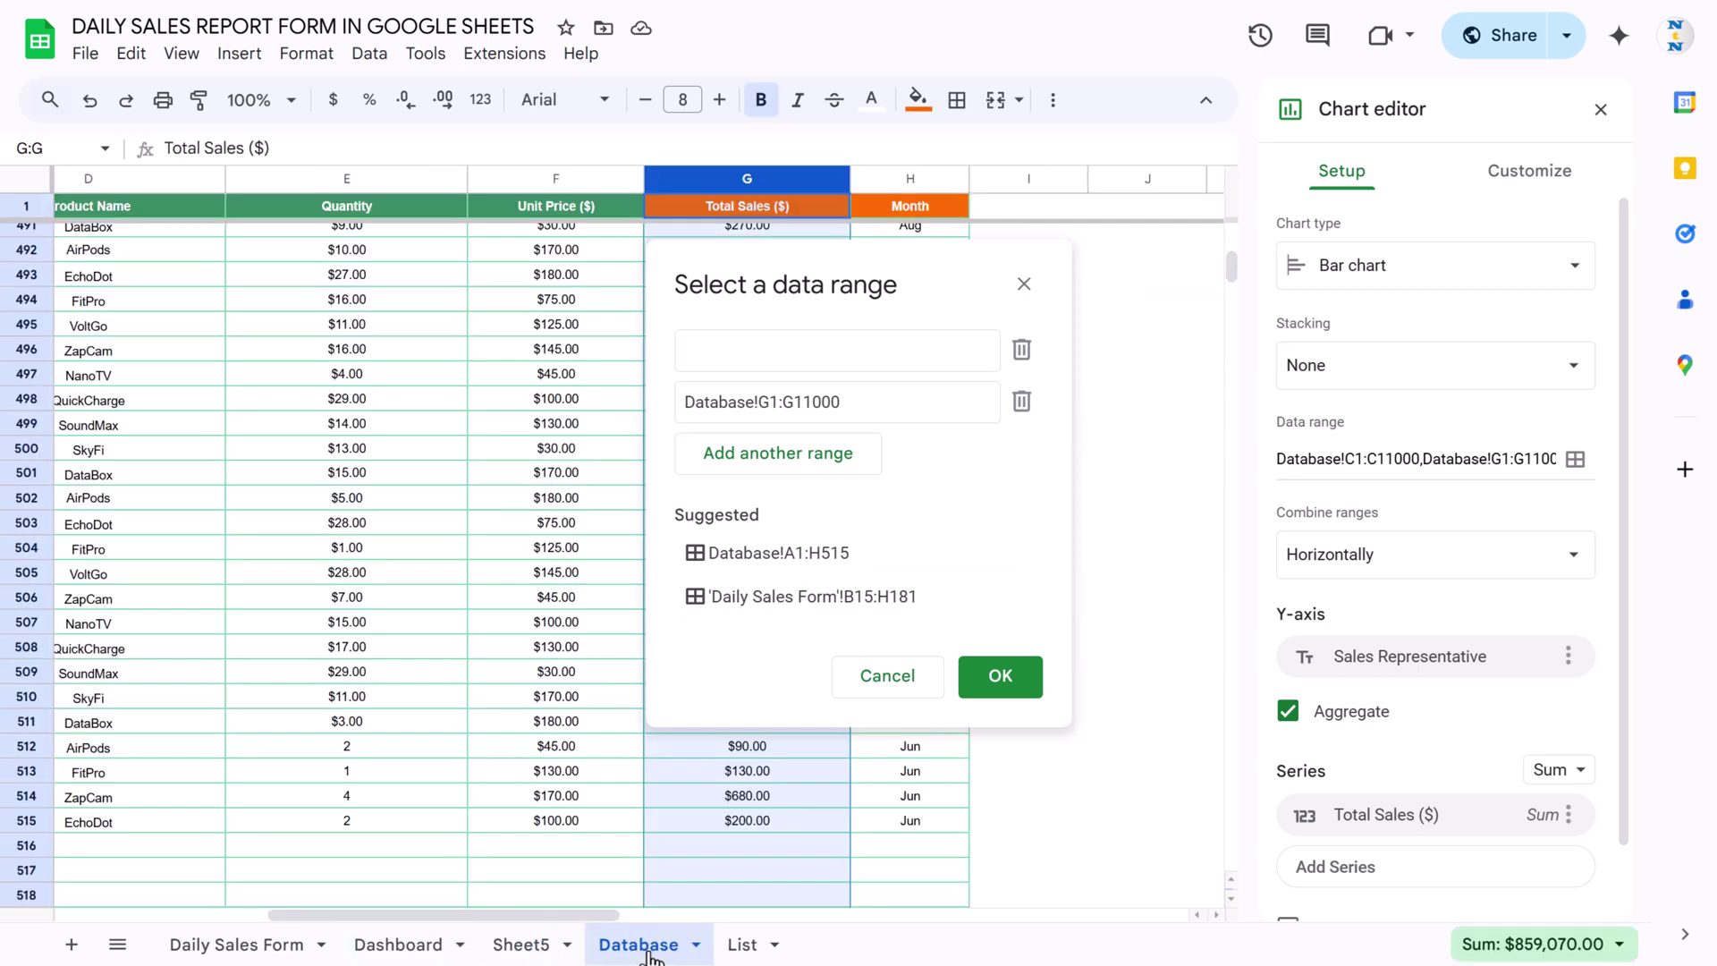
click(437, 899)
drag(432, 915, 321, 910)
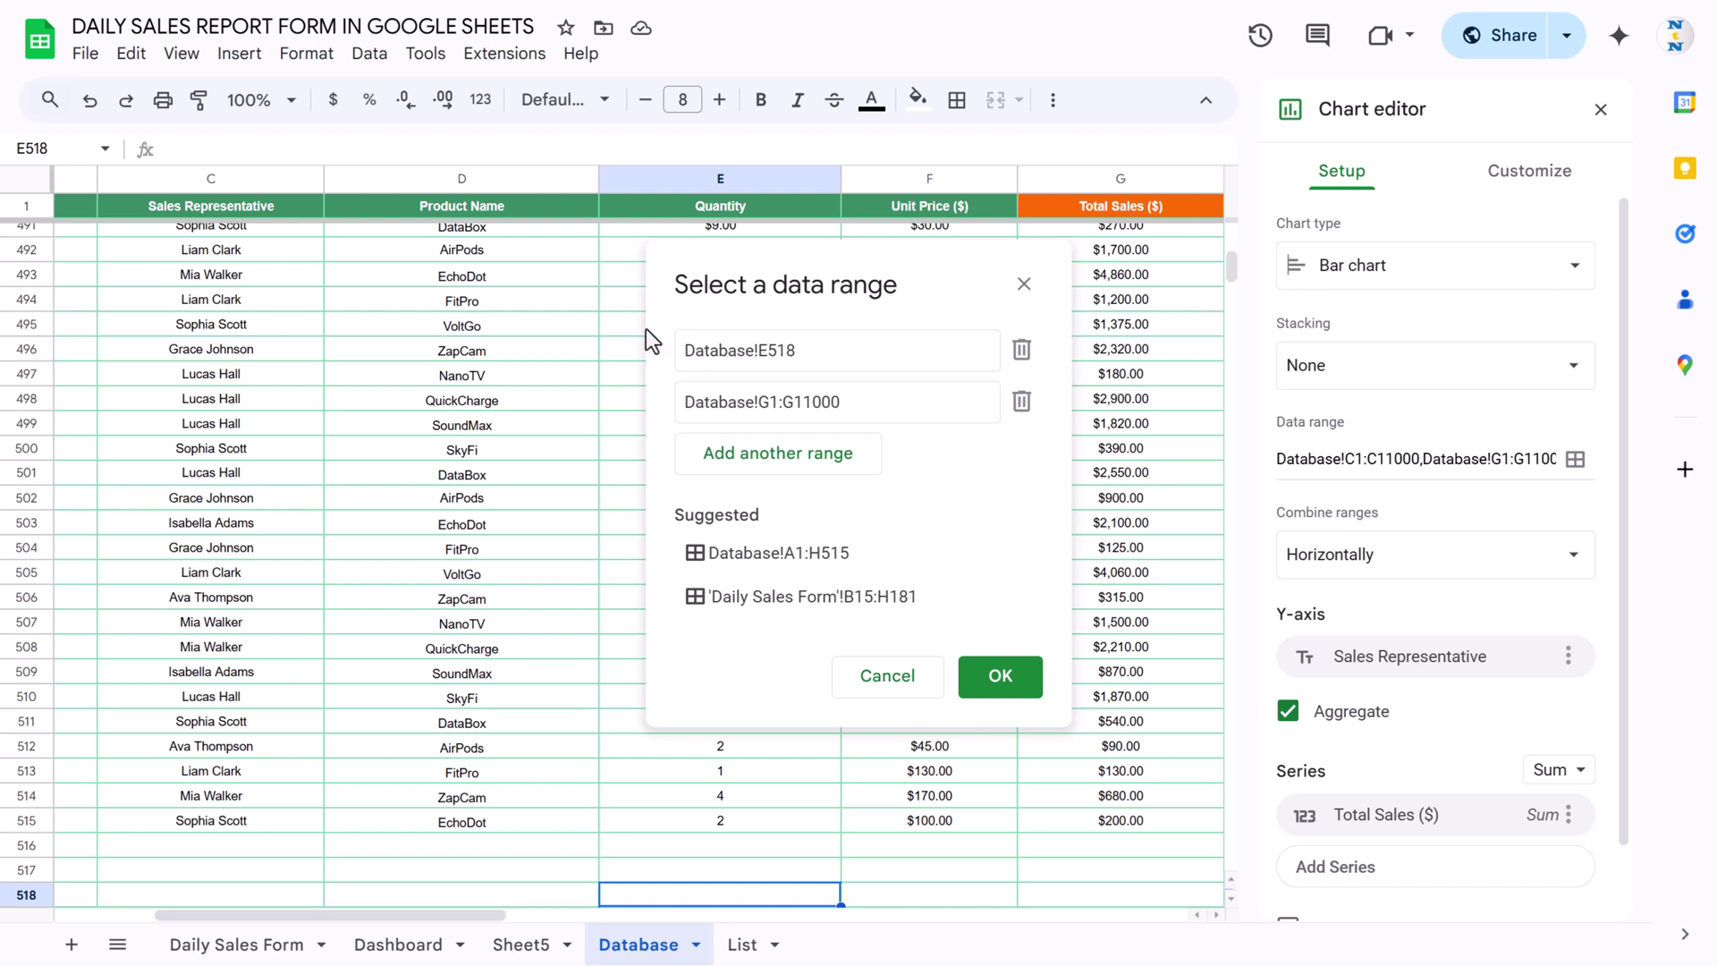
click(813, 349)
key(BackSpace)
click(491, 175)
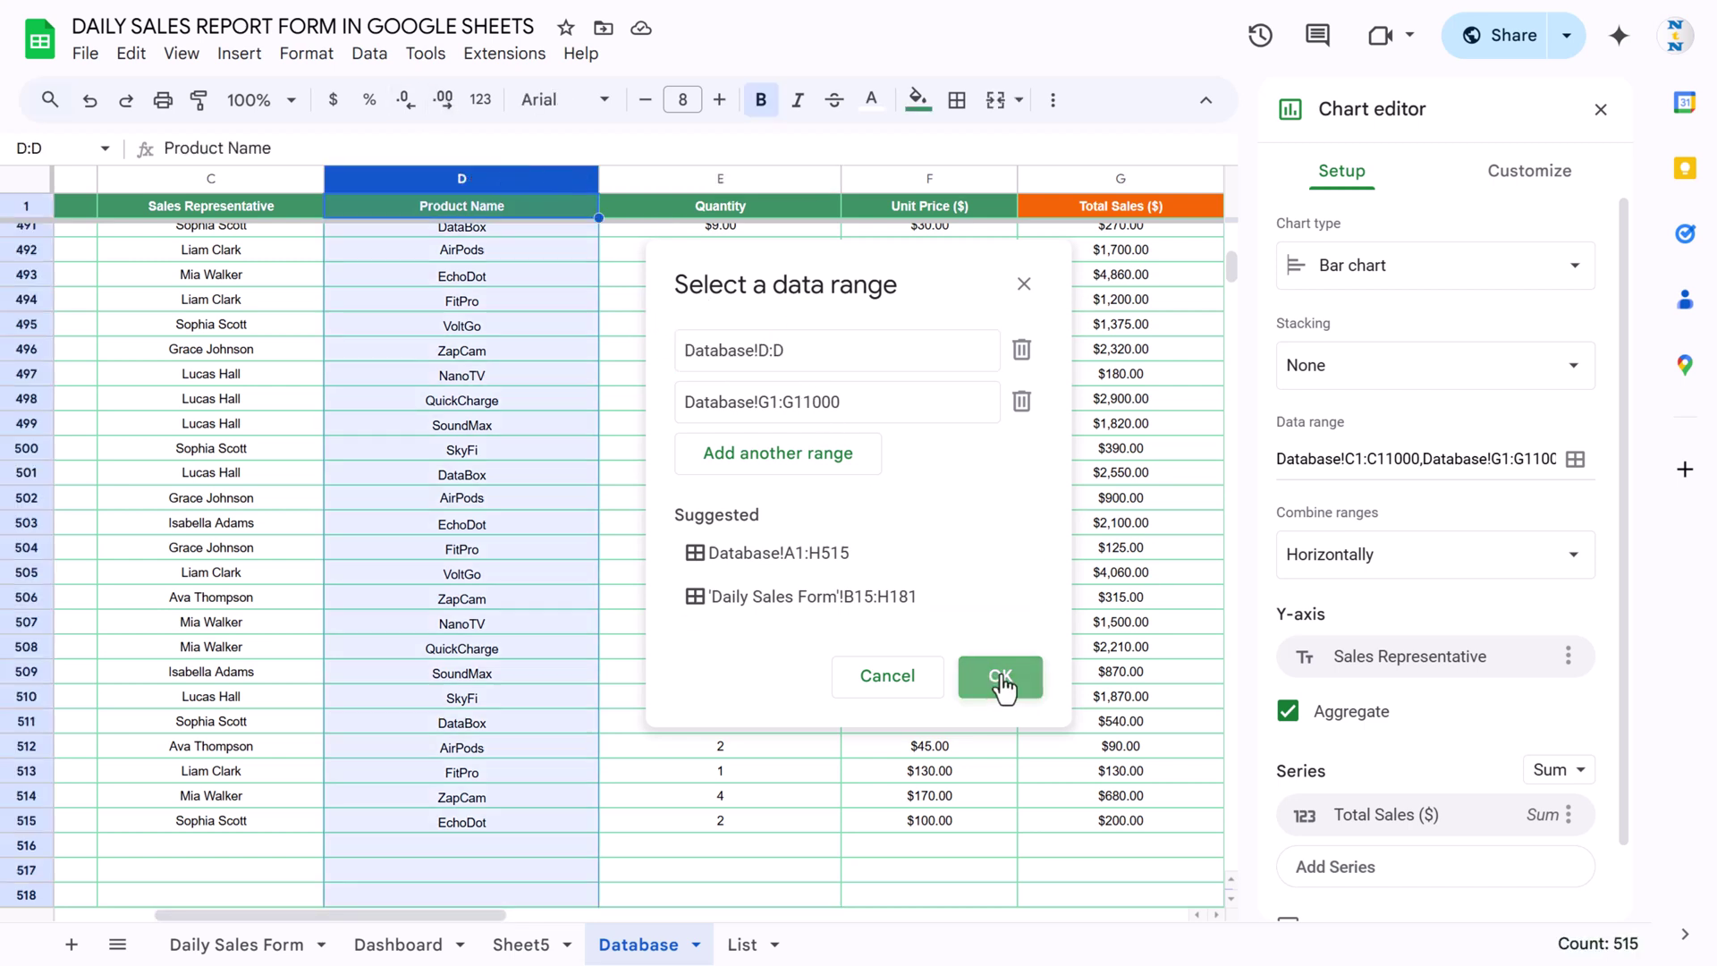
click(999, 678)
Use Product Name as the category axis and add Total Sales ($) as the series.
scroll(1395, 753, down, 1)
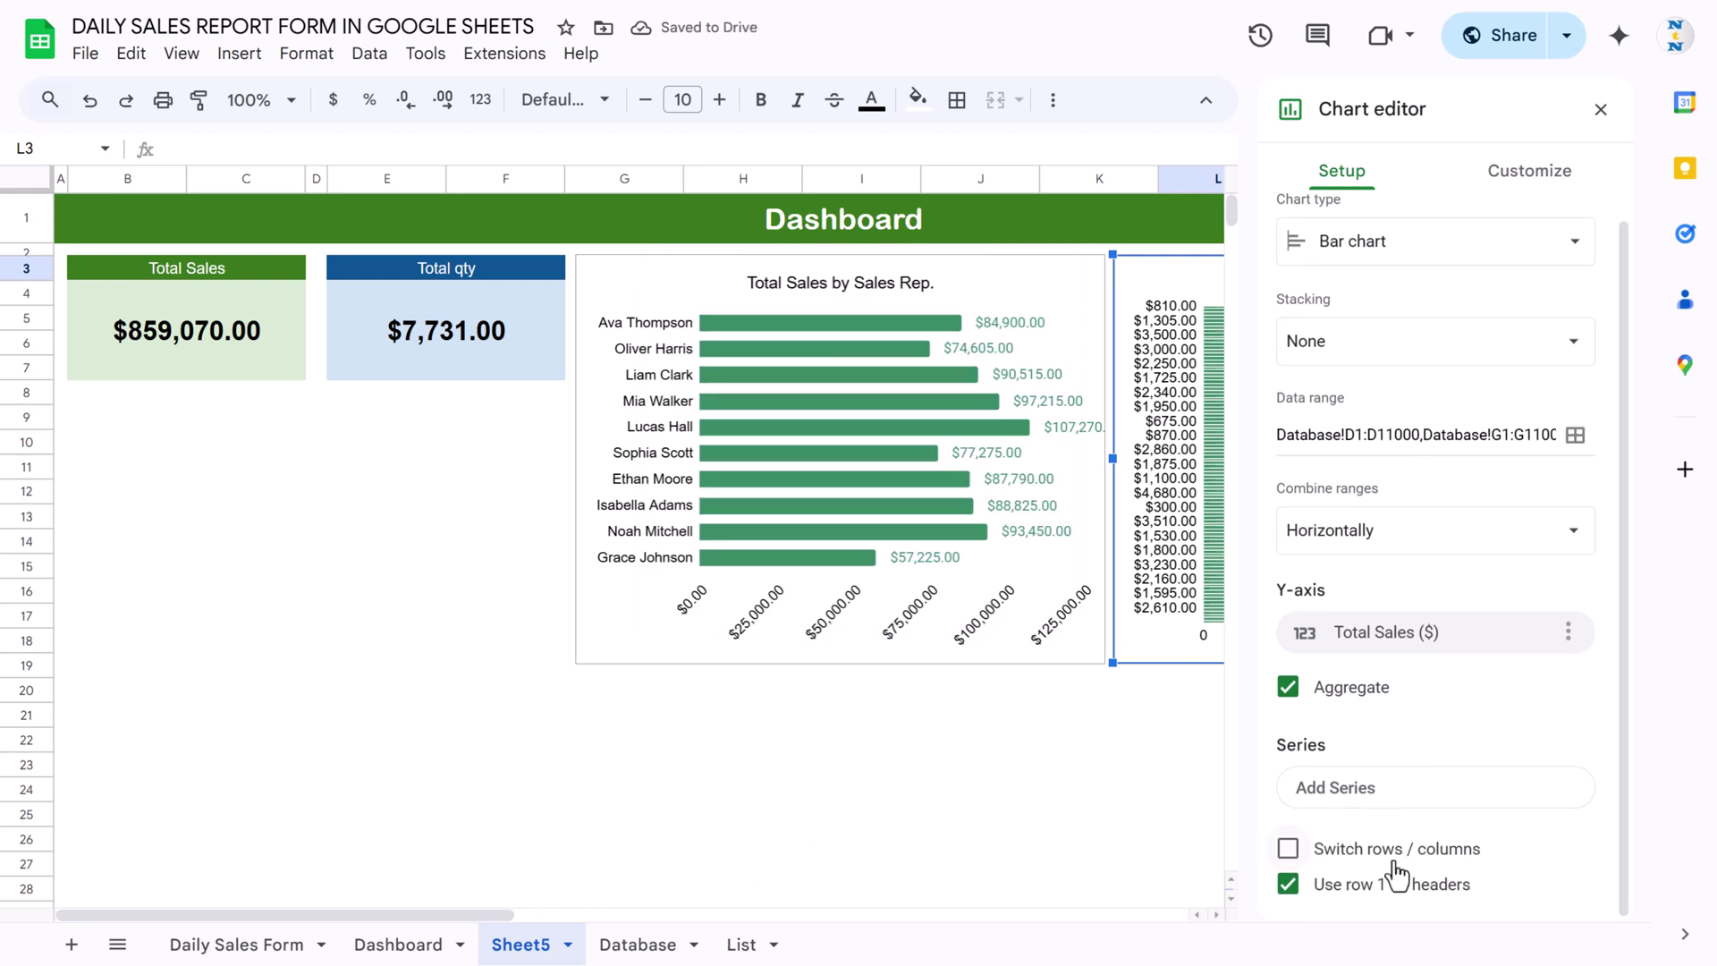
click(1426, 630)
click(1418, 726)
click(1437, 799)
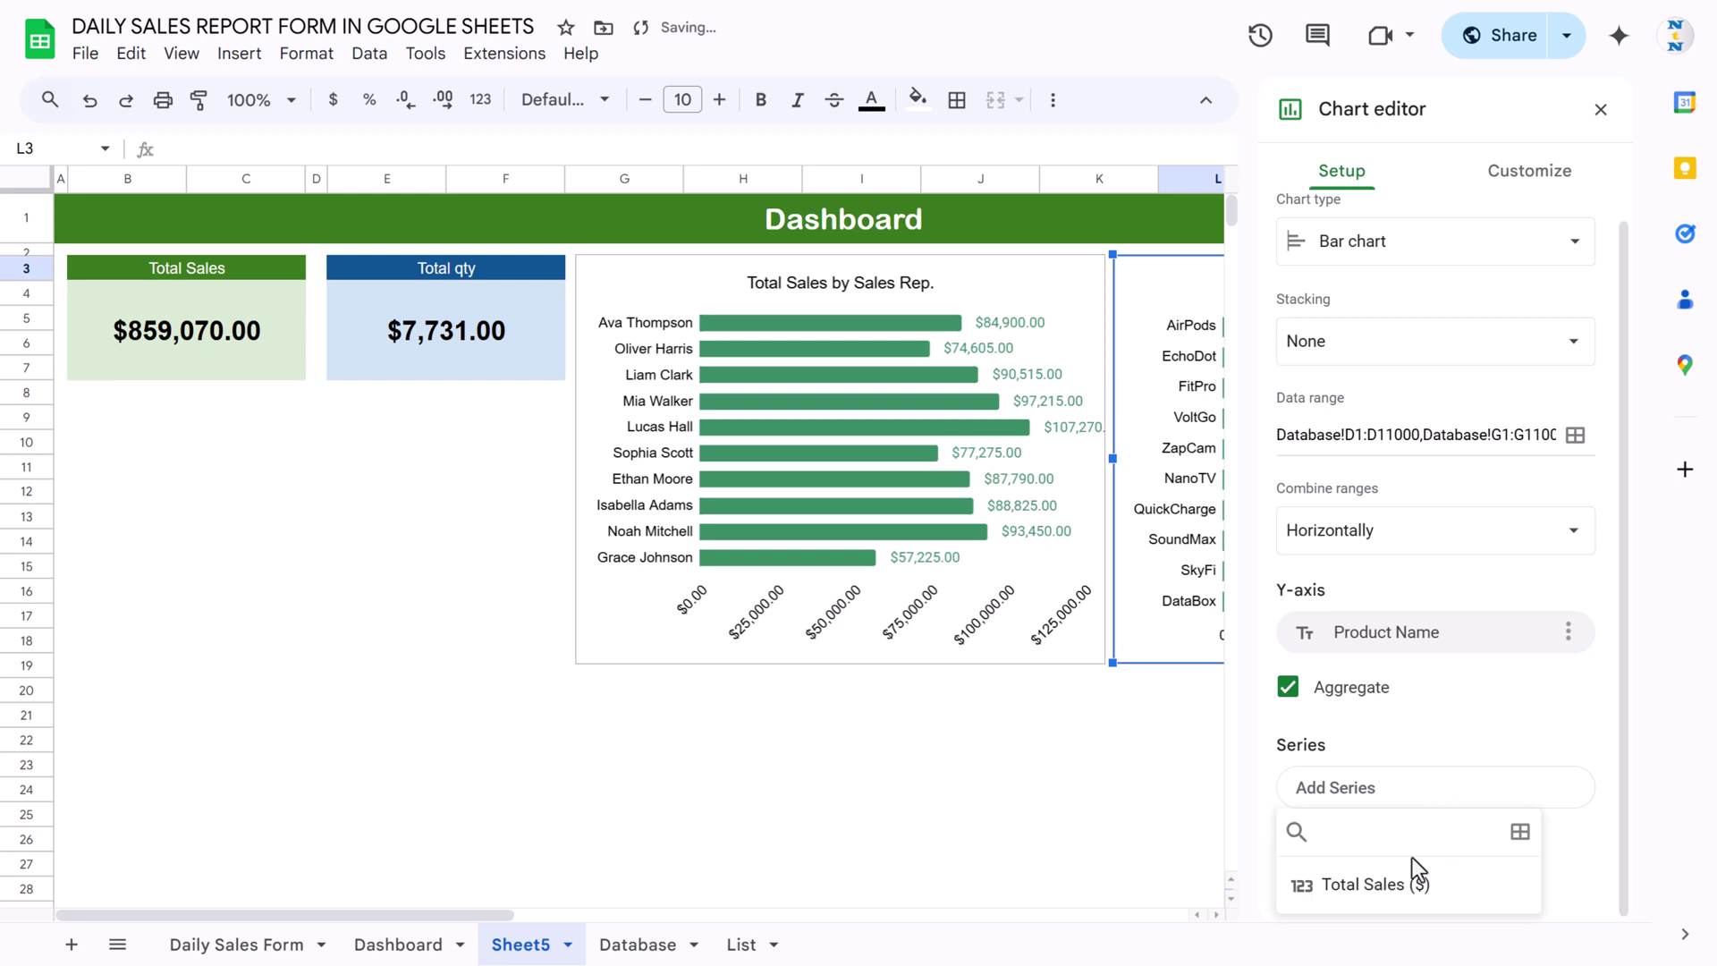
click(1404, 883)
drag(397, 899, 617, 904)
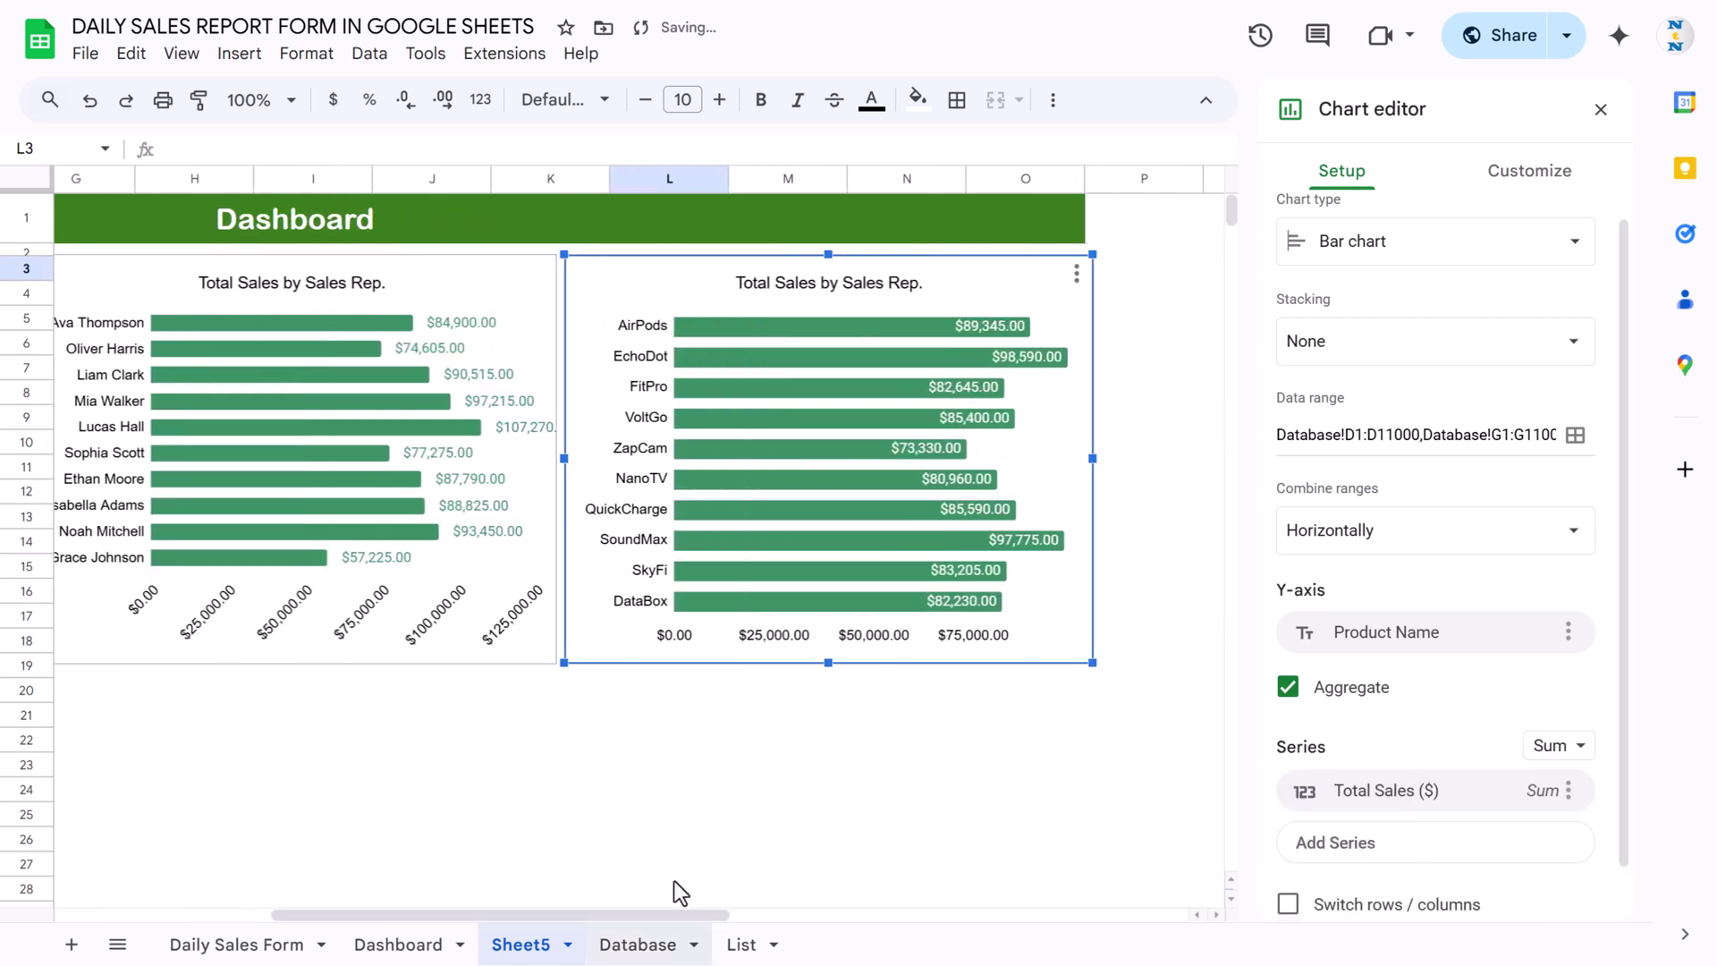
Select 'Sales Rep.' in the copy's chart title for replacement.
double_click(862, 287)
click(862, 282)
drag(840, 283, 963, 283)
Retitle the copy 'Total Sales by Product' and make it a column chart.
text(Product)
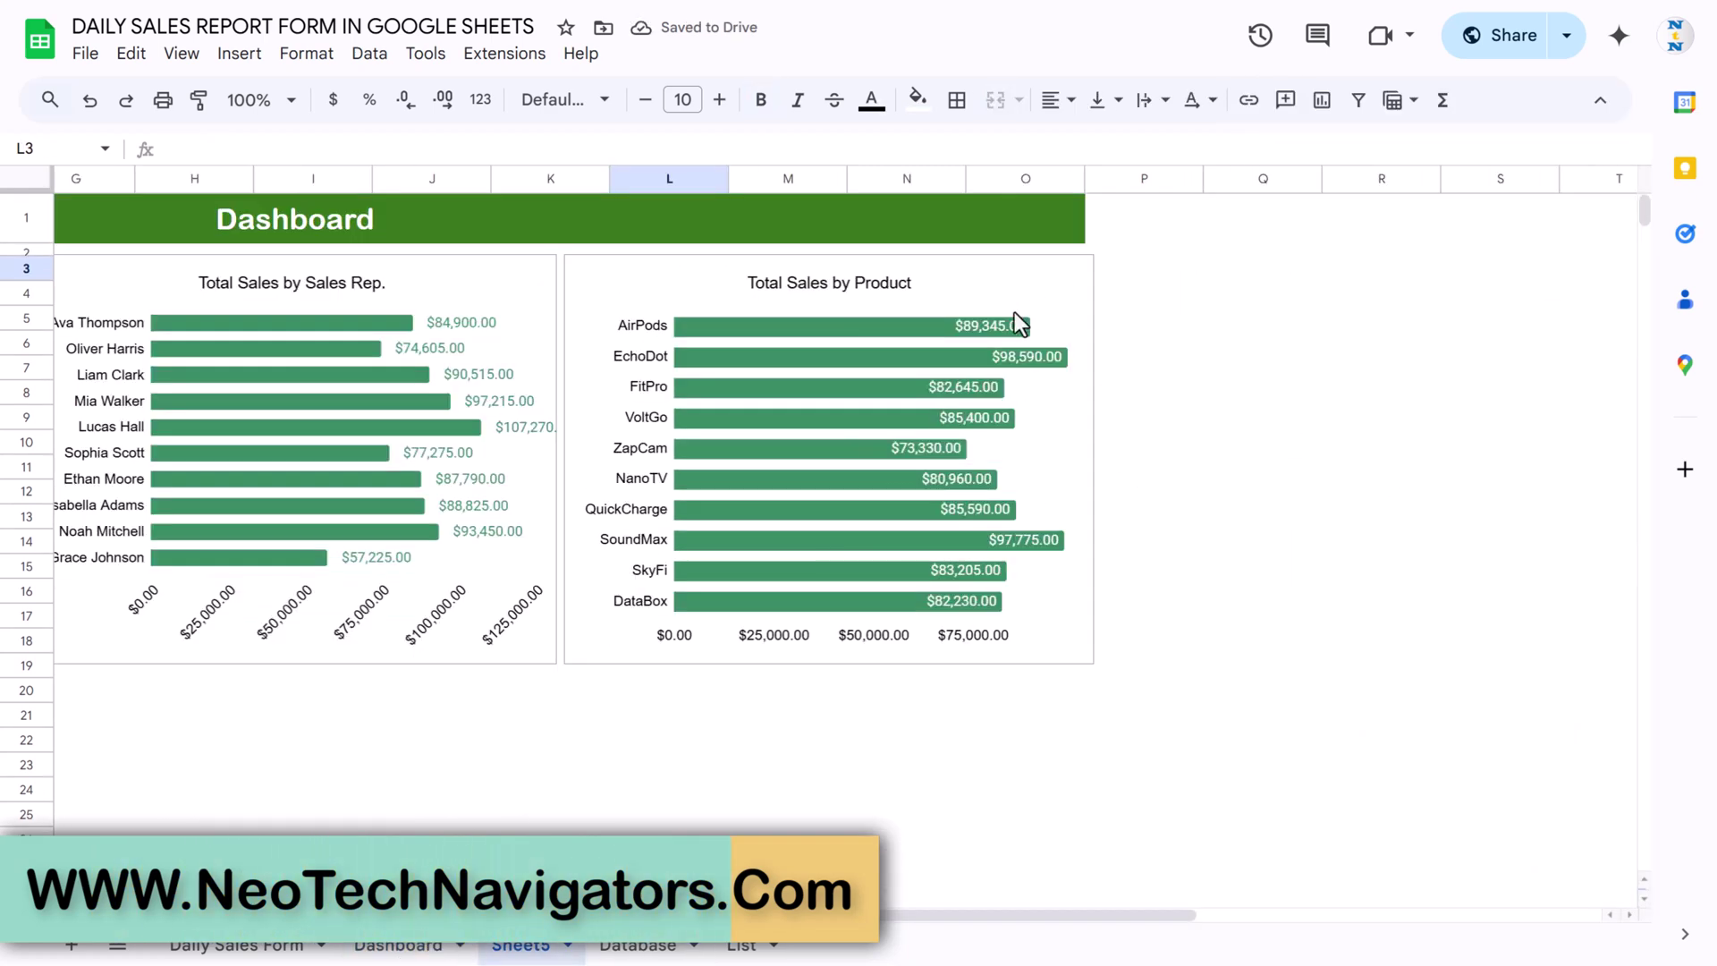
click(1009, 295)
double_click(1010, 295)
click(1476, 241)
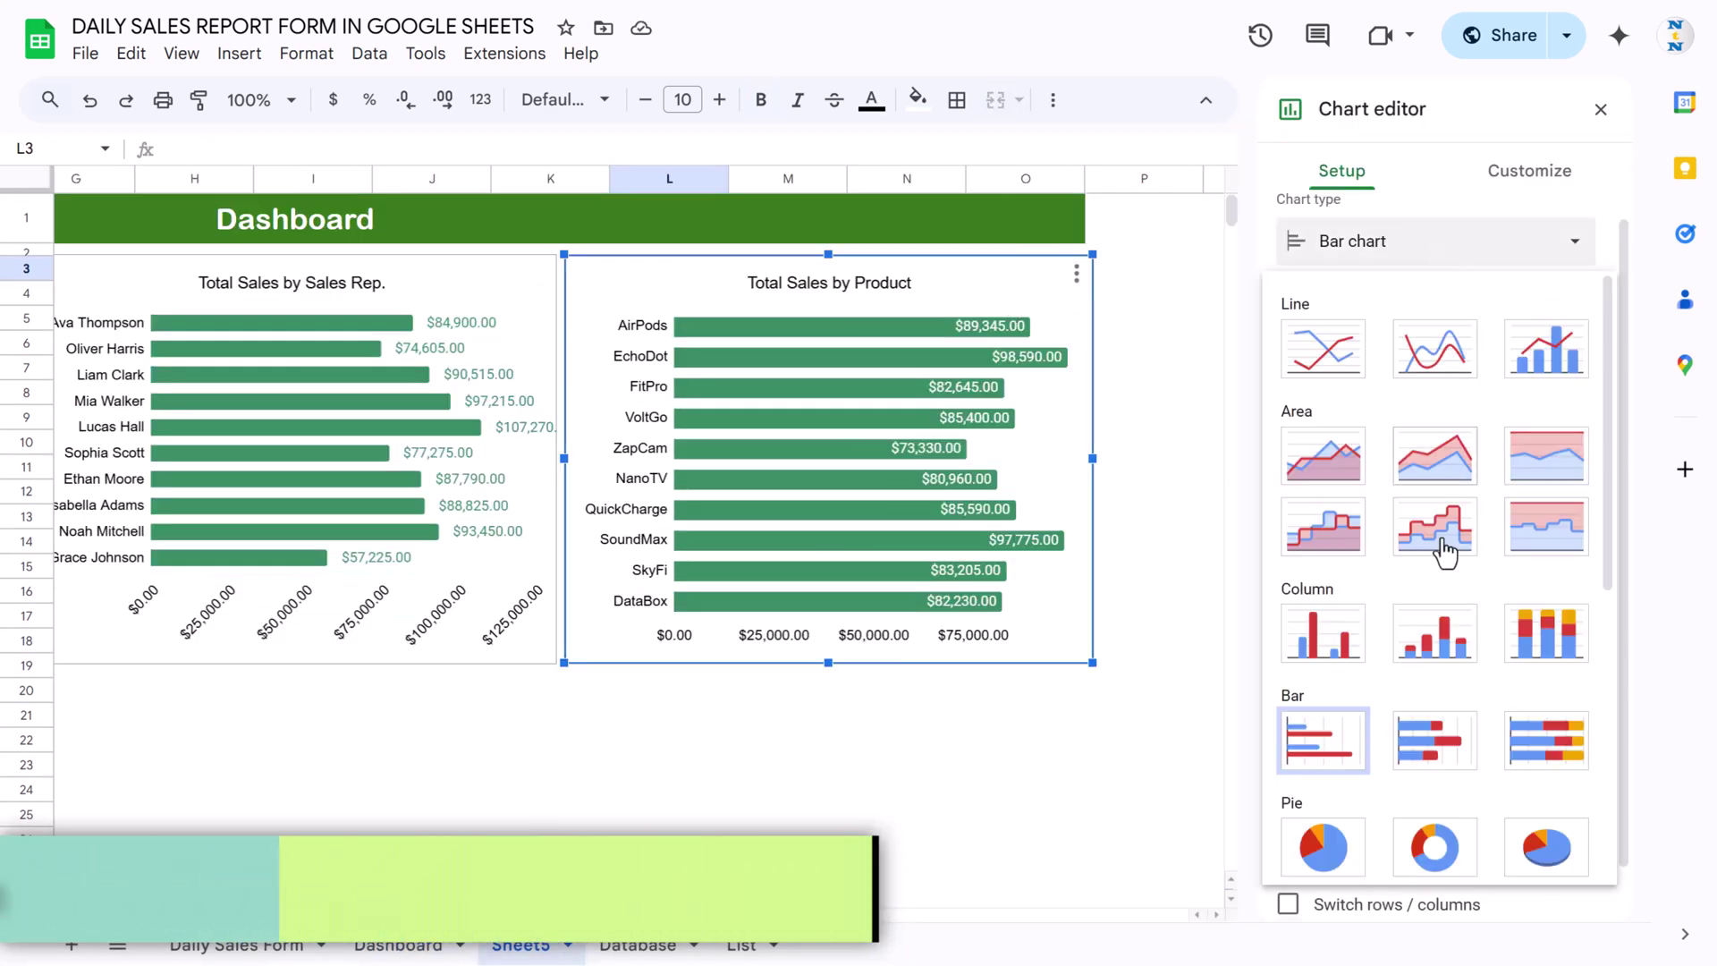
scroll(1360, 720, down, 5)
scroll(1410, 438, up, 5)
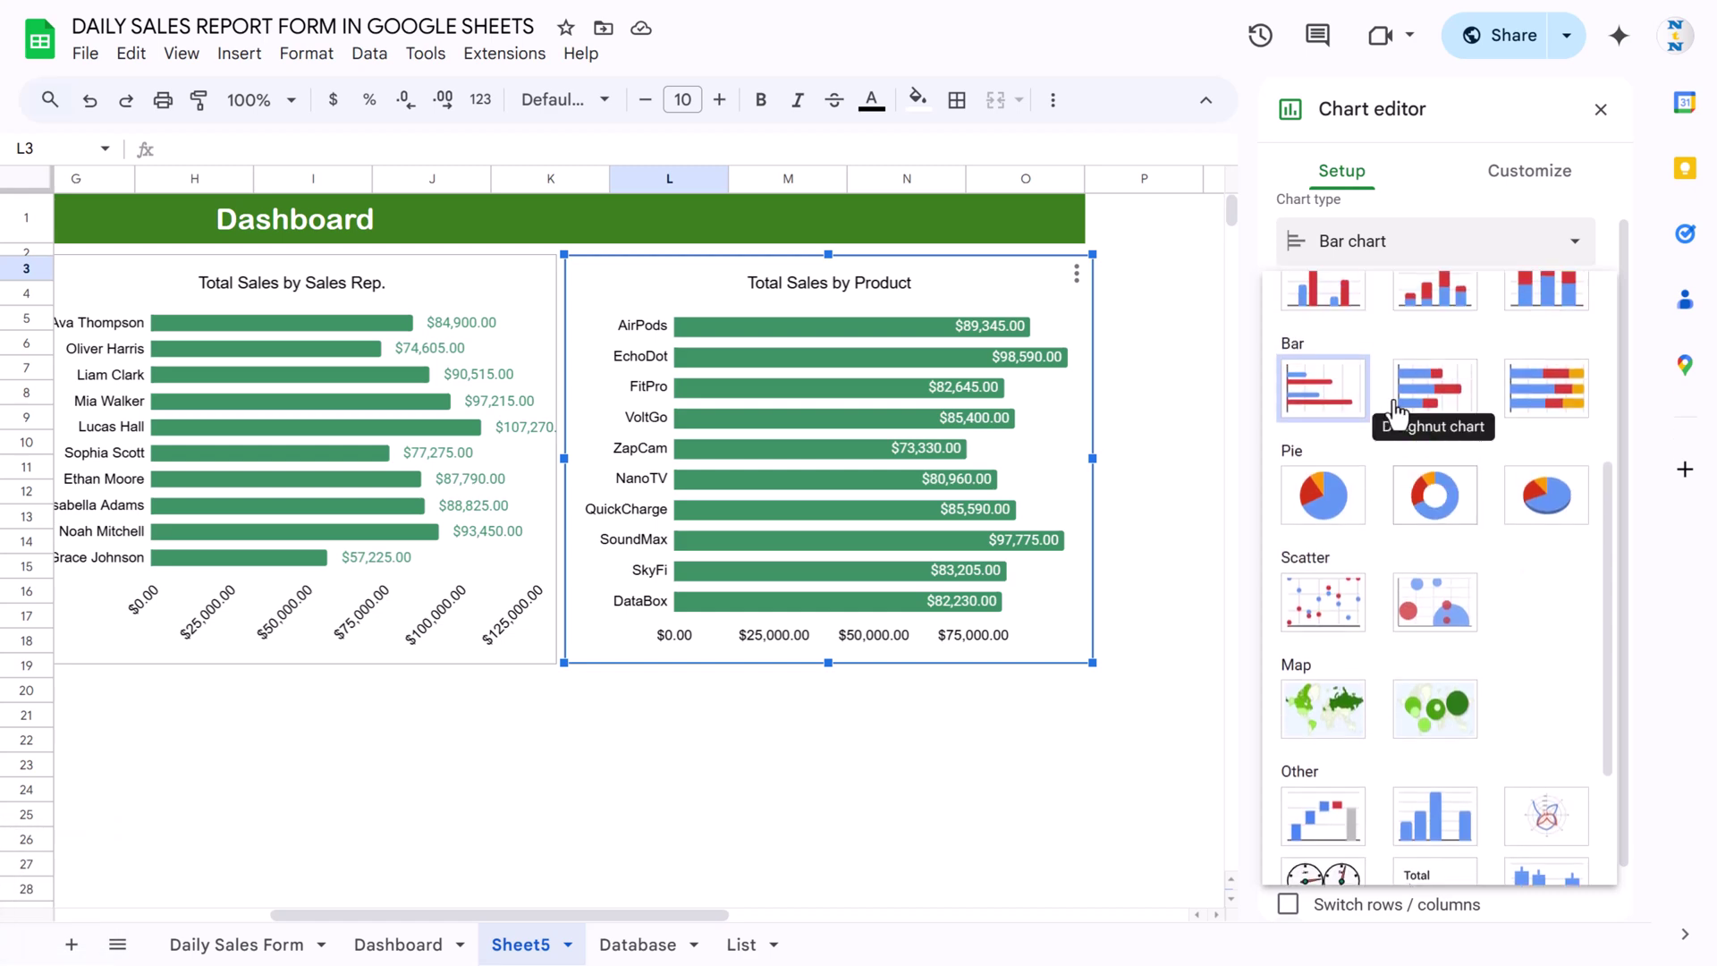
click(1324, 284)
Close the chart editor and view the Dashboard sheet for comparison.
click(545, 532)
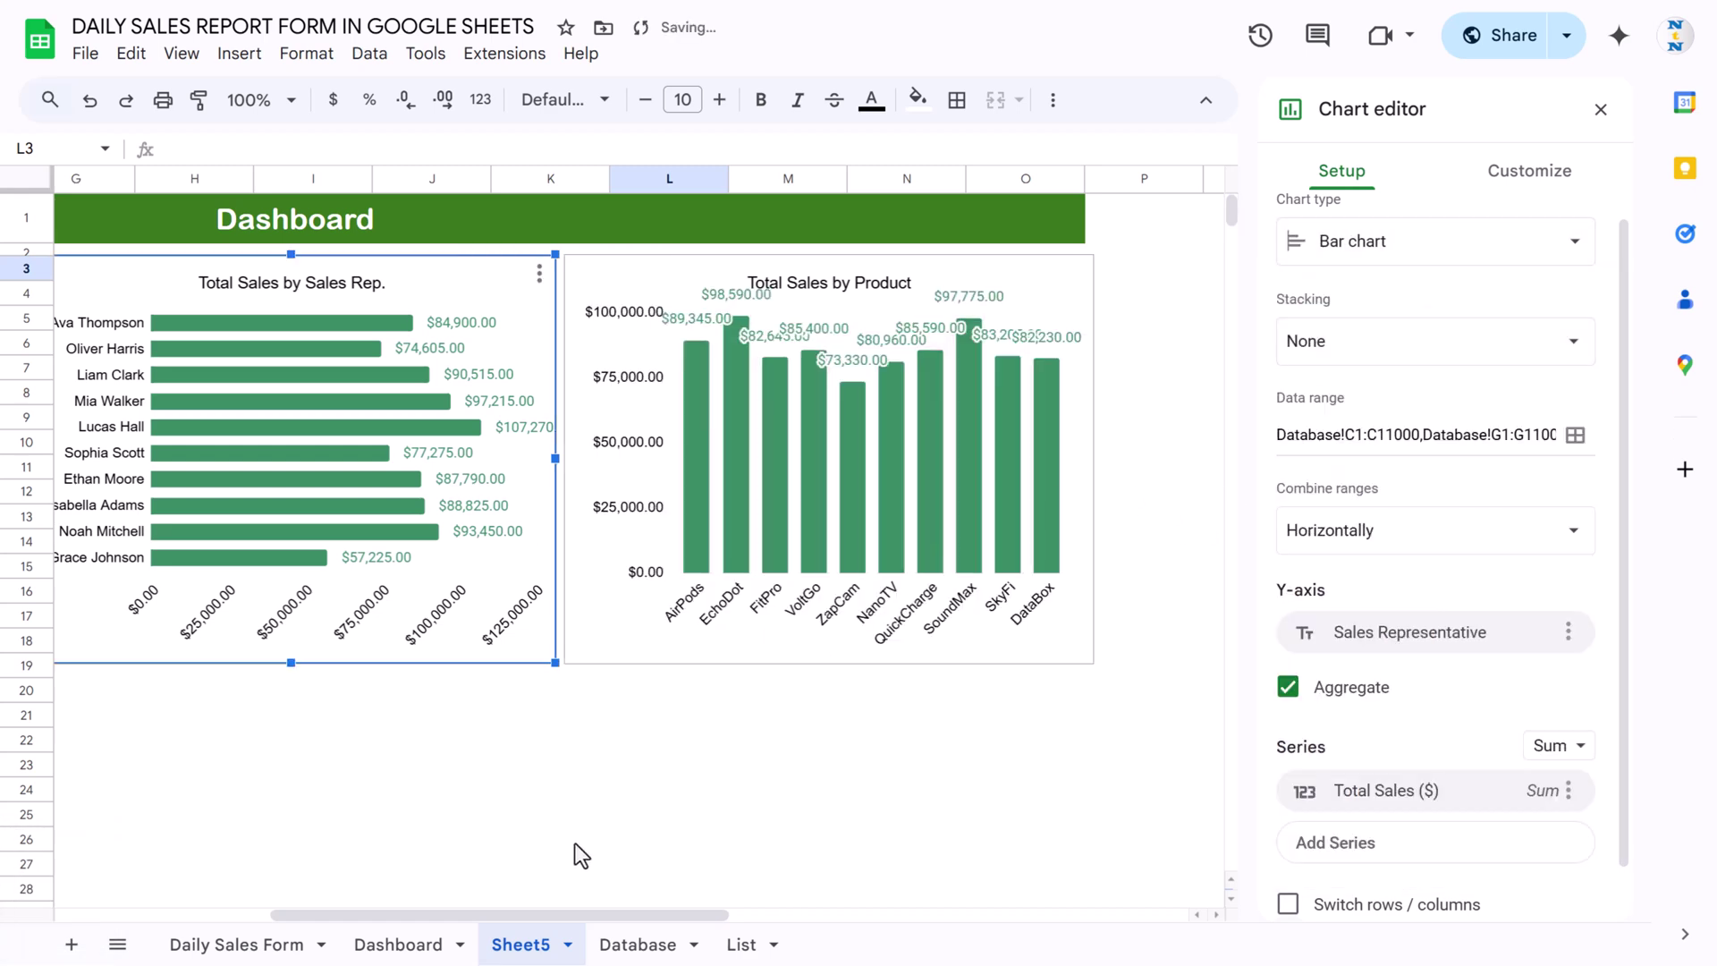
drag(554, 914, 337, 936)
click(431, 672)
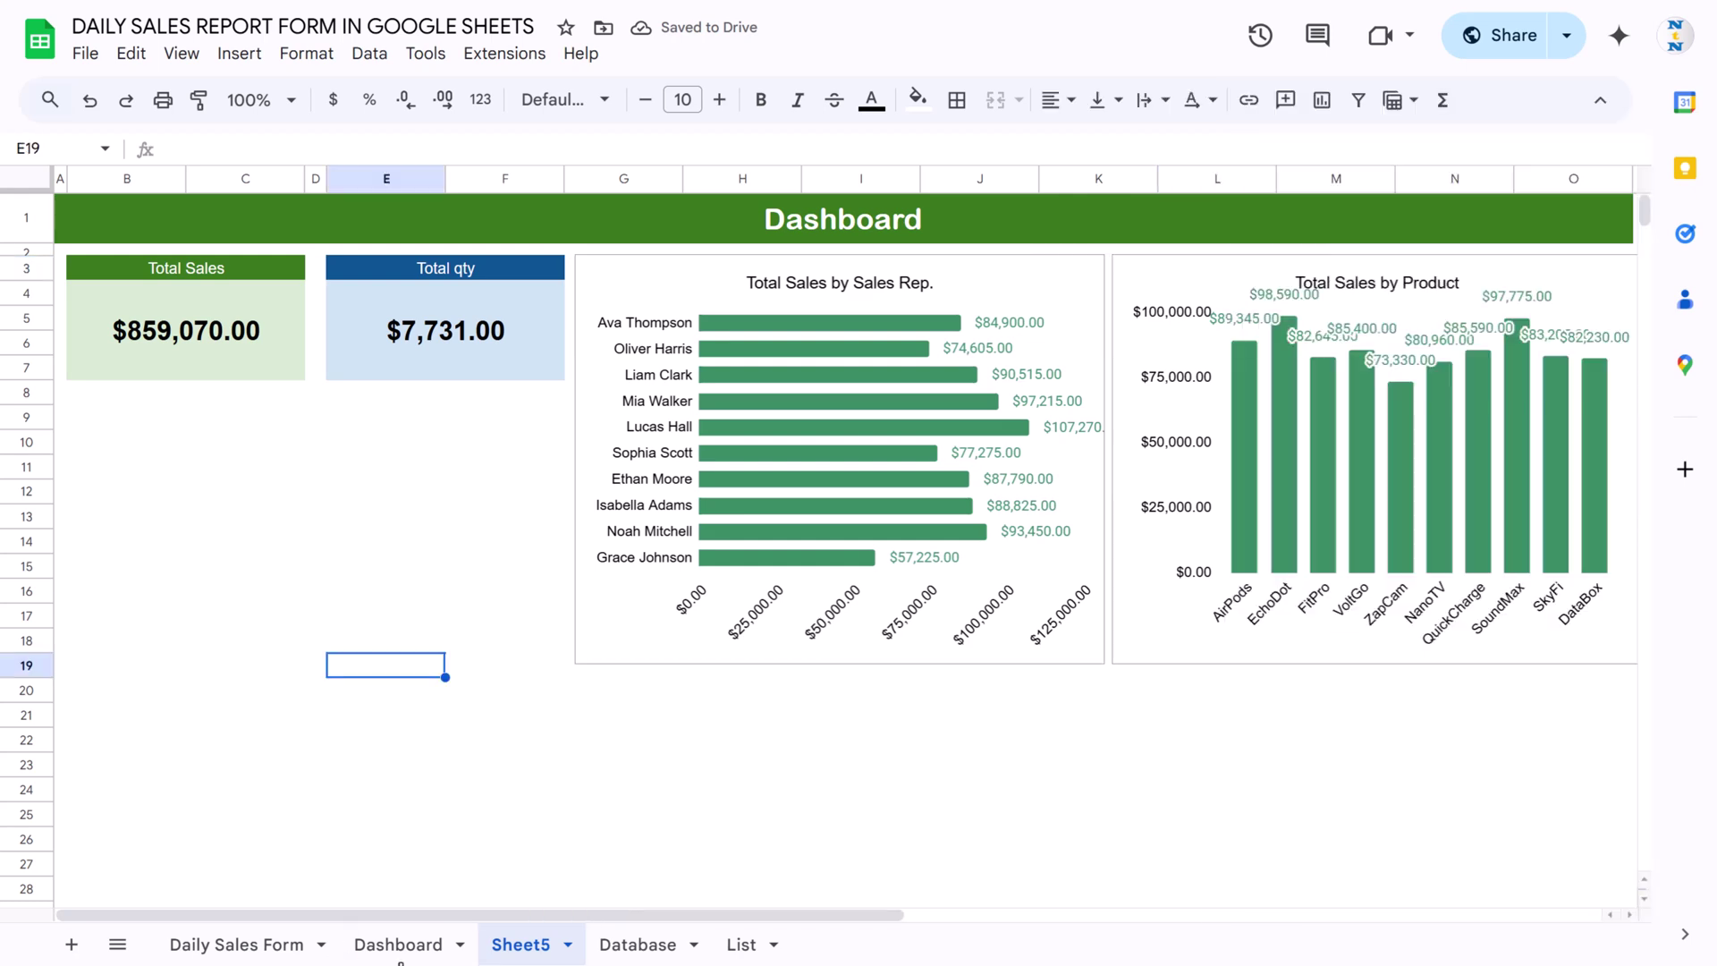
click(397, 944)
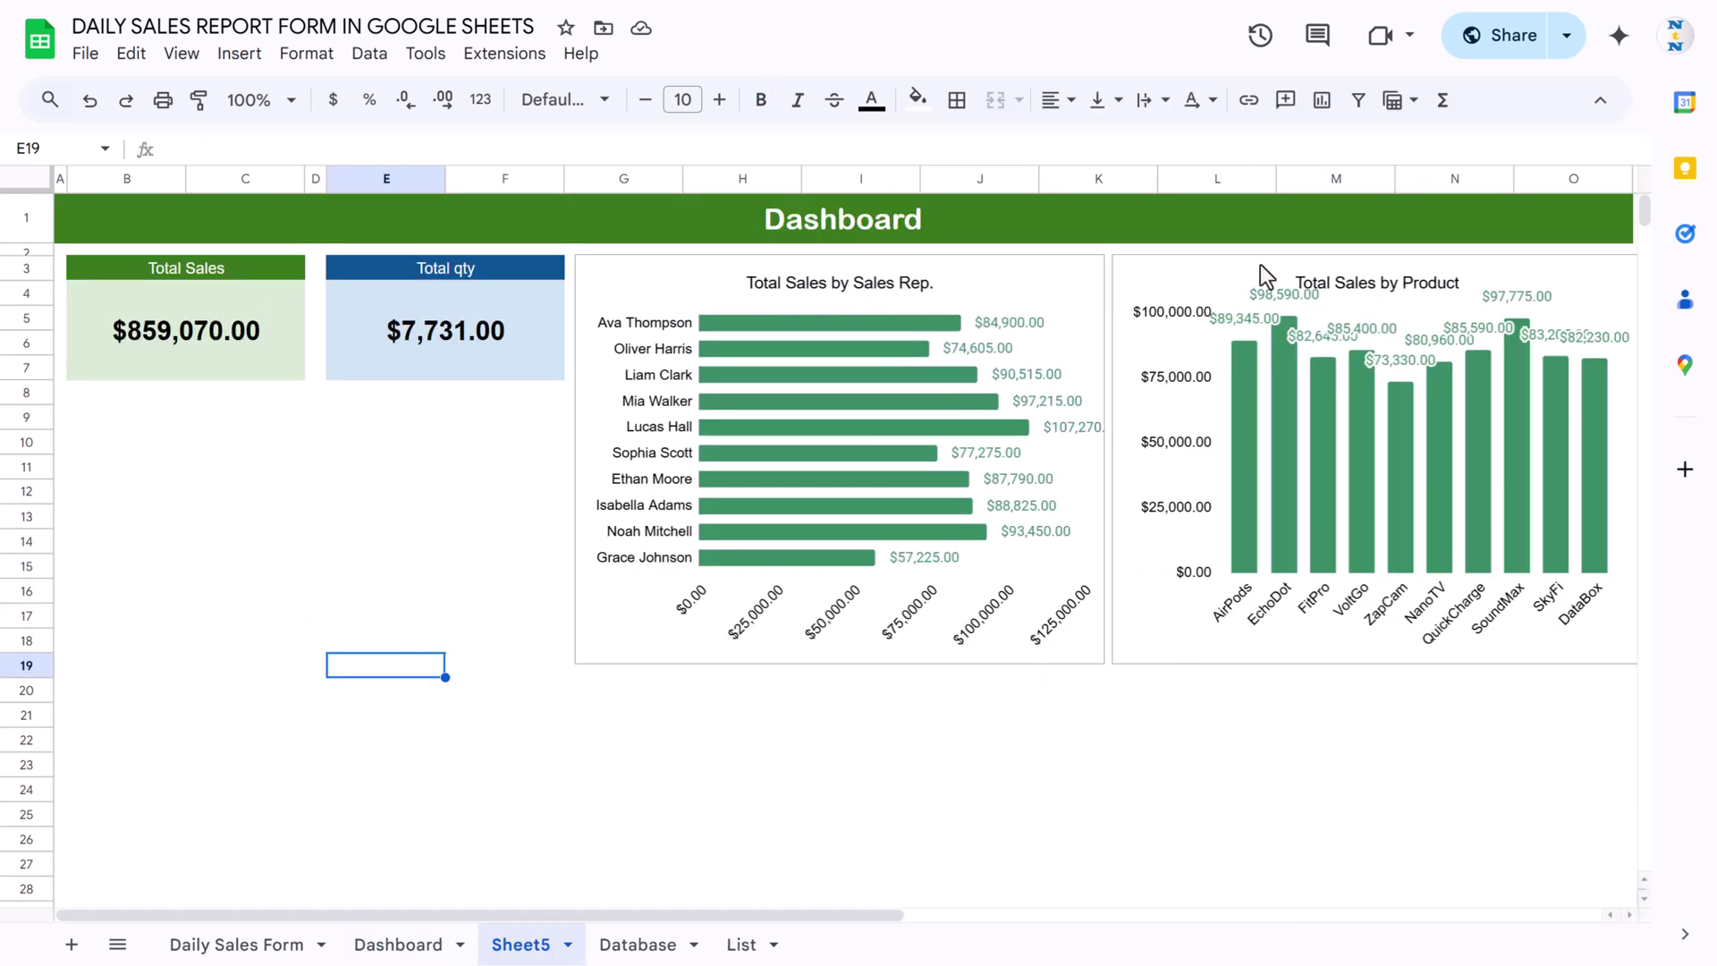
Paste a copy of the Sales Rep chart near B9, narrower and much taller.
click(1201, 272)
click(990, 286)
key(ctrl+c)
click(255, 453)
key(ctrl+v)
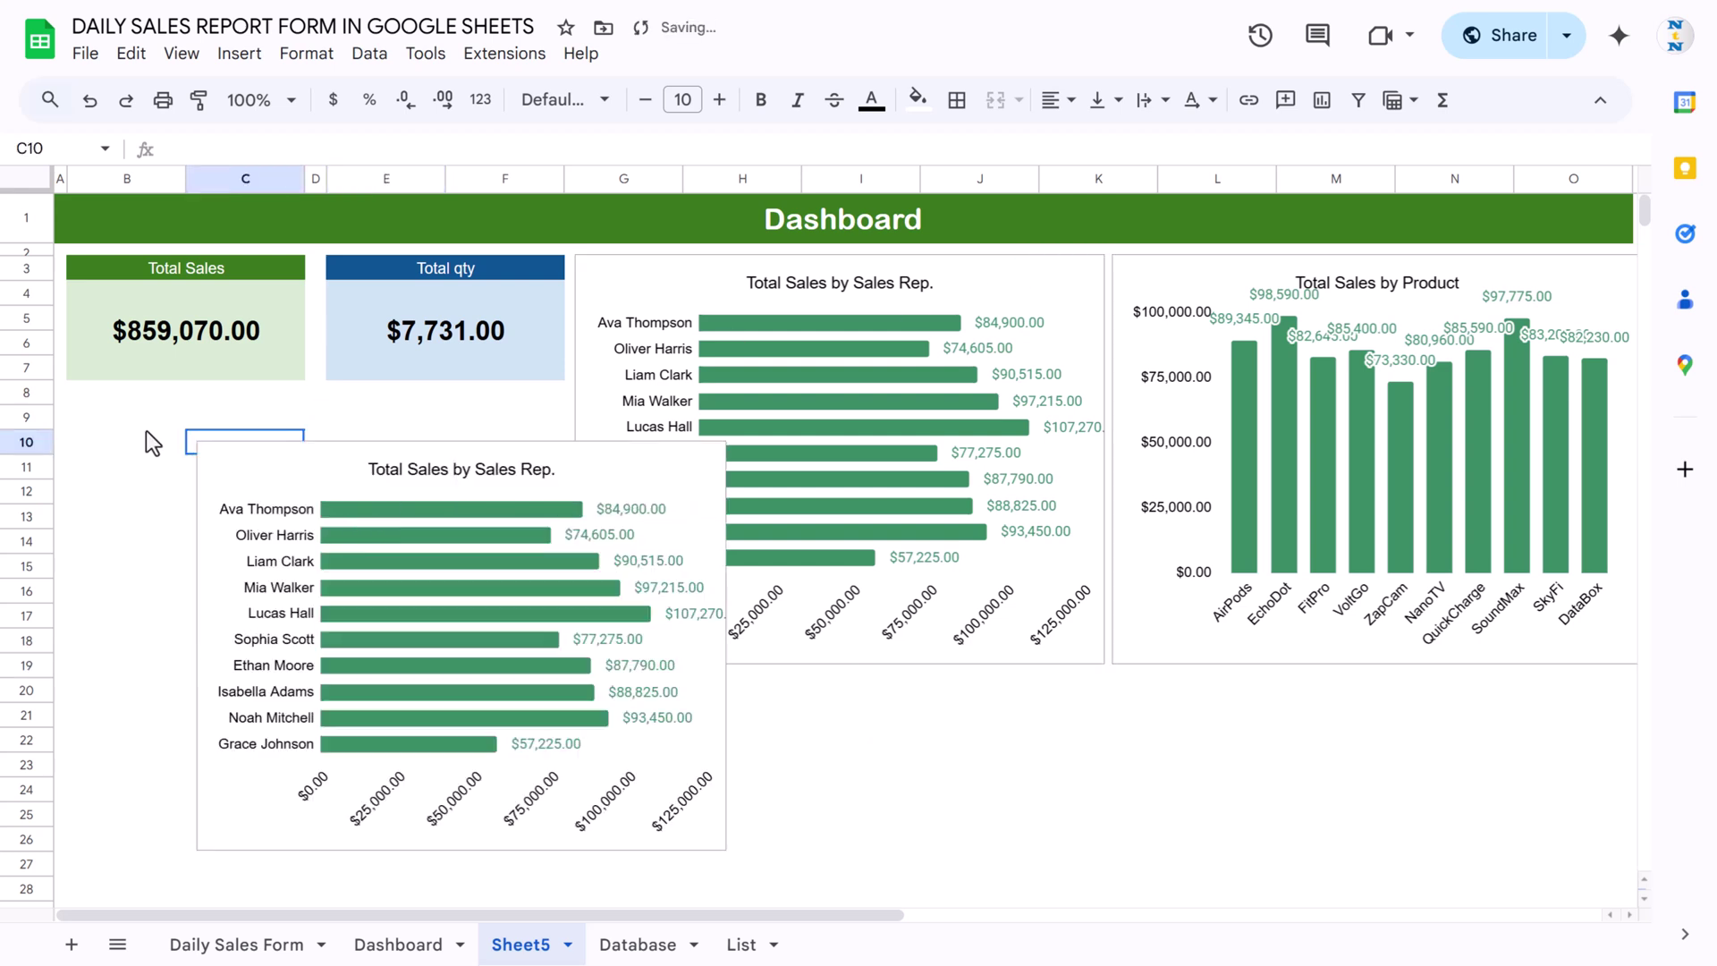
drag(259, 461, 133, 417)
drag(592, 600, 548, 600)
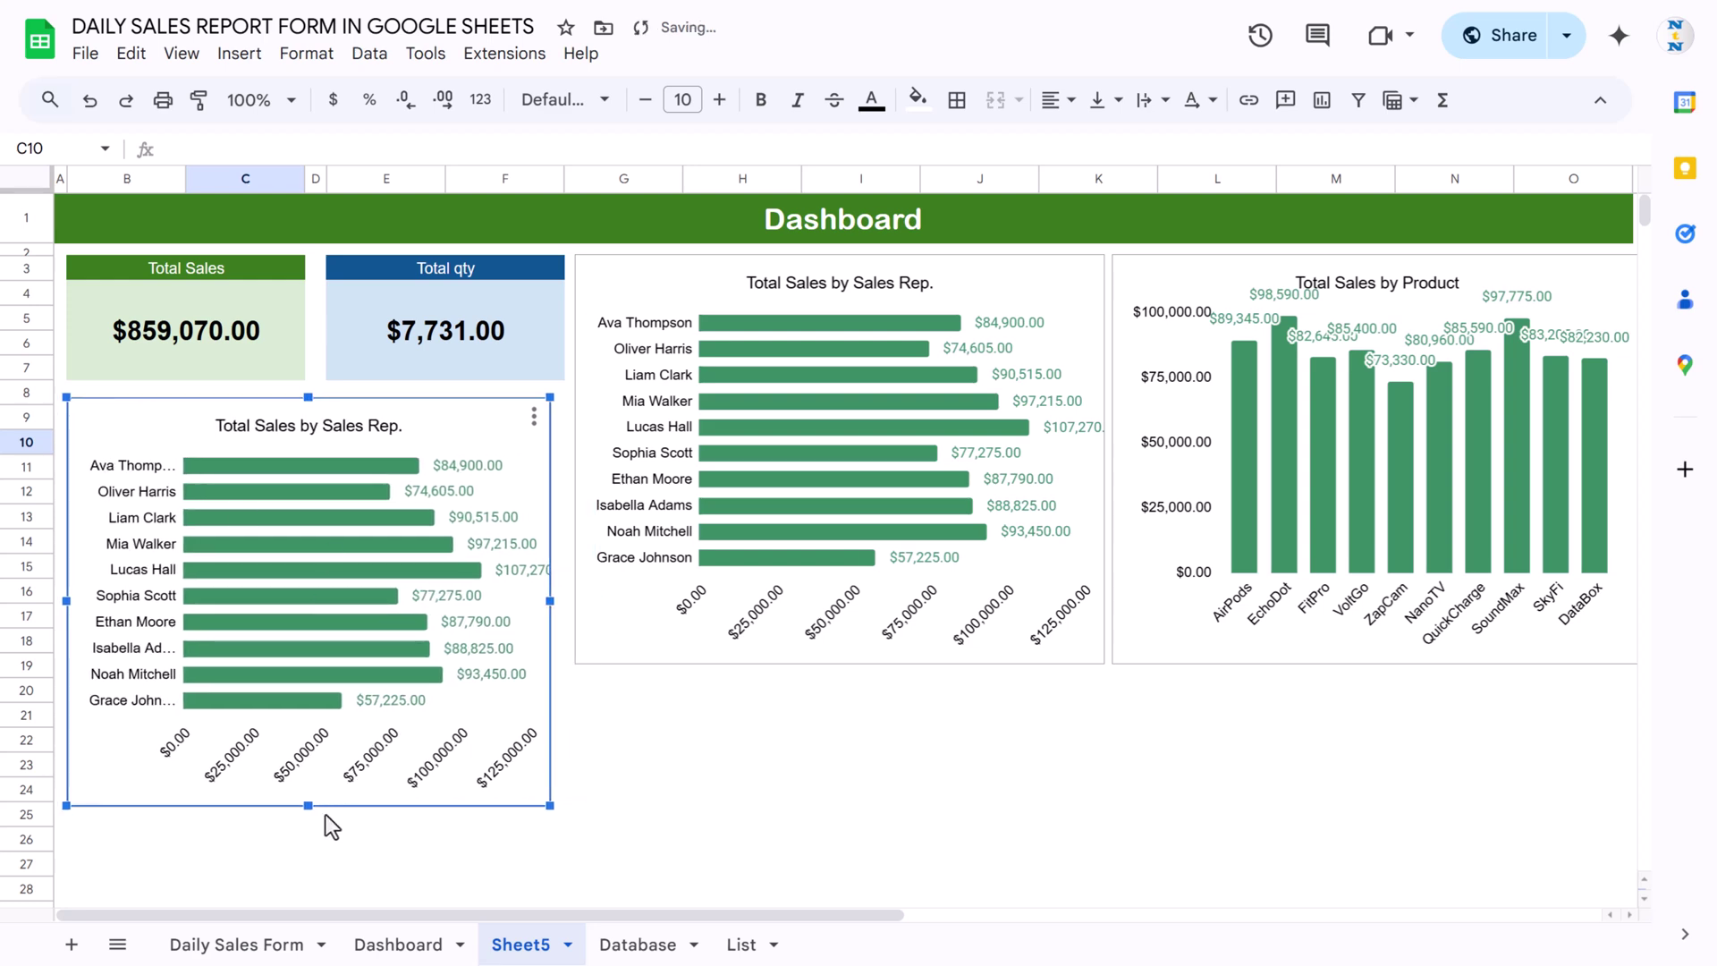
drag(306, 805, 309, 914)
scroll(552, 650, down, 3)
drag(309, 679, 370, 783)
scroll(492, 497, up, 3)
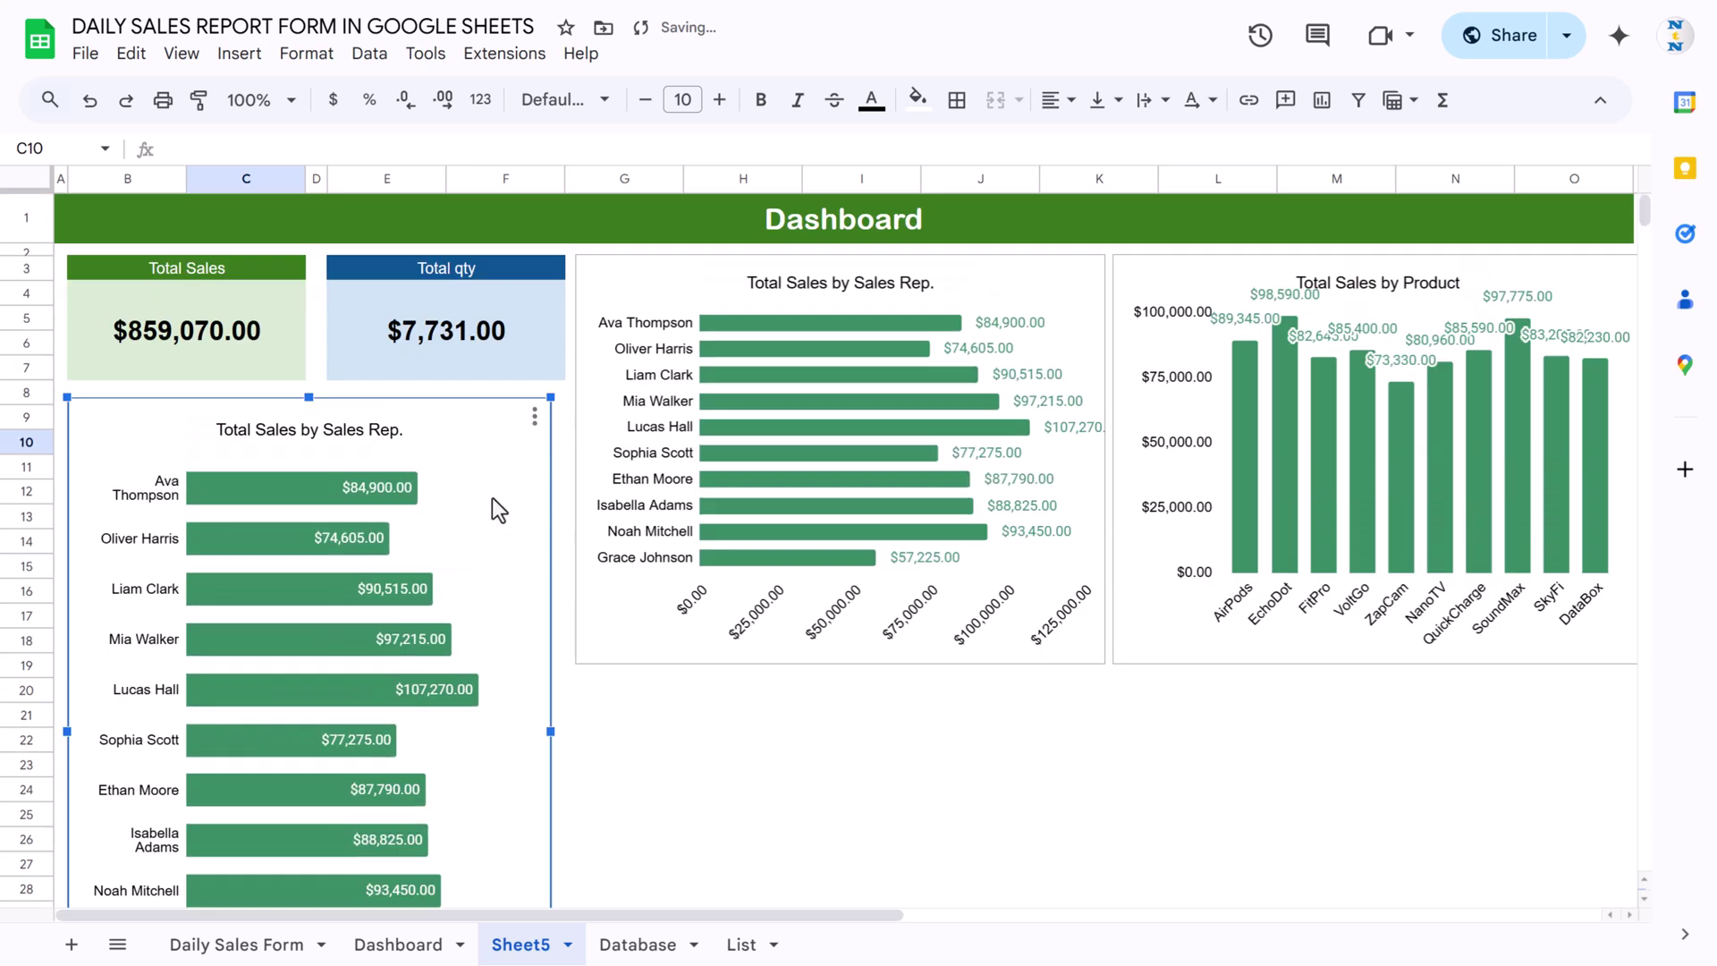
Remove the Database!C1:C11000 sales rep range from the copy's data.
double_click(510, 431)
click(1466, 304)
click(1348, 176)
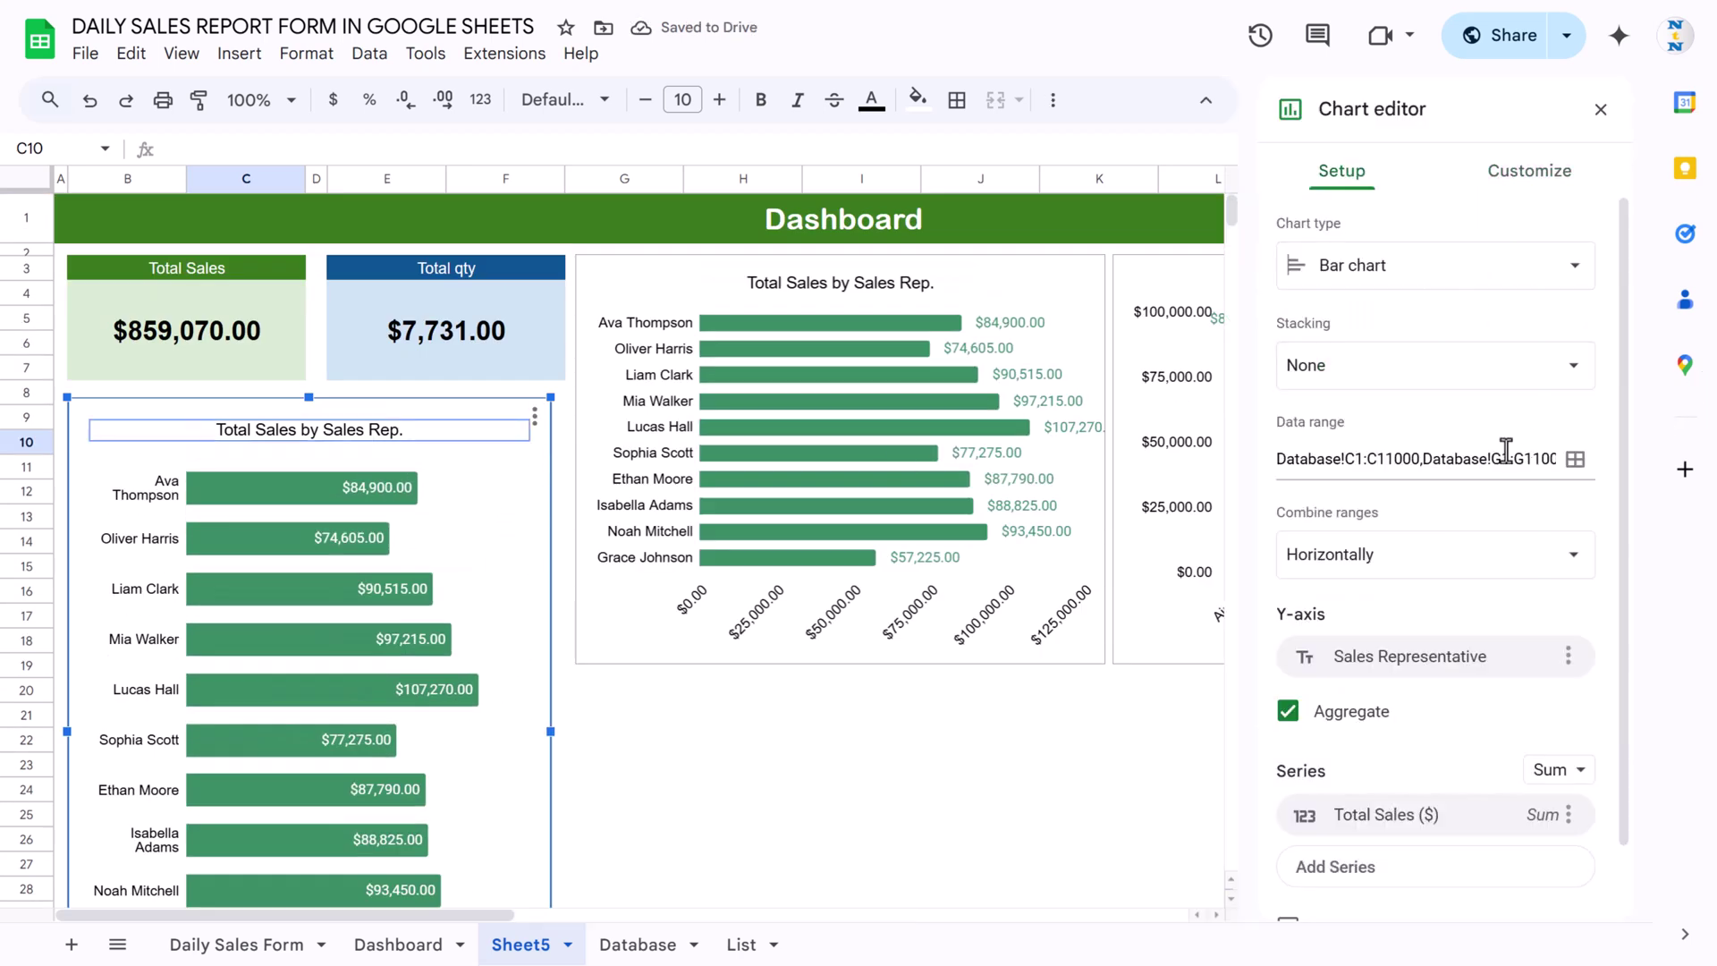
click(1575, 459)
drag(885, 331, 830, 329)
drag(533, 329, 535, 887)
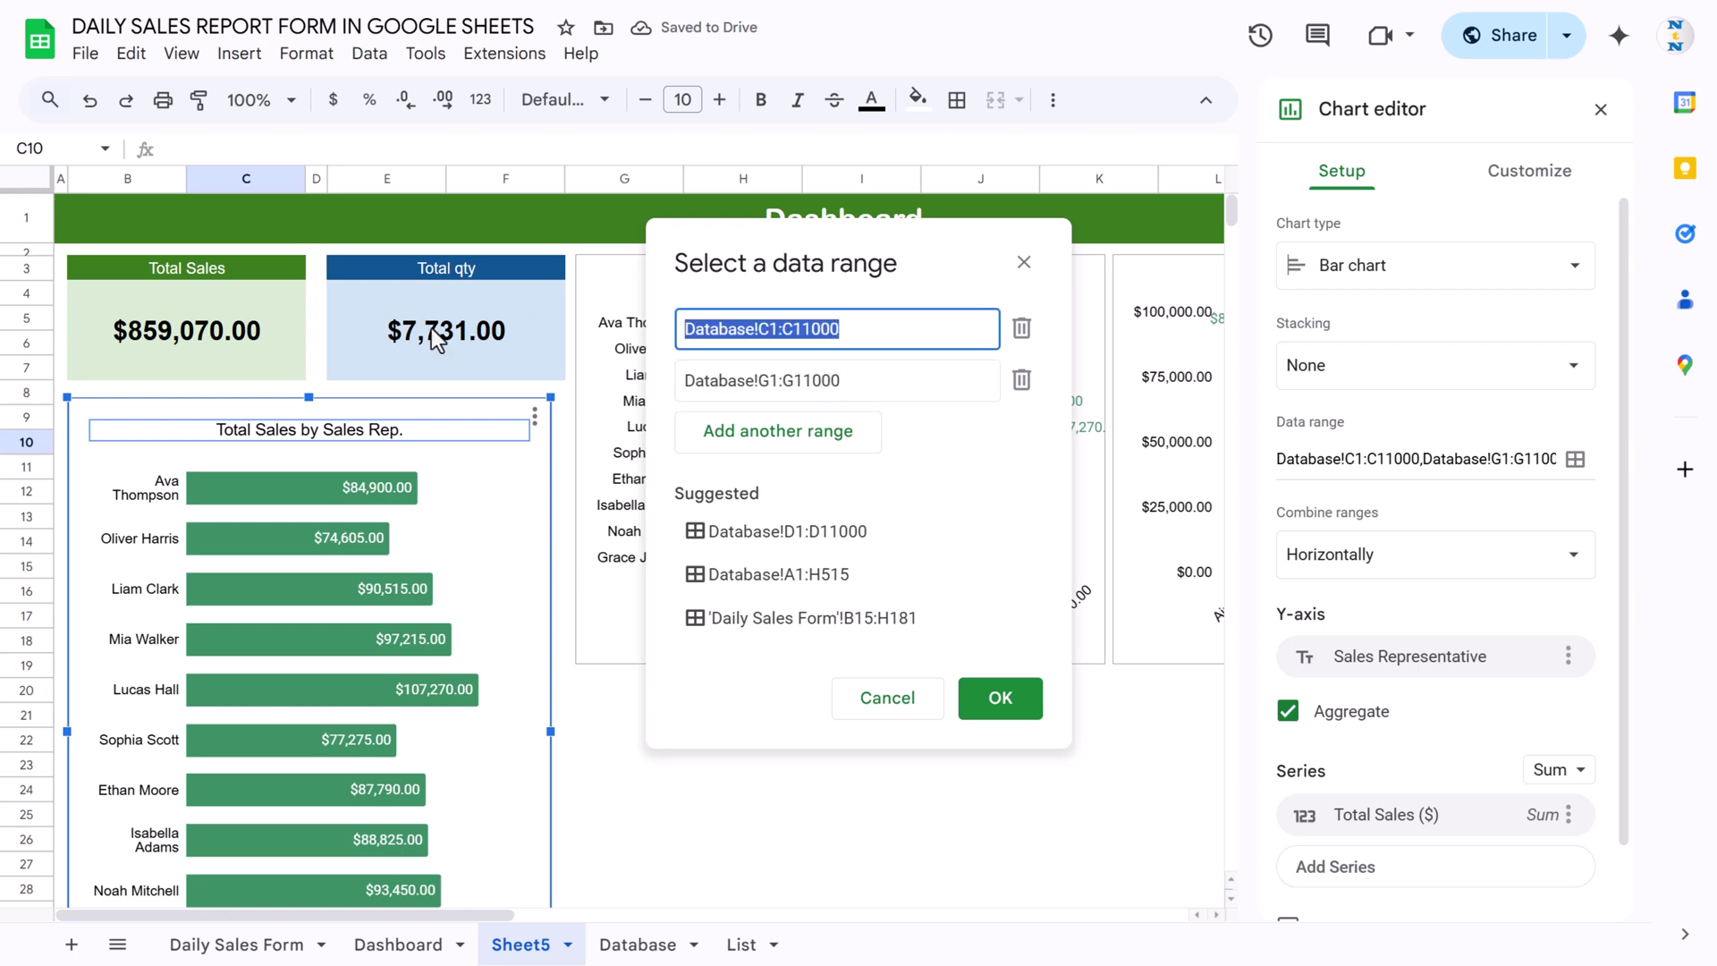
key(BackSpace)
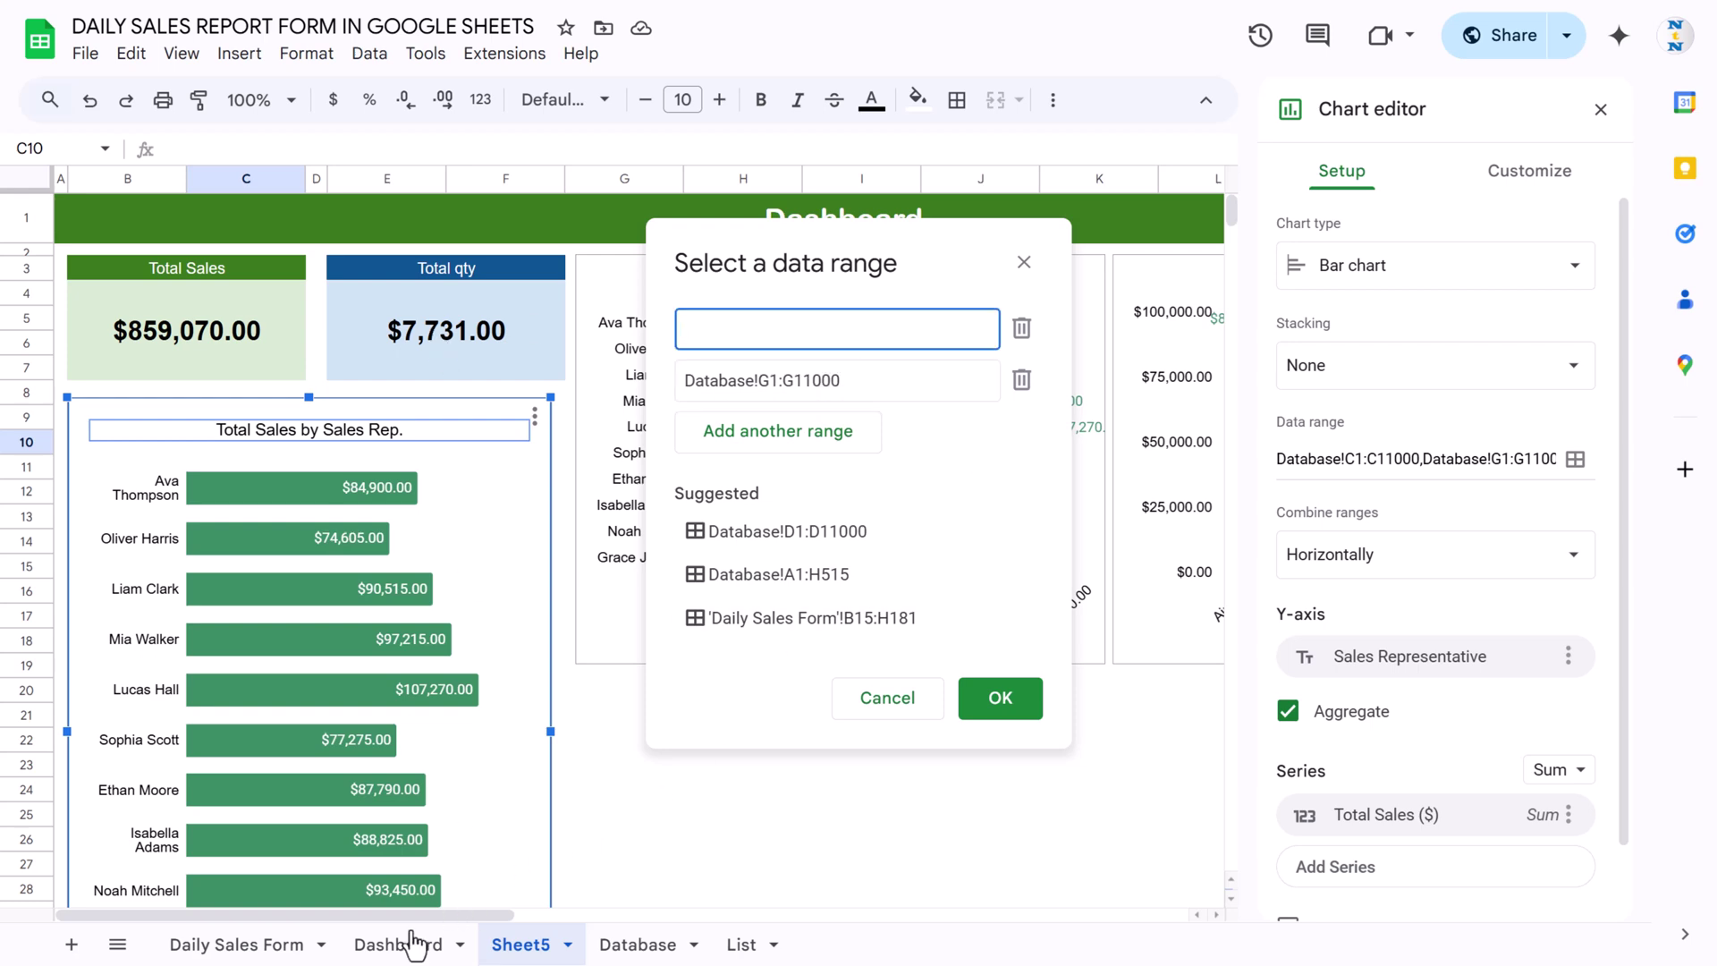
Set the data to Database Product Name column D and Quantity column E.
click(638, 944)
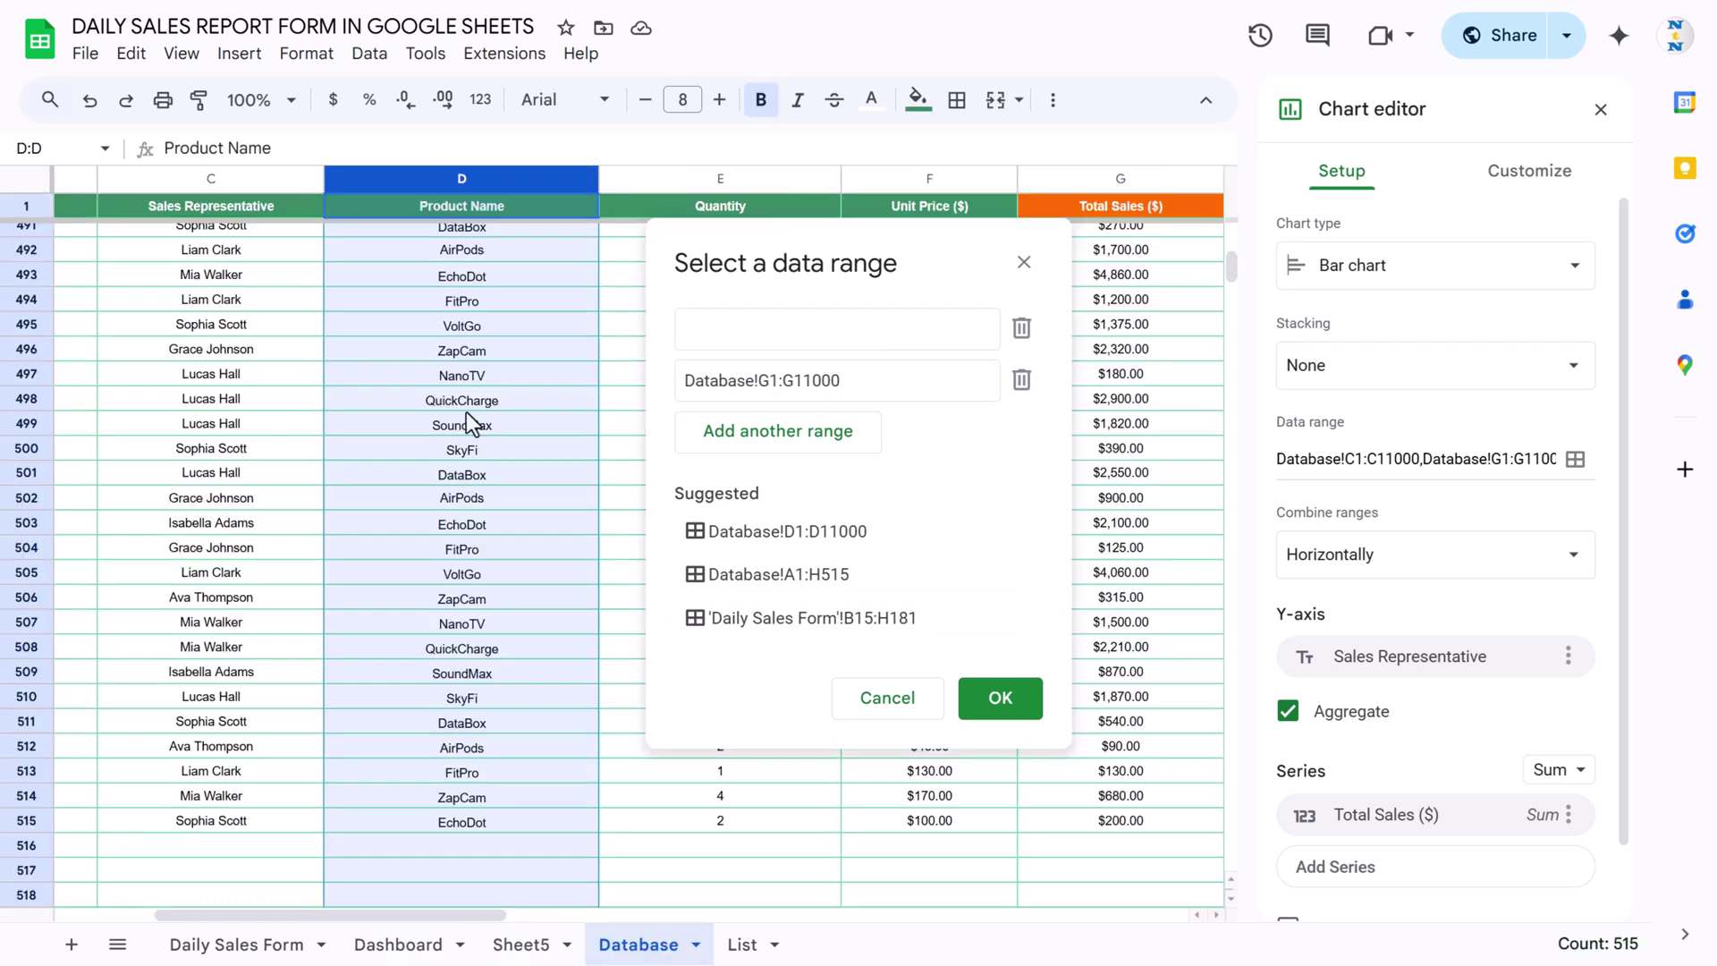
click(477, 207)
key(ctrl+shift+Down)
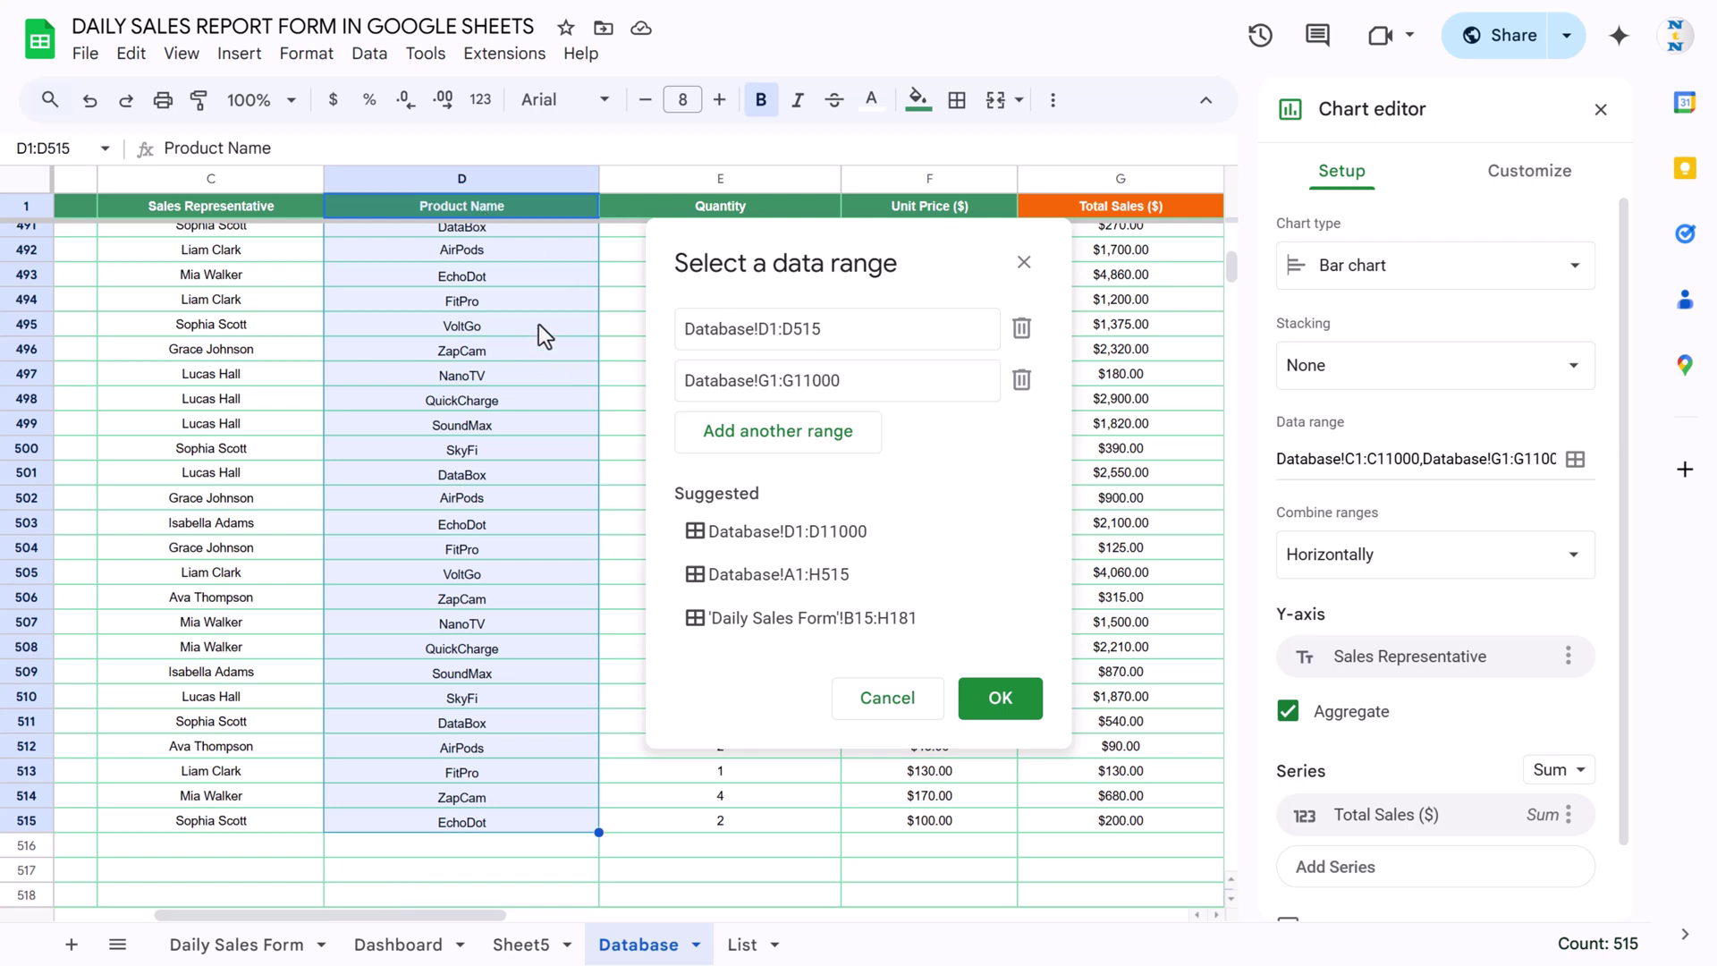
key(ctrl+shift+Down)
click(965, 368)
key(BackSpace)
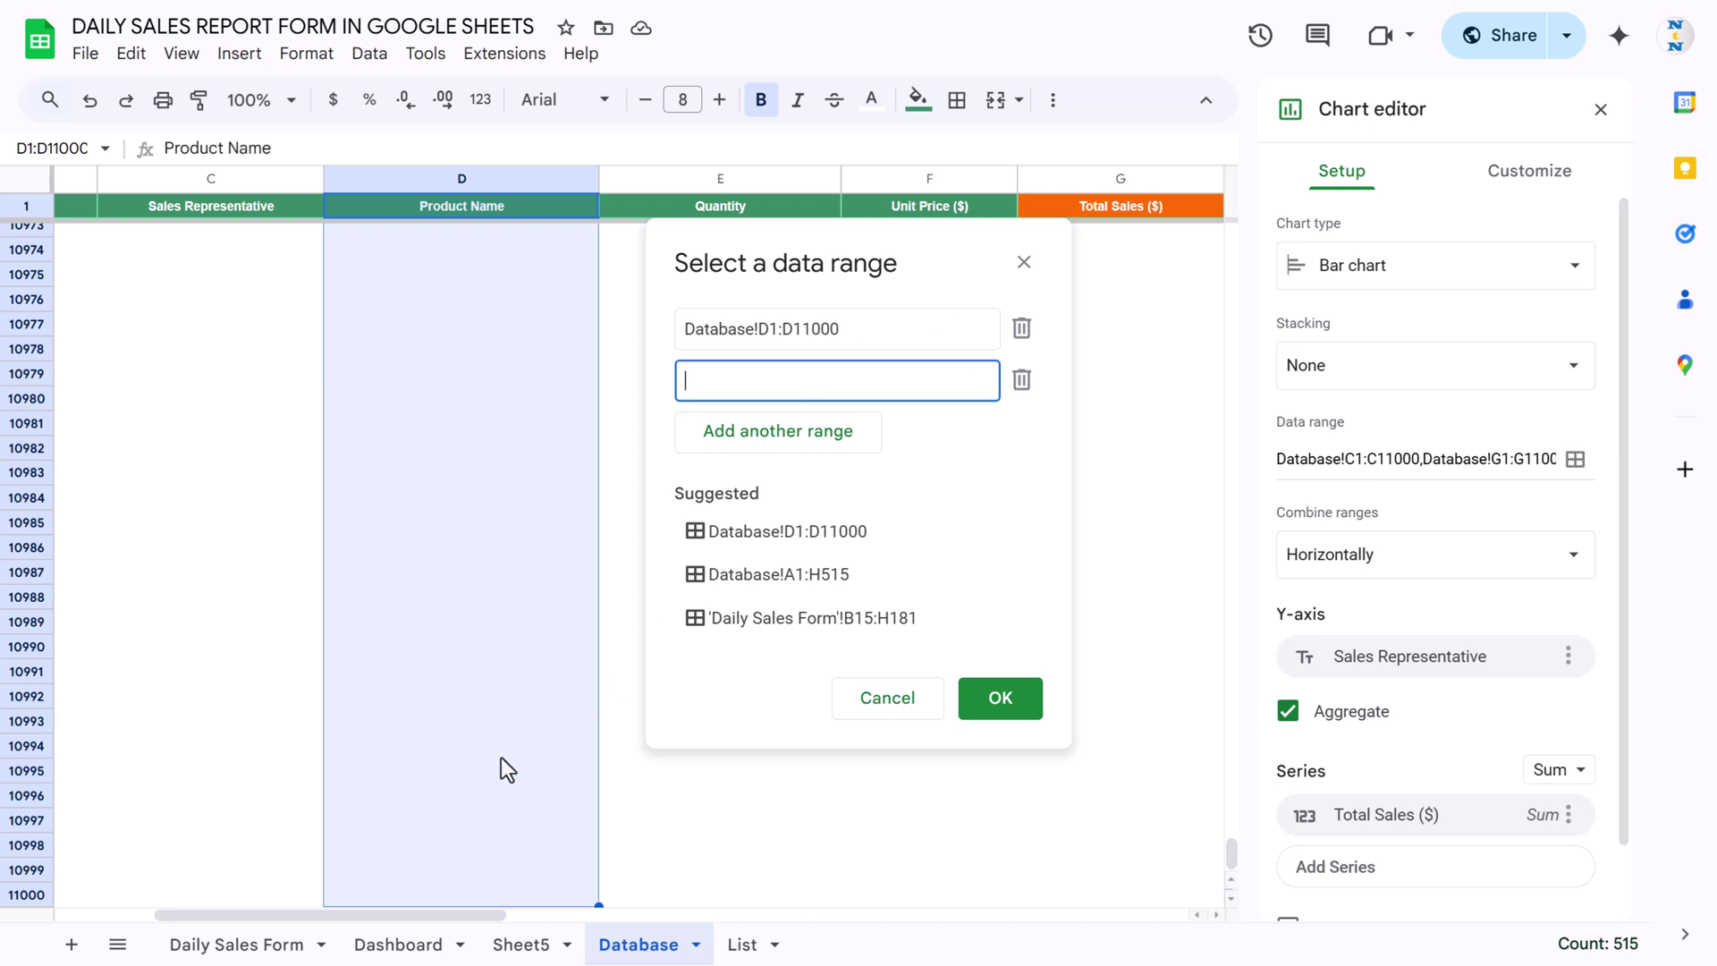
click(749, 181)
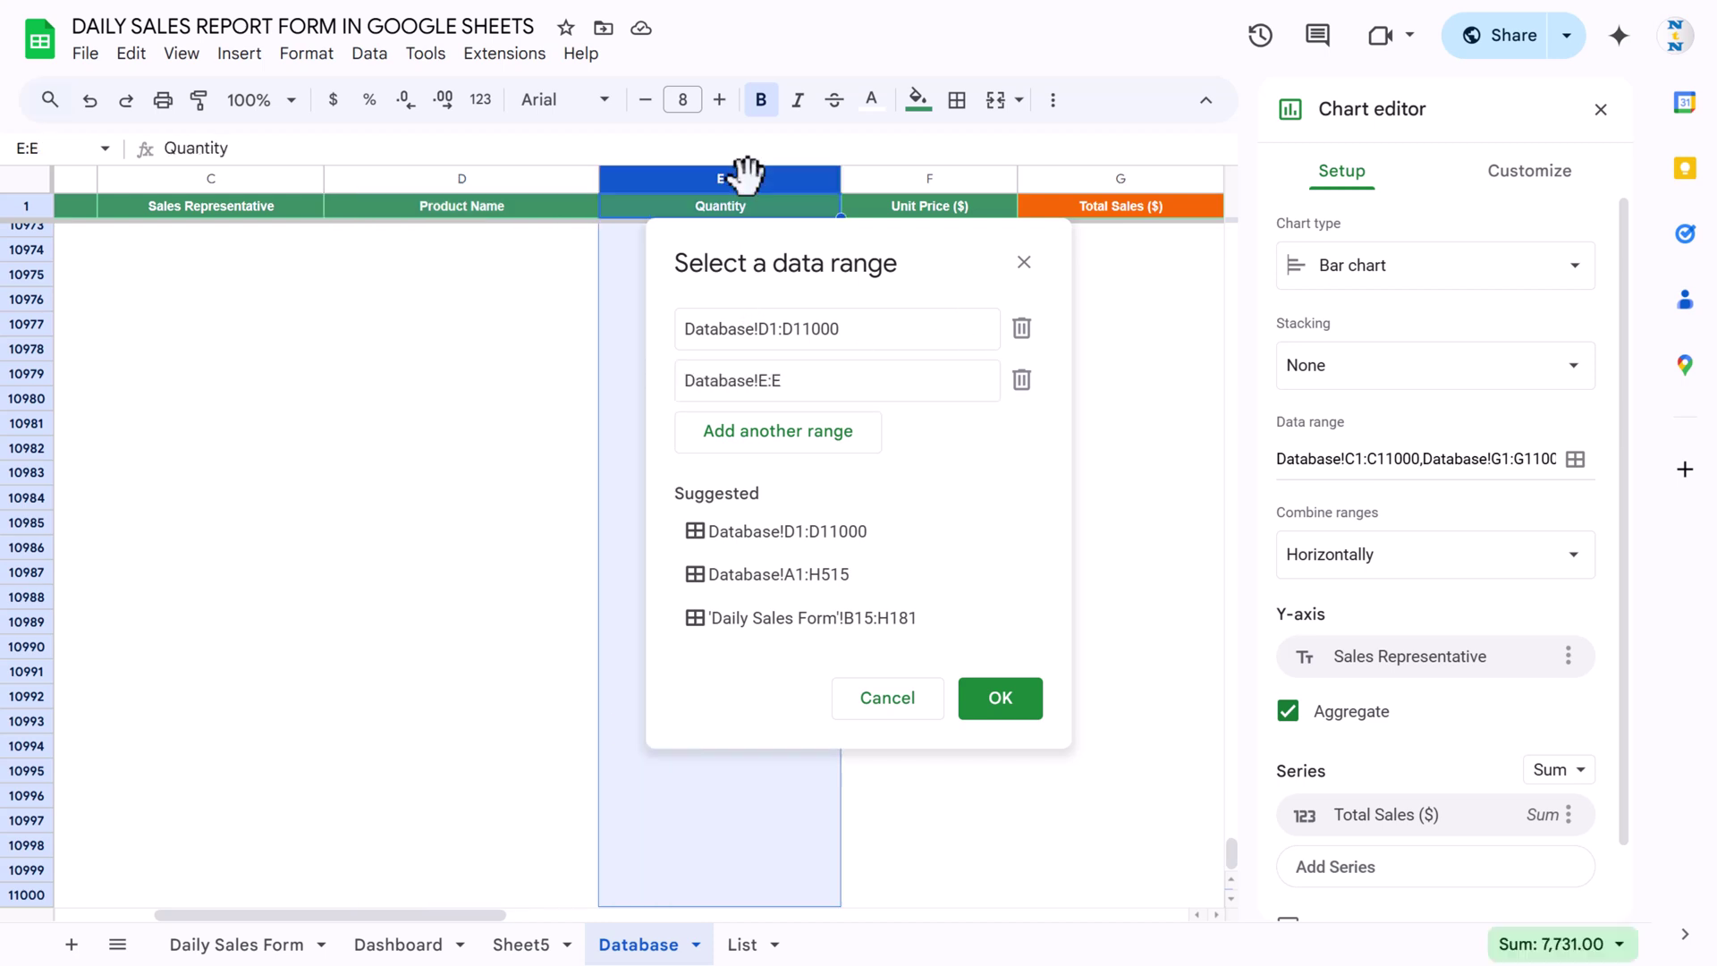
click(1008, 688)
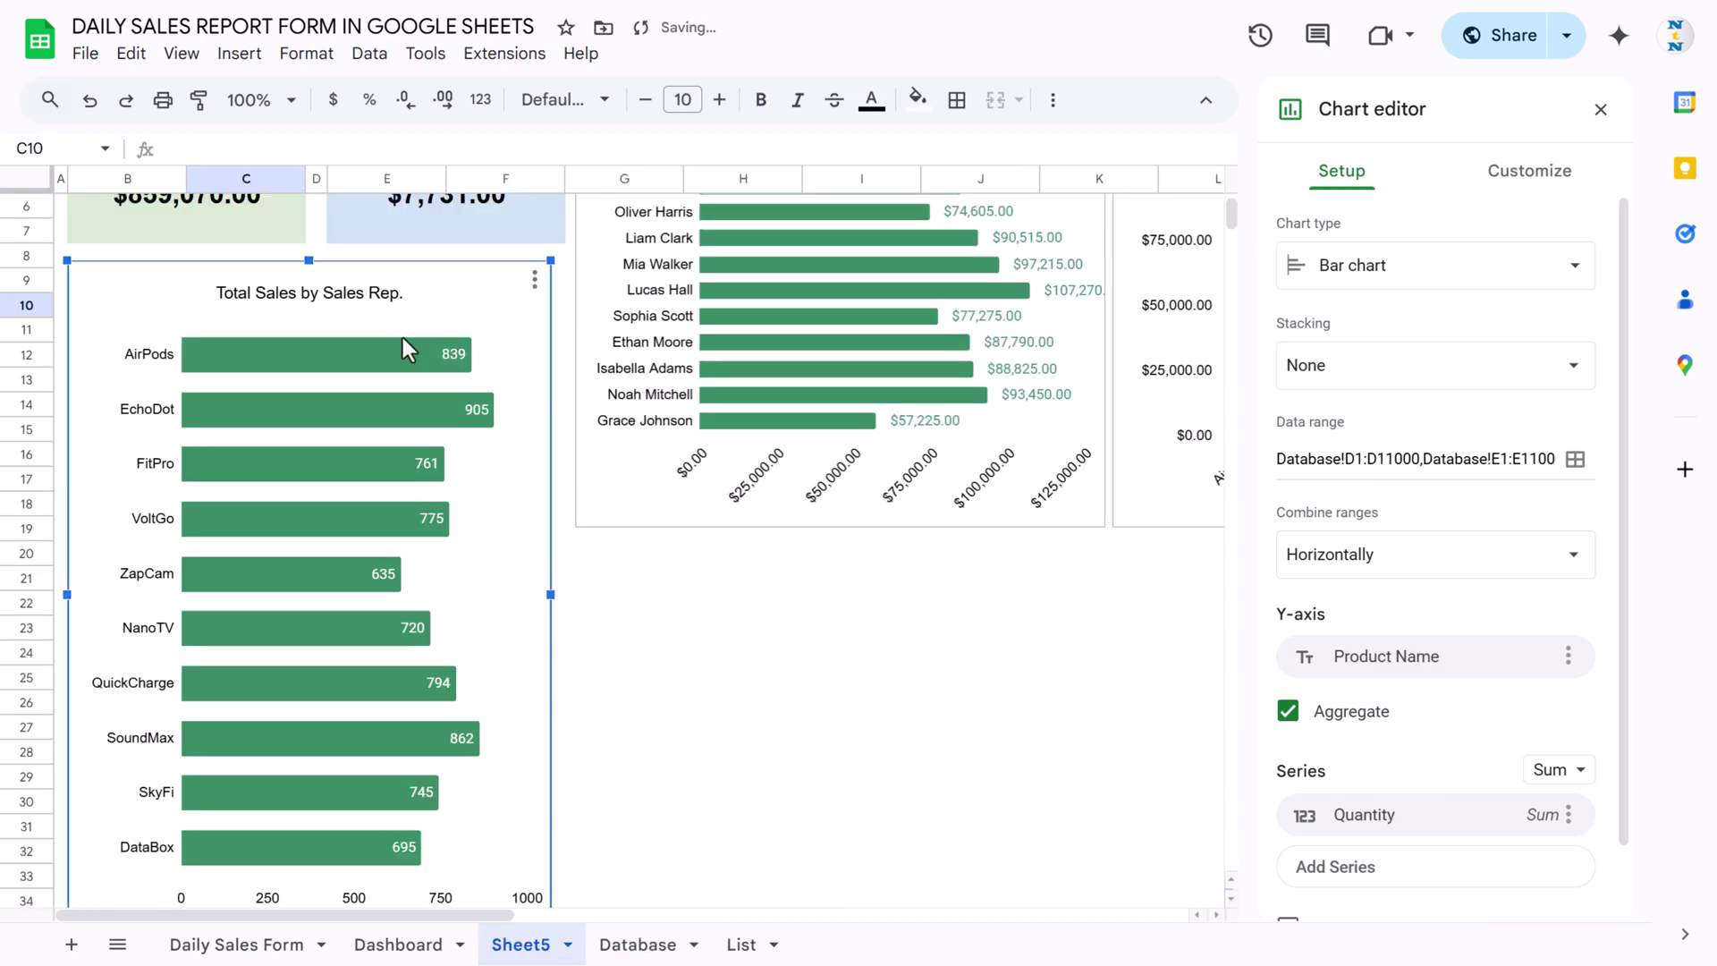
Retitle the chart 'Qty by Product'.
text(roduct)
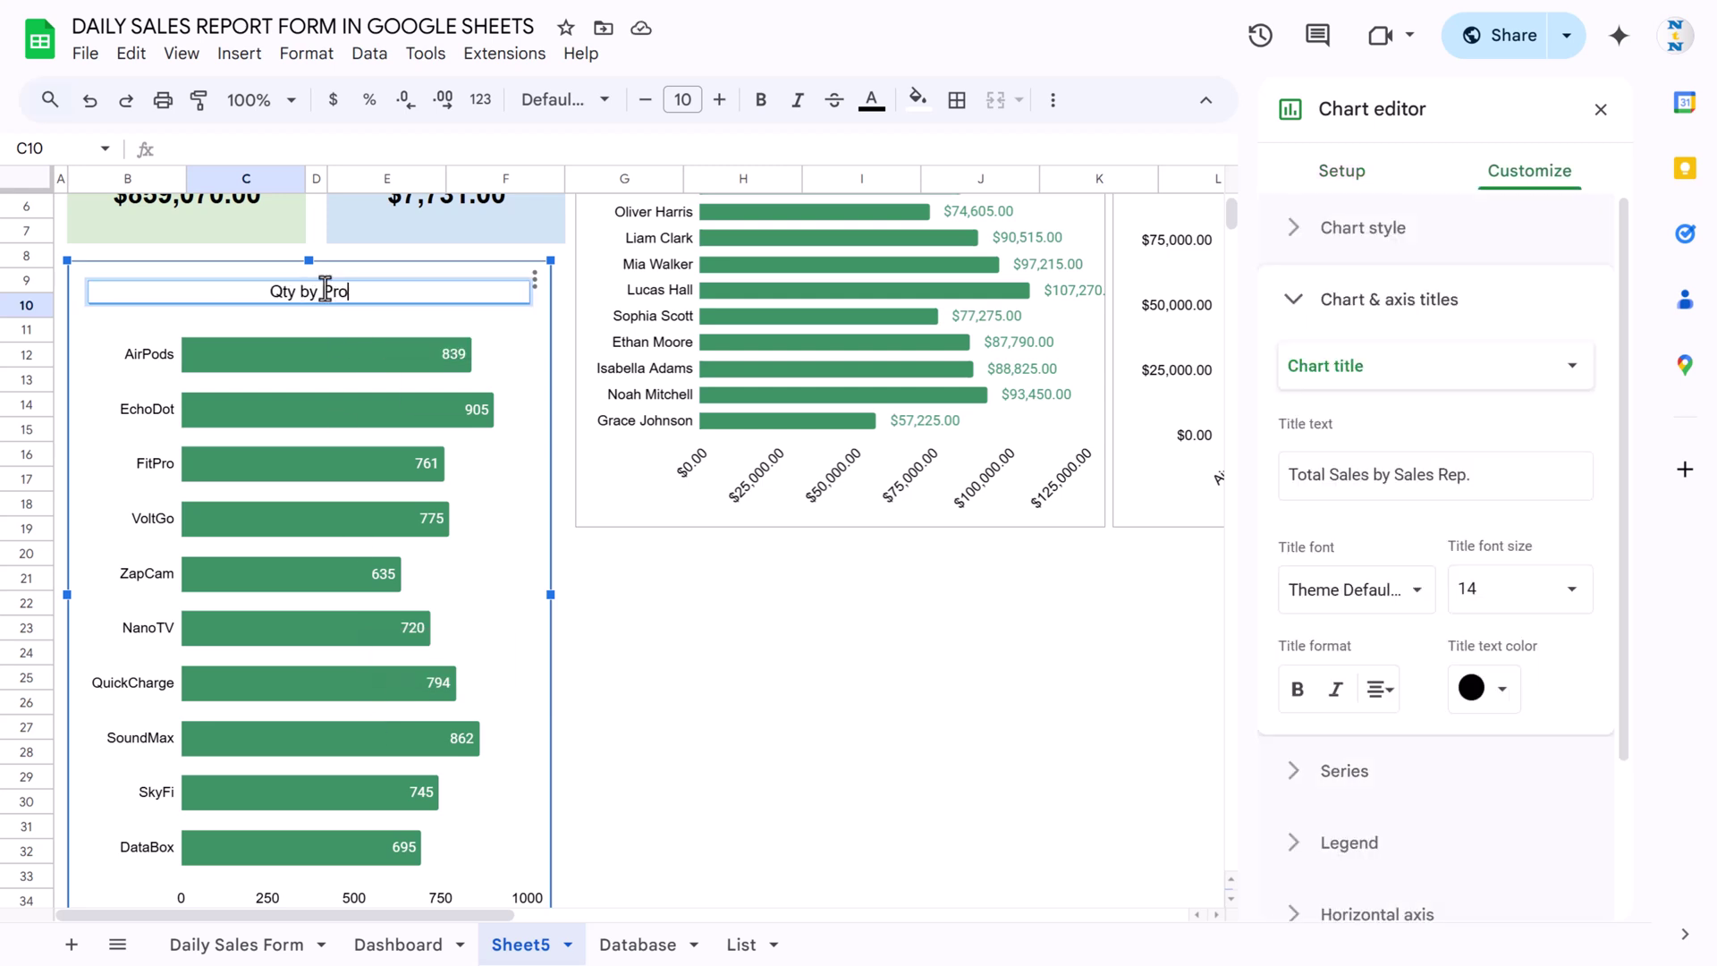
key(BackSpace)
key(BackSpace)
text(ct)
key(Return)
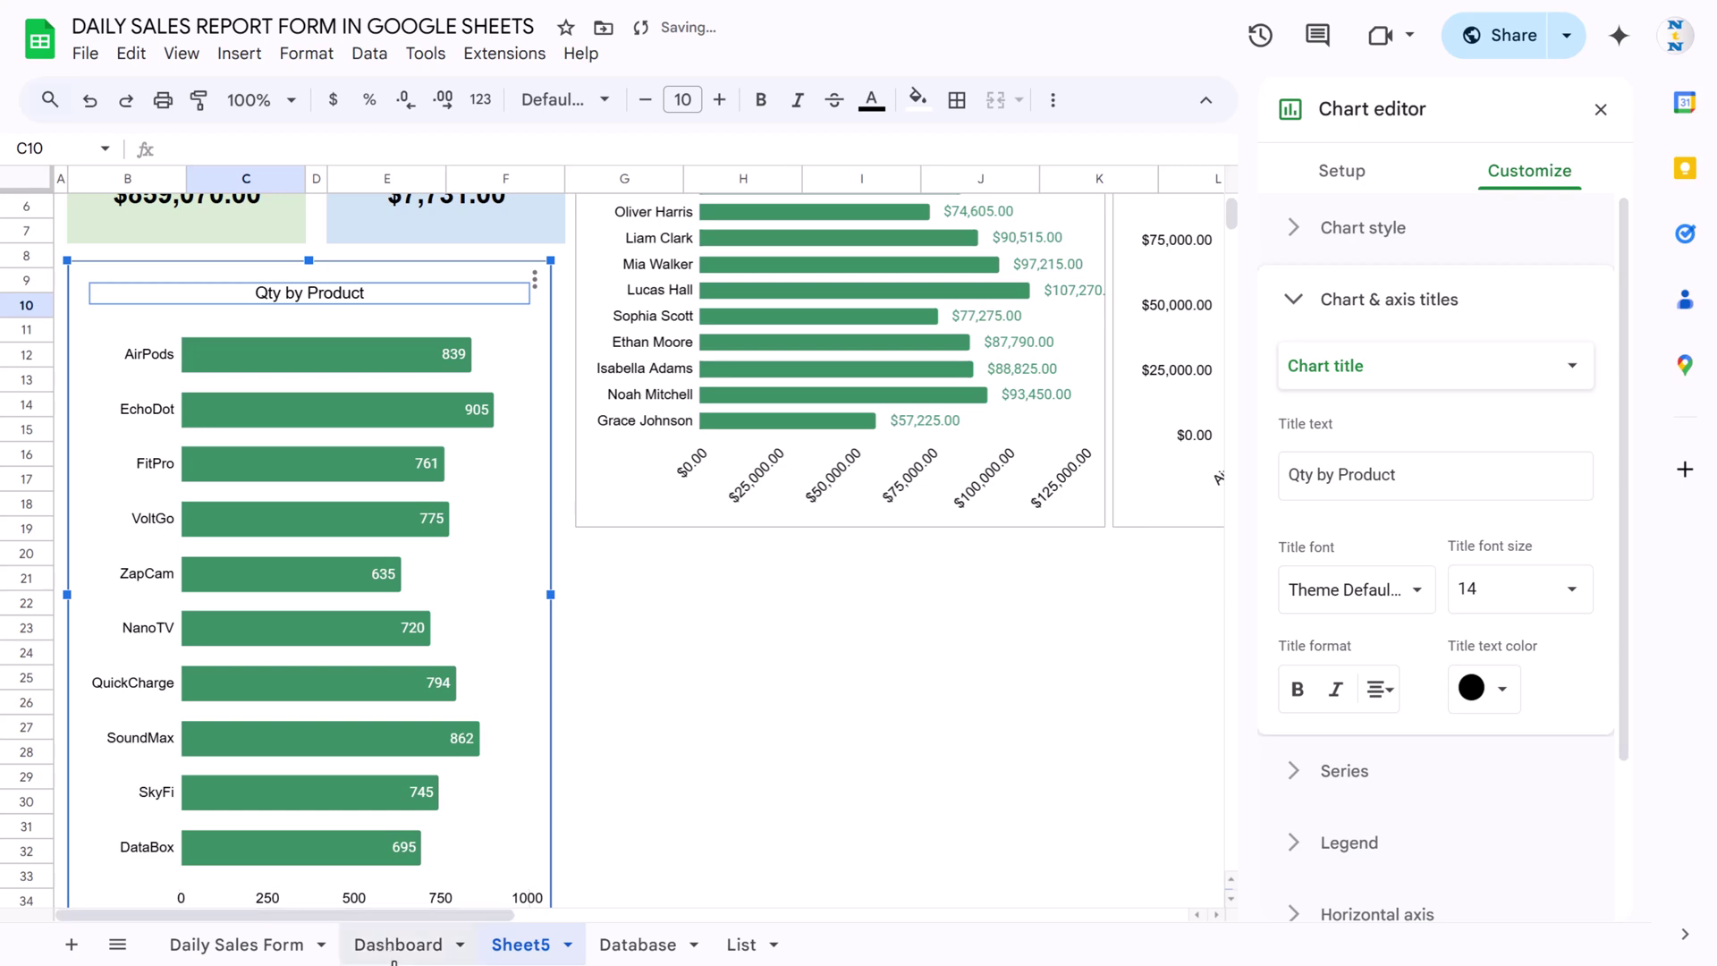
Compare with the Dashboard, then paste a duplicate of Qty by Product at G20.
click(397, 945)
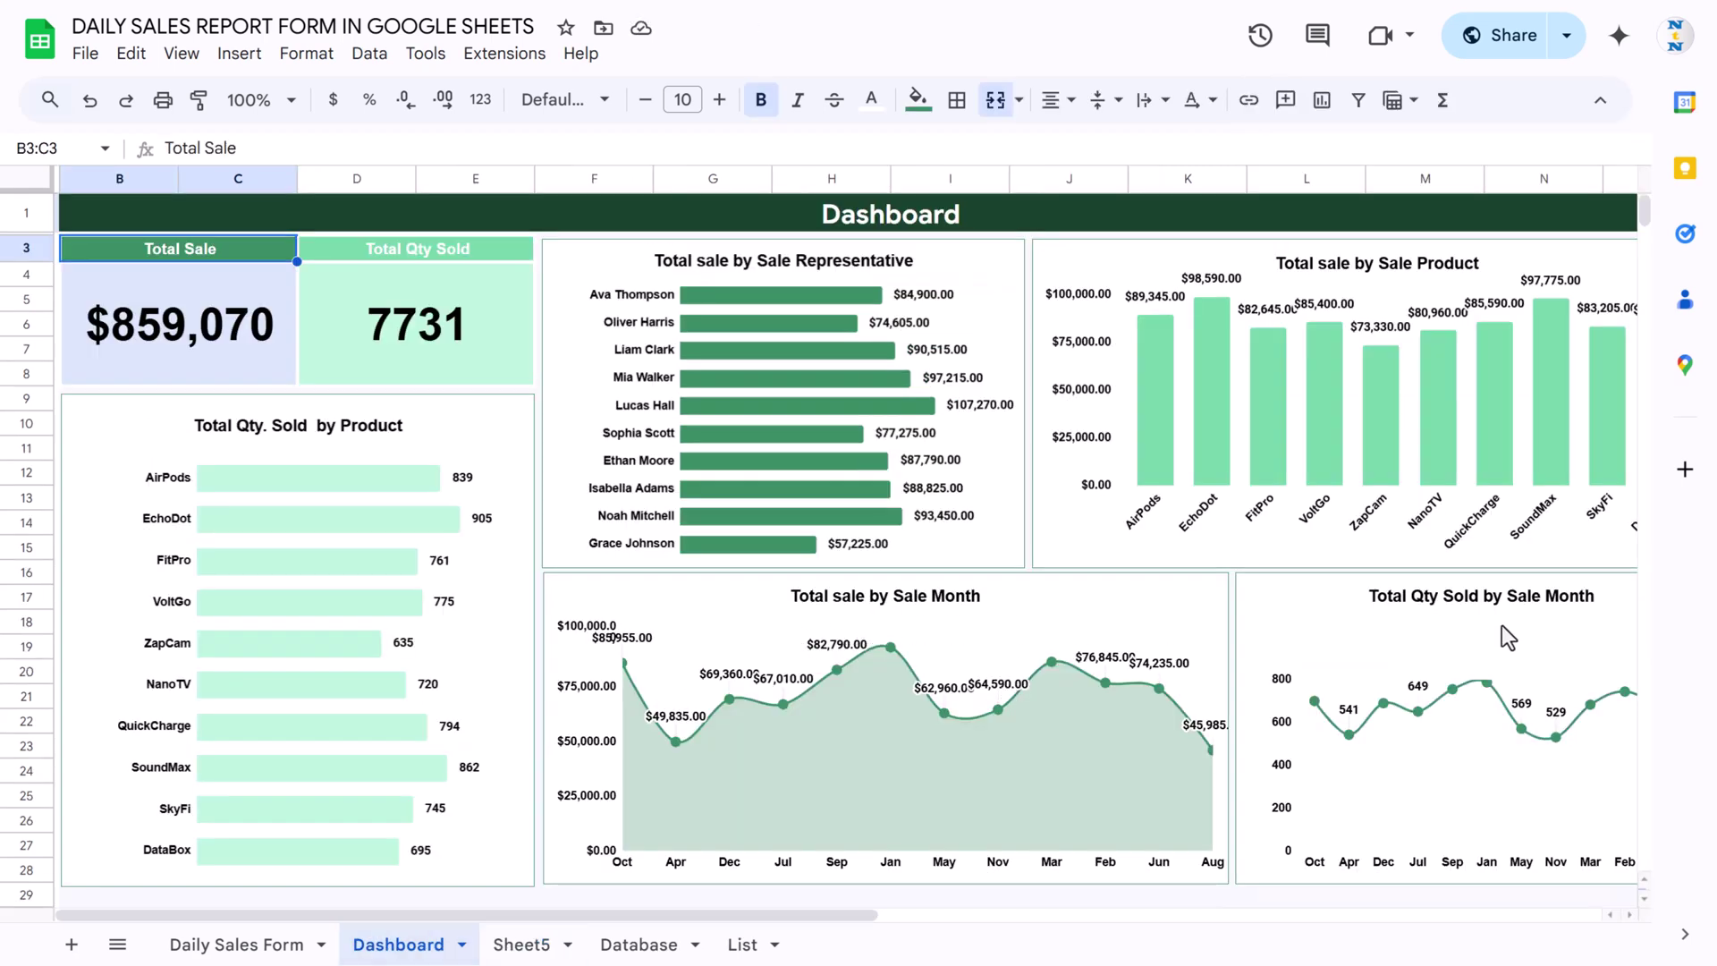
click(525, 944)
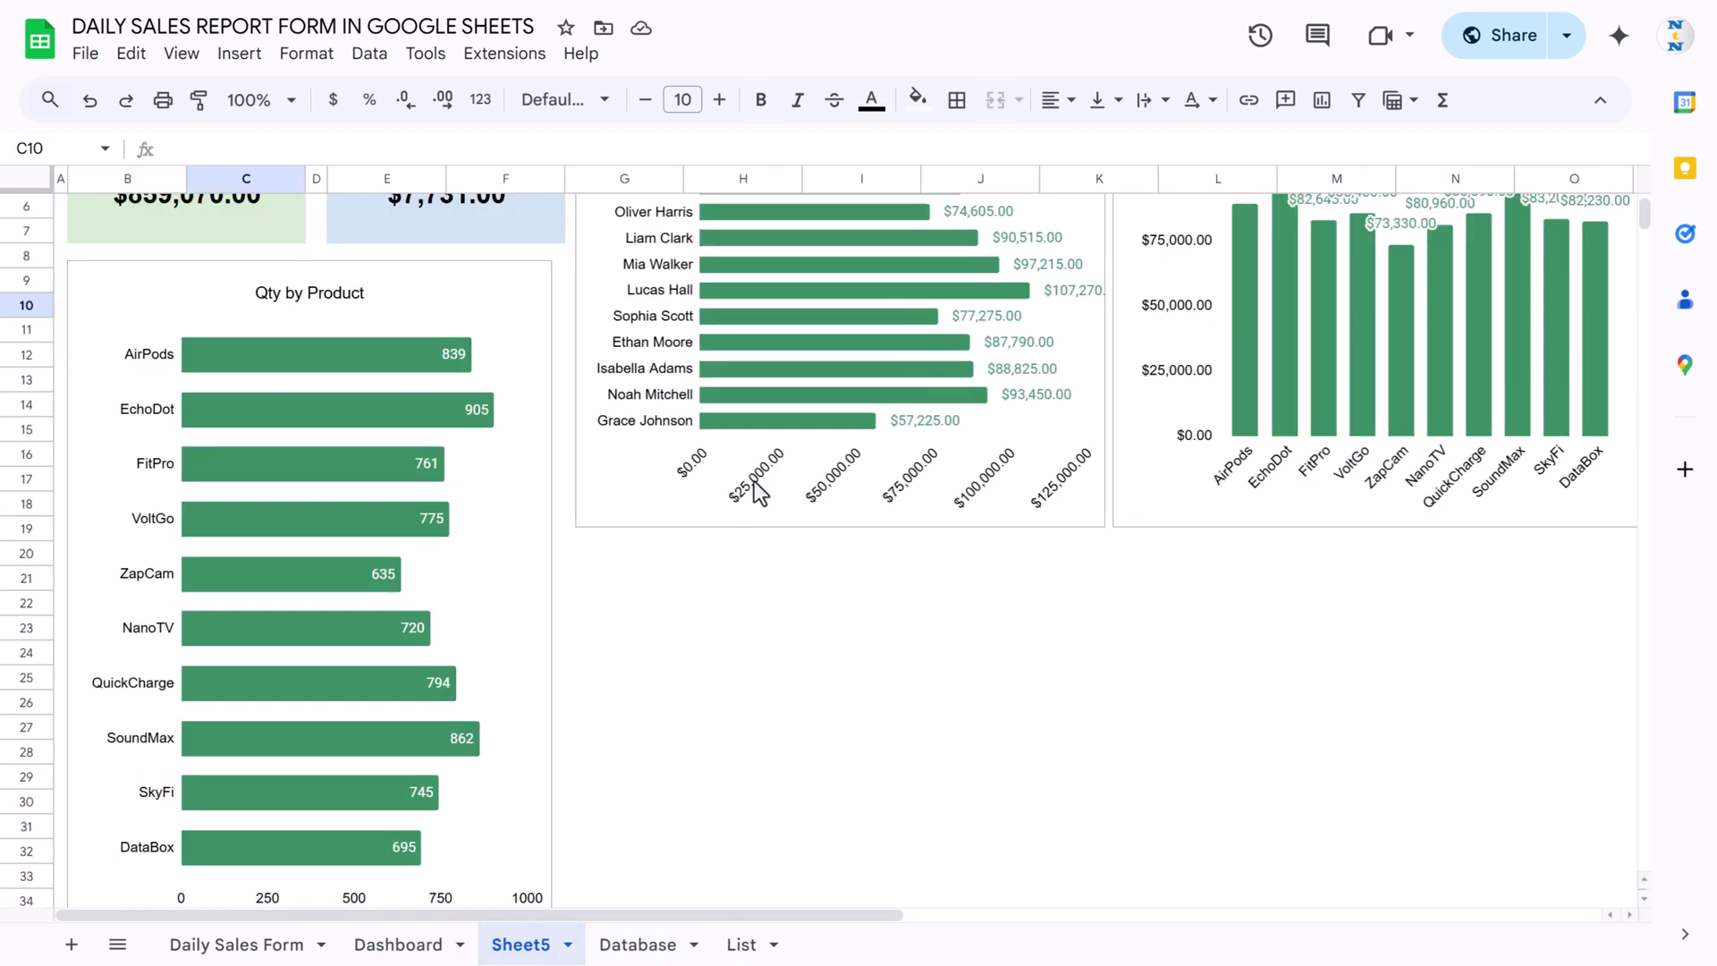
click(792, 513)
click(668, 556)
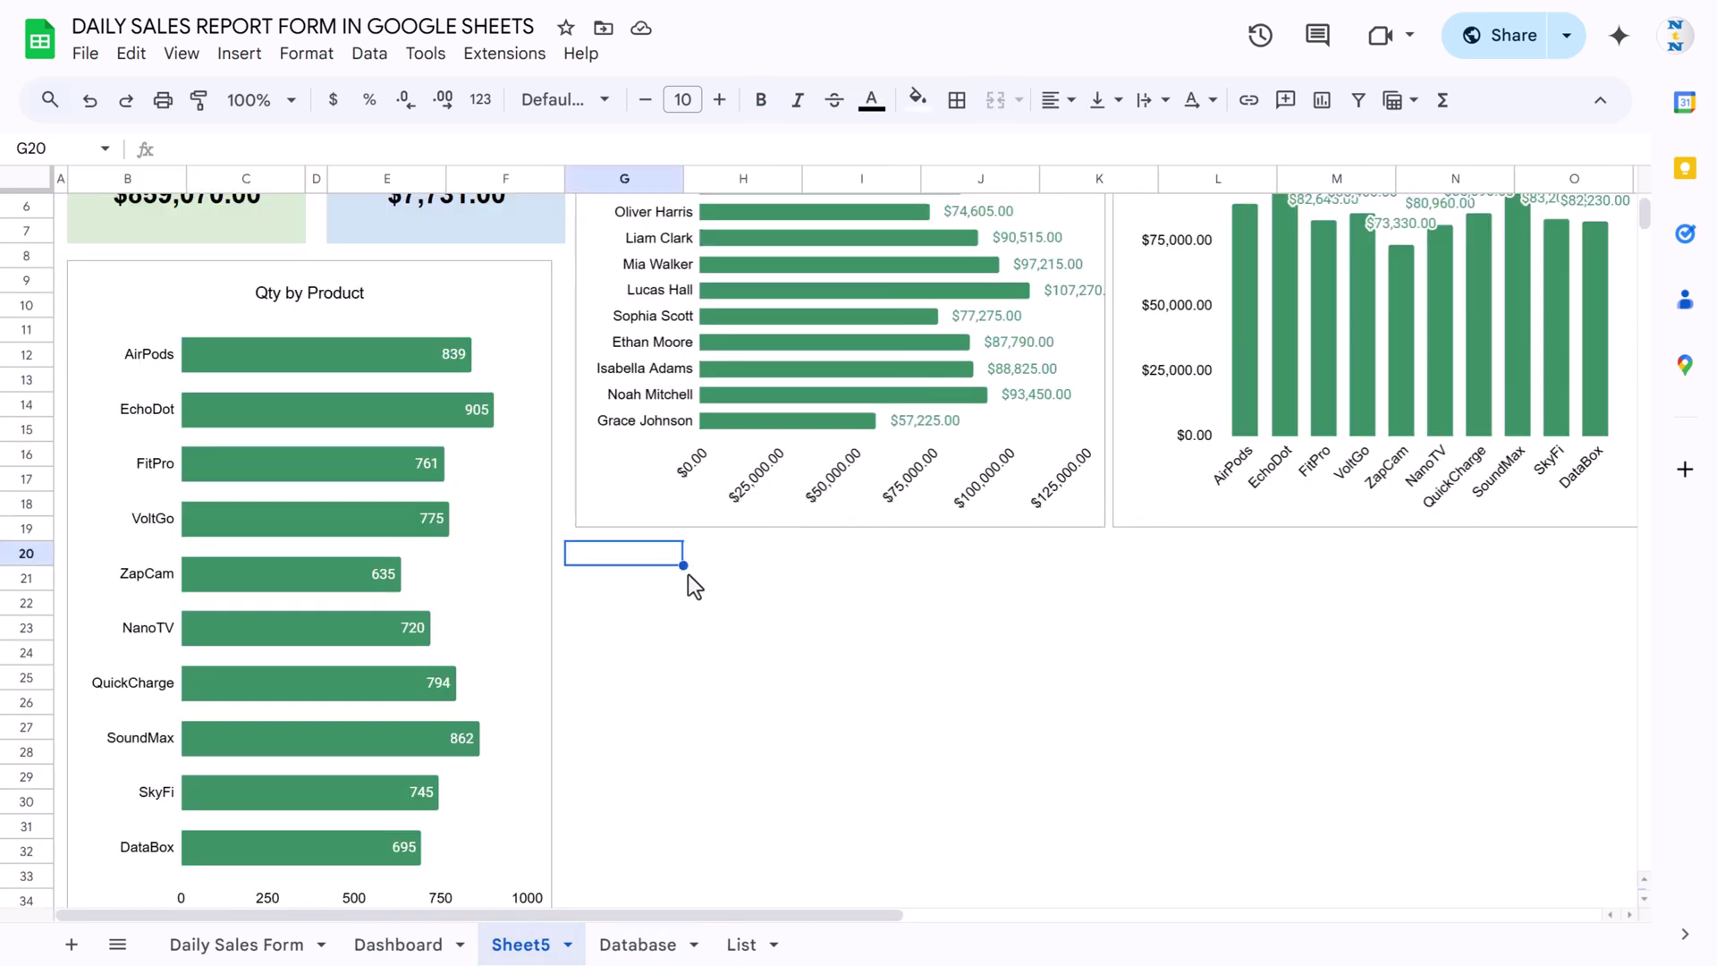
click(413, 286)
click(636, 556)
key(ctrl+v)
click(824, 273)
drag(820, 261, 893, 248)
Enlarge the duplicate chart and clear its Database!D1:D11000 product range.
drag(809, 517, 815, 635)
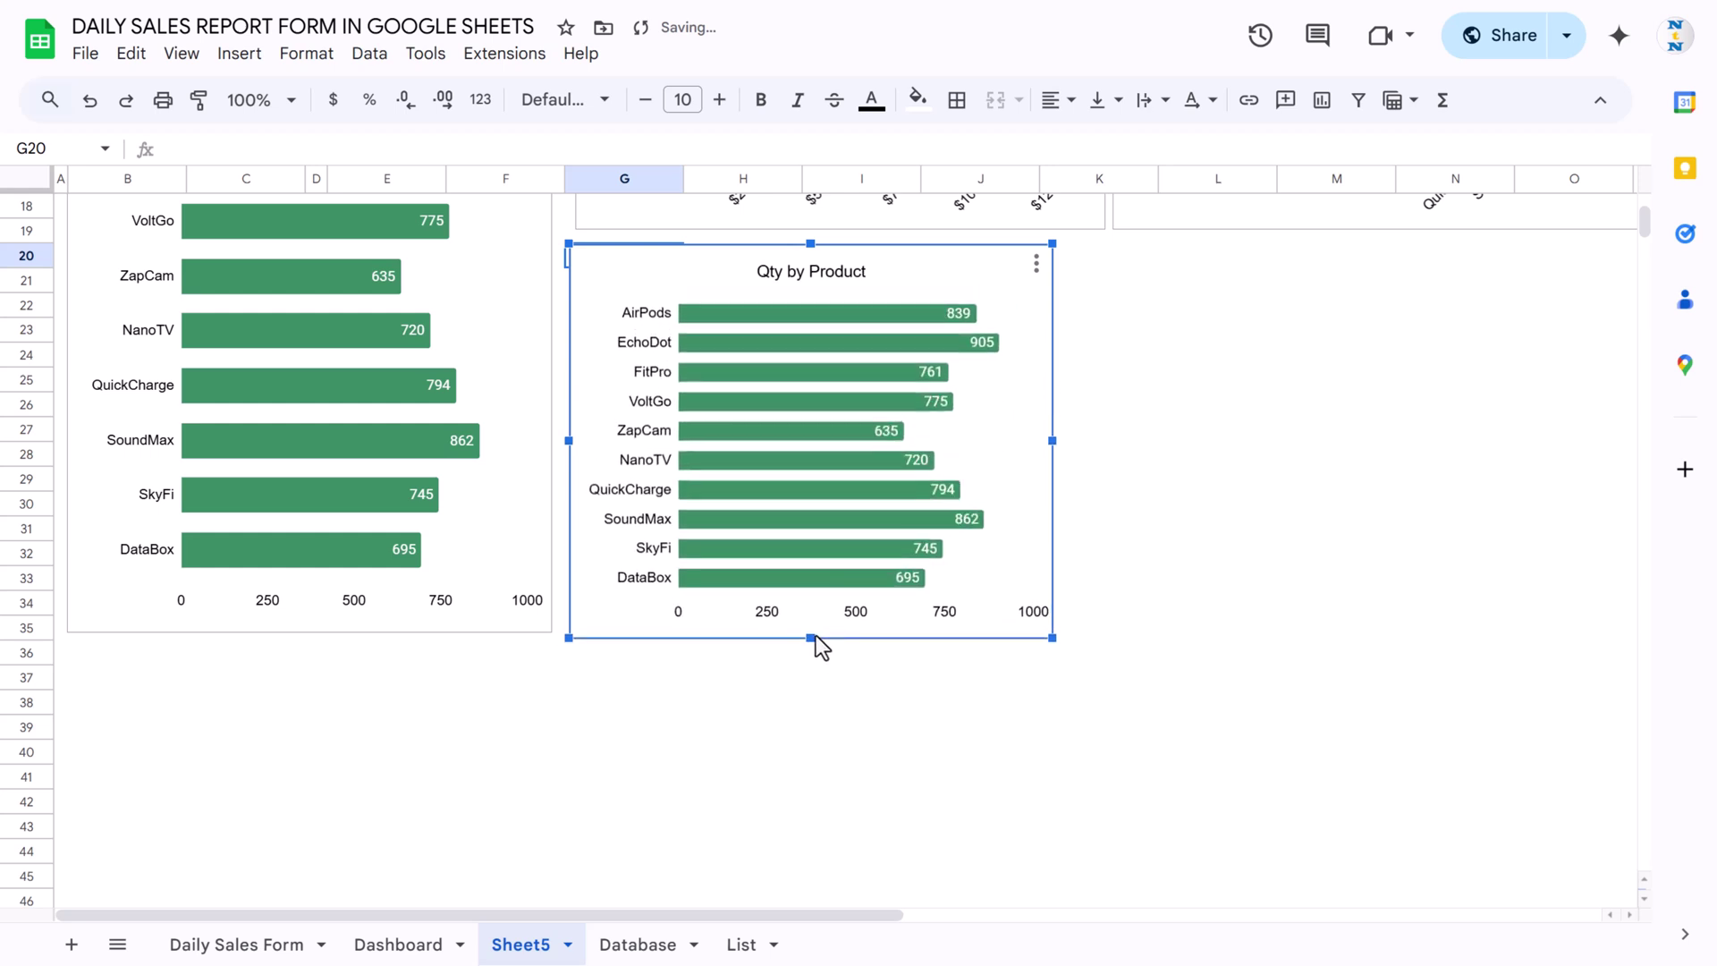
drag(1053, 437, 1112, 428)
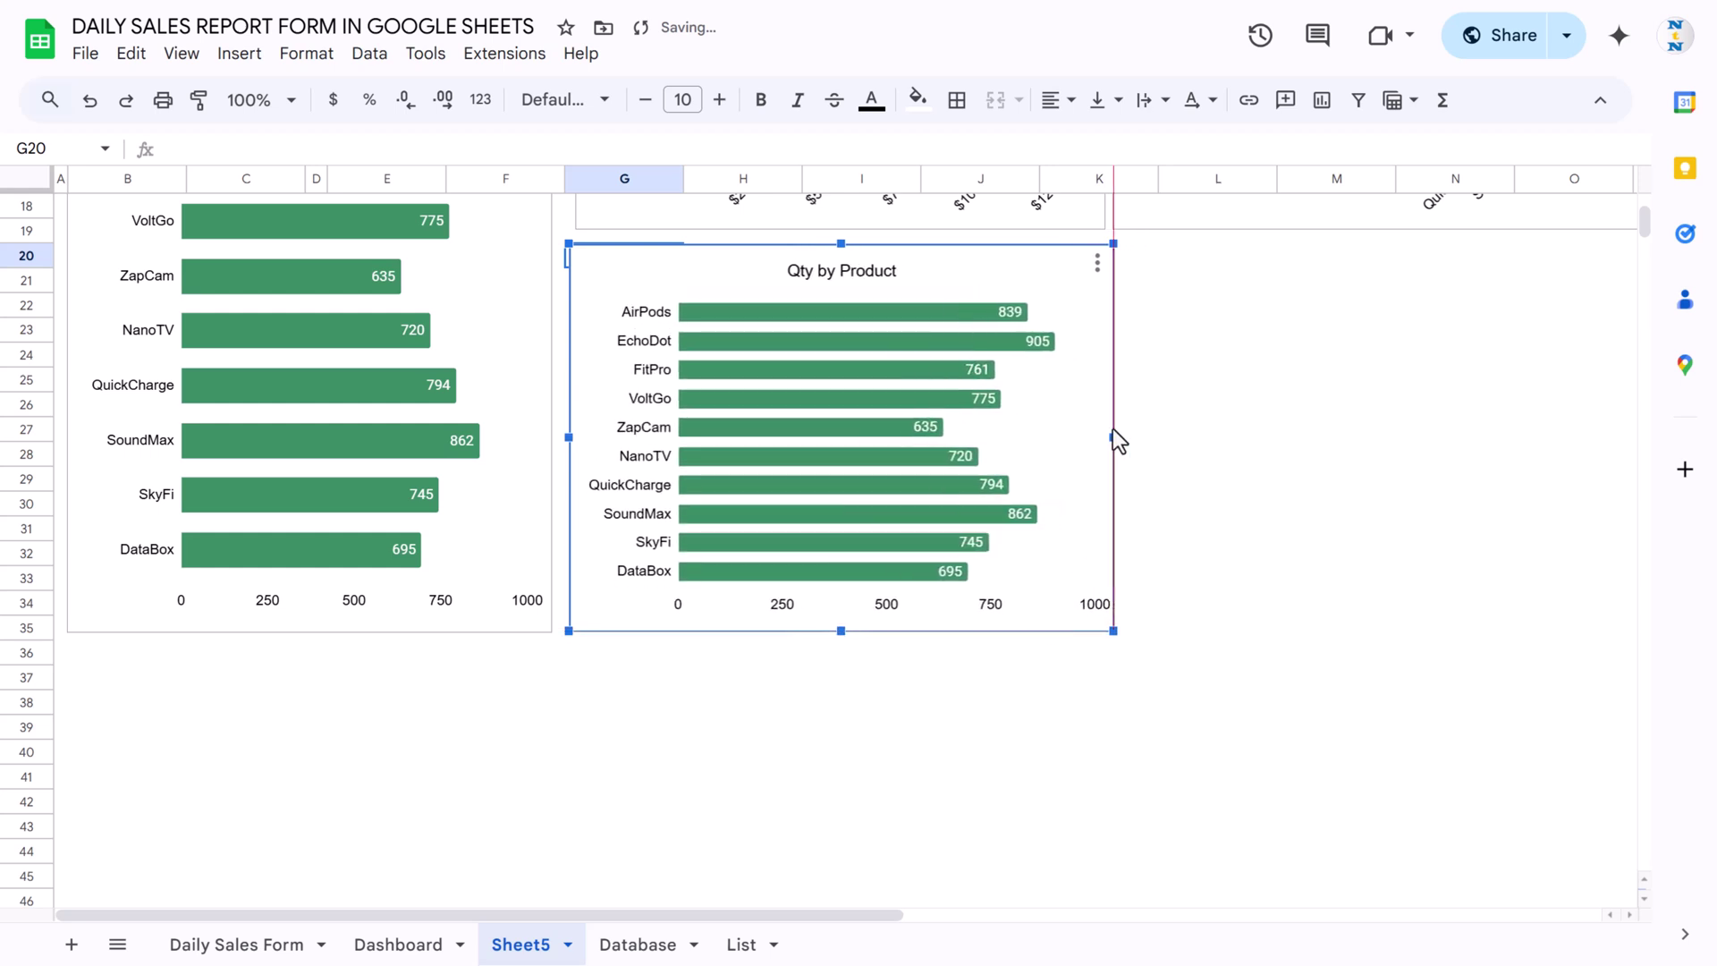
double_click(960, 261)
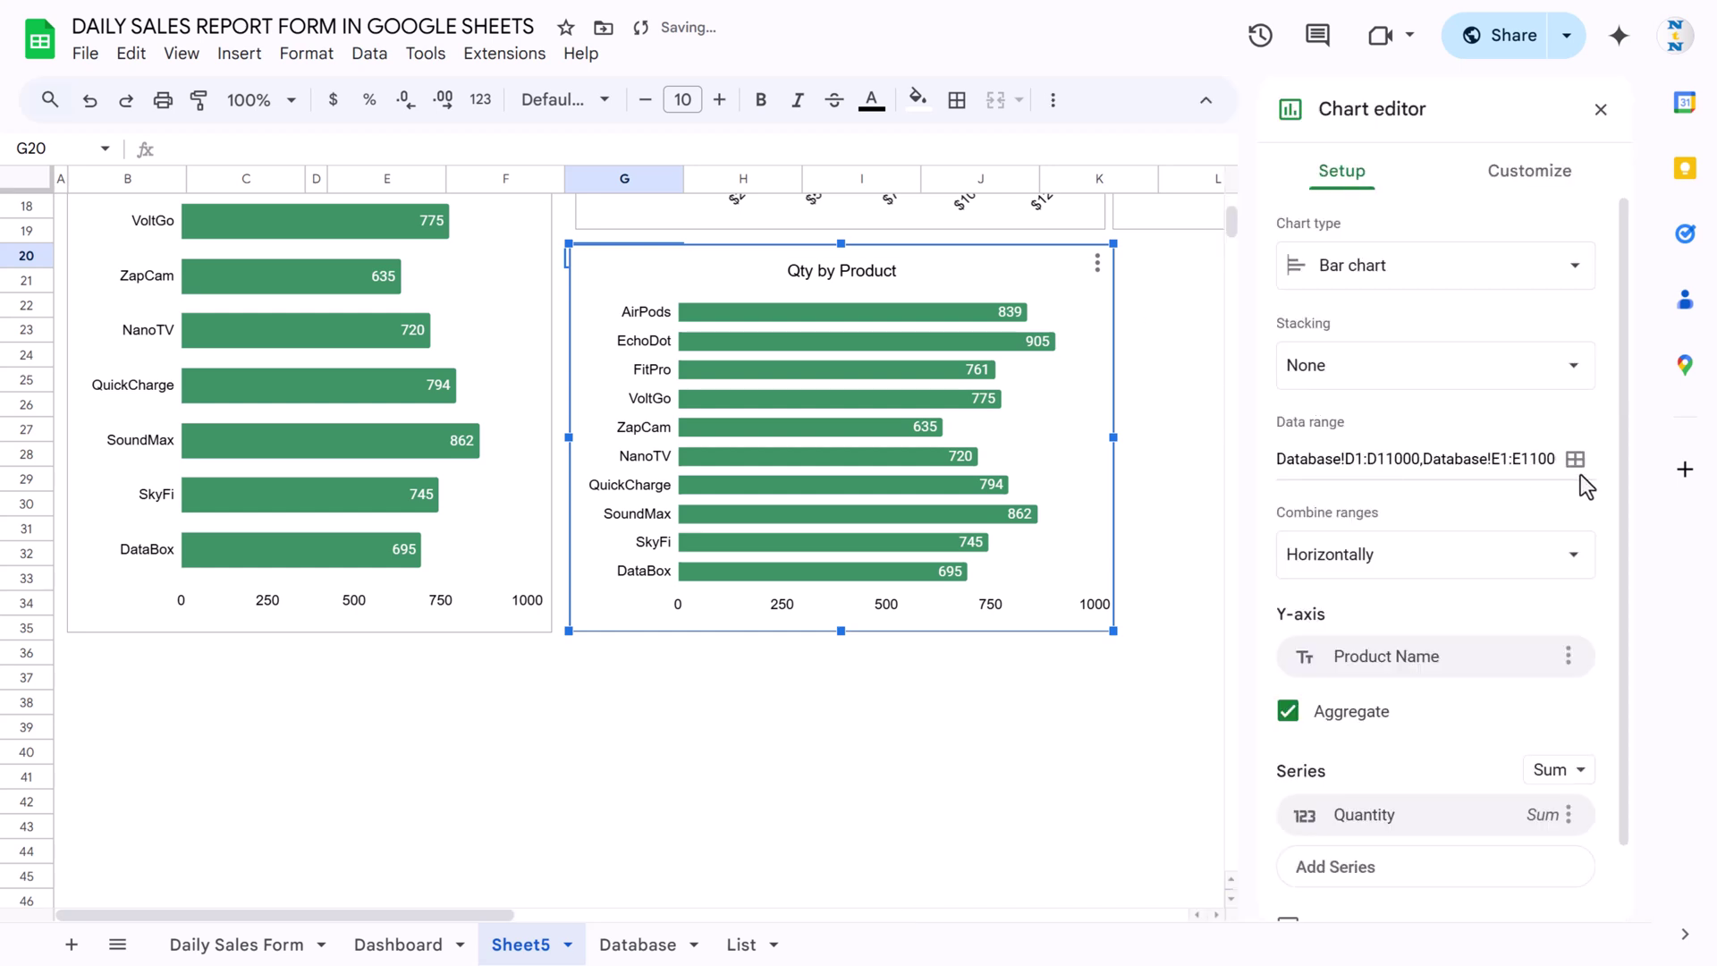
click(1575, 459)
click(849, 310)
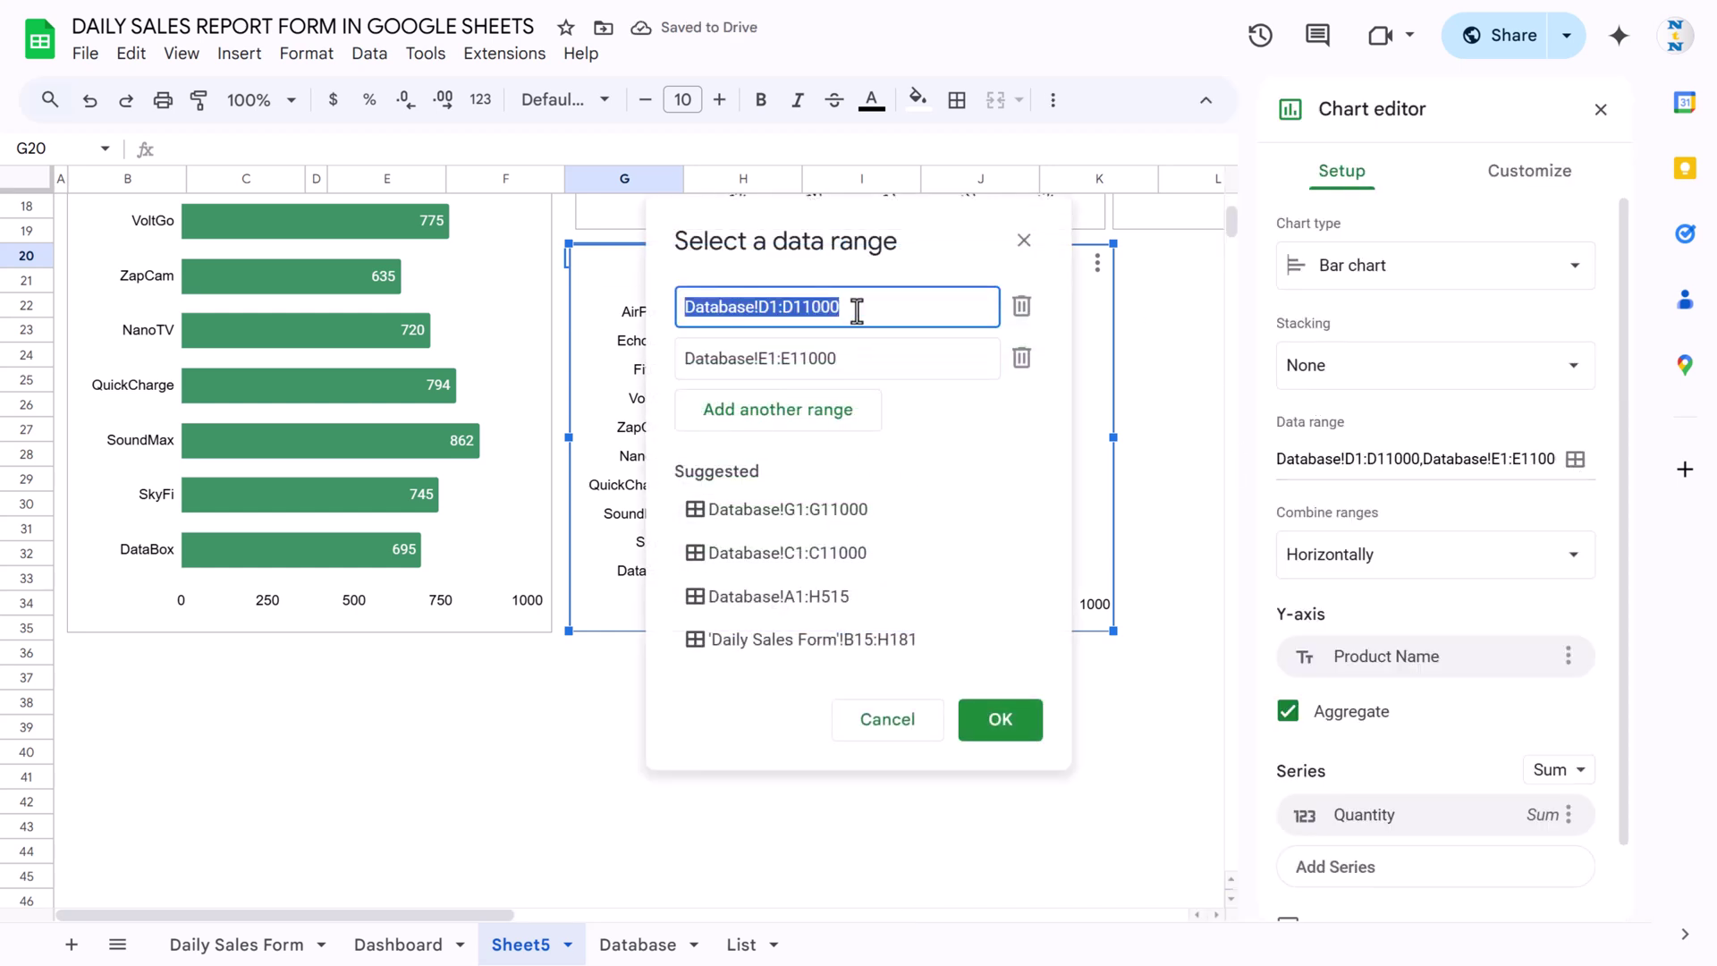
key(BackSpace)
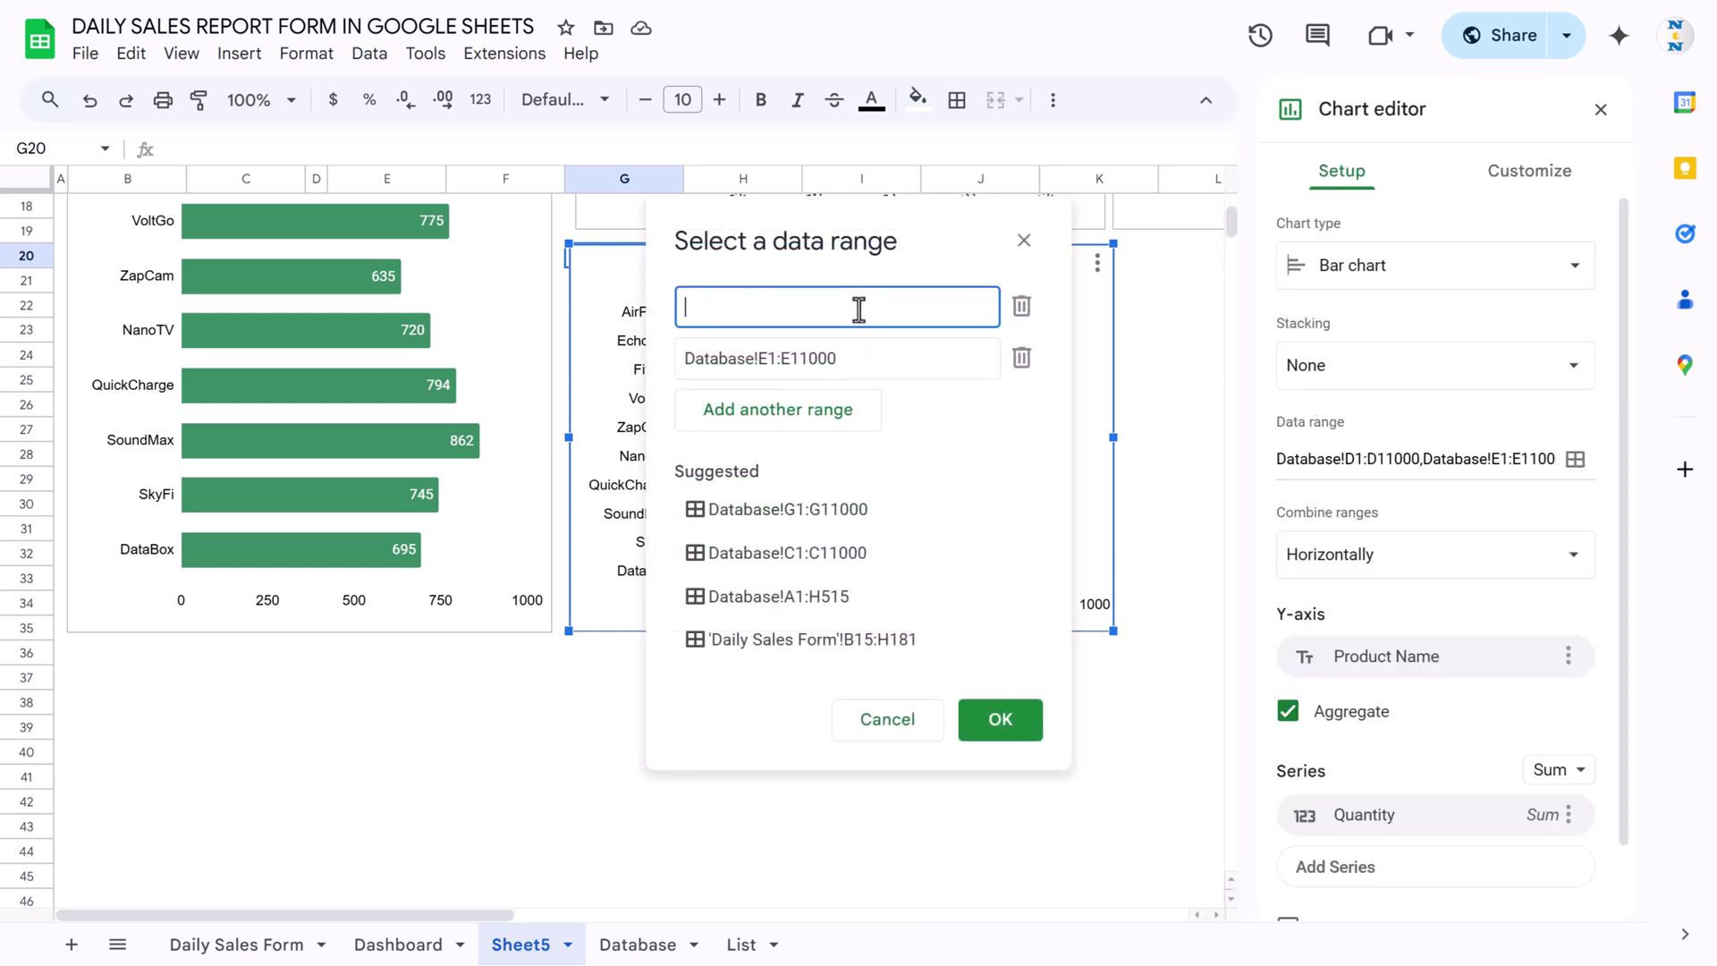
Set Database Month column H as the duplicate chart's category range.
click(628, 954)
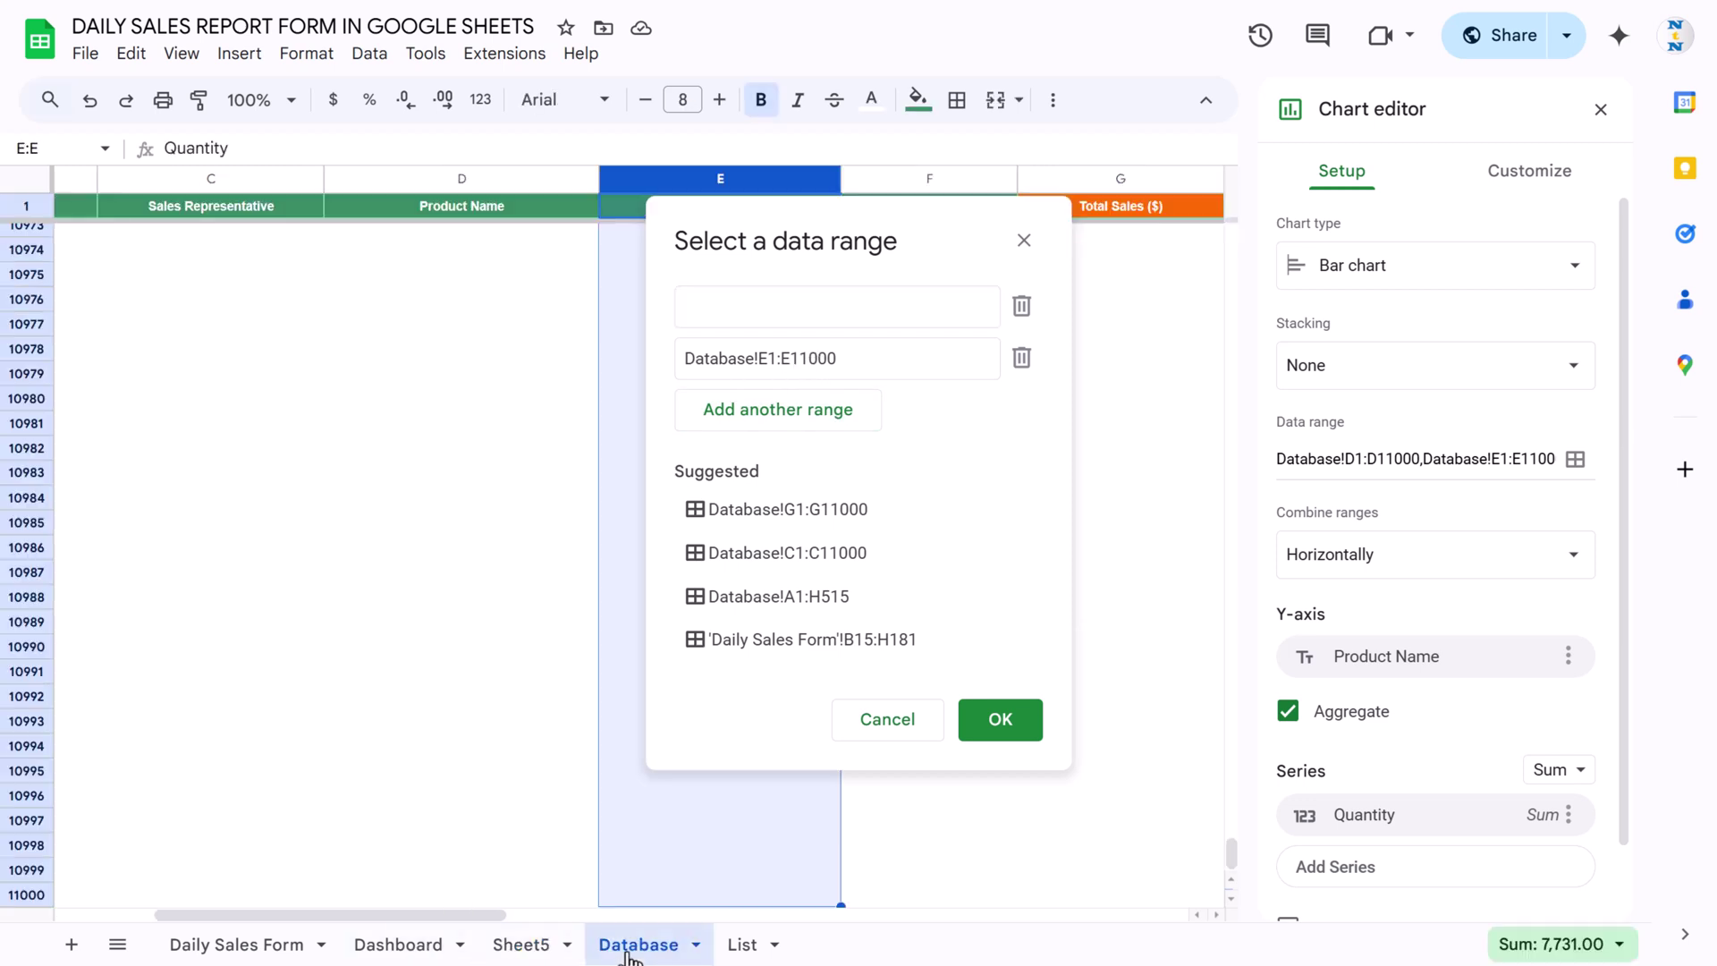
drag(817, 239, 801, 331)
click(756, 421)
drag(397, 910, 502, 912)
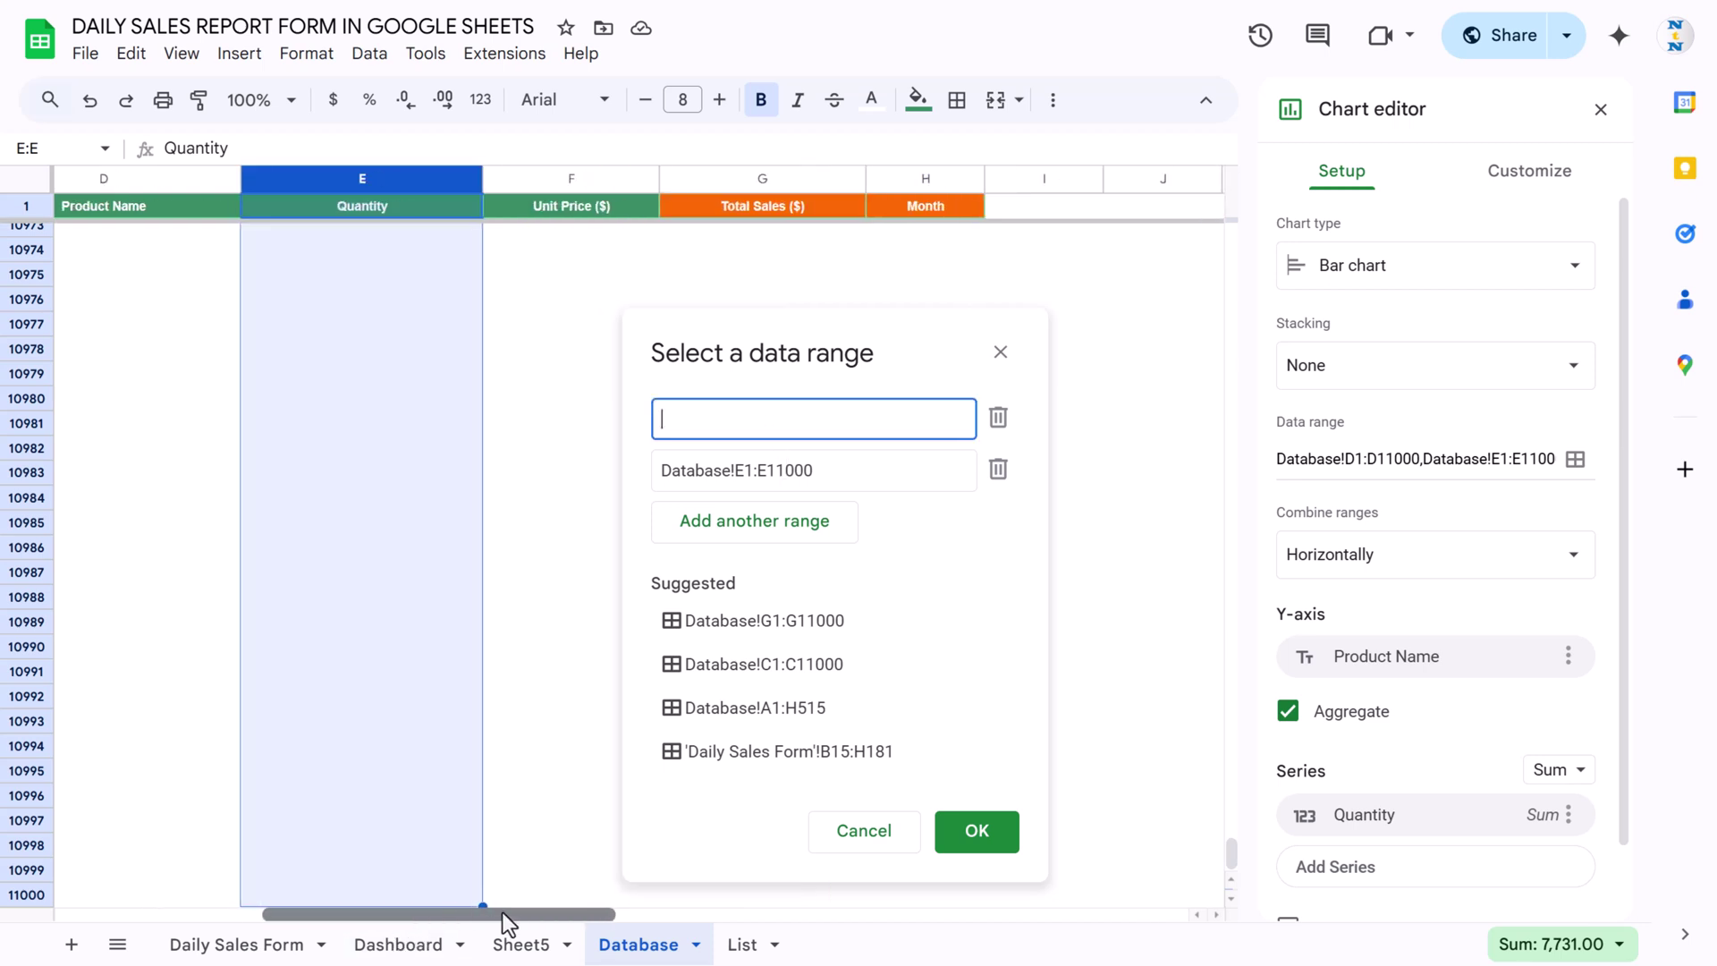
click(928, 178)
click(979, 827)
Browse the chart type list for the duplicate chart.
click(814, 730)
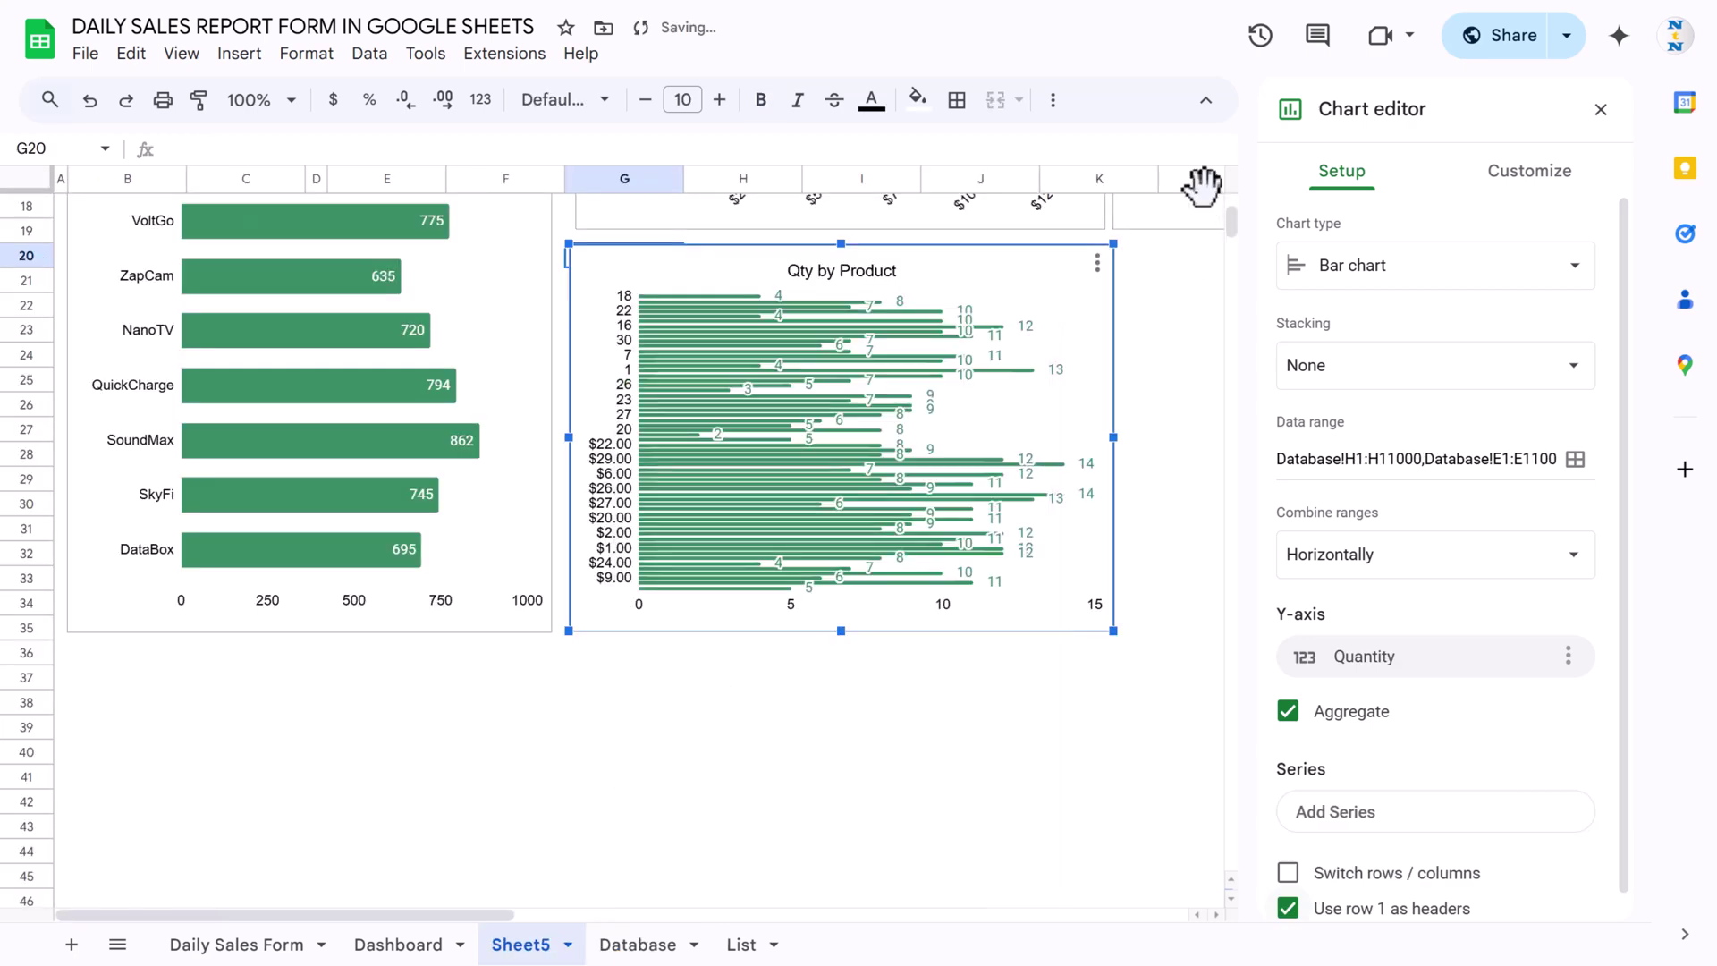
click(1371, 269)
scroll(1386, 555, down, 2)
scroll(1365, 653, up, 2)
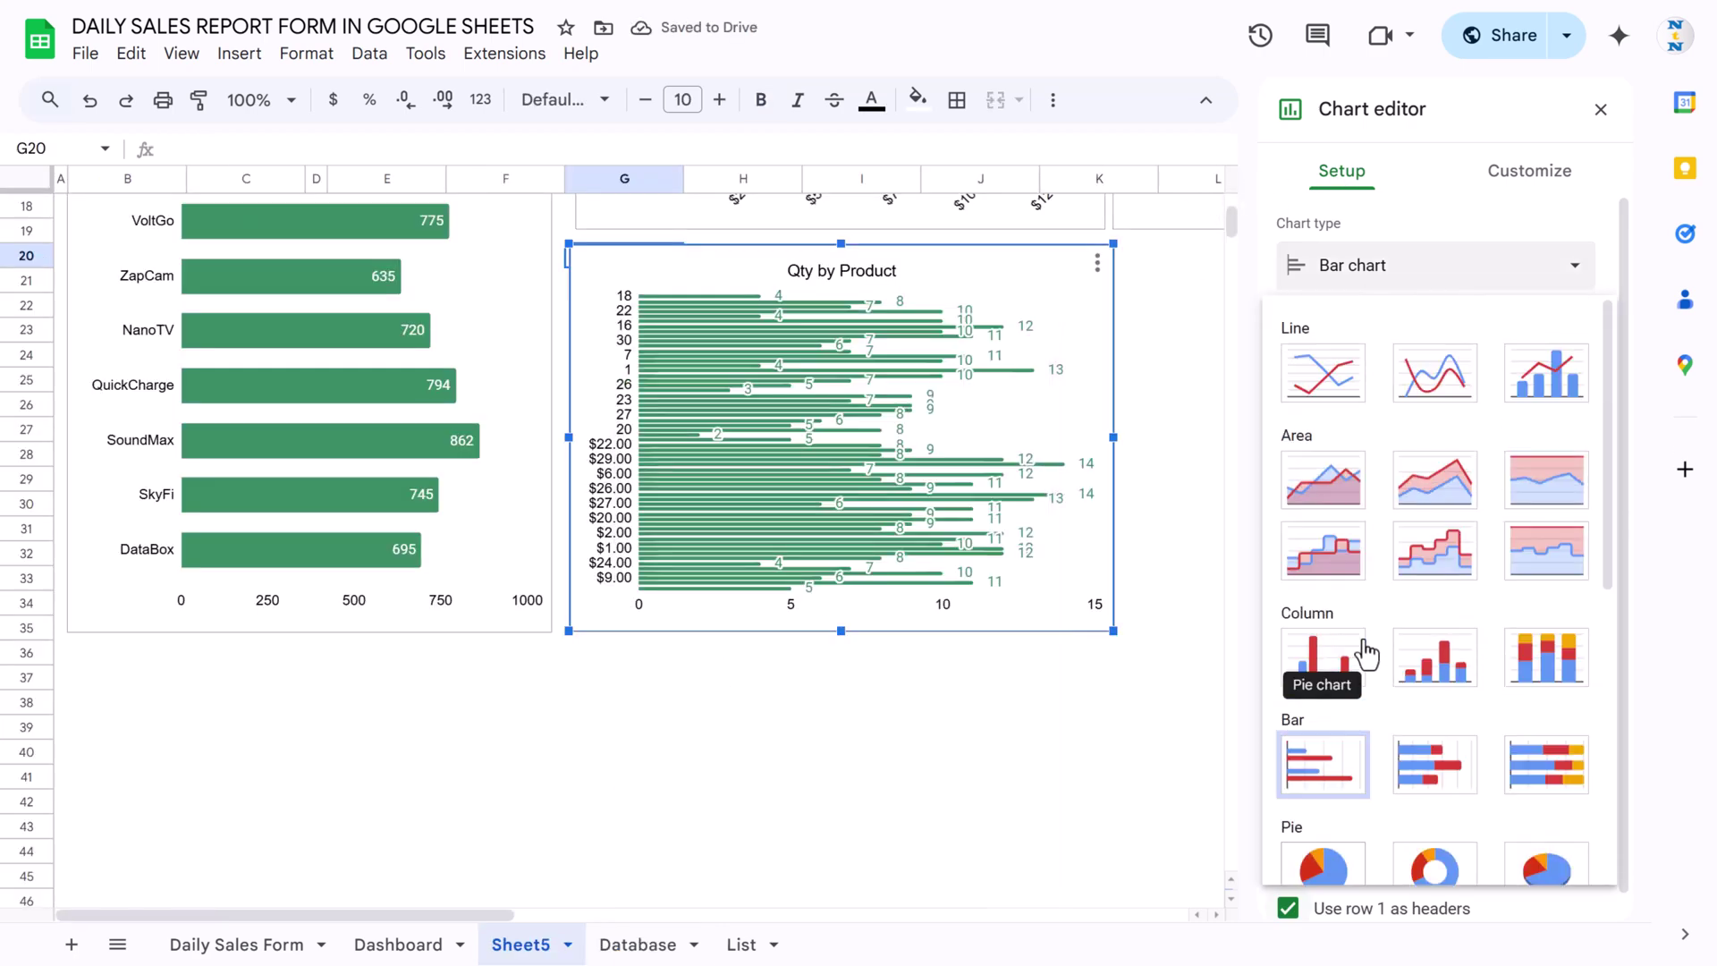
Make it an area chart with Month on the x-axis and Quantity as series.
click(1325, 483)
scroll(1445, 679, down, 1)
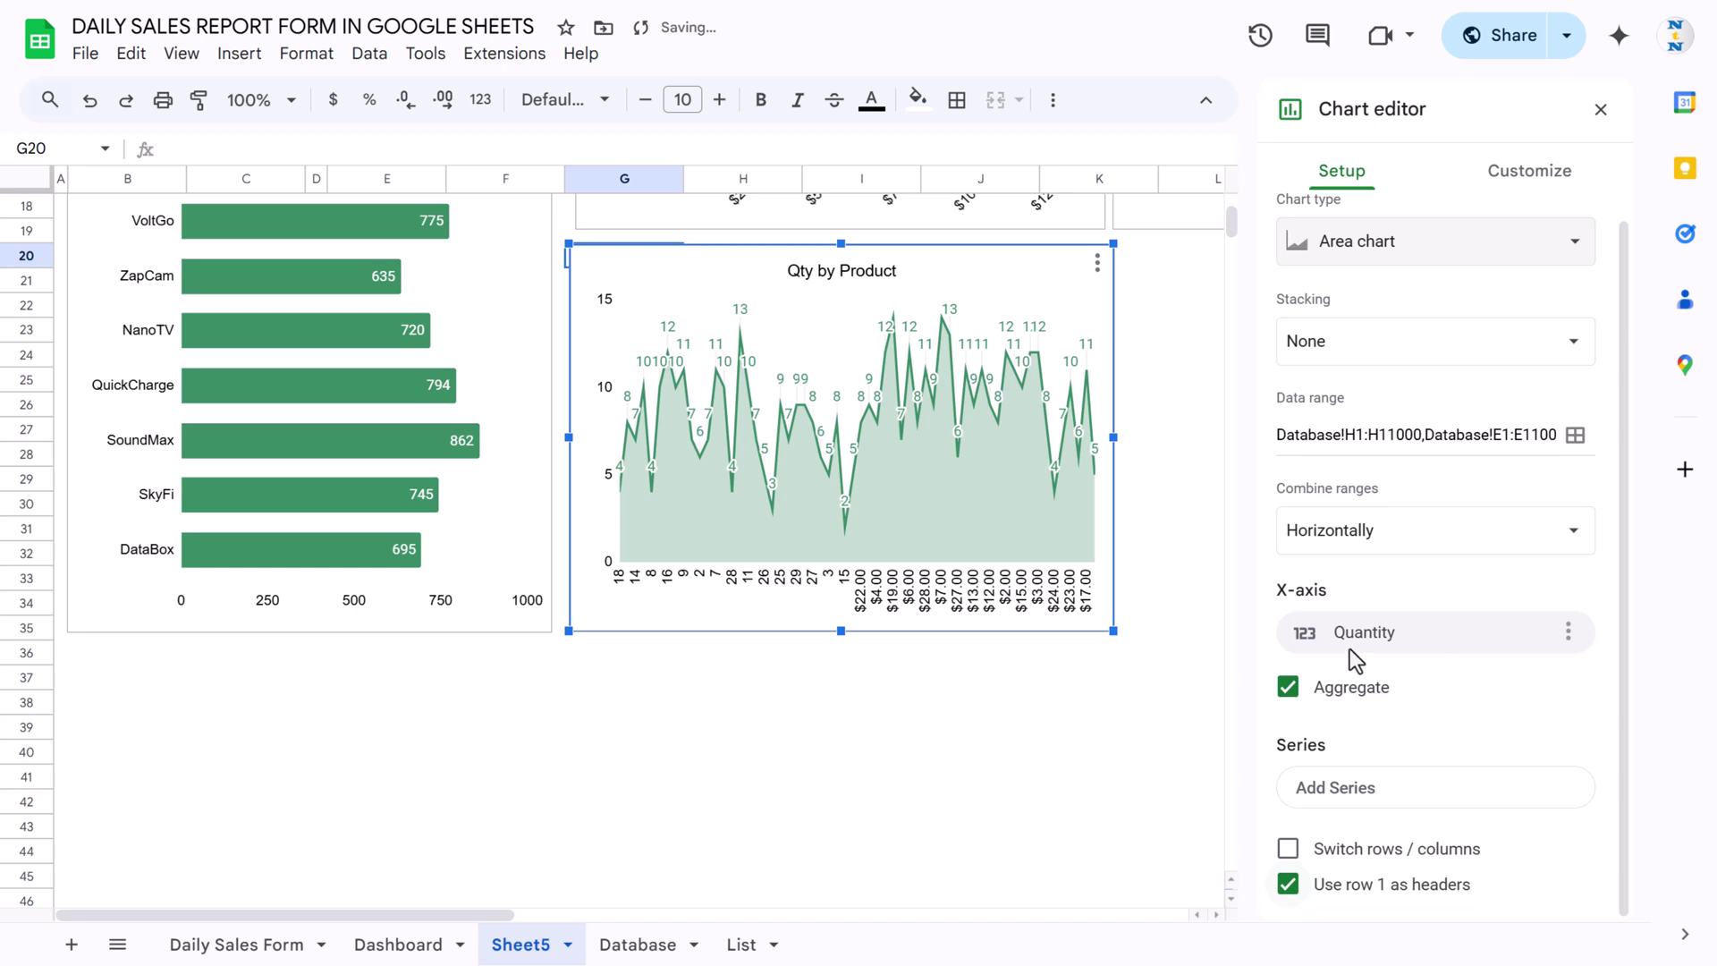
click(1404, 634)
click(1384, 738)
click(1422, 804)
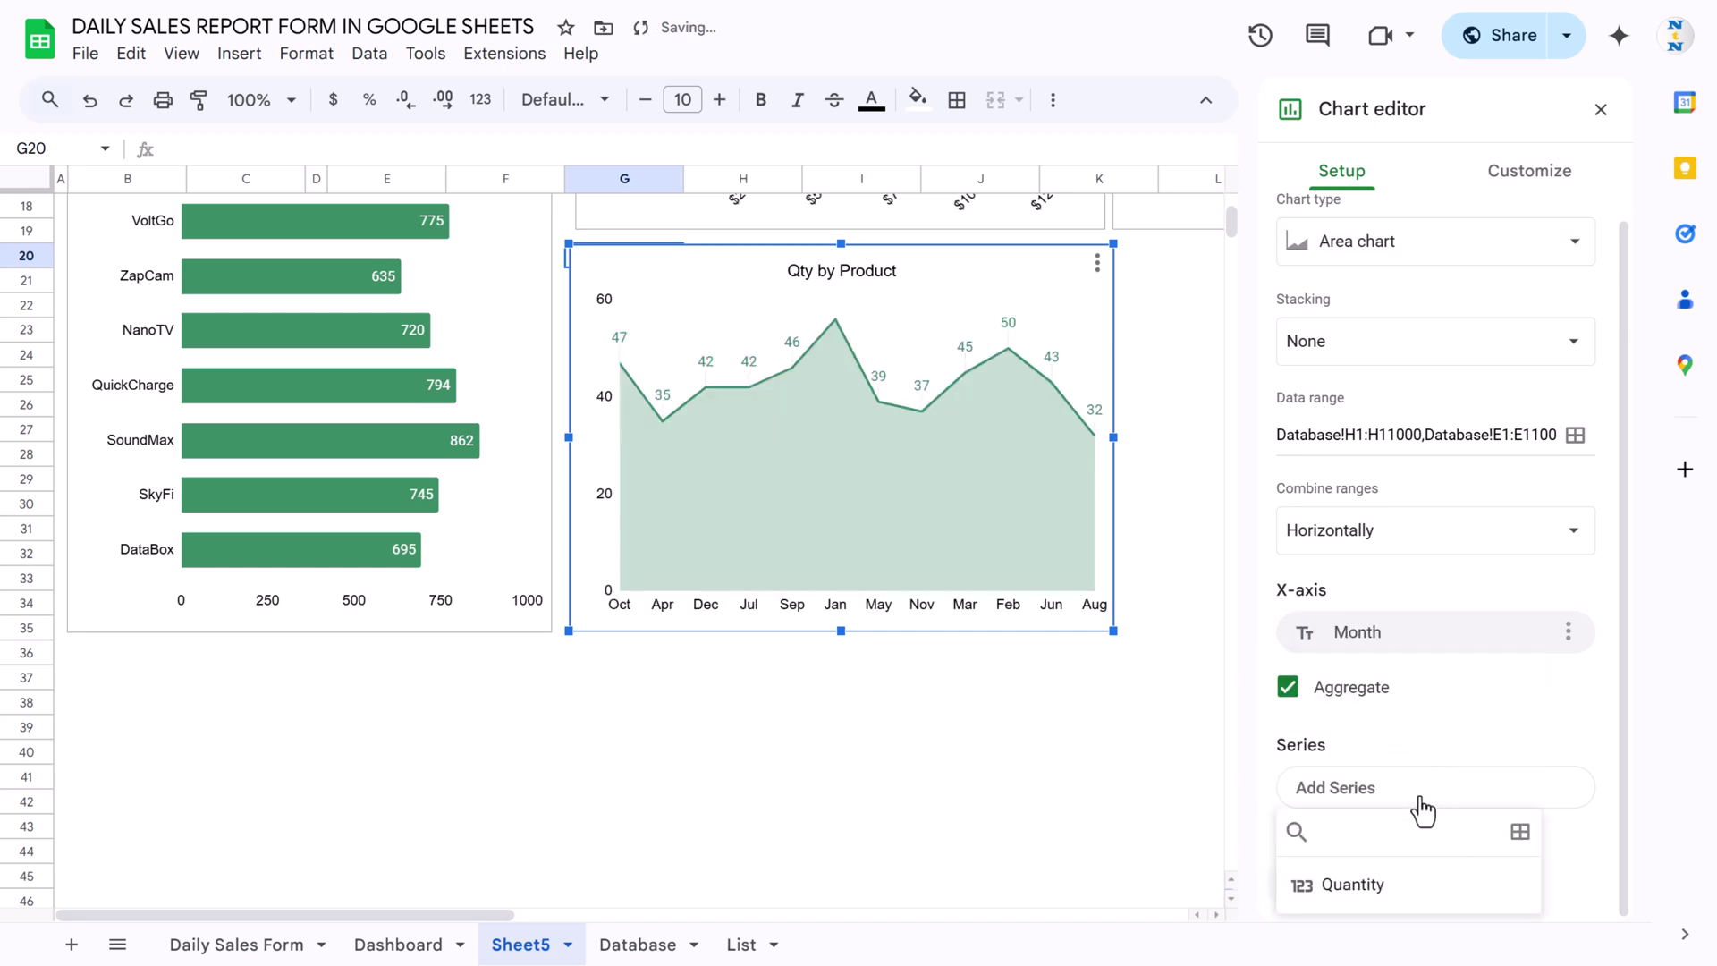
click(1387, 899)
scroll(1450, 700, down, 1)
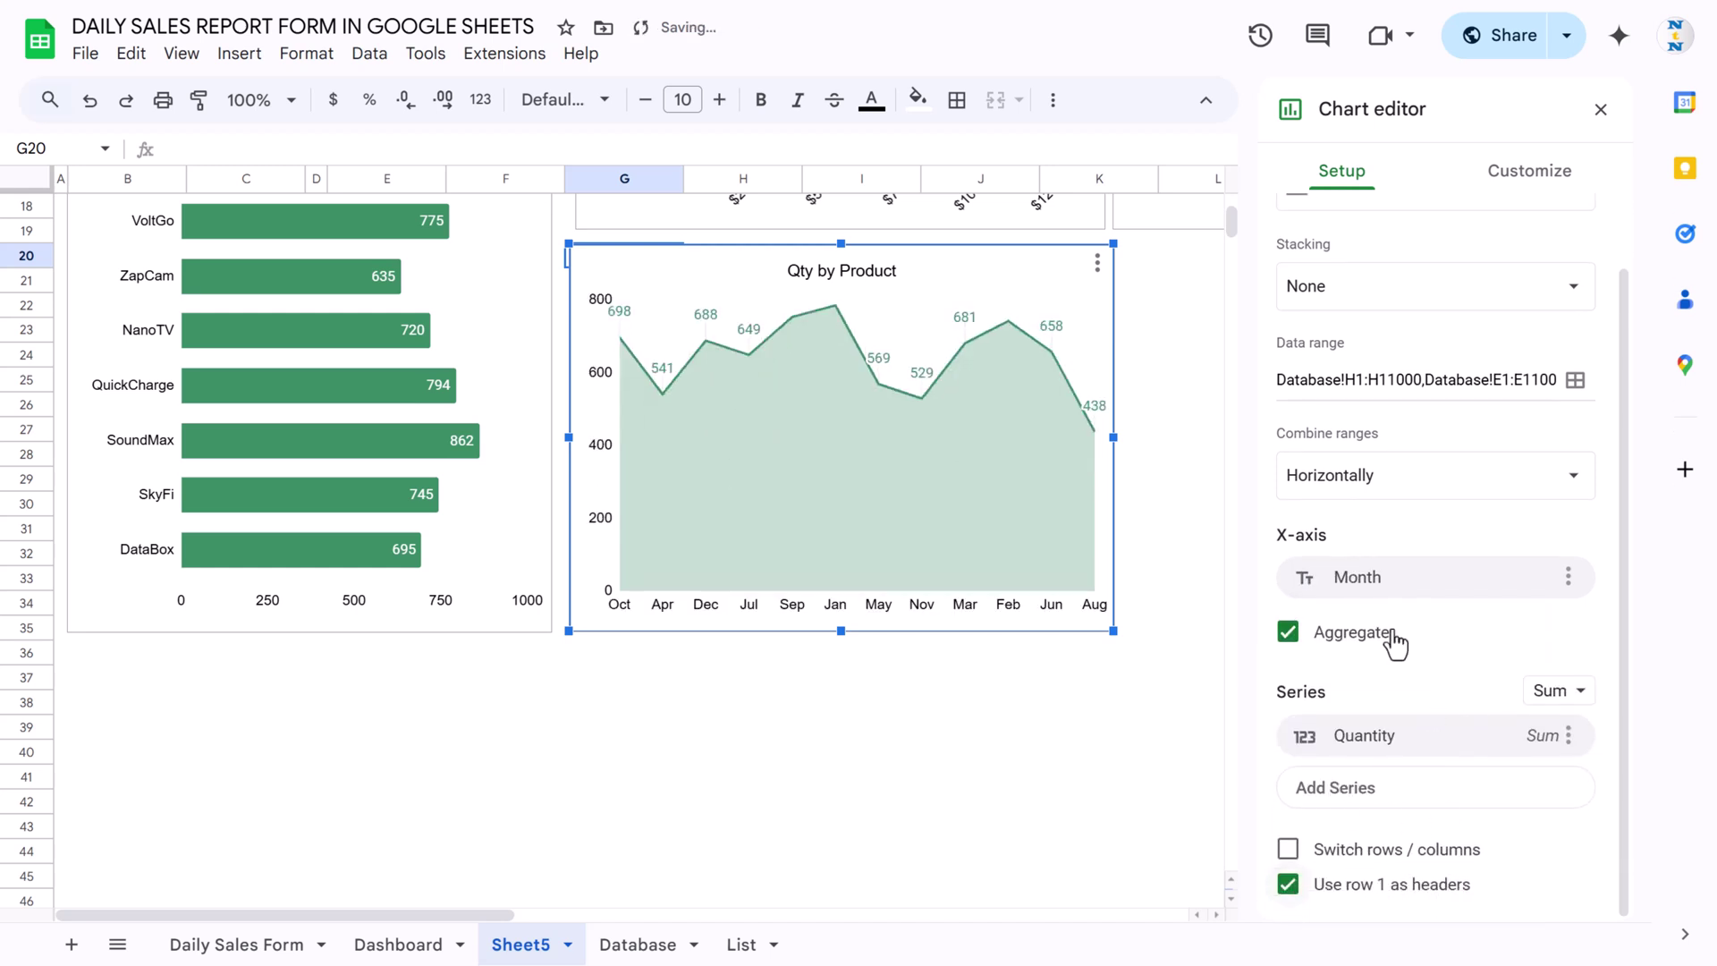
Adjust the chart's position and width, and smooth its line.
drag(941, 267, 948, 262)
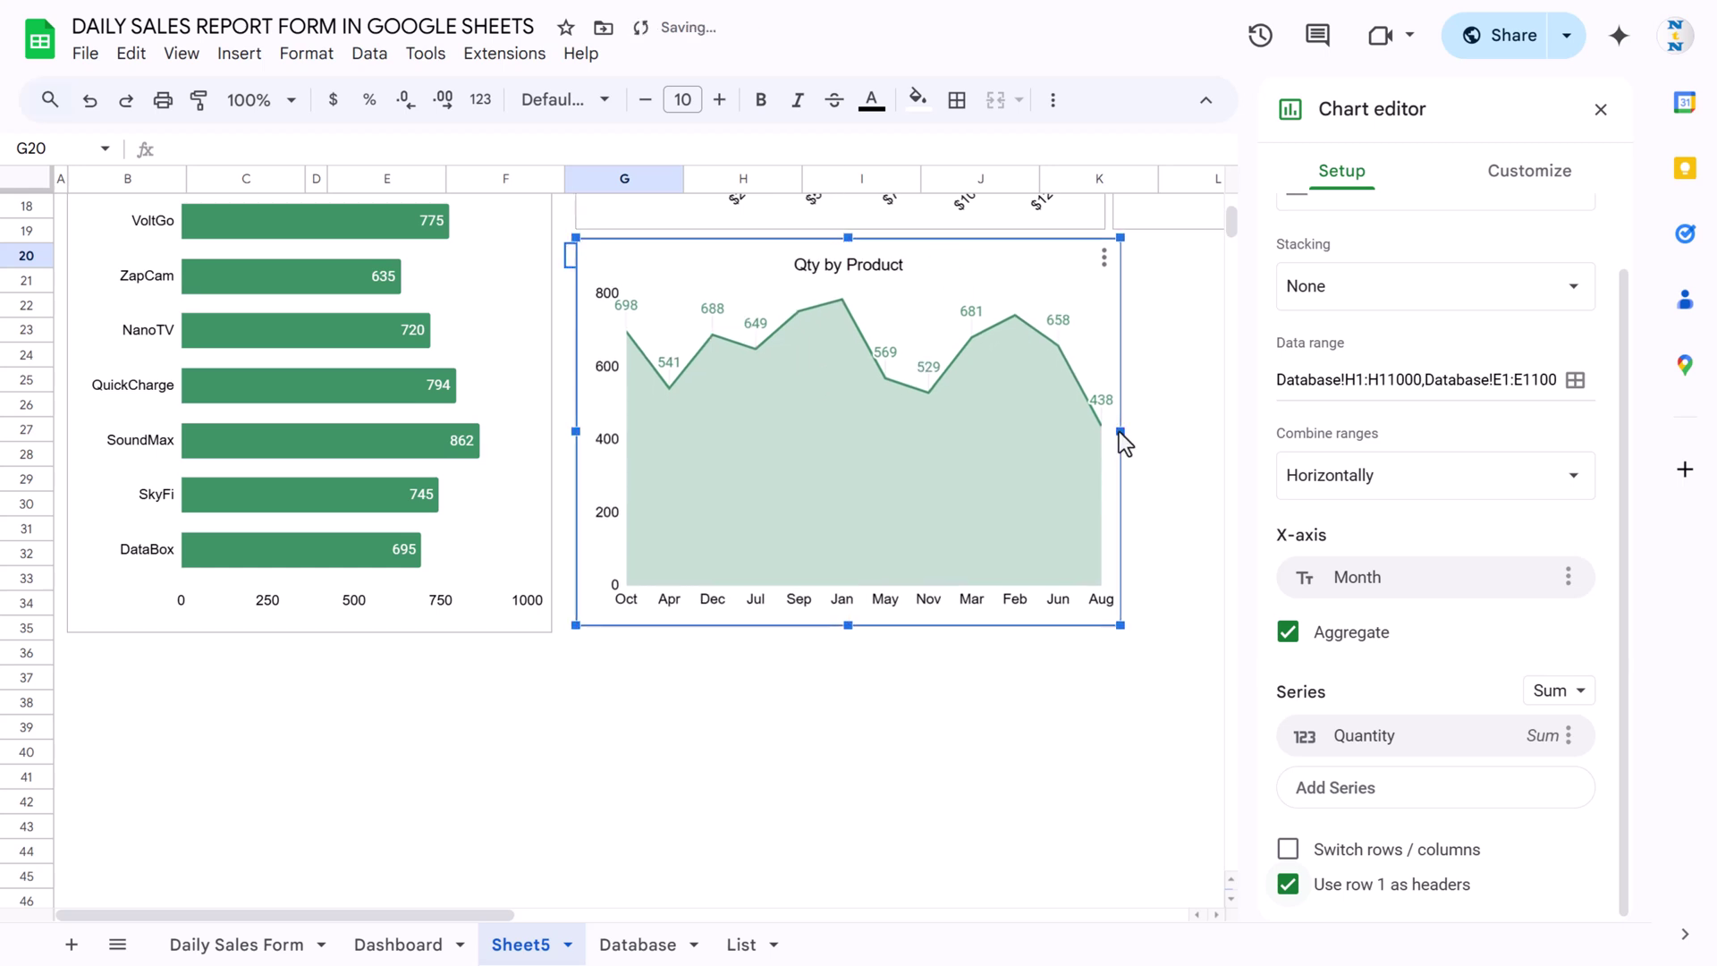
drag(1119, 430, 1113, 431)
click(1543, 178)
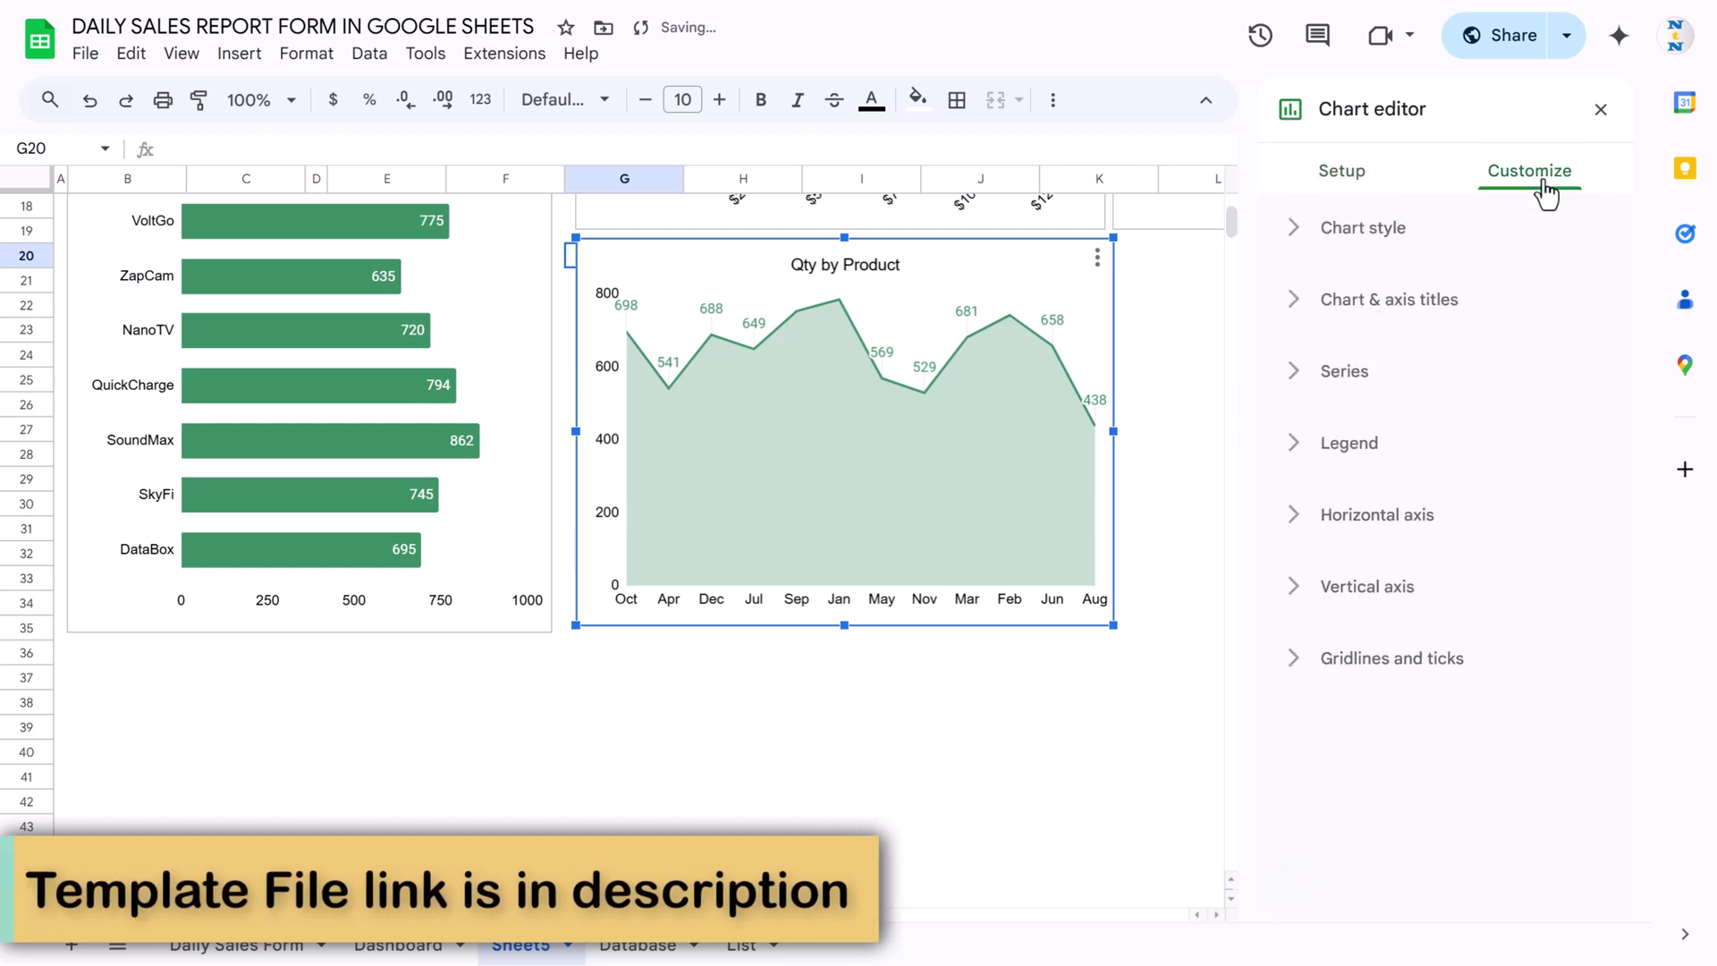
click(1395, 240)
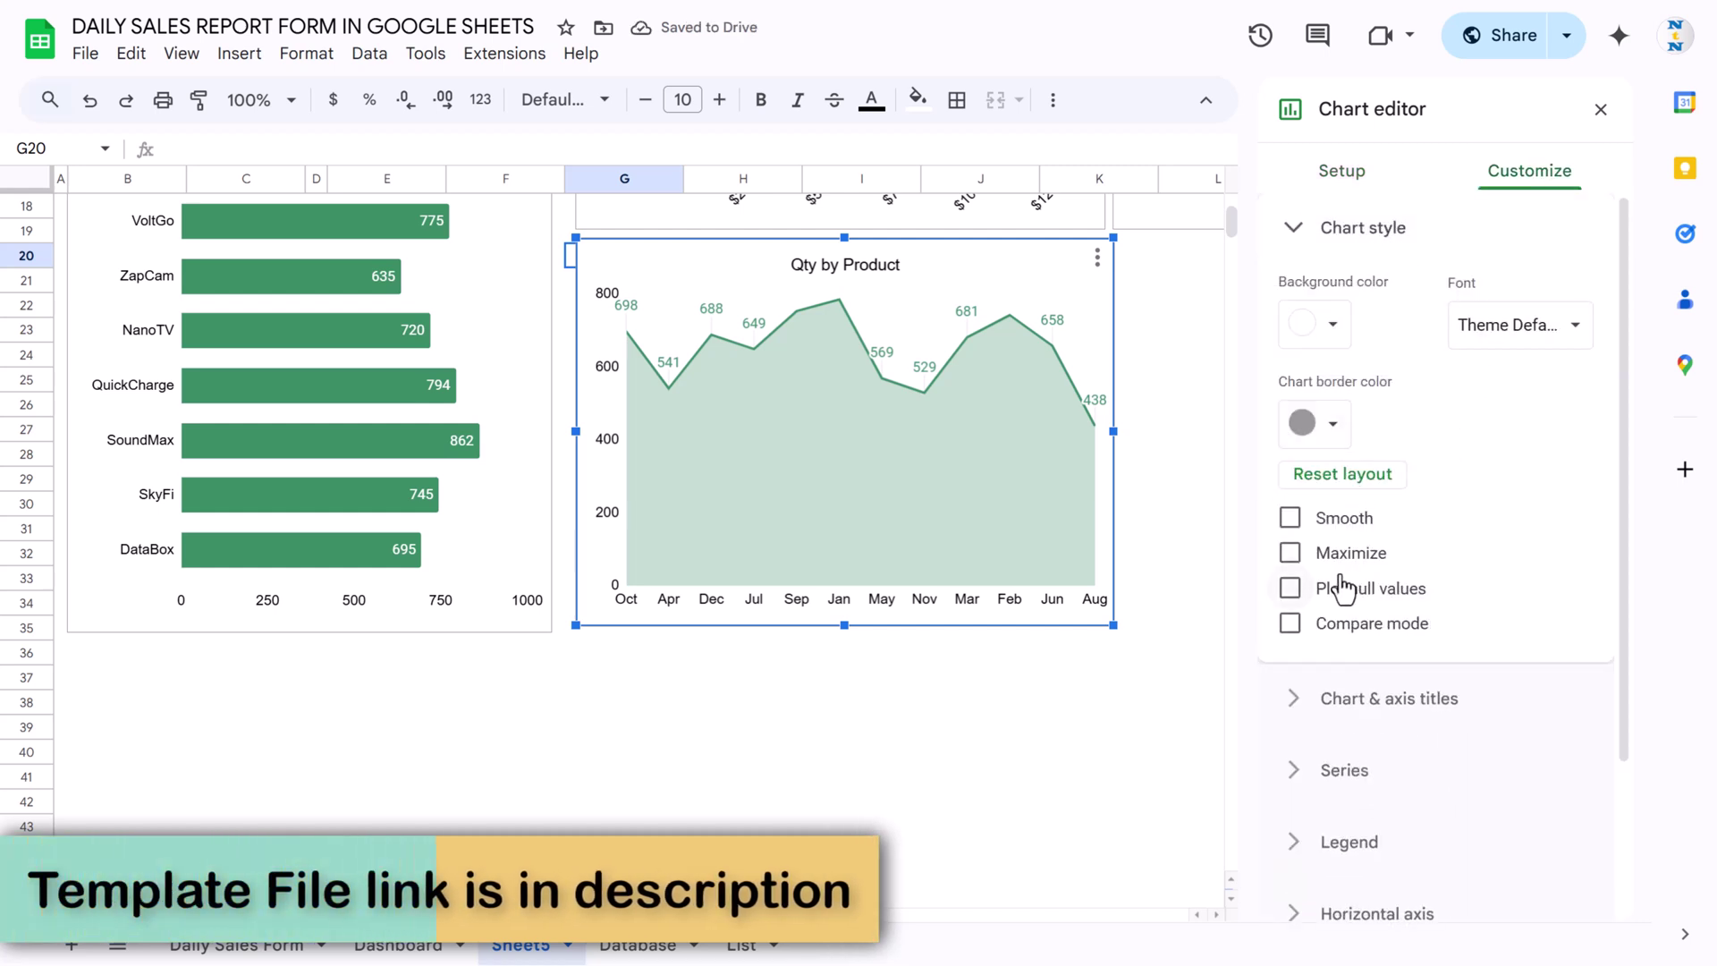
click(1291, 518)
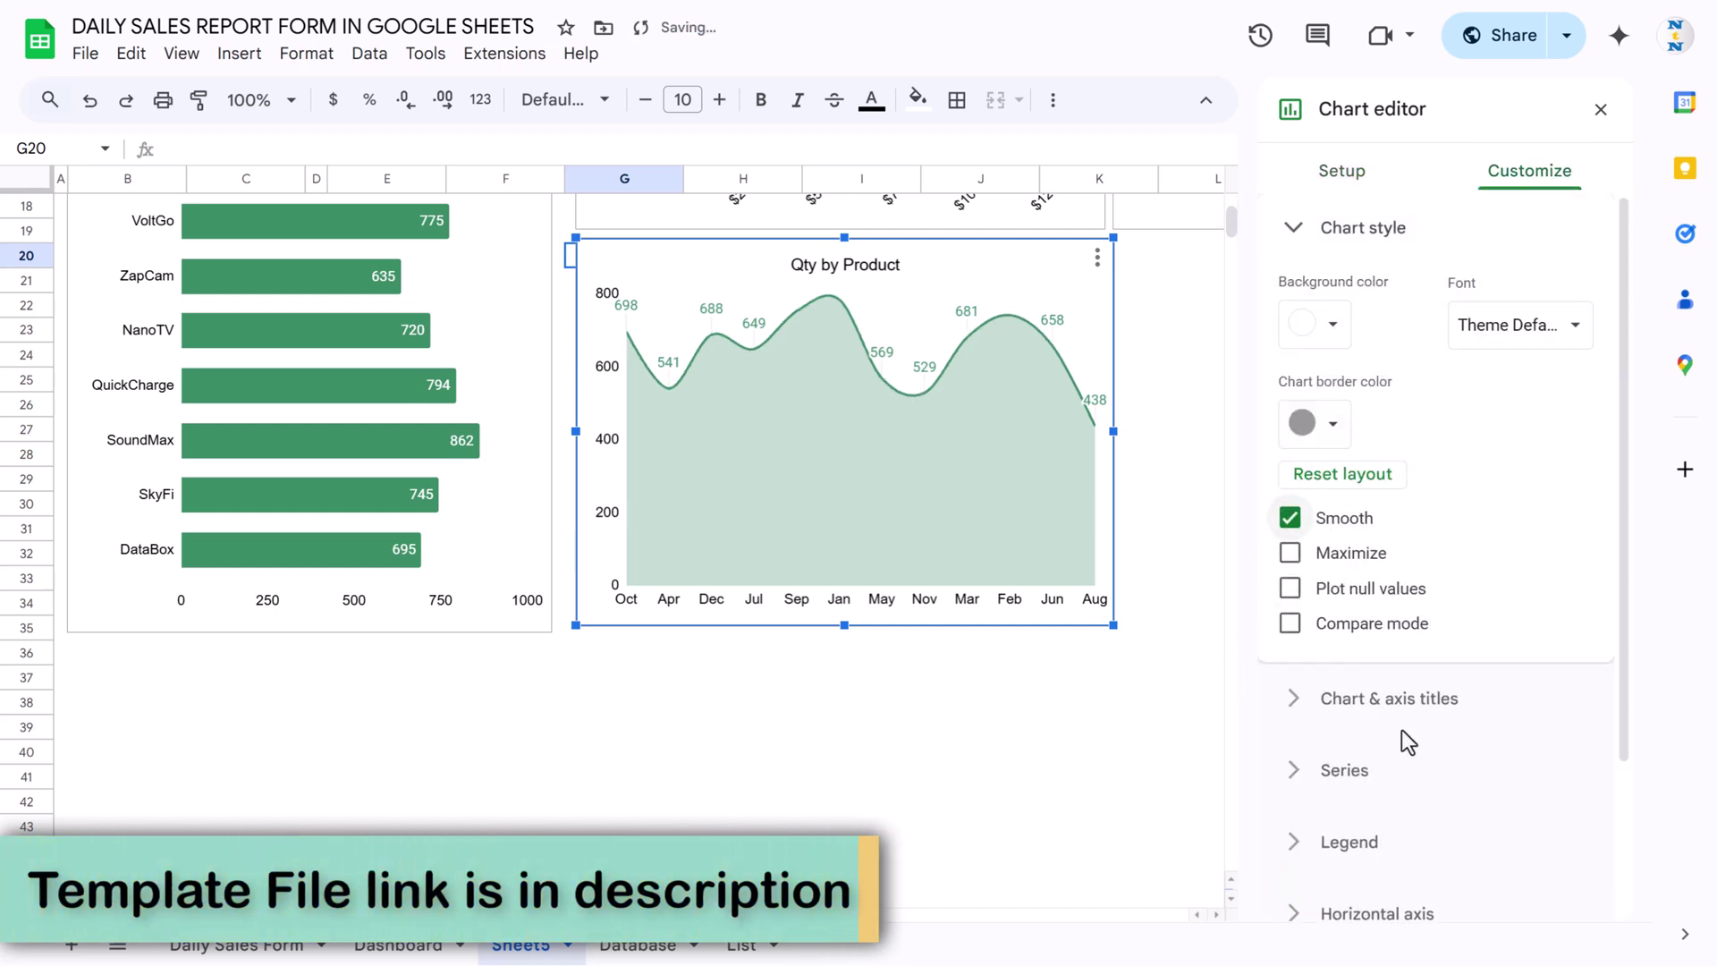
Give the Quantity series 7px points, then select the chart and cell L20 for a copy.
scroll(1402, 697, down, 2)
click(1397, 581)
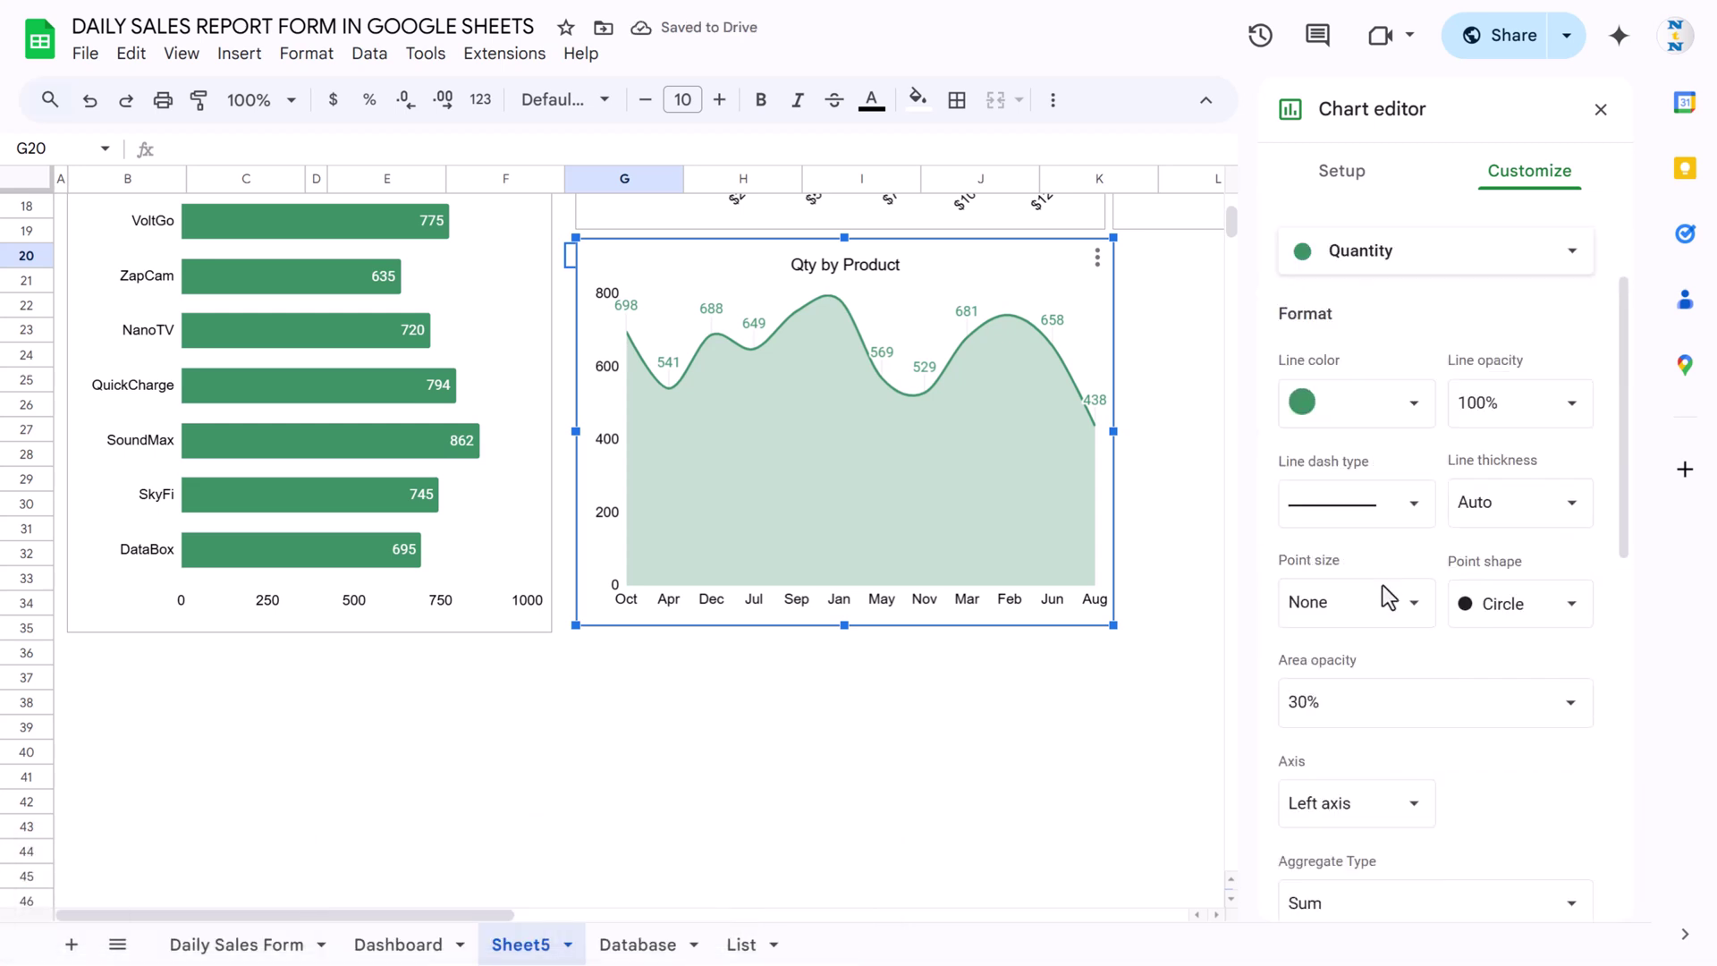
scroll(1384, 597, down, 3)
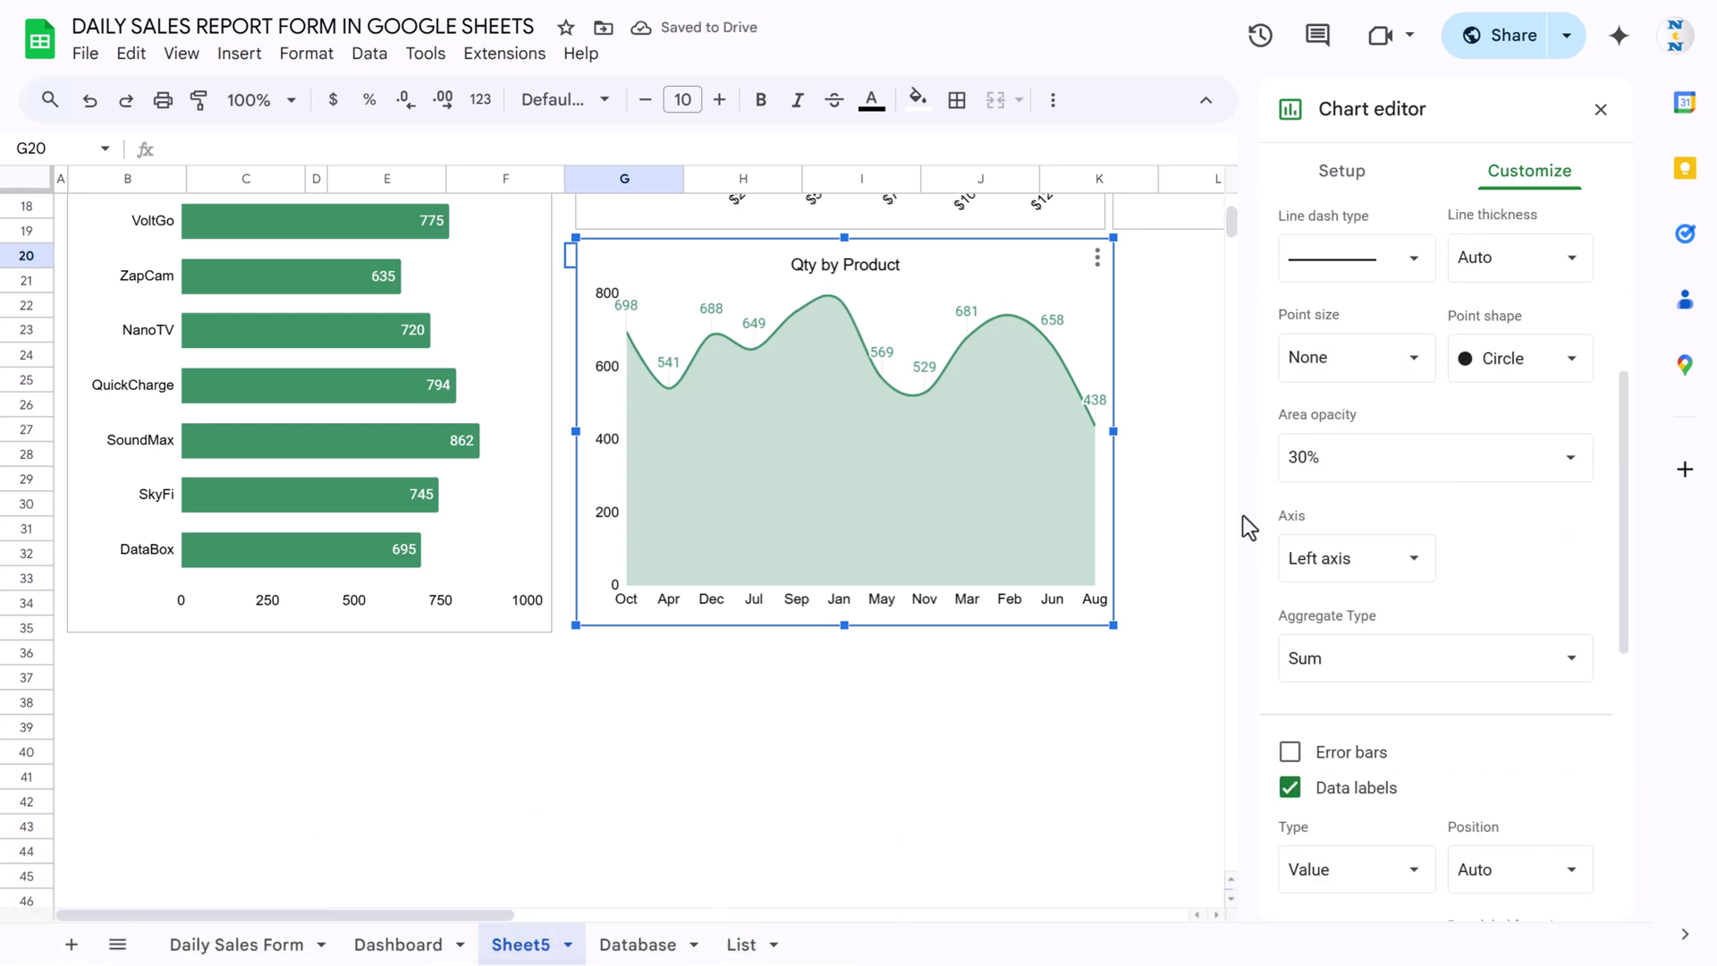
click(1410, 369)
click(1346, 489)
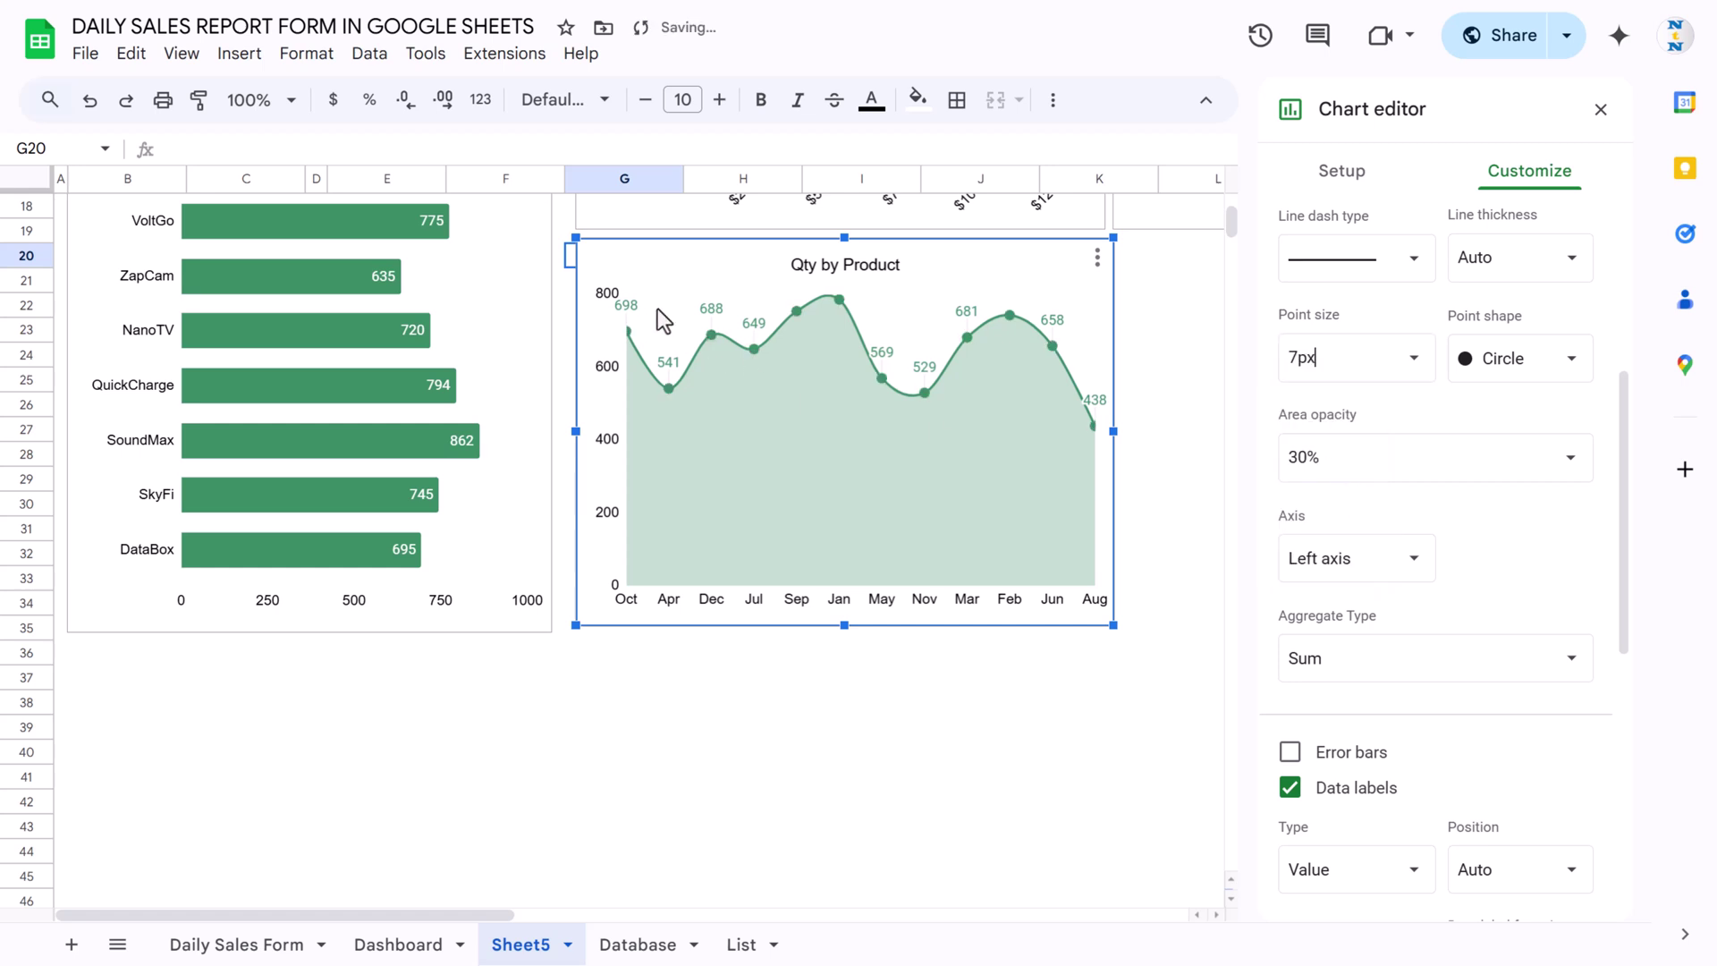
click(1217, 336)
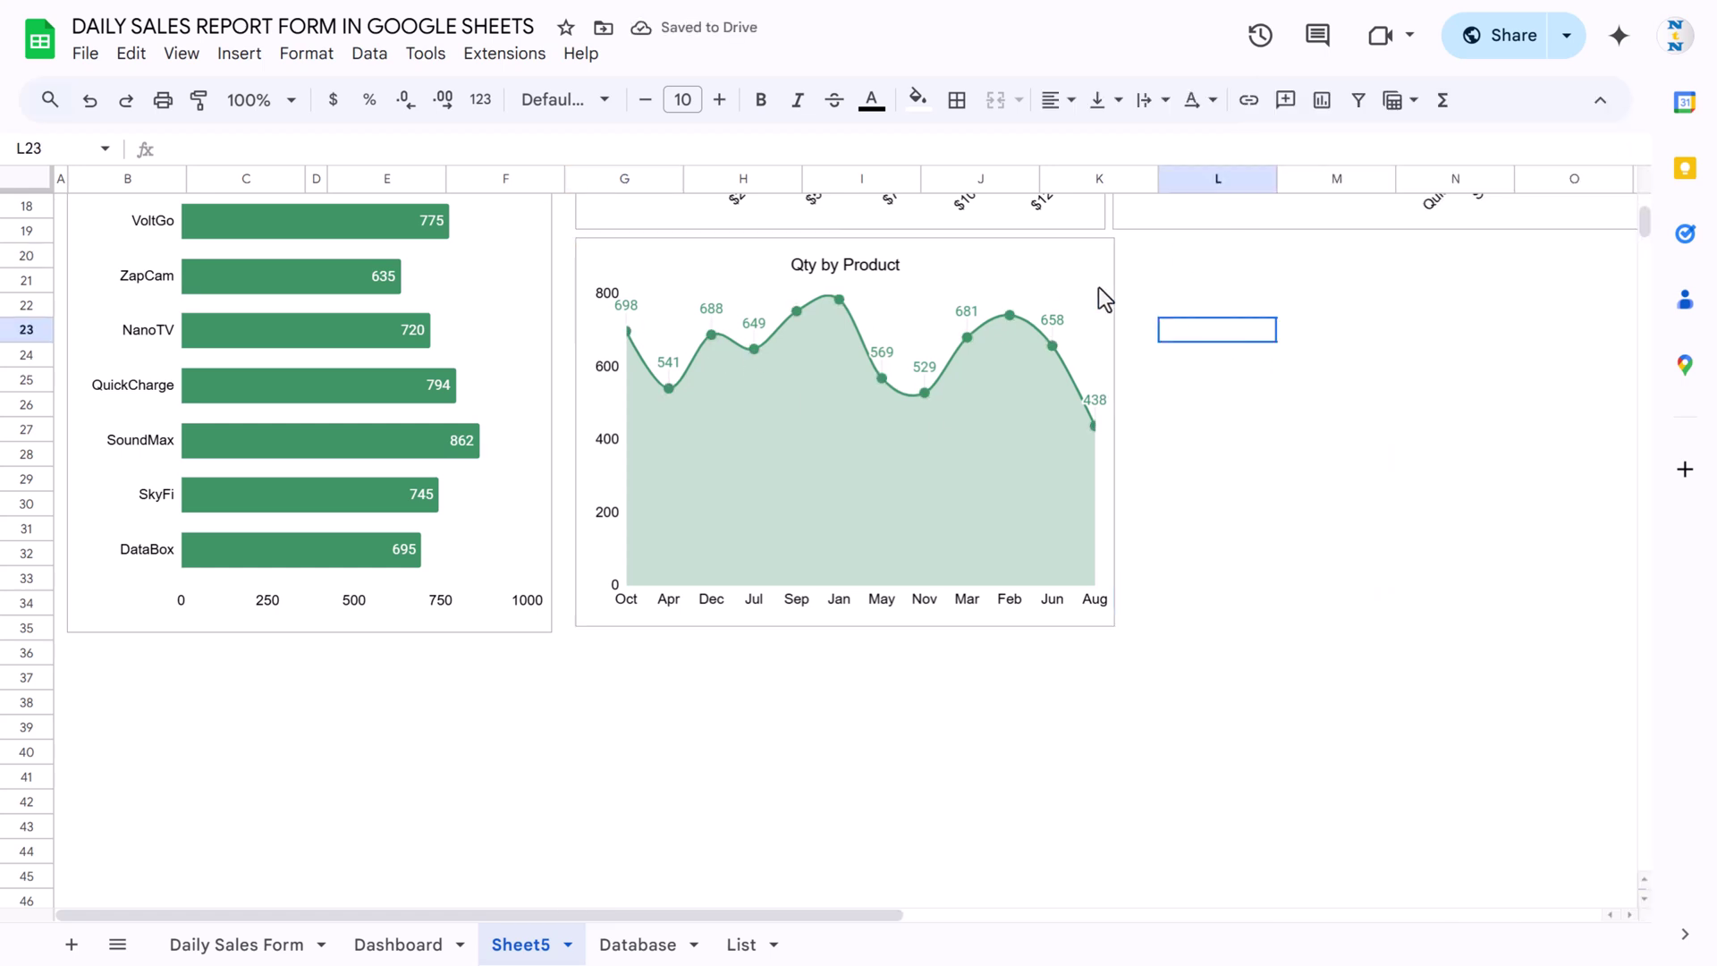
click(1062, 261)
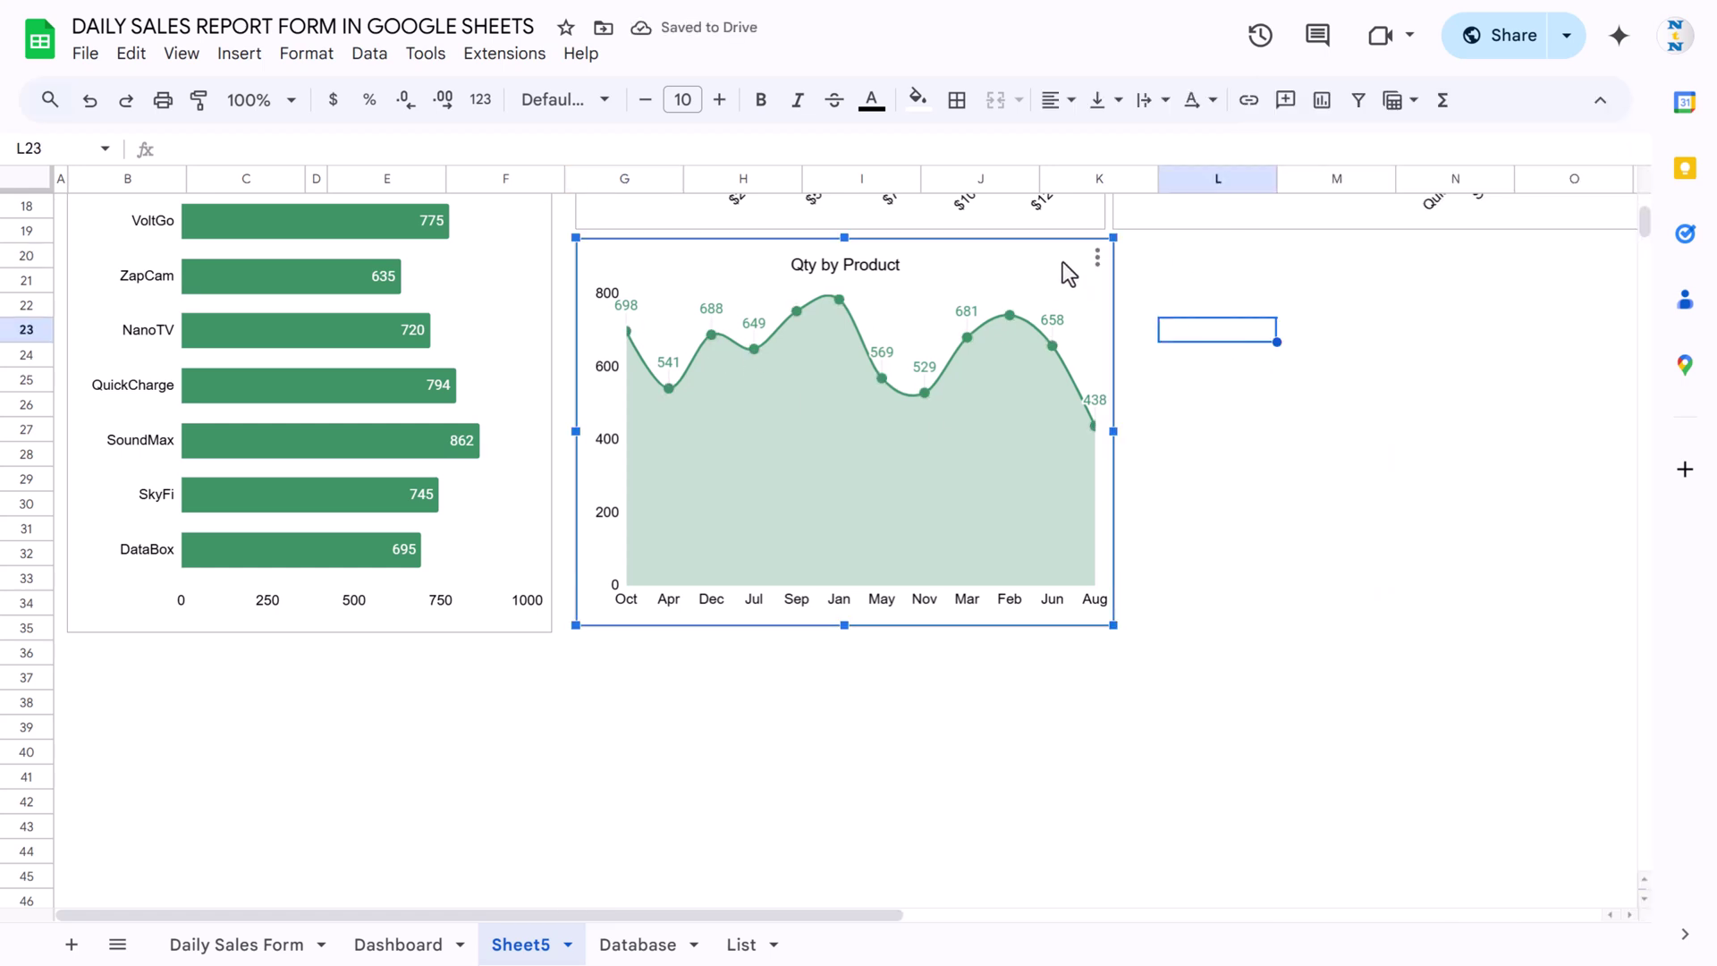
click(1232, 250)
Paste the monthly chart at L20 and remove its Quantity range Database!E1:E11000.
key(ctrl+v)
drag(1284, 282, 1239, 259)
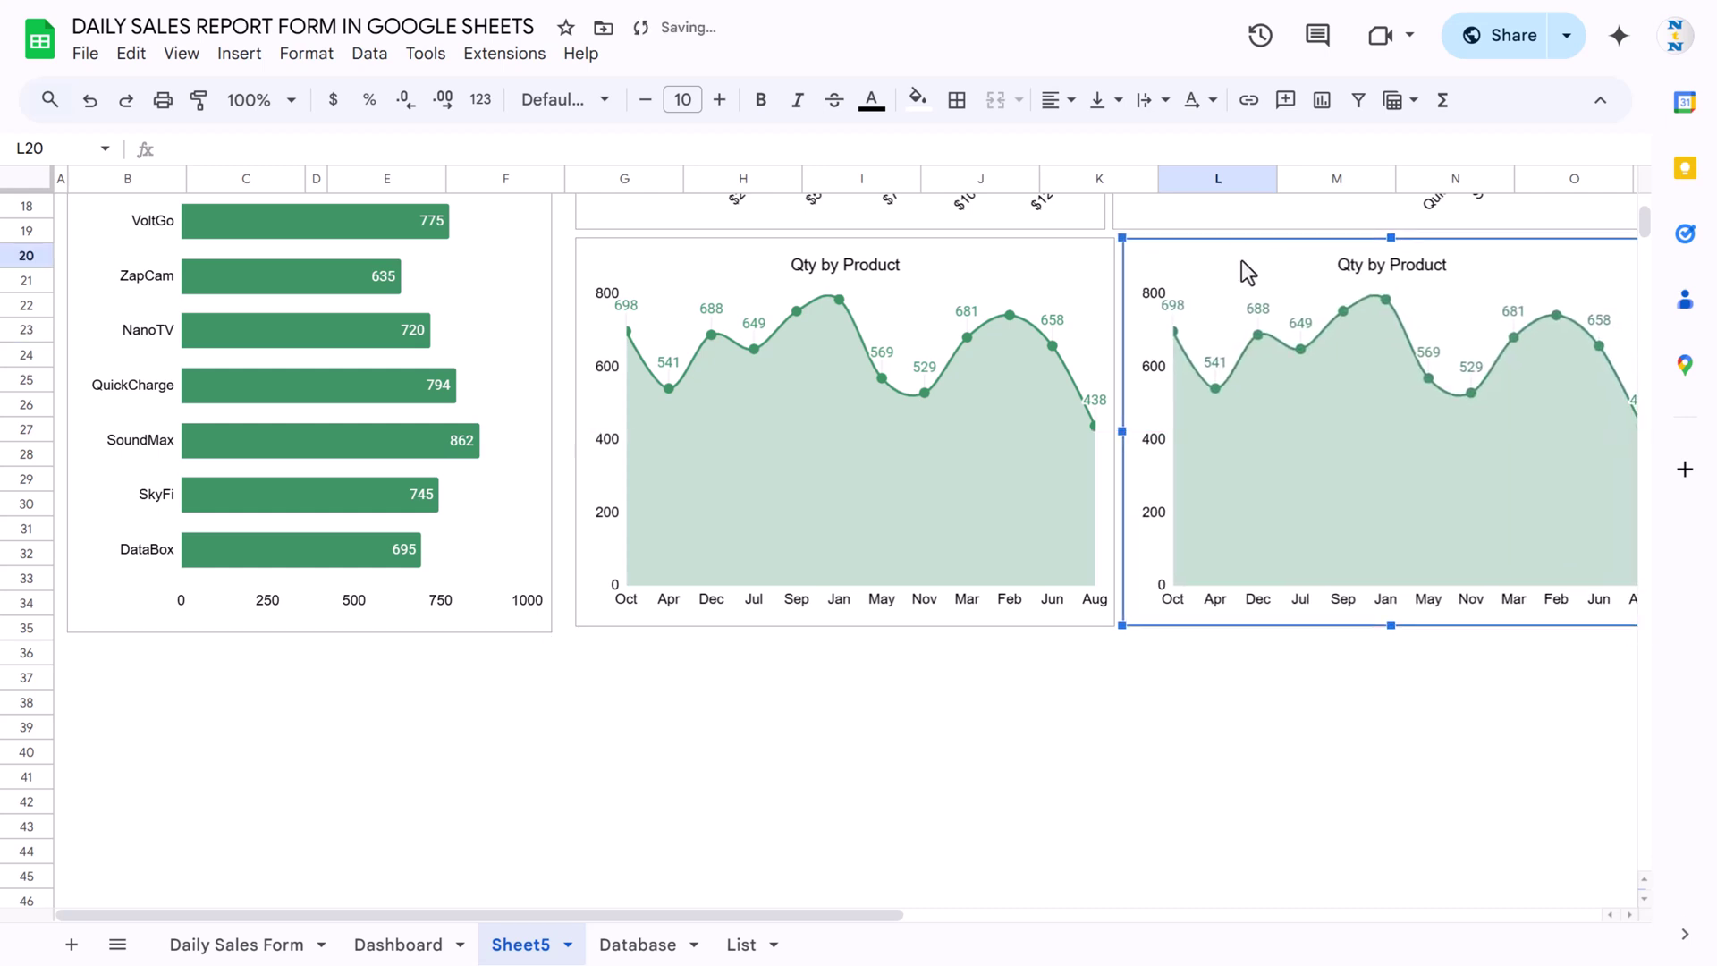
double_click(1239, 260)
click(1577, 398)
triple_click(882, 350)
key(BackSpace)
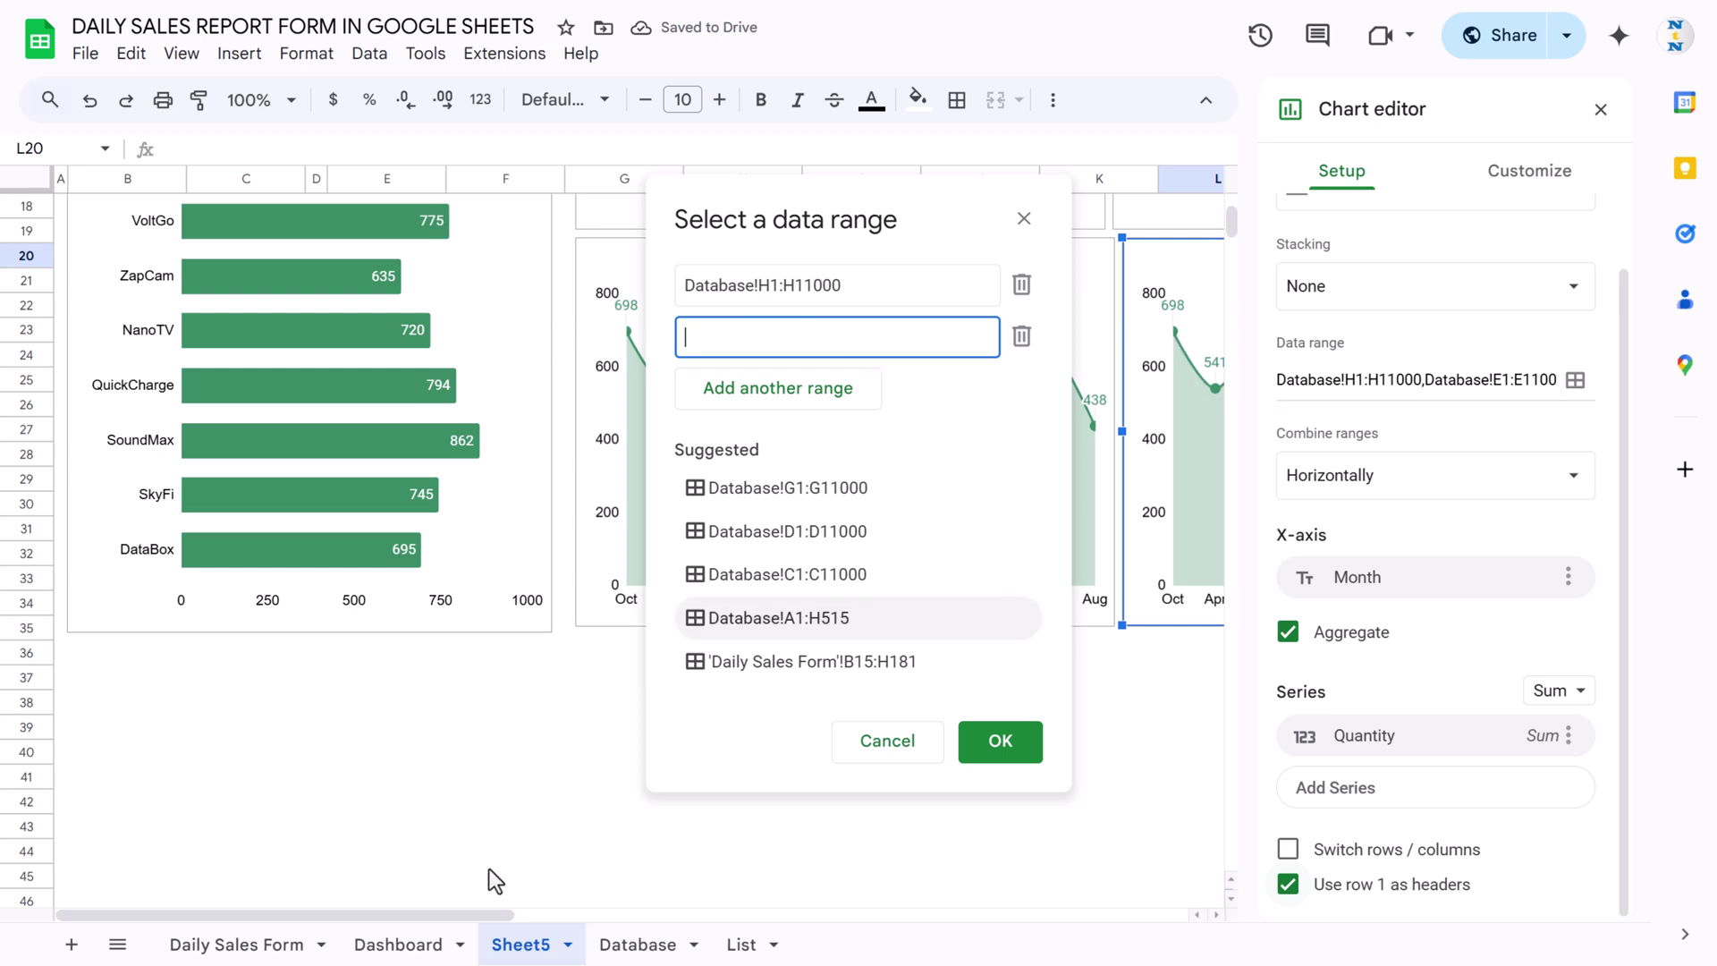
Use Database Total Sales column G as the copy's data series.
click(652, 955)
drag(840, 202, 348, 353)
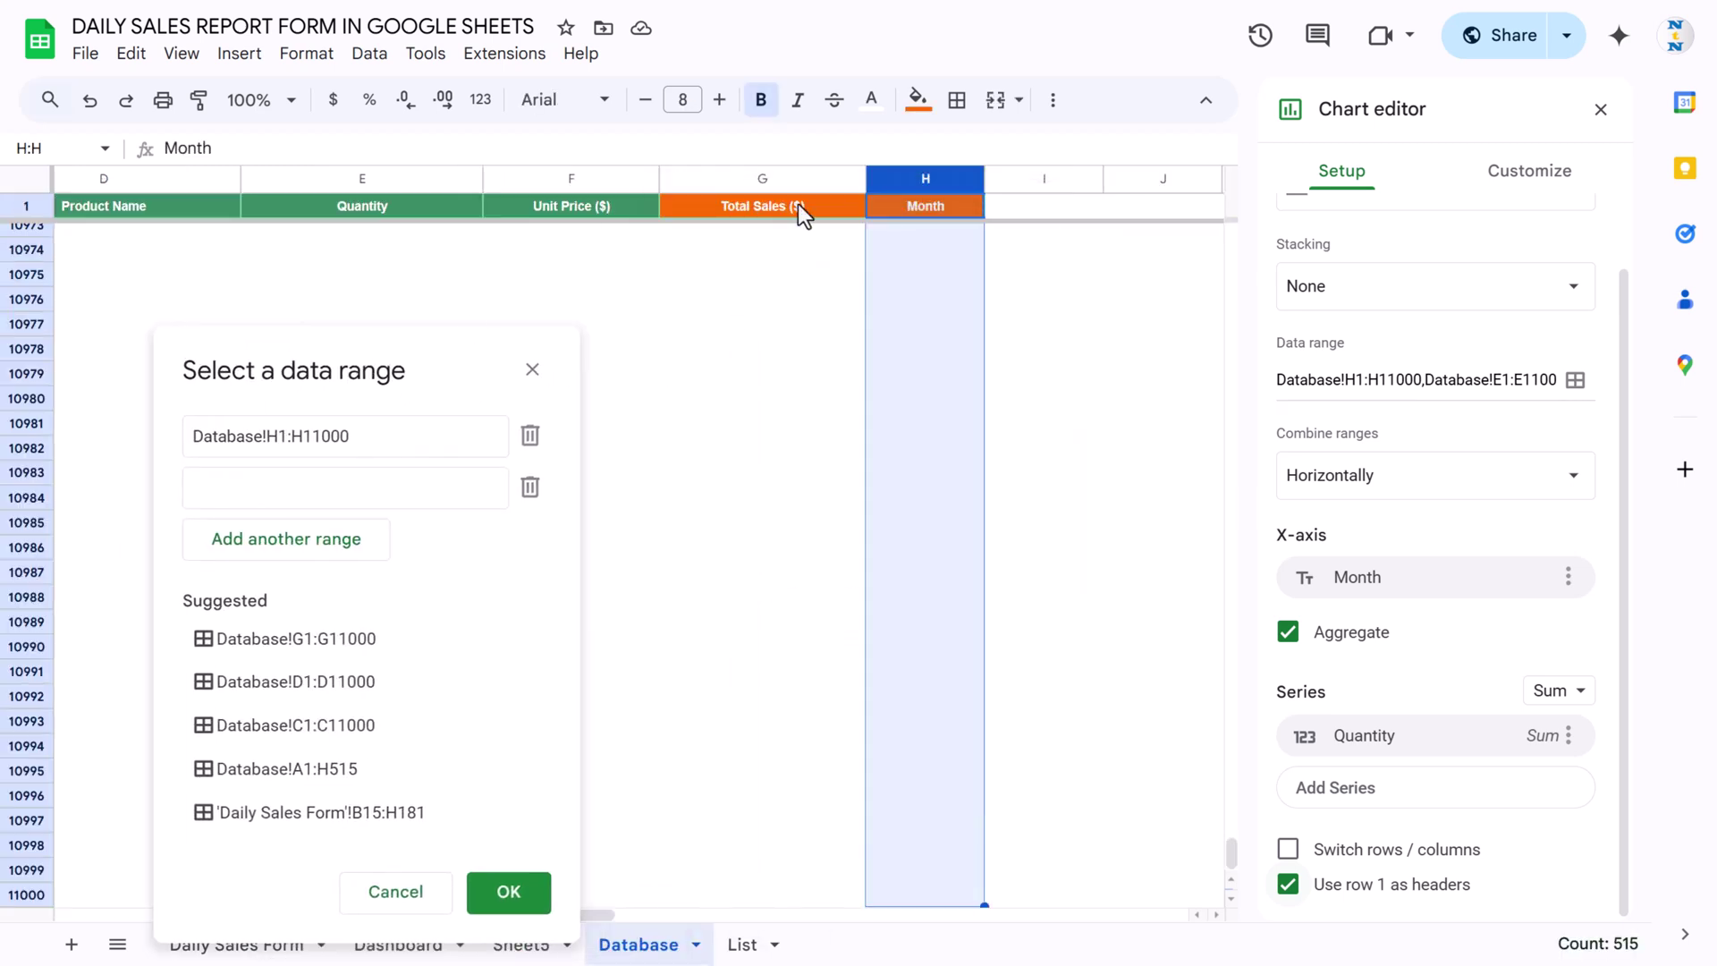
click(771, 181)
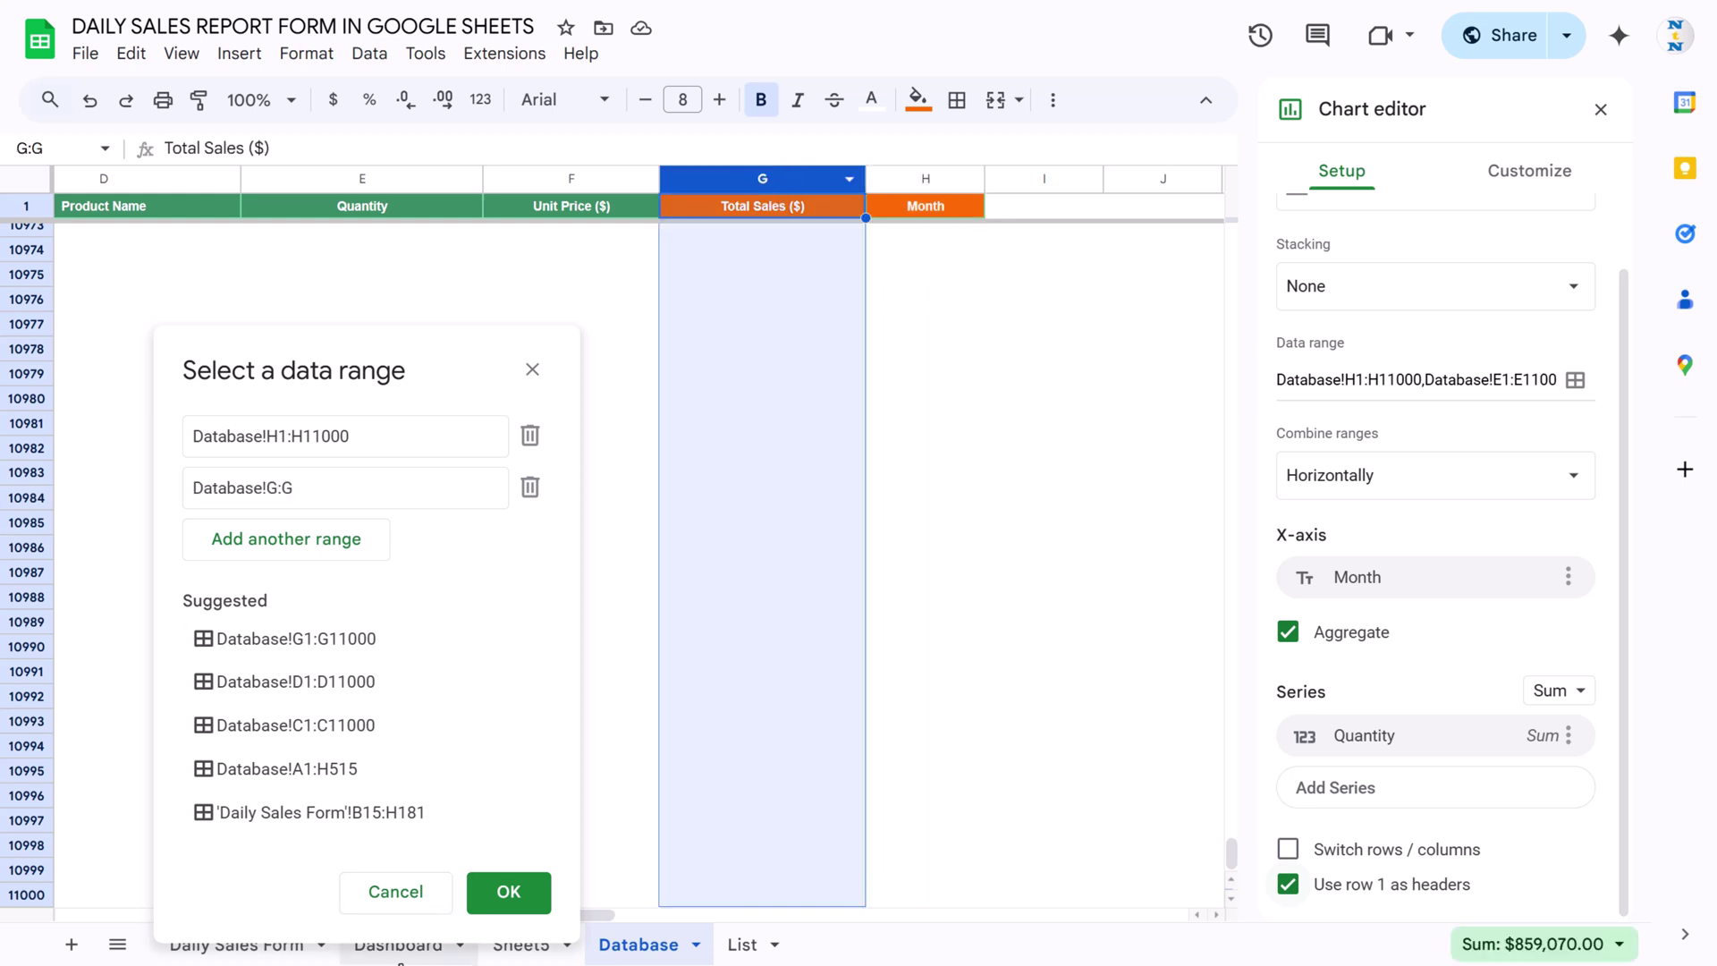
click(506, 893)
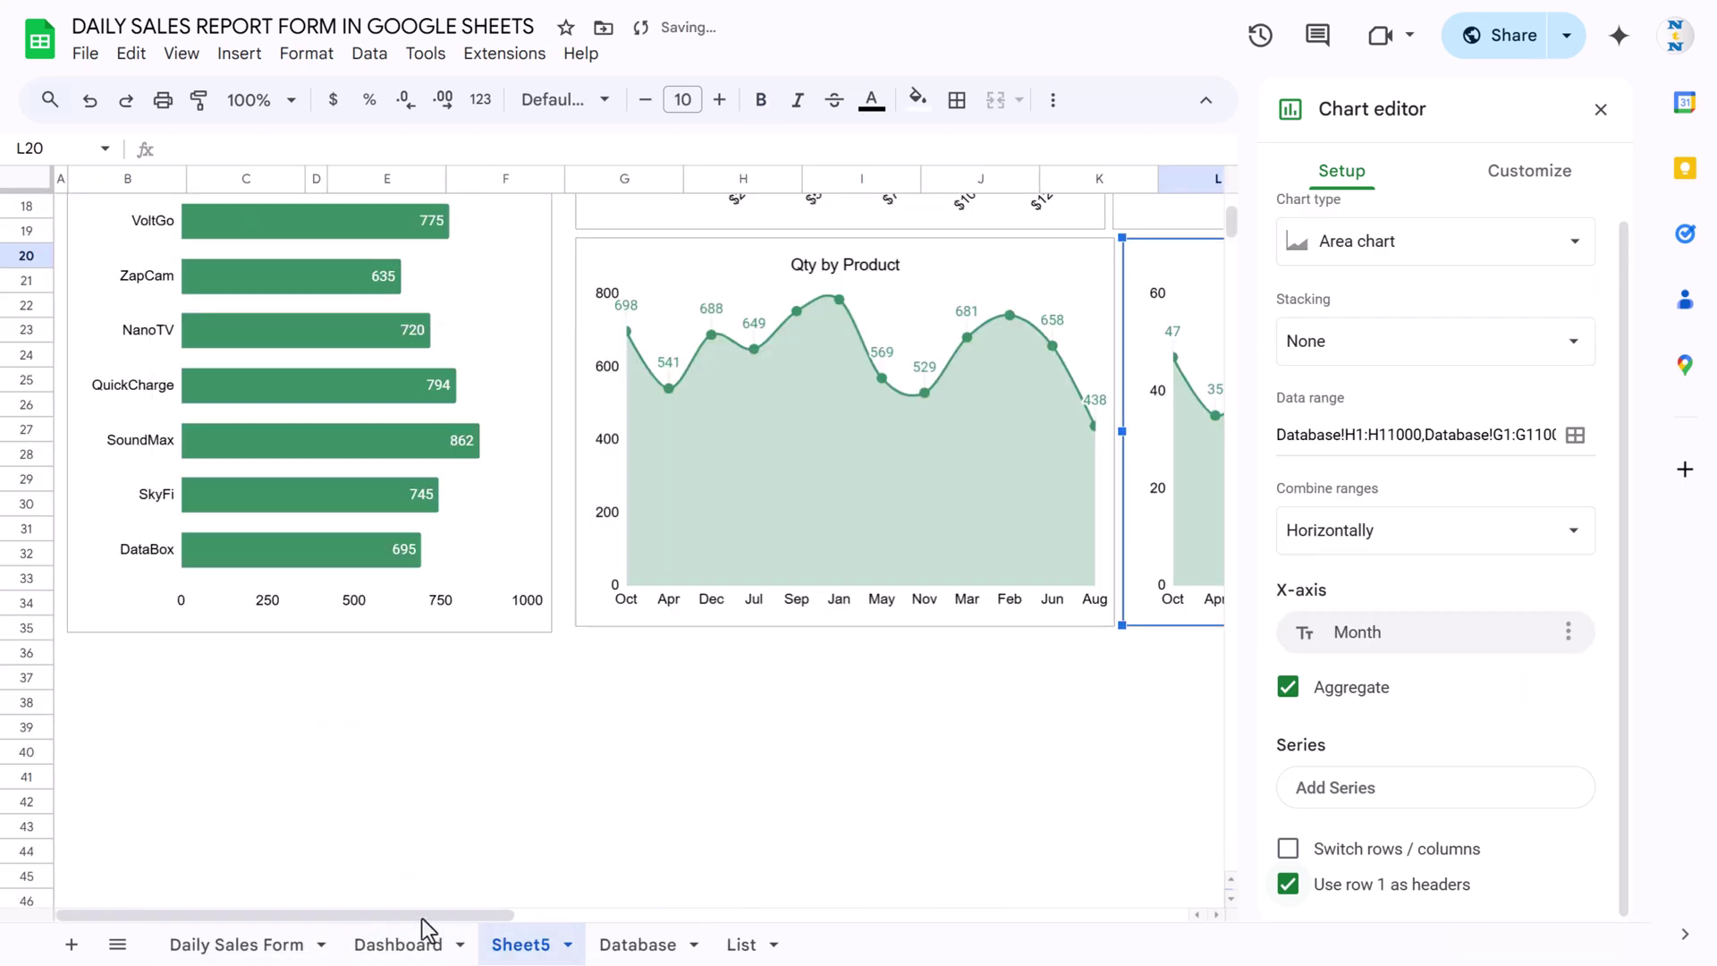
drag(640, 915, 802, 915)
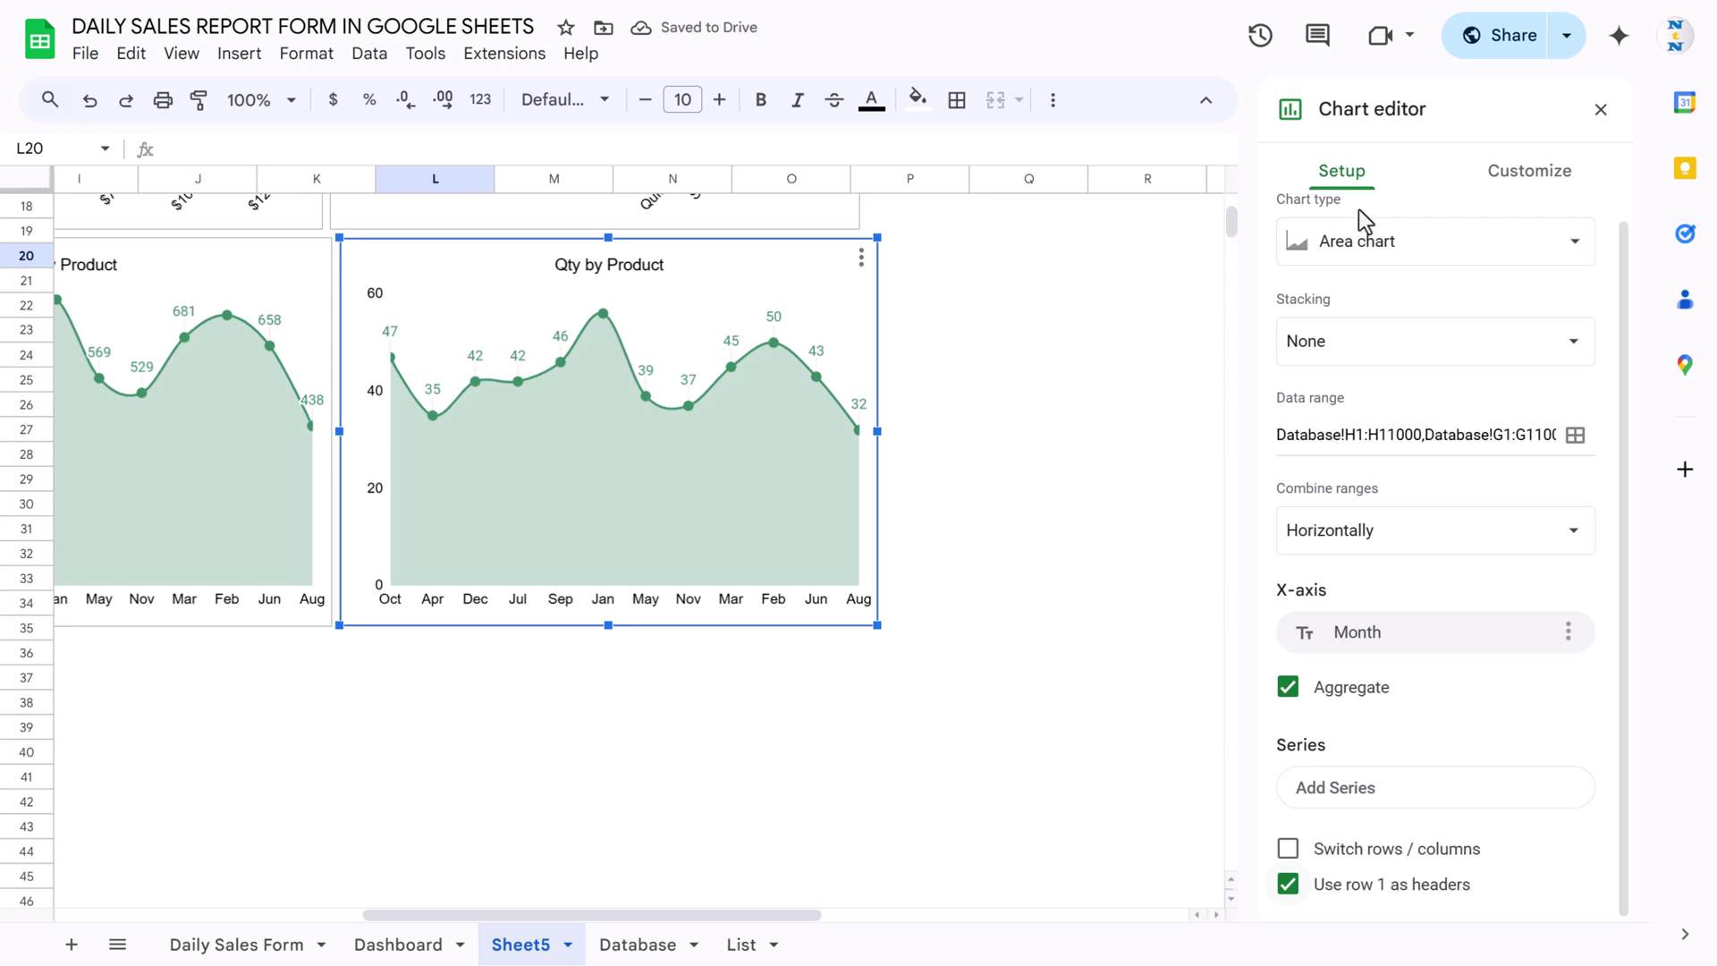
click(1362, 246)
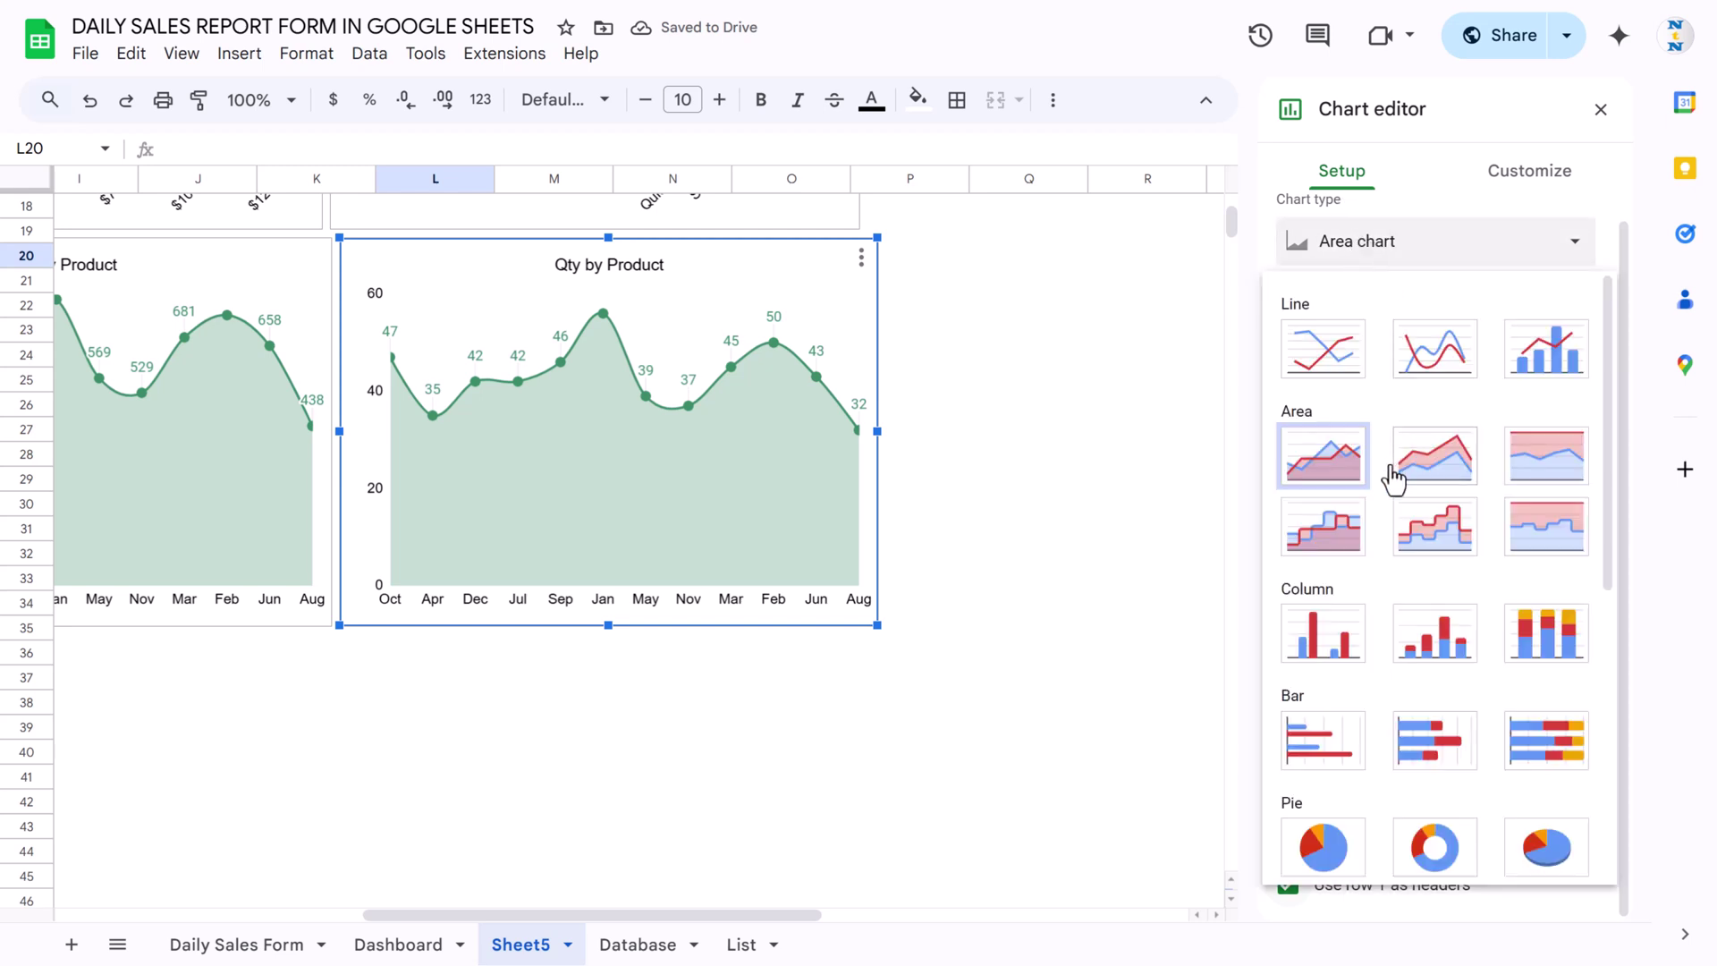
Turn the copied chart into a smoothed line chart.
click(1328, 353)
click(1533, 173)
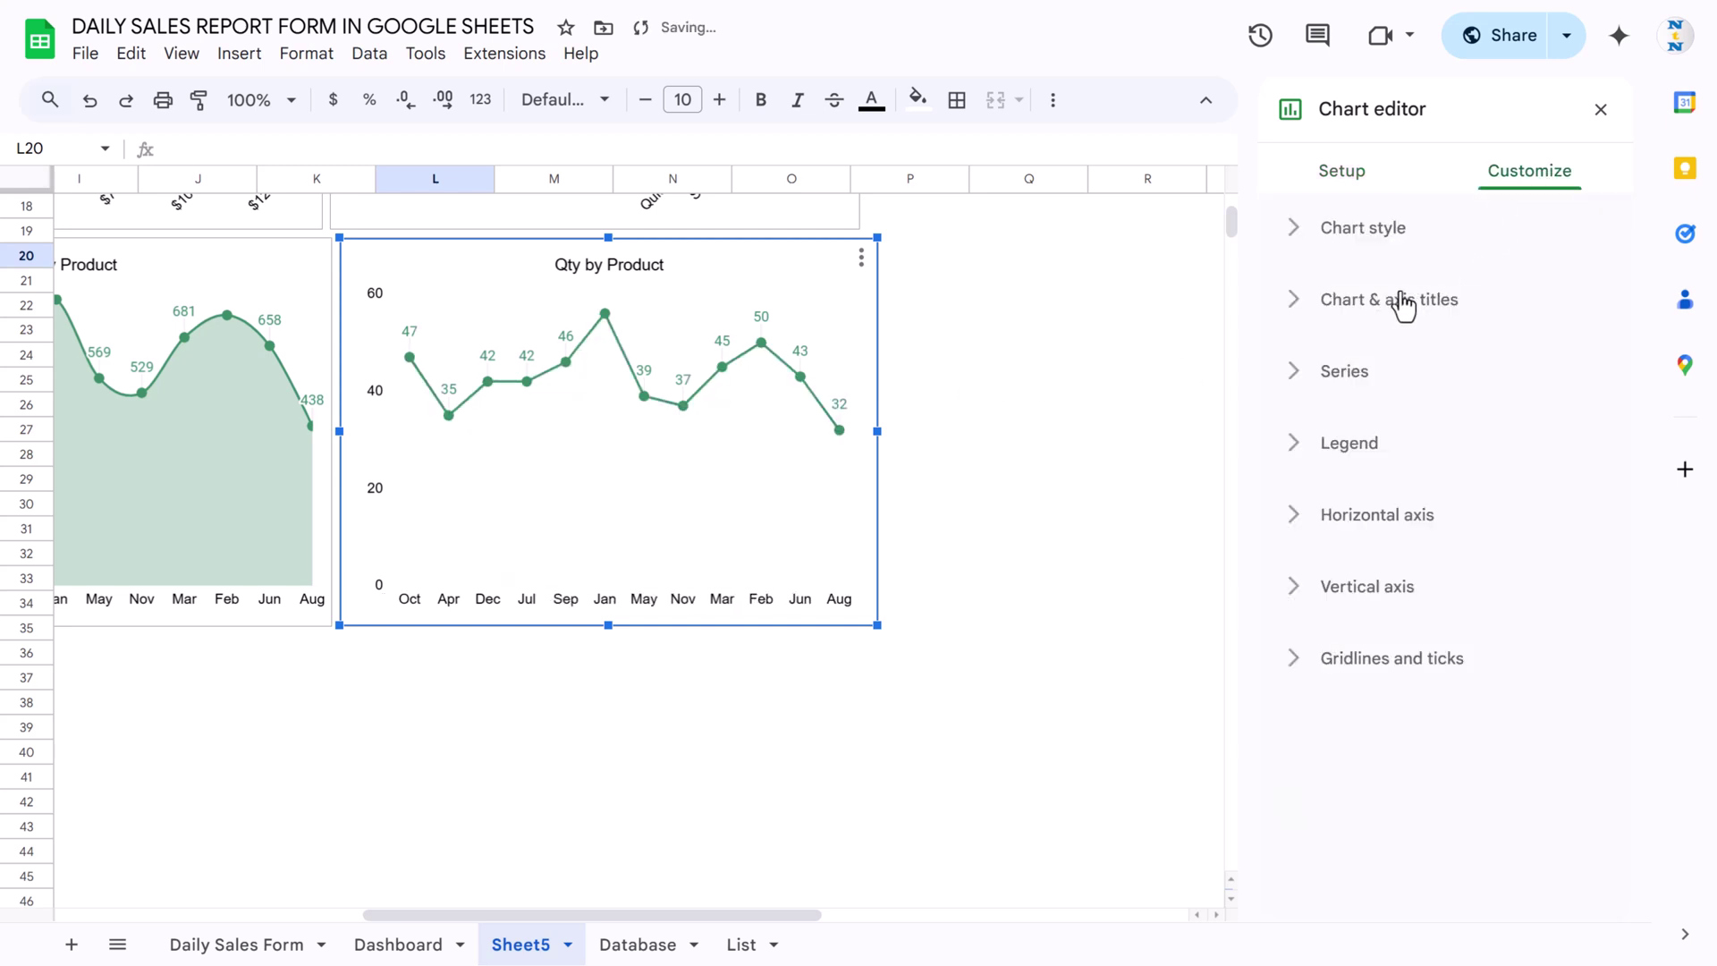
click(1383, 257)
click(1287, 513)
Retitle the copied chart 'Total Sales by Month'.
click(1028, 404)
double_click(608, 265)
drag(554, 264, 600, 267)
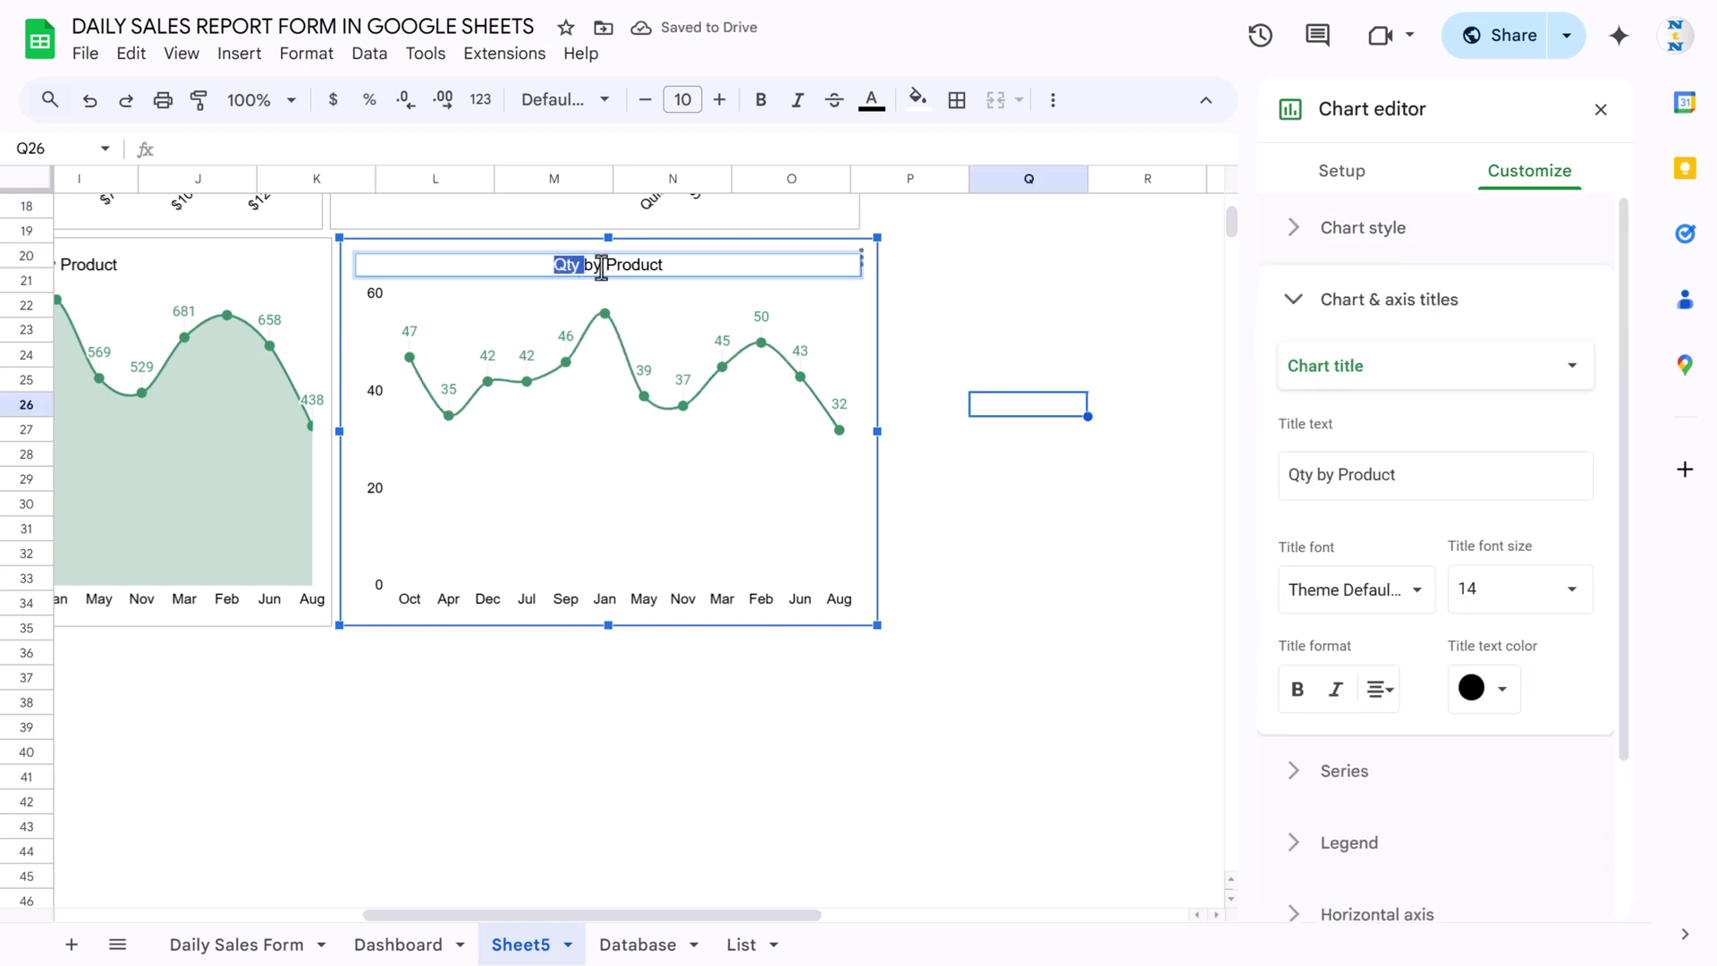
text(Total Sales)
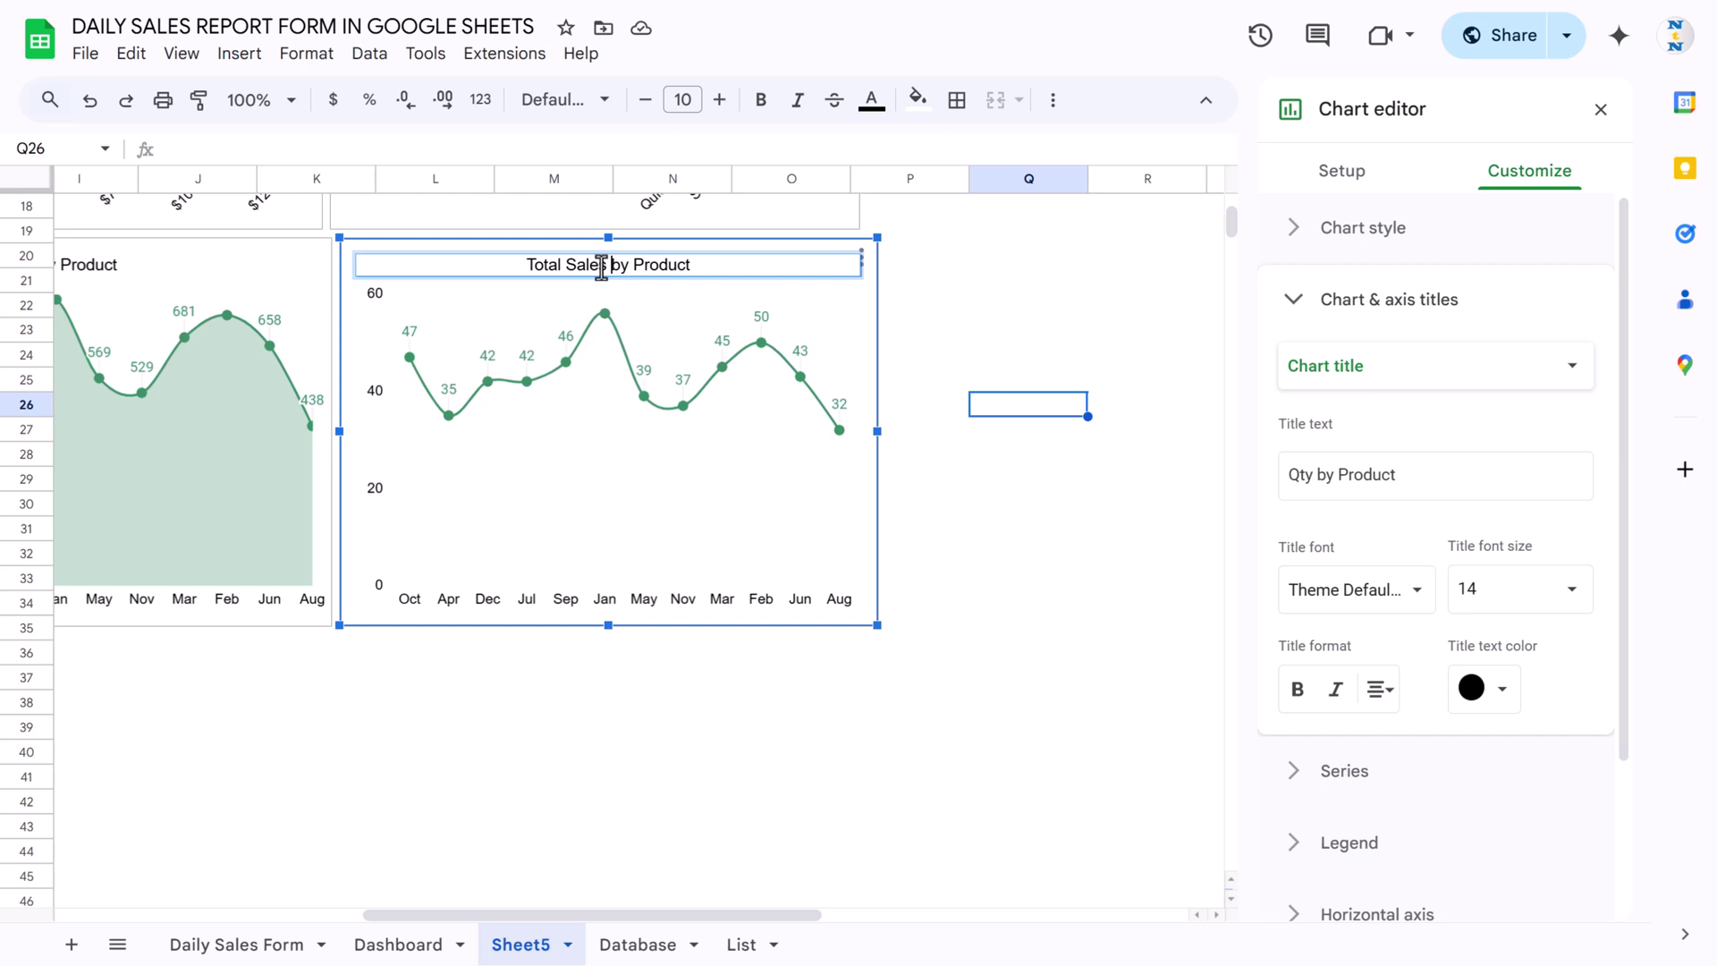
double_click(661, 263)
text(Month)
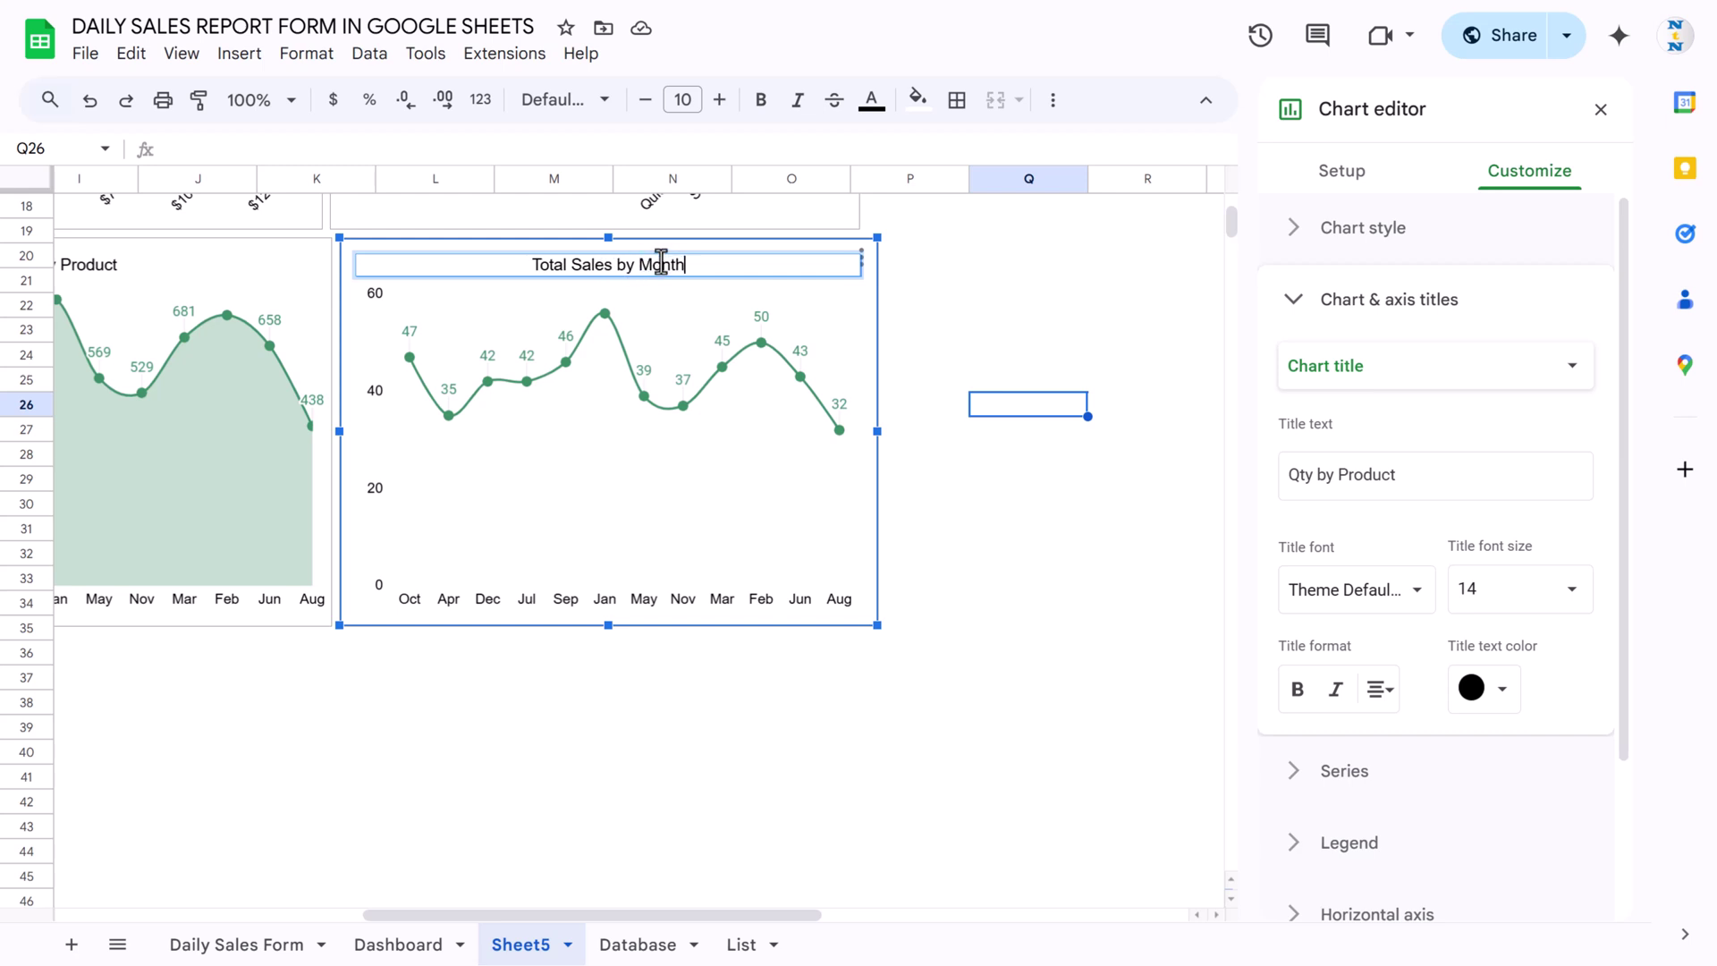
key(Return)
Change the original chart's title from 'Qty by Product' to 'Qty by Month'.
click(178, 281)
double_click(146, 264)
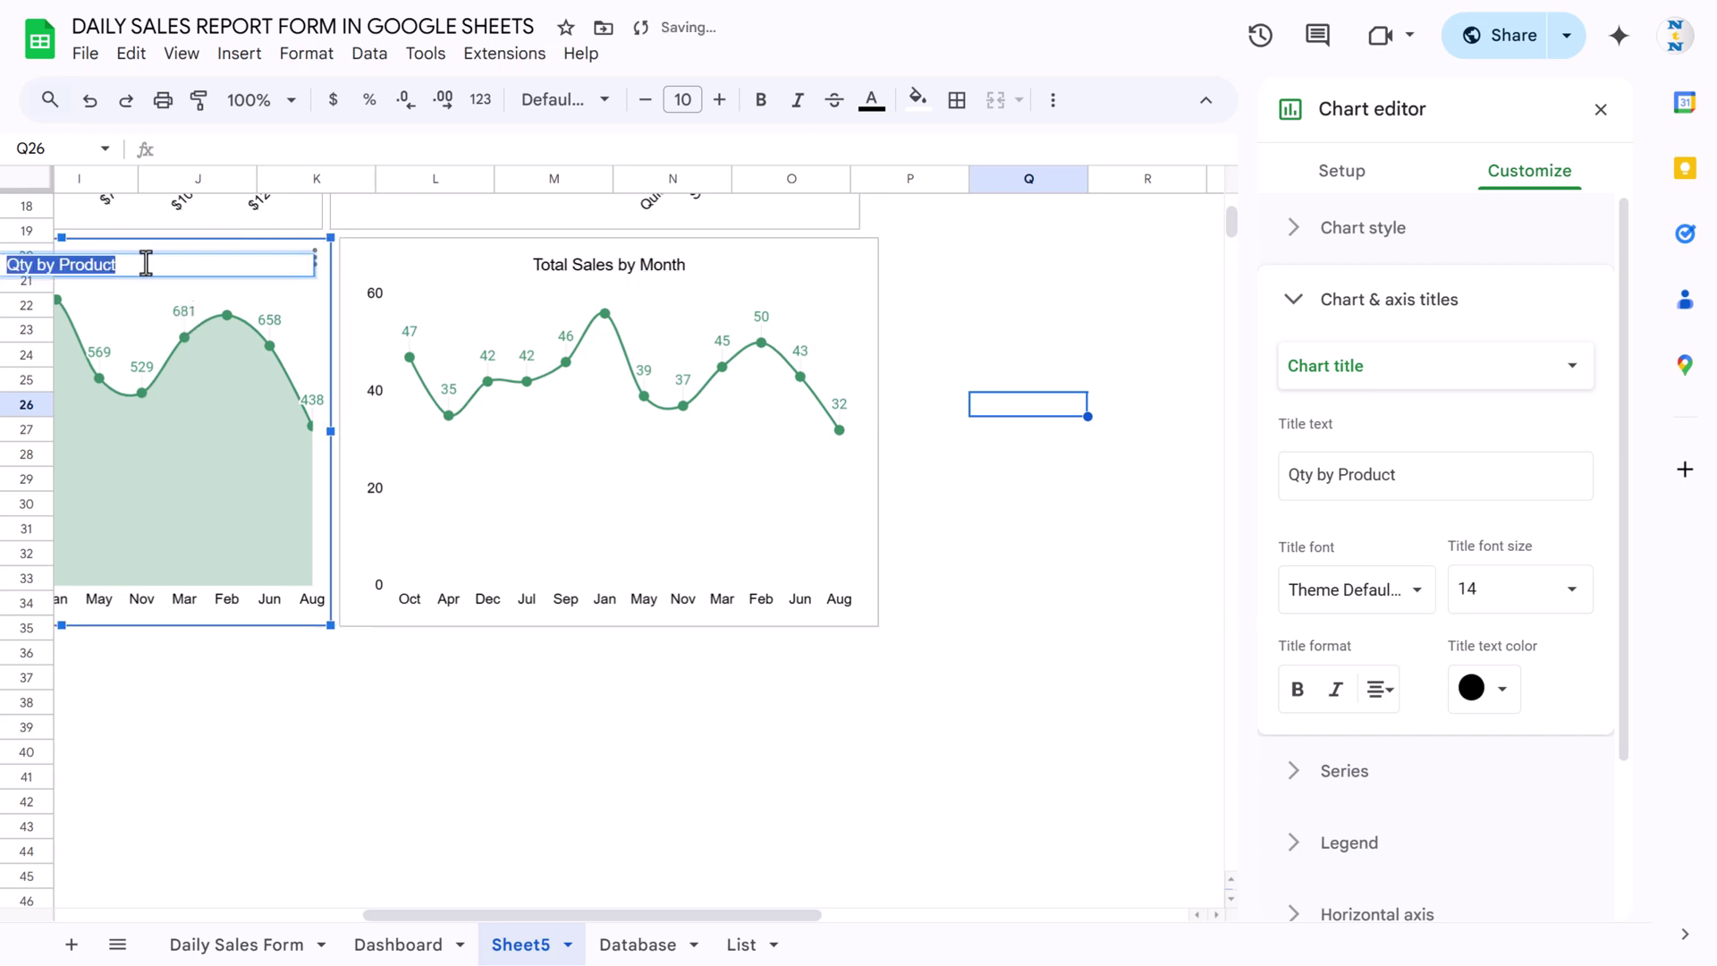
click(146, 264)
key(shift+Left)
key(shift+Left)
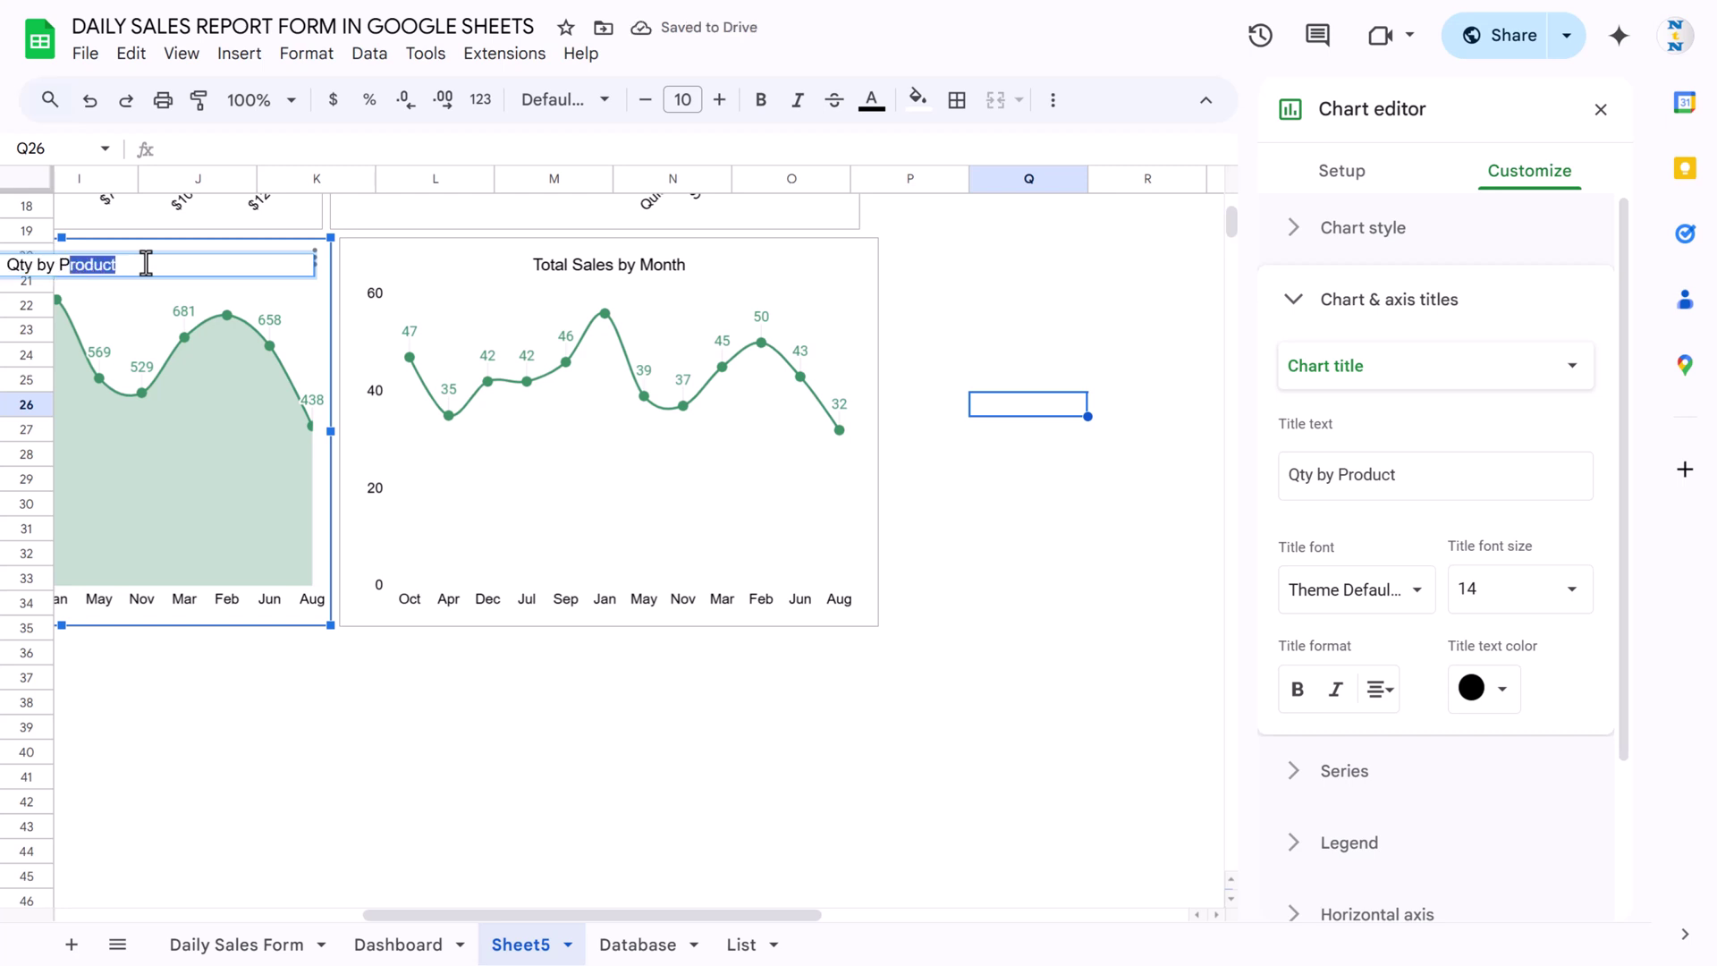
text(Month)
key(Return)
Review the dashboard from its title banner, then return to the Daily Sales Form sheet.
click(746, 776)
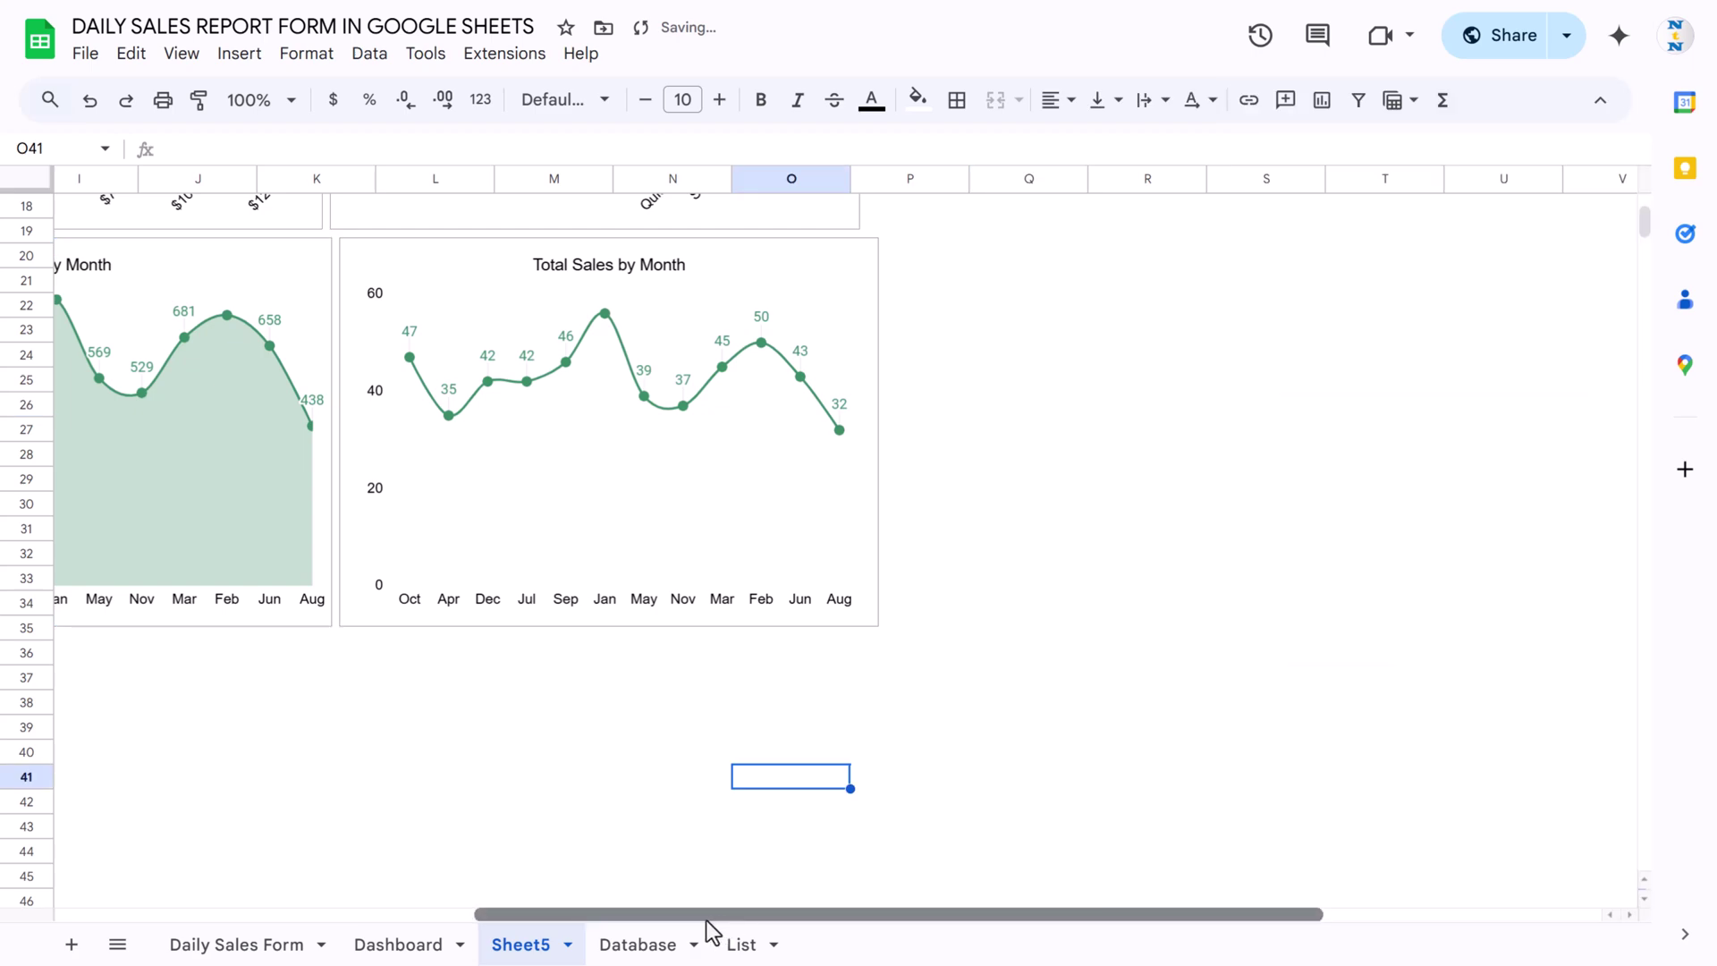
drag(718, 916, 240, 889)
scroll(652, 604, up, 5)
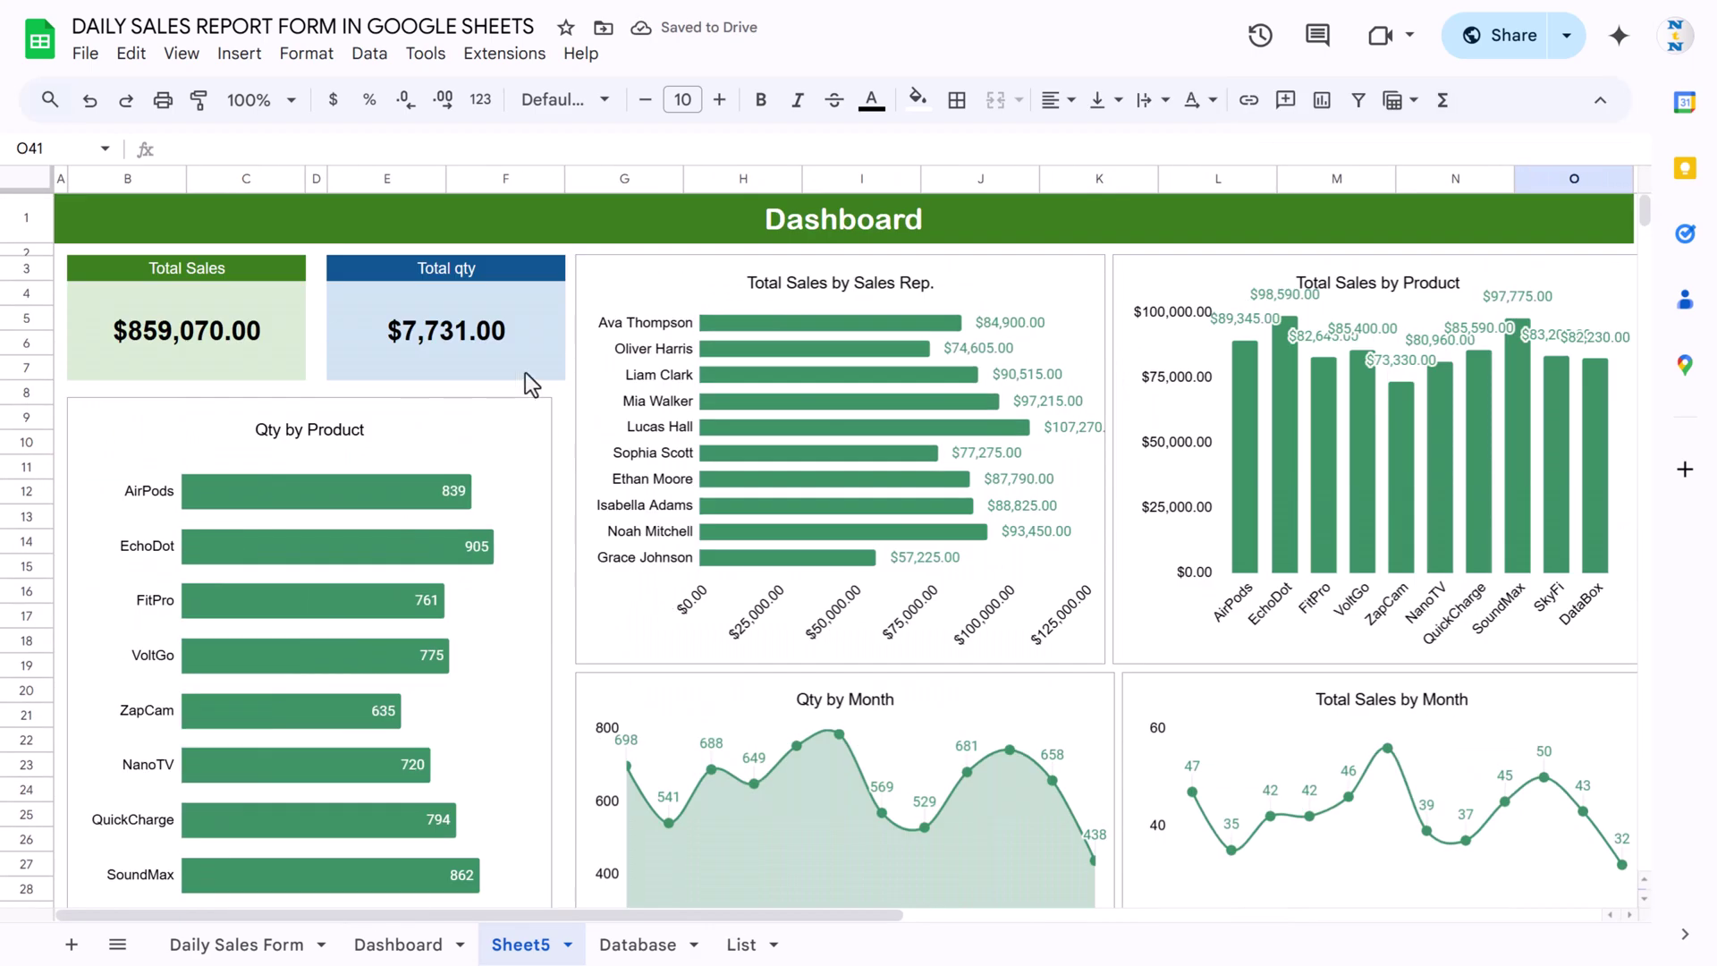
click(630, 217)
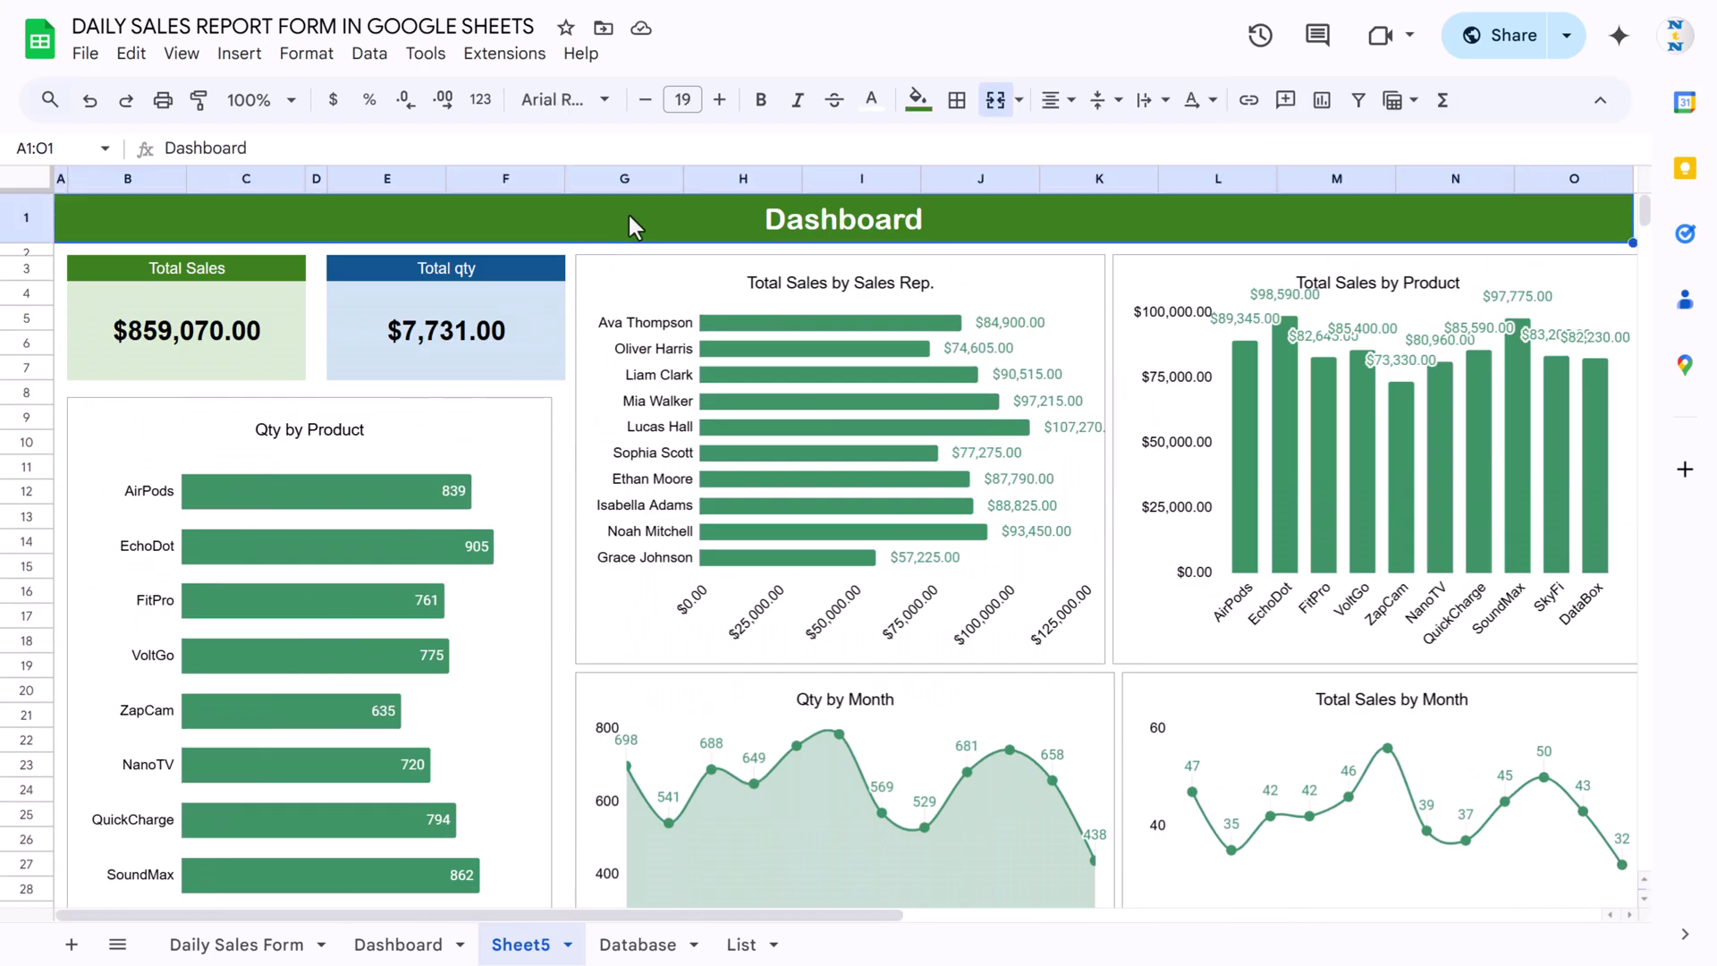
click(254, 943)
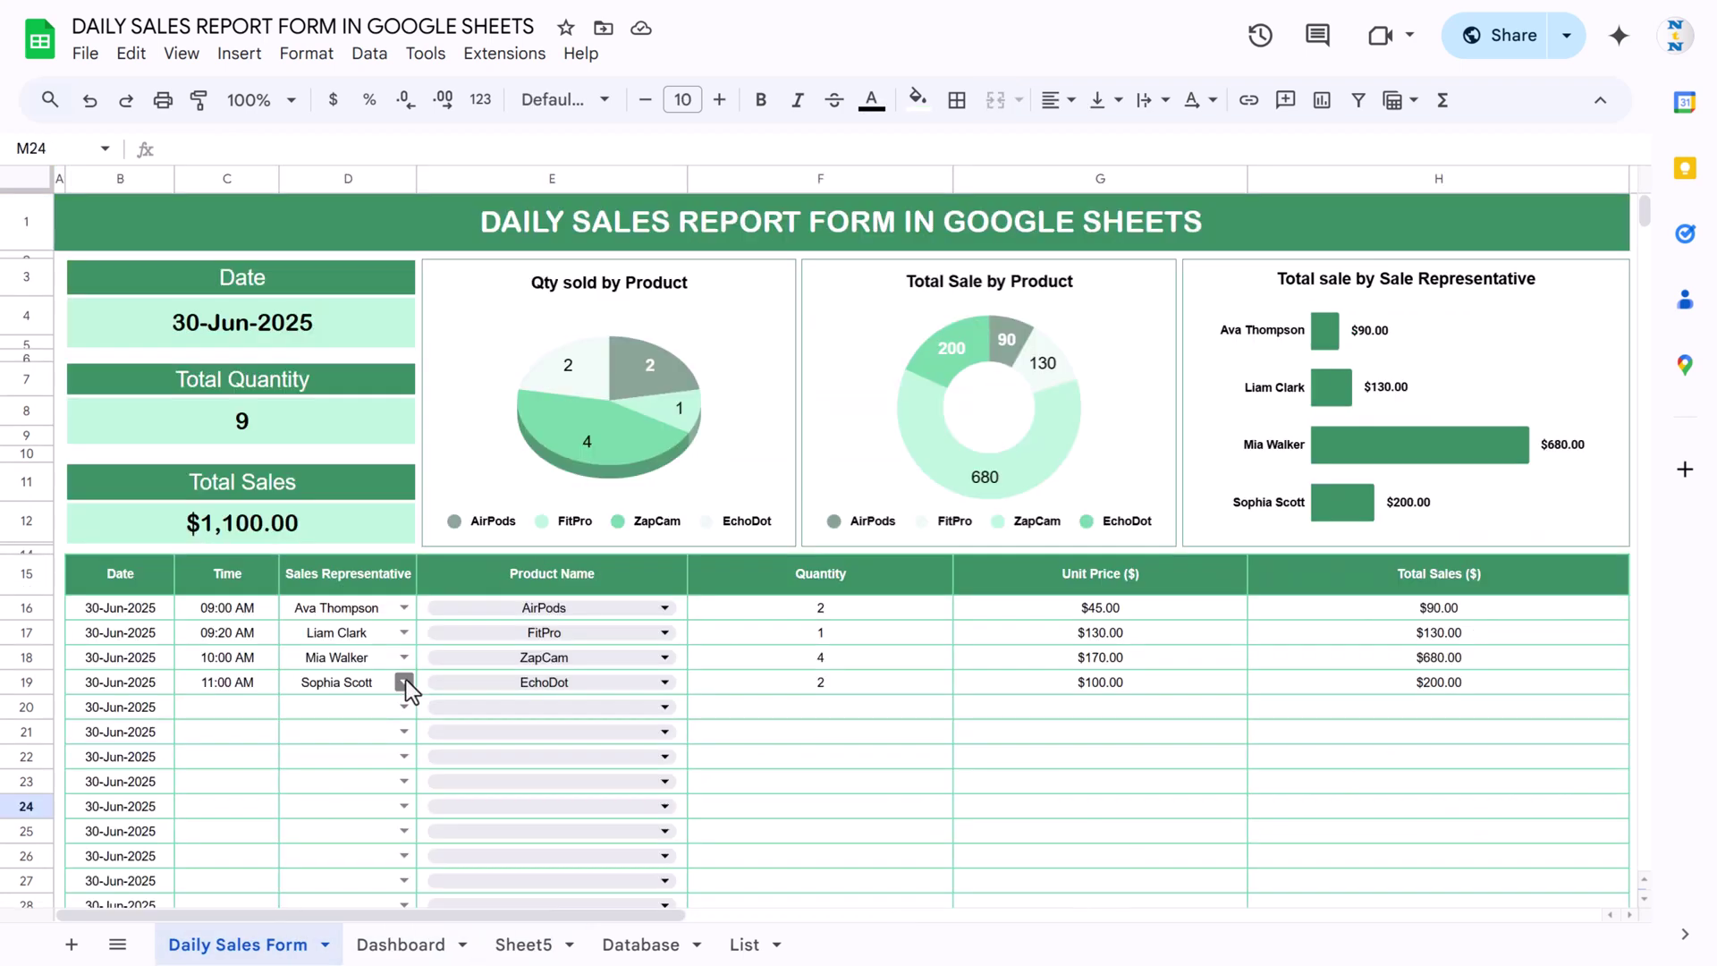